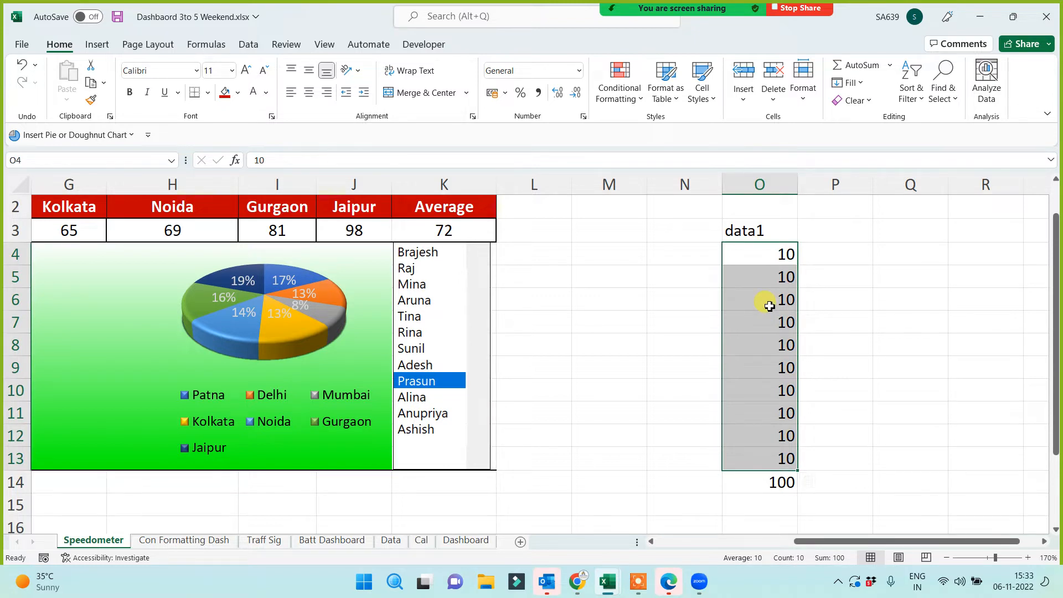
Examine the data1 values in O4:O13 and their total in O14.
left_click(760, 263)
key("Down")
key("Down")
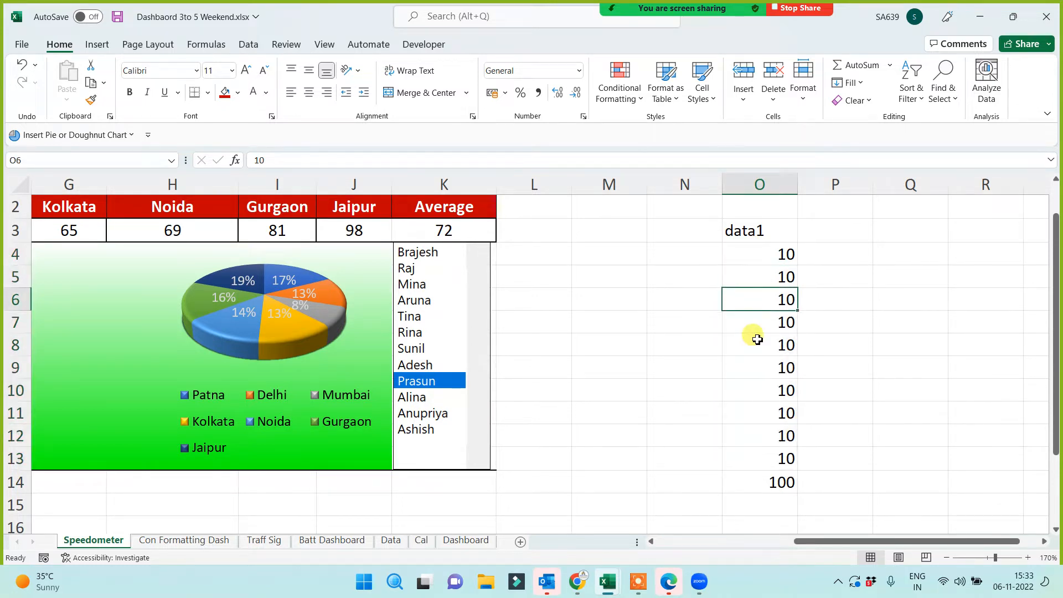
left_click(763, 263)
left_click_drag(762, 281, 749, 441)
left_click(739, 460)
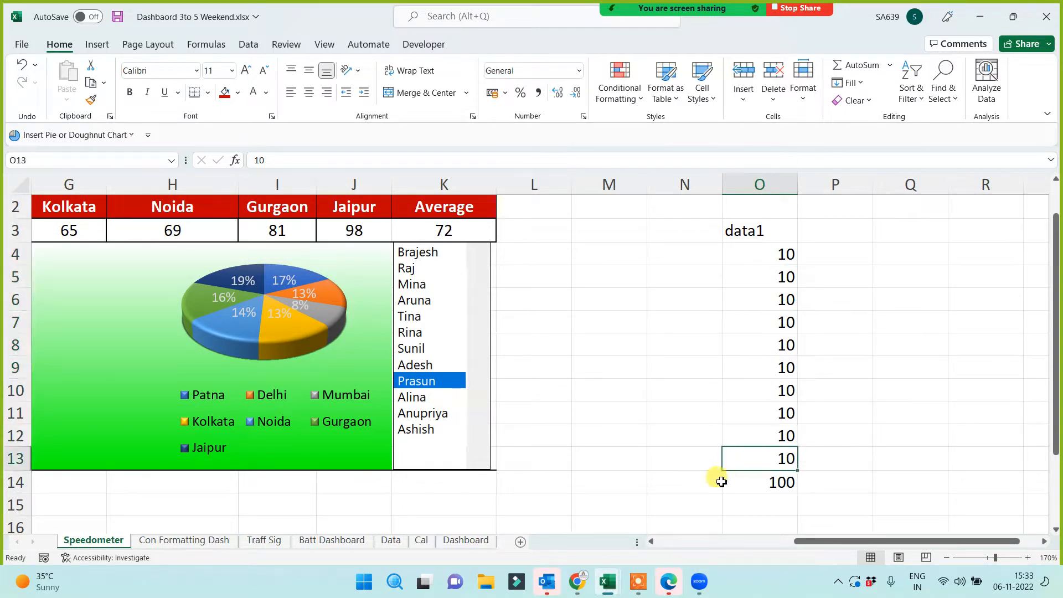
left_click(700, 490)
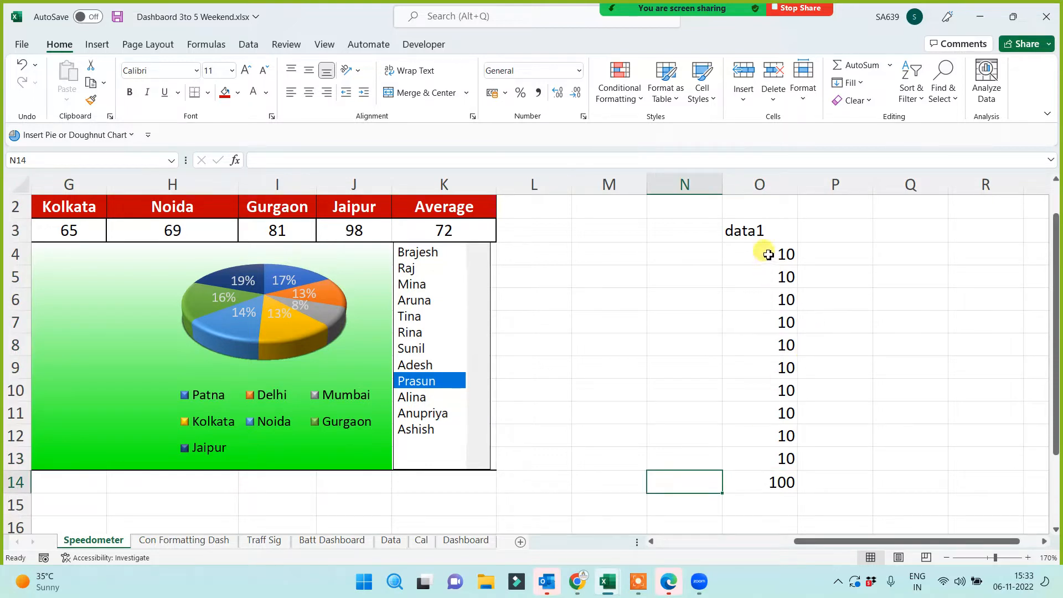
left_click_drag(766, 253, 760, 457)
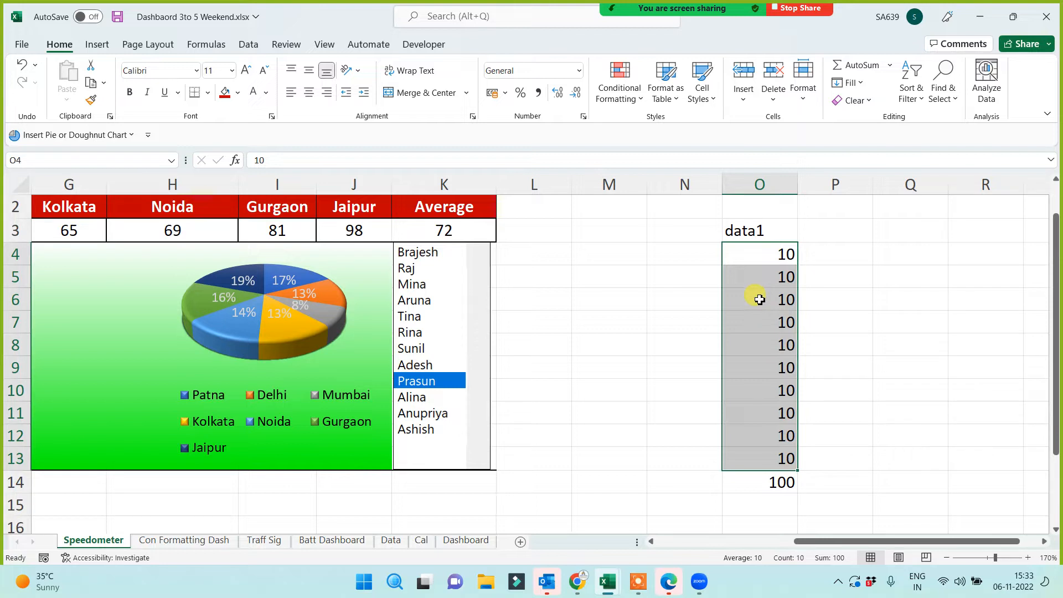
left_click(750, 481)
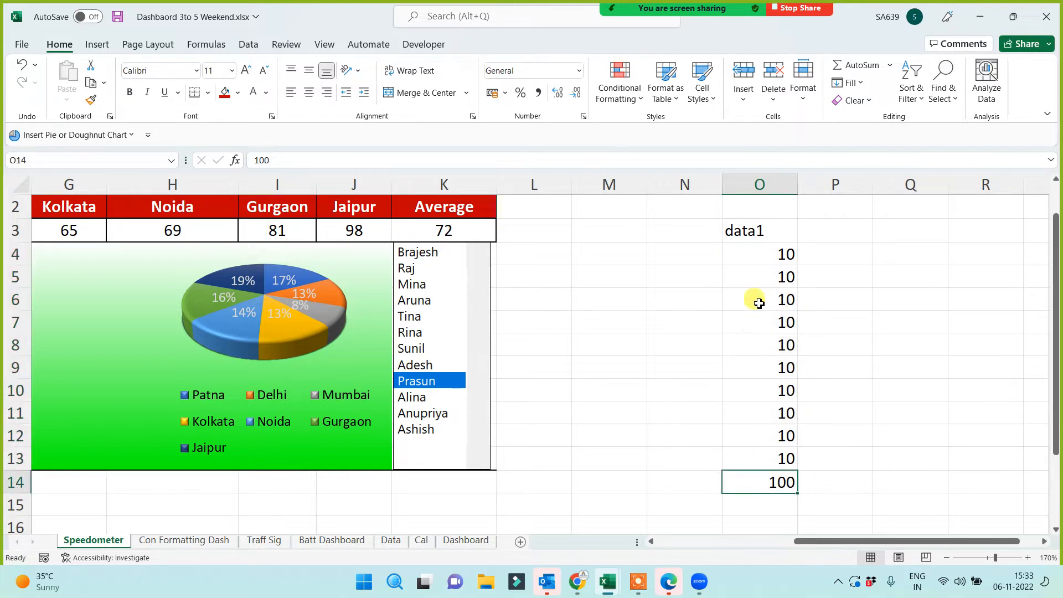
left_click_drag(762, 255, 752, 458)
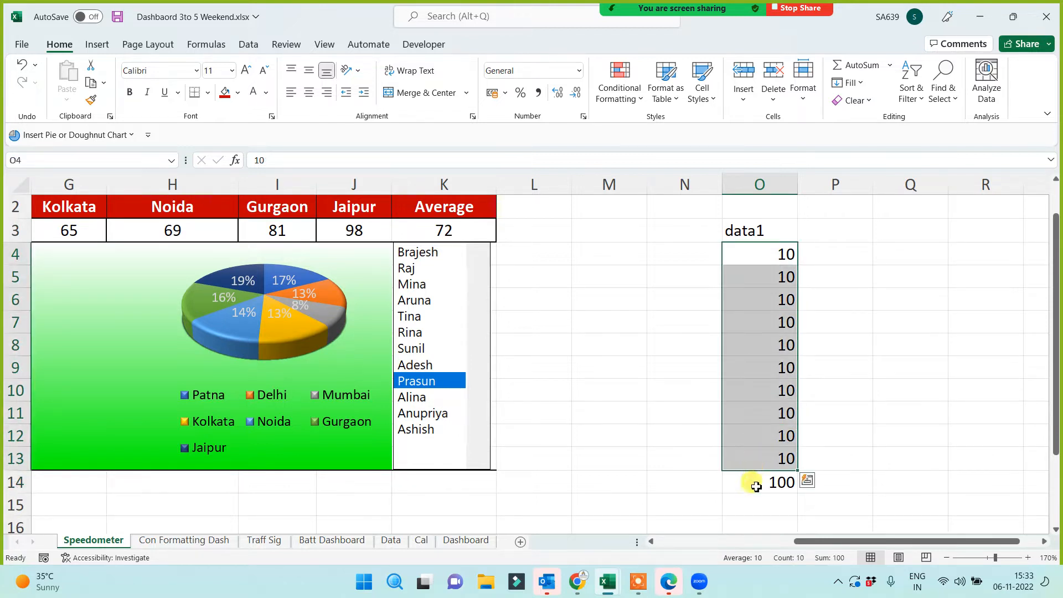
left_click(756, 486)
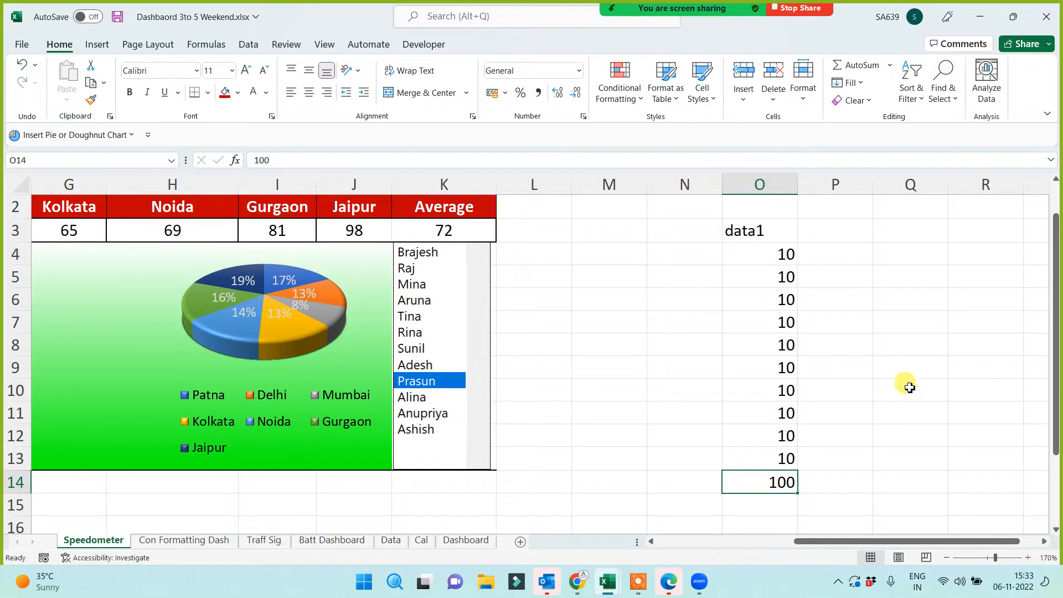
Enter the heading DAta2 in Q3 and the label value in R4.
left_click(894, 223)
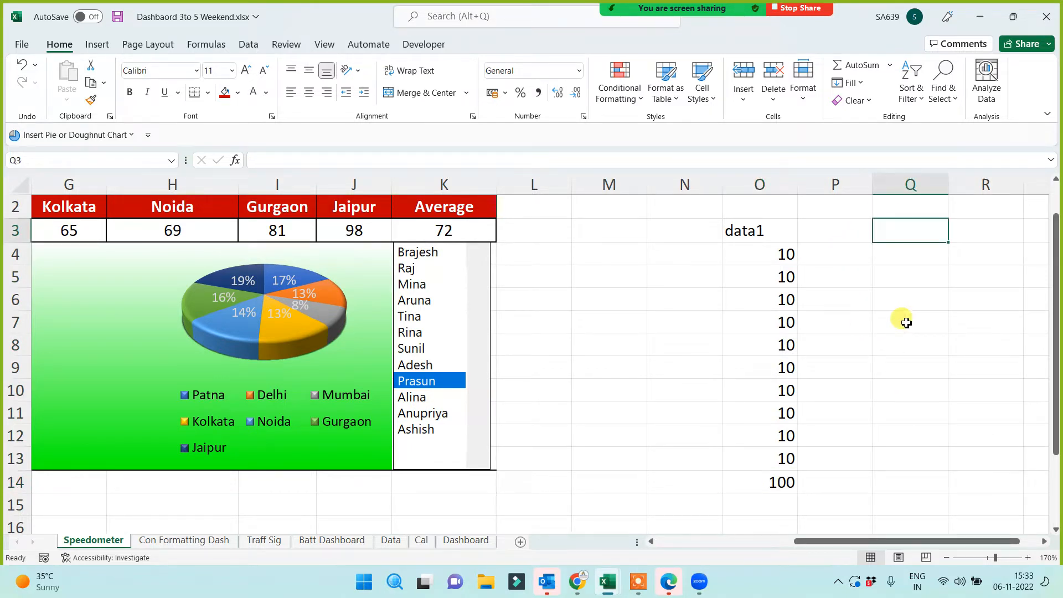
type("DAta2")
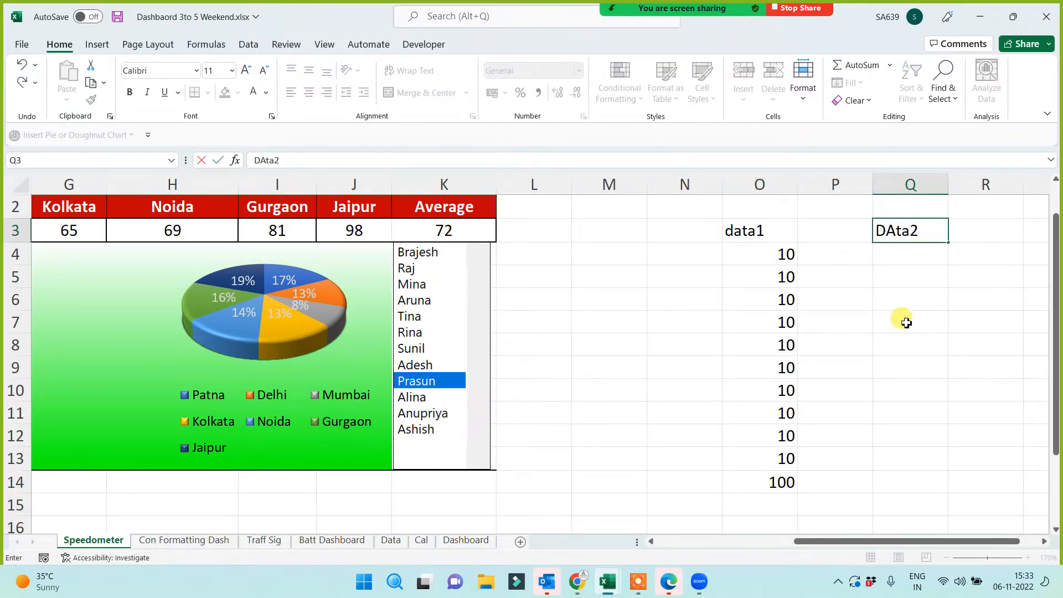
left_click(906, 323)
left_click(893, 255)
left_click(962, 255)
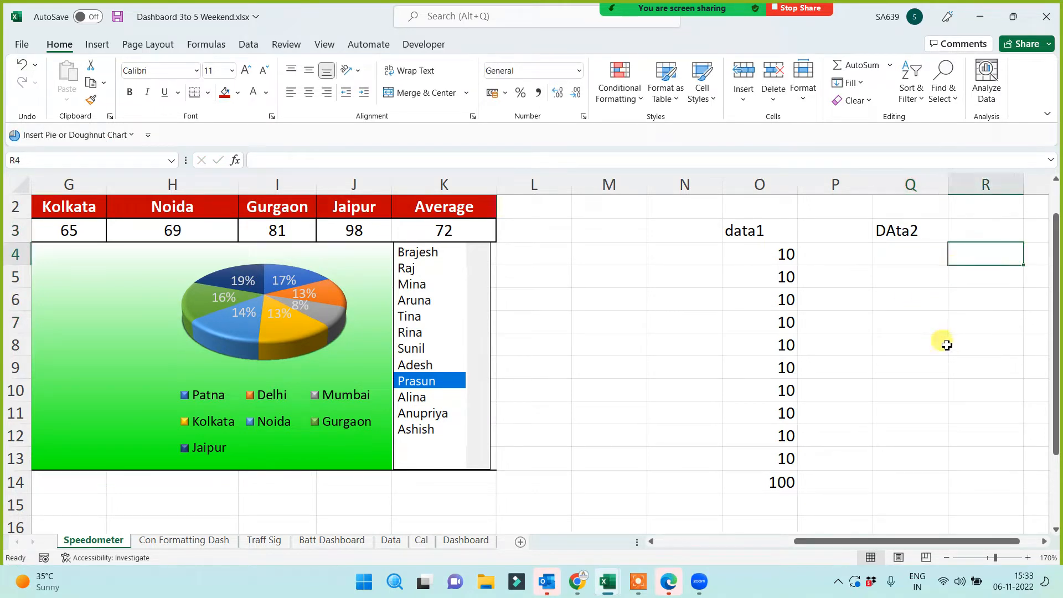
type("value")
key("Return")
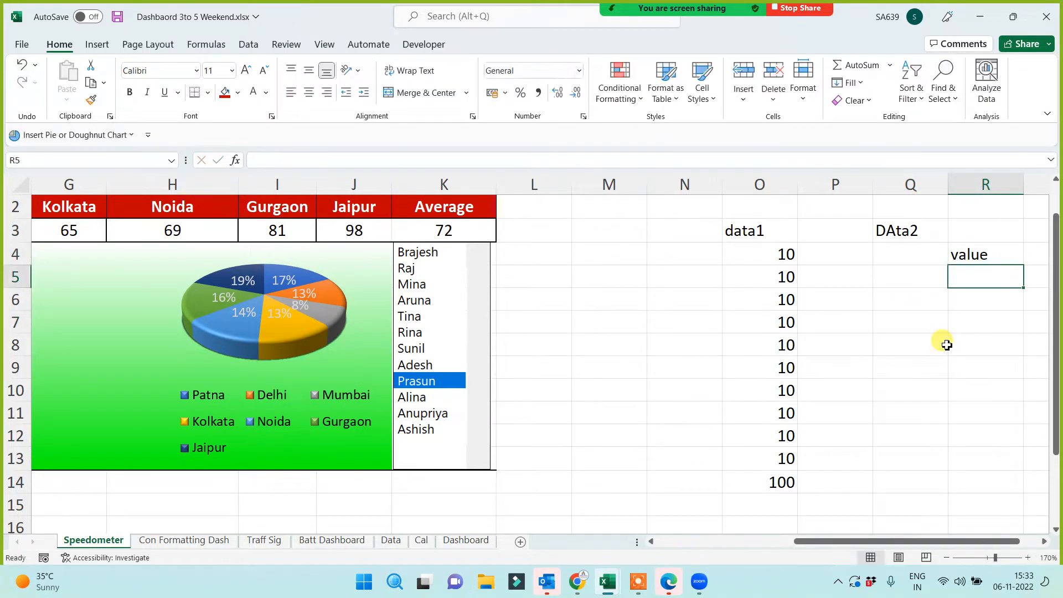
Link cell Q4 to the Average figure with the formula =K3.
left_click(894, 257)
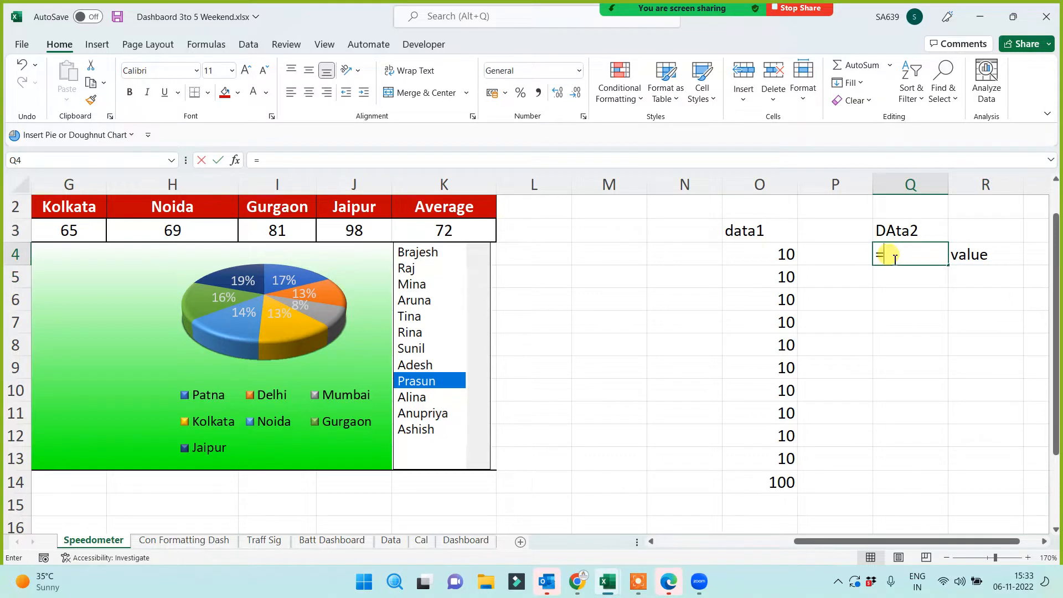
type("=")
left_click(447, 229)
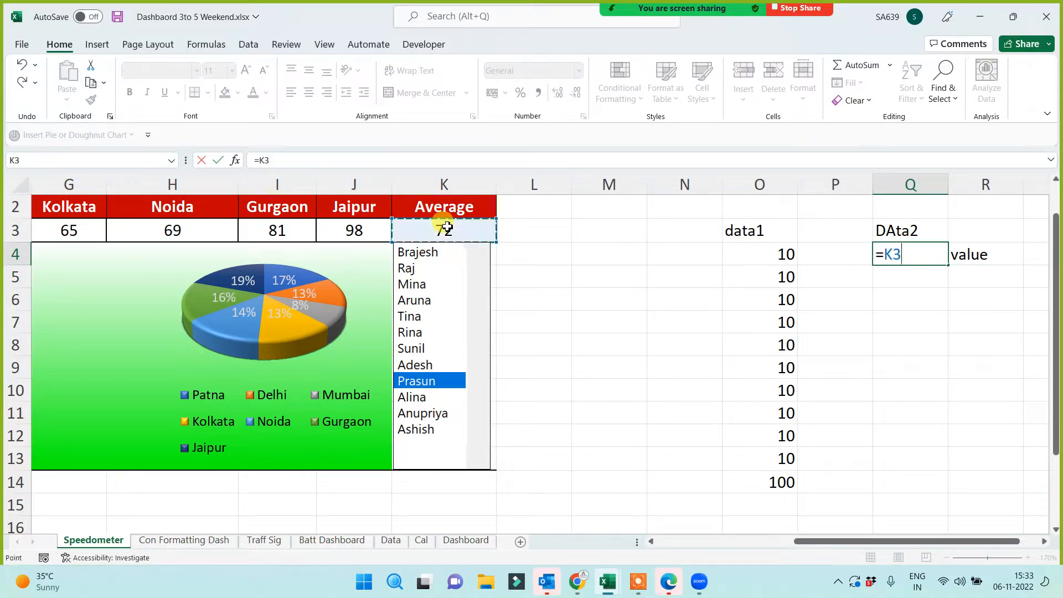
key("Return")
Label R5 as pointer and enter 1 as its value in Q5.
left_click(968, 285)
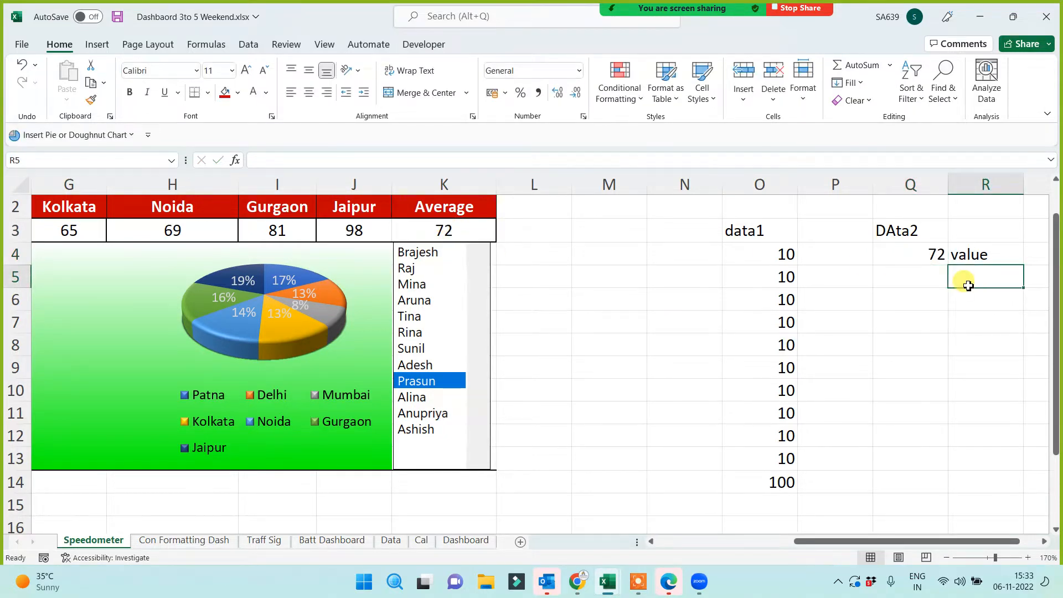
type("pinter")
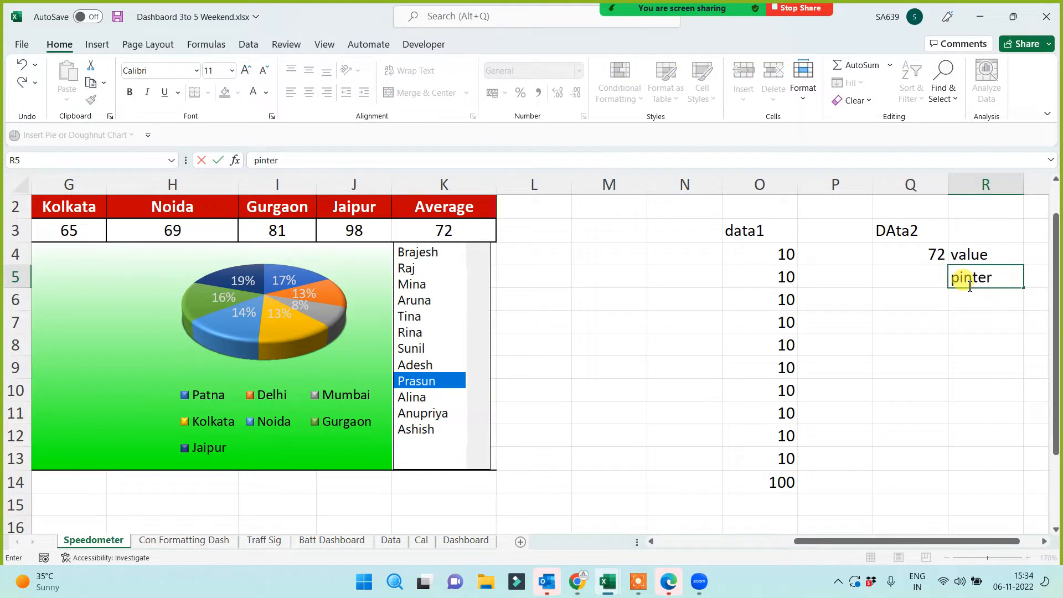
left_click(964, 279)
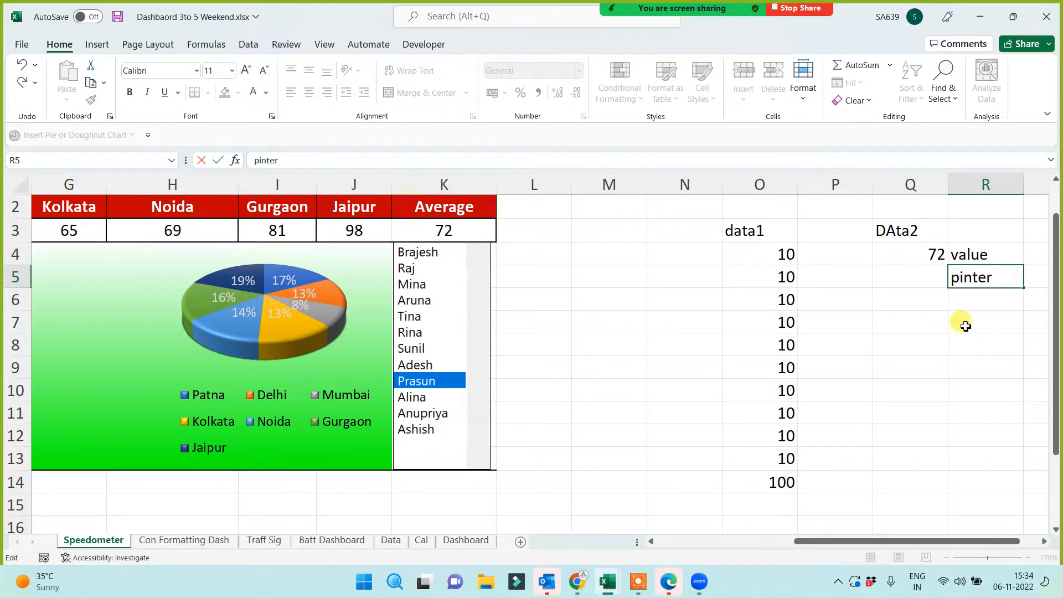
left_click(885, 277)
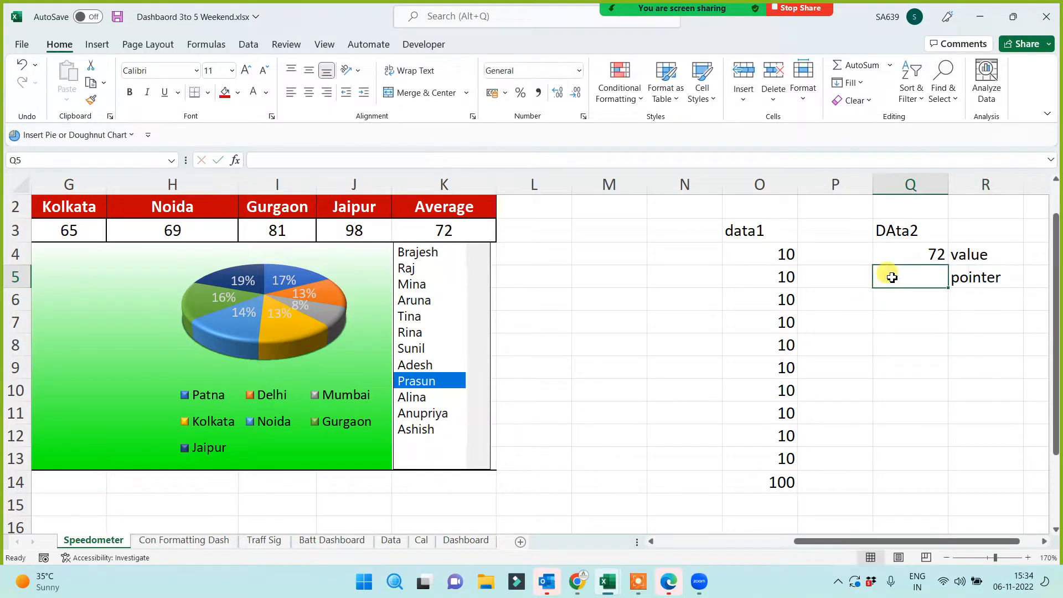
type("1")
left_click(909, 324)
Label R6 as cal and enter the formula =200-(Q4+Q5) in Q6.
left_click(966, 299)
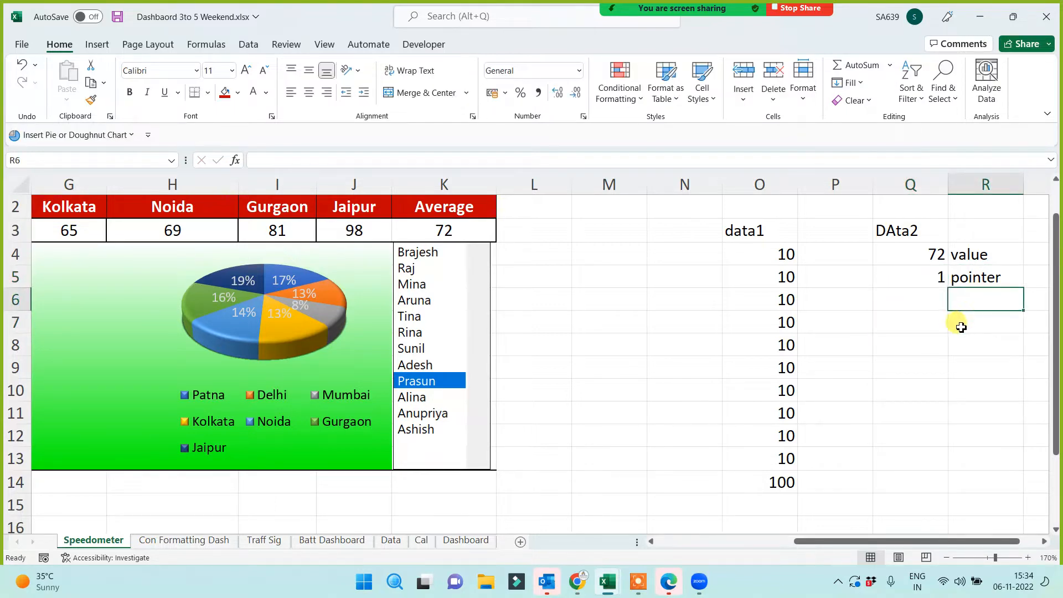
type("cal")
left_click(918, 305)
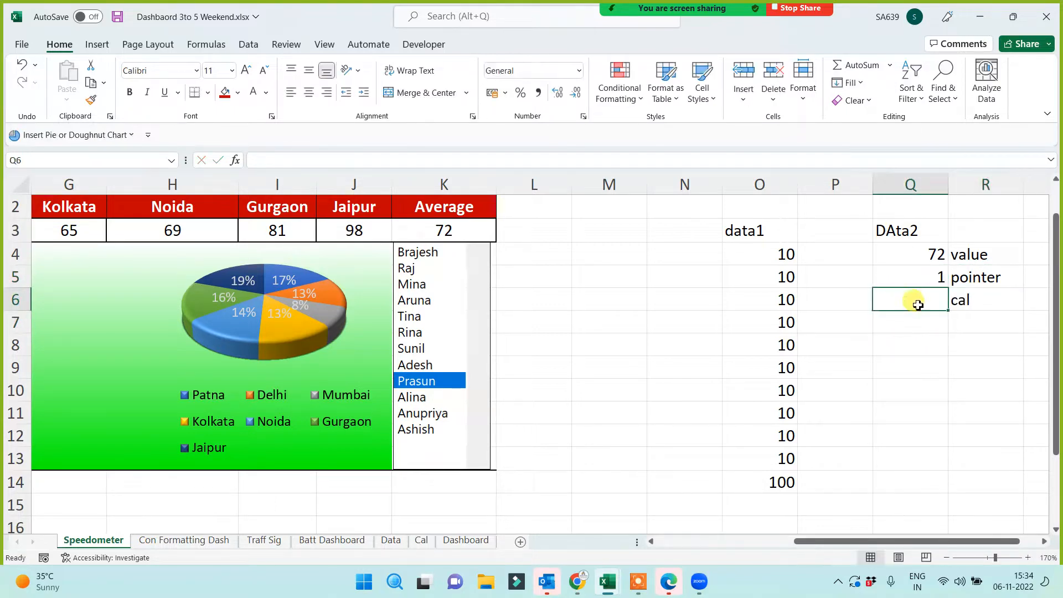
type("=200")
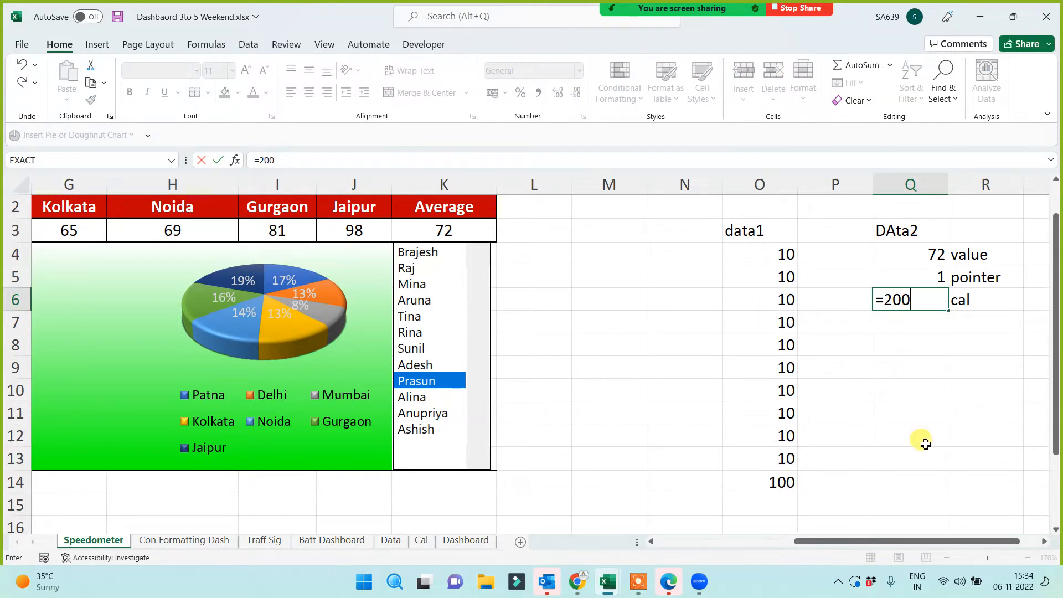
type("-(")
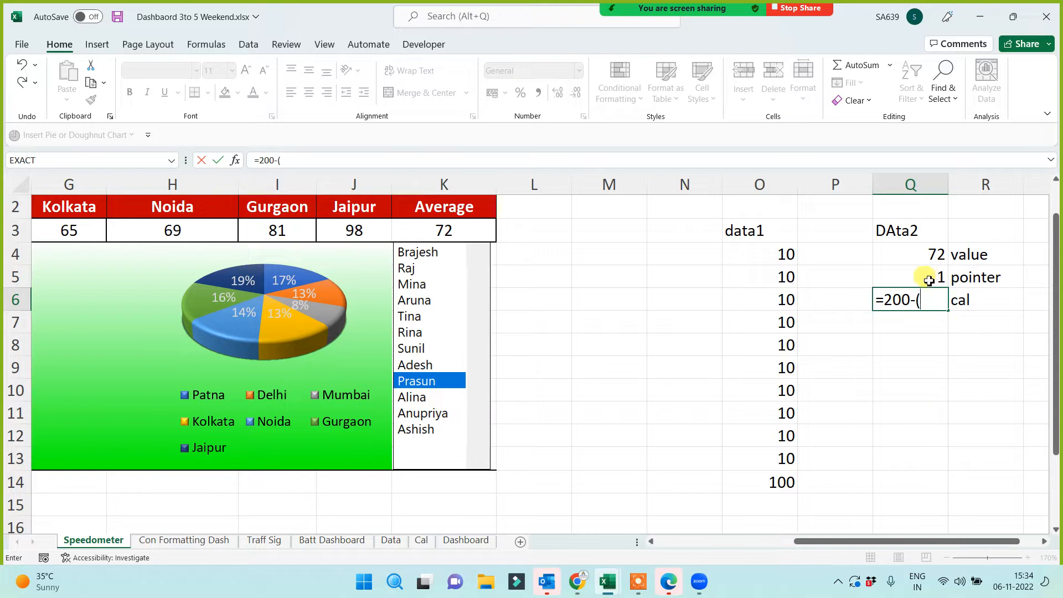
left_click(927, 259)
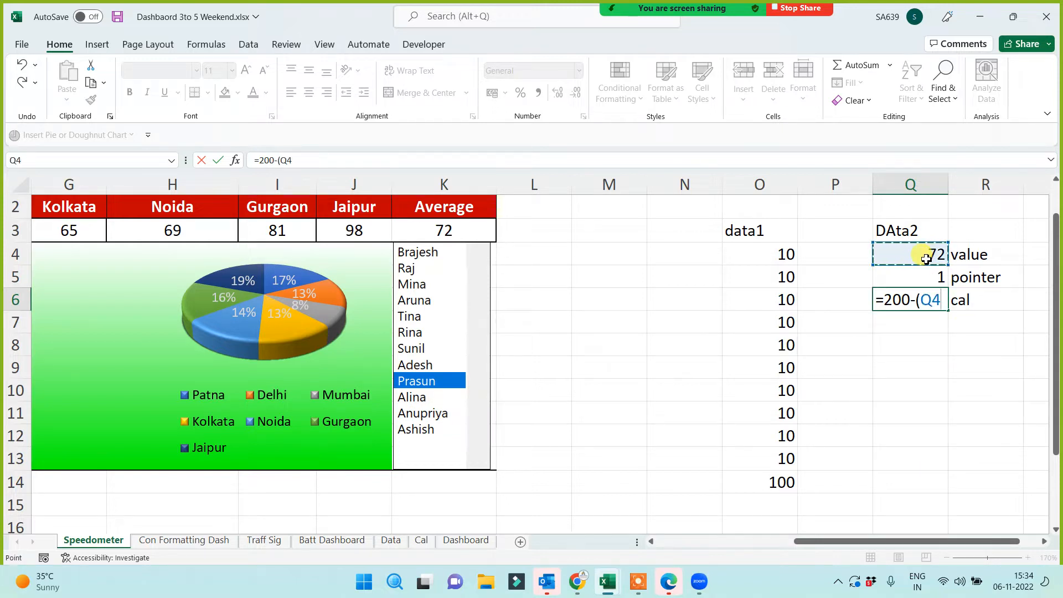
type("+Q3")
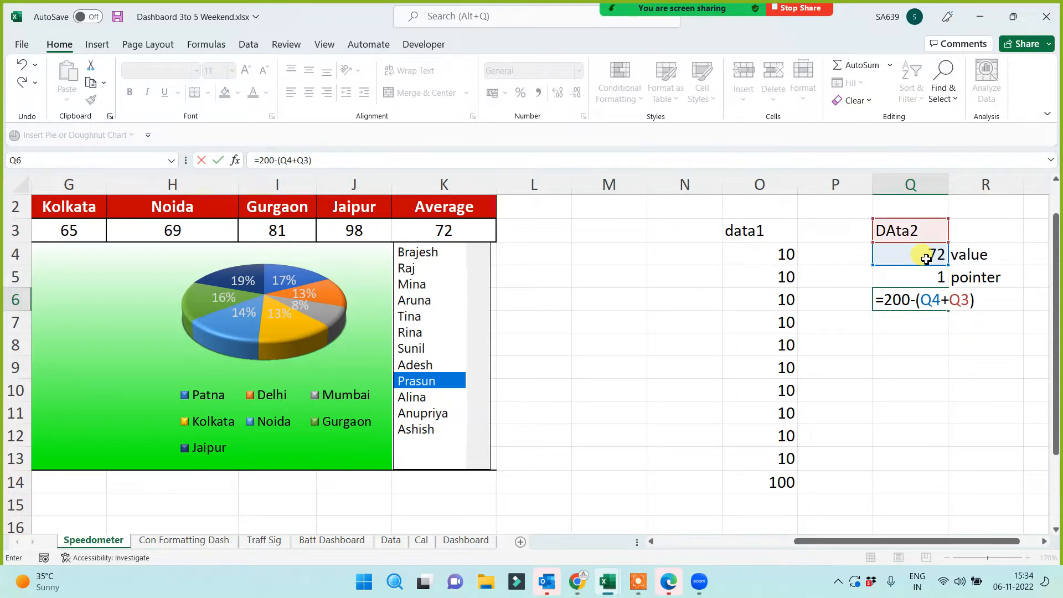
left_click(939, 300)
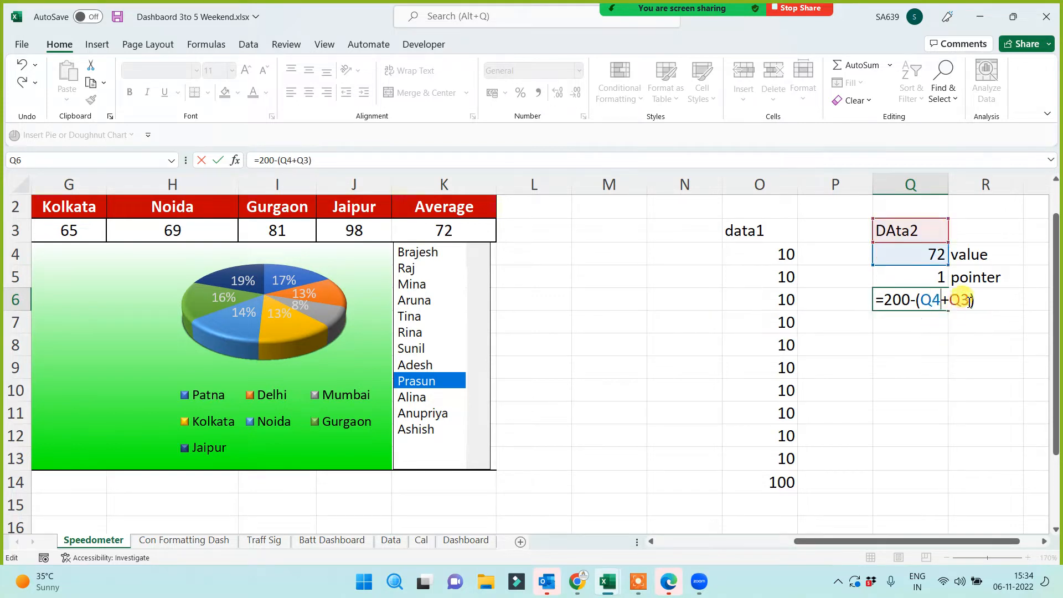
key("BackSpace")
type("5")
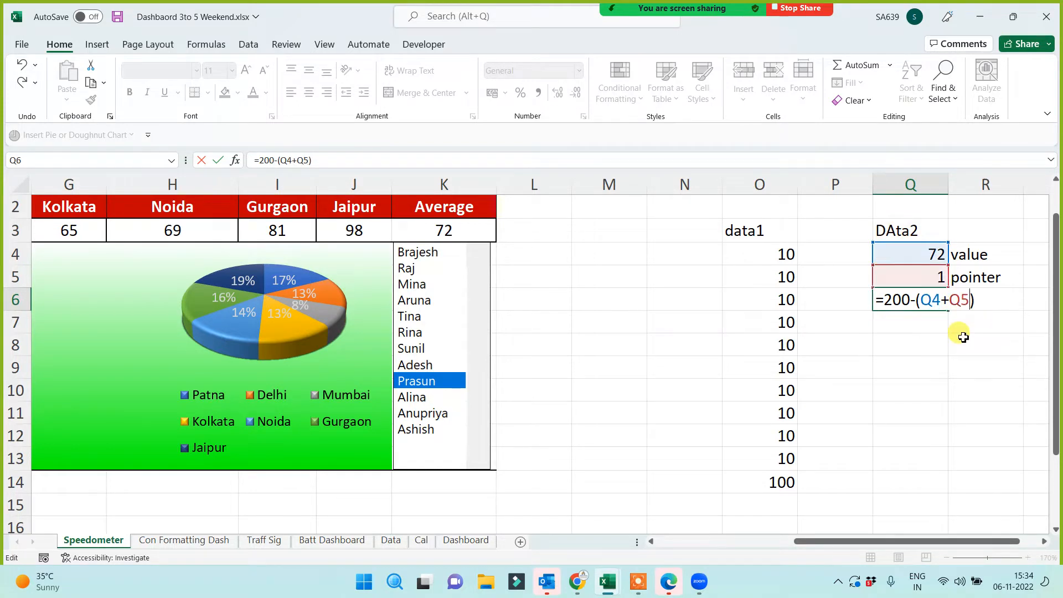
key("Return")
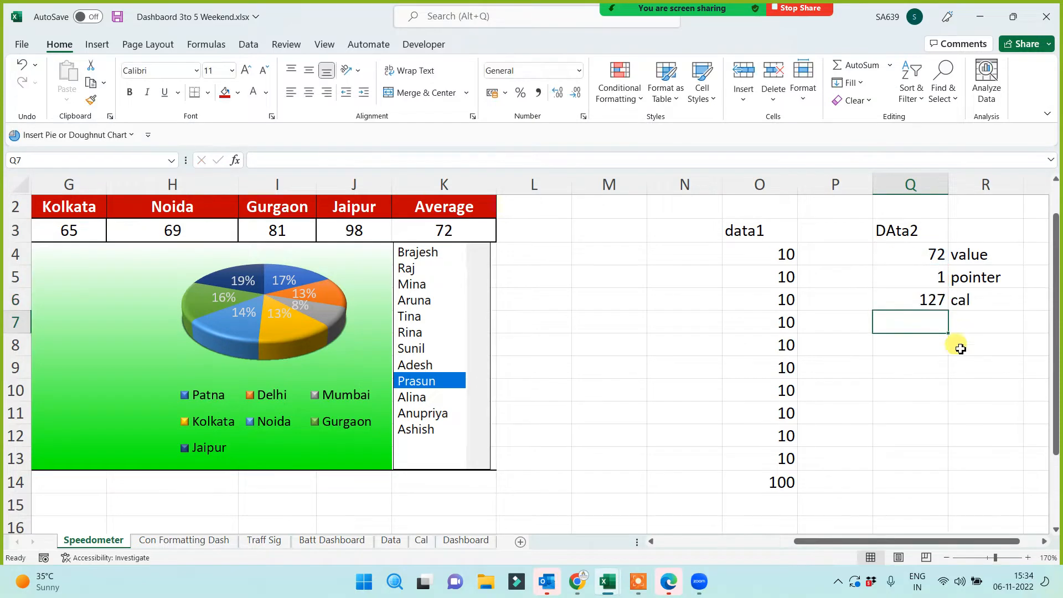
Check the sums of the DAta2 range Q4:Q6 and the data1 range O4:O14.
left_click(913, 264)
left_click_drag(913, 265, 911, 297)
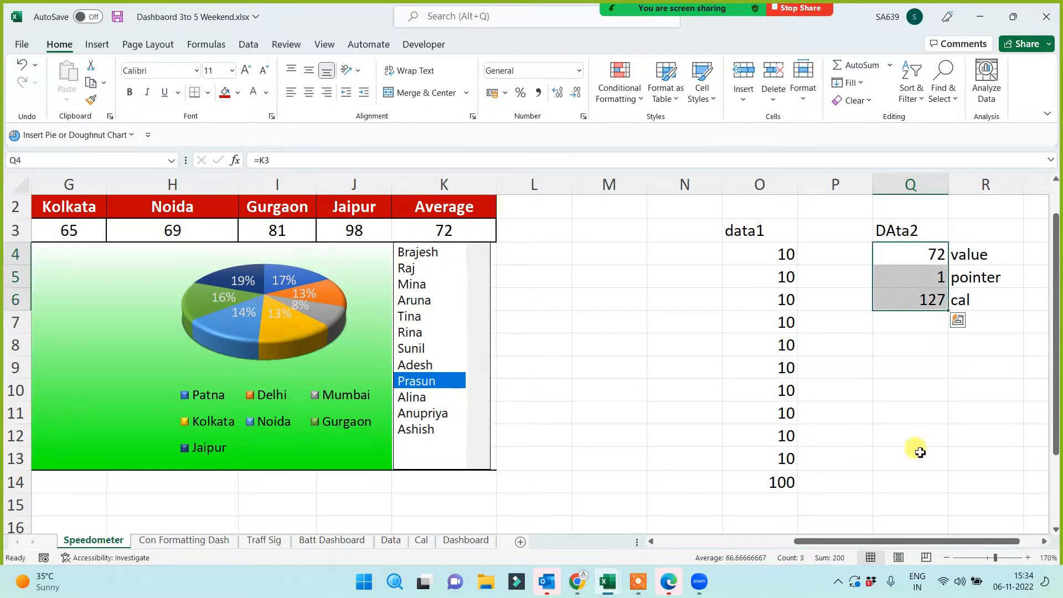
left_click_drag(769, 255, 752, 478)
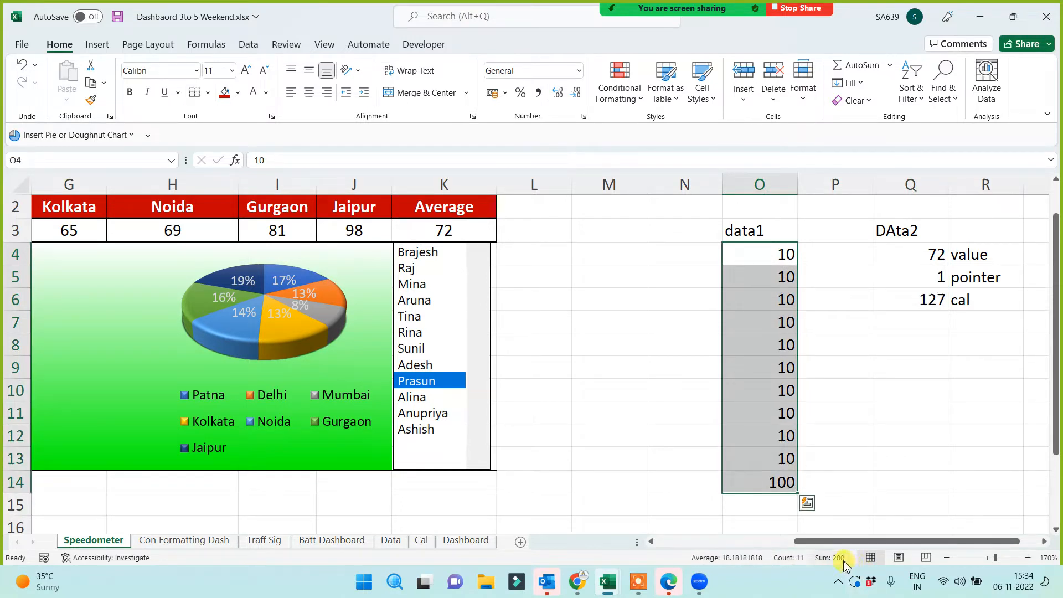
left_click(912, 450)
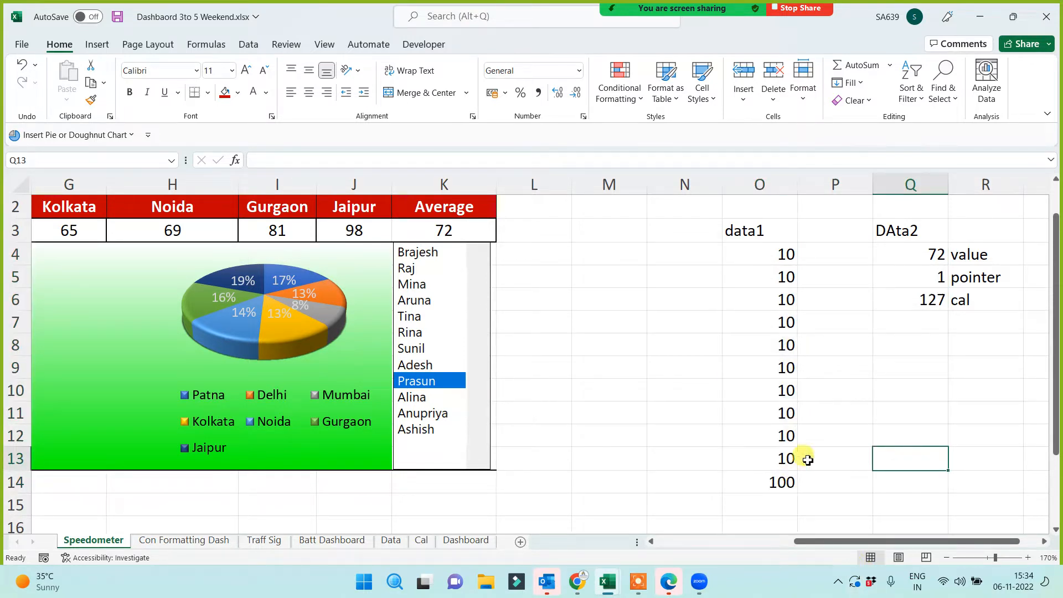
Insert a doughnut chart based on the data1 values in O4:O14.
left_click_drag(744, 252, 748, 493)
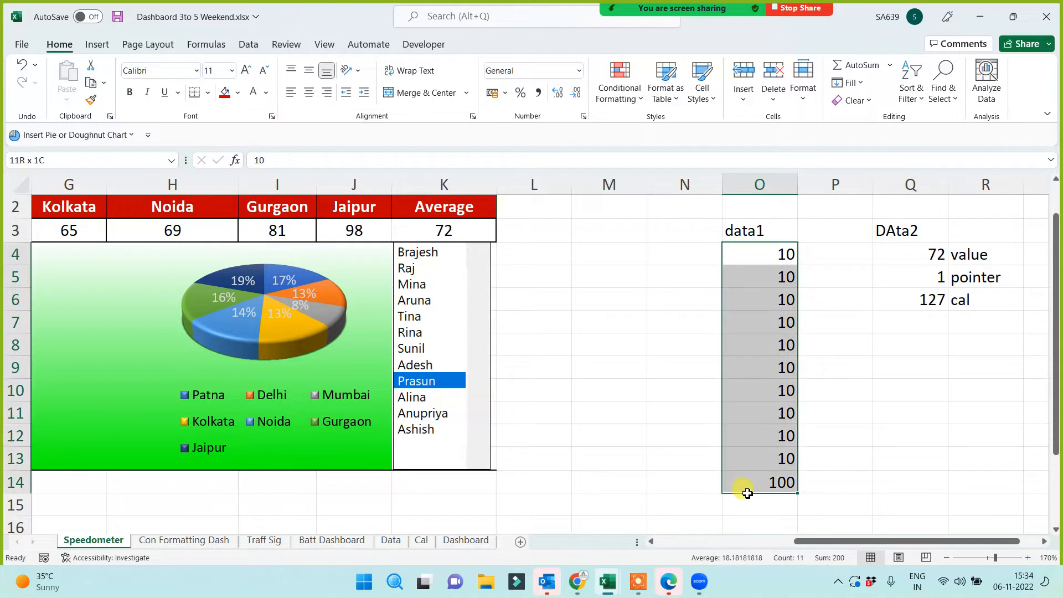
left_click(97, 44)
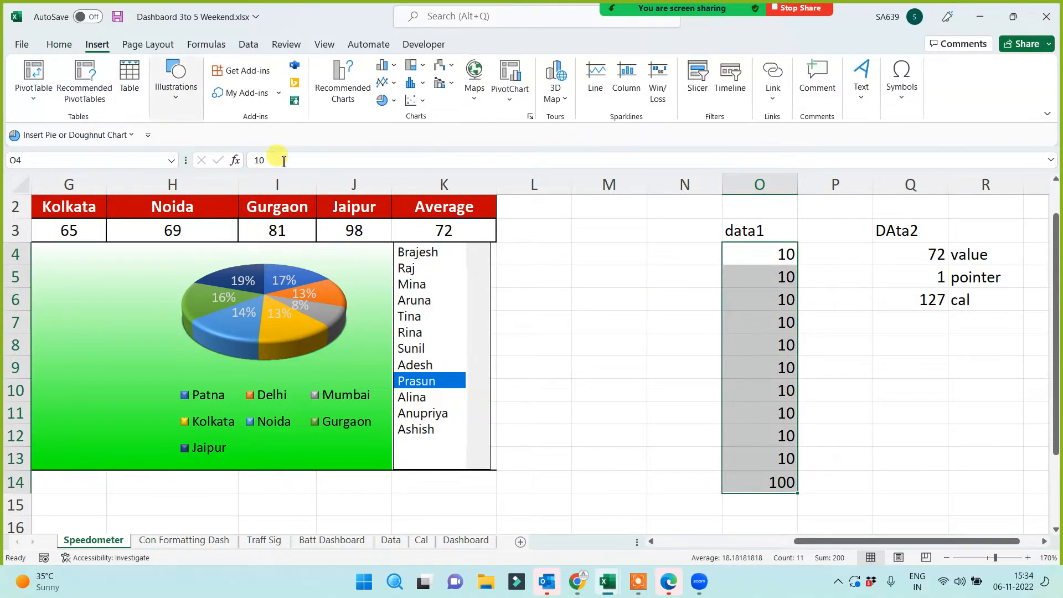
left_click(394, 101)
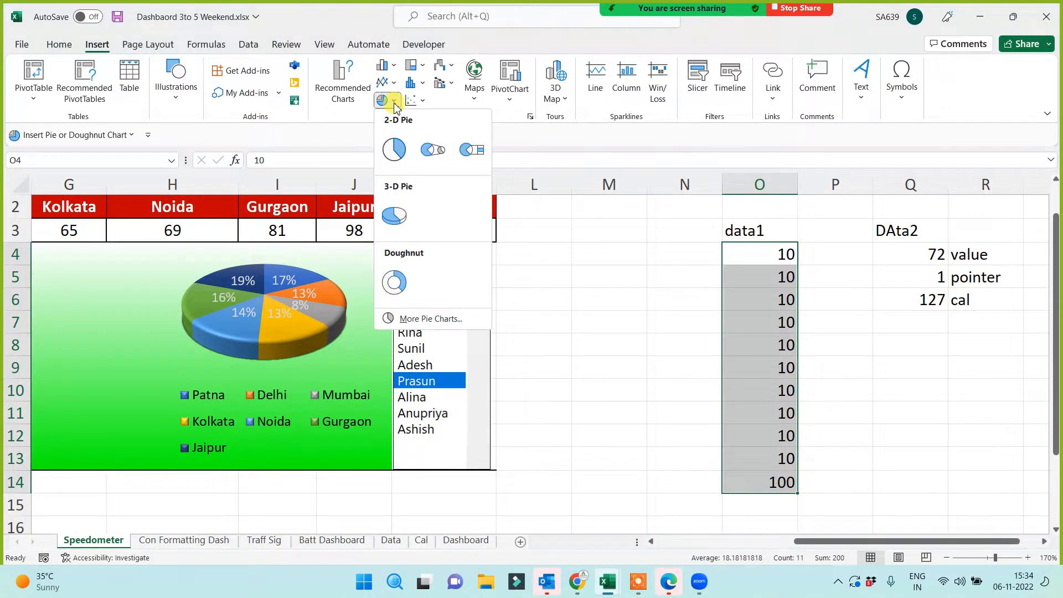
left_click(395, 286)
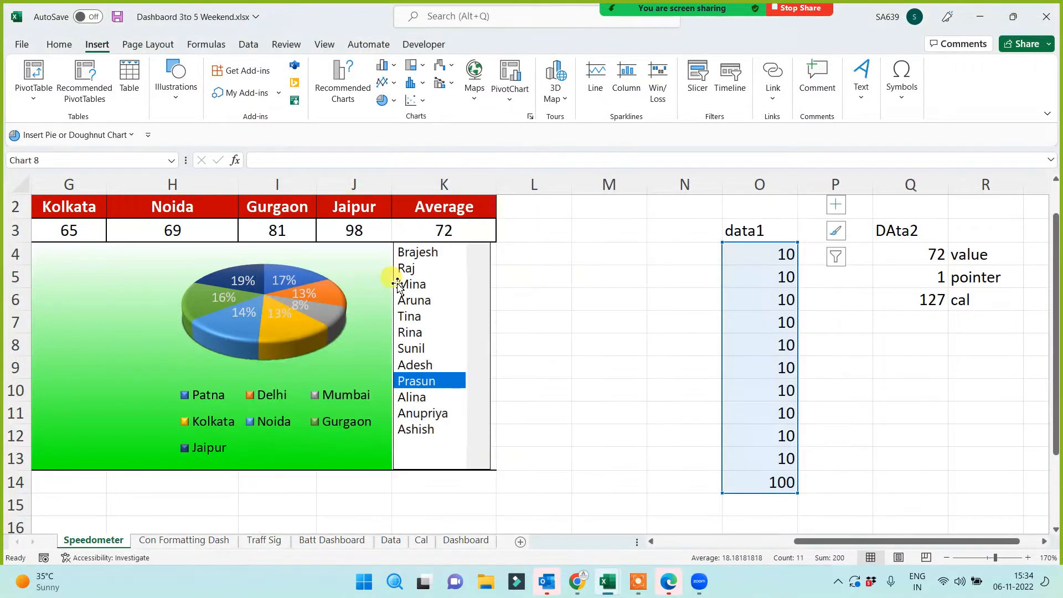
Delete the doughnut chart's title and its legend.
left_click(568, 220)
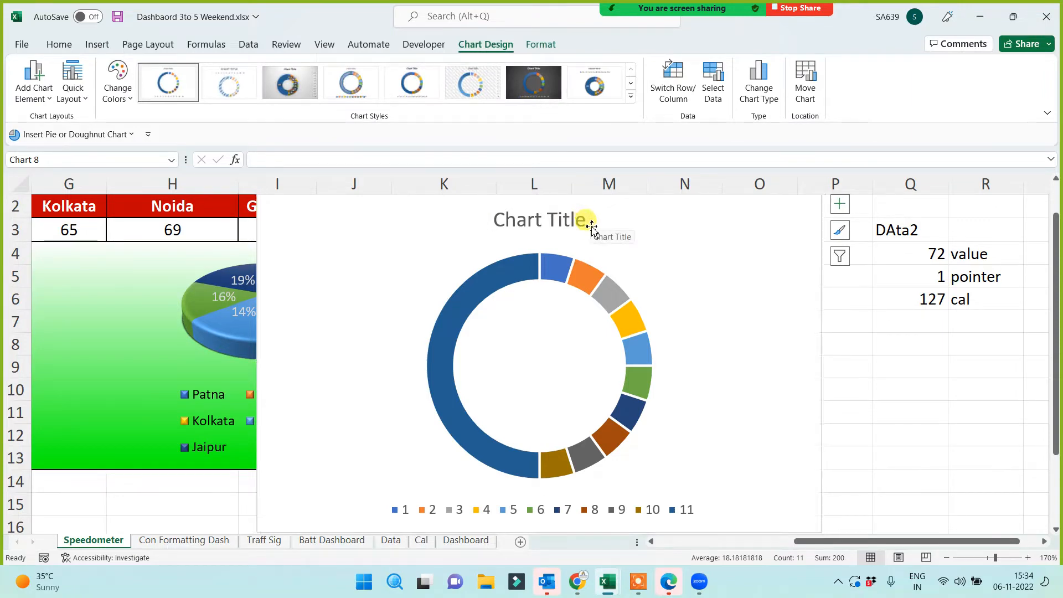
key("Delete")
left_click(563, 512)
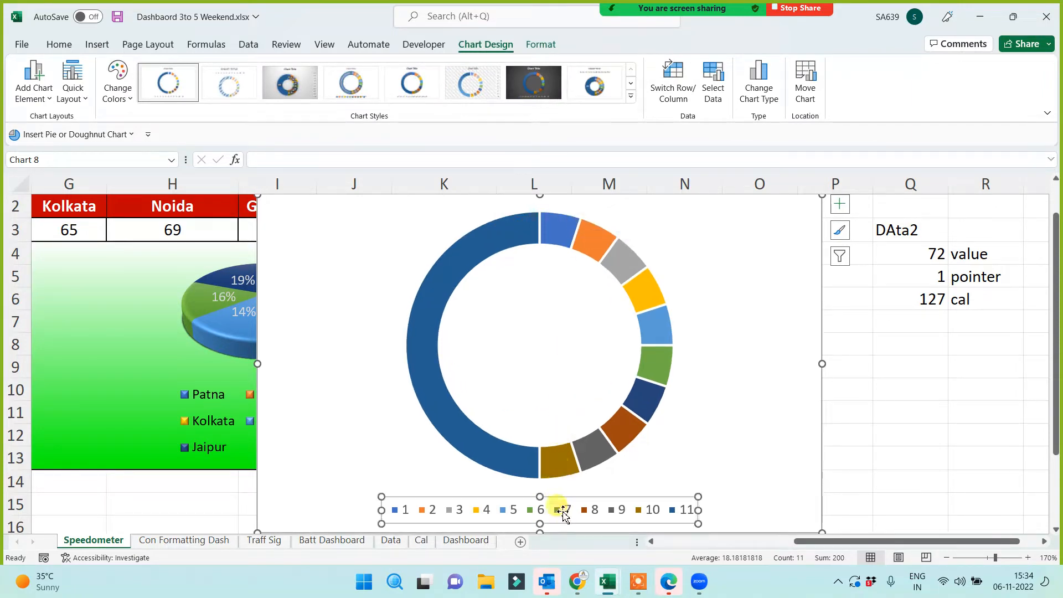
key("Delete")
Apply a bevelled preset shape effect to the doughnut series and set its shape outline to No Outline.
left_click(496, 245)
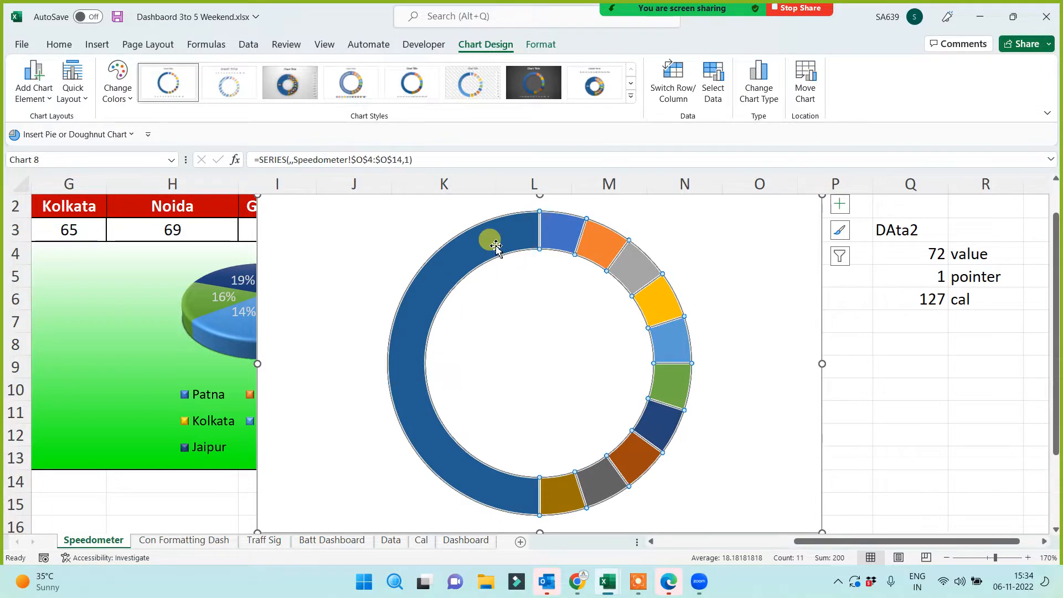
left_click(541, 44)
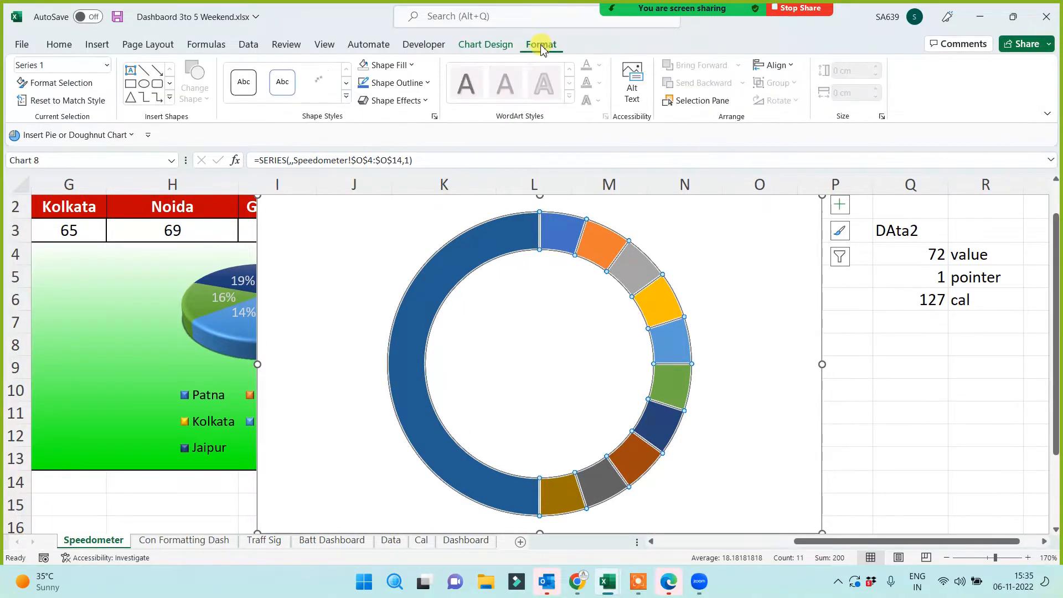
left_click(428, 102)
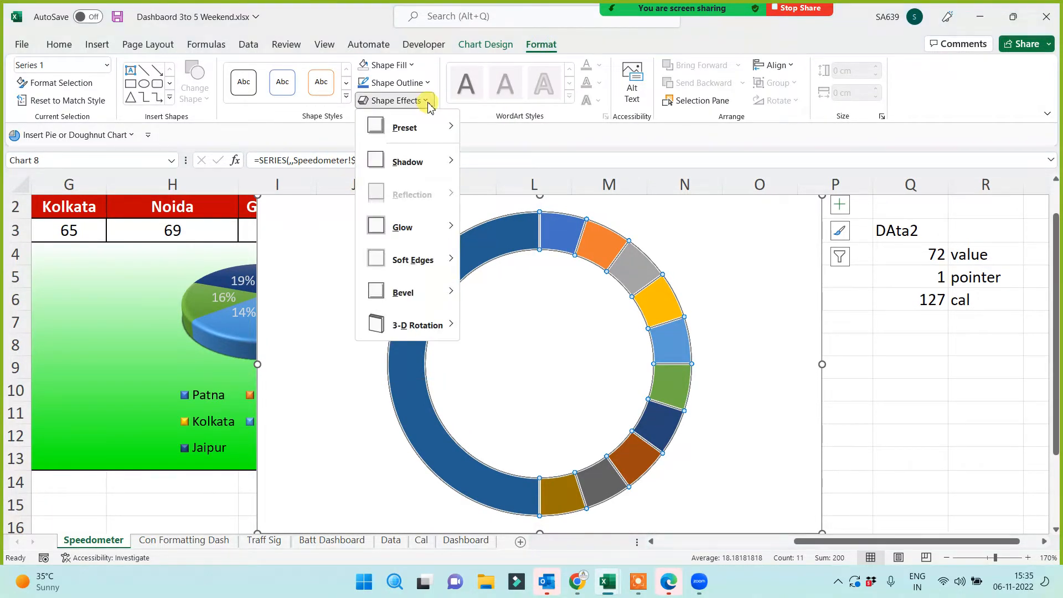
mouse_move(415, 124)
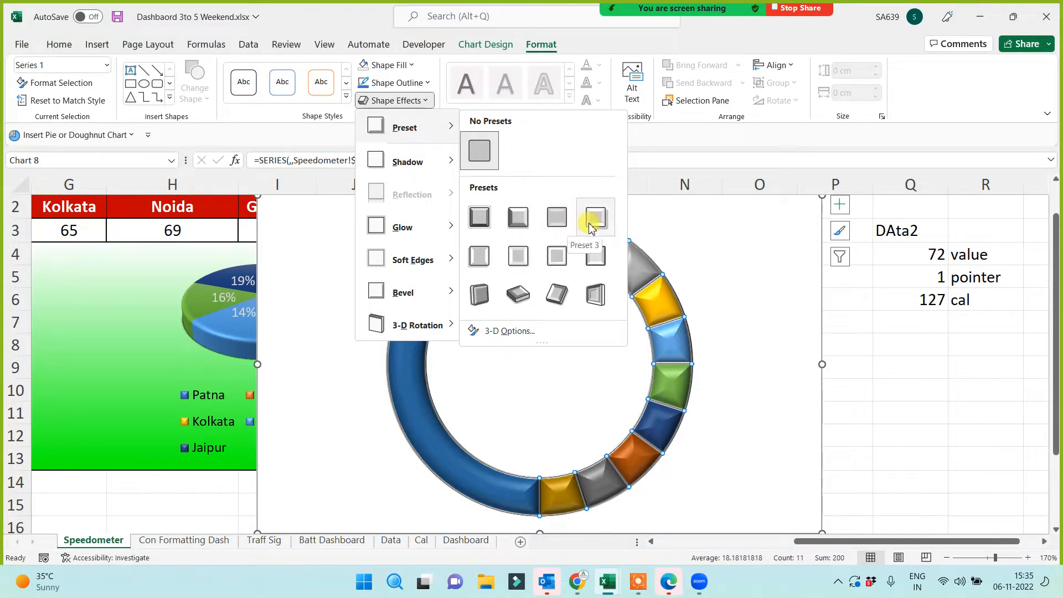
left_click(556, 257)
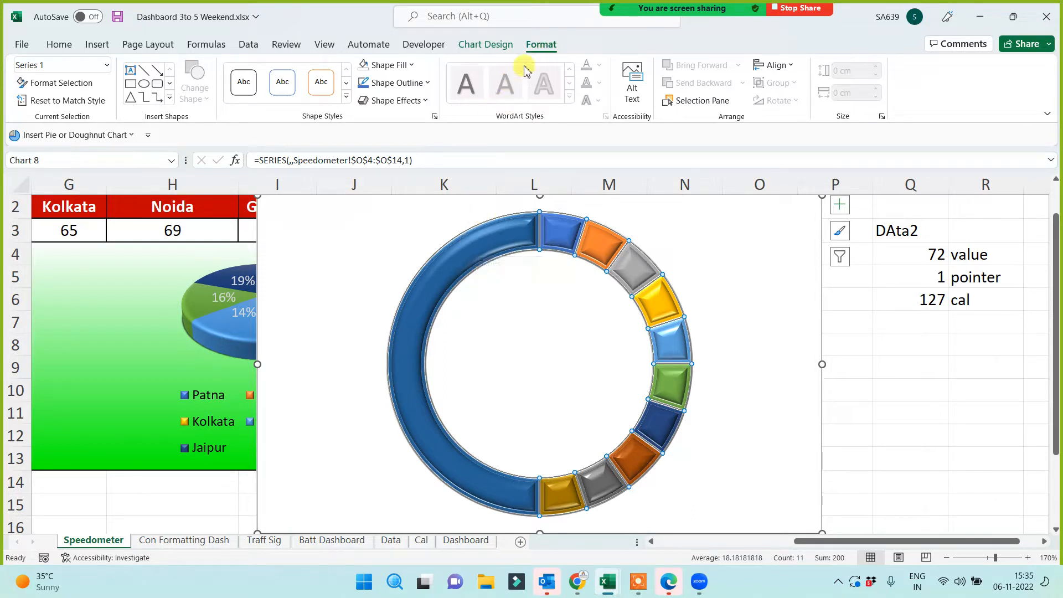
left_click(430, 84)
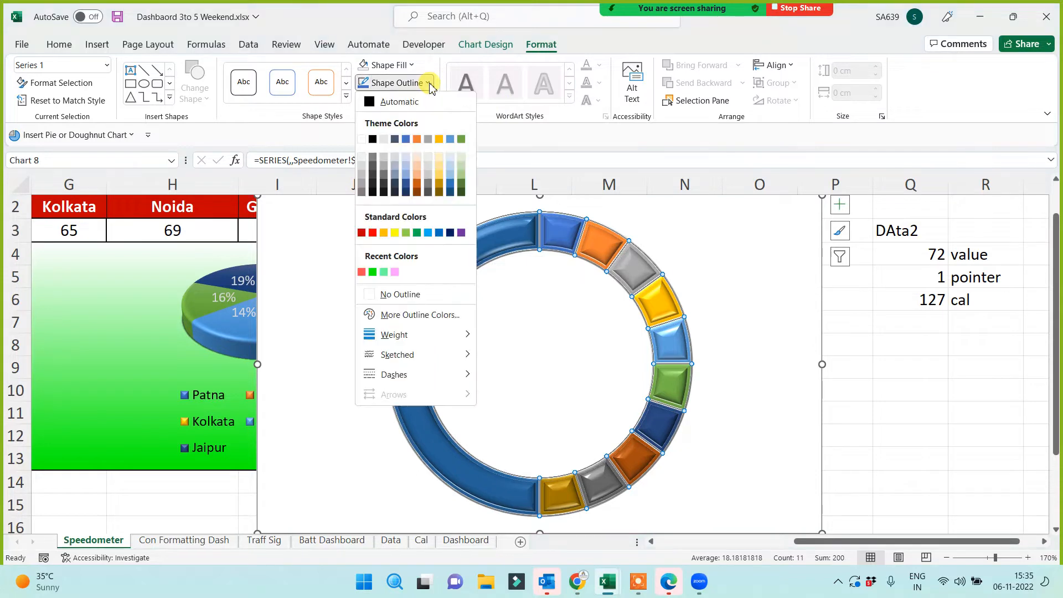
left_click(374, 298)
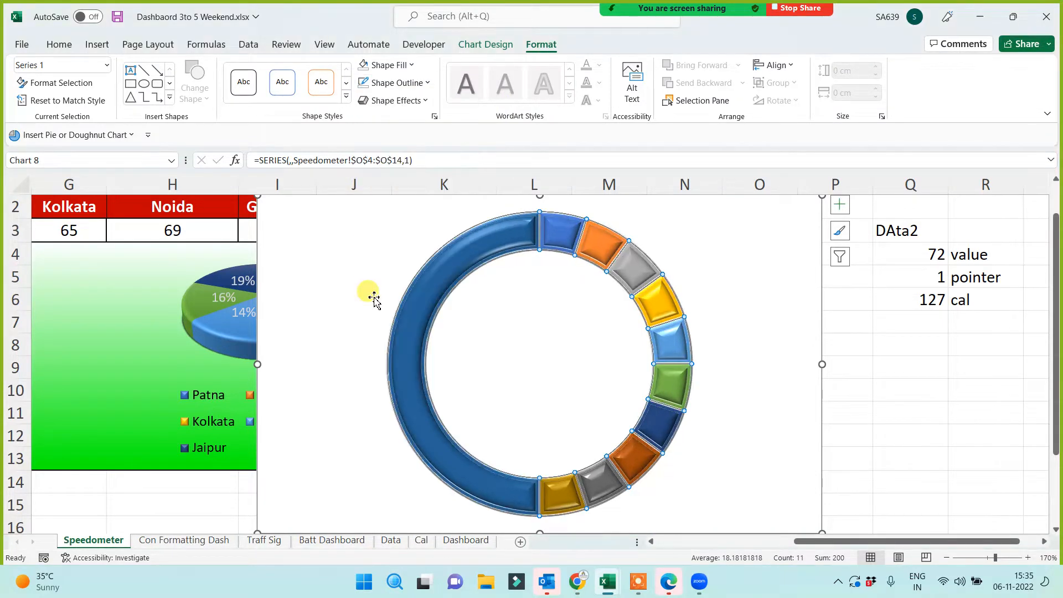
Format the doughnut series with a hole size of 50% and a first slice angle of 270°.
right_click(515, 244)
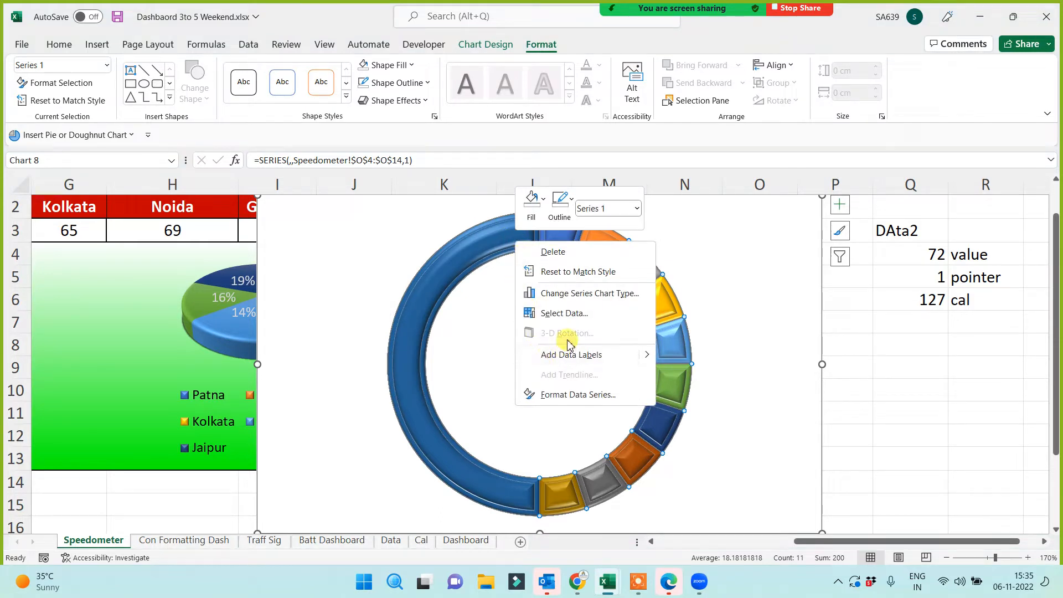
left_click(574, 396)
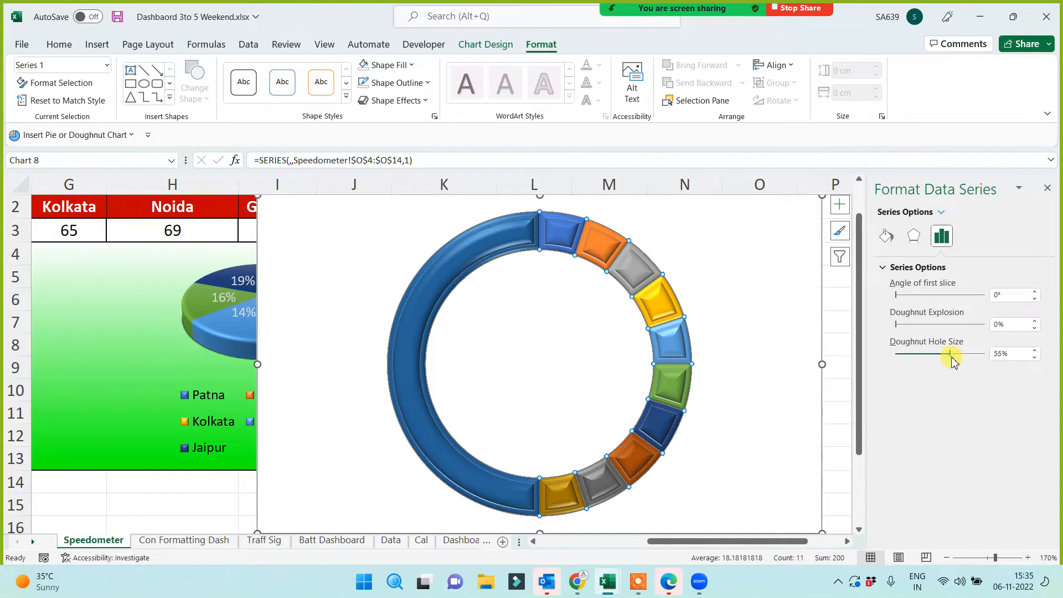
left_click_drag(952, 357, 948, 359)
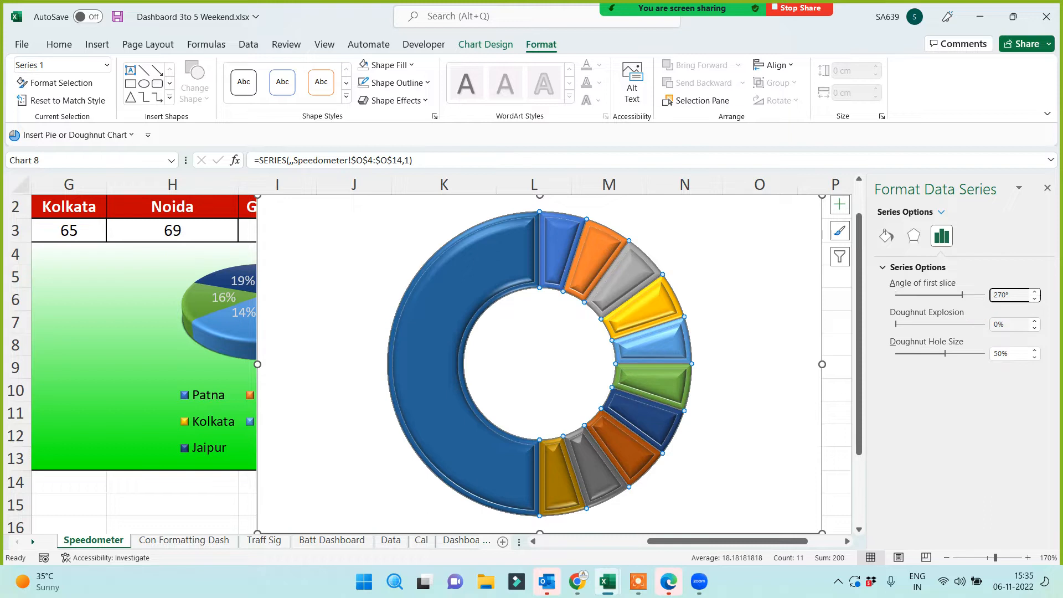
key("Return")
left_click(517, 344)
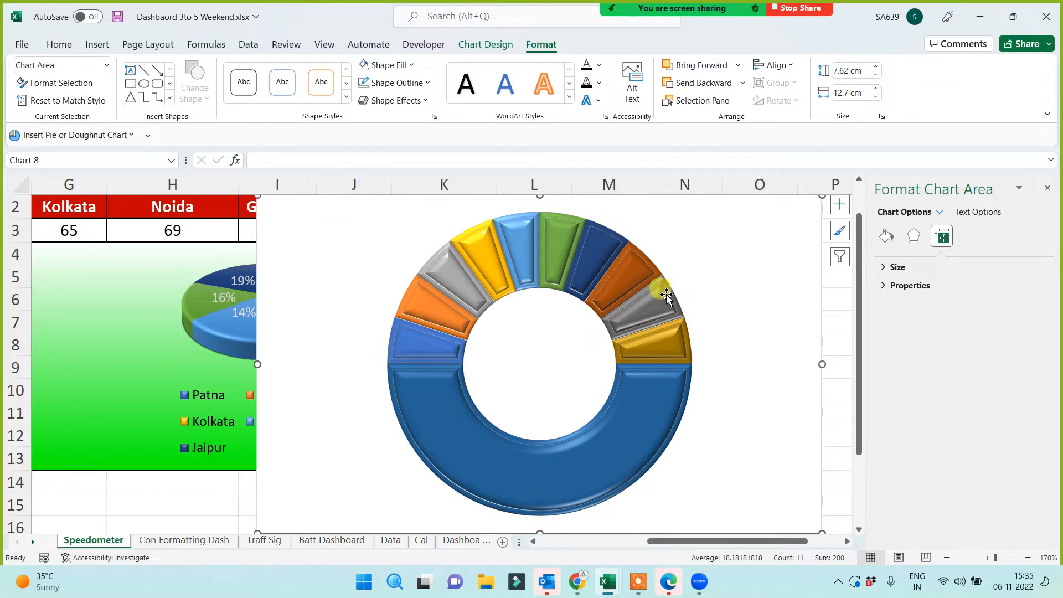
Remove the fill from the large lower-half slice of the doughnut so only the upper arc shows.
left_click(632, 425)
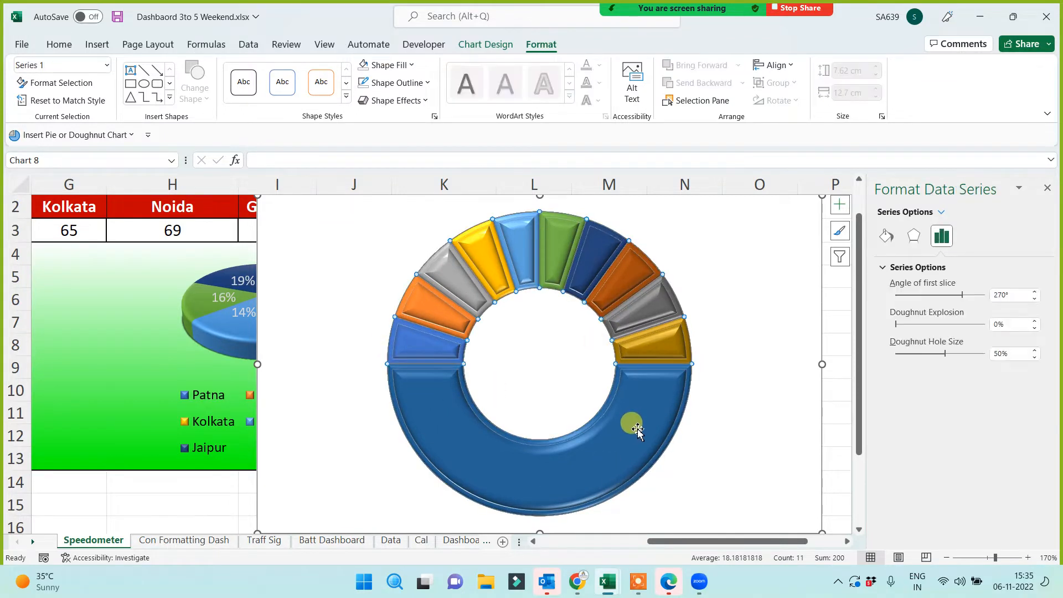
left_click(635, 428)
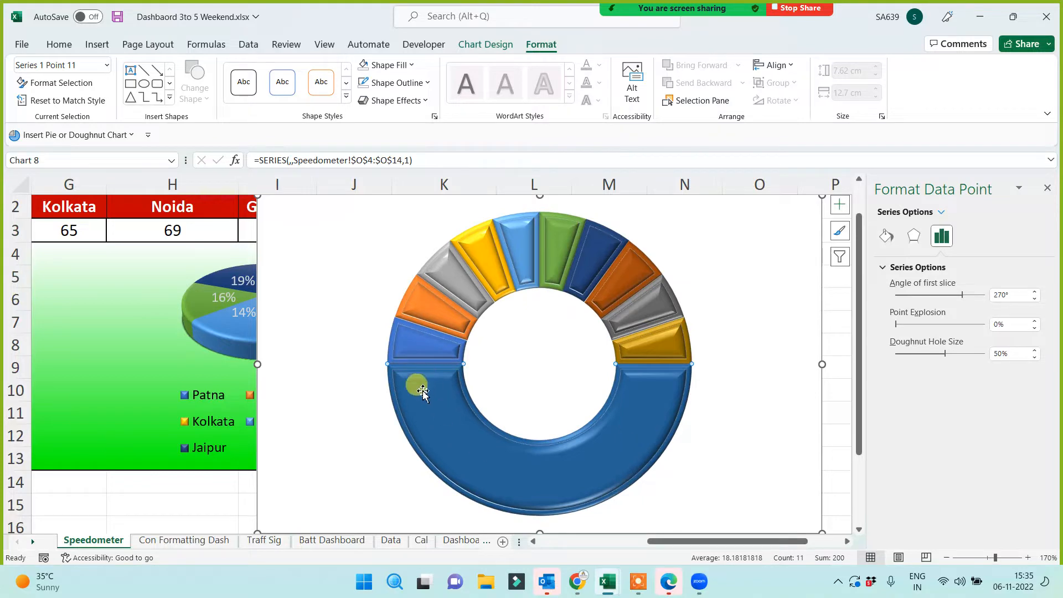
left_click(364, 69)
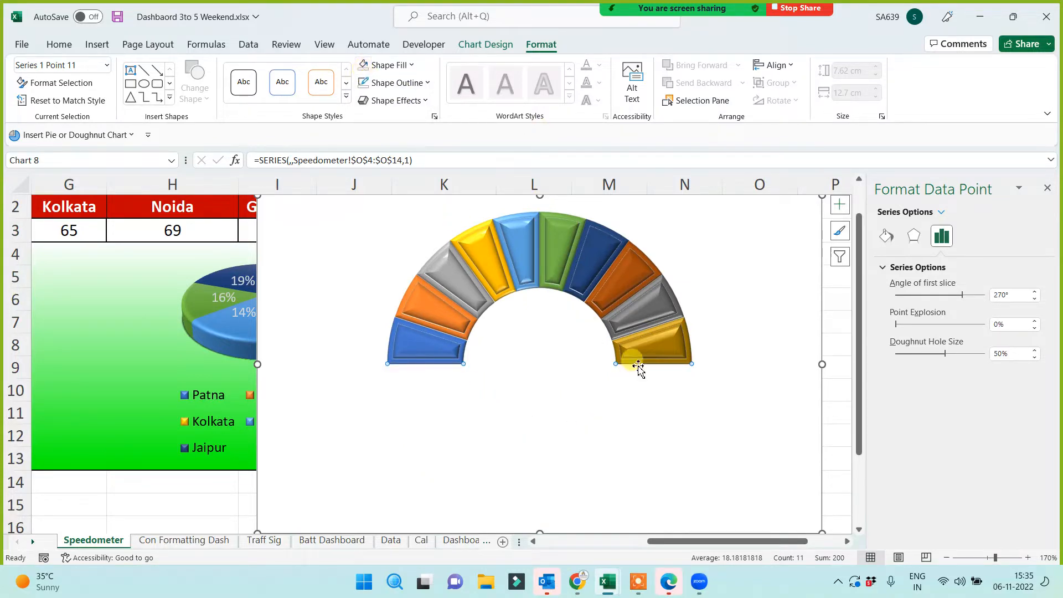
left_click(834, 437)
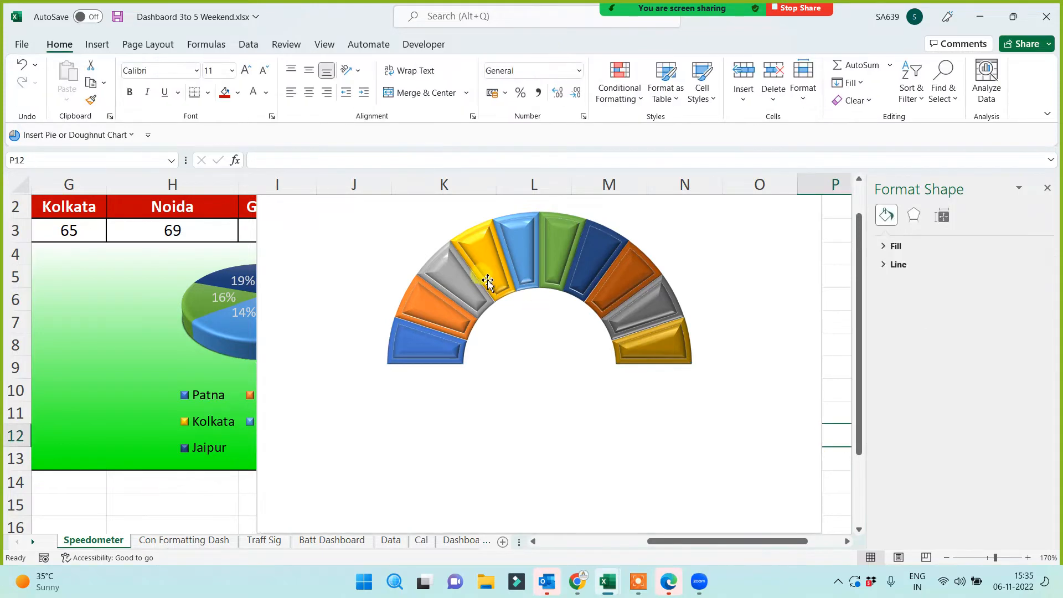
Add data labels to the doughnut series.
left_click(486, 267)
right_click(485, 267)
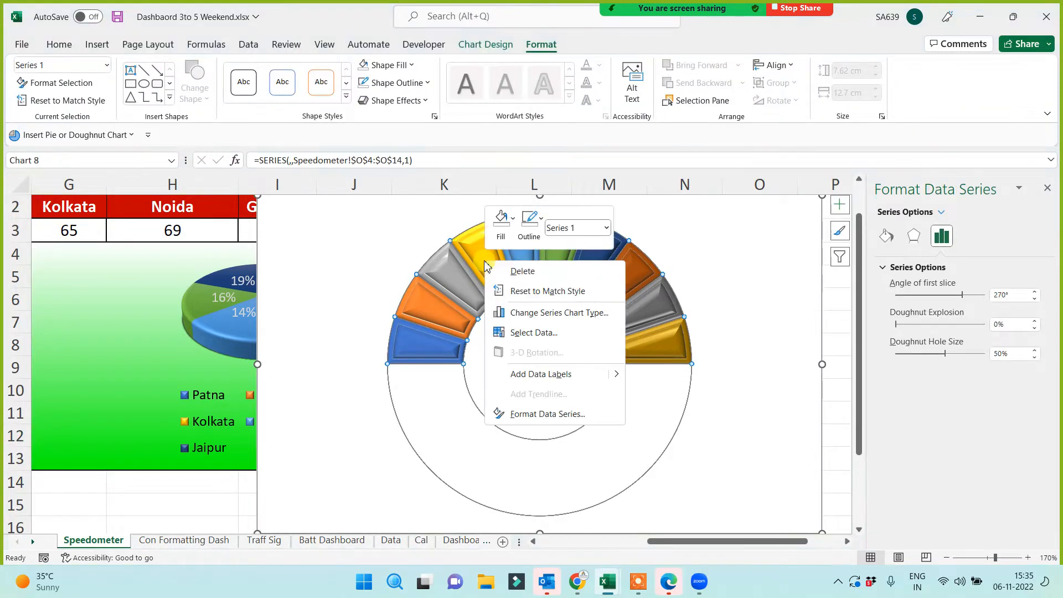
left_click(521, 370)
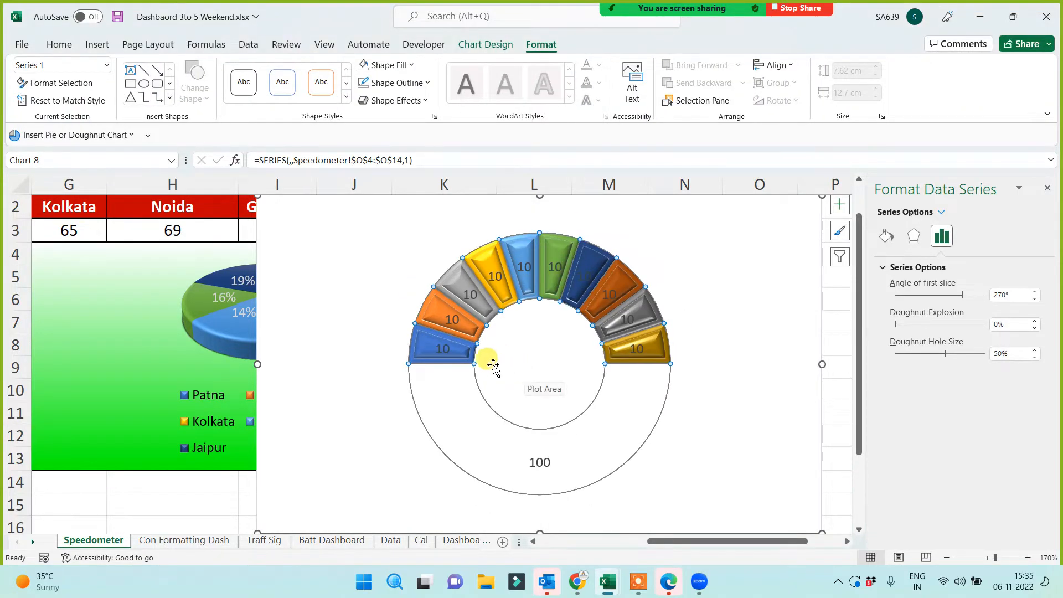
Change the data labels of the second to fifth slices to 20, 30, 40 and 50.
left_click(453, 320)
left_click(453, 320)
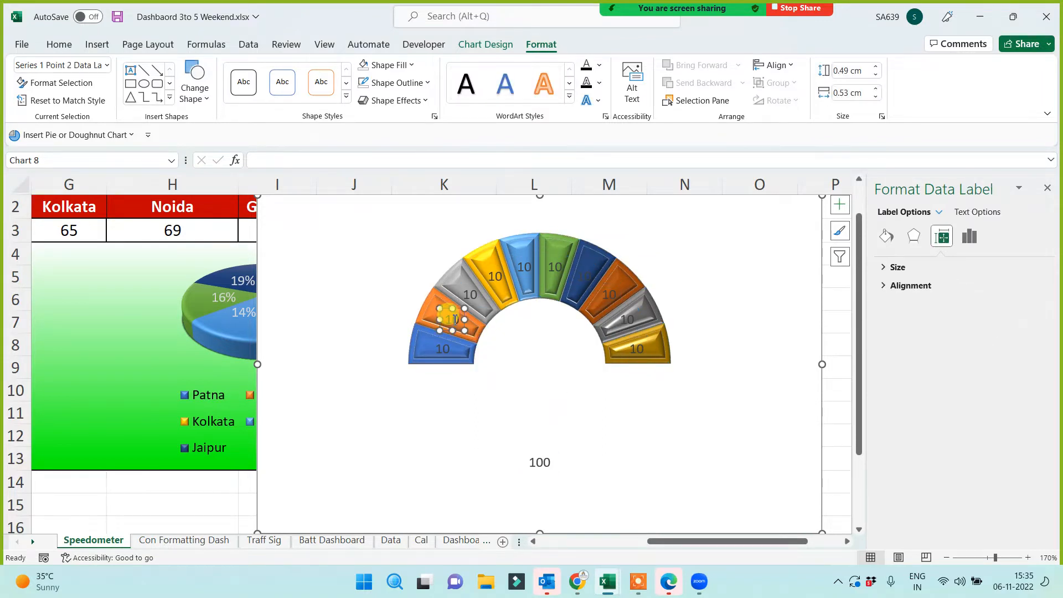
type("20")
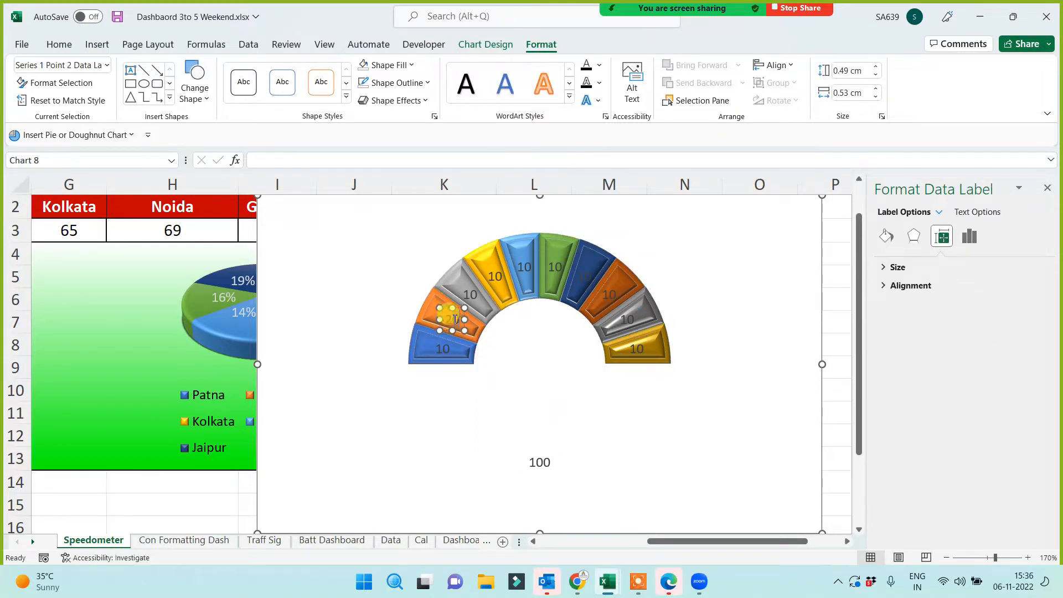
left_click(470, 295)
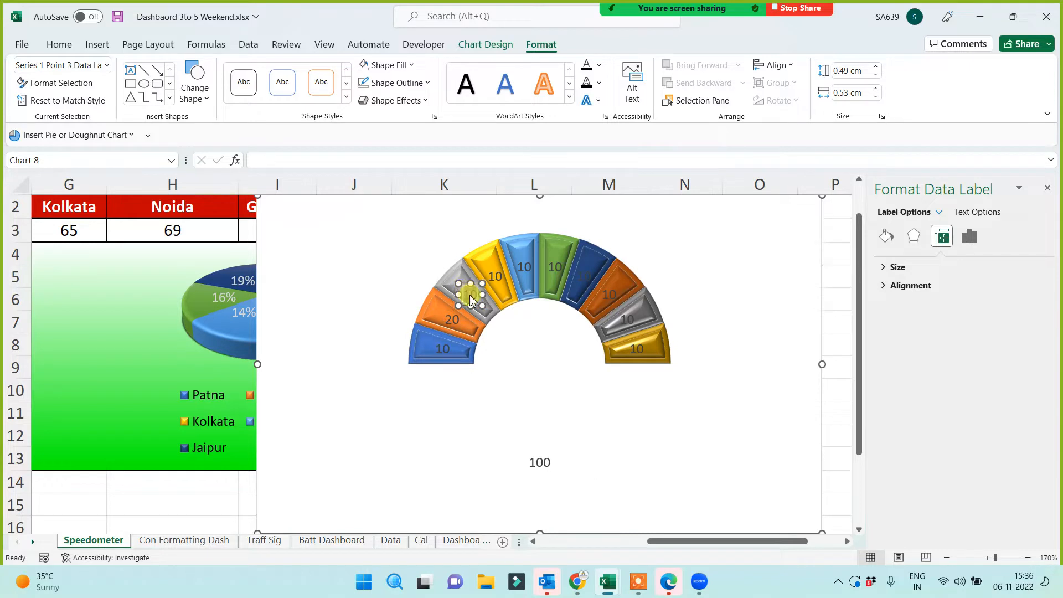
type("30")
left_click(497, 279)
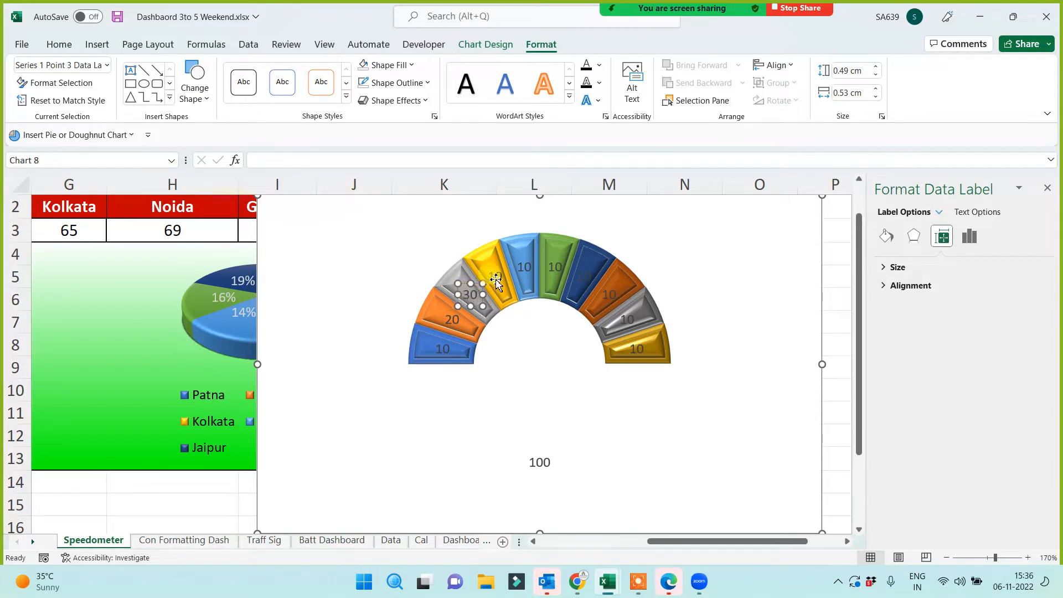
type("40")
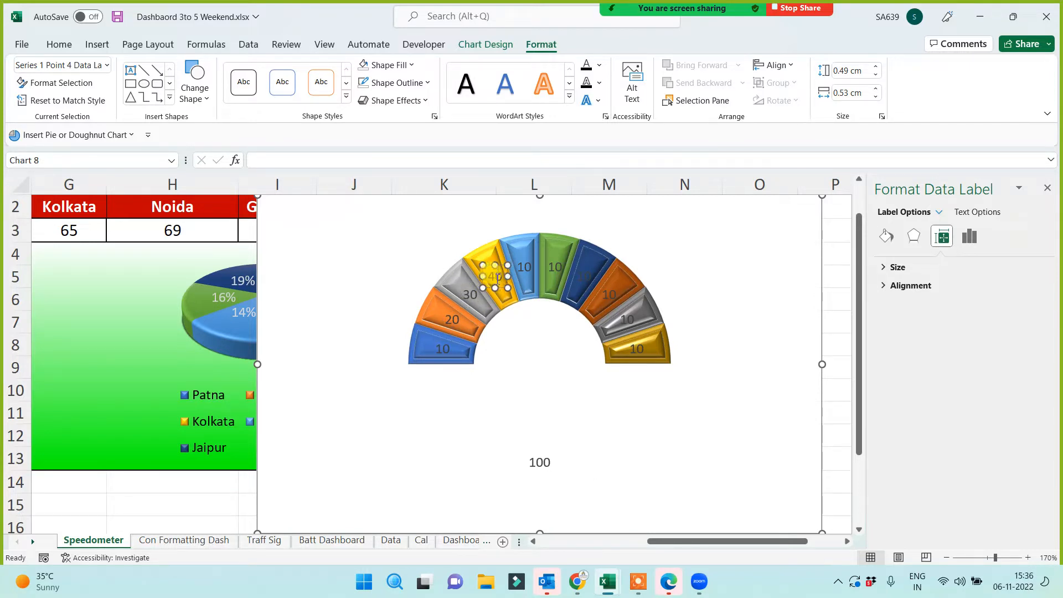
left_click(525, 270)
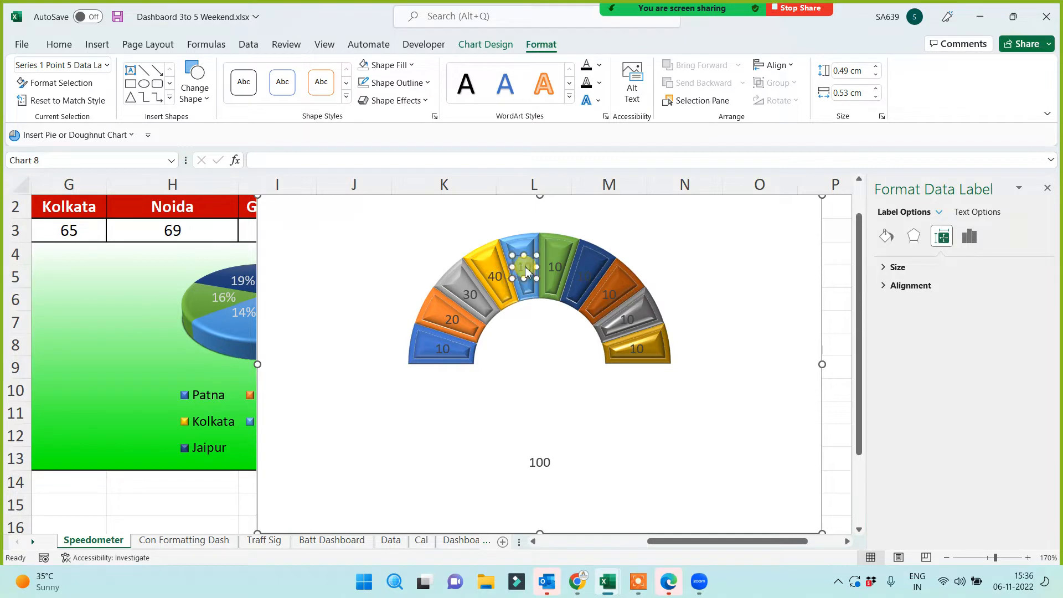
type("5")
Change the data labels of the sixth to tenth slices in increments of ten from 60 to 100.
left_click(561, 269)
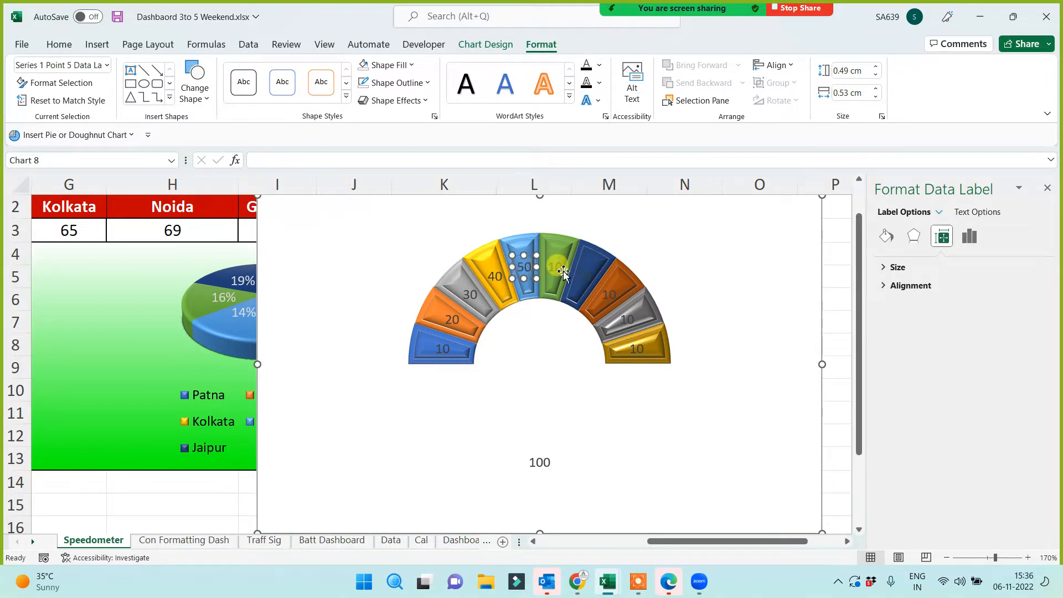
left_click(558, 268)
left_click(555, 271)
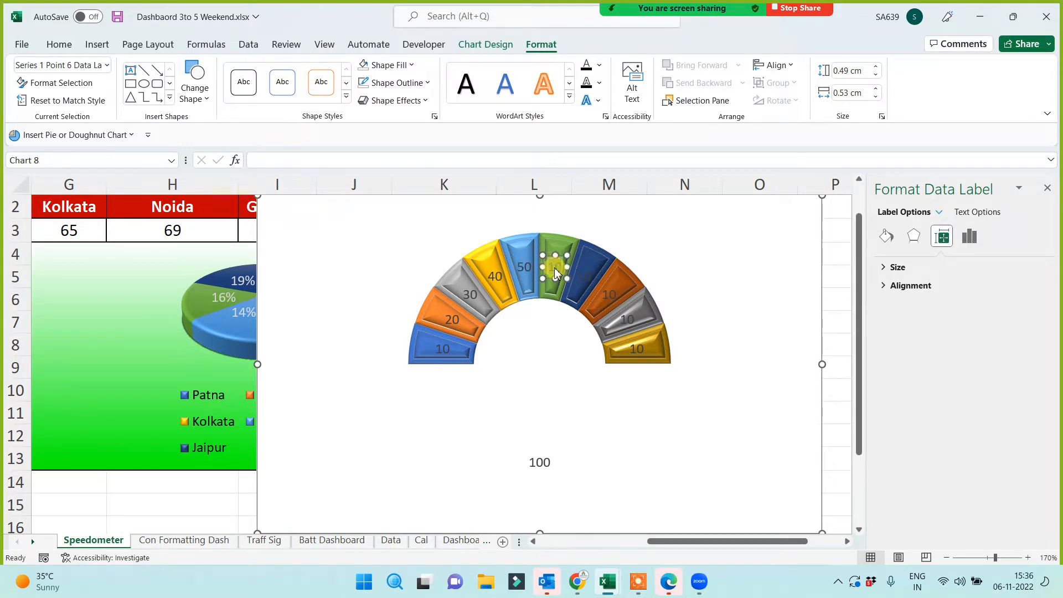
type("60")
left_click(580, 272)
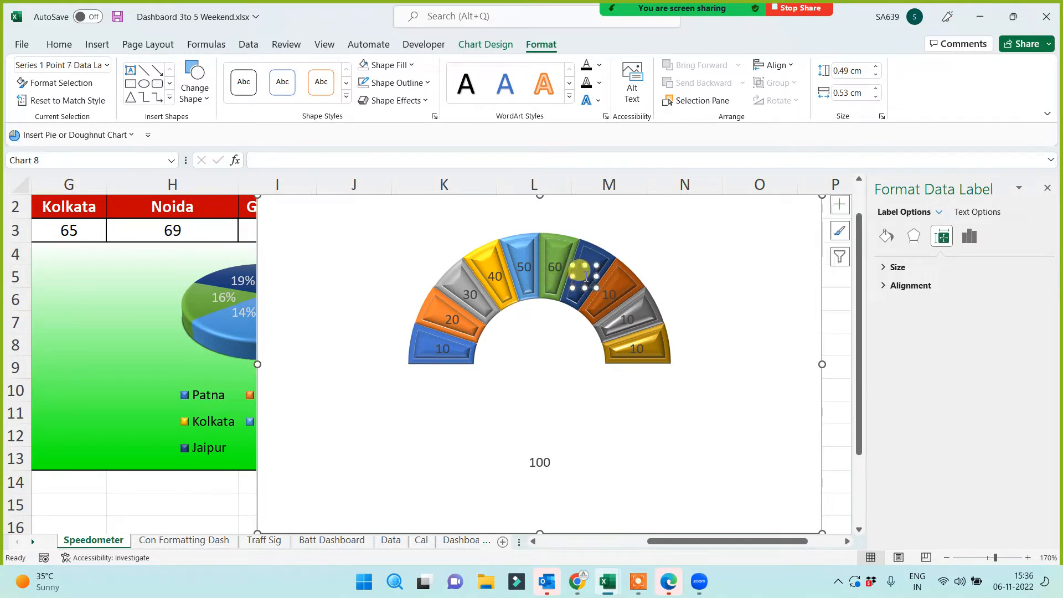
left_click(584, 276)
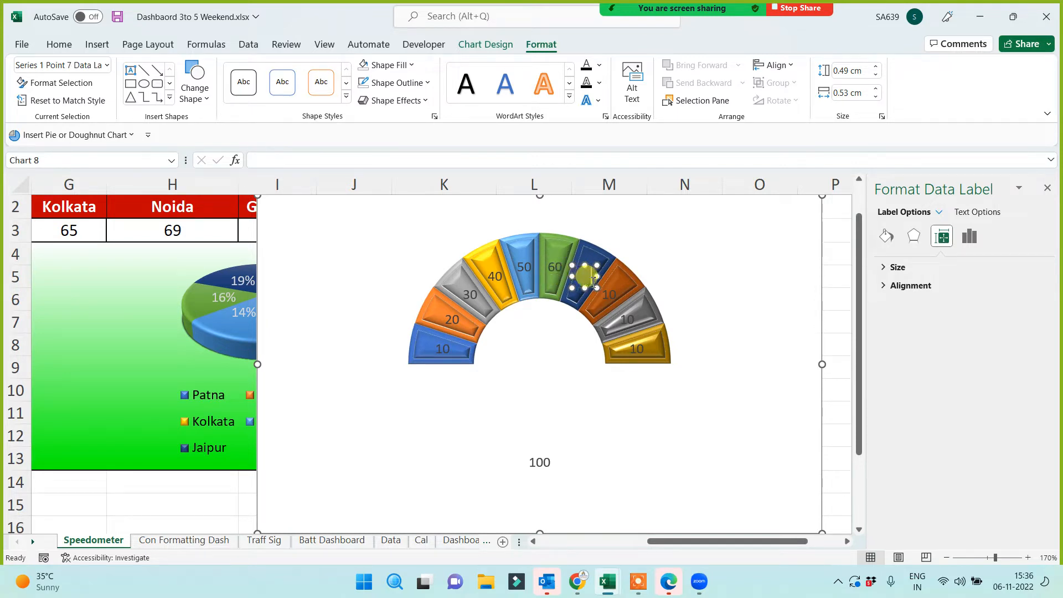
left_click(611, 295)
left_click(609, 296)
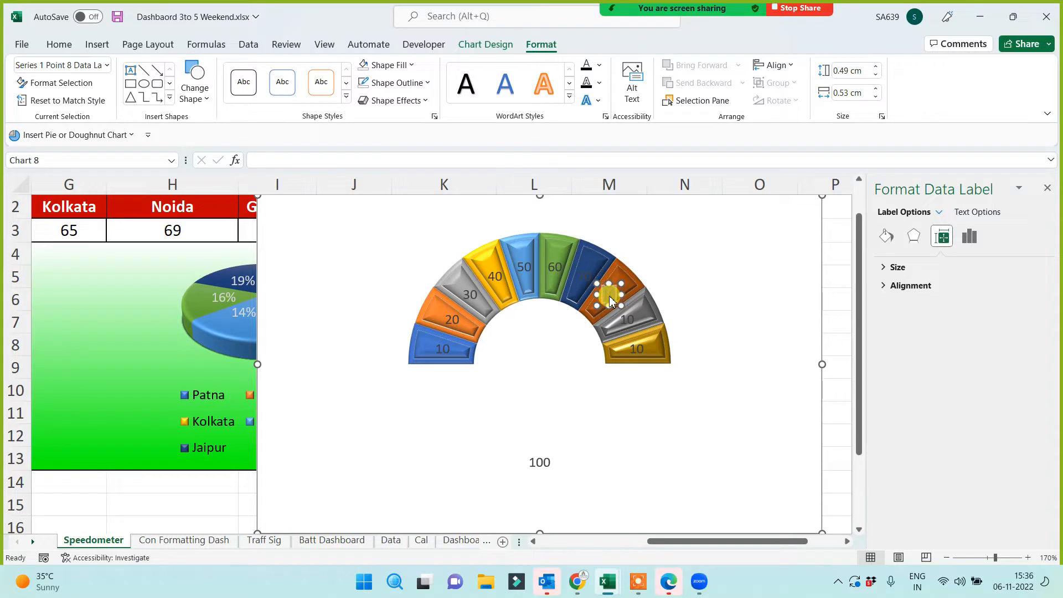
left_click(627, 318)
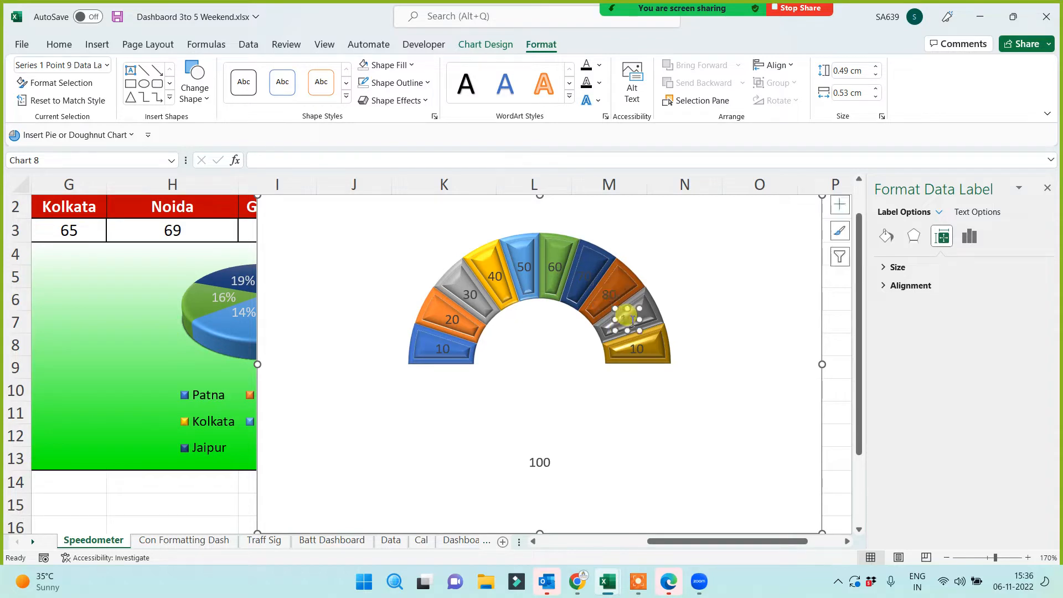
left_click(636, 350)
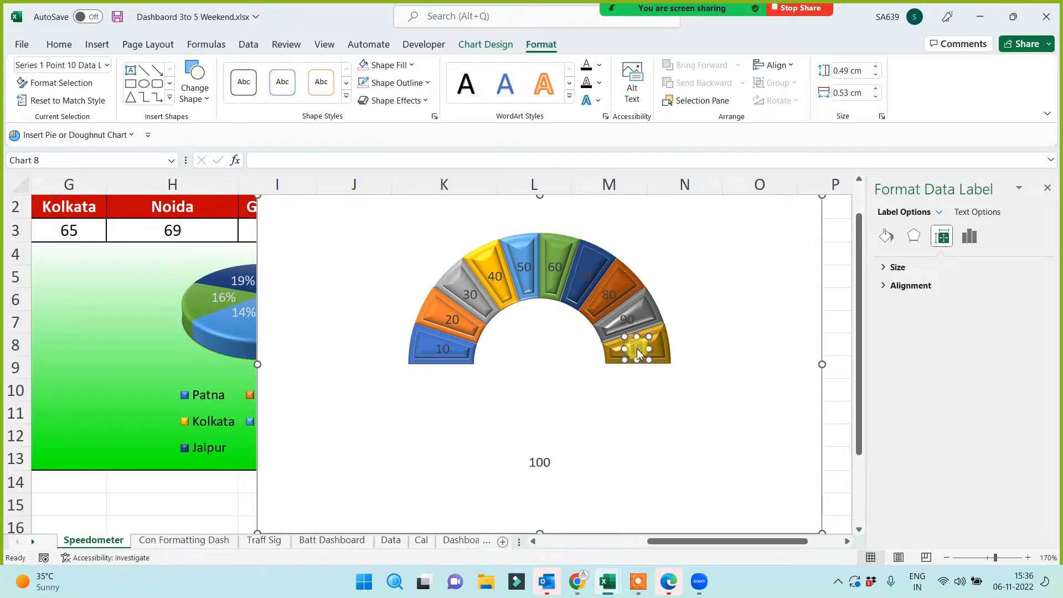
type("100")
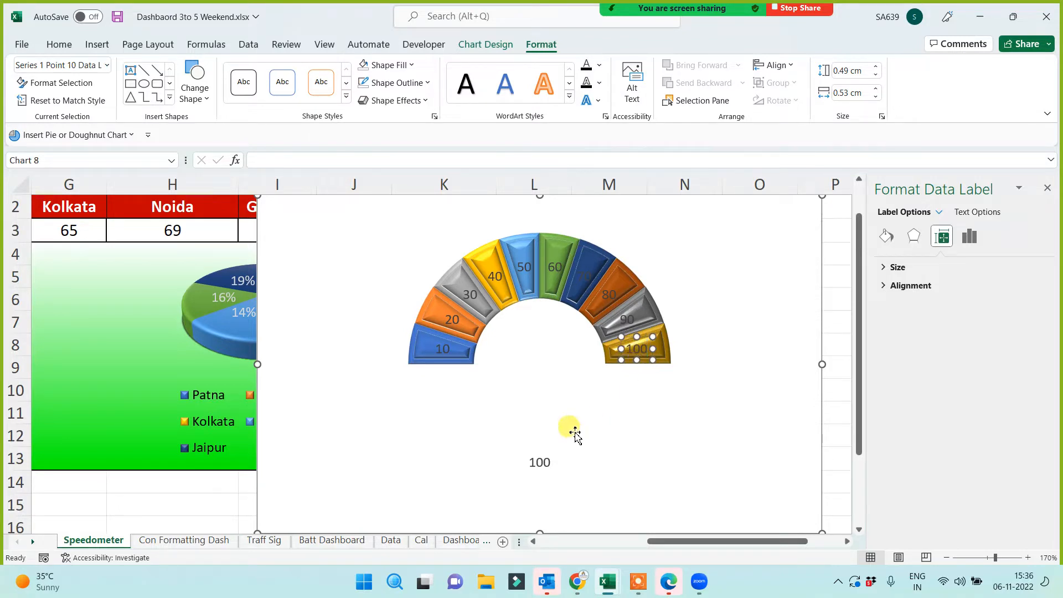
Format all of the doughnut's data labels in bold yellow text.
left_click(487, 451)
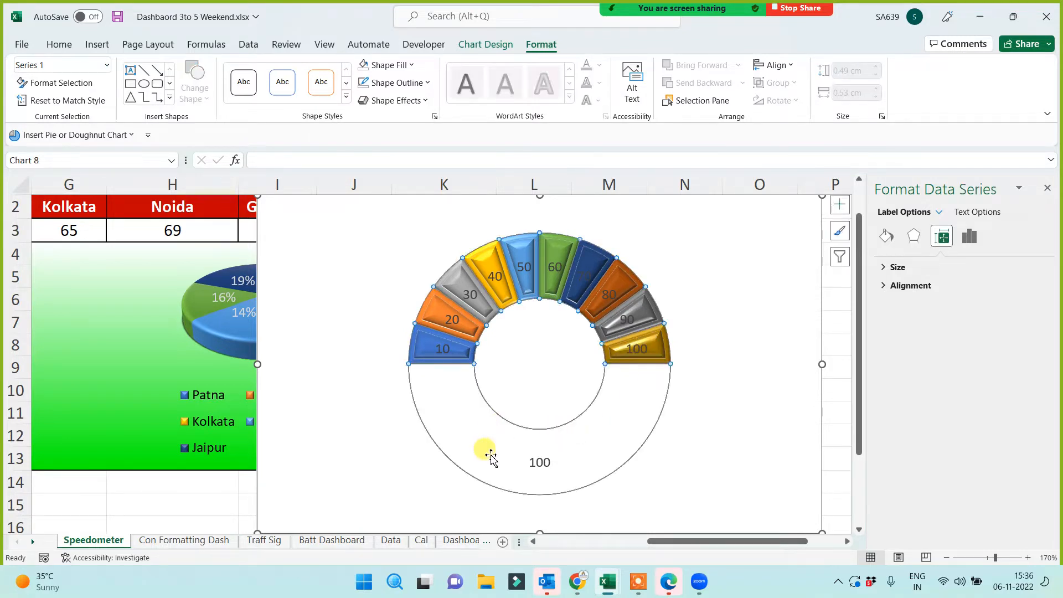
left_click(453, 322)
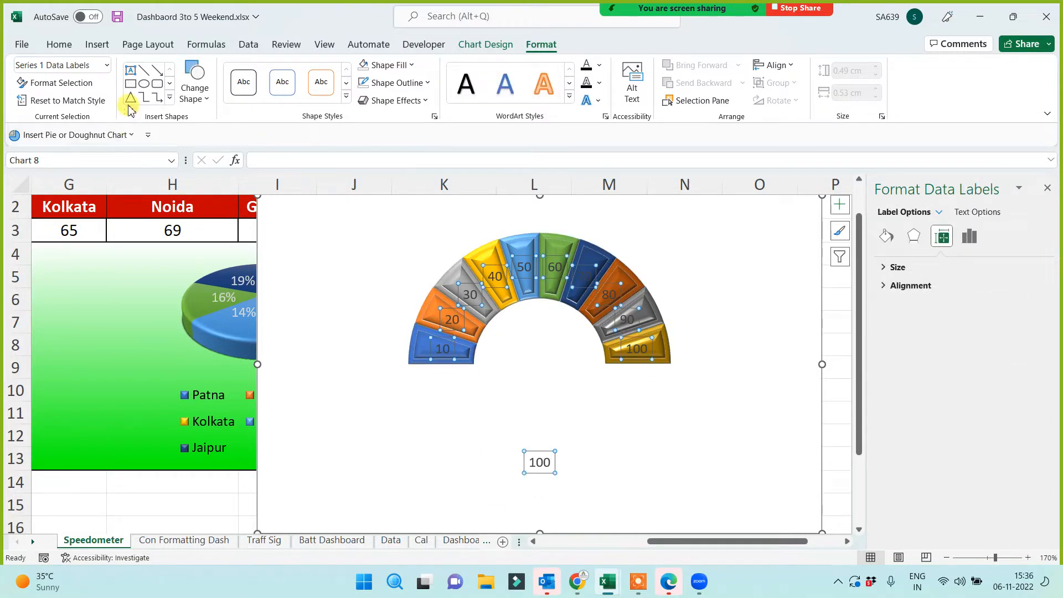
left_click(59, 45)
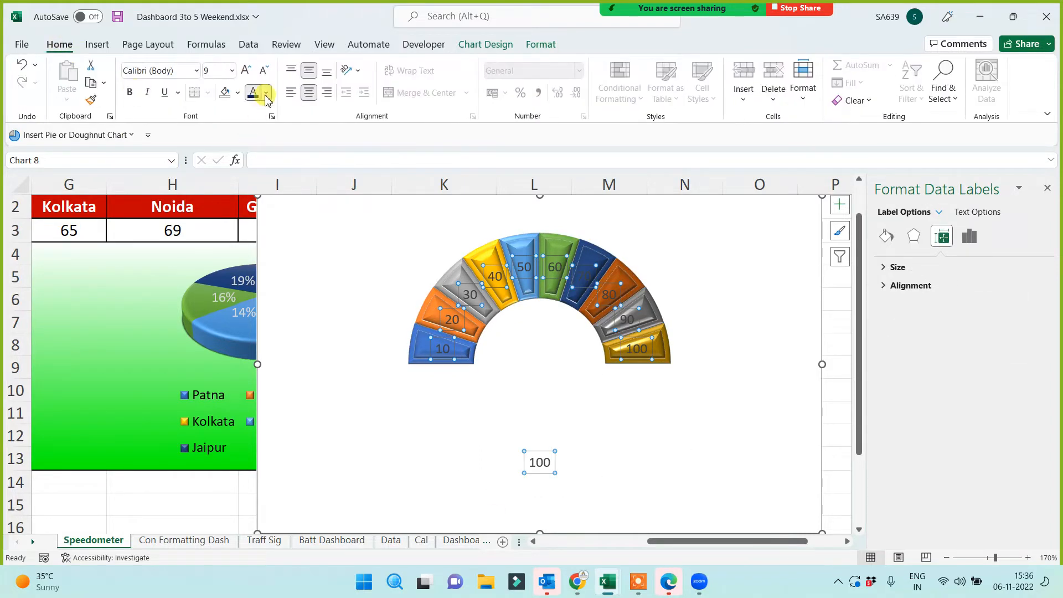
left_click(267, 92)
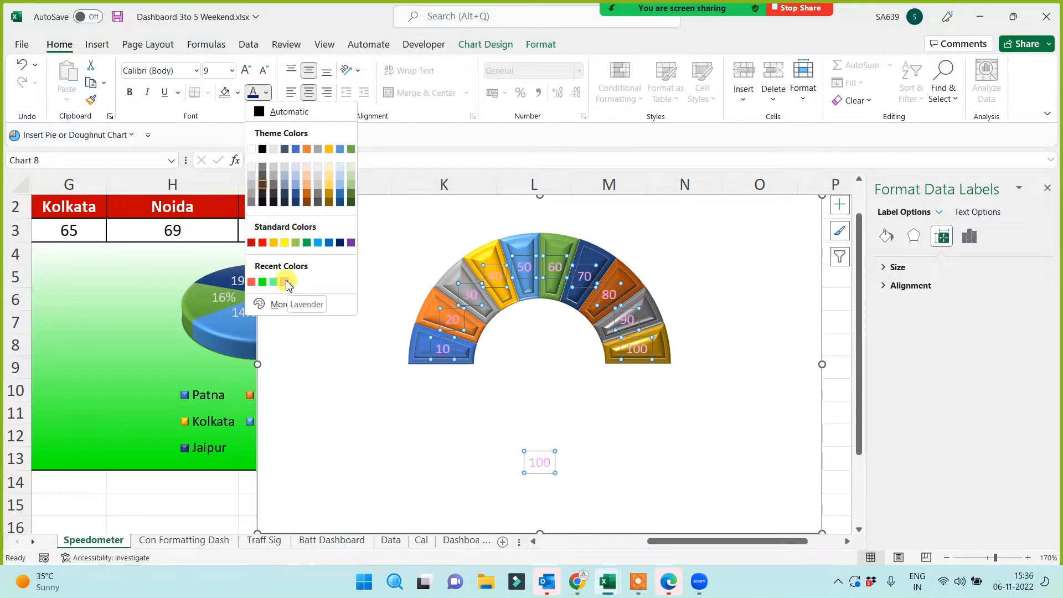
left_click(285, 243)
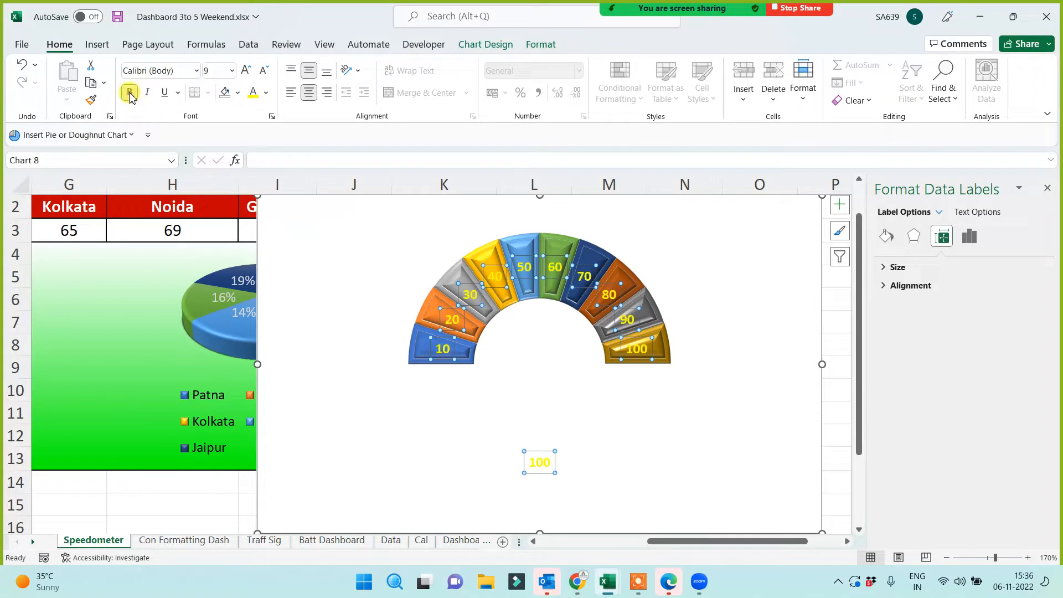
Delete the data label of the unfilled lower-half slice and shrink the chart so data1 is uncovered.
left_click(481, 464)
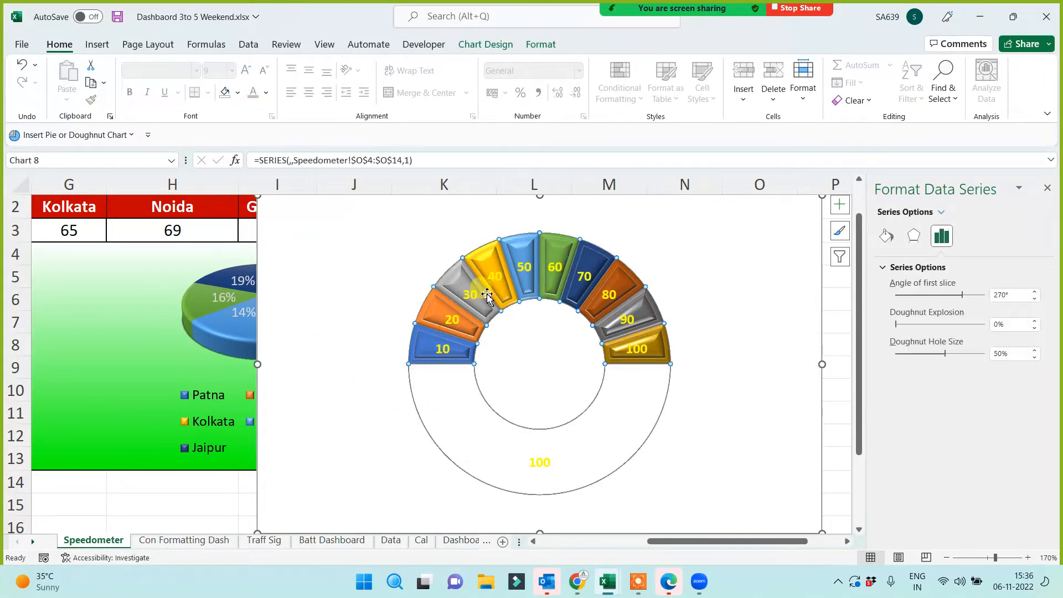
left_click(545, 471)
left_click(545, 470)
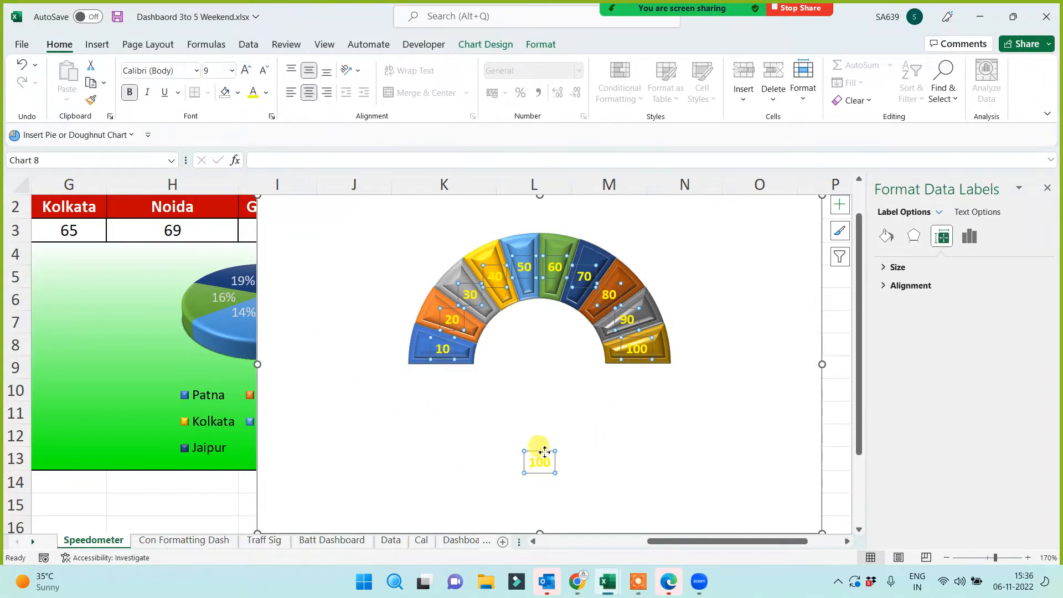
key("Delete")
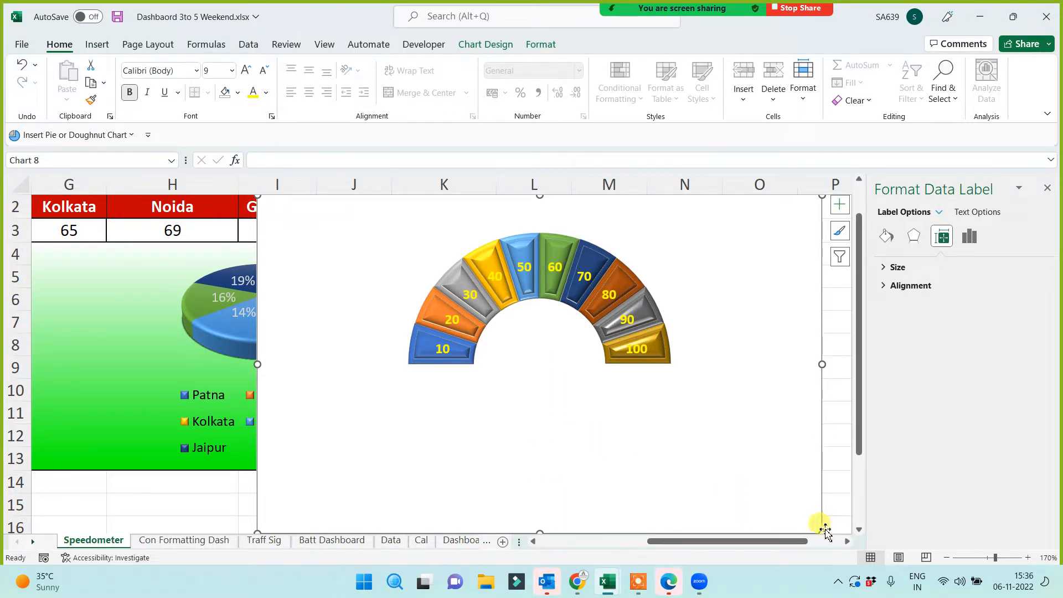
left_click_drag(822, 529, 645, 428)
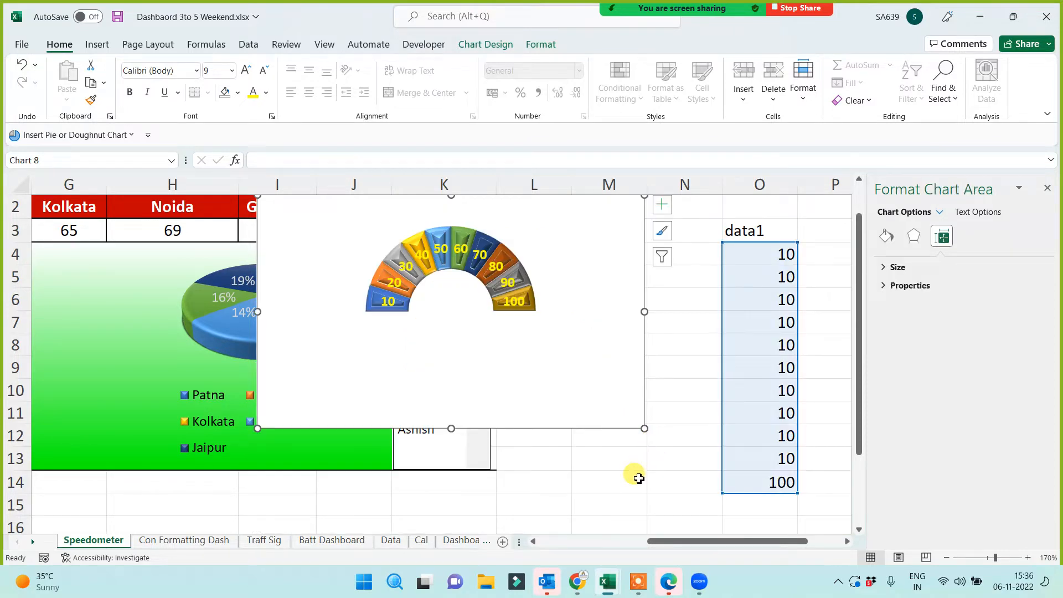
left_click(1045, 193)
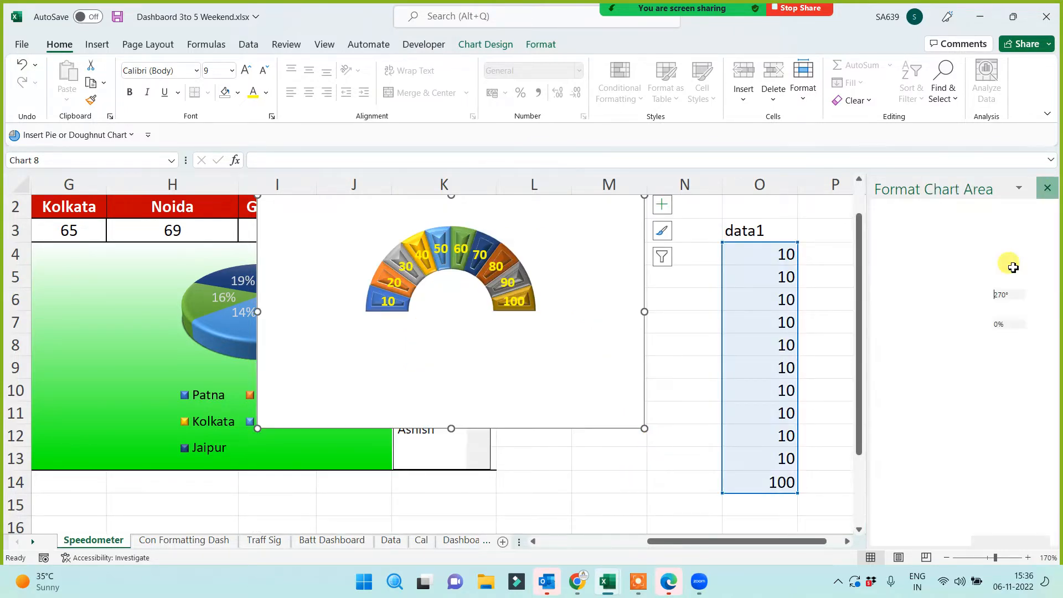
Add a second, unnamed series to the chart with the DAta2 values from Speedometer!$Q$4:$Q$6.
right_click(493, 247)
left_click(447, 236)
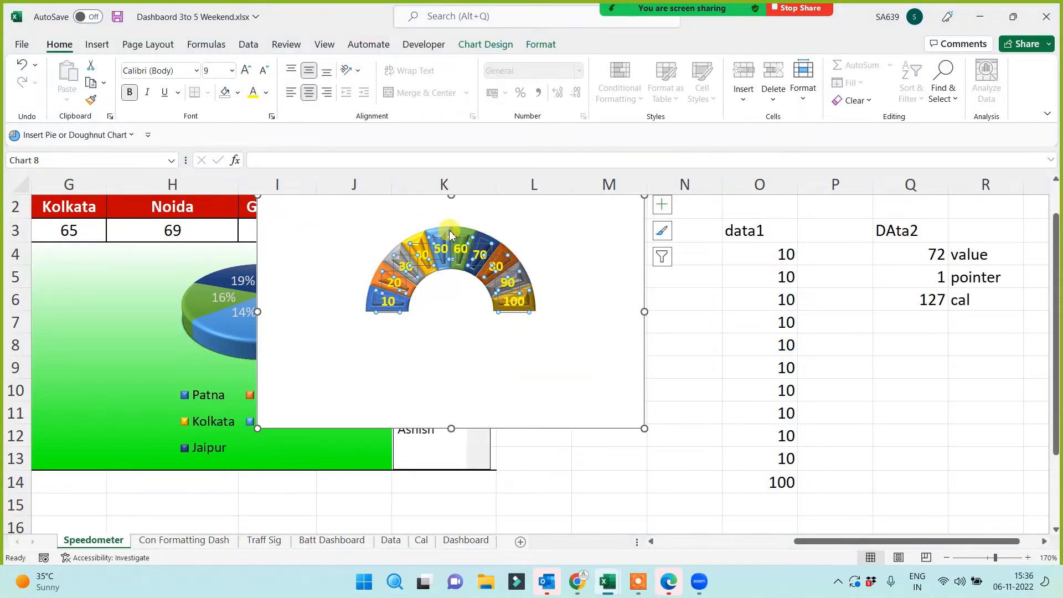
right_click(452, 231)
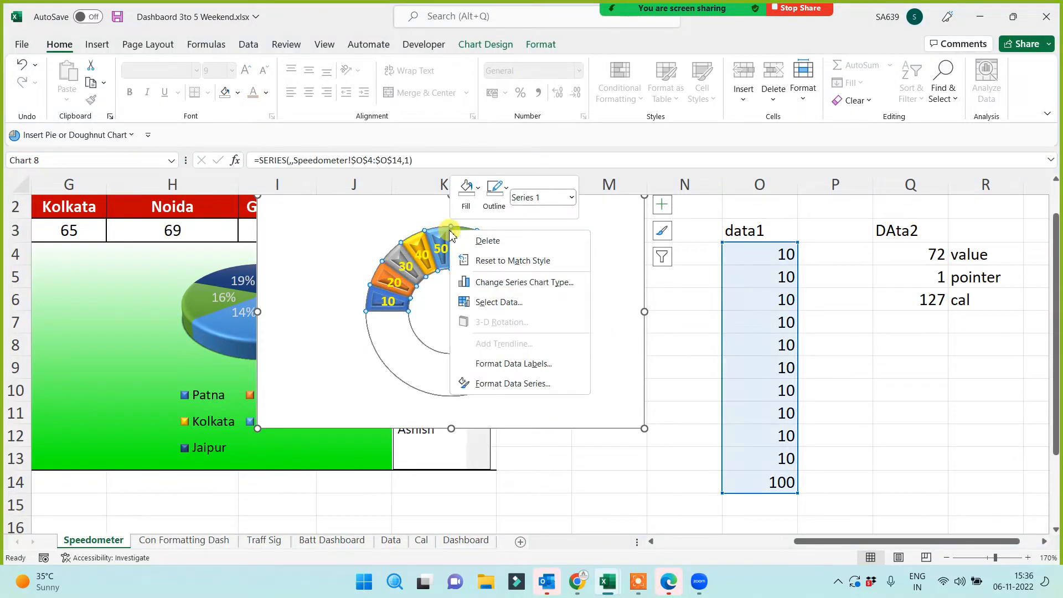
left_click(499, 304)
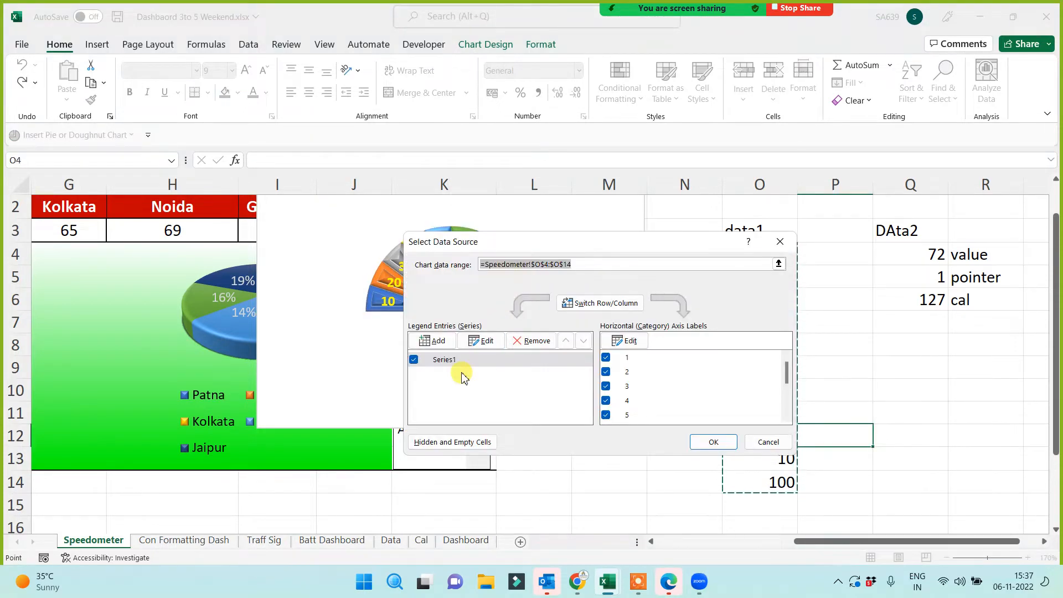
left_click(432, 340)
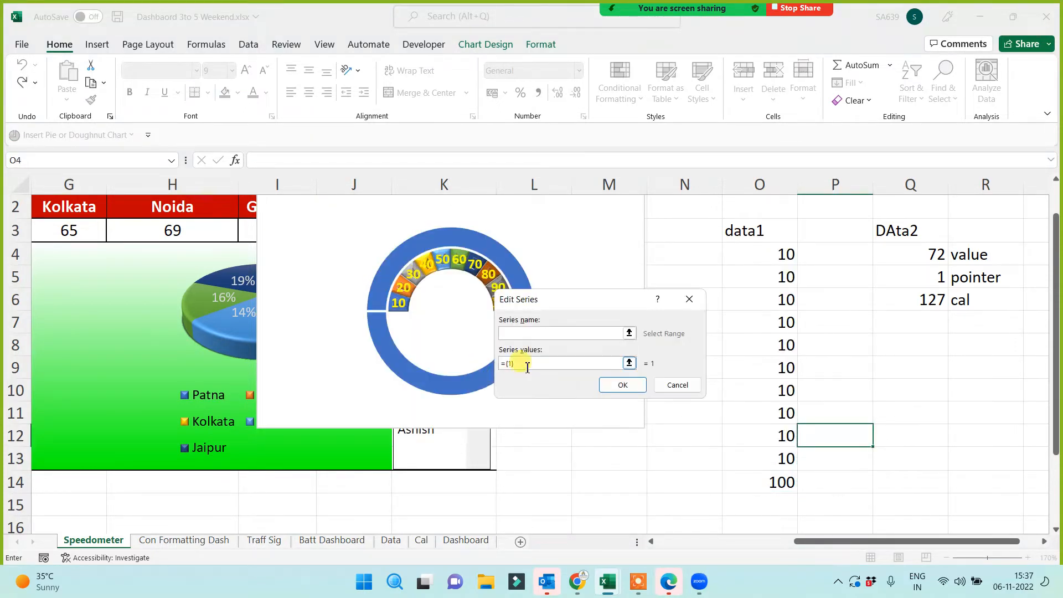
left_click(523, 335)
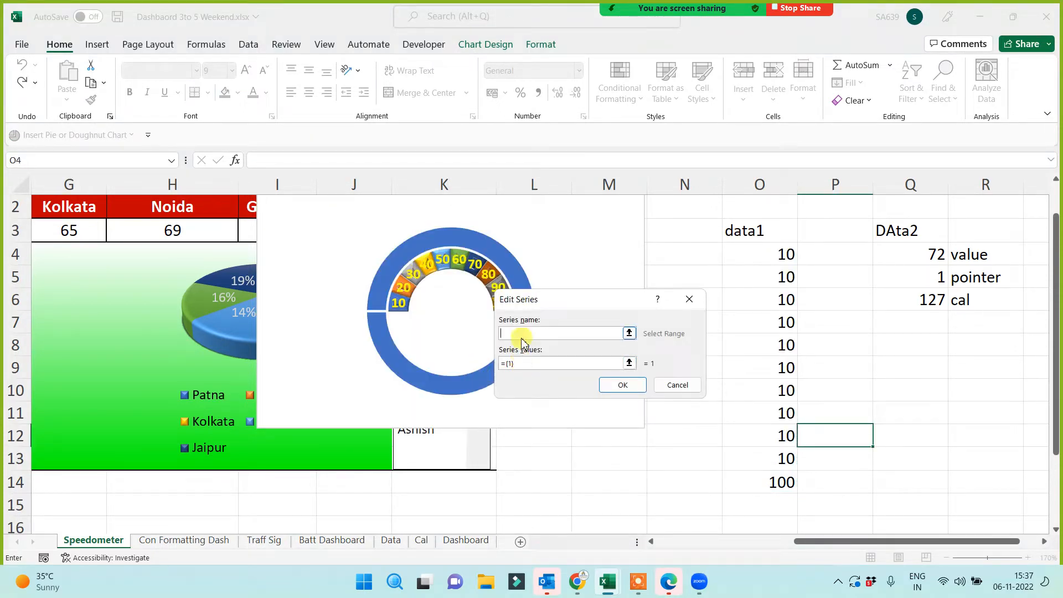
left_click(536, 366)
key("BackSpace")
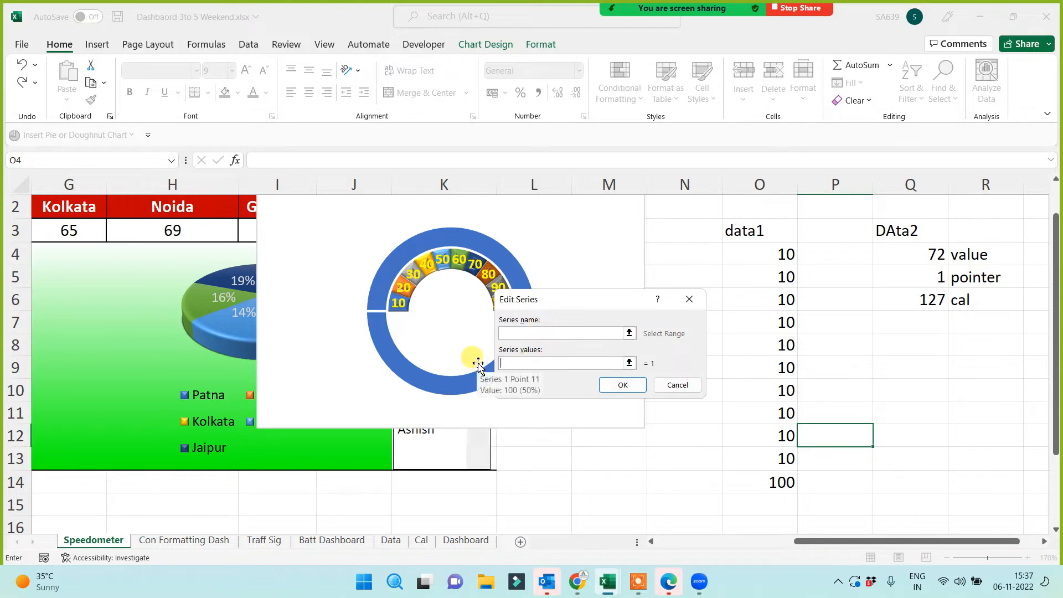
left_click_drag(936, 254, 919, 306)
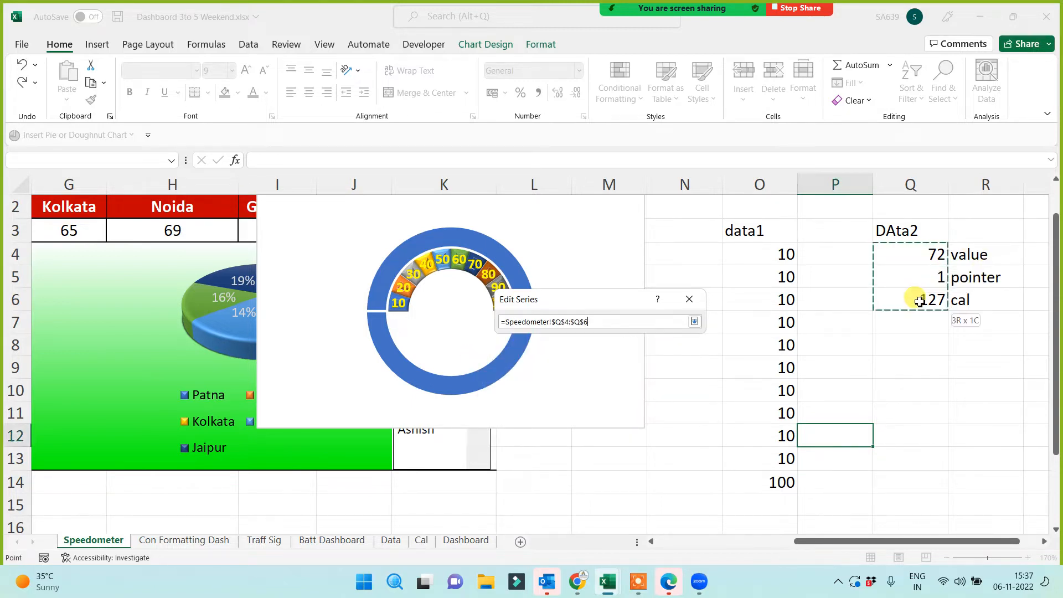
left_click(514, 332)
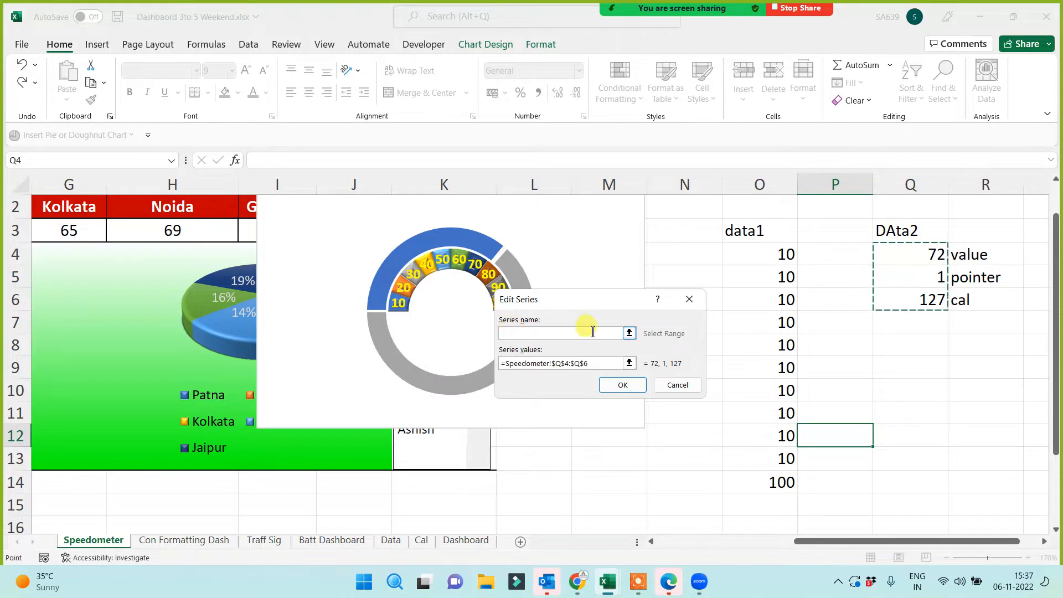
left_click(623, 385)
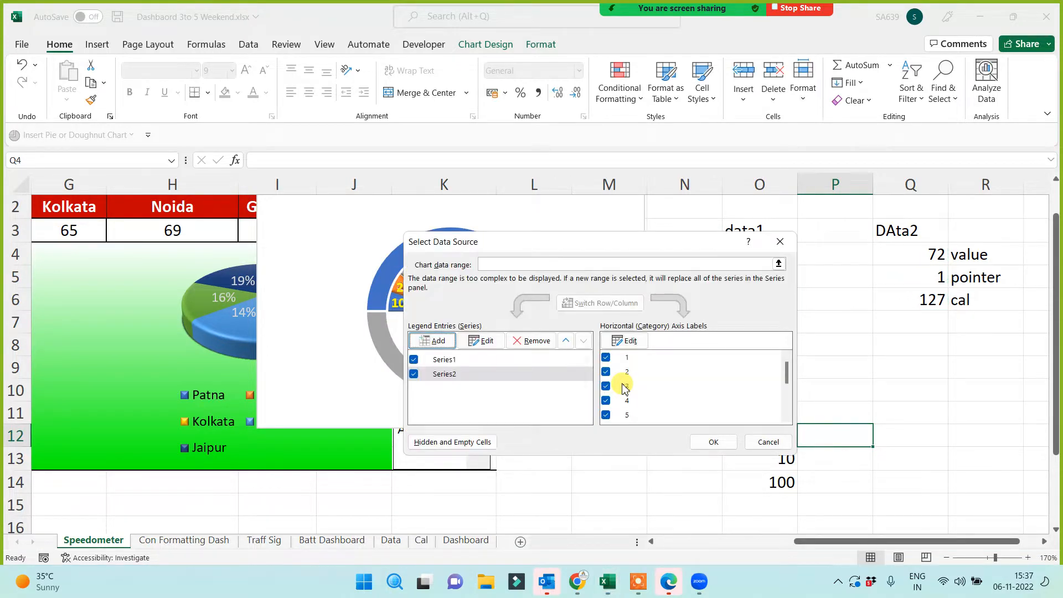
left_click(714, 442)
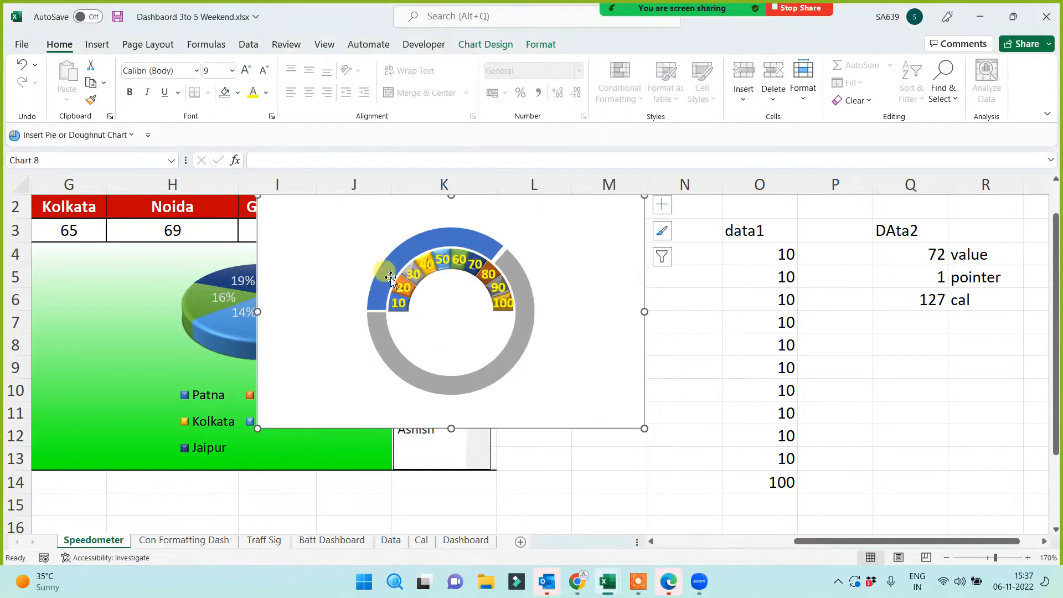
Change the chart type of Series2 from doughnut to pie, keeping Series1 as a doughnut.
left_click(521, 253)
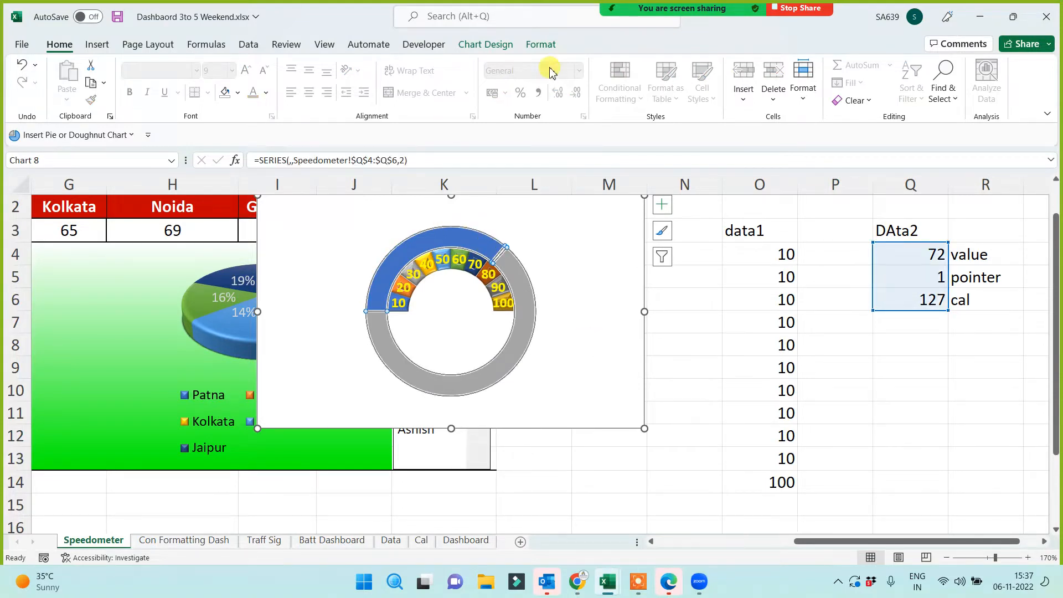
left_click(540, 44)
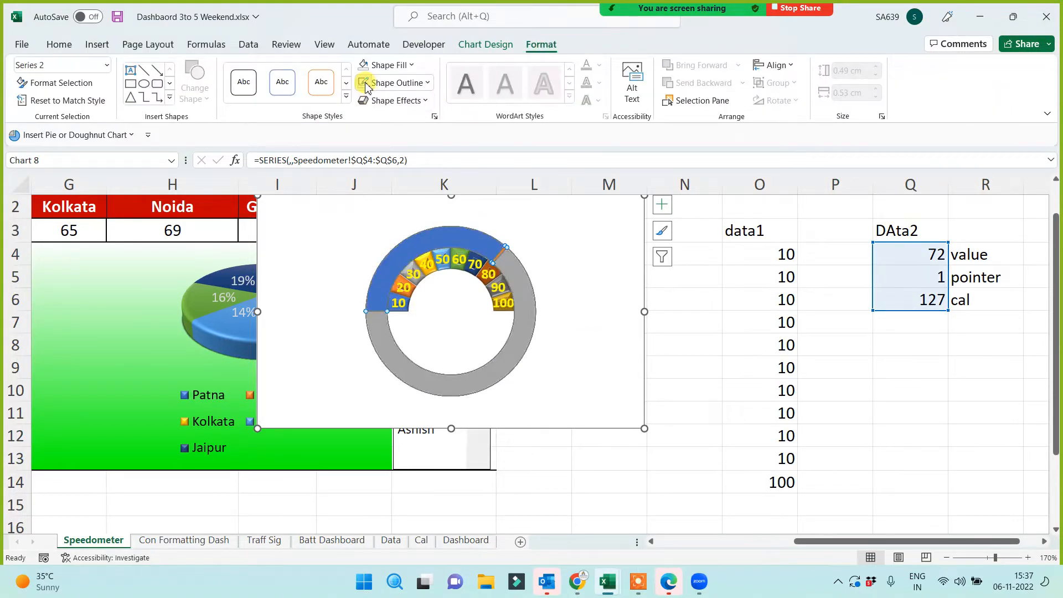
right_click(483, 259)
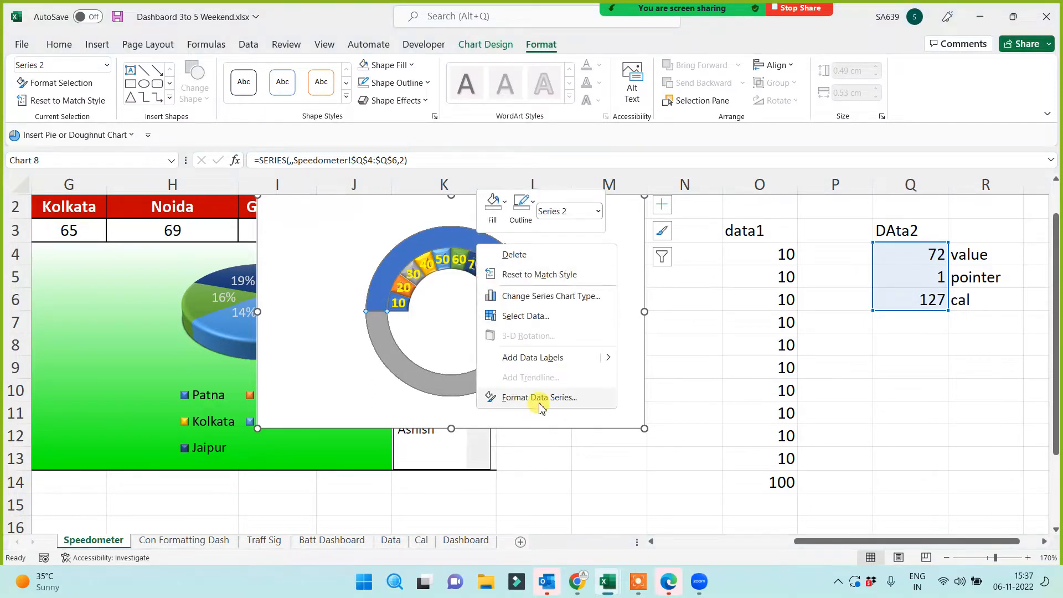
left_click(554, 296)
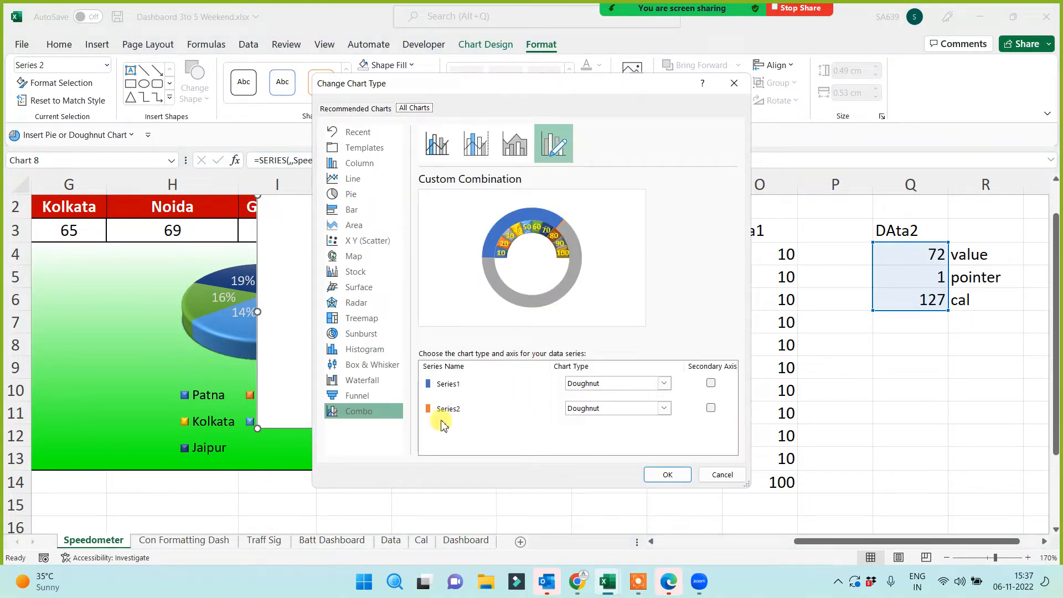
left_click(609, 415)
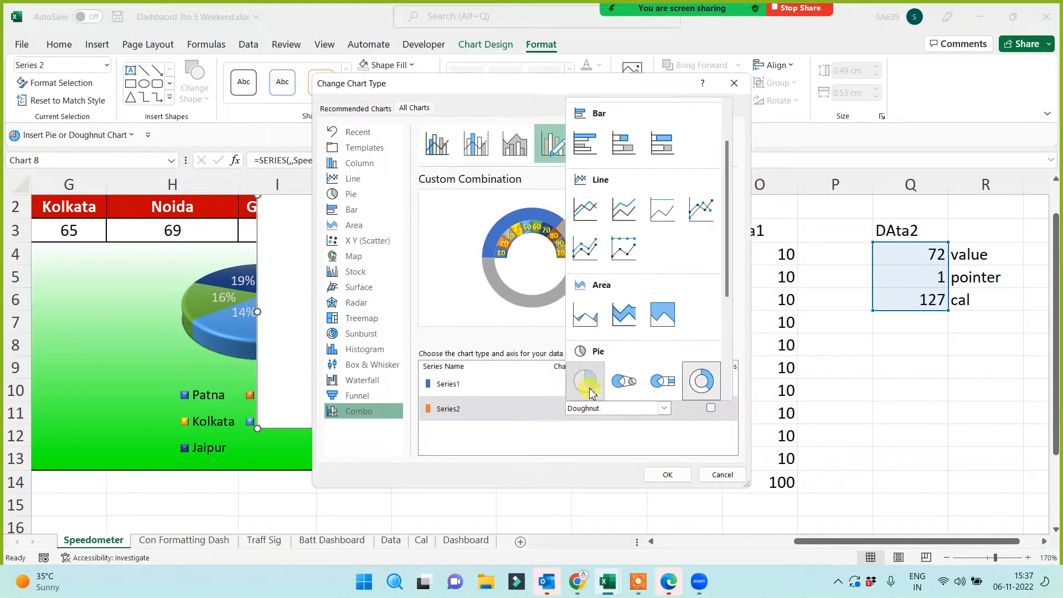
left_click(590, 387)
left_click(667, 474)
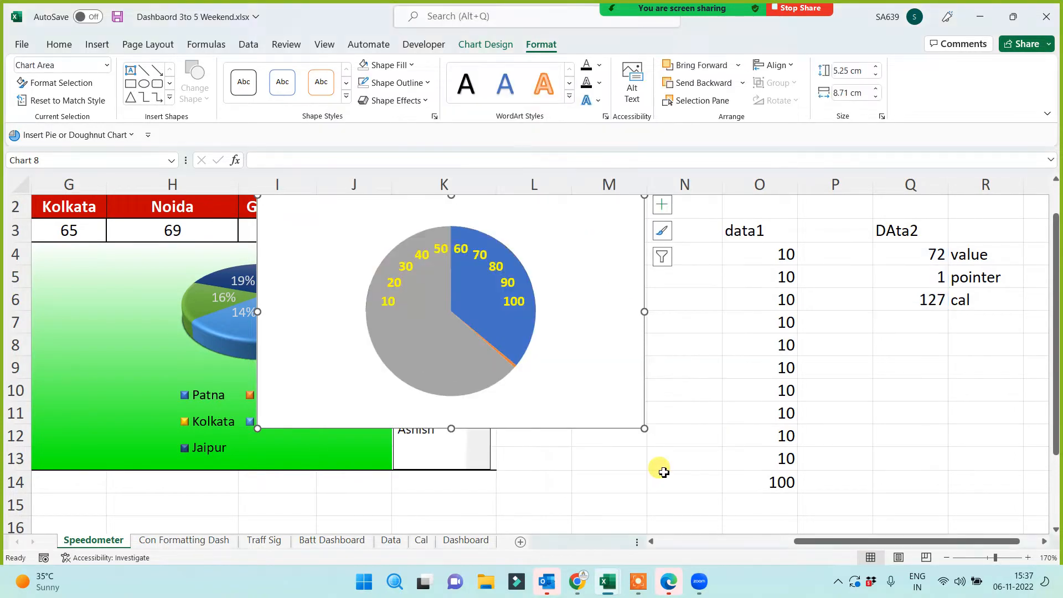
Set the pie series' angle of first slice to 270° and close the formatting pane.
left_click(477, 298)
right_click(477, 299)
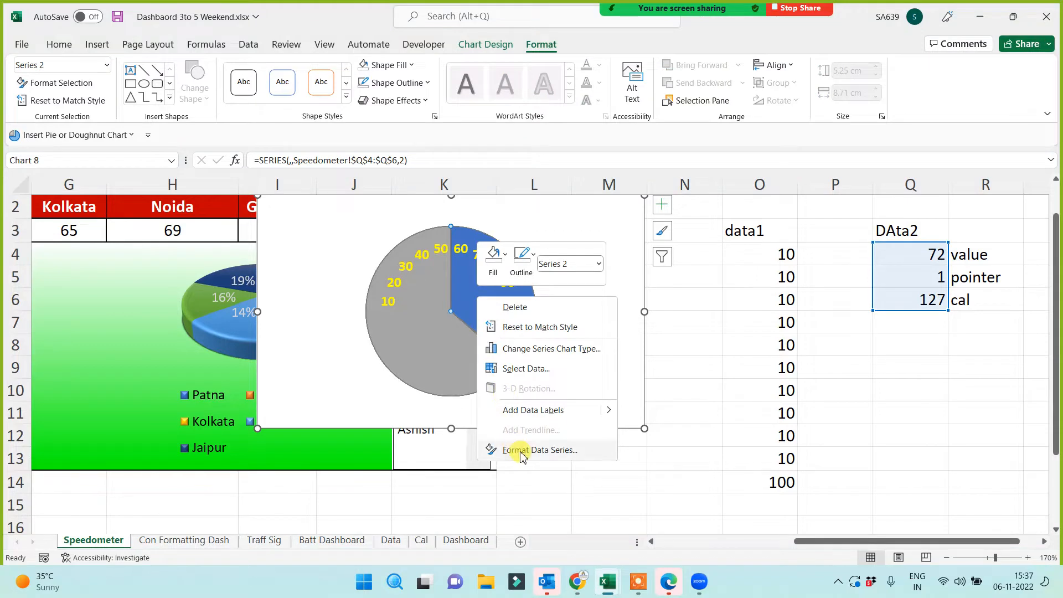
left_click(522, 452)
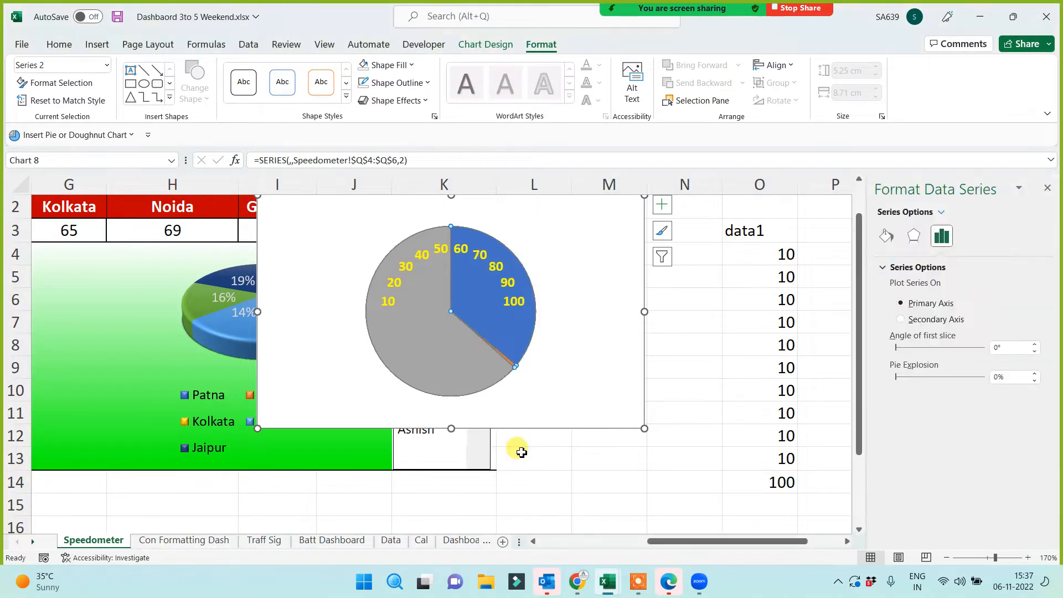
left_click(1000, 347)
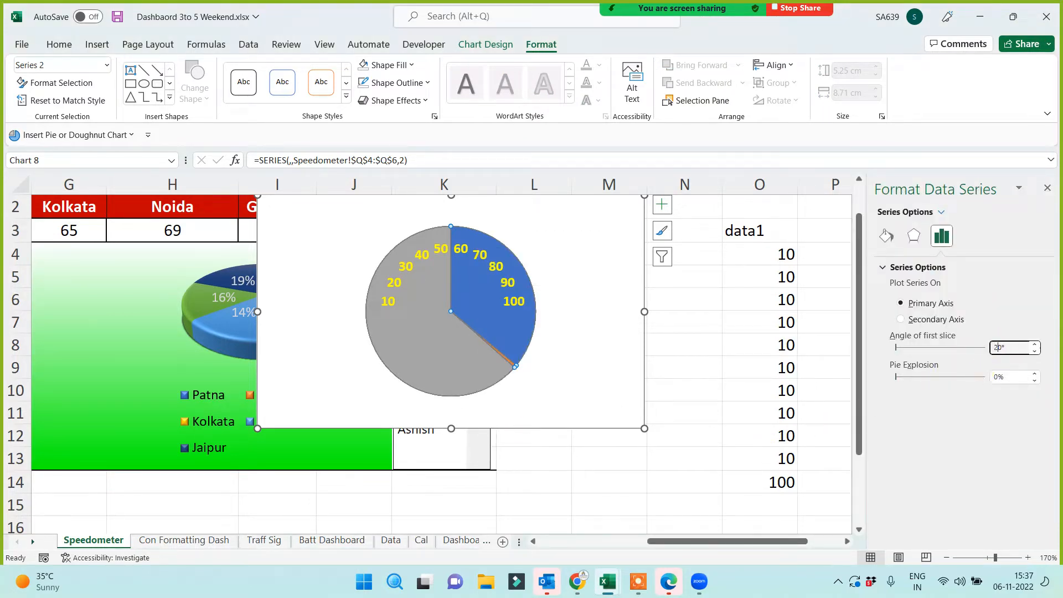
left_click(612, 483)
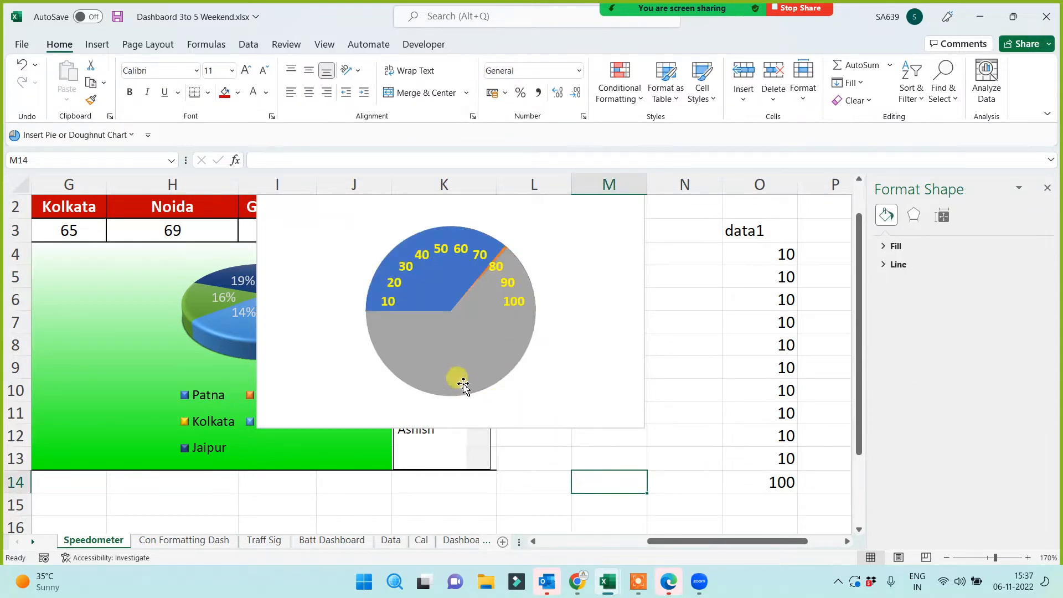
left_click(1055, 191)
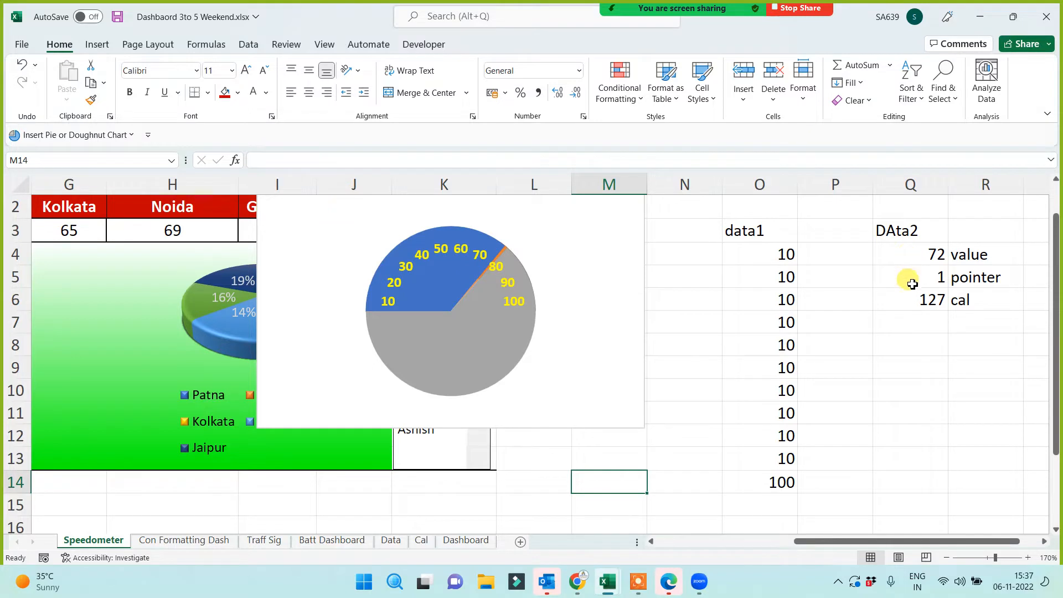
Move the chart down to uncover the name list under Average, and select the first name in it.
left_click_drag(636, 229, 635, 339)
left_click(410, 254)
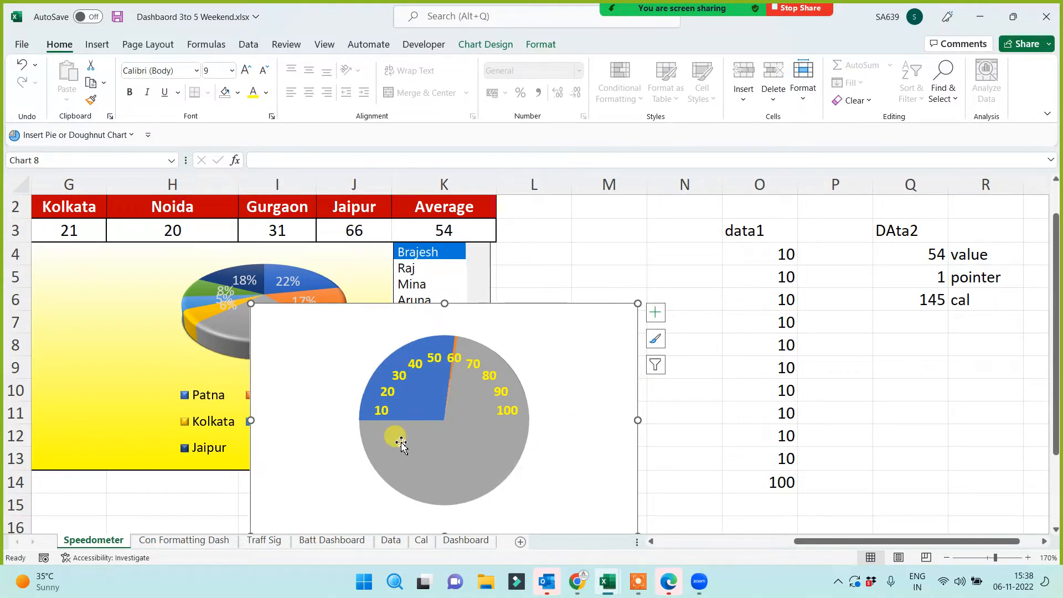
Remove the fill from the value and cal slices of the pie series, leaving only the pointer slice filled.
mouse_move(433, 389)
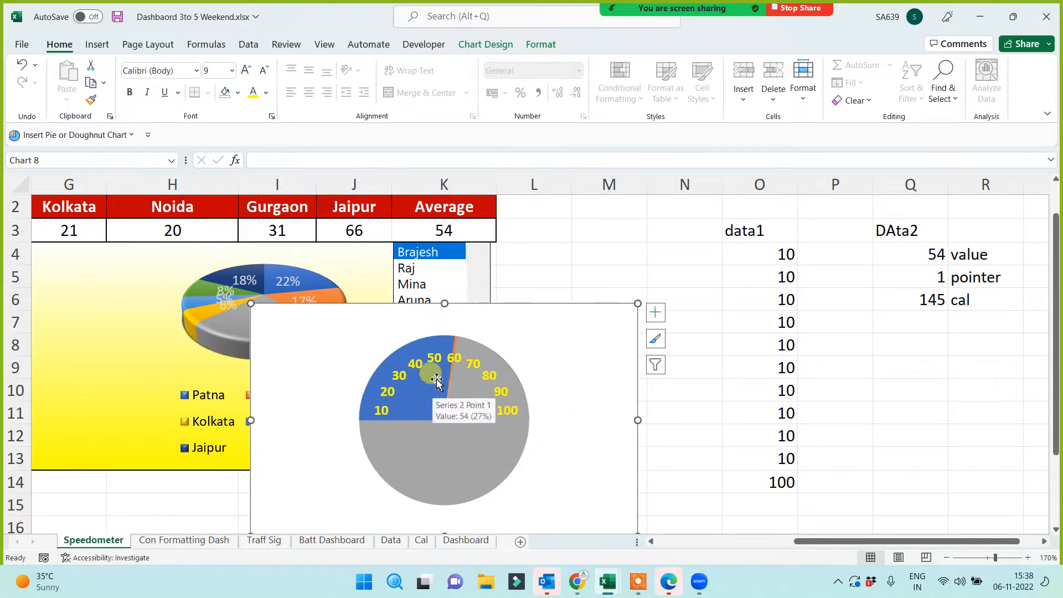
left_click(427, 389)
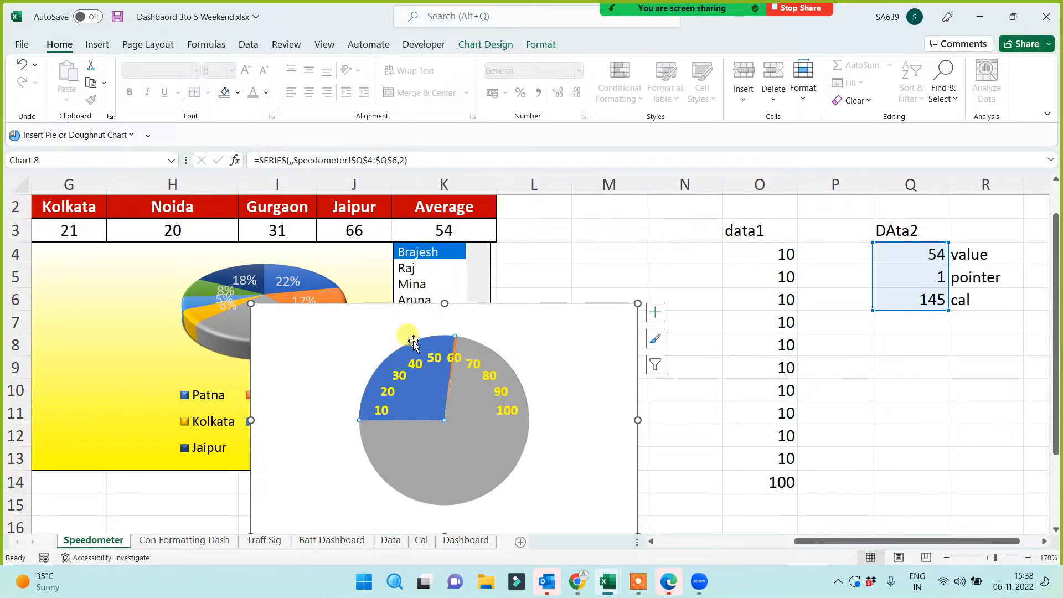
left_click(538, 46)
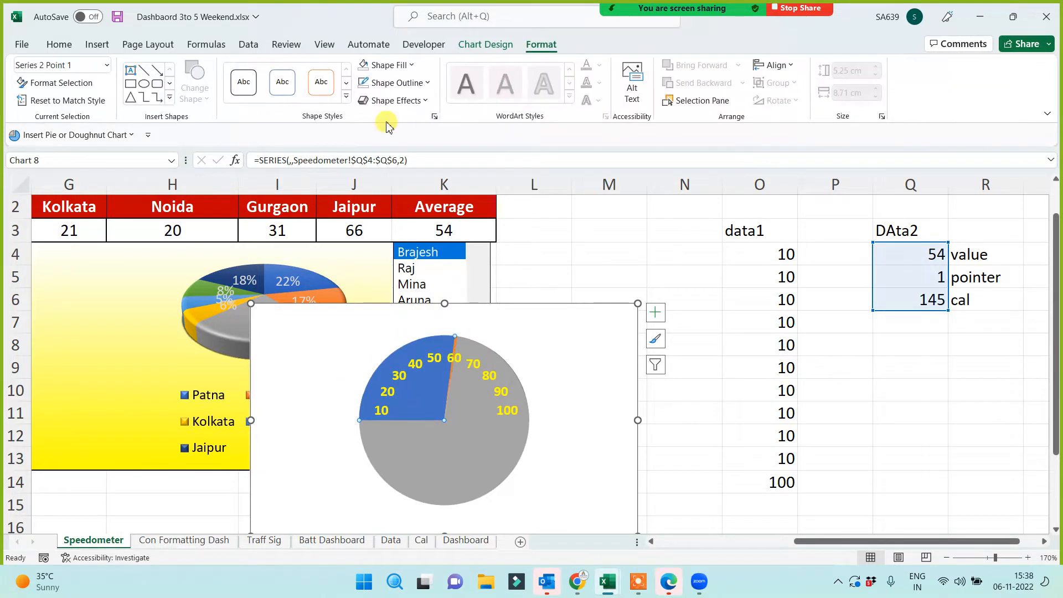
left_click(363, 70)
left_click(468, 387)
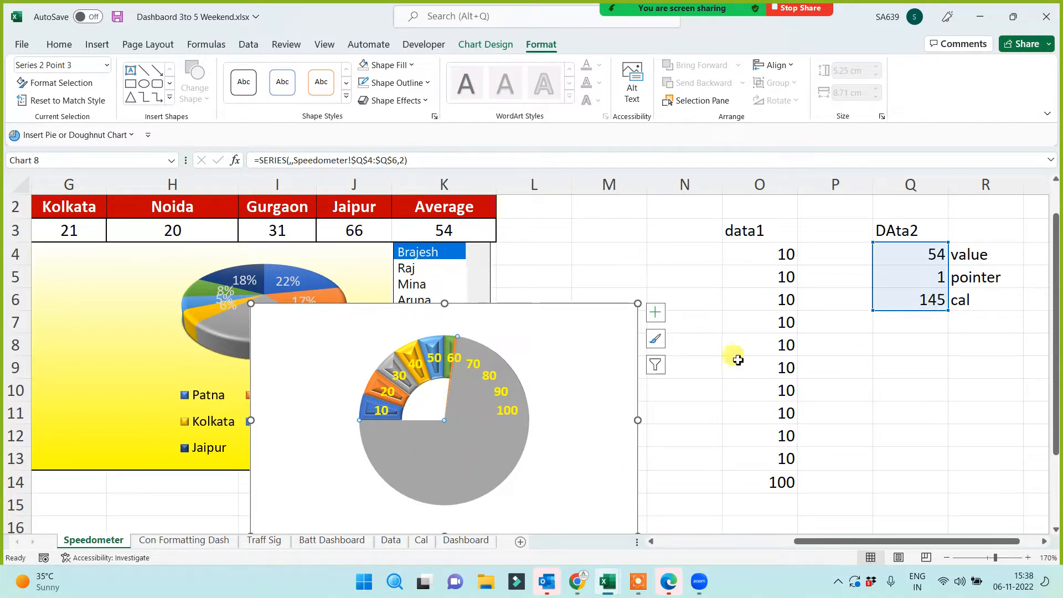
left_click(361, 69)
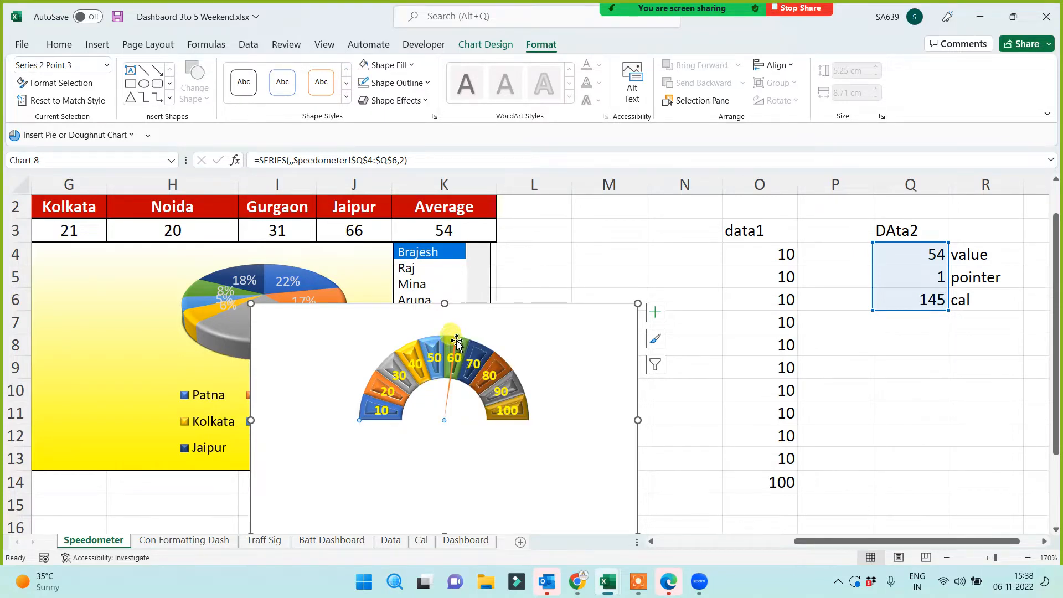
left_click(702, 394)
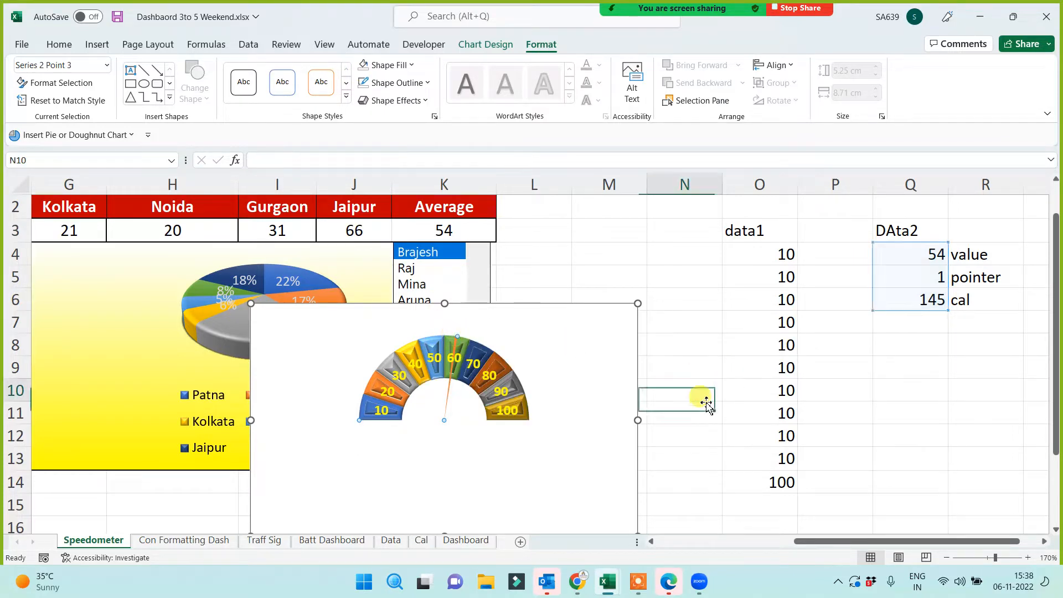
Test the pointer by selecting the second and third names in the list under Average.
left_click(408, 270)
left_click(546, 277)
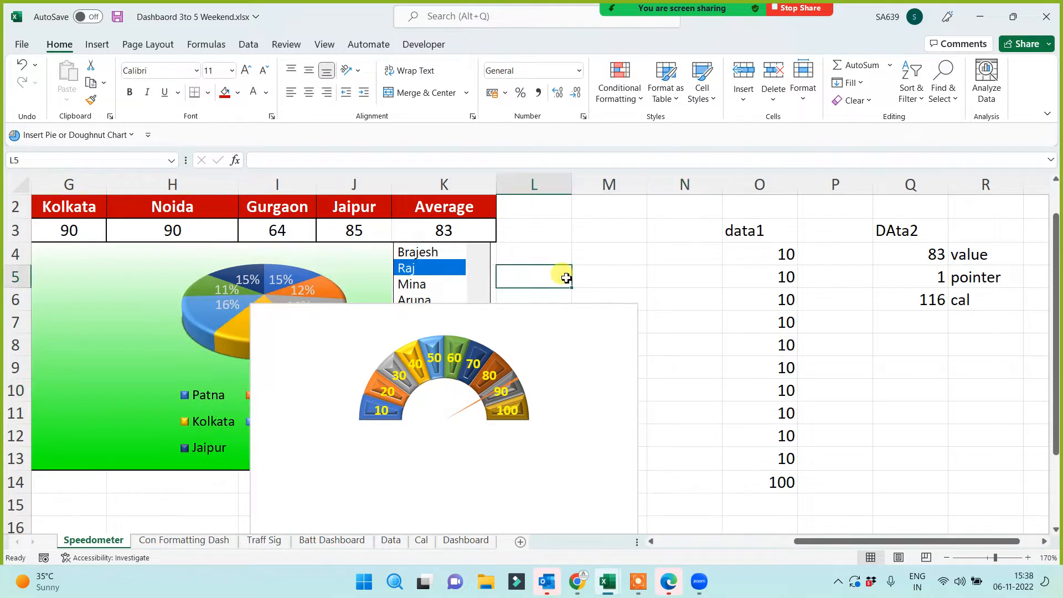
left_click(416, 282)
left_click(588, 259)
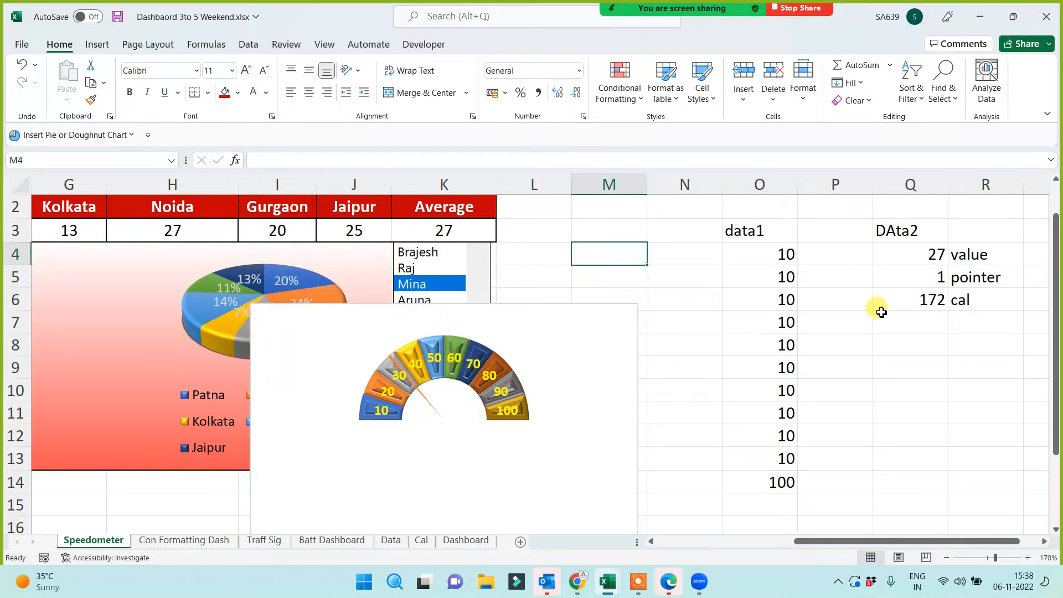
Widen the pointer slice by setting the pointer value in Q5 to 10.
left_click(922, 277)
type("0")
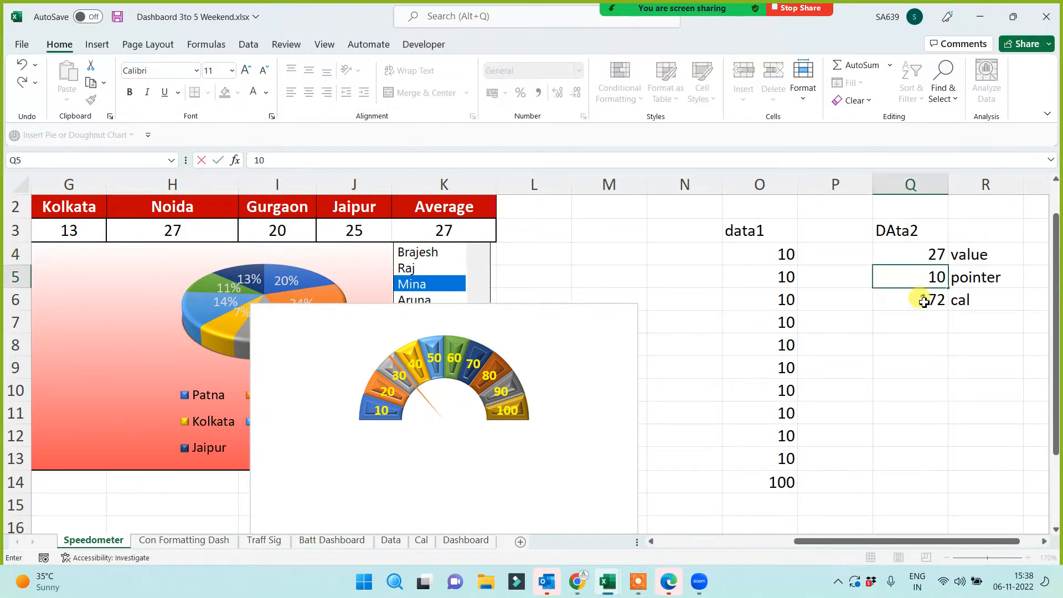
key("Return")
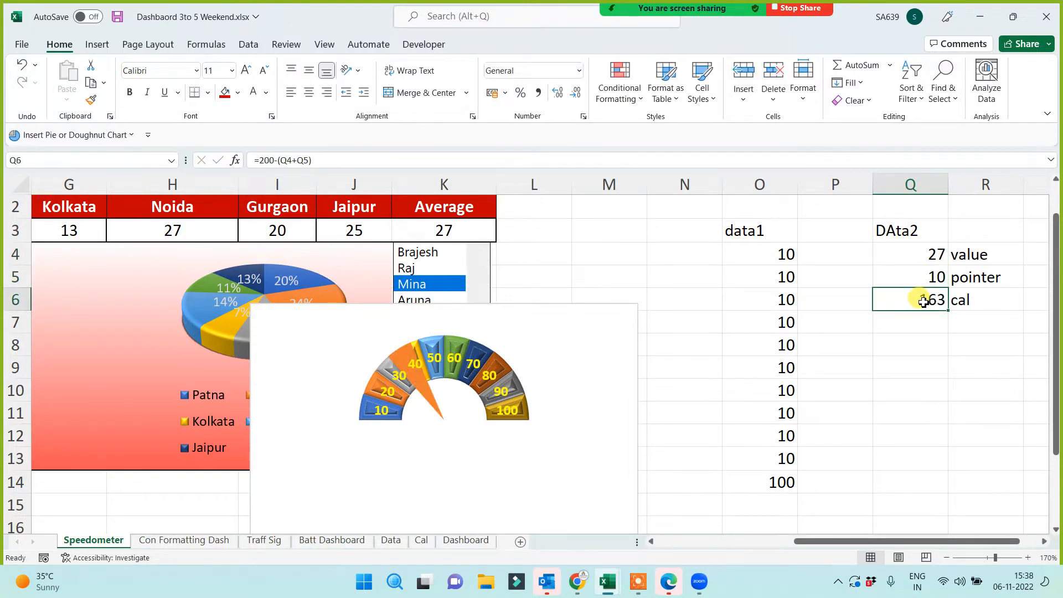
Add a data label to the pointer slice only and link it to the DAta2 value with =Speedometer!$Q$4.
left_click(406, 361)
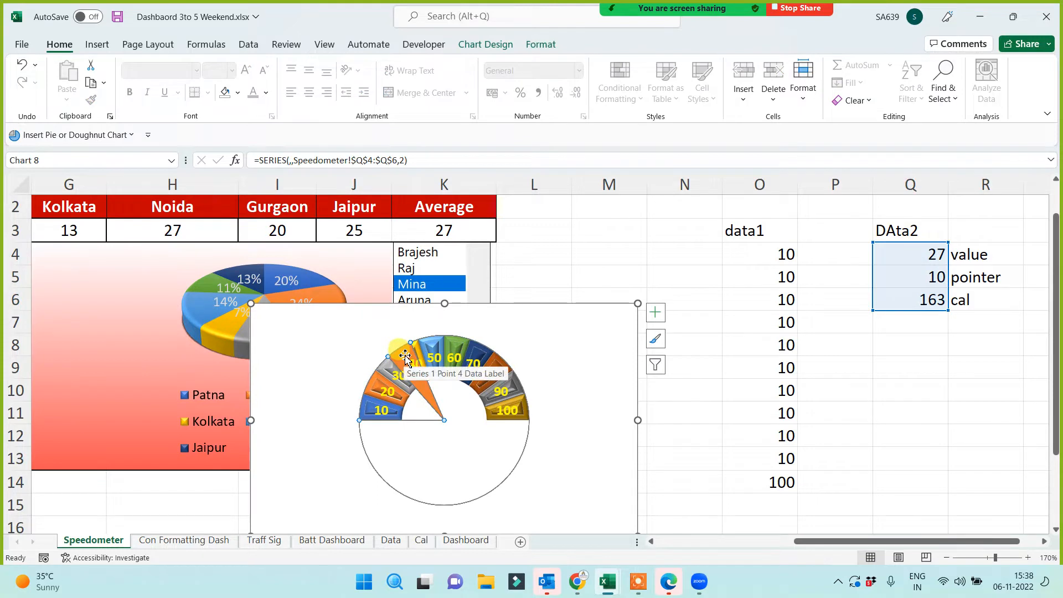
left_click(403, 354)
left_click(403, 355)
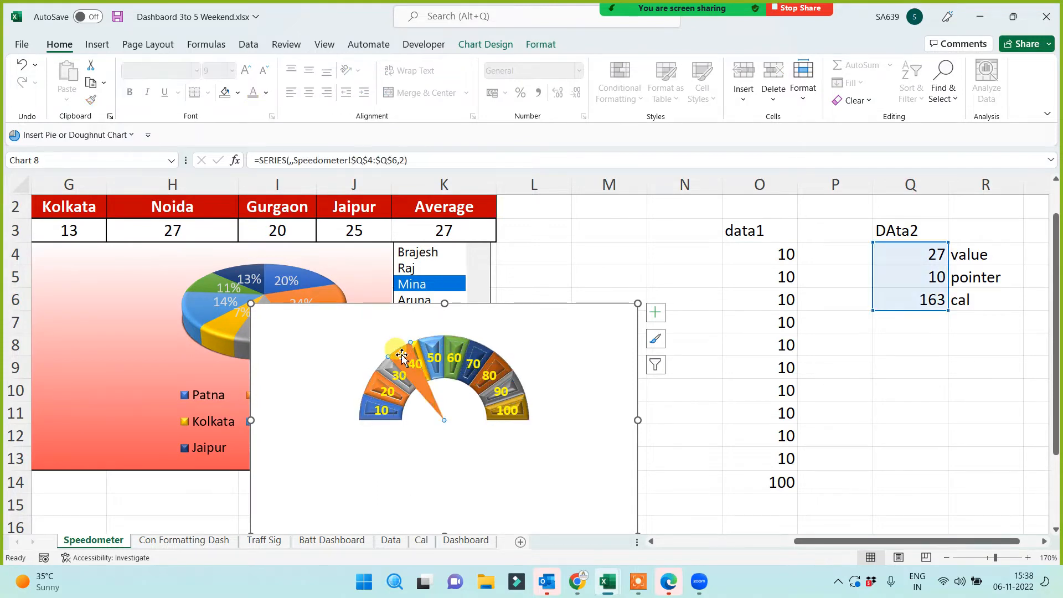
right_click(405, 355)
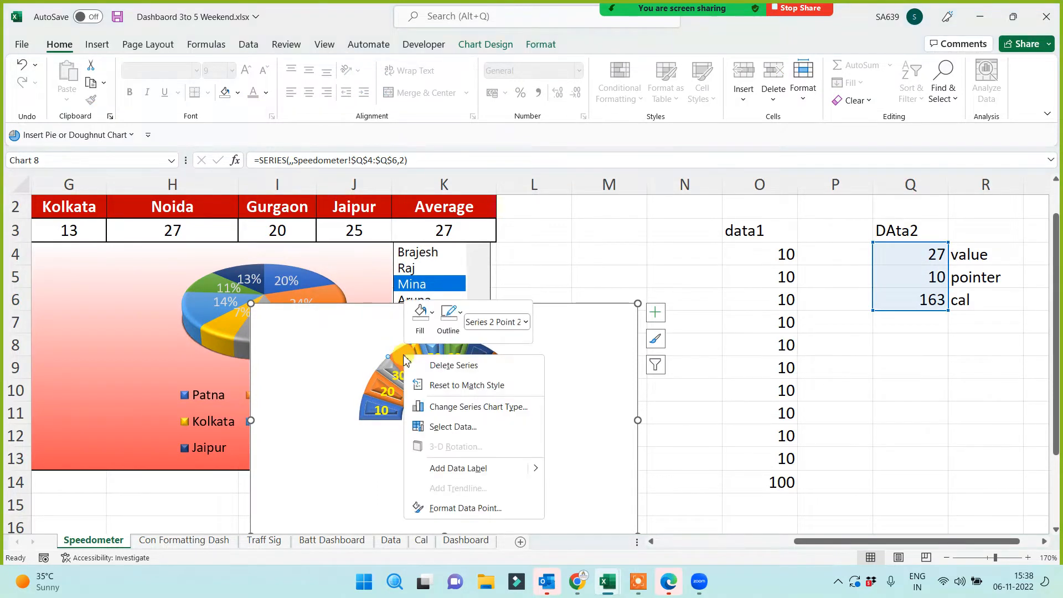
left_click(449, 468)
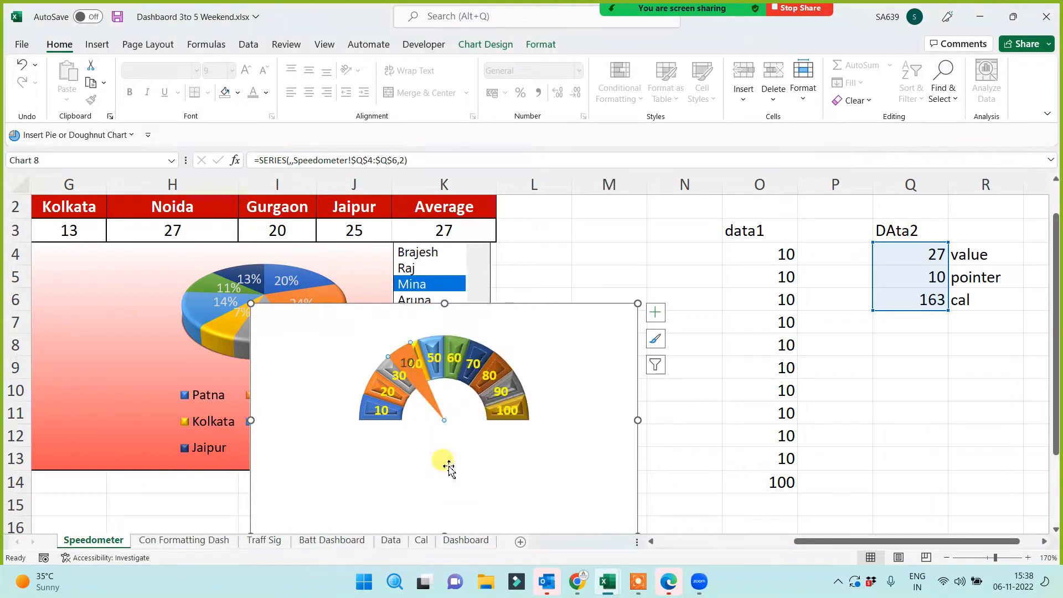
left_click(408, 368)
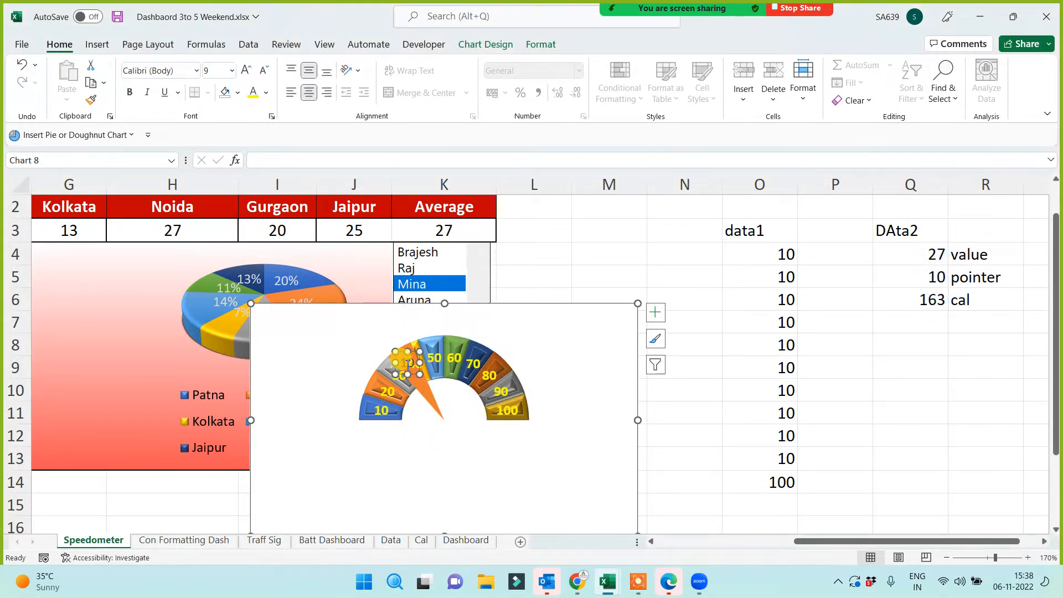
left_click(273, 160)
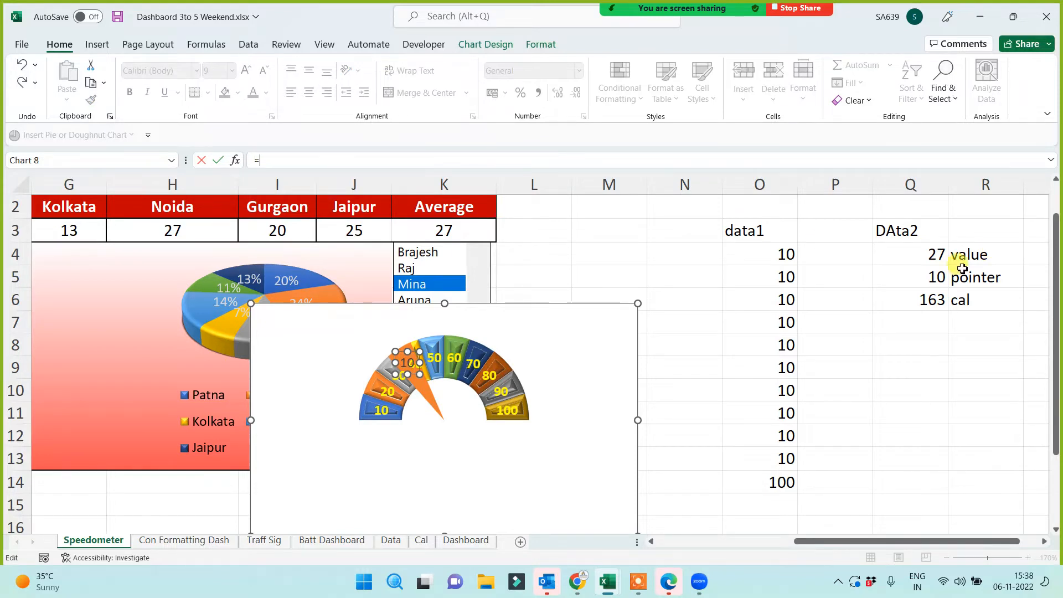
left_click(935, 261)
key("Return")
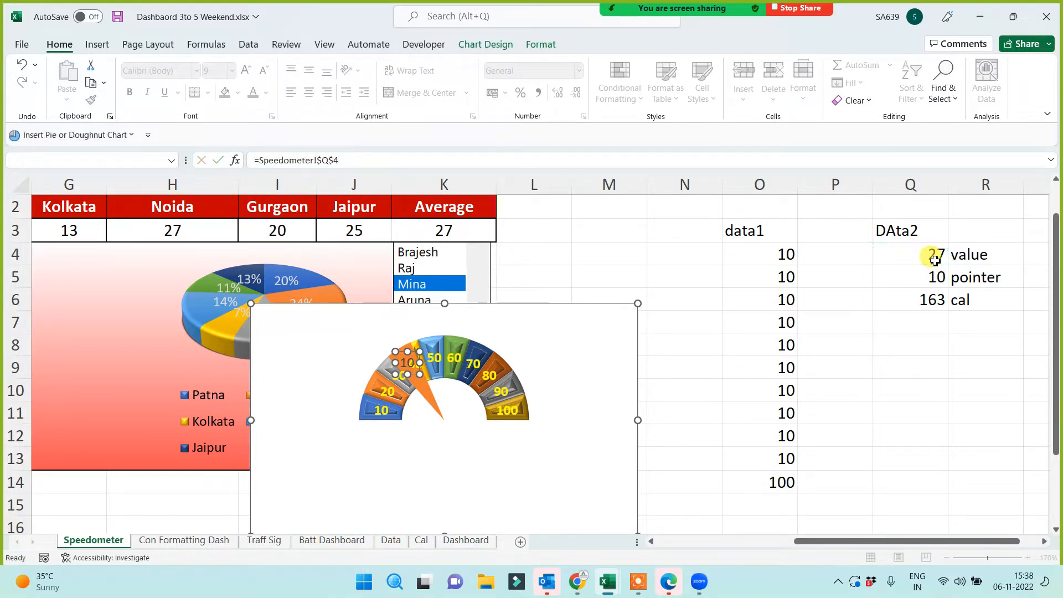
Set the pointer value in Q5 to 1.
left_click(908, 277)
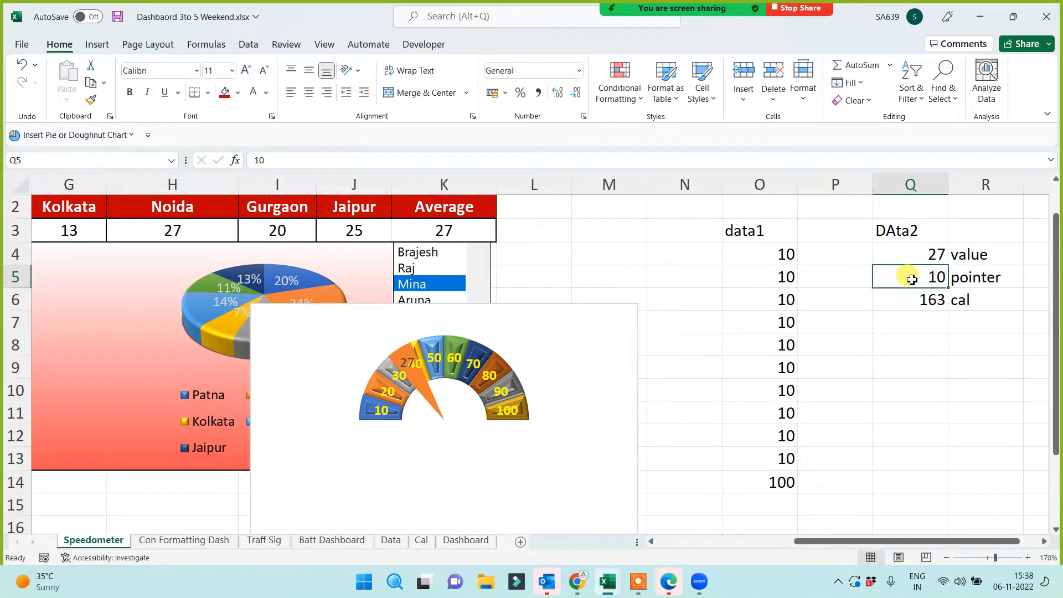
type("1")
key("Return")
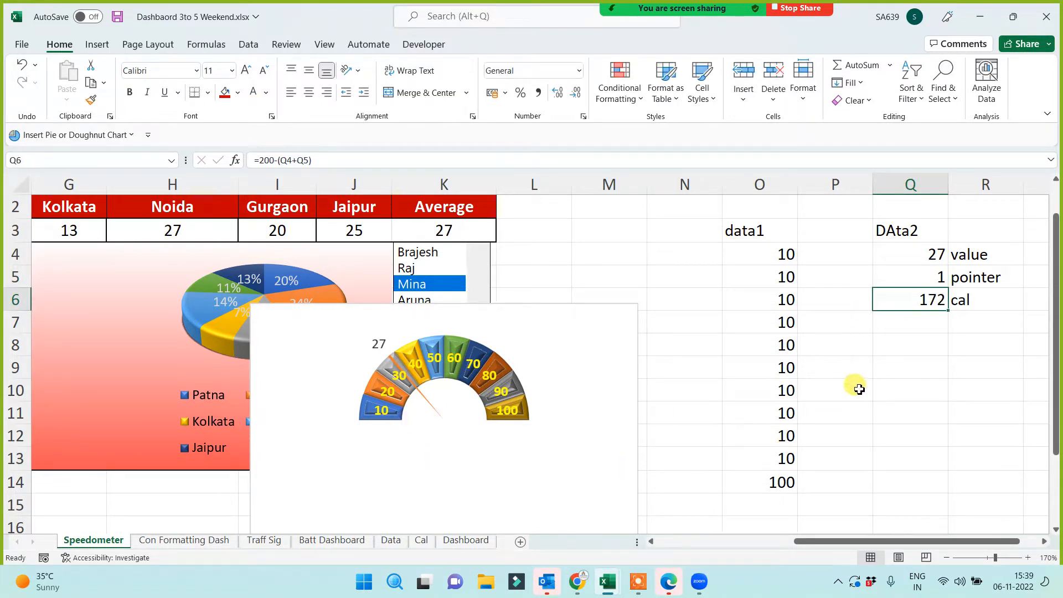
Select the second and finally the first name in the list to check the pointer and its label.
left_click(404, 268)
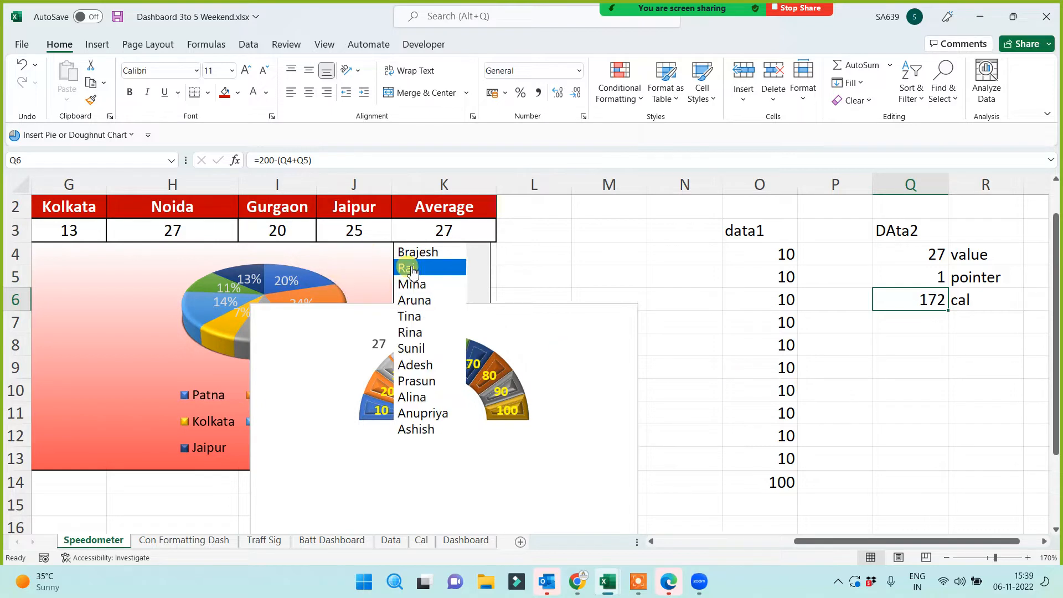
left_click(416, 252)
left_click(683, 276)
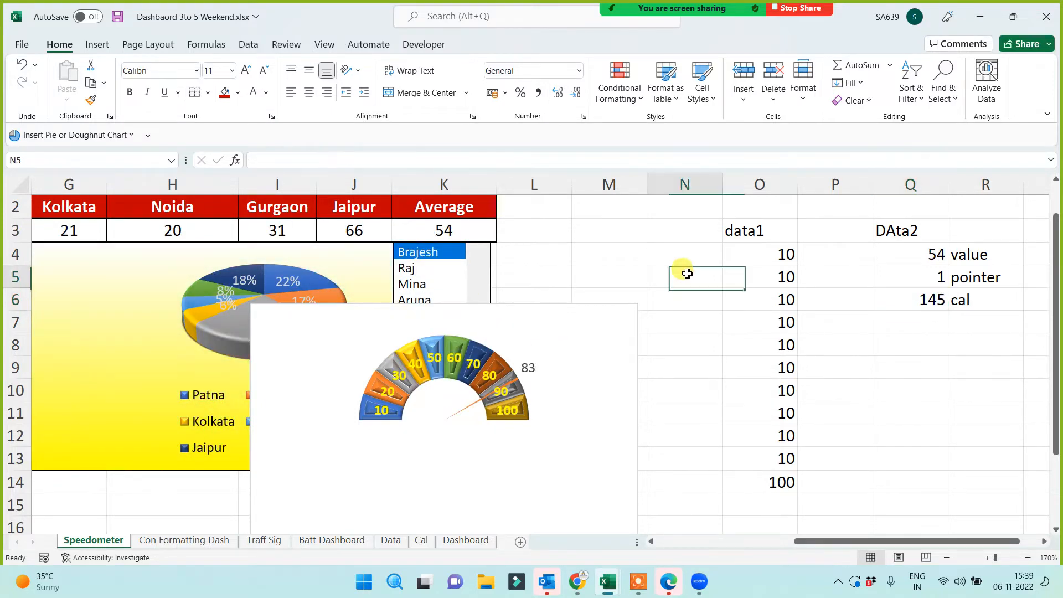
Move the speedometer chart between the battery and pie charts and remove the chart area's fill.
left_click_drag(821, 541, 724, 545)
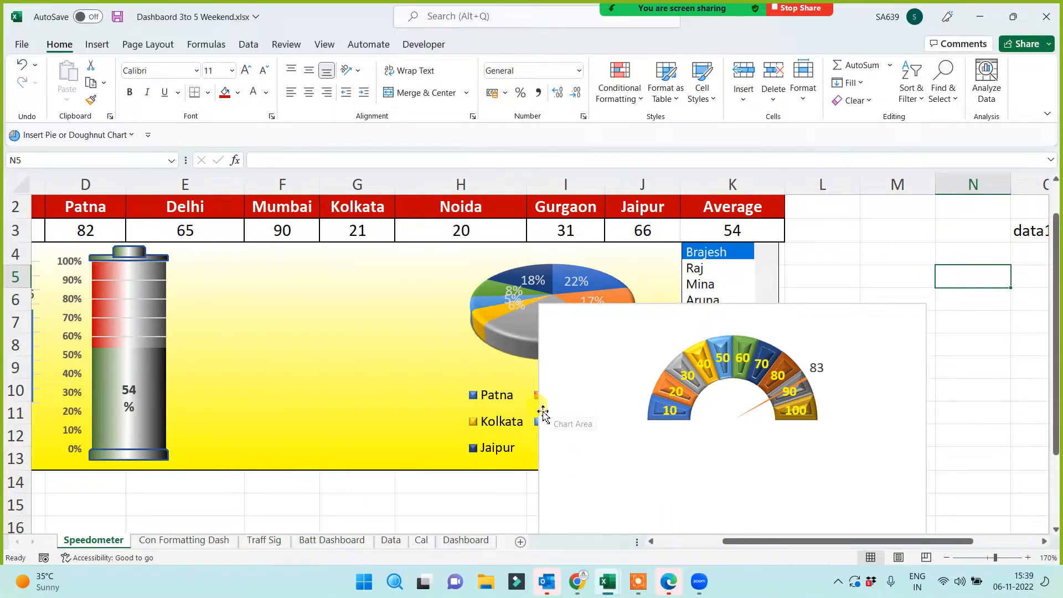
left_click_drag(543, 414, 182, 379)
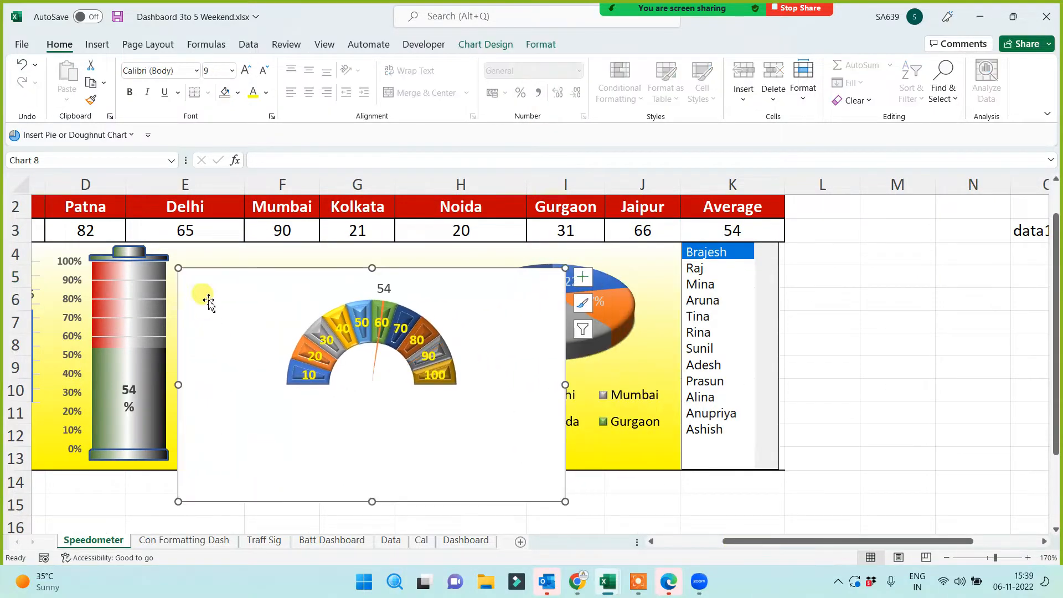
left_click(541, 45)
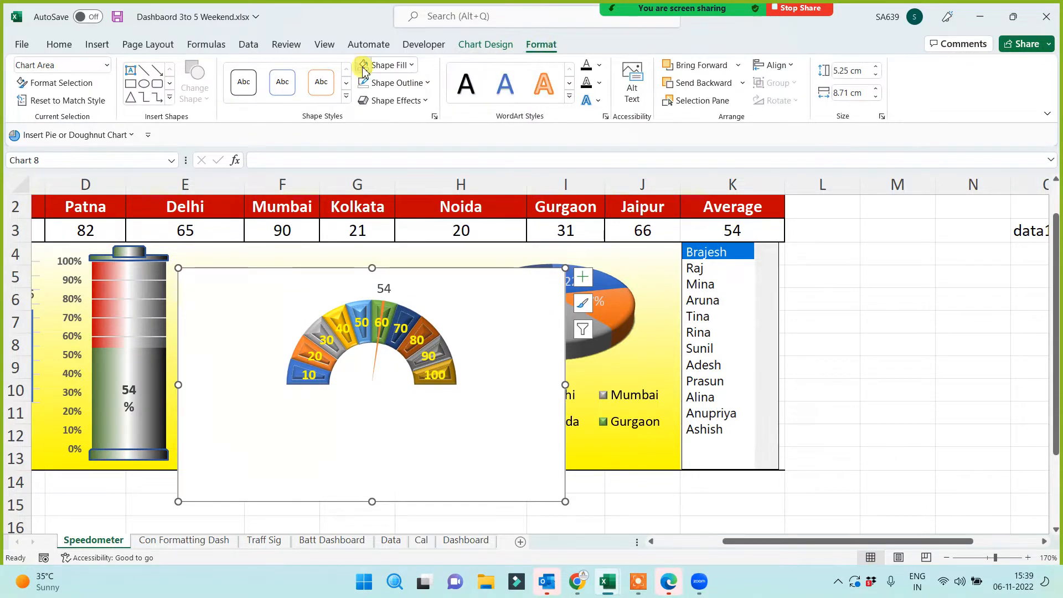
left_click(363, 67)
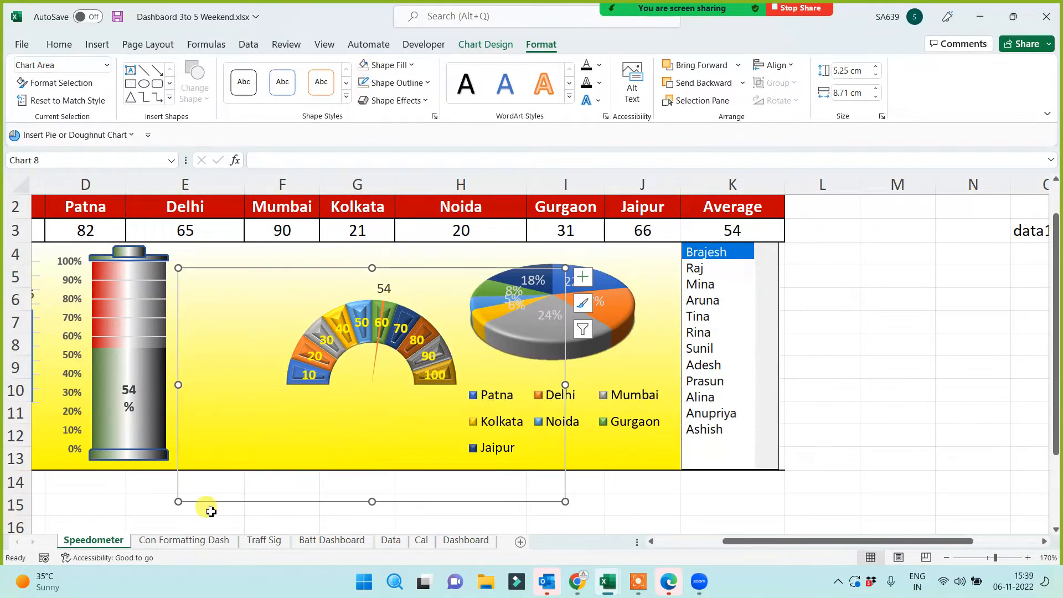
Resize the speedometer chart to about 6.23 cm high by 9.1 cm wide and centre its dial between the battery and pie charts.
left_click_drag(178, 502, 132, 530)
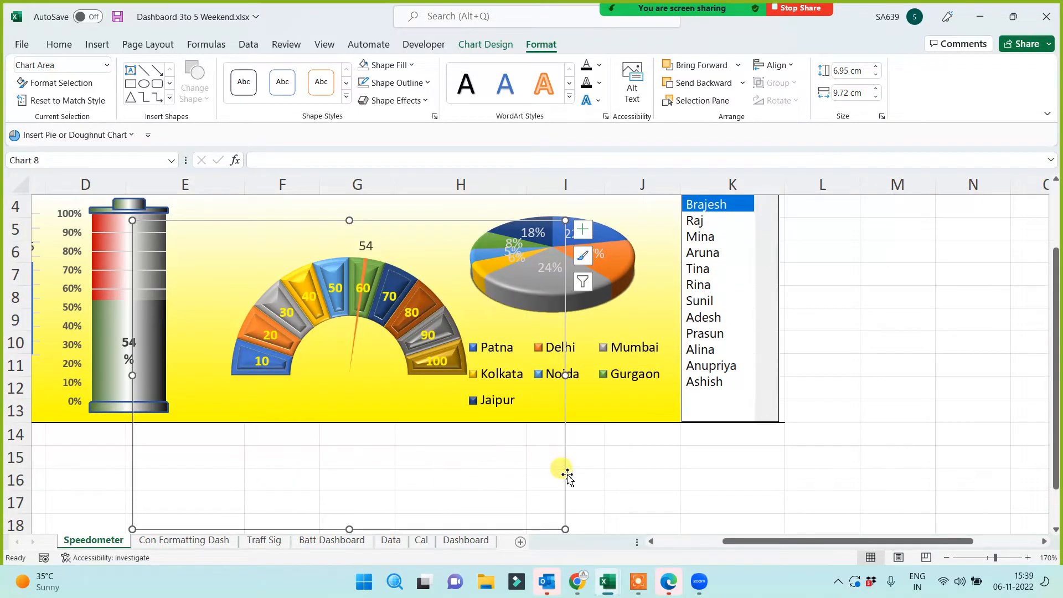
left_click_drag(566, 463, 532, 434)
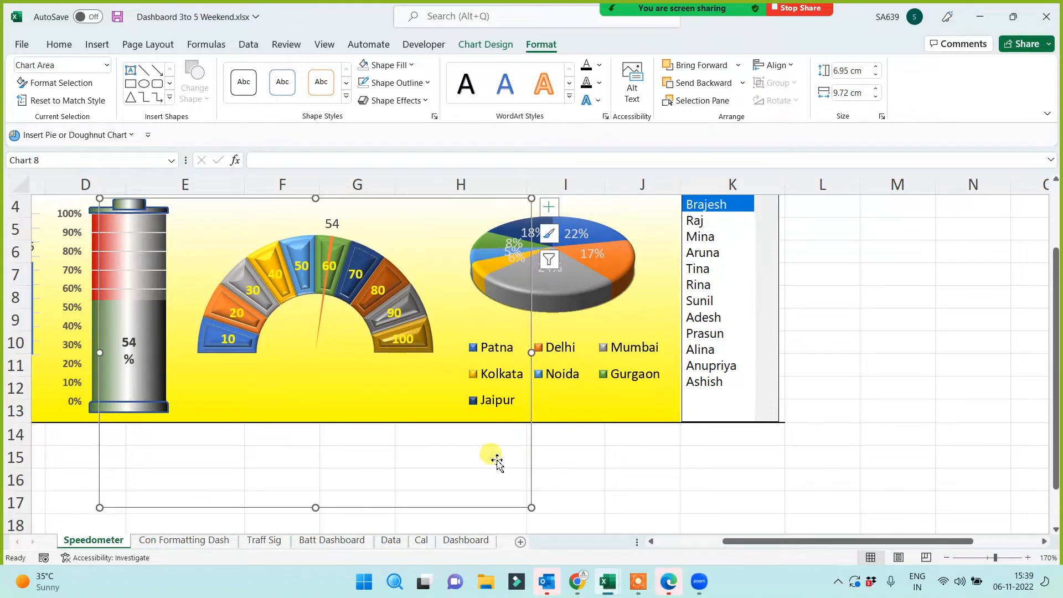
left_click_drag(100, 507, 127, 475)
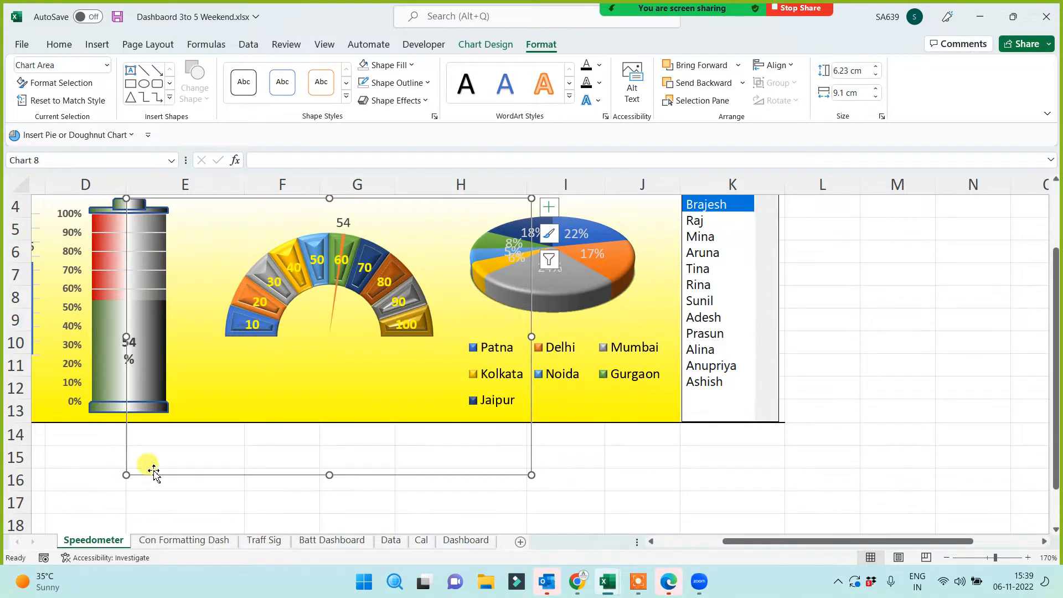
left_click_drag(391, 477, 375, 469)
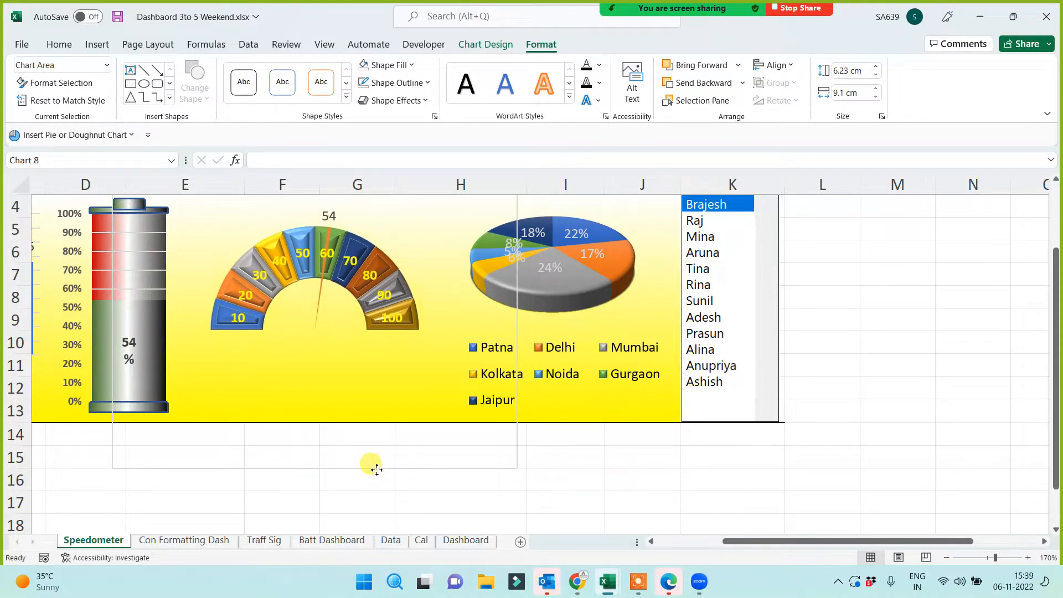
left_click(842, 458)
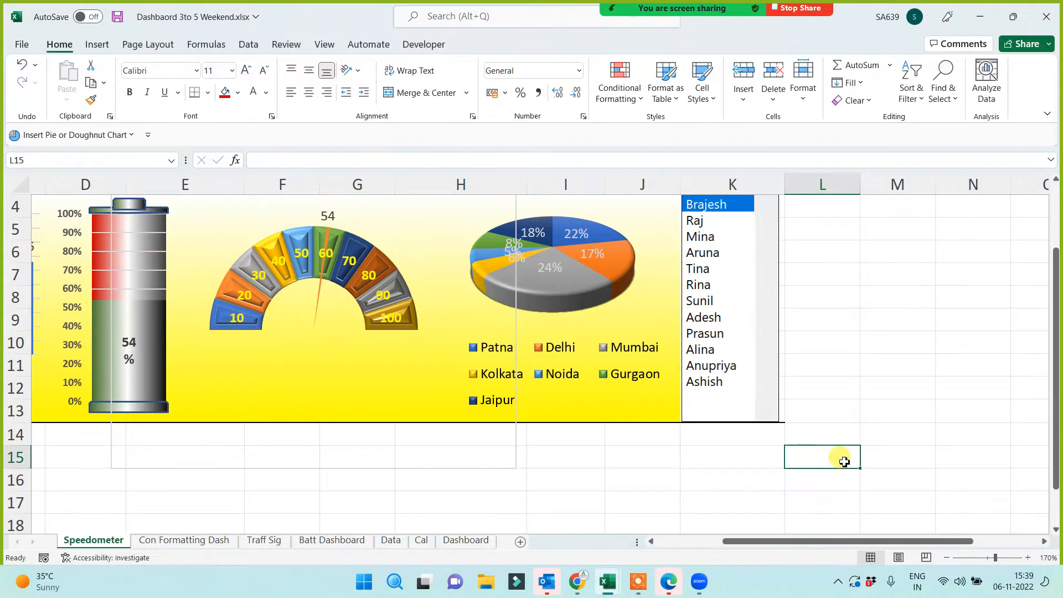
Remove the outline from the speedometer's chart area and deselect the chart.
scroll(842, 458, "up", 1)
left_click(921, 403)
scroll(921, 404, "down", 3)
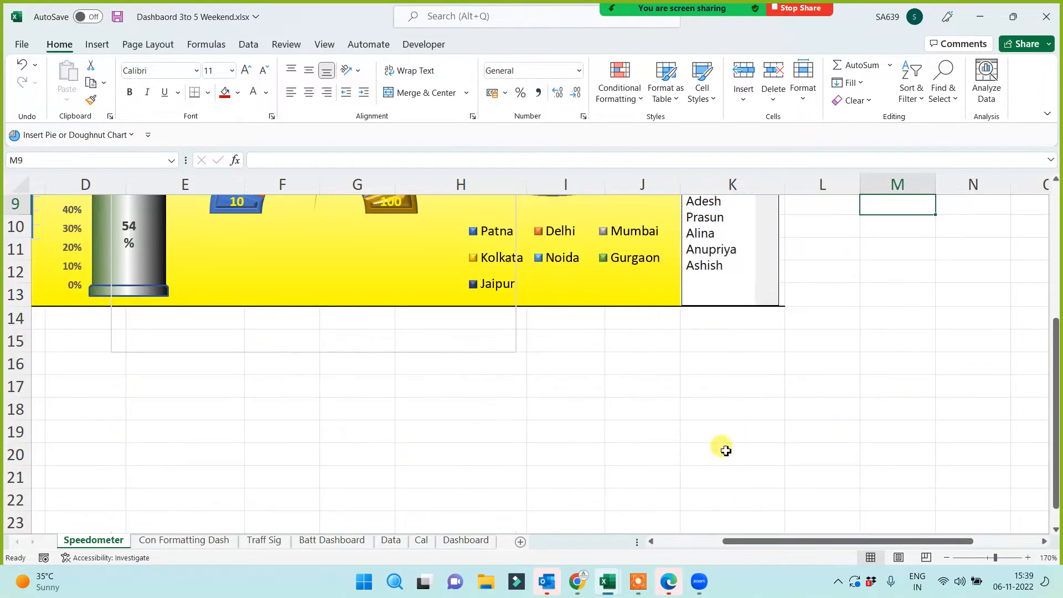
scroll(726, 450, "up", 2)
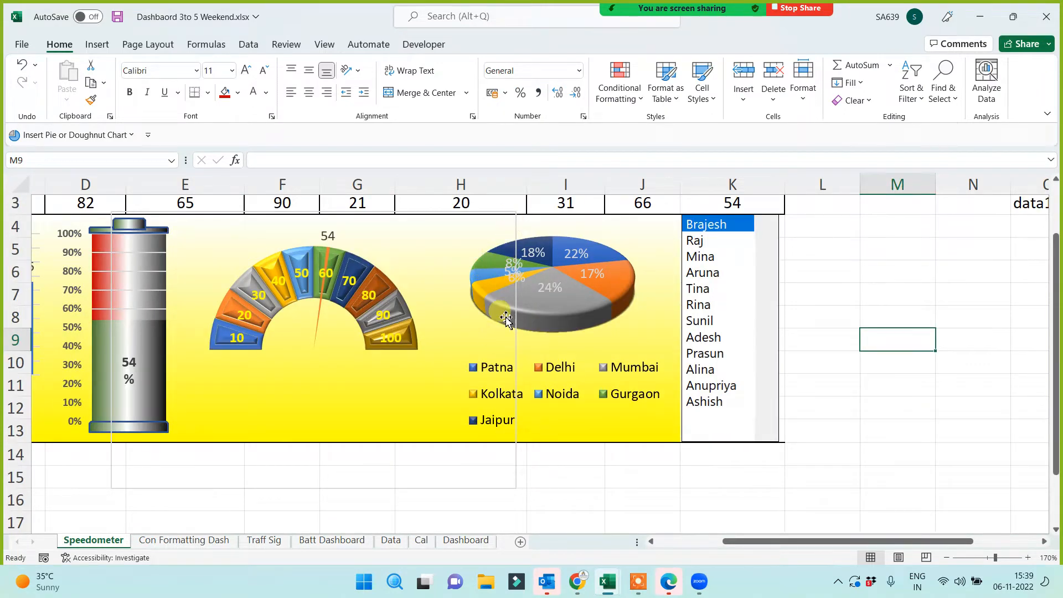
left_click(483, 486)
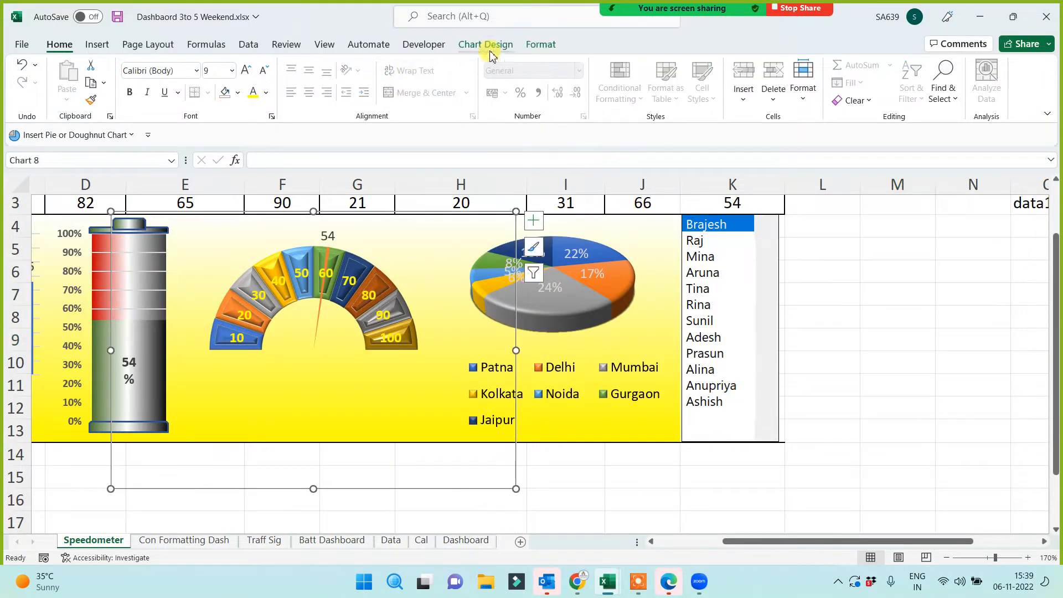
left_click(541, 46)
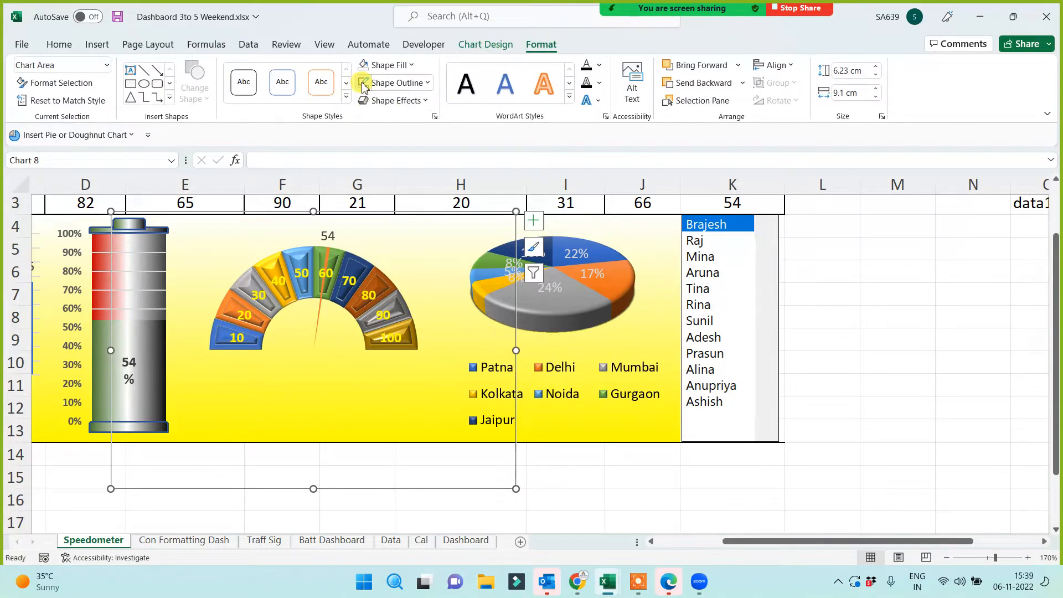
left_click(607, 504)
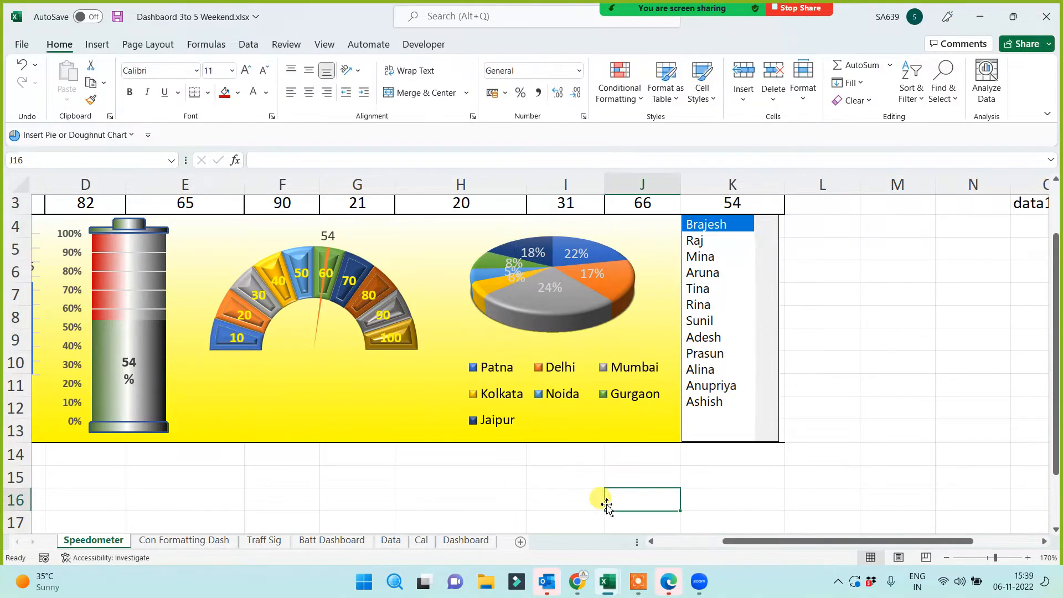
Nudge the speedometer chart slightly down between the battery and pie charts and deselect it.
left_click_drag(761, 548, 695, 547)
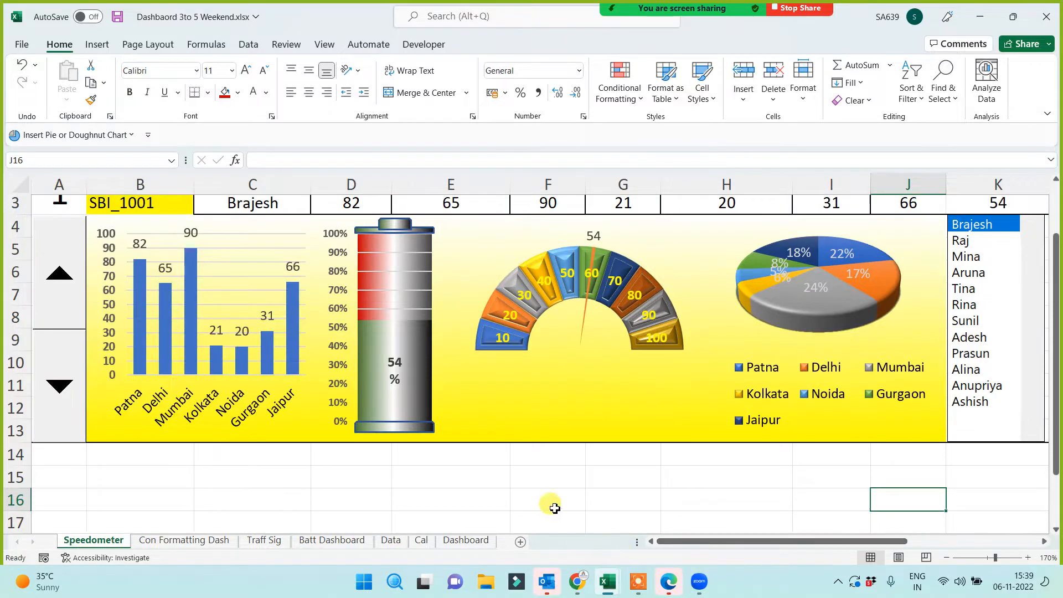
scroll(554, 505, "up", 1)
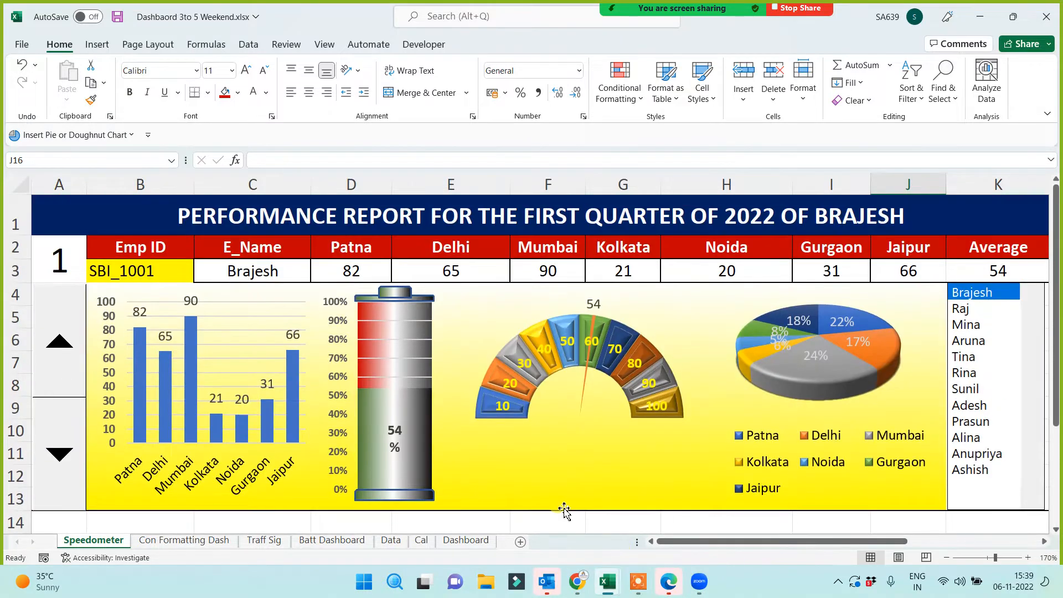
left_click(523, 415)
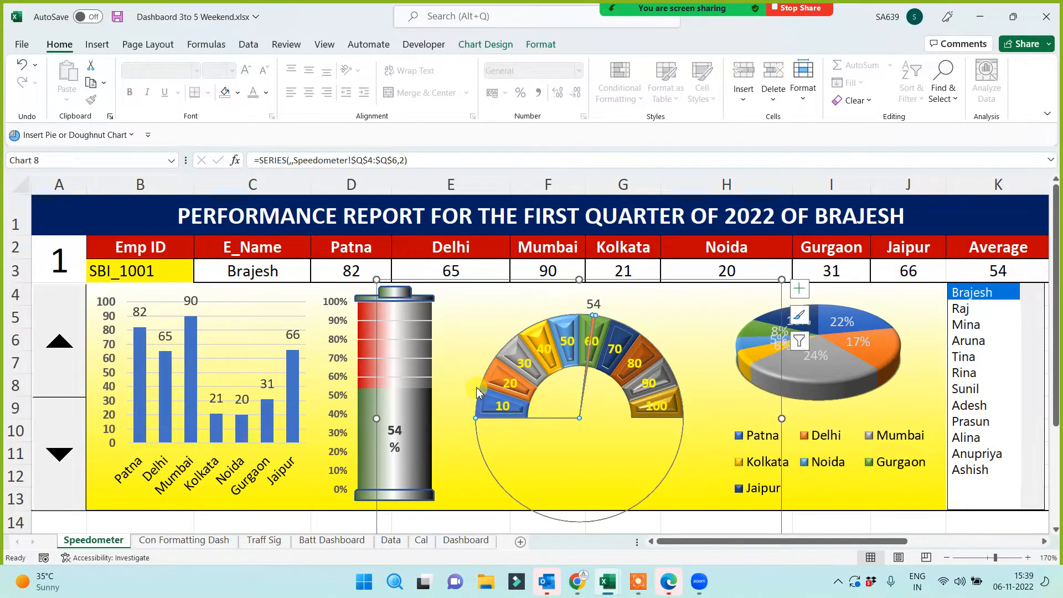
left_click_drag(377, 368, 377, 373)
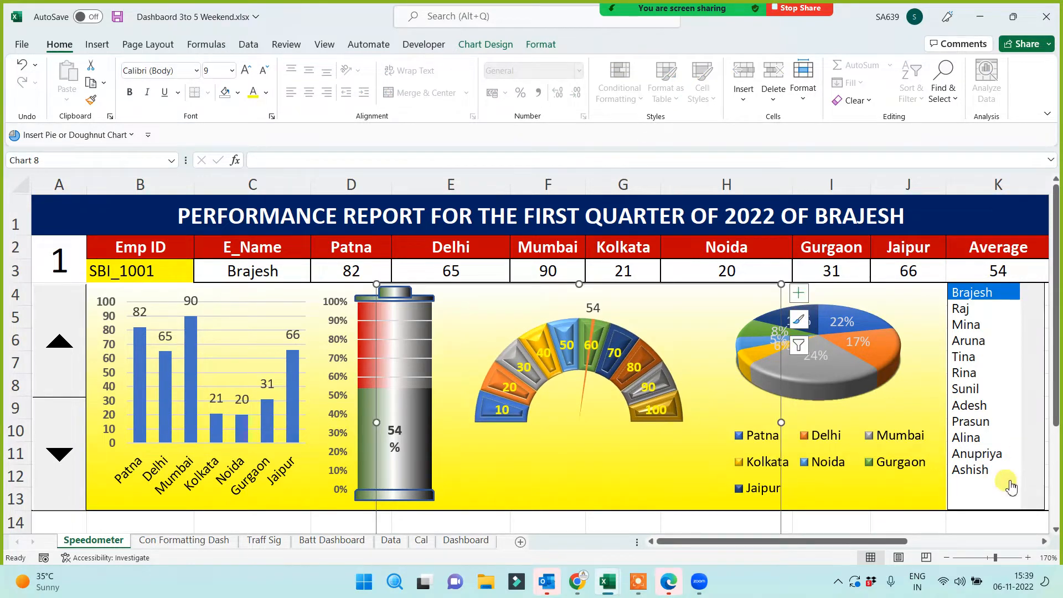
left_click(940, 531)
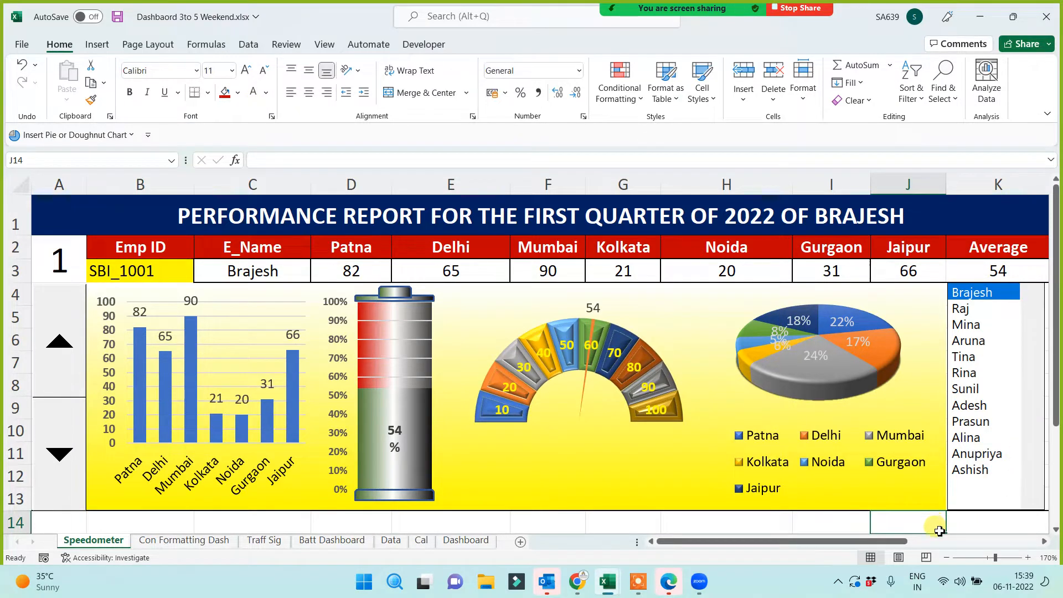
Draw a rounded rectangle about 0.93 cm high by 4.93 cm wide just below the speedometer dial.
left_click(98, 45)
left_click(176, 83)
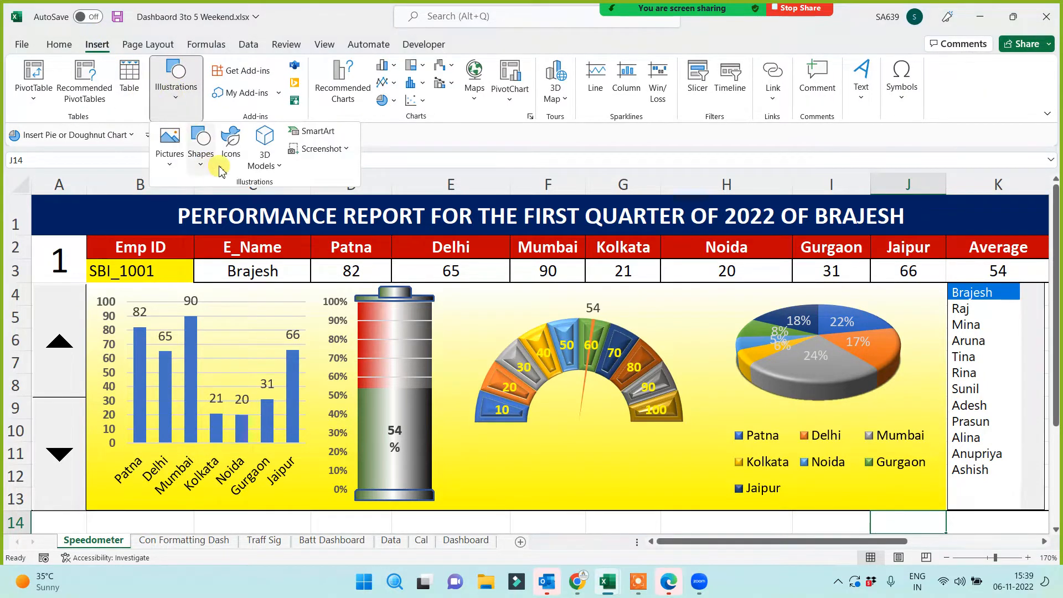
left_click(202, 150)
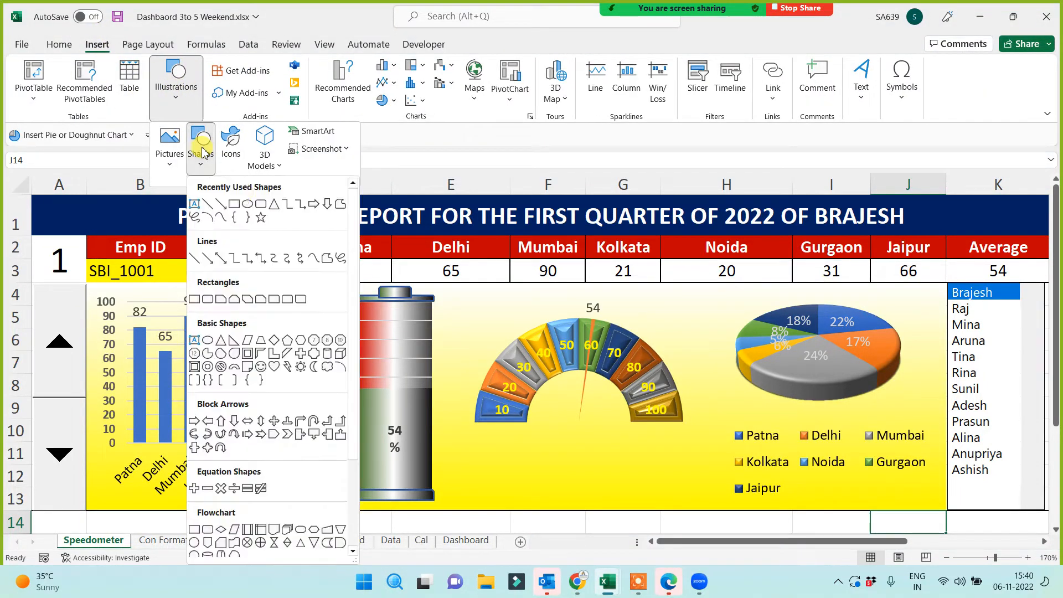
left_click(261, 205)
left_click_drag(494, 463, 685, 475)
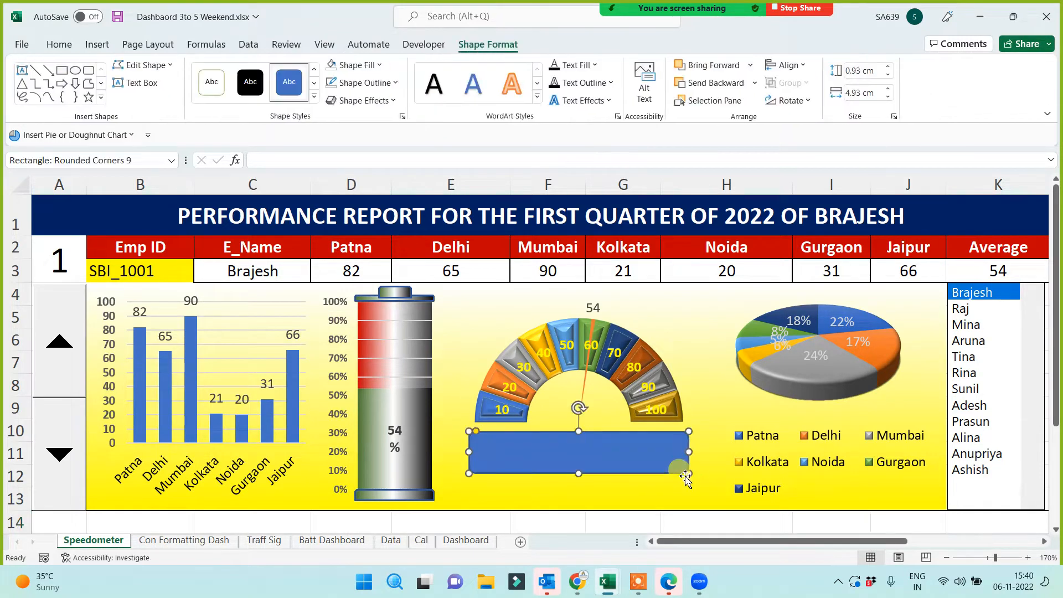
Apply the second preset shape effect, a bevelled look, to the rounded rectangle.
left_click(391, 101)
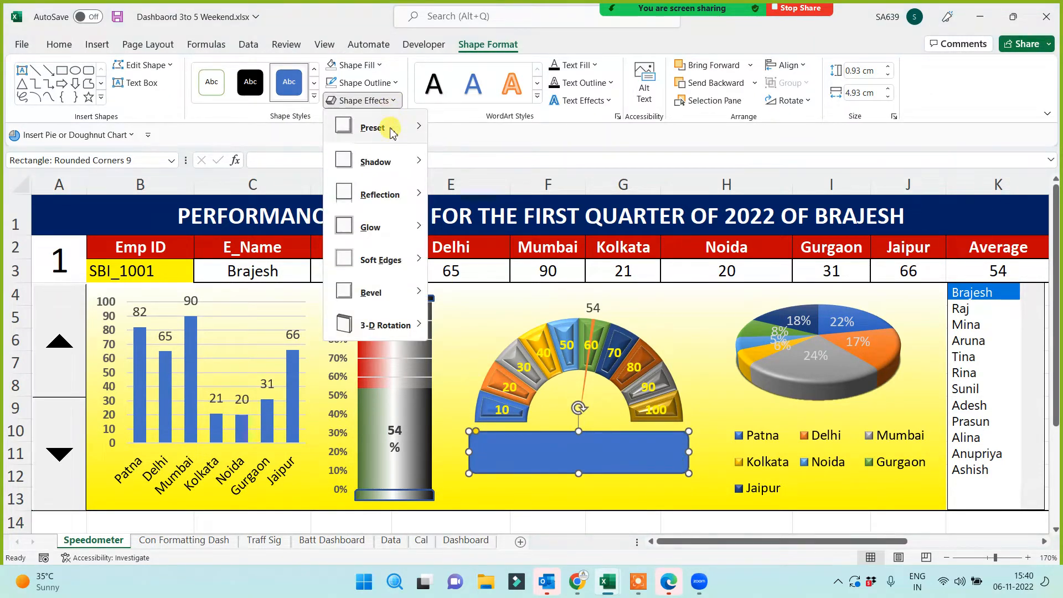
mouse_move(412, 127)
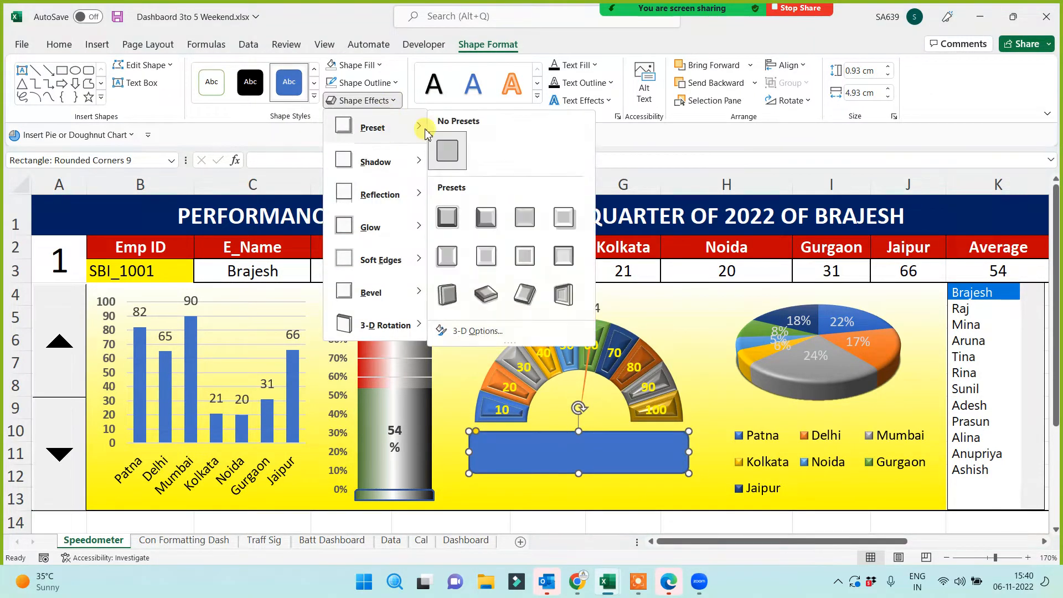
left_click(487, 218)
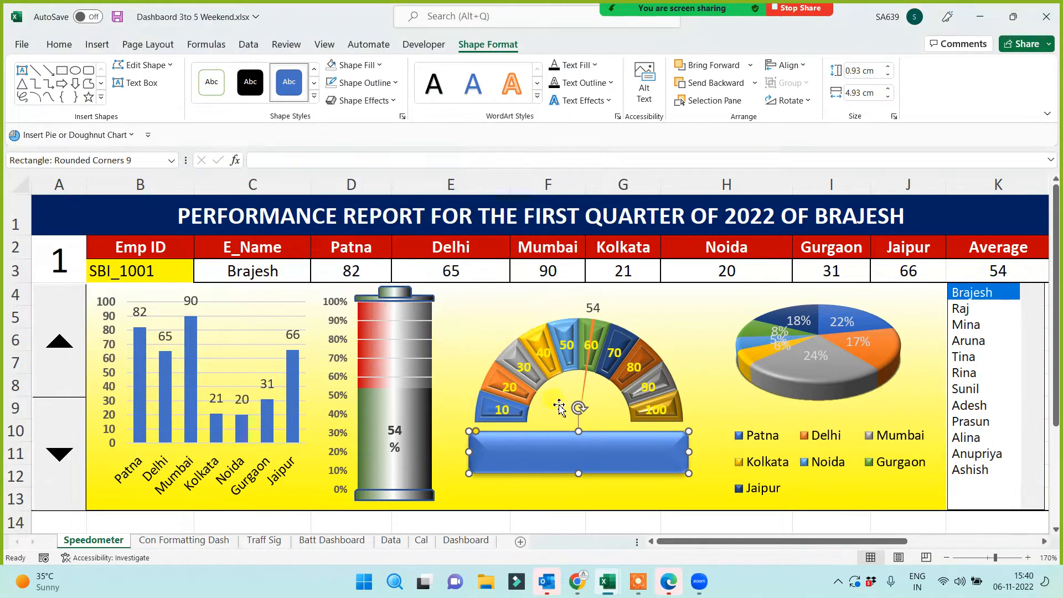
Add the text SPEEDOMETER to the rounded rectangle and centre it horizontally.
right_click(590, 460)
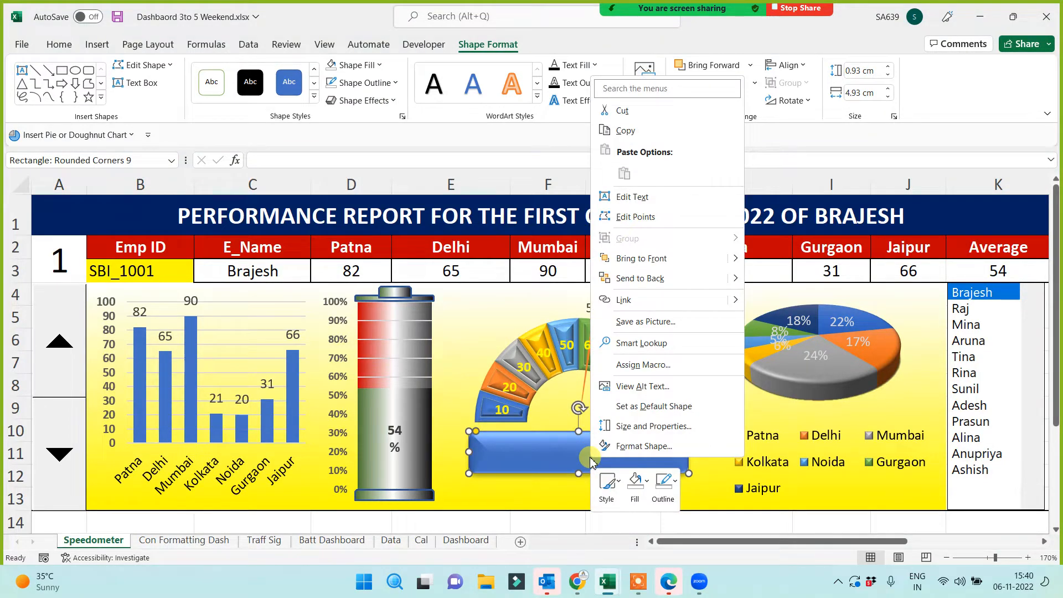
left_click(629, 198)
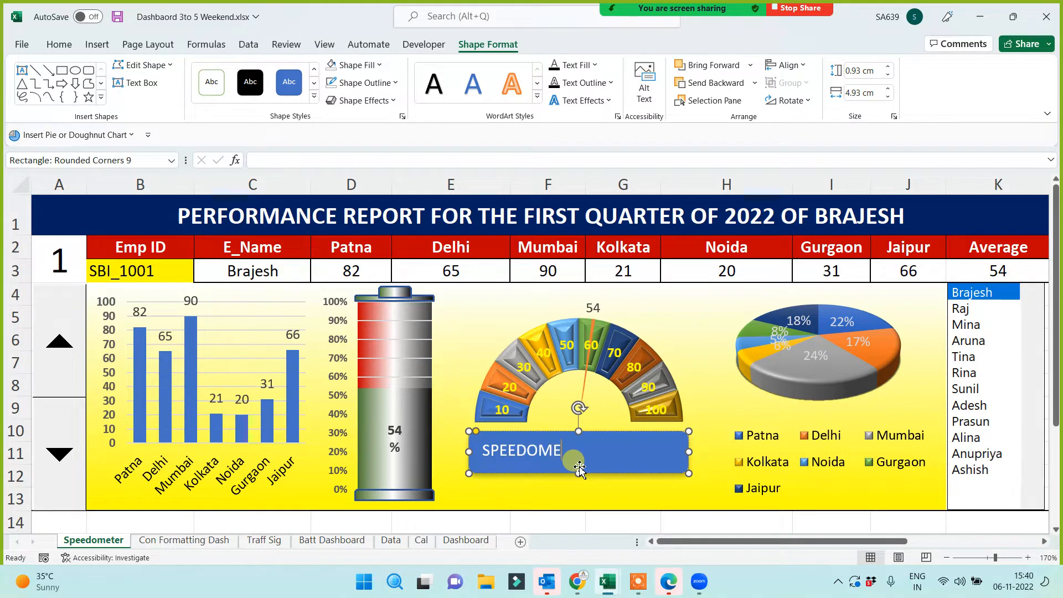
key("ctrl+e")
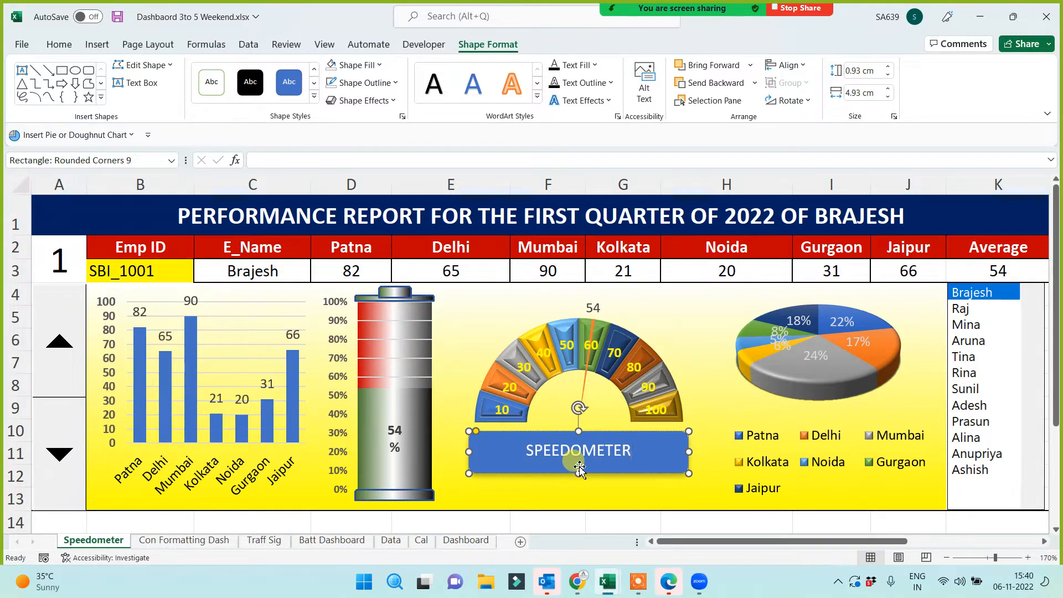
Make the rectangle's SPEEDOMETER text bold at 14 pt and leave text editing.
key("ctrl+a")
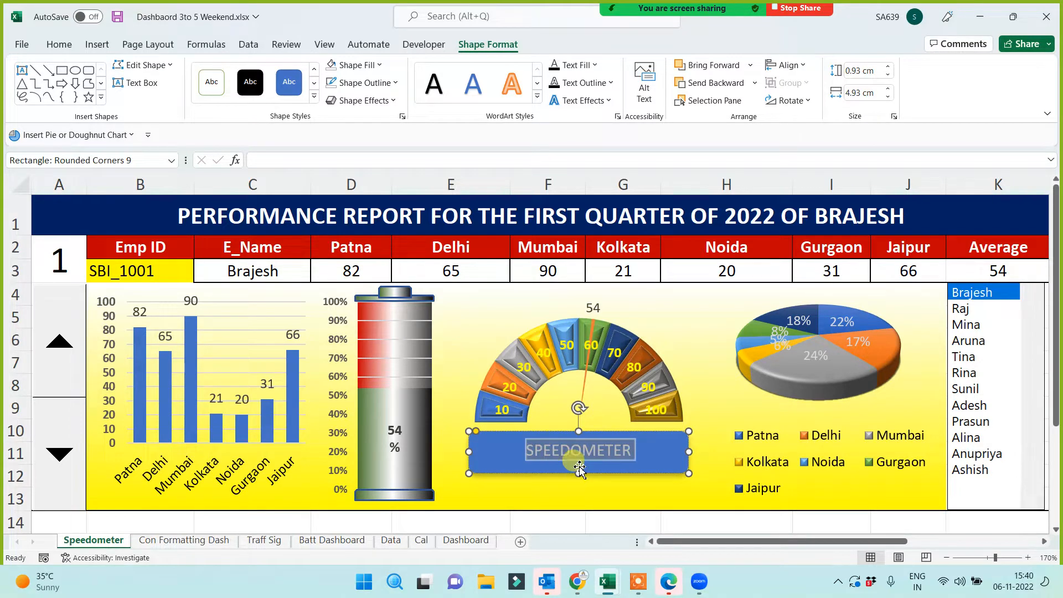
left_click(59, 44)
left_click(130, 93)
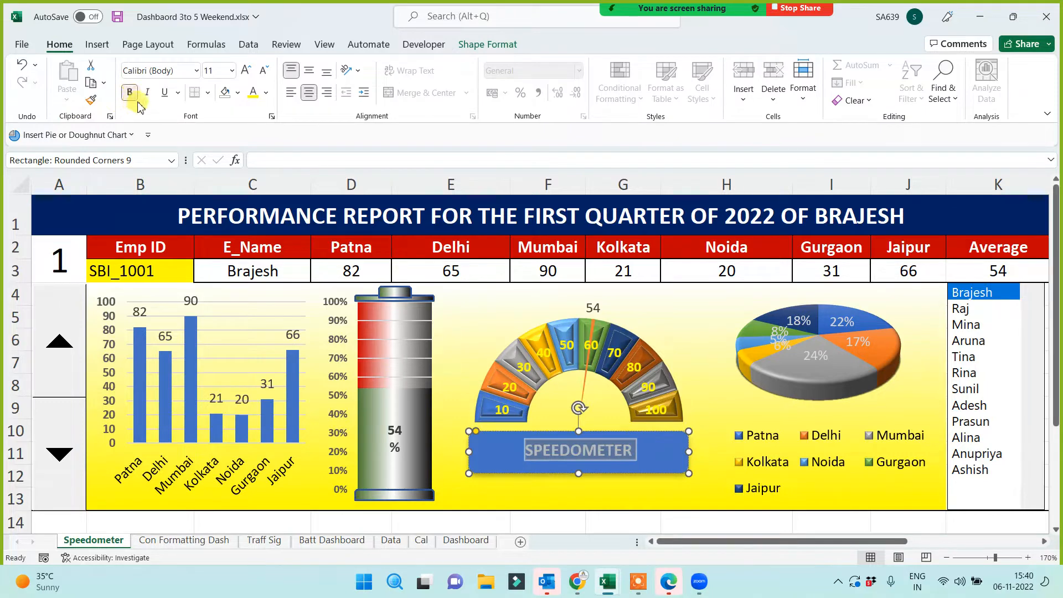
left_click(246, 75)
left_click(246, 75)
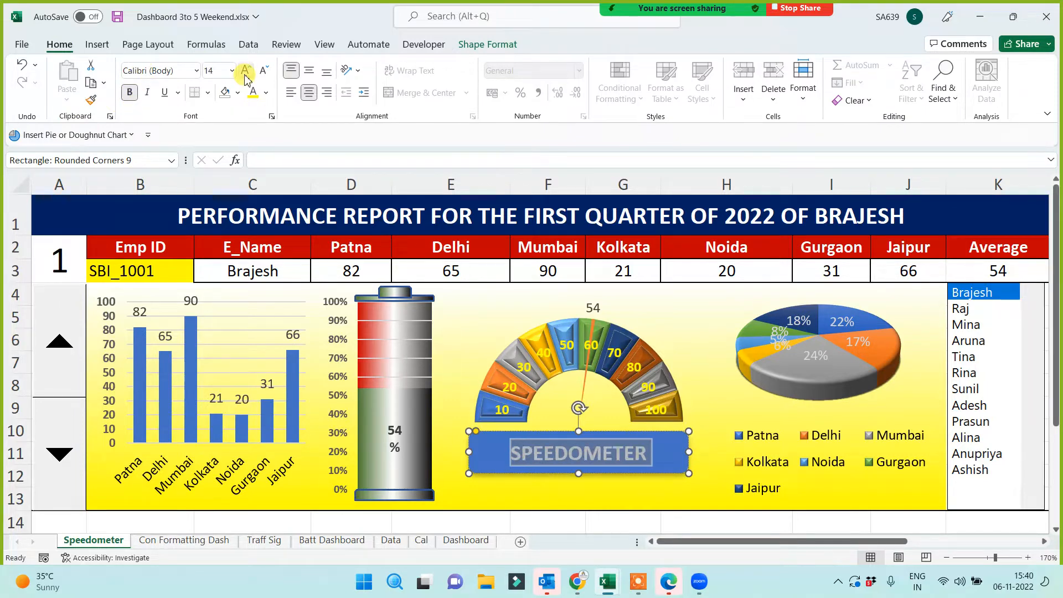
left_click(714, 524)
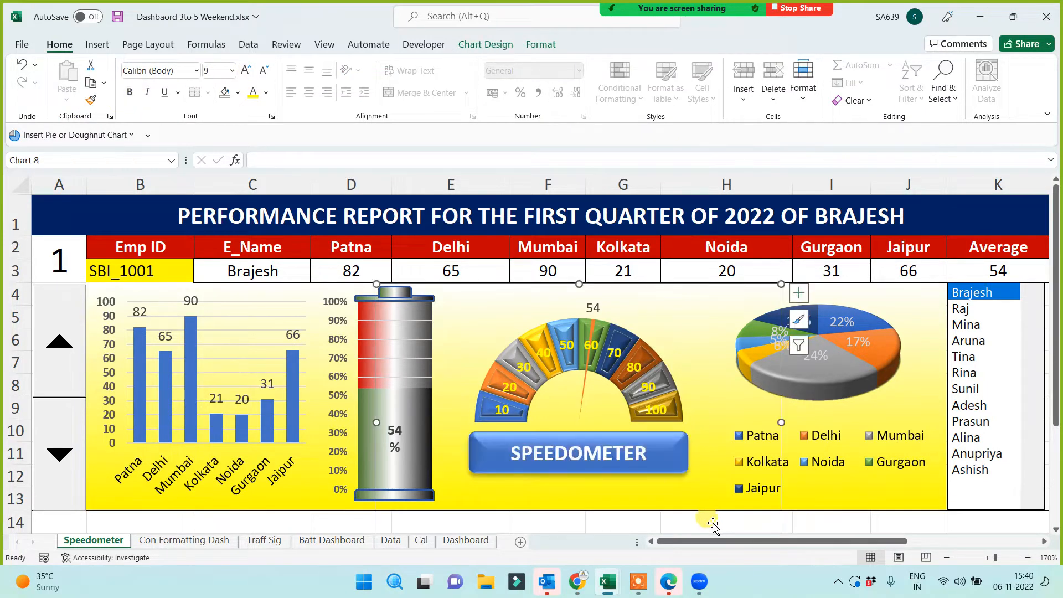
Widen the SPEEDOMETER rectangle on both sides so it extends past the dial, and deselect it.
left_click(479, 486)
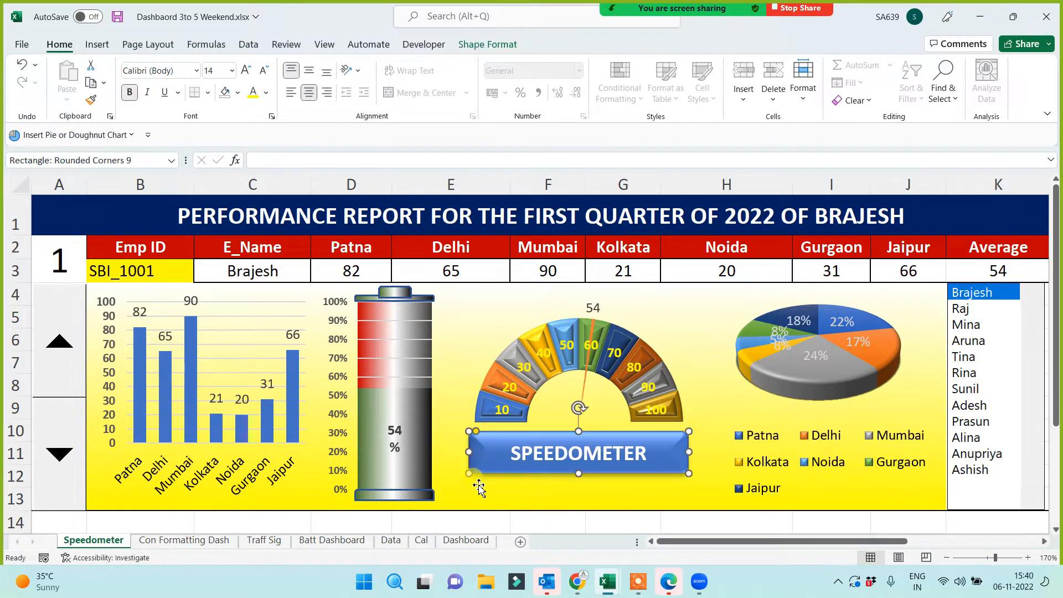
left_click_drag(470, 456, 458, 456)
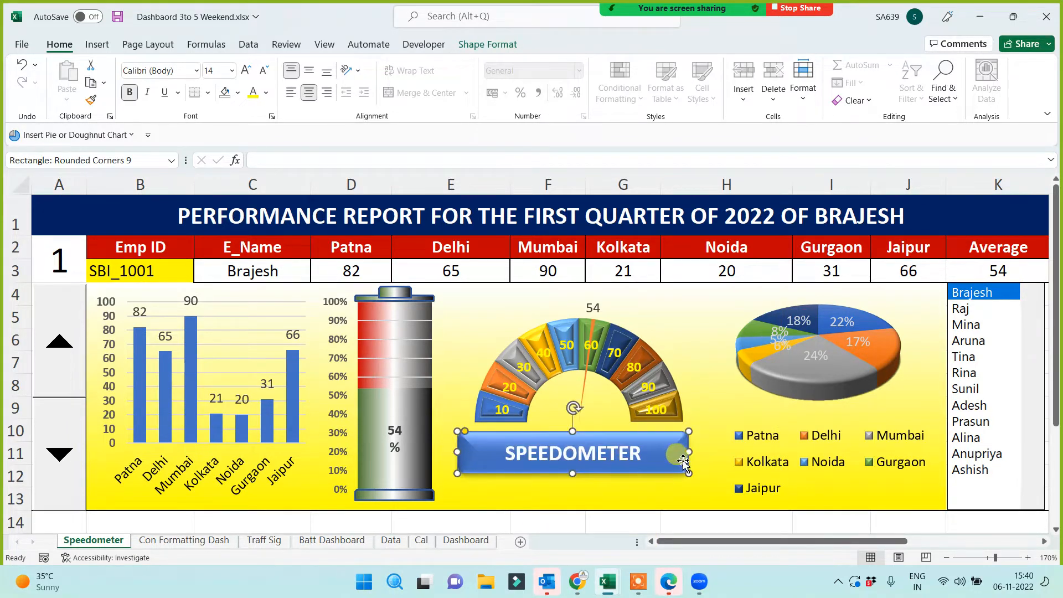
left_click_drag(694, 453, 707, 453)
left_click(713, 526)
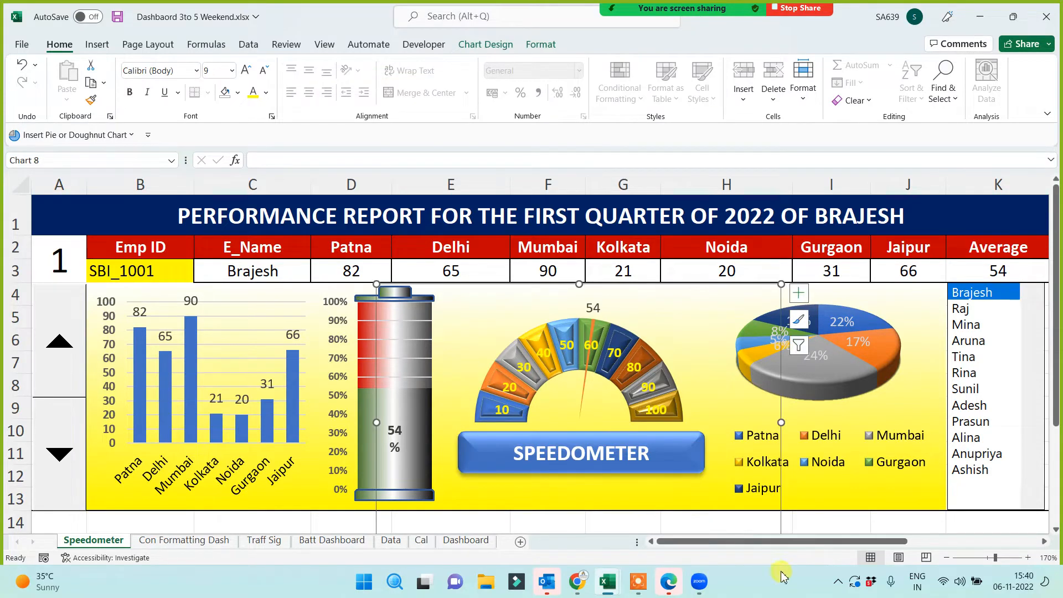
left_click(927, 524)
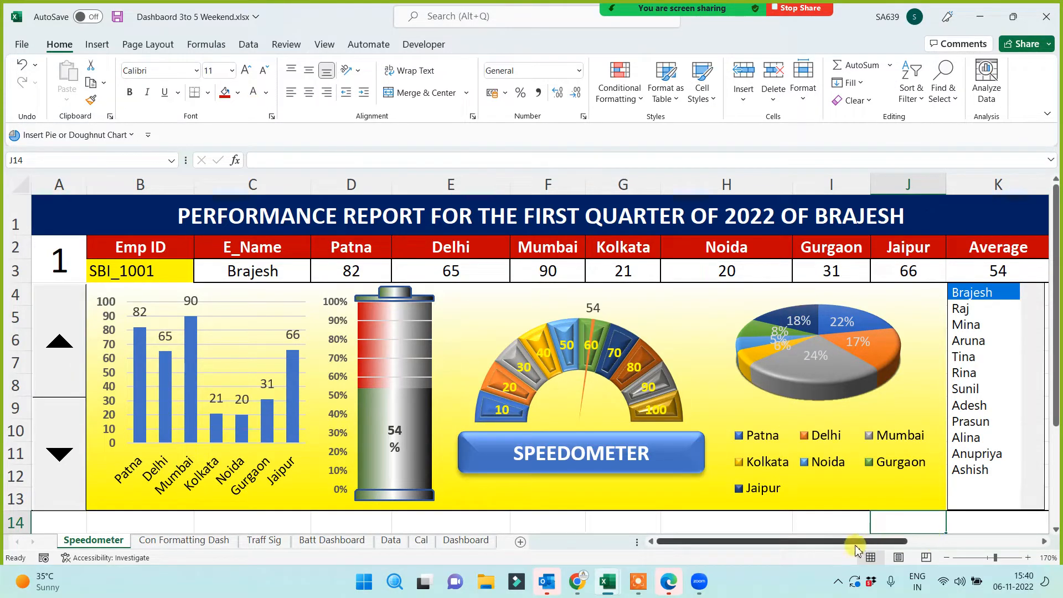
Select several names in the list, finally the sixth, to check how the dashboard charts and speedometer pointer respond.
left_click(966, 313)
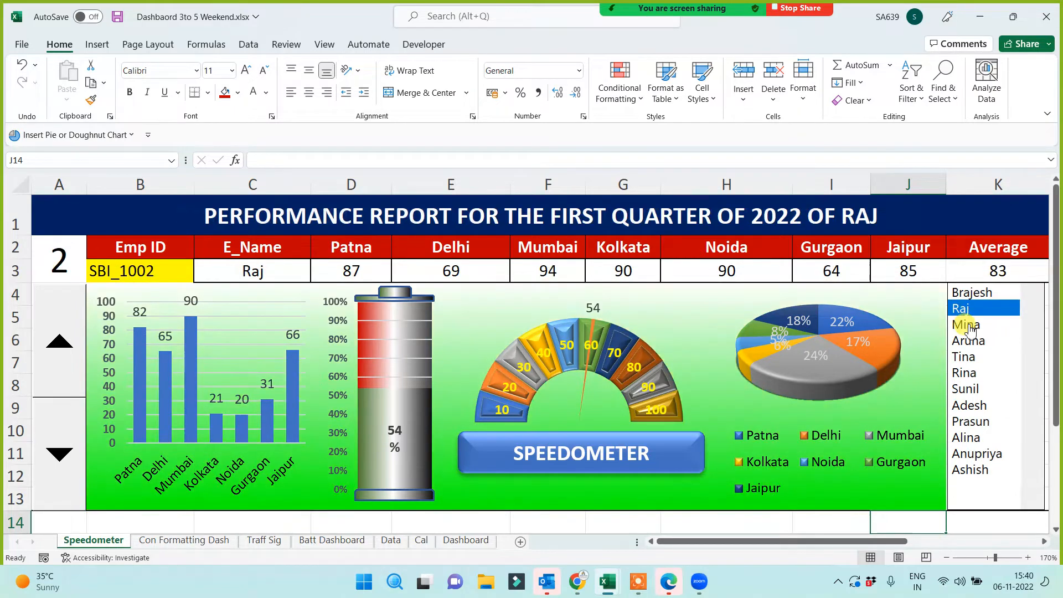
left_click(966, 325)
left_click(966, 372)
left_click(977, 389)
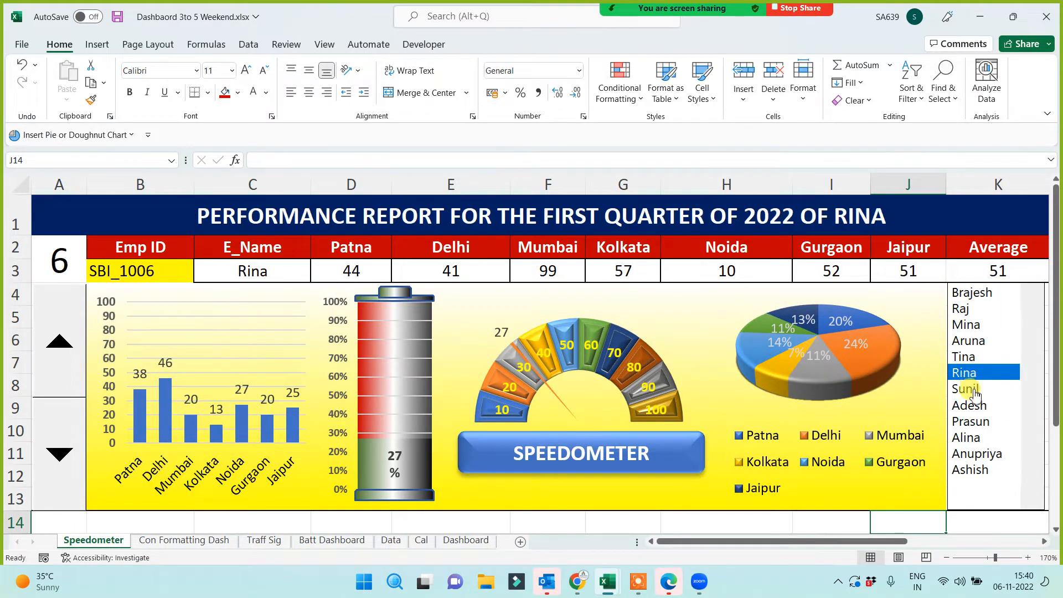
left_click(973, 420)
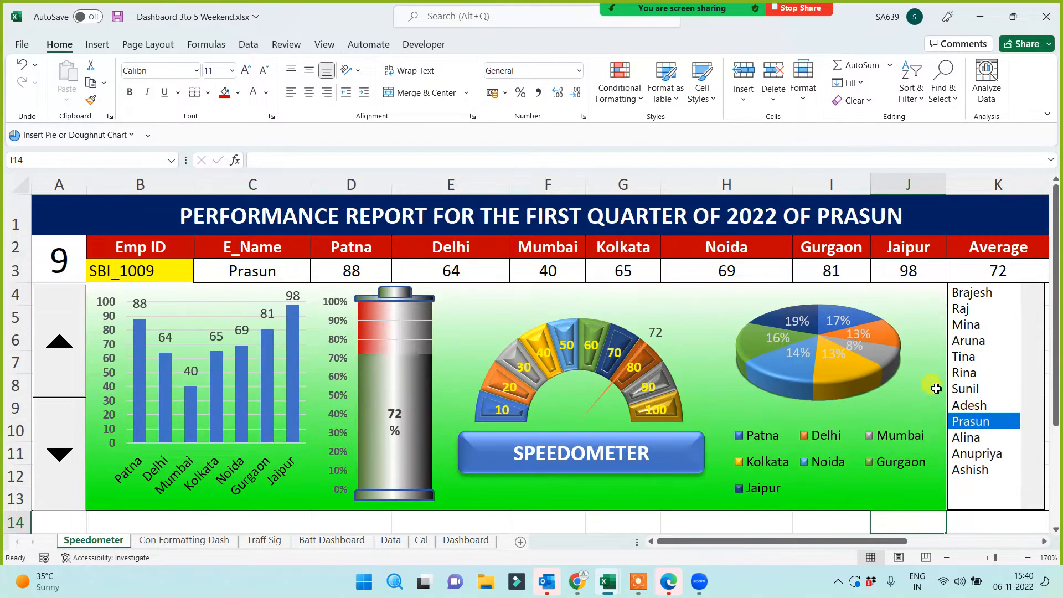
left_click(967, 374)
Narrow the SPEEDOMETER rectangle to slightly wider than the dial and move it up against the dial's base.
left_click(691, 463)
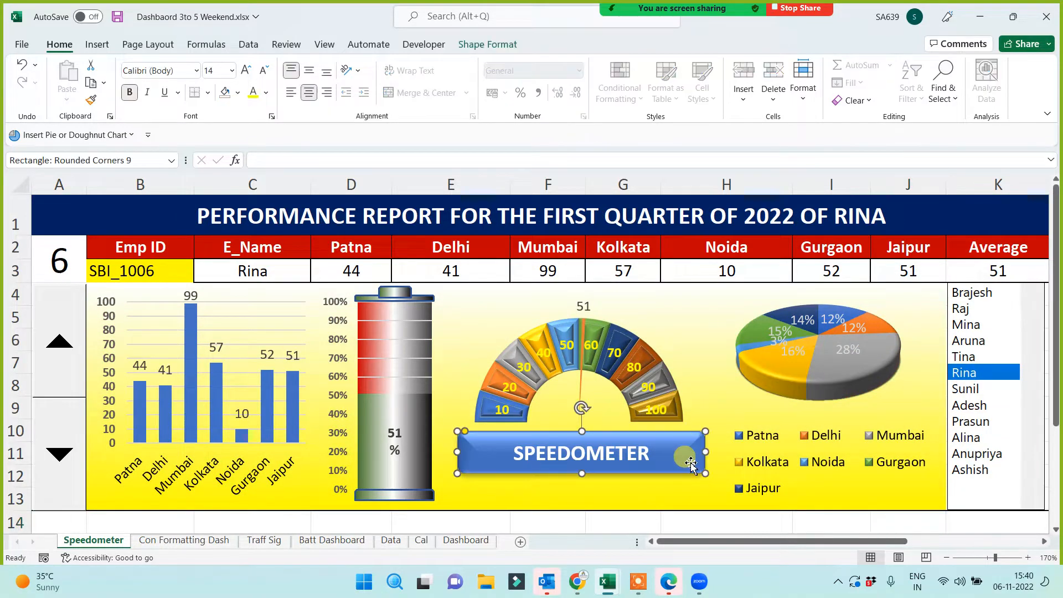
left_click_drag(706, 453, 670, 441)
Go up and down through the names list, ending on the tenth name, to check the finished speedometer with the other charts.
left_click(972, 391)
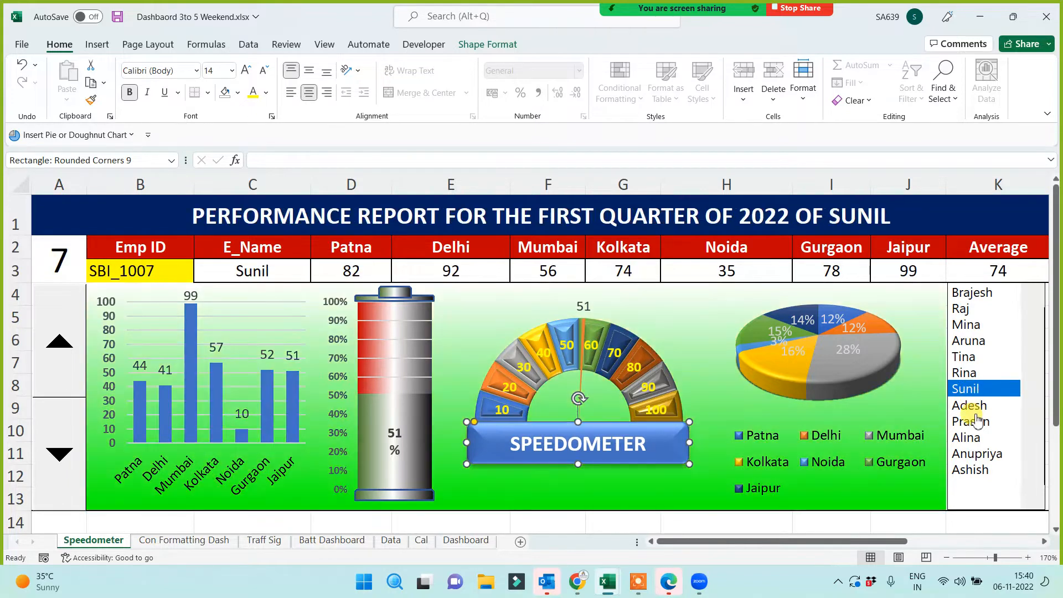
left_click(975, 421)
left_click(978, 377)
left_click(967, 341)
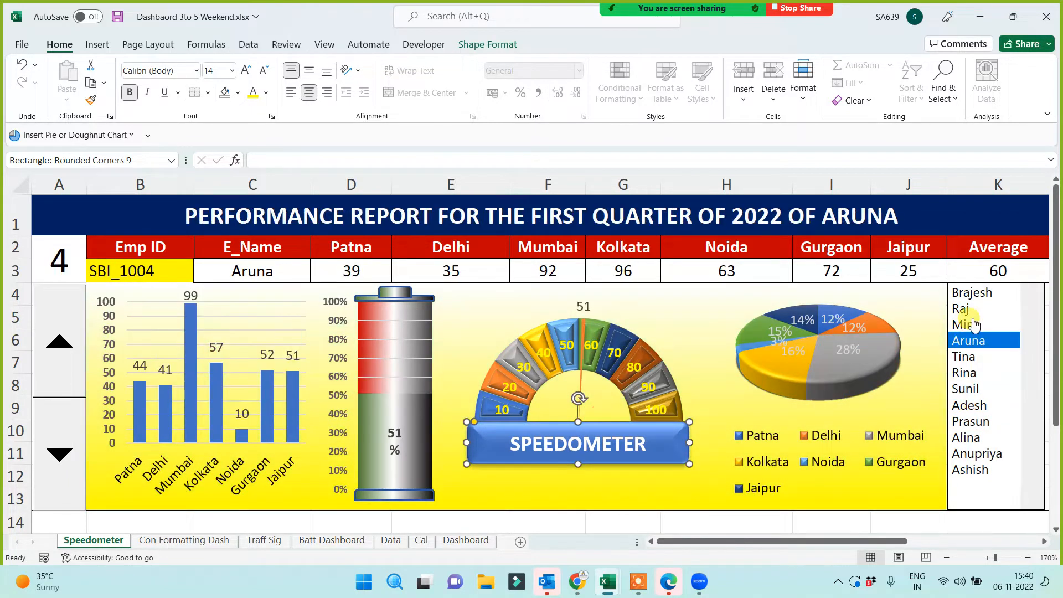
left_click(965, 325)
left_click(973, 293)
left_click(969, 326)
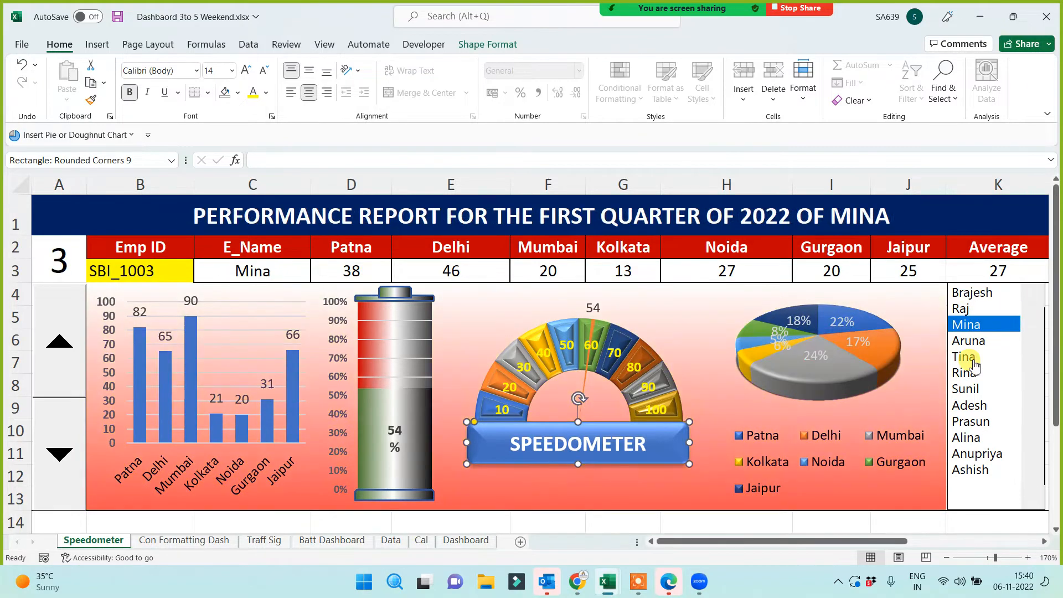
left_click(969, 358)
left_click(975, 392)
left_click(973, 421)
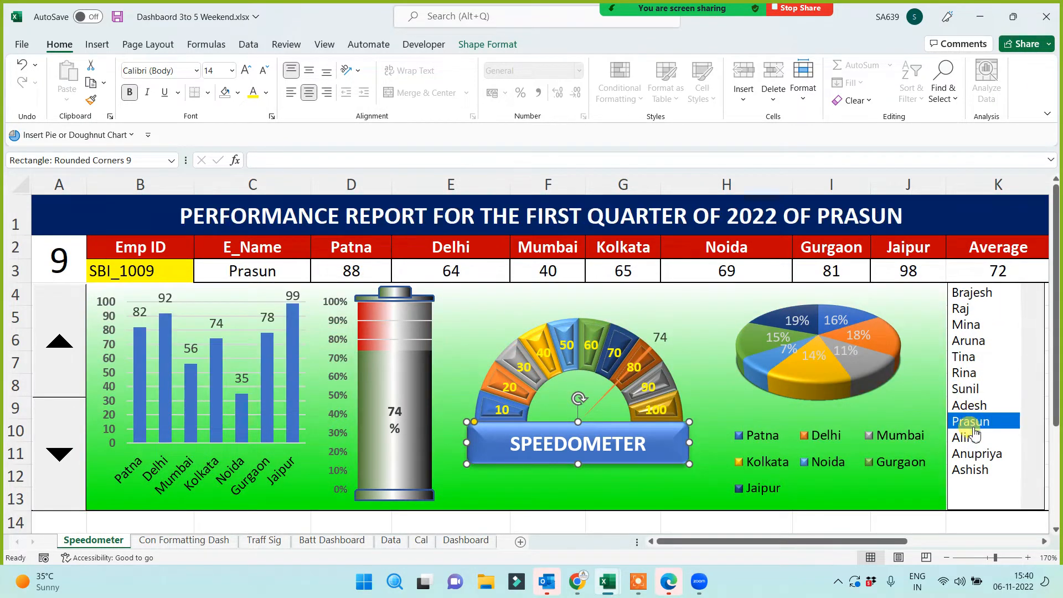
left_click(976, 438)
left_click(974, 453)
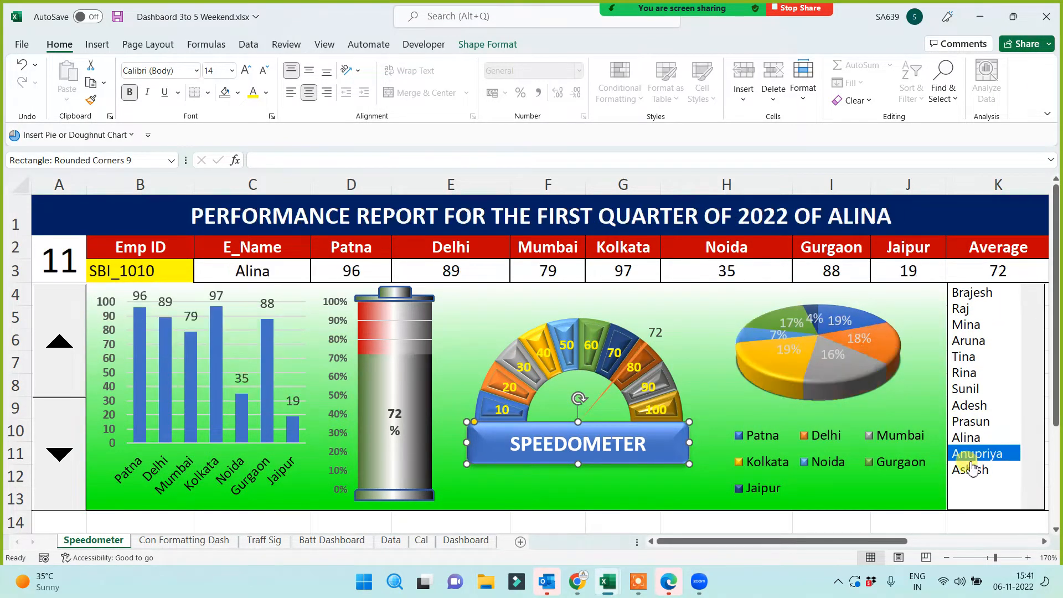
left_click(972, 469)
left_click(970, 421)
left_click(970, 405)
left_click(966, 374)
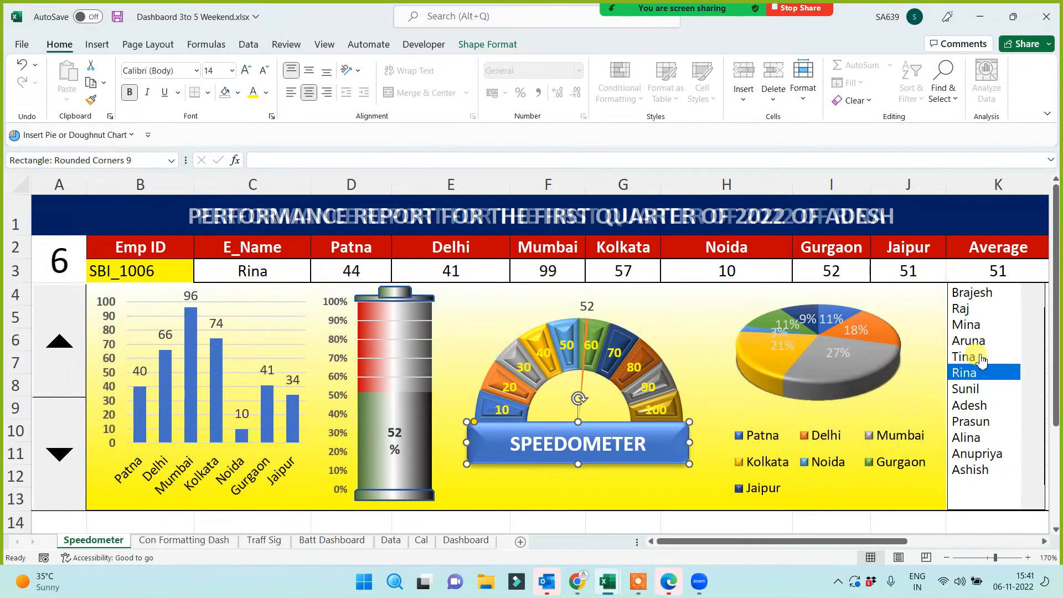
left_click(981, 341)
left_click(981, 325)
left_click(977, 309)
left_click(974, 292)
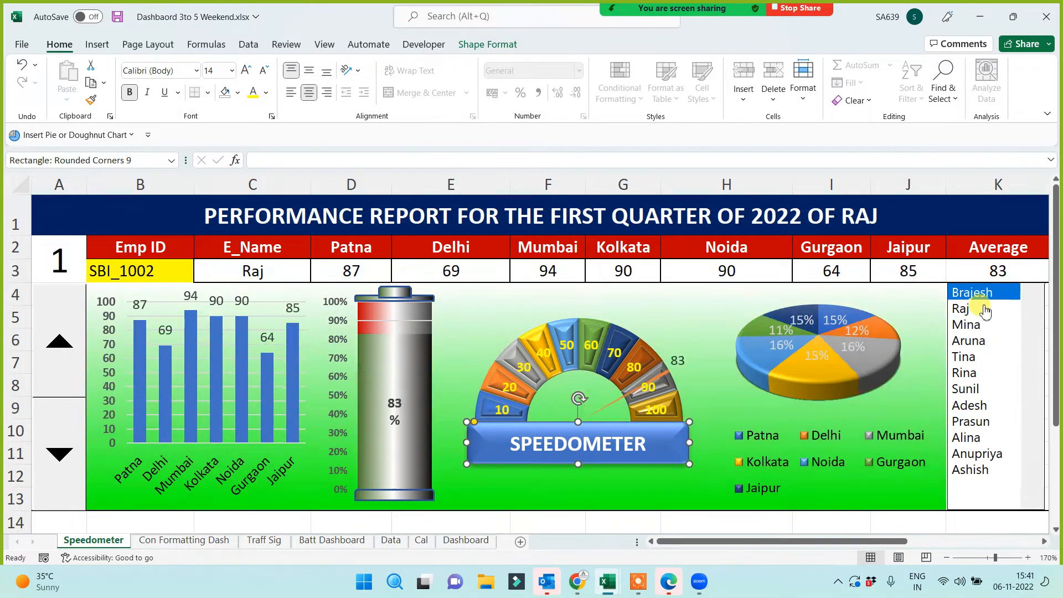
left_click(978, 356)
left_click(975, 406)
left_click(976, 437)
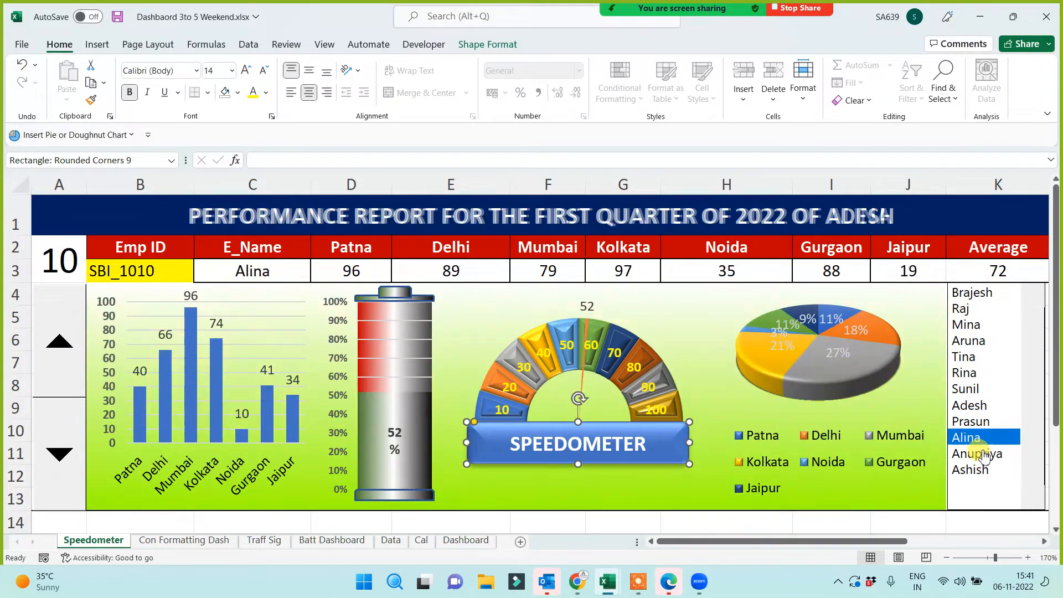
left_click(978, 454)
left_click(982, 470)
left_click(978, 454)
left_click(976, 438)
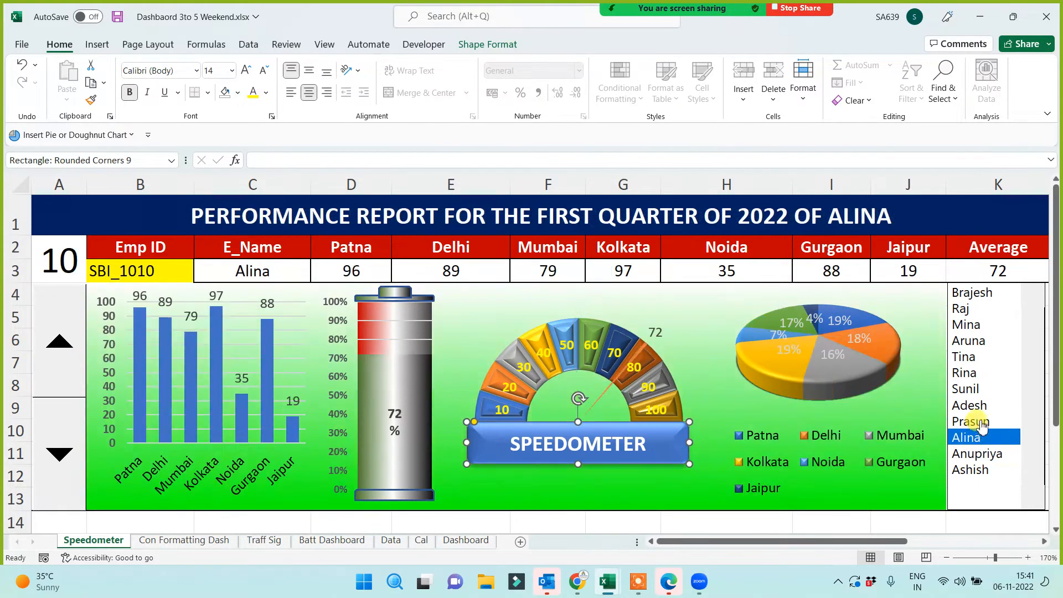
Step up through the names list from the ninth name to the first, checking the charts and speedometer pointer.
left_click(980, 421)
left_click(974, 406)
left_click(975, 389)
left_click(978, 357)
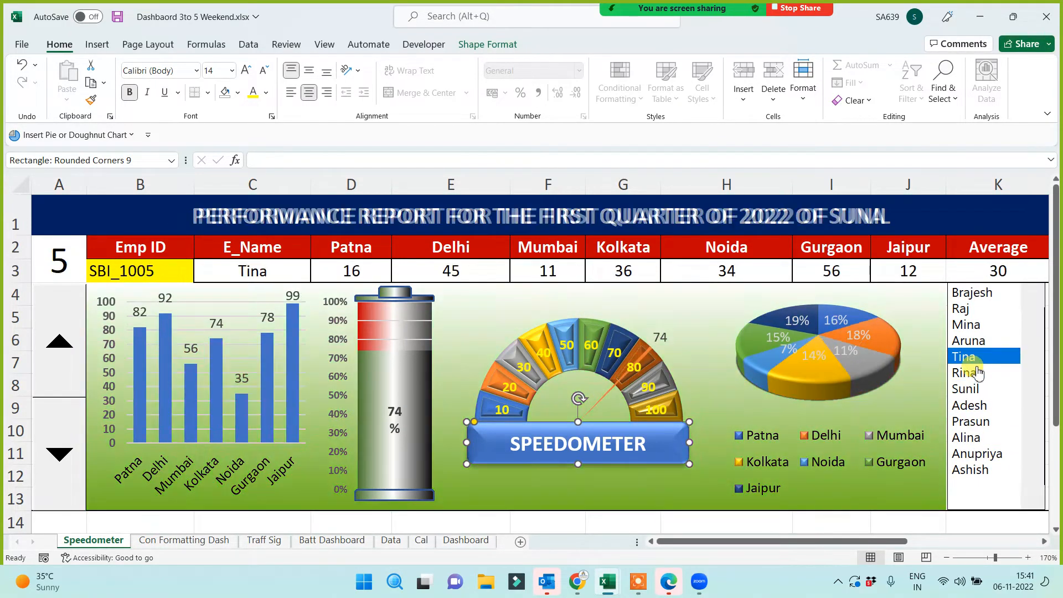
left_click(978, 372)
left_click(969, 341)
left_click(966, 357)
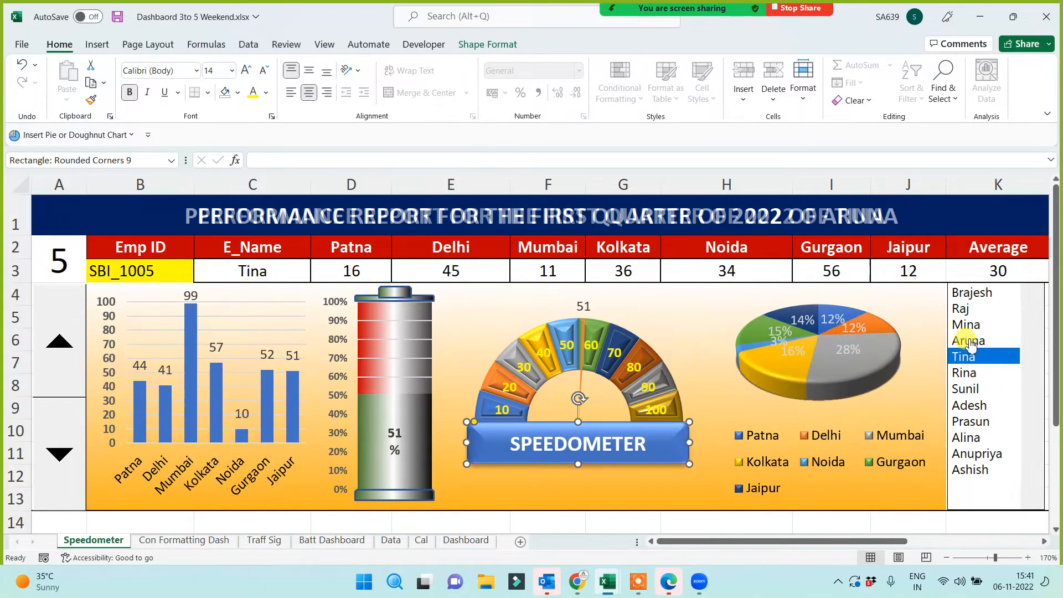
left_click(969, 327)
left_click(971, 341)
left_click(964, 308)
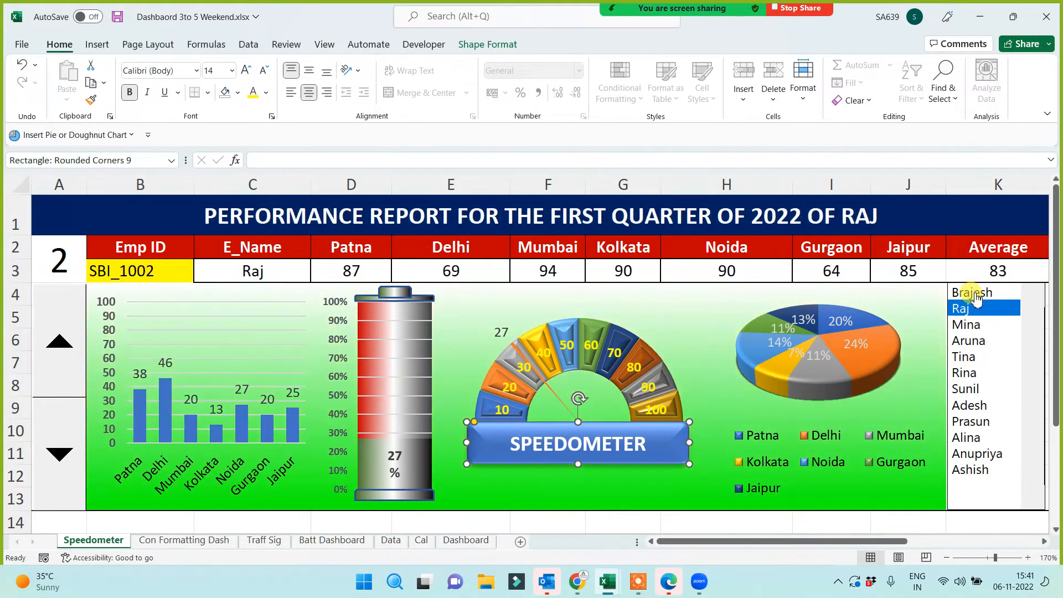
left_click(975, 293)
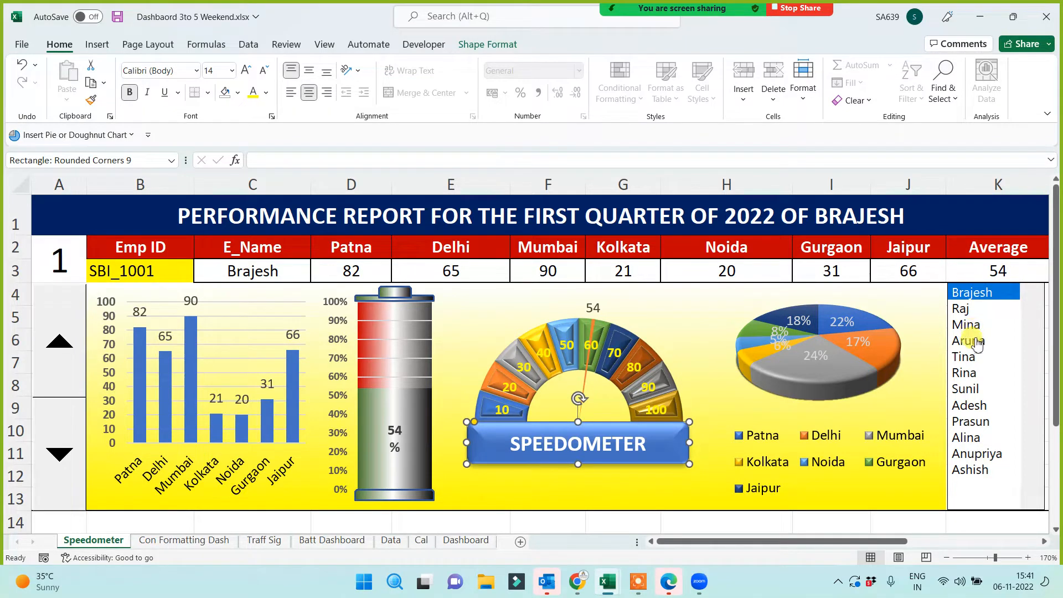
Step down the names list one by one from the second name to the twelfth, checking the dashboard's response.
left_click(966, 309)
left_click(971, 324)
left_click(976, 341)
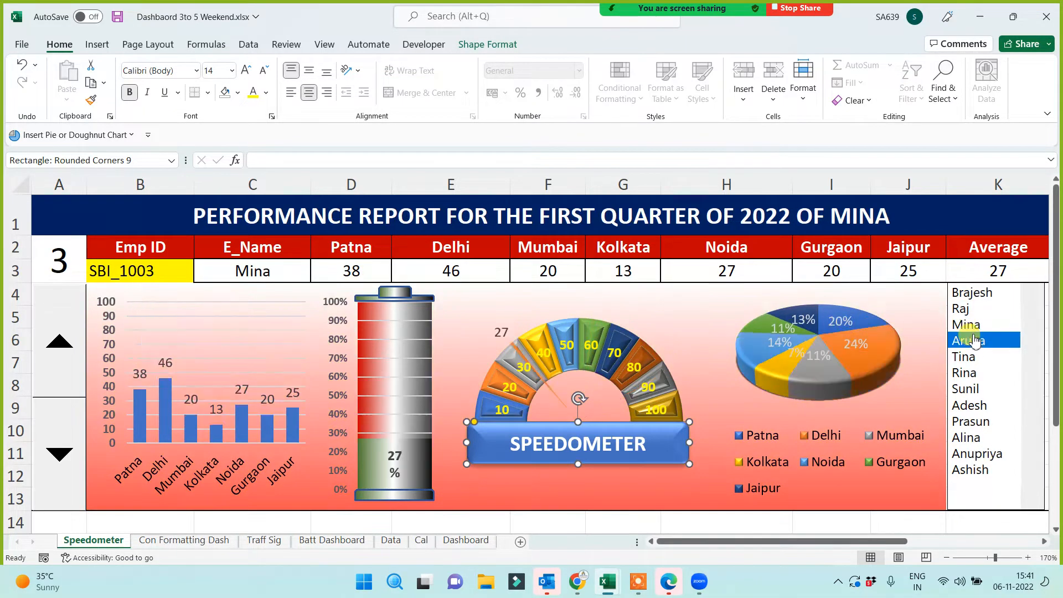
left_click(975, 357)
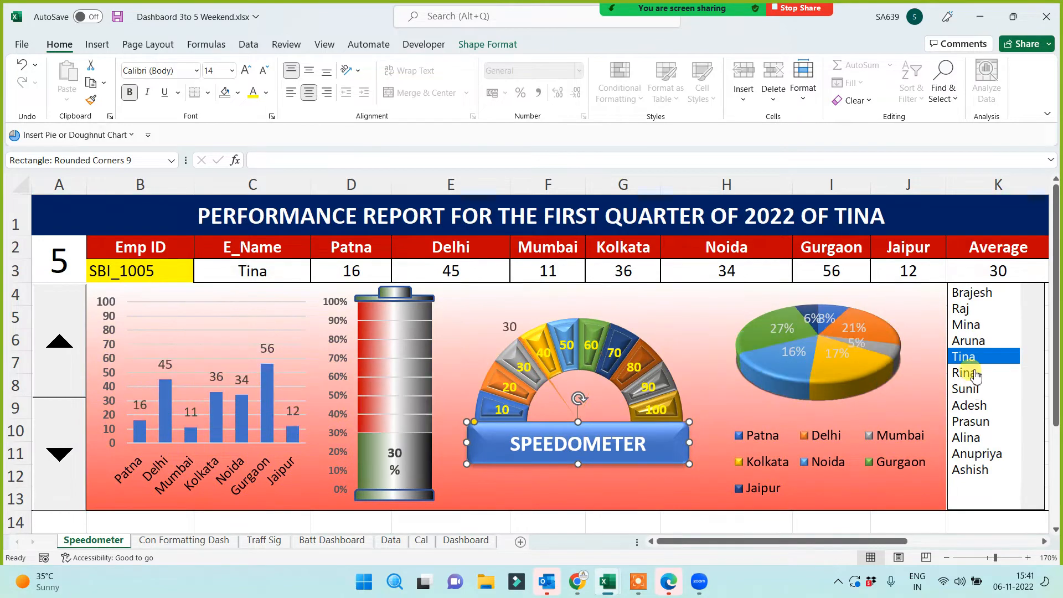
left_click(974, 373)
left_click(975, 389)
left_click(977, 406)
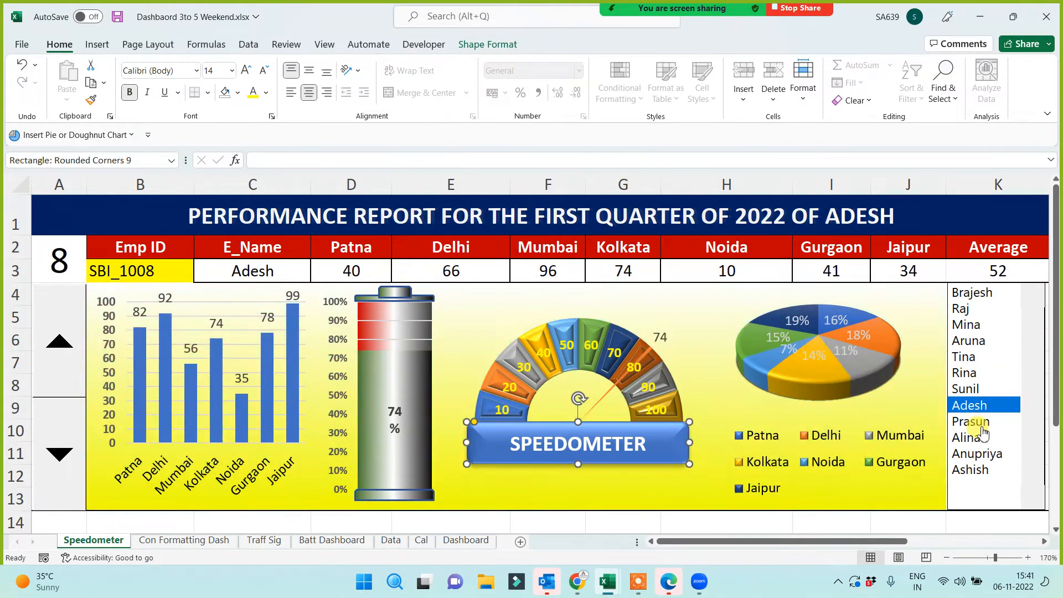
left_click(981, 423)
left_click(976, 439)
left_click(978, 456)
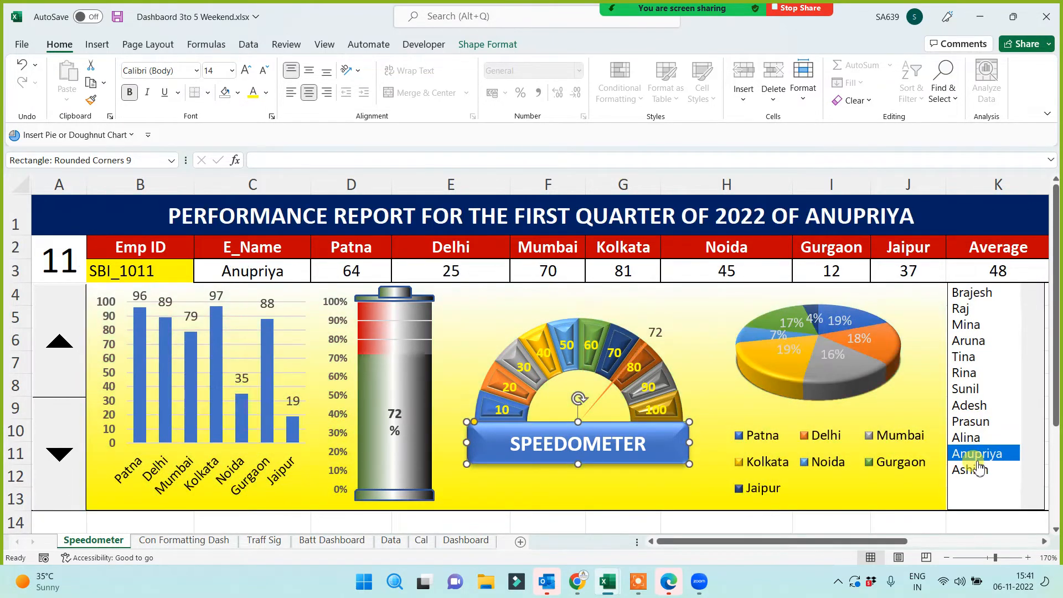
left_click(978, 469)
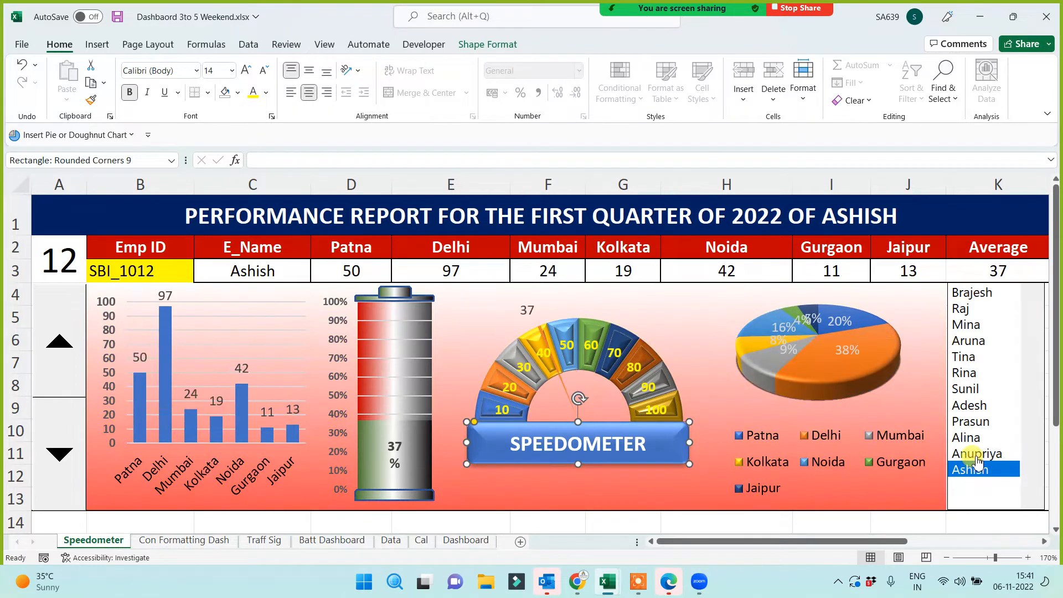
Pick scattered names up to the second and back down to the ninth to recheck the speedometer and other charts.
left_click(974, 422)
left_click(972, 389)
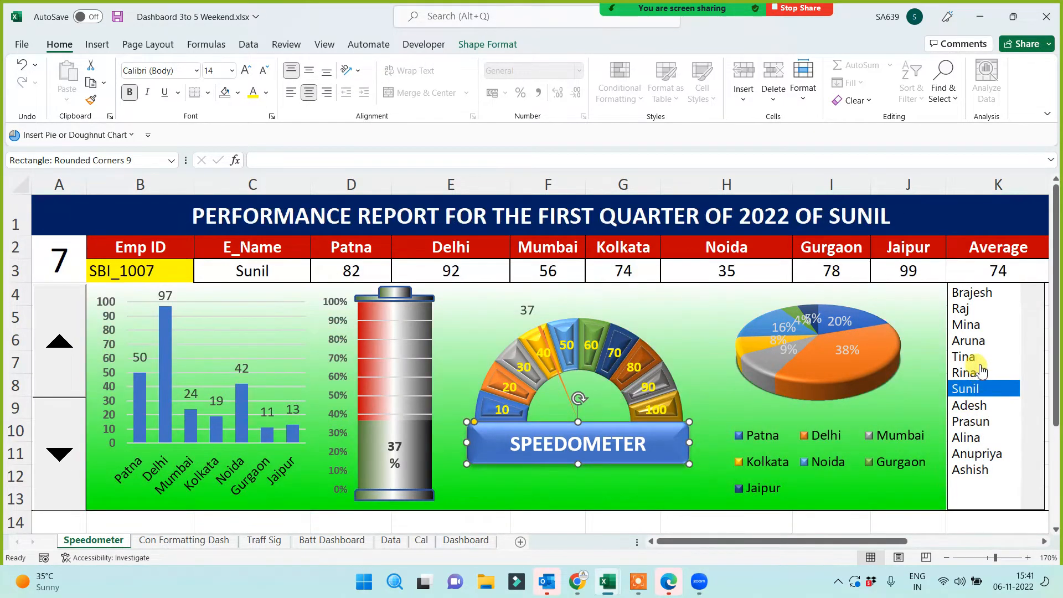
left_click(970, 373)
left_click(982, 340)
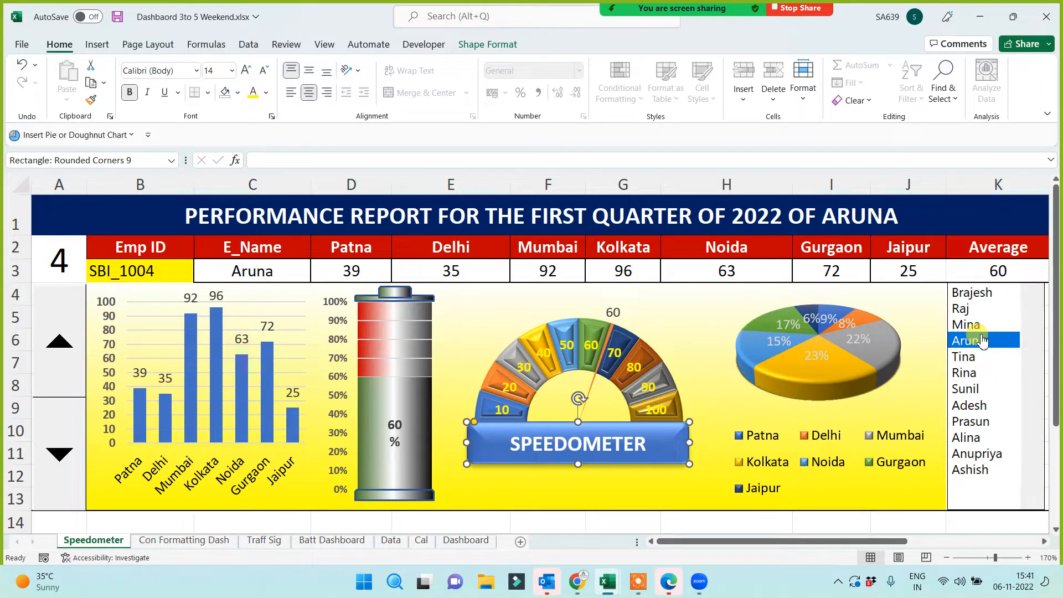
left_click(961, 309)
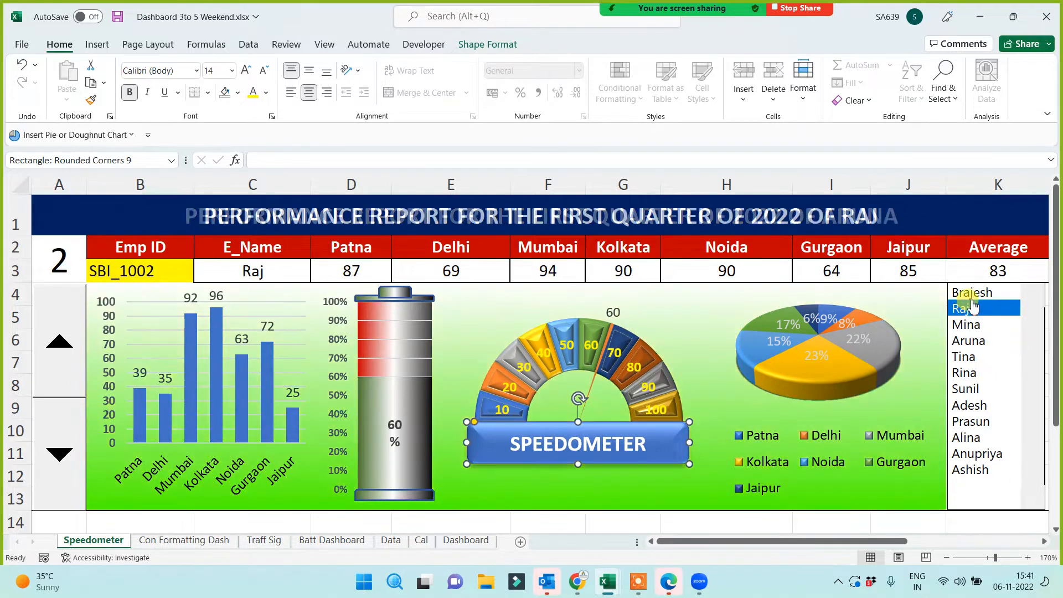
left_click(970, 340)
left_click(971, 374)
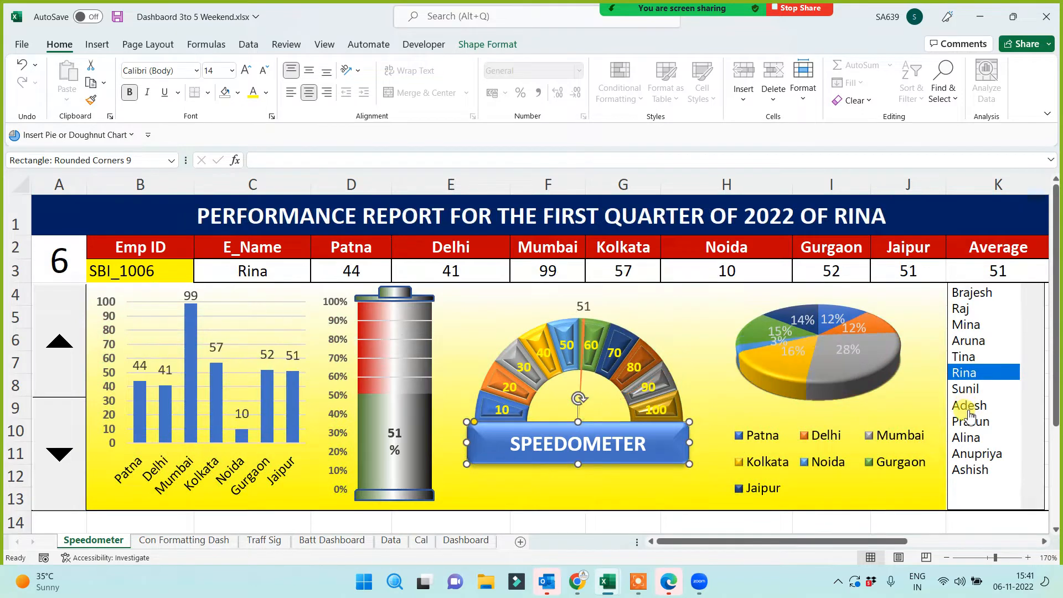
left_click(968, 407)
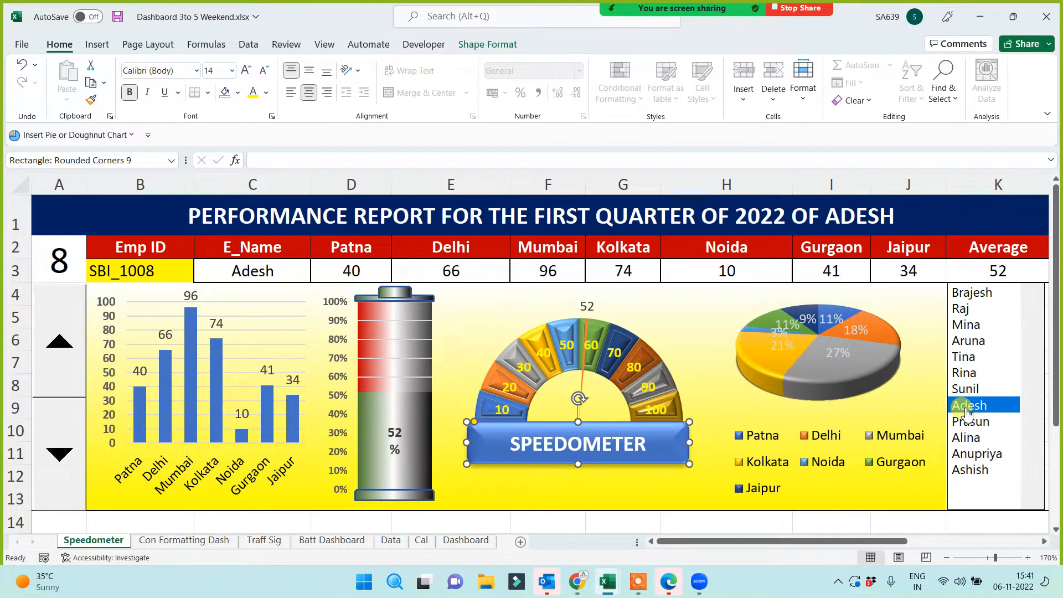
left_click(968, 422)
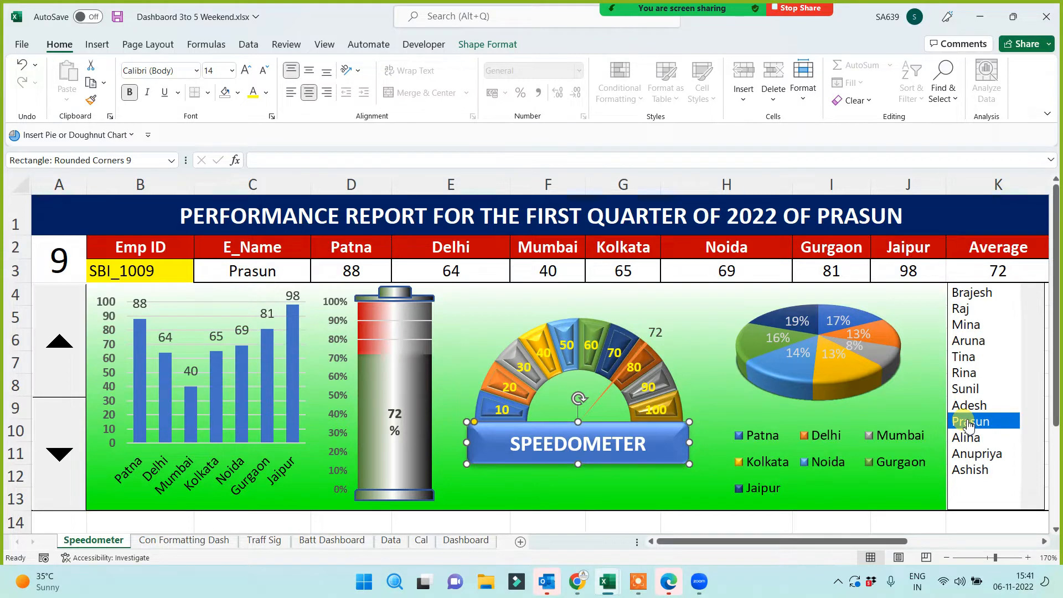
Insert a new worksheet right after the Data sheet and name it BAR EFFECT.
left_click(391, 541)
left_click(521, 543)
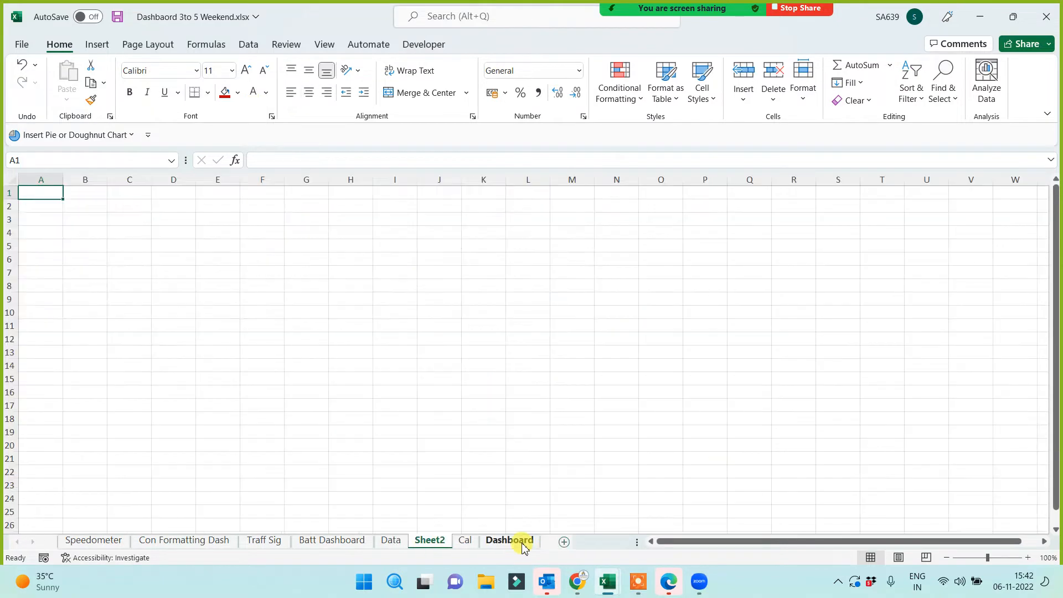
double_click(430, 540)
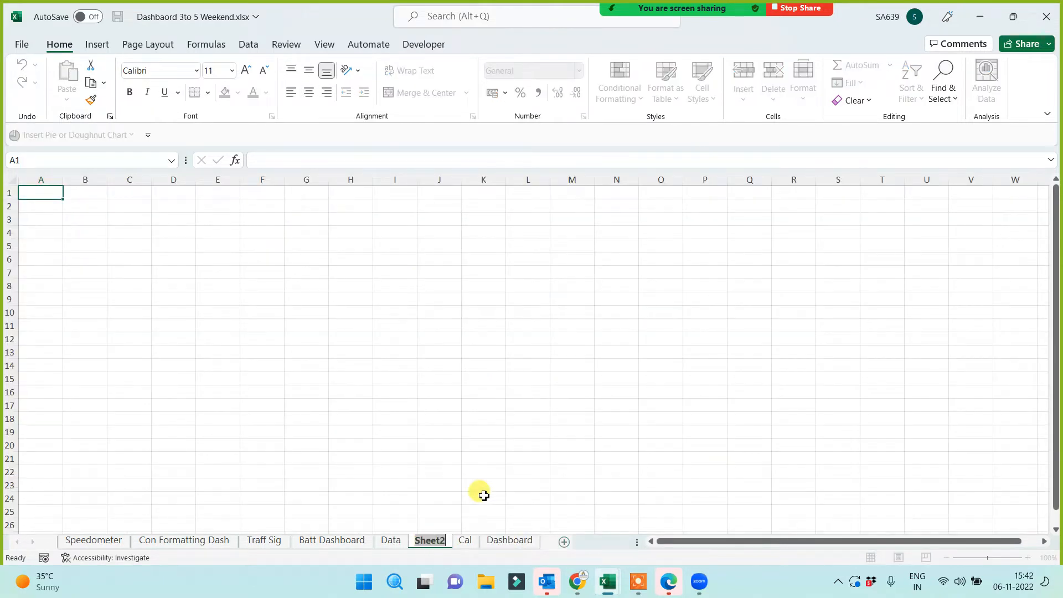
type("bAR")
key("BackSpace")
key("BackSpace")
key("BackSpace")
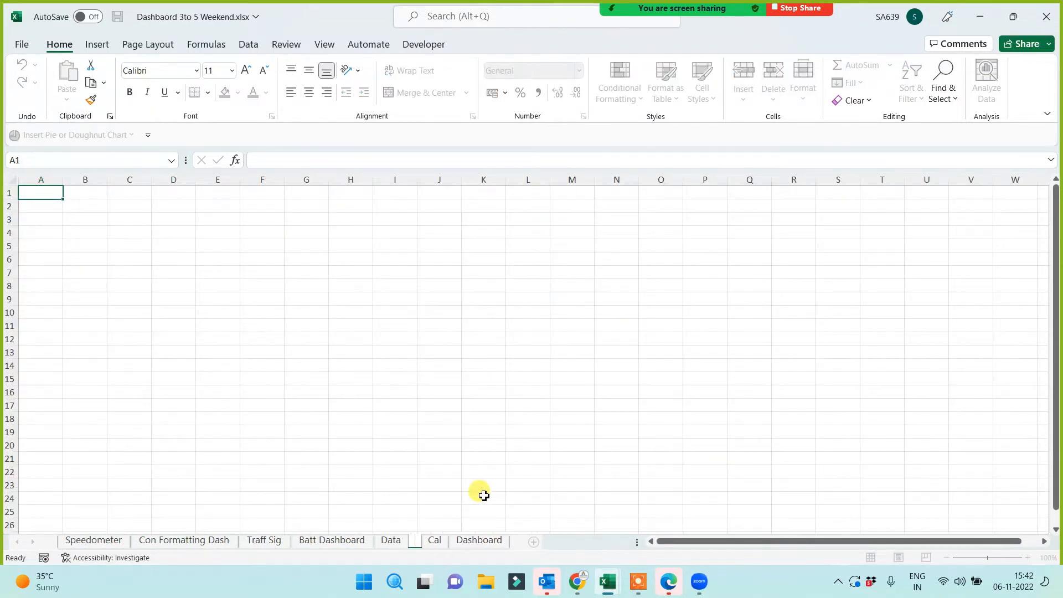
type("BAR EFFECT")
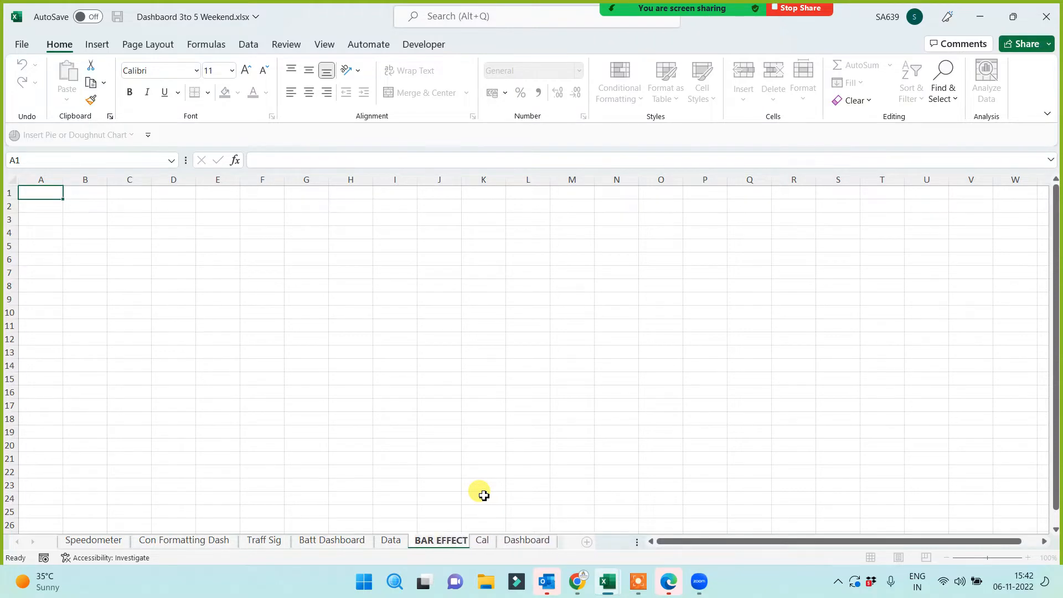
left_click(510, 446)
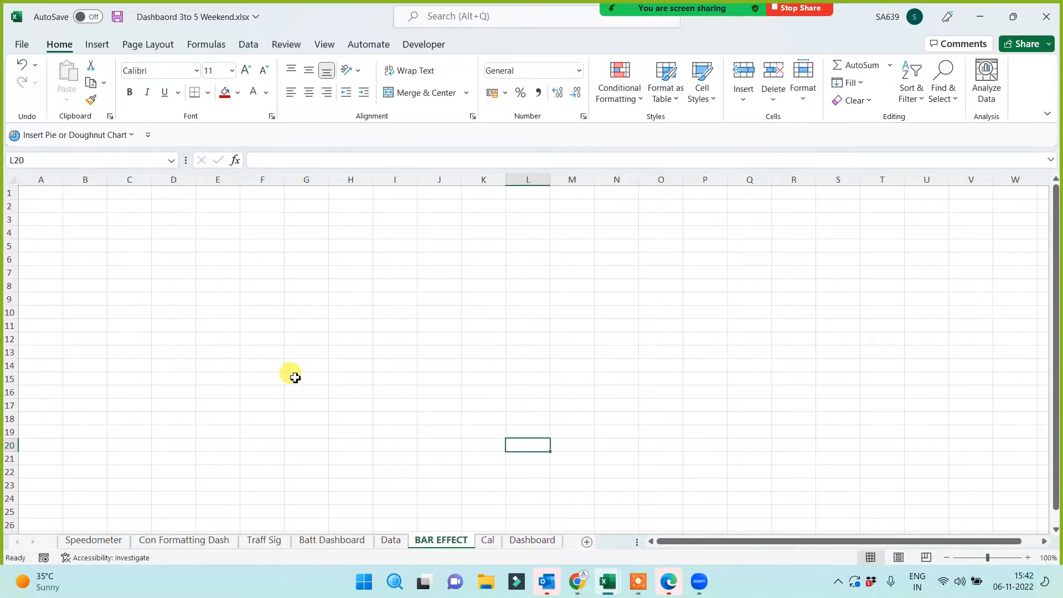
Put a thick outside border around A1:L13 on the BAR EFFECT sheet.
scroll(292, 377, "up", 6, "ctrl")
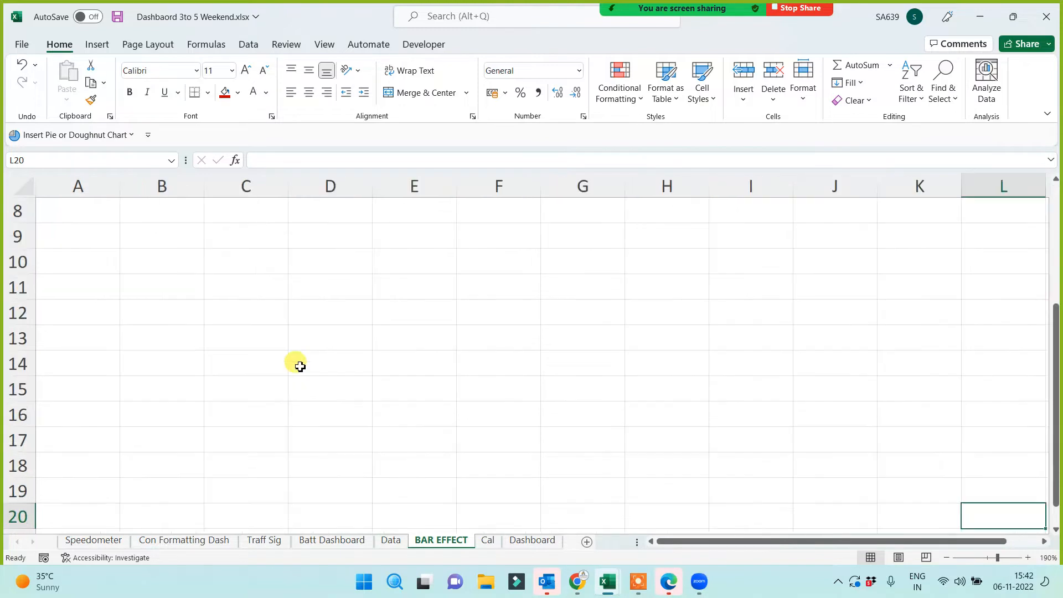
scroll(277, 363, "down", 1, "ctrl")
scroll(263, 354, "up", 2)
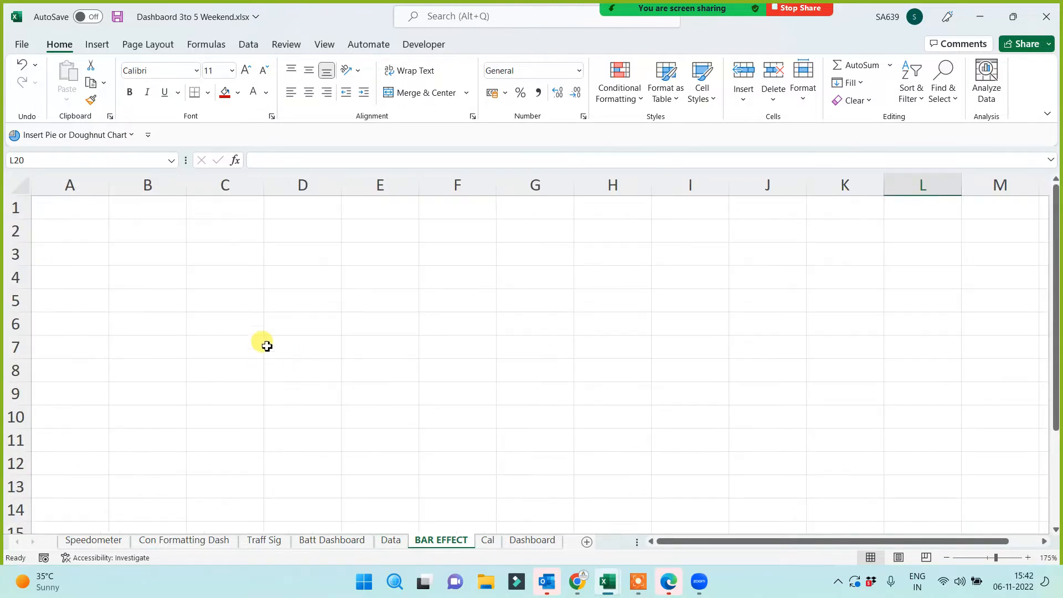
mouse_move(58, 206)
left_mouse_down()
mouse_move(281, 200)
mouse_move(824, 268)
mouse_move(966, 404)
mouse_move(931, 459)
mouse_move(933, 490)
left_mouse_up()
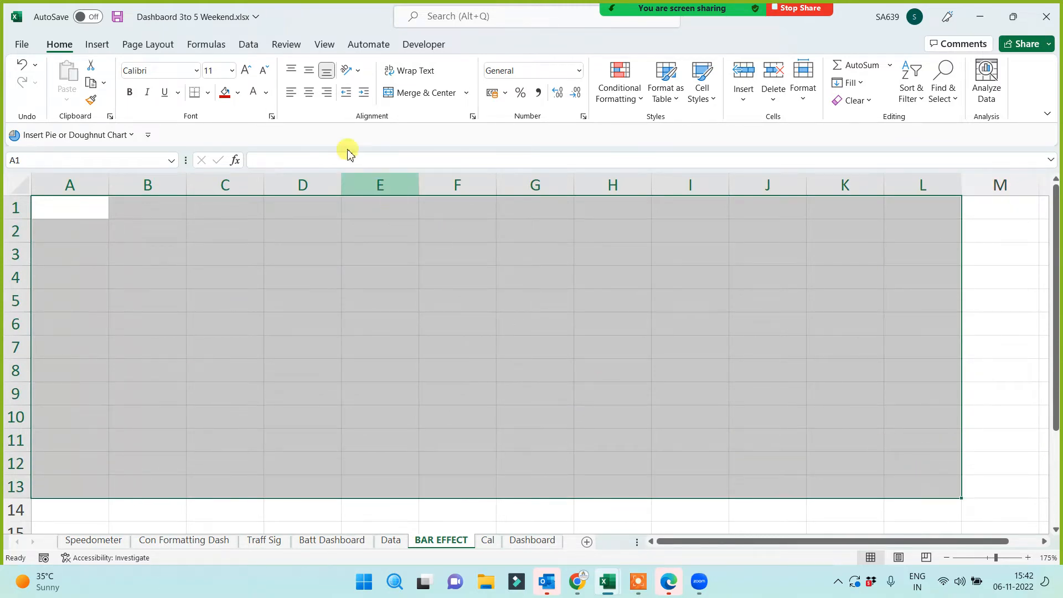
left_click(208, 92)
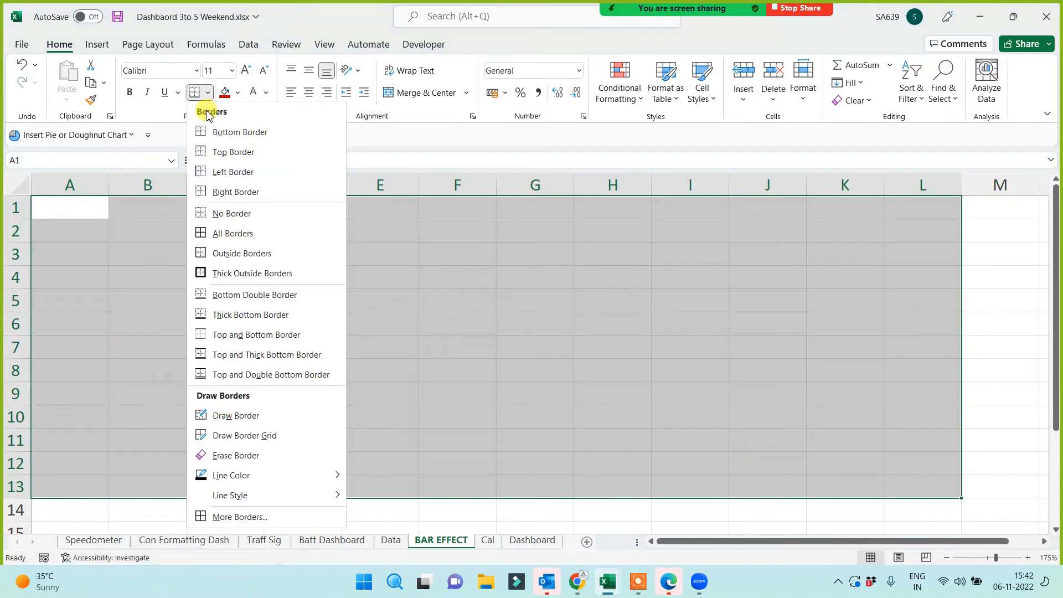
left_click(200, 273)
Turn A1:L1 into a merged and centered title bar with red fill, and make row 1 taller.
left_click_drag(94, 215, 909, 202)
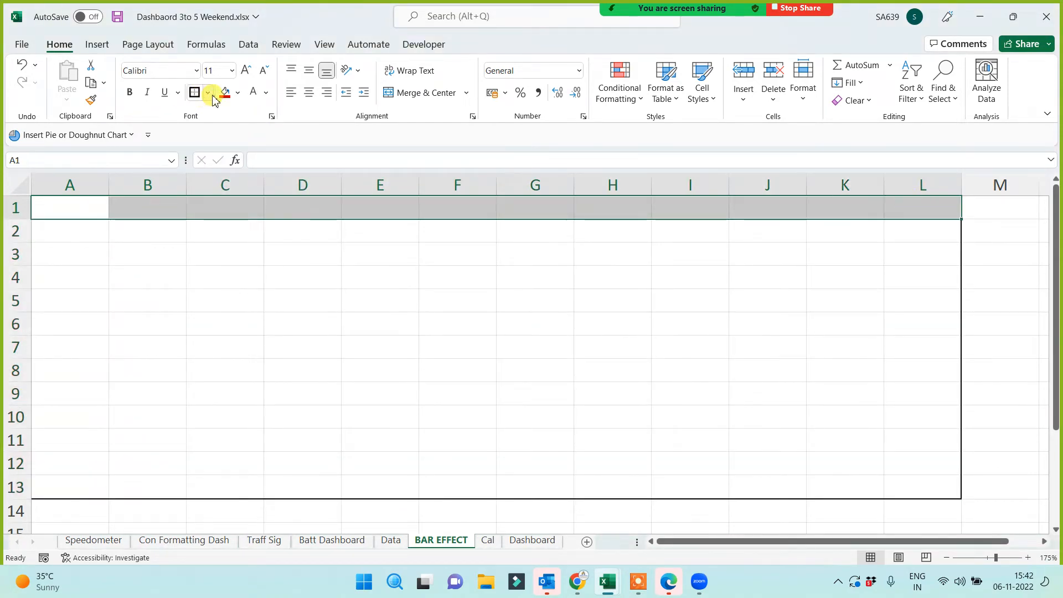
left_click(425, 95)
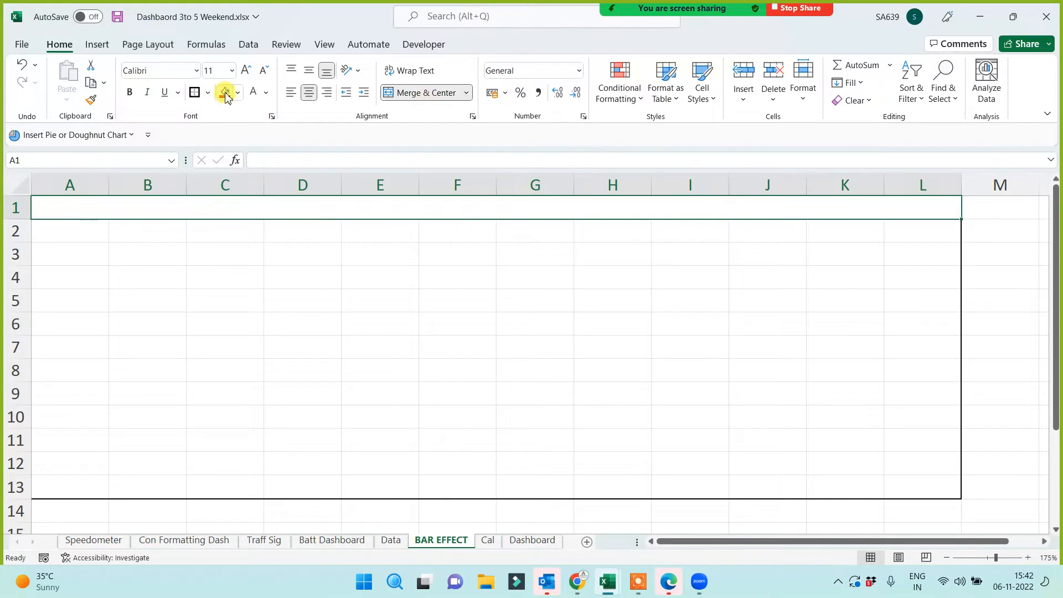
left_click(224, 93)
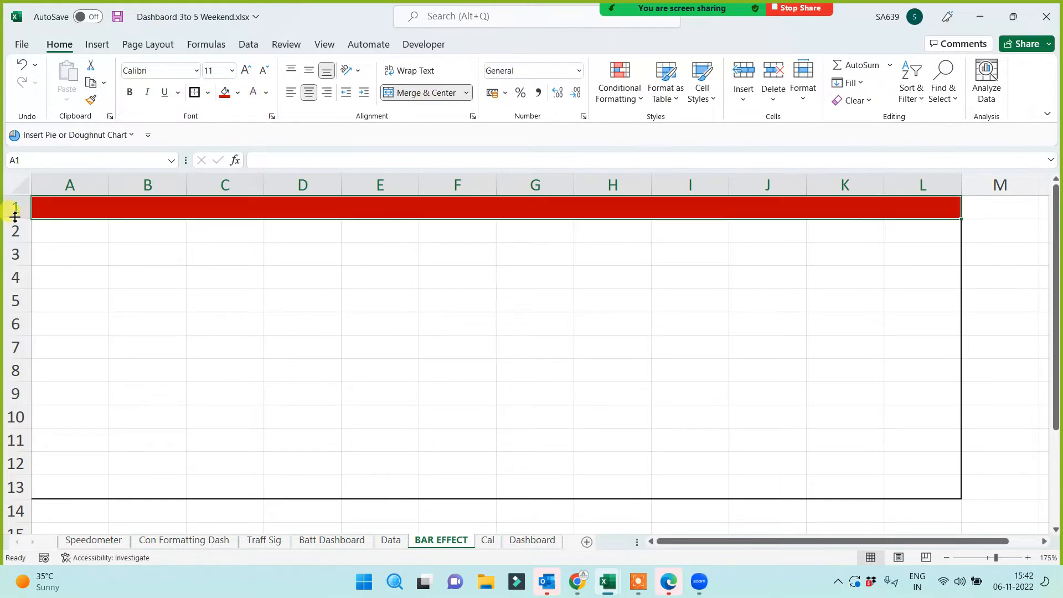
left_click_drag(15, 217, 15, 233)
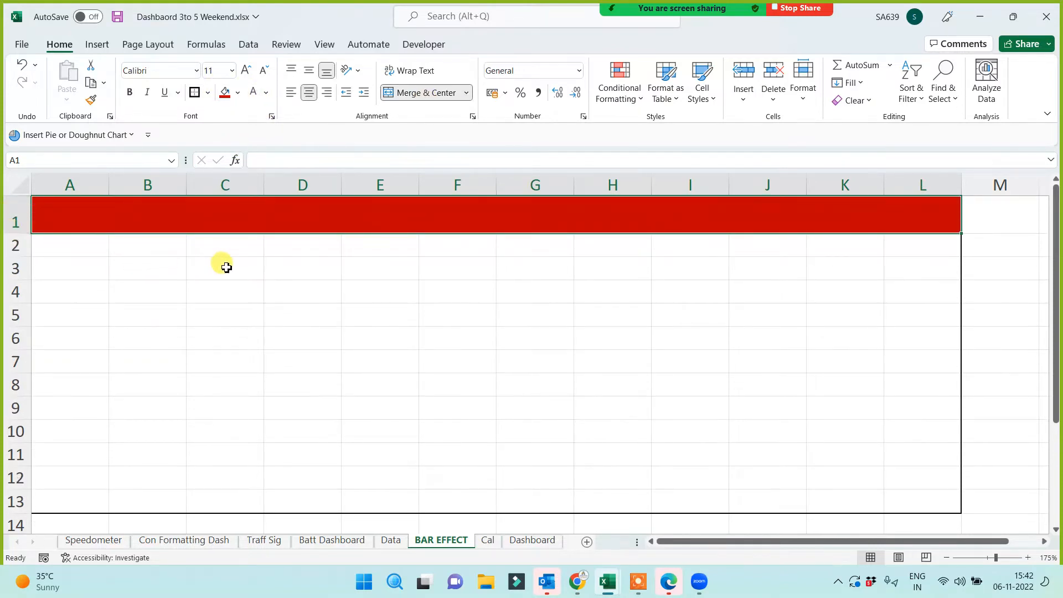
left_click(242, 287)
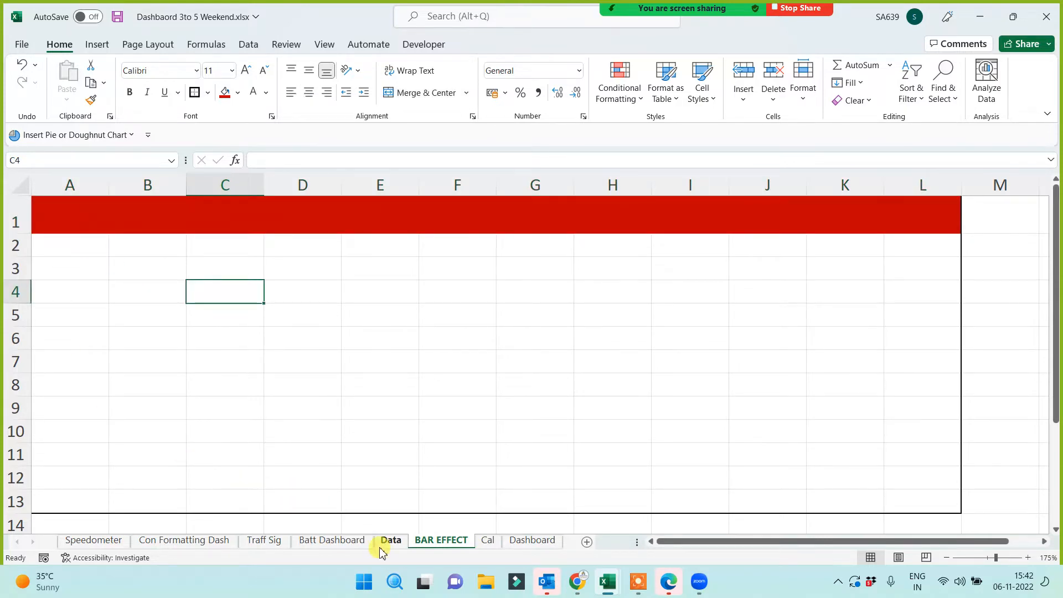
Review the Batt Dashboard sheet, the employee IDs and names in A2:B13 of Data, and the Dashboard sheet.
left_click(329, 541)
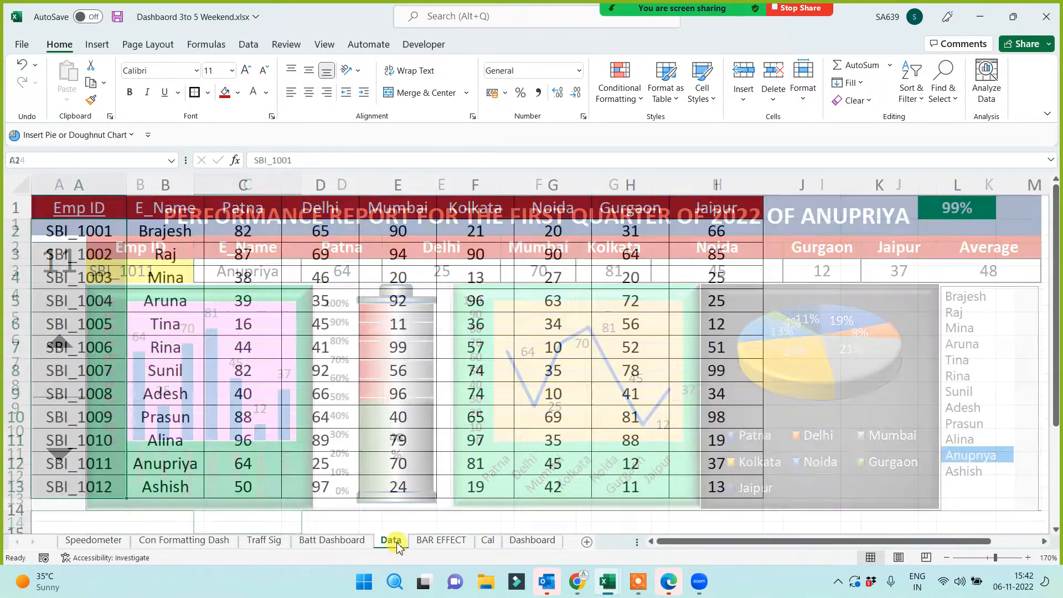
left_click(391, 541)
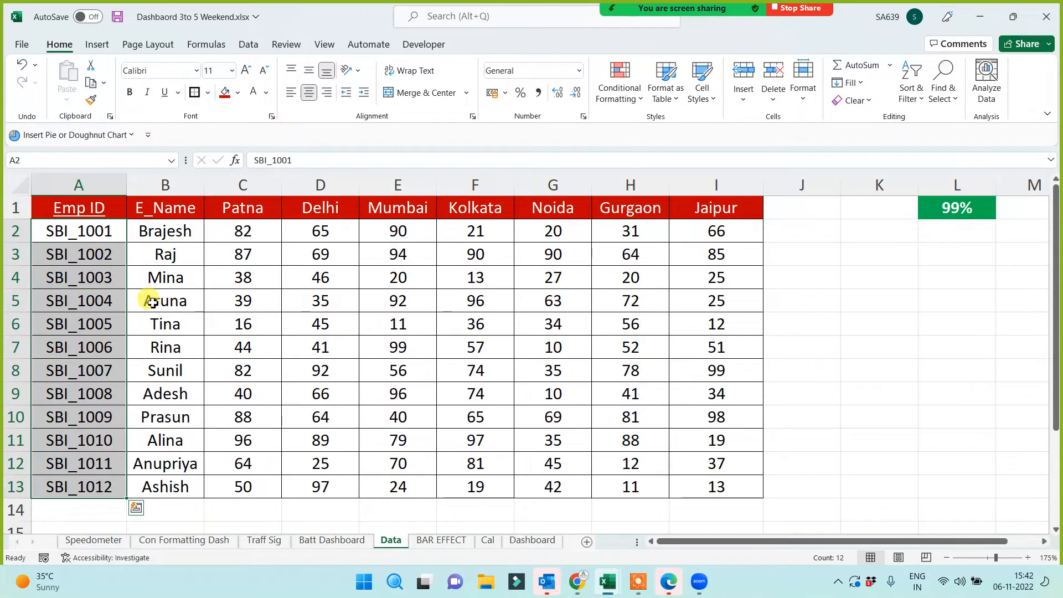
left_click_drag(166, 231, 171, 487)
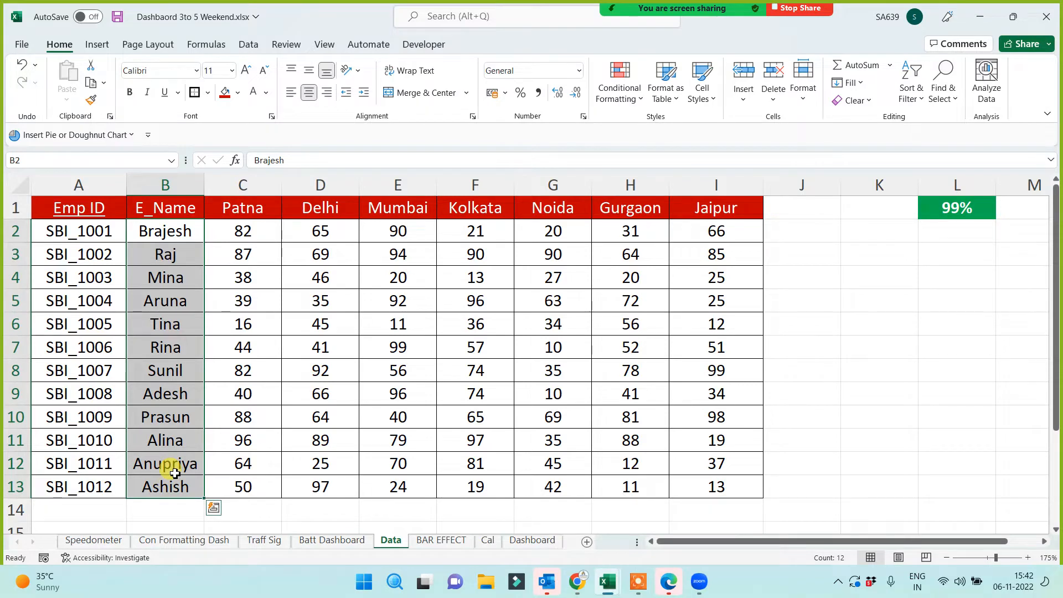
left_click(72, 231)
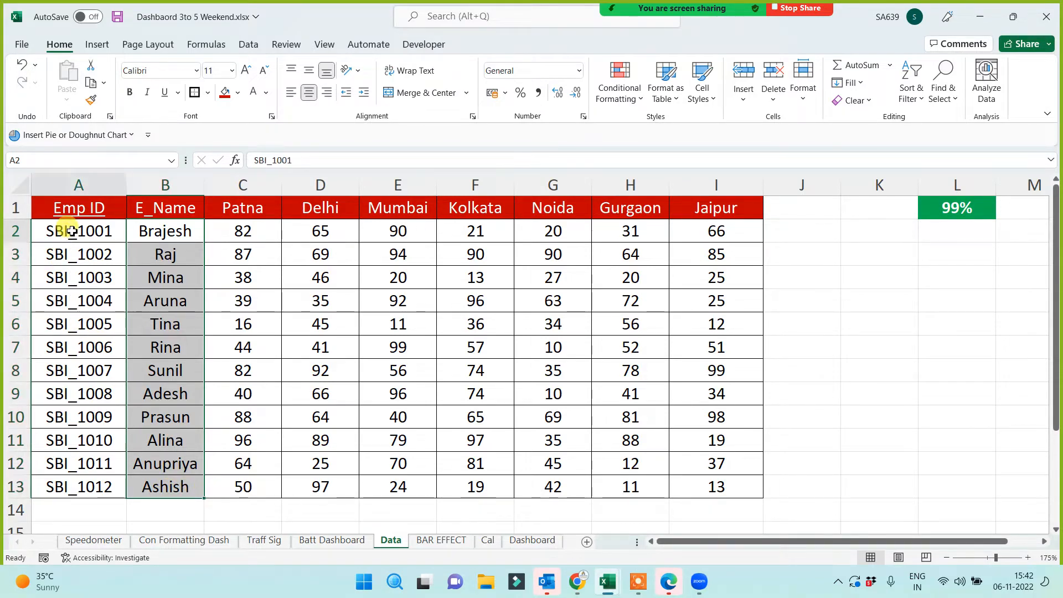
left_click_drag(72, 231, 167, 483)
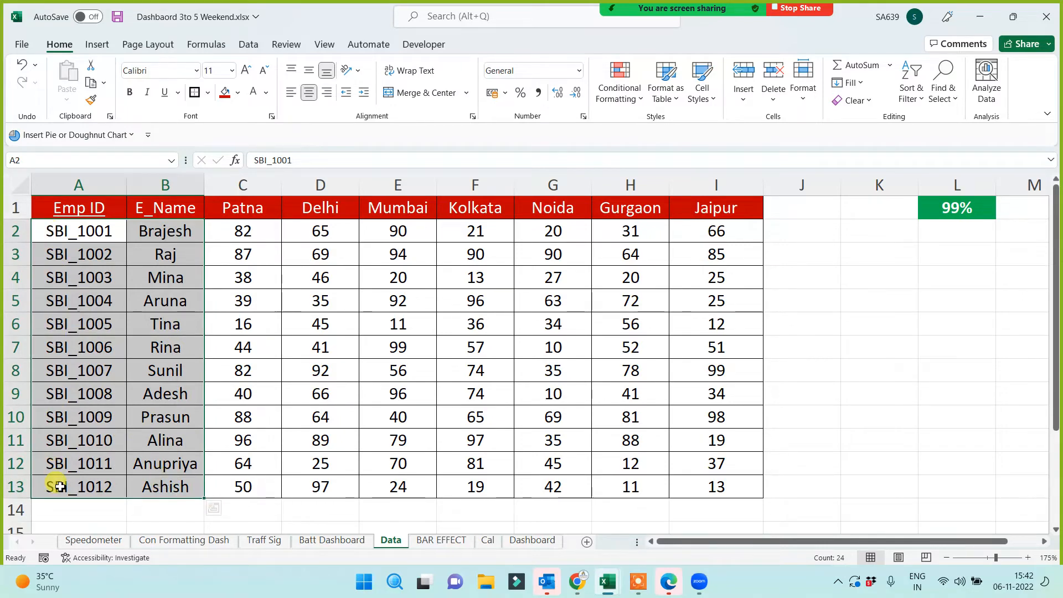
left_click(520, 543)
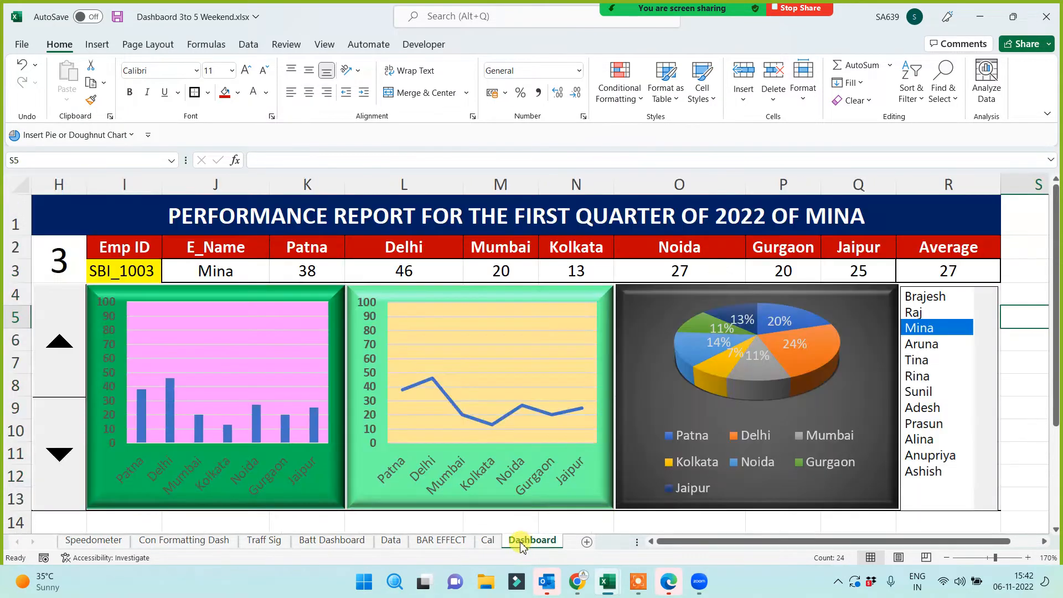
left_click(338, 542)
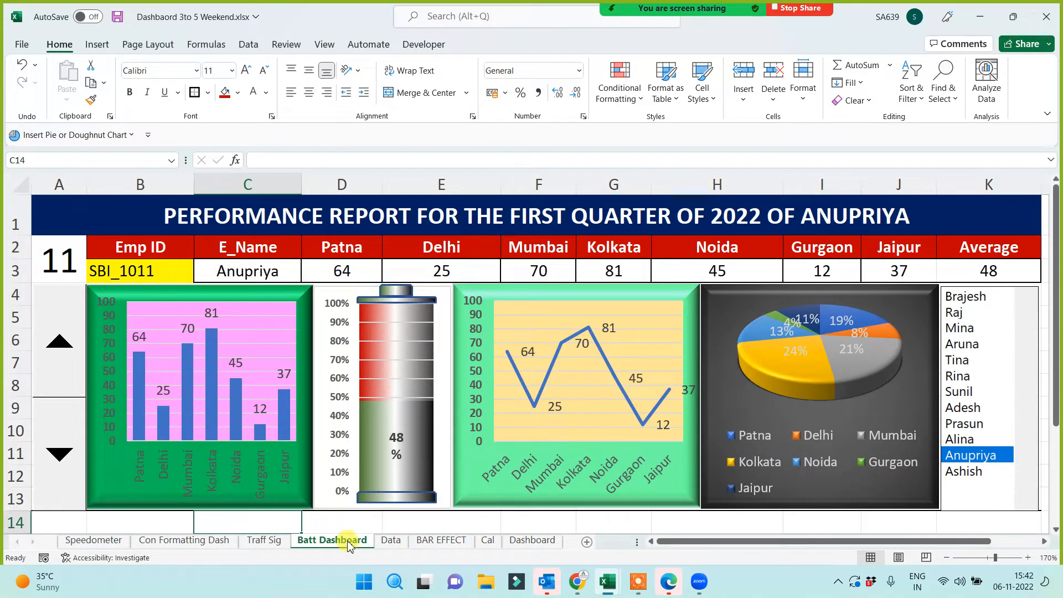
left_click(427, 541)
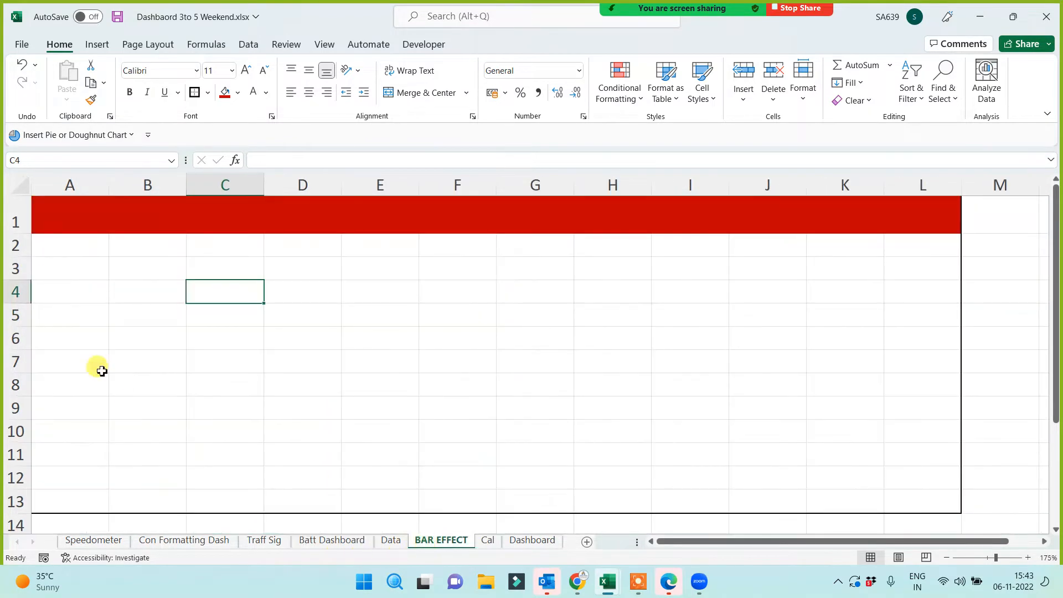
left_click_drag(66, 252, 71, 504)
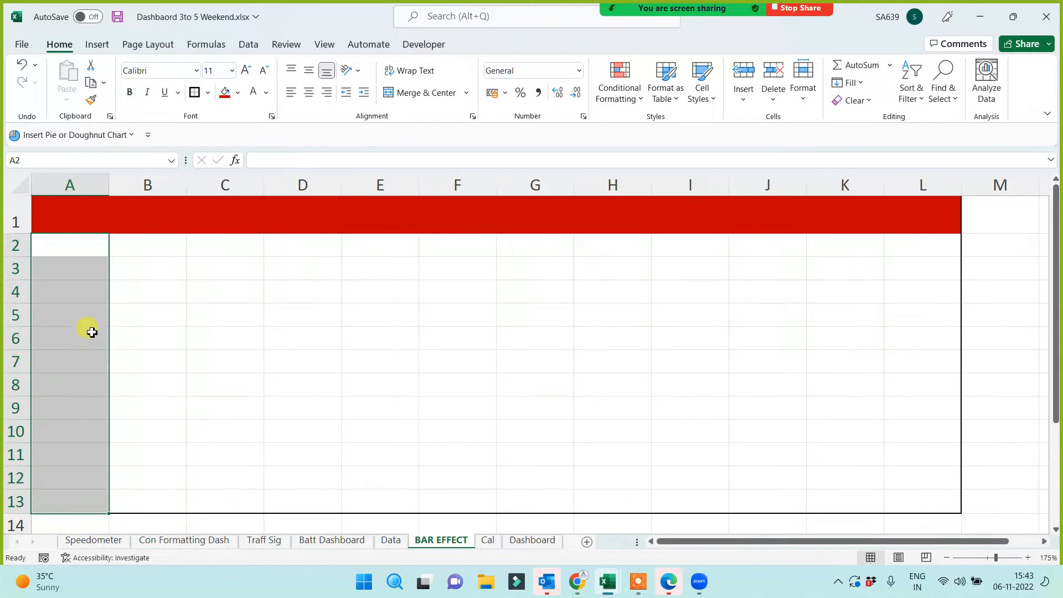
left_click(76, 255)
type("=")
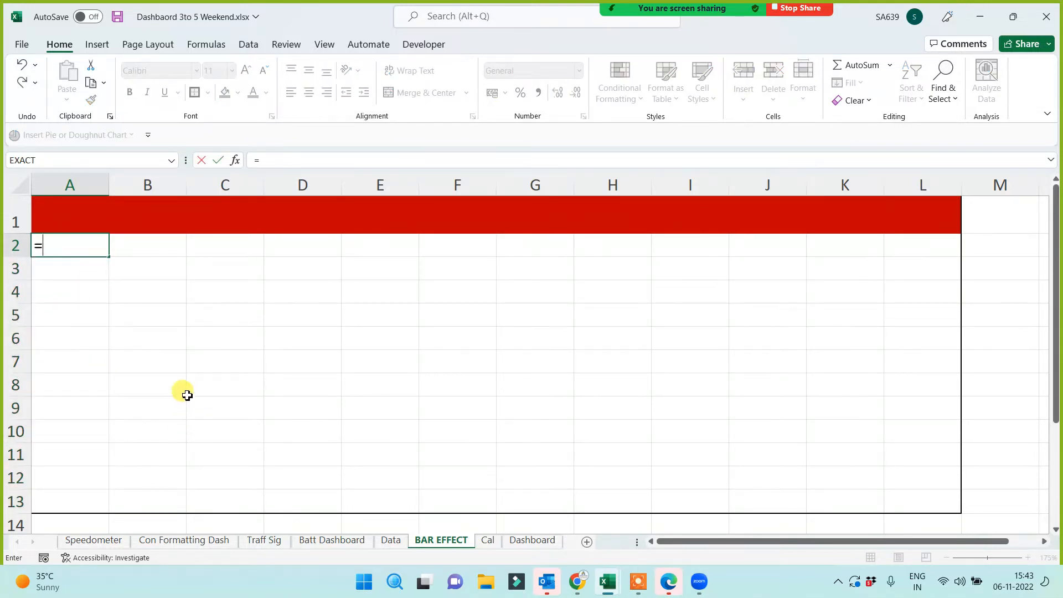
key("Escape")
Insert a row at row 5 of the BAR EFFECT sheet so the bordered frame extends to row 14.
left_click(12, 323)
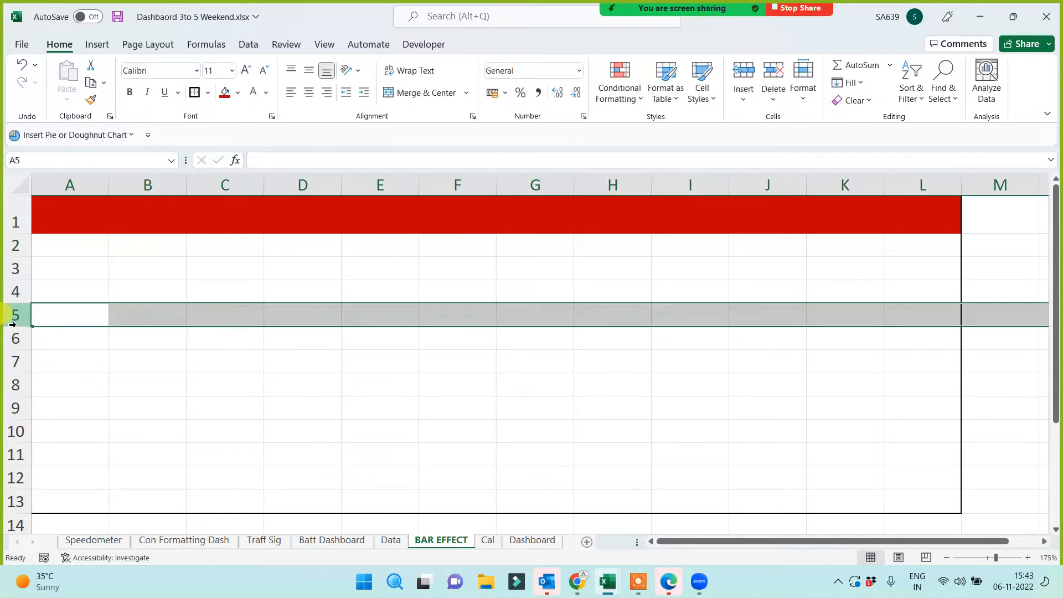
left_click(78, 363)
scroll(99, 377, "down", 1, "ctrl")
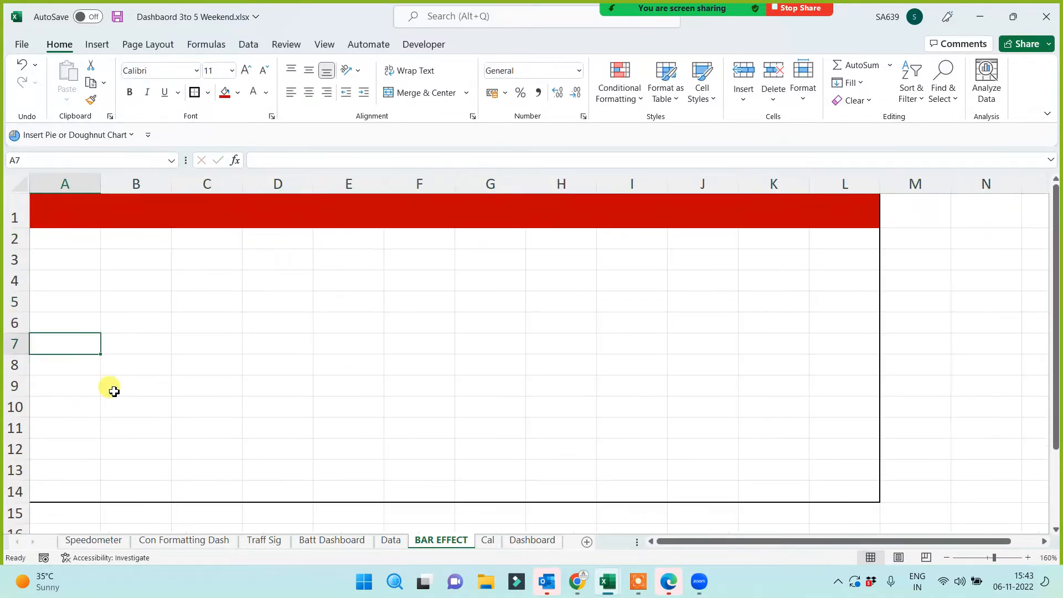
Link A2 to Data!A1 and fill the formula across to column B and down to row 14.
left_click(52, 232)
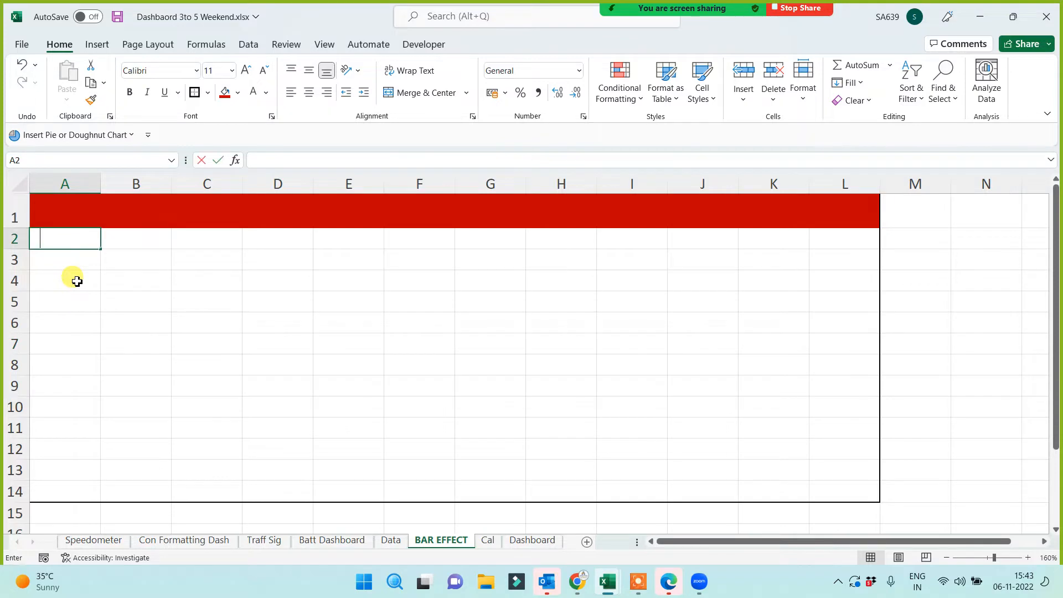
type("=")
left_click(391, 541)
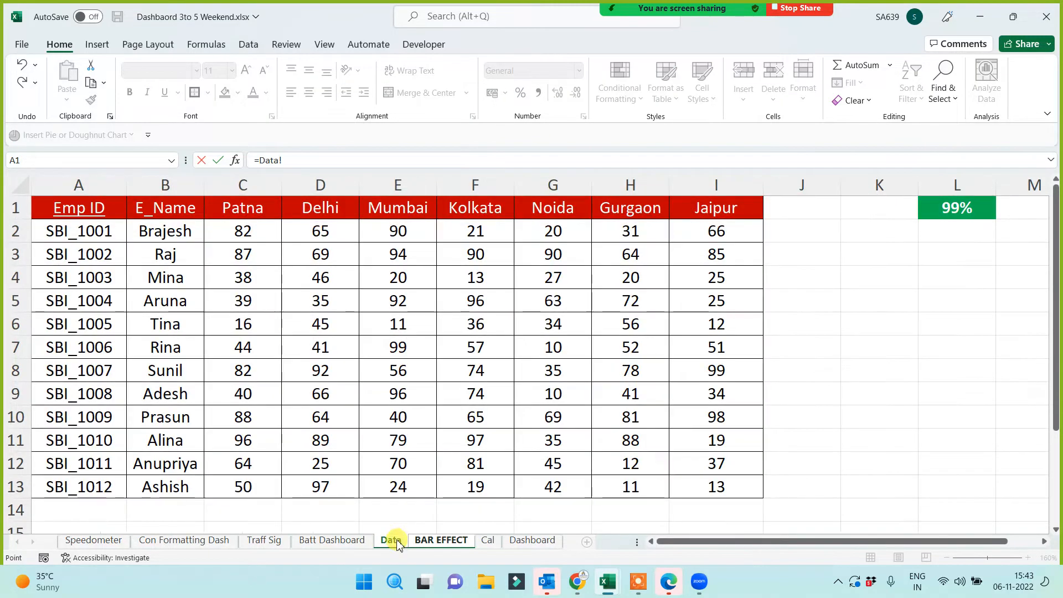
left_click(87, 206)
key("Return")
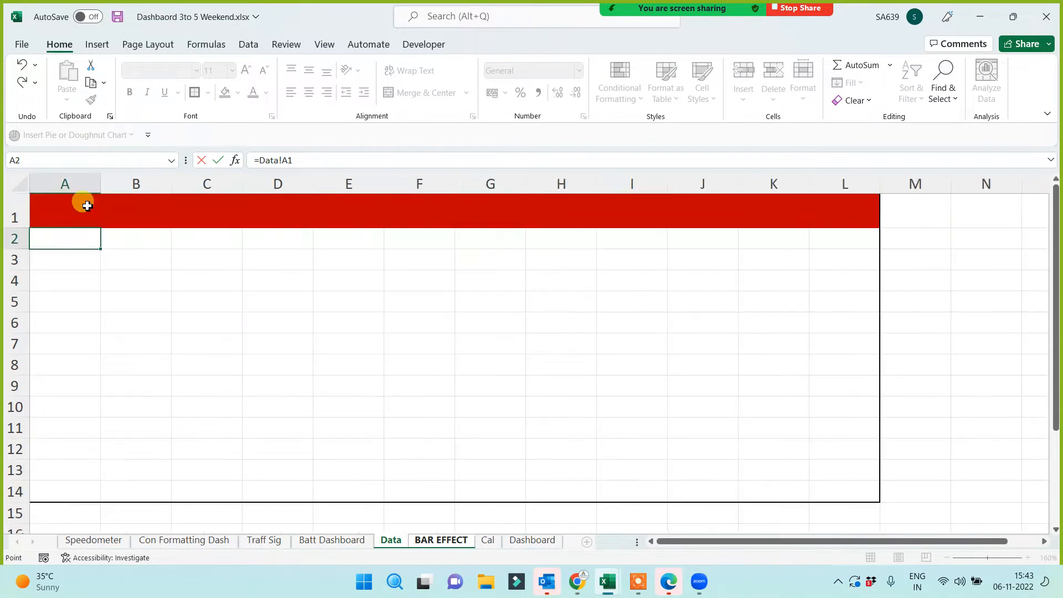
key("Up")
left_click_drag(103, 248, 171, 253)
left_click_drag(170, 412, 163, 498)
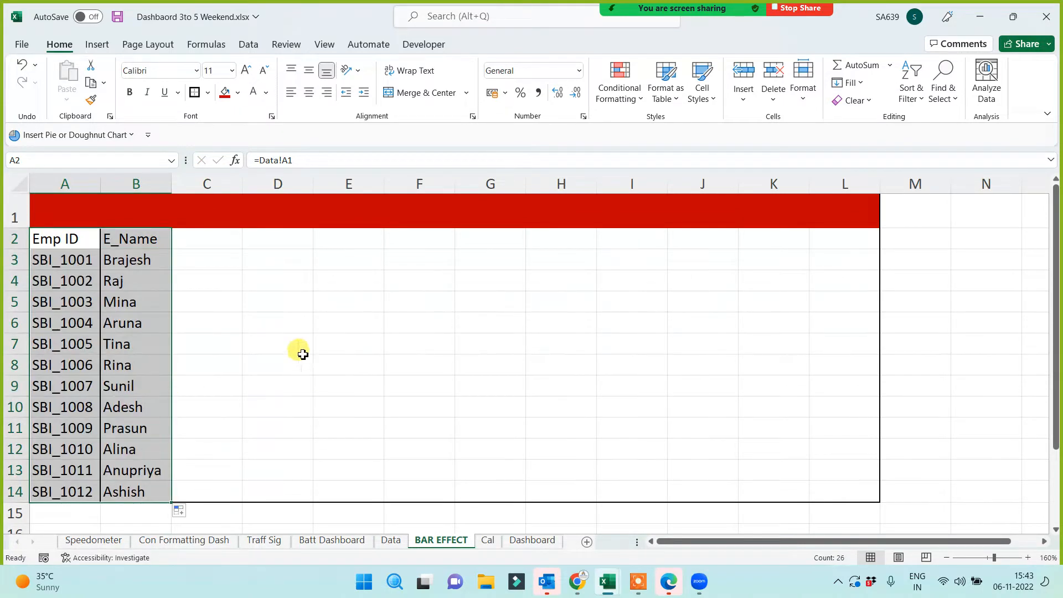
Apply all borders to A2:B14 and fill the header cells A2:B2 with green.
left_click(208, 95)
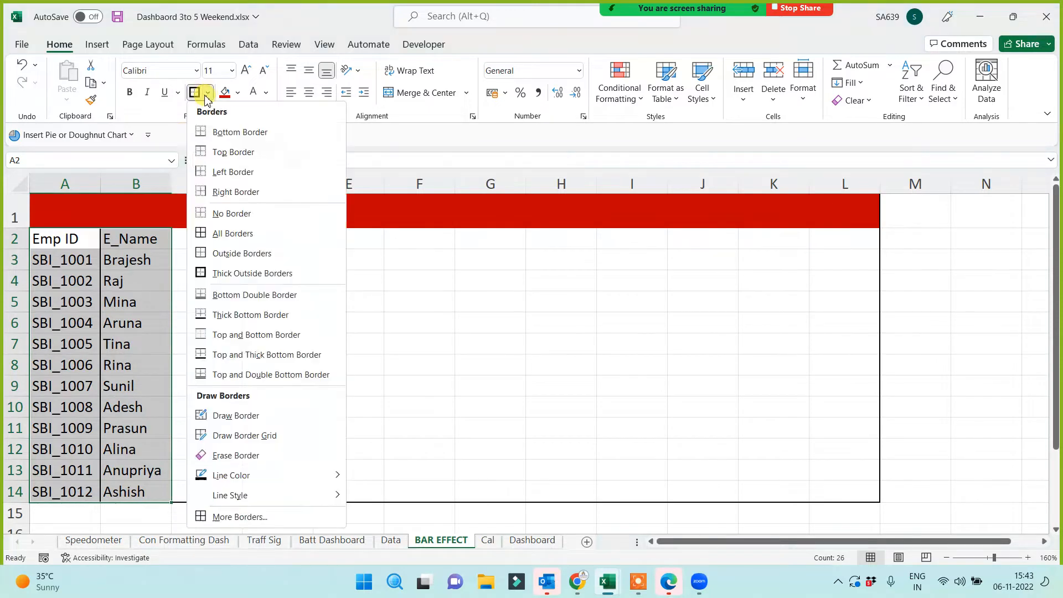
left_click(205, 234)
left_click(275, 346)
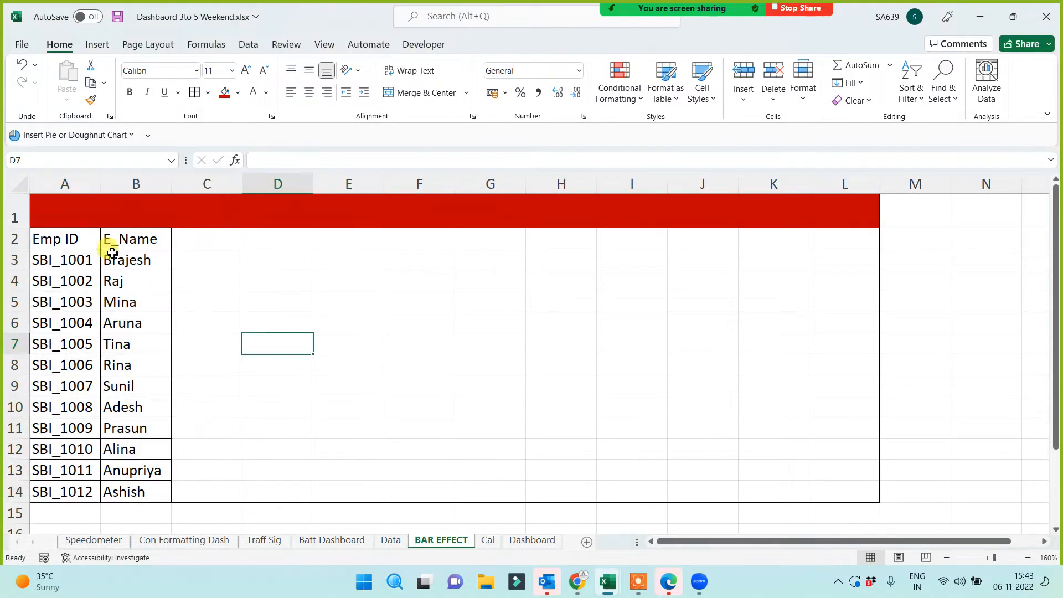
left_click_drag(99, 240, 142, 238)
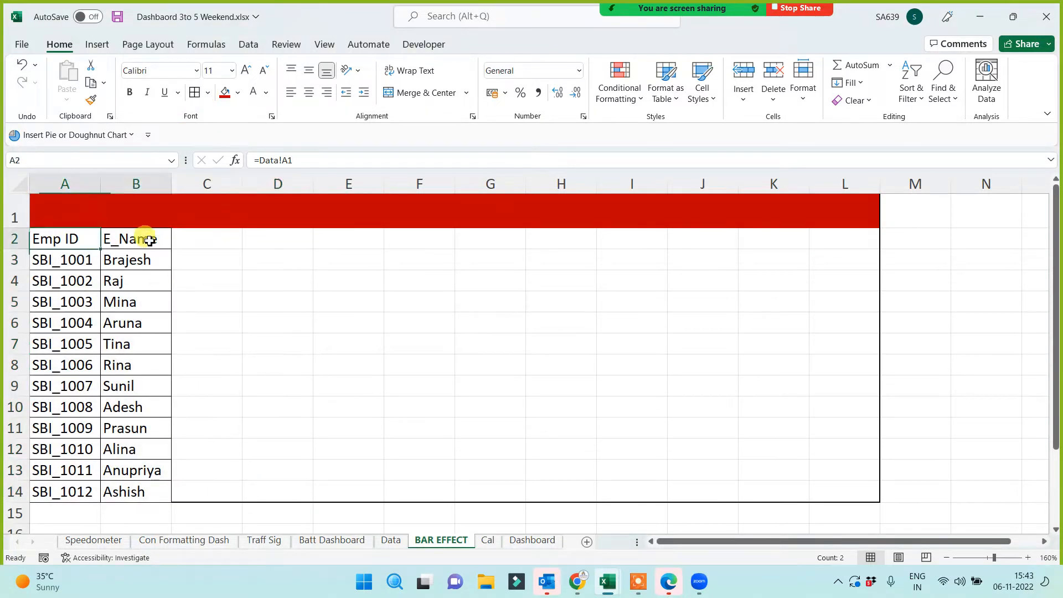
left_click(237, 103)
left_click(240, 258)
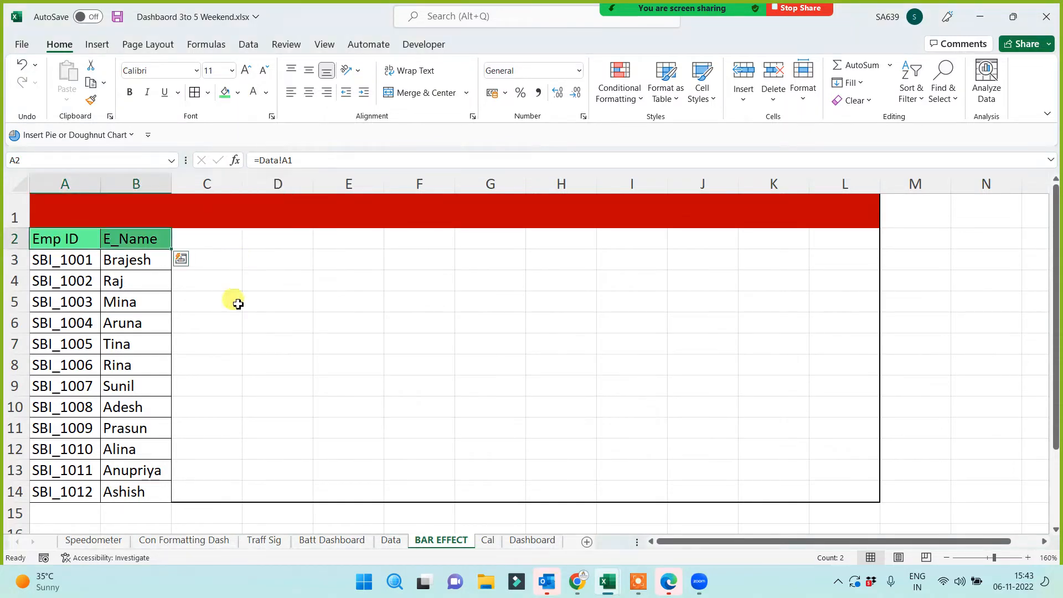
left_click(238, 306)
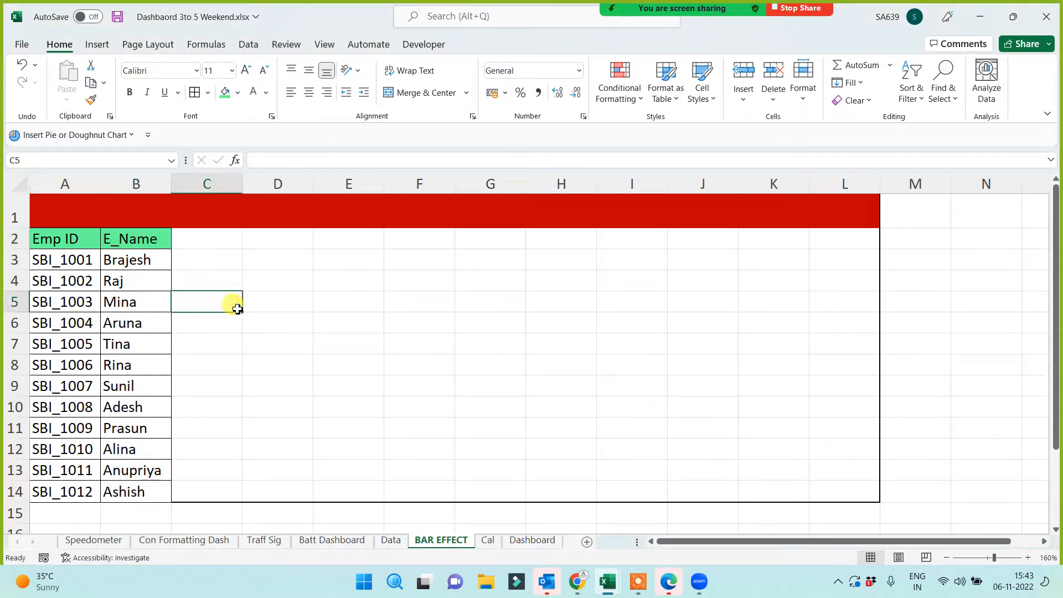
Review the city headers in C1:I1 of the Data sheet, then return to C2 on the BAR EFFECT sheet.
left_click(216, 247)
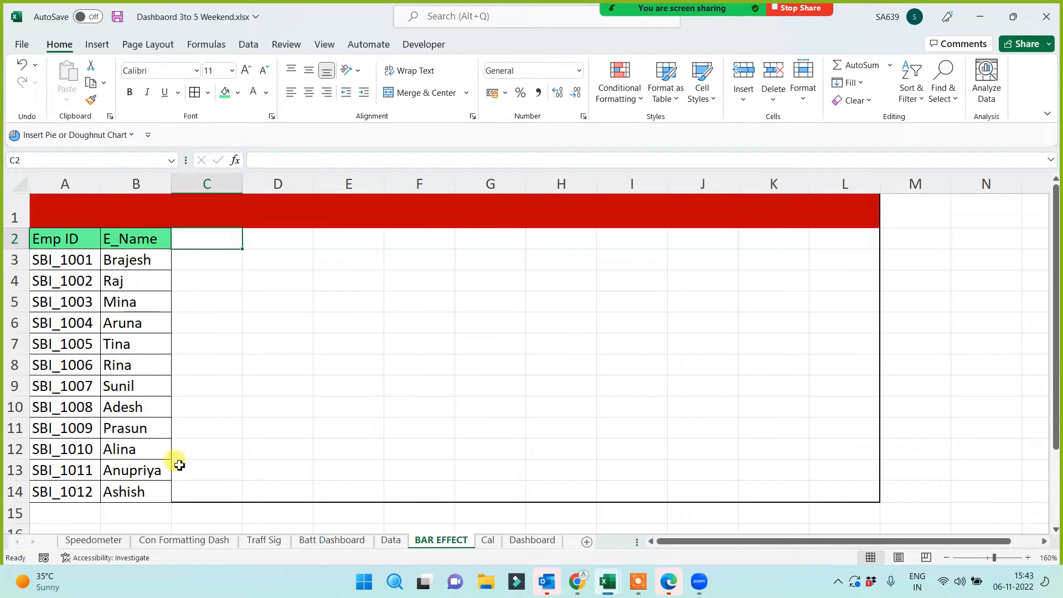
left_click(391, 540)
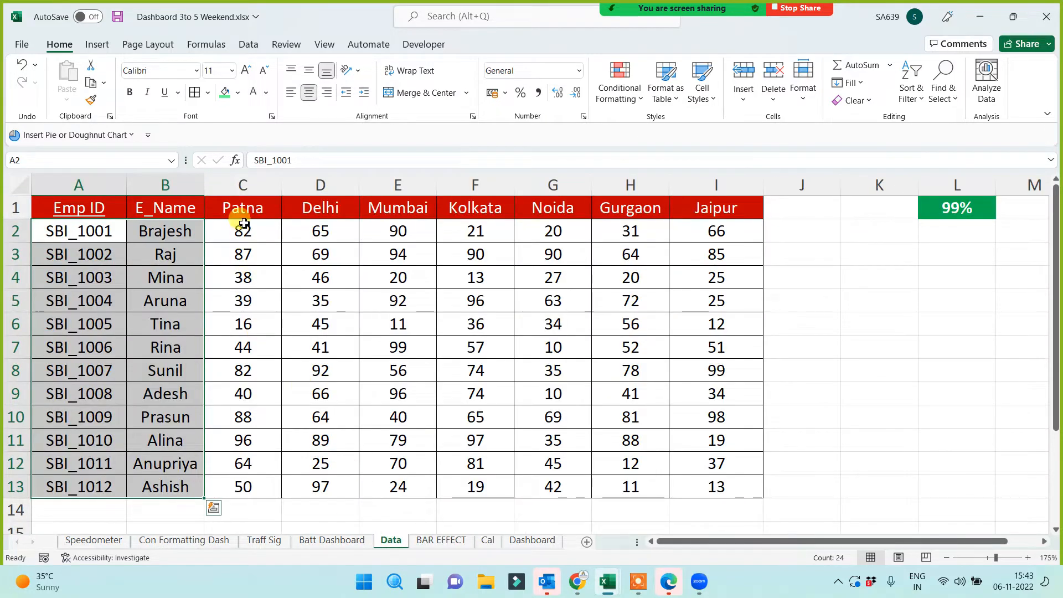
left_click(270, 212)
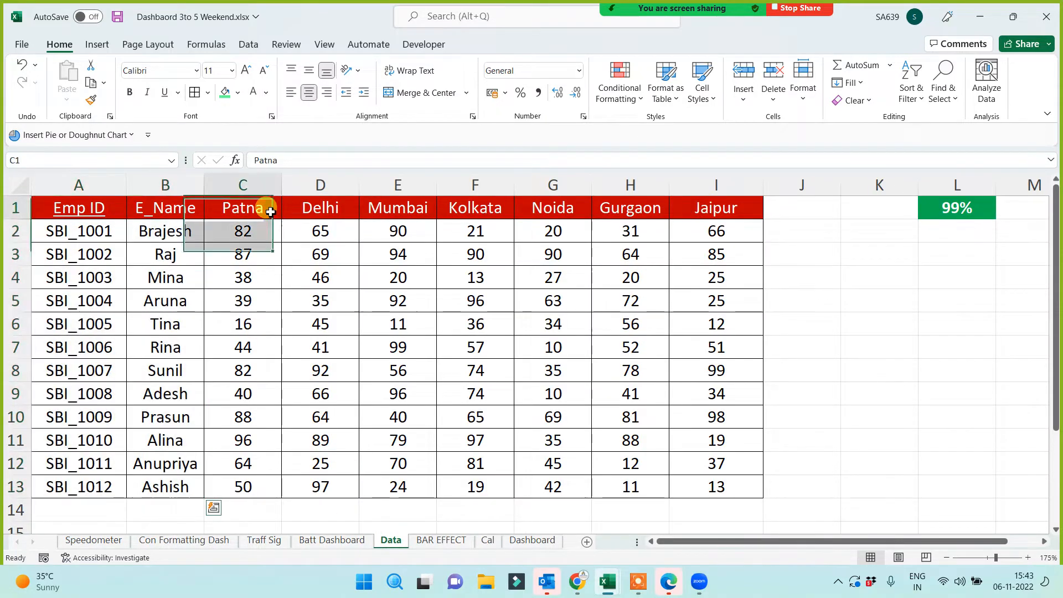
left_click(336, 211)
left_click(407, 208)
left_click(482, 206)
left_click(571, 219)
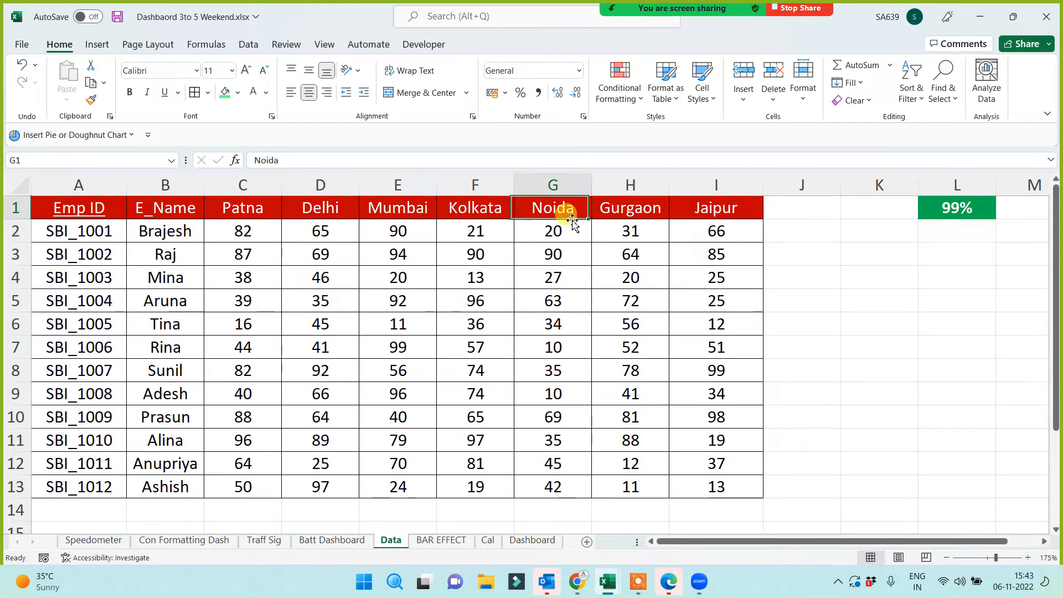
left_click(631, 210)
left_click(719, 216)
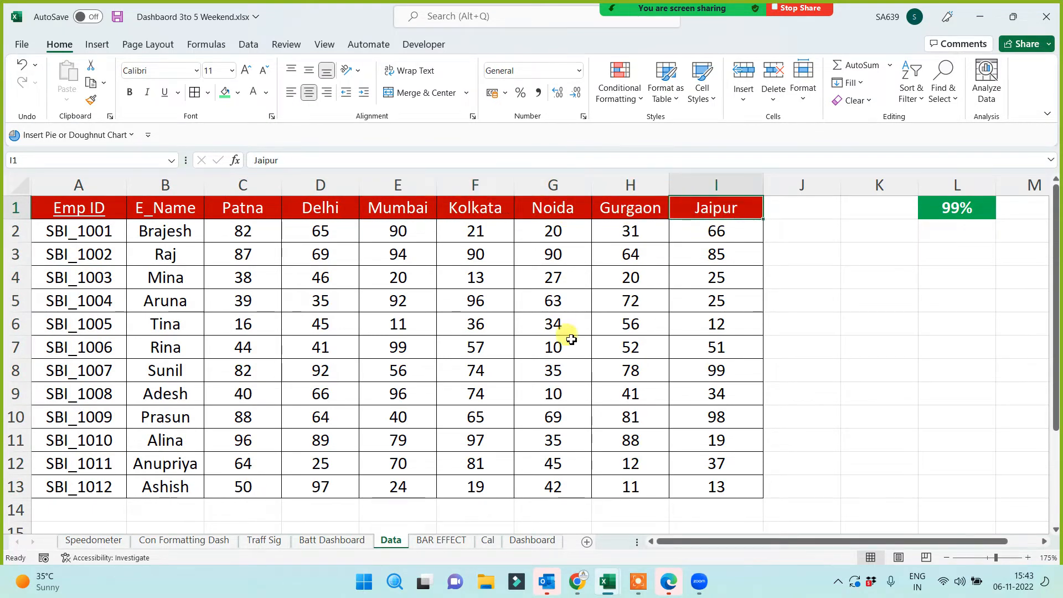
left_click(332, 541)
left_click(442, 541)
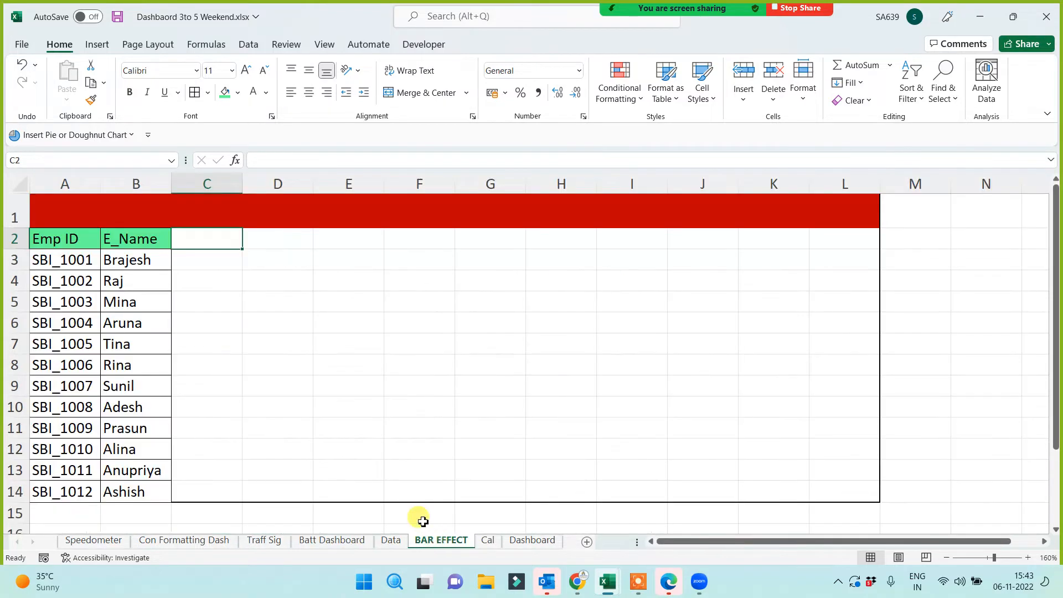
left_click(271, 341)
left_click(214, 244)
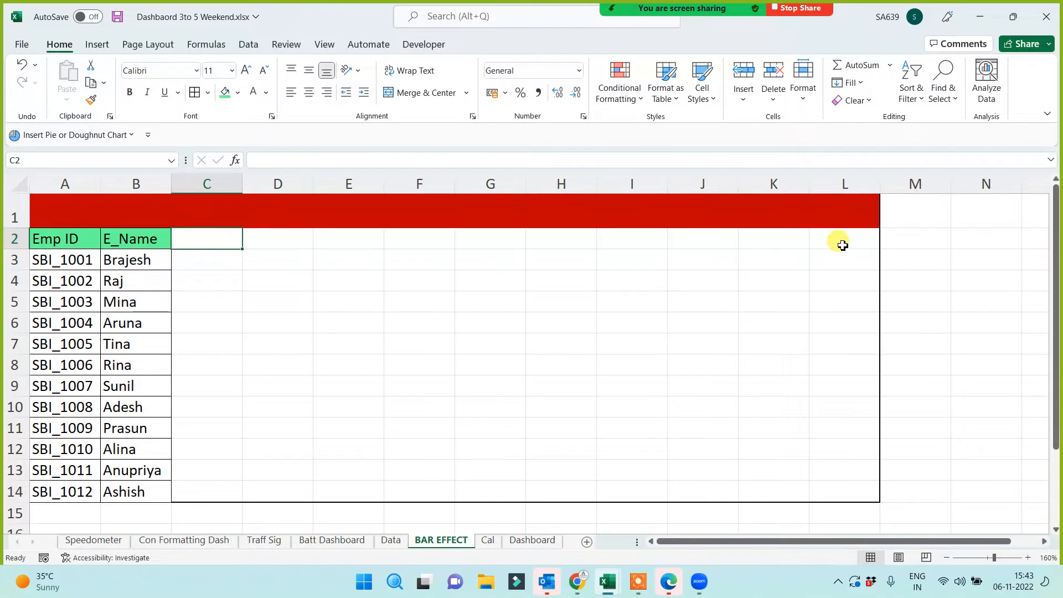
Merge and center L2:L4, enter 1 as the index number, and format it middle-aligned at font size 26.
left_click_drag(843, 245, 840, 275)
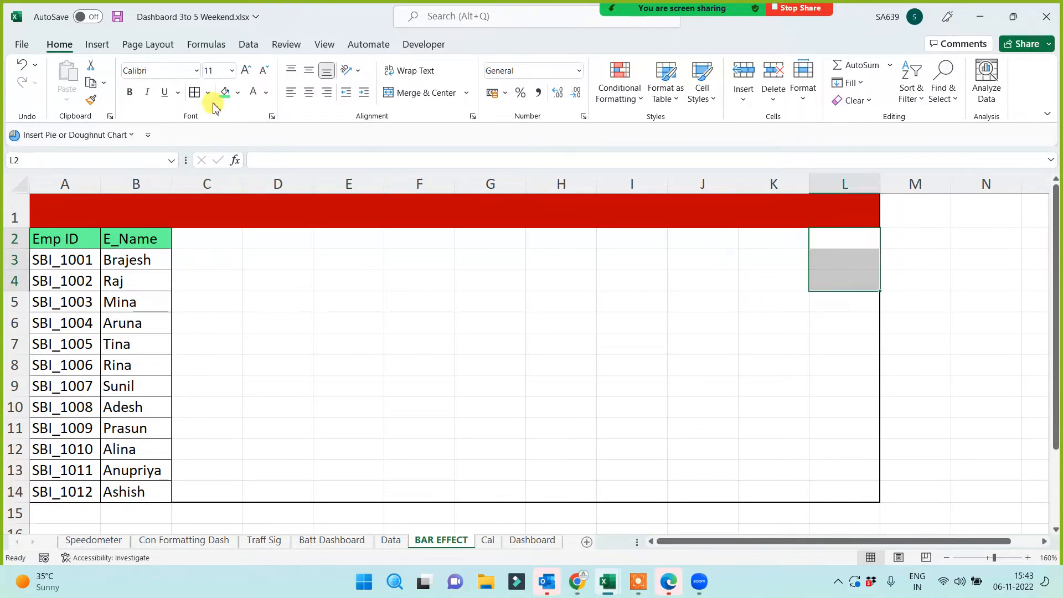
left_click(408, 92)
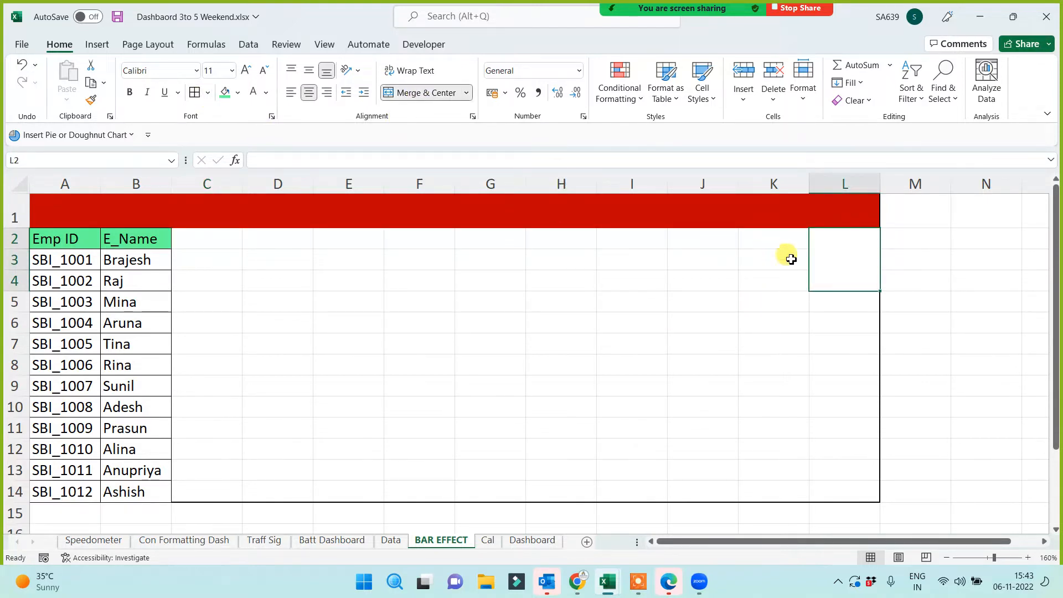
type("1")
left_click(771, 339)
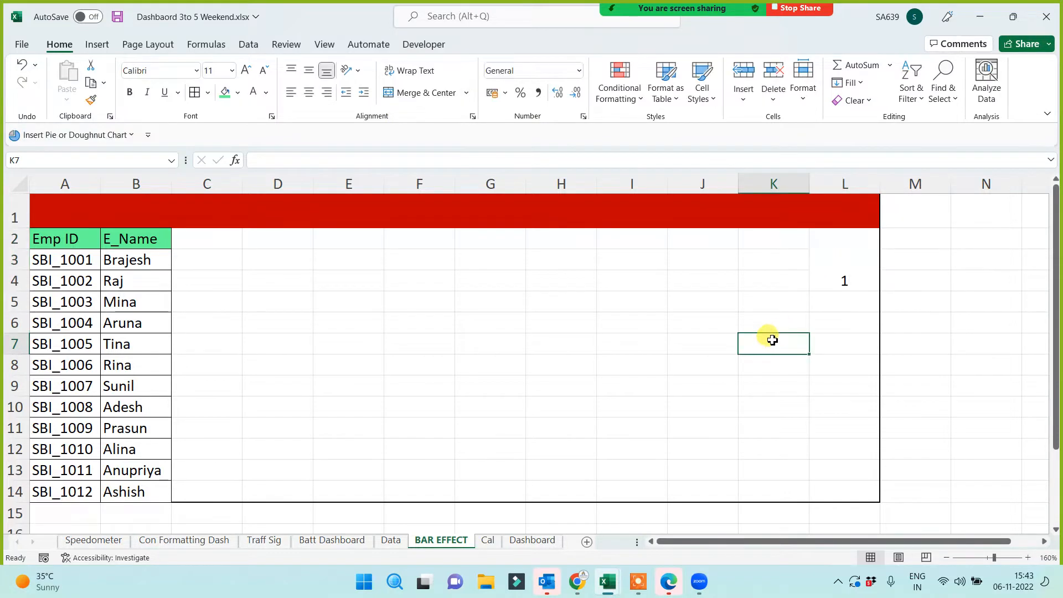
left_click(820, 272)
left_click(309, 72)
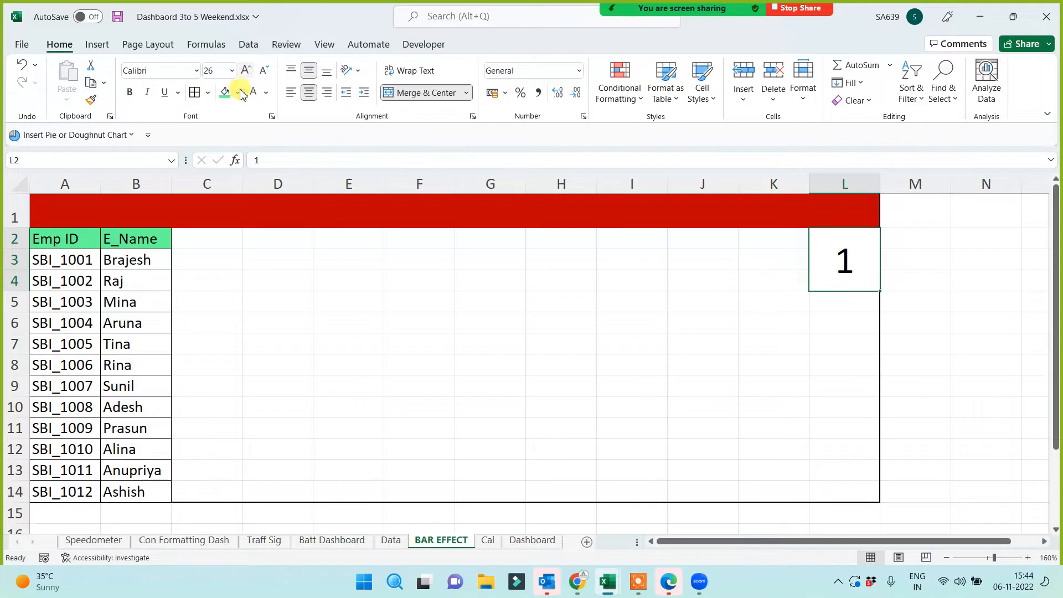
left_click(199, 329)
Start a CHOOSE formula in C2 with the absolute reference $L$2 as its index number.
left_click(209, 237)
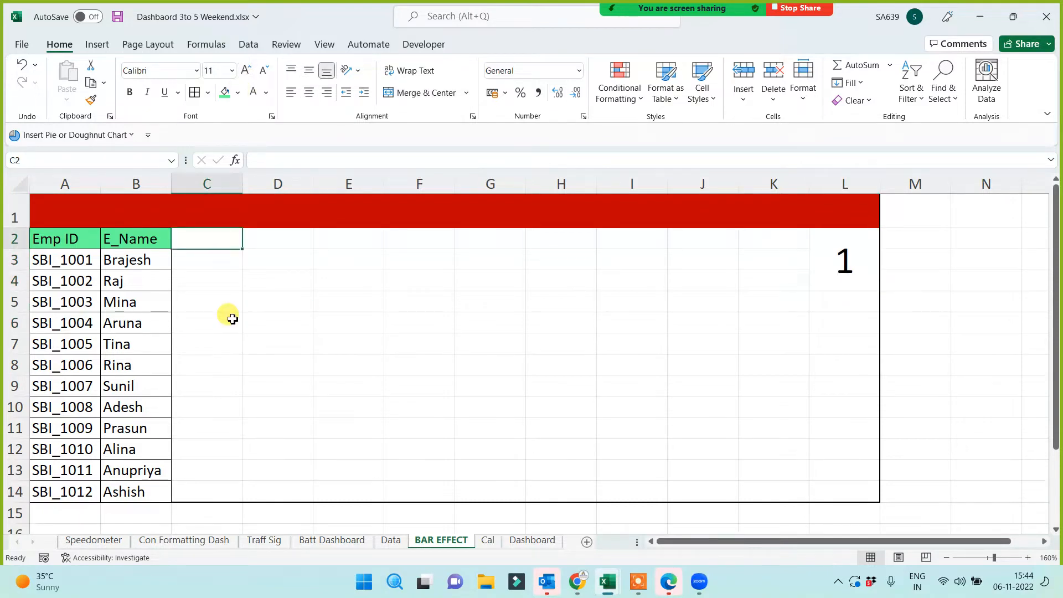
left_click_drag(206, 264, 198, 477)
left_click(206, 242)
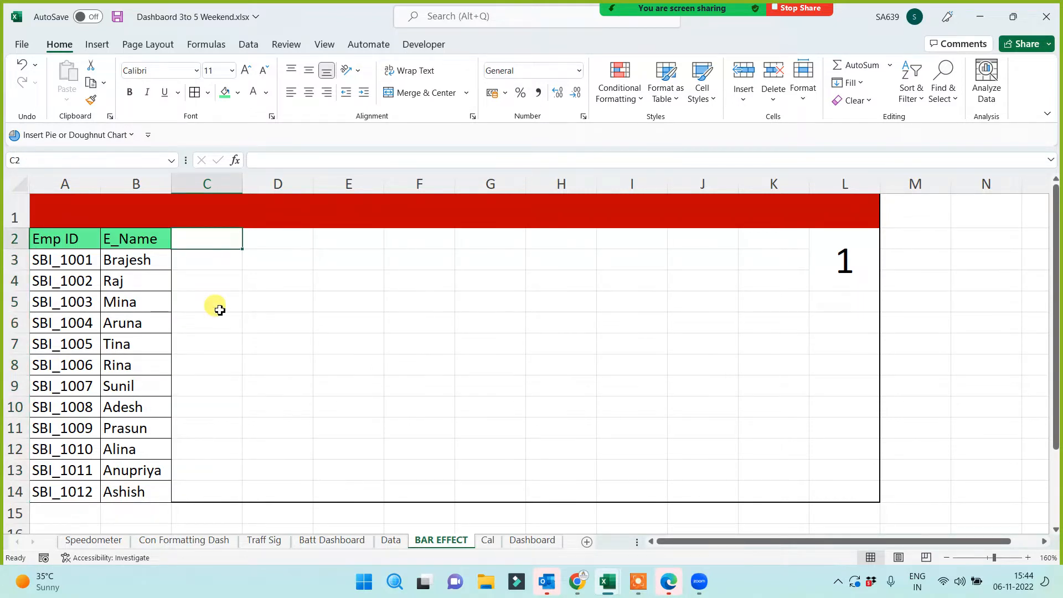
type("=CHOOSE(")
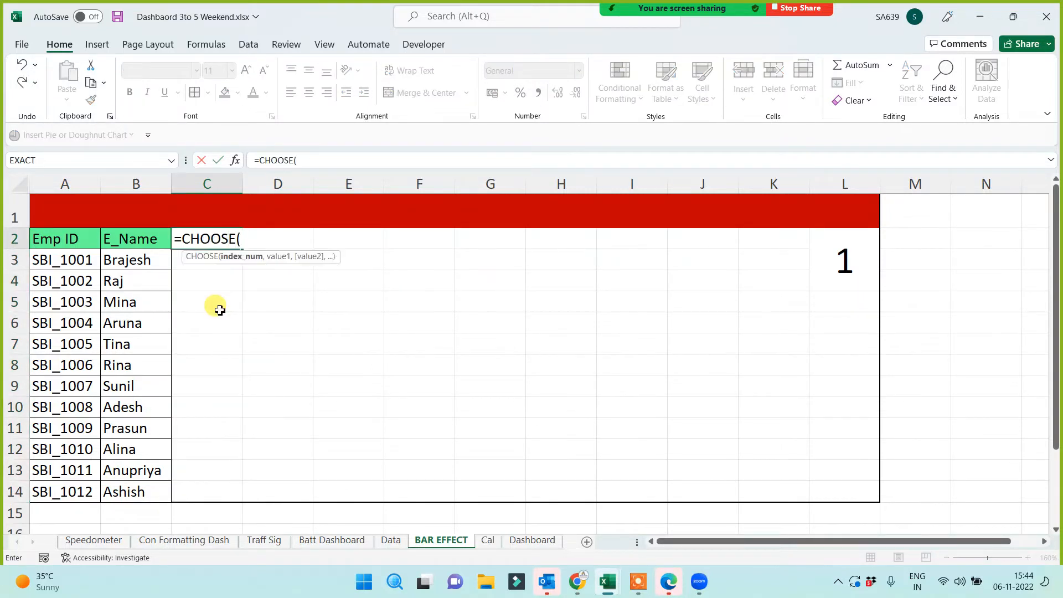
left_click(836, 267)
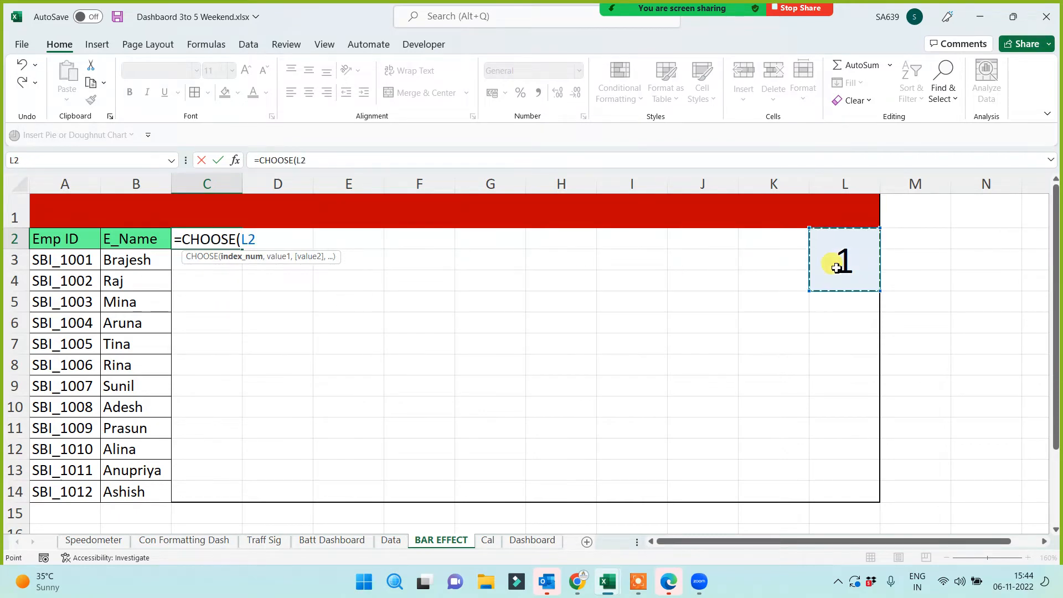
key("F4")
type(",")
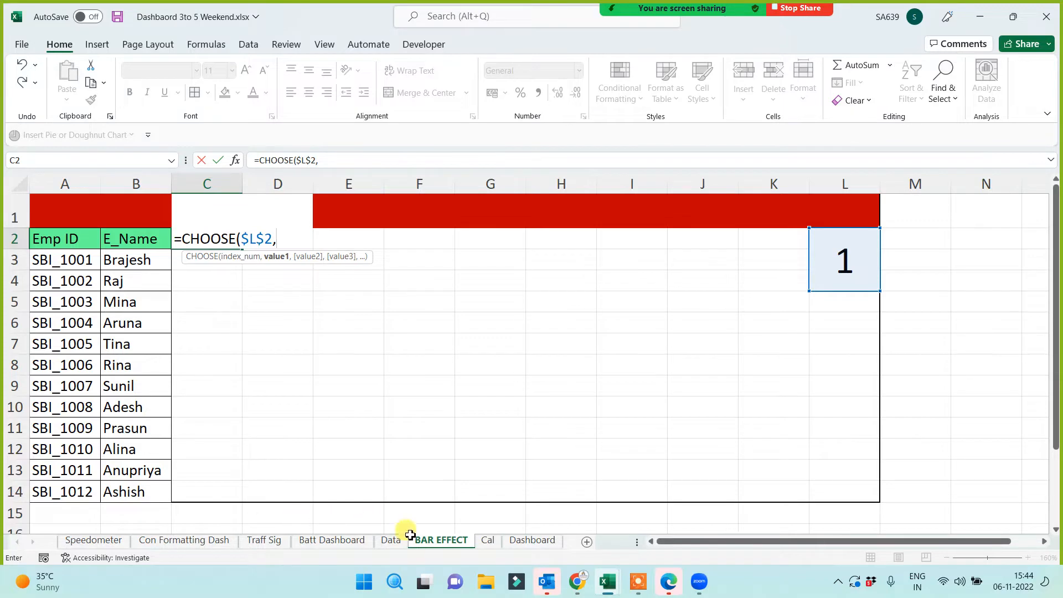
Complete the CHOOSE formula in C2 with the Data sheet's city headers C1, D1, E1, F1, G1, H1 and I1 as its values.
left_click(392, 541)
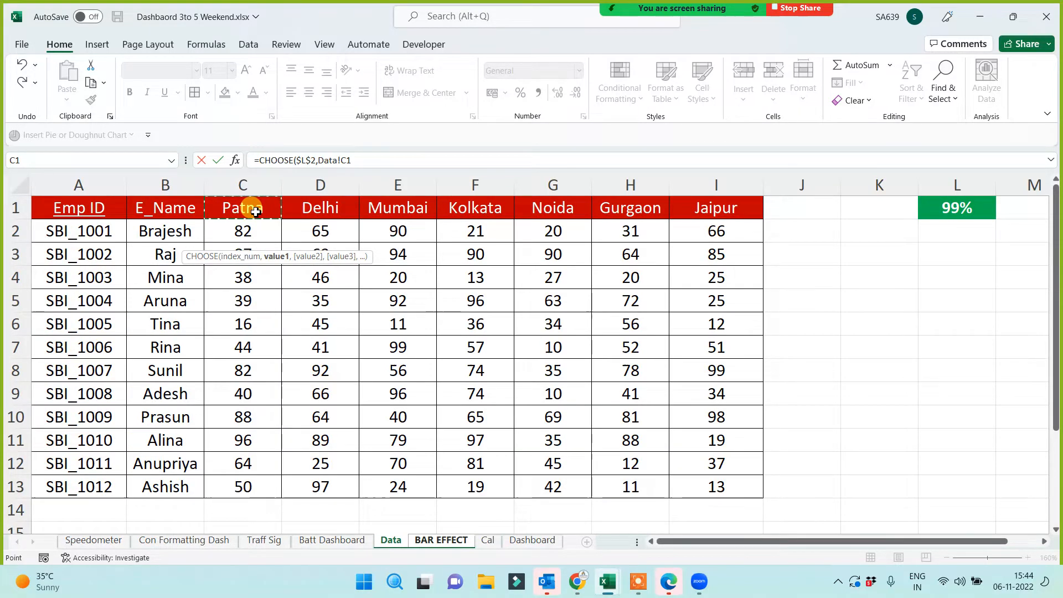
type(",")
left_click(332, 208)
type(",Data!D1,")
left_click(394, 208)
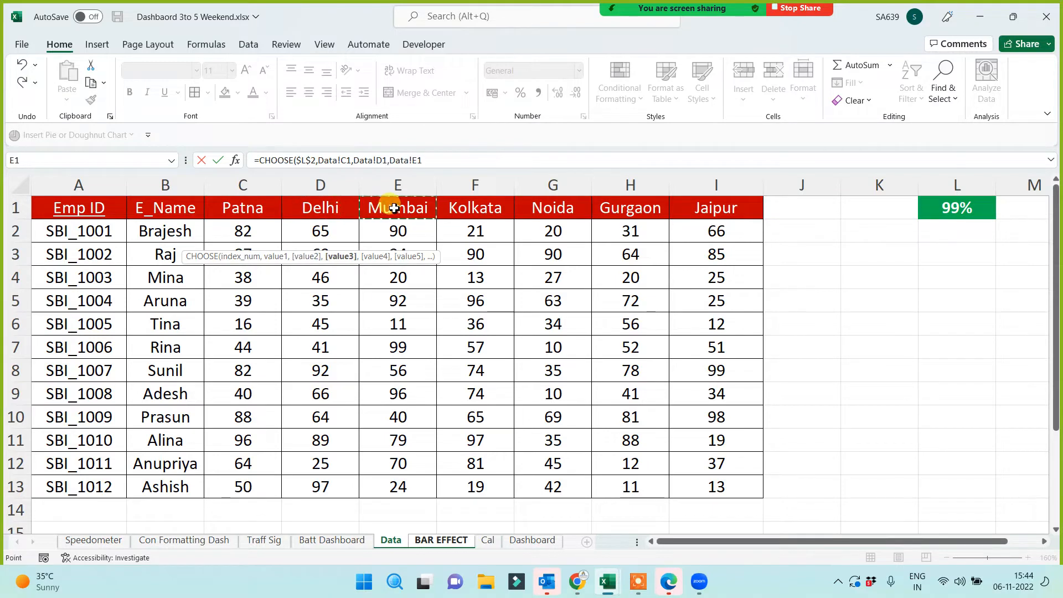
type(",")
left_click(480, 210)
type(",Data!F1")
left_click(545, 209)
type(",Data!F1,Data!G1")
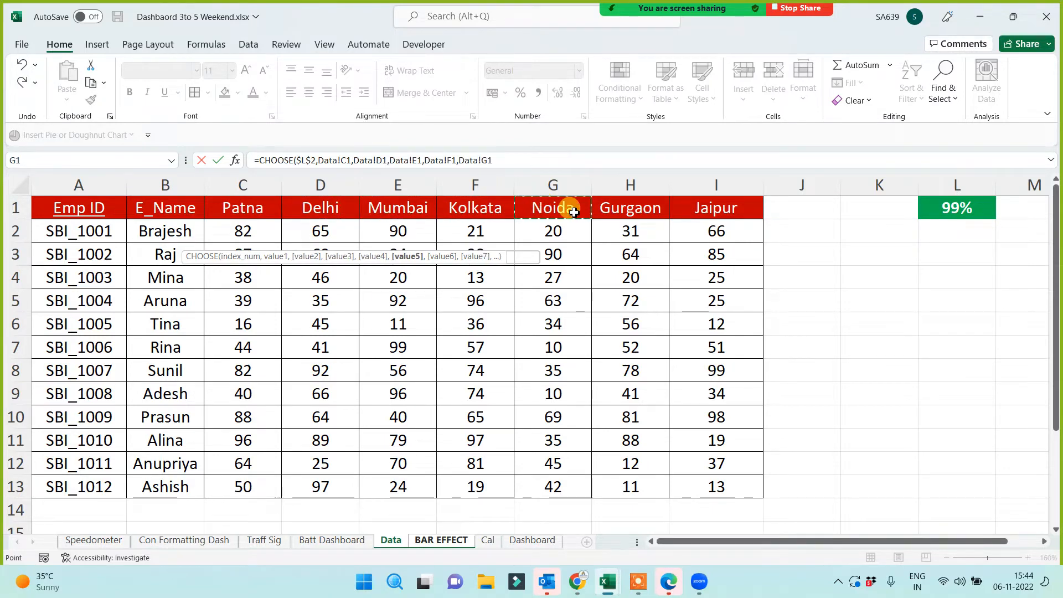
left_click(616, 208)
type(",Data!H1,Data!I1")
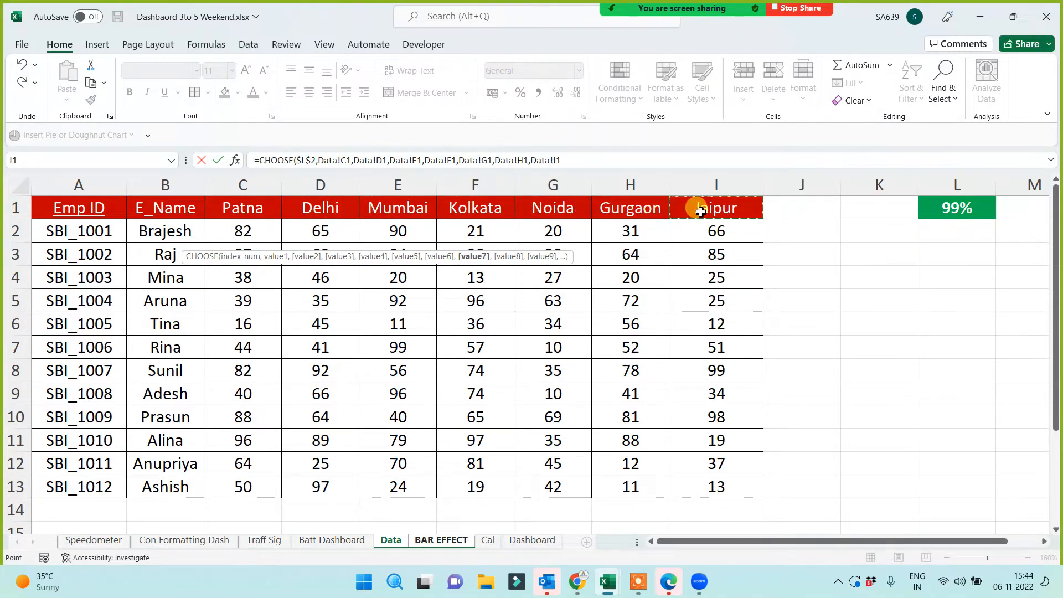
type(")")
key("Return")
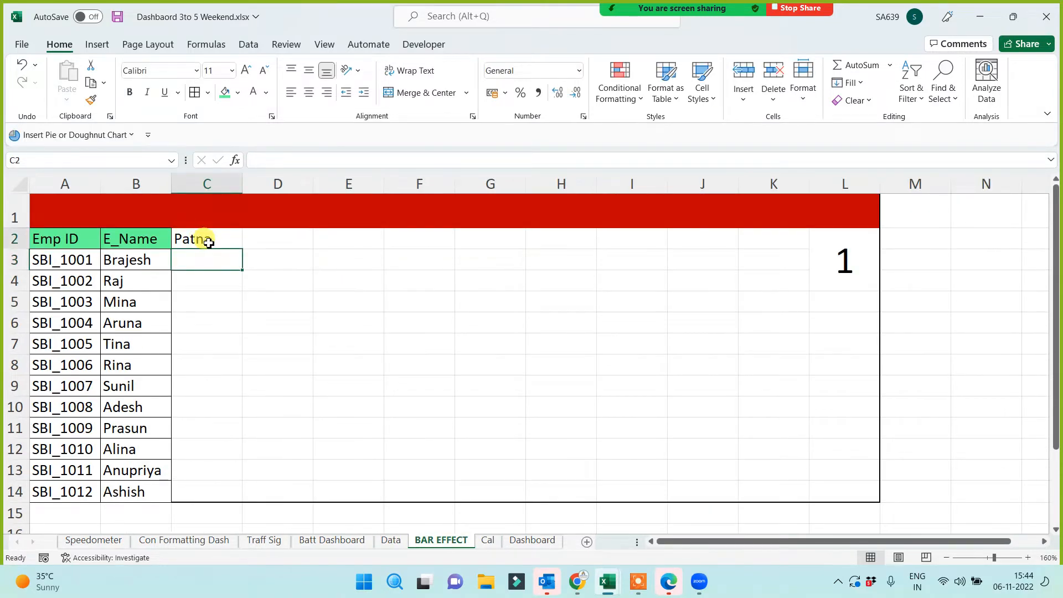
Fill the CHOOSE formula from C2 down to C14 and center the column's contents horizontally.
left_click(208, 243)
left_click_drag(242, 249, 205, 499)
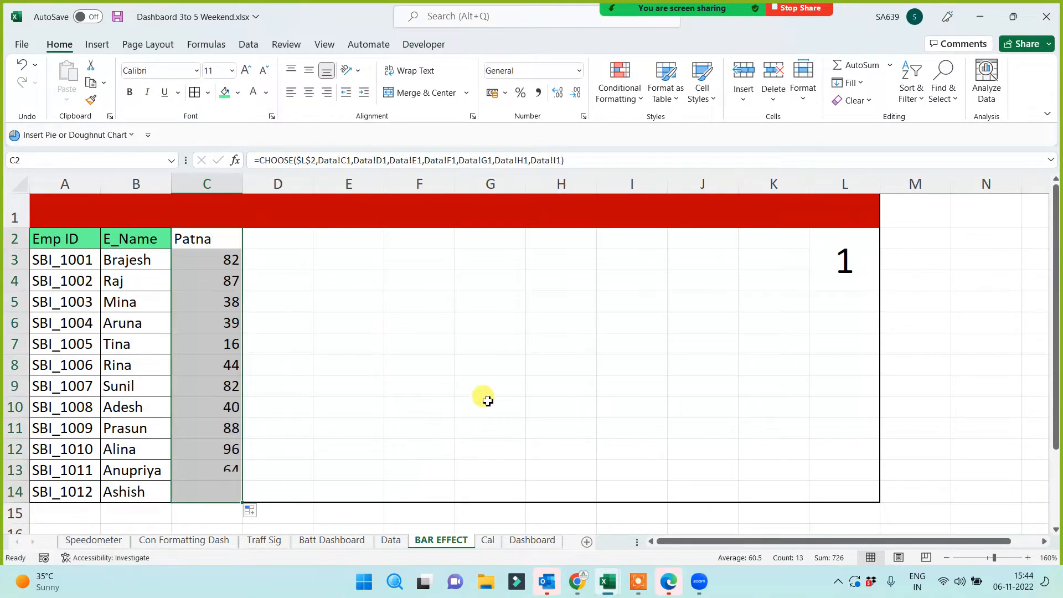
left_click(310, 92)
Copy the formatting of B2:B14 onto C2:C14 with Format Painter and center the city column's contents.
left_click_drag(72, 241, 135, 427)
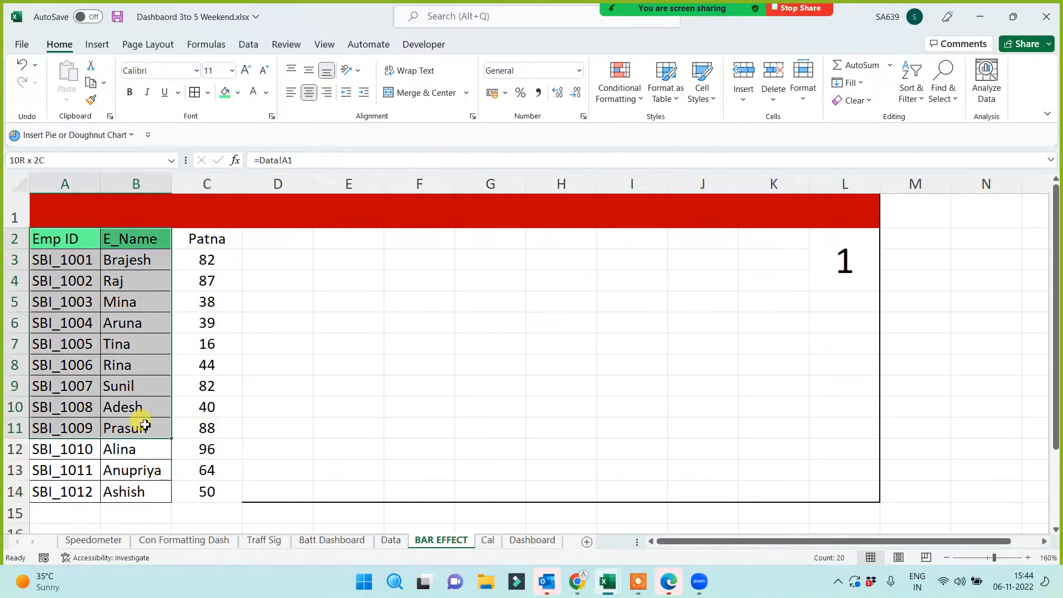
left_click_drag(131, 234, 119, 492)
left_click(91, 100)
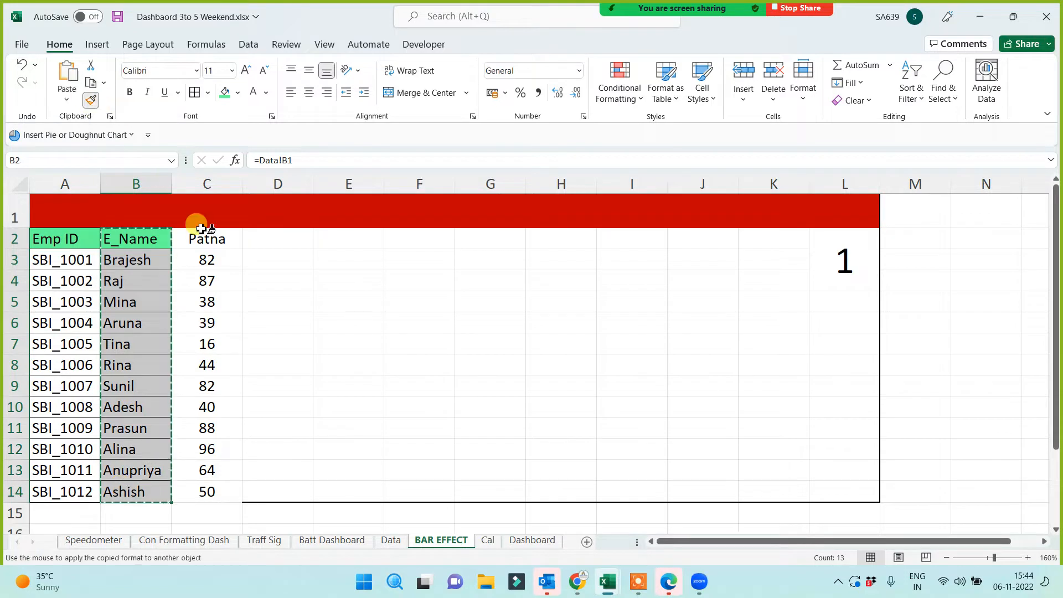
left_click_drag(194, 238, 186, 490)
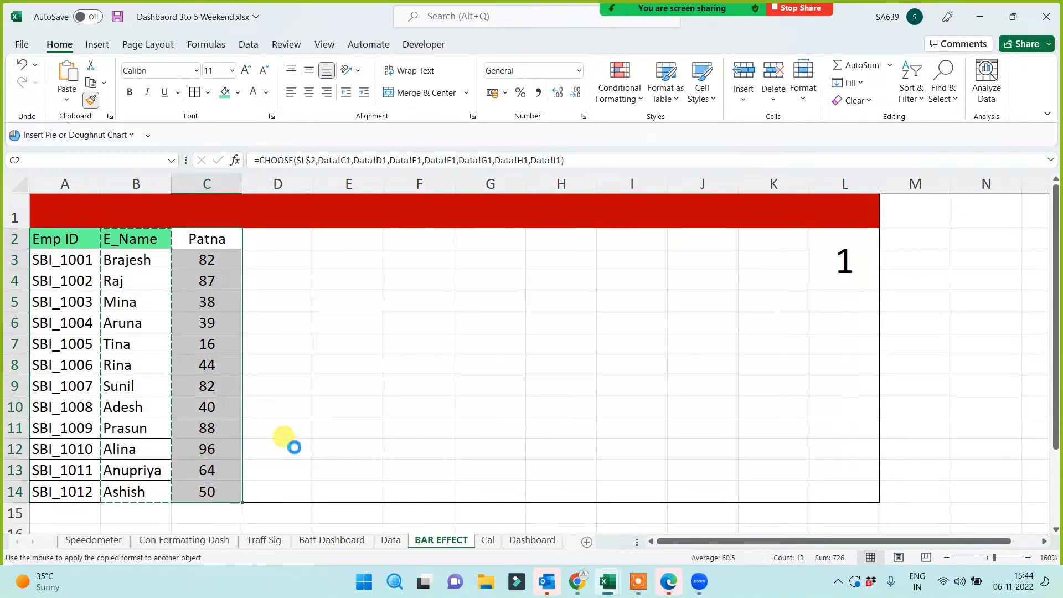
left_click(399, 364)
left_click_drag(202, 237, 200, 386)
left_click_drag(196, 446, 194, 486)
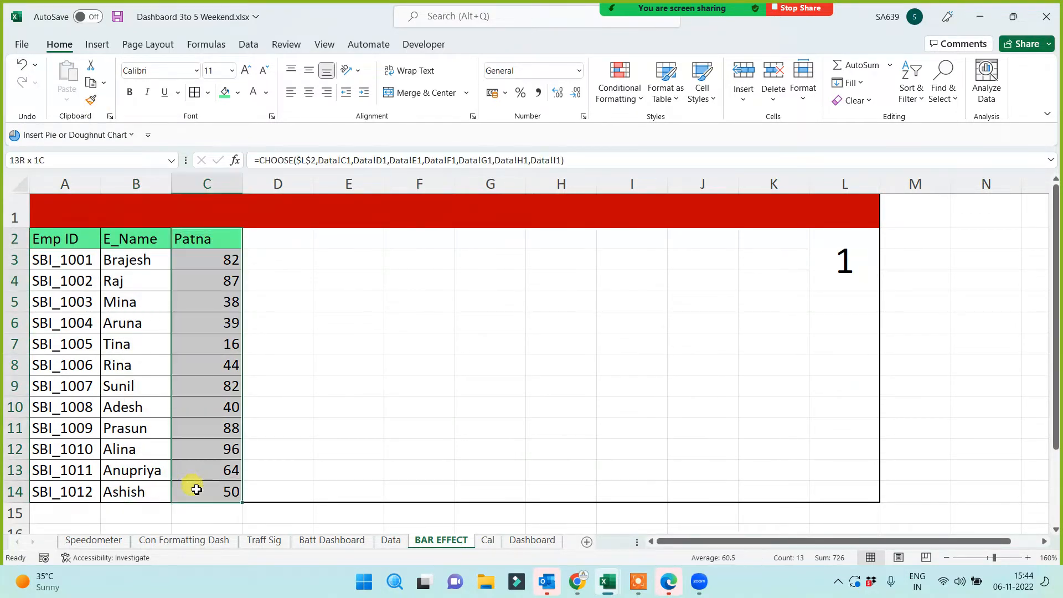
left_click(309, 93)
left_click(352, 323)
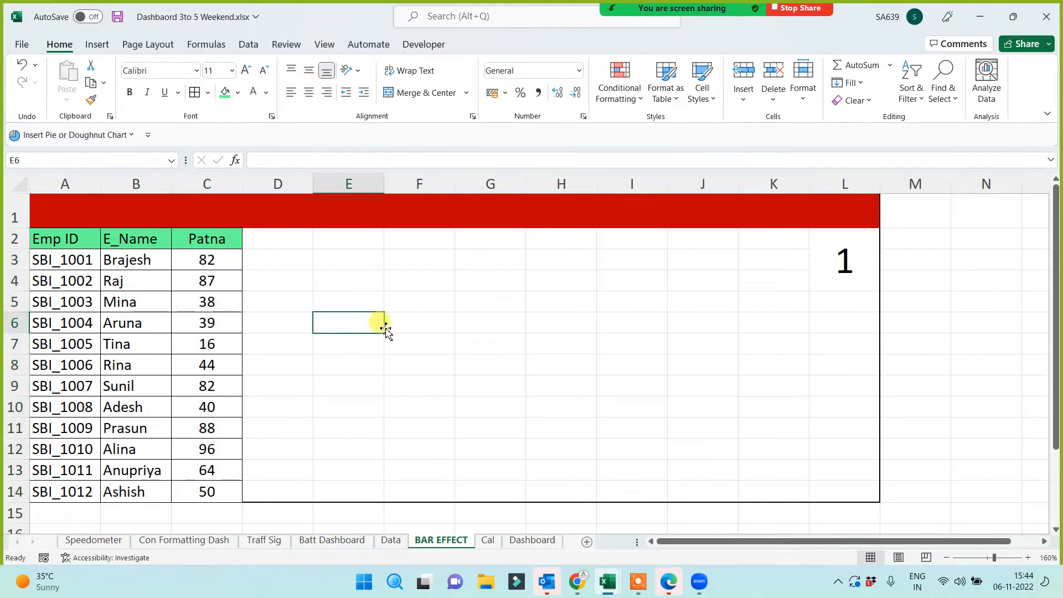
Enter 2 and then 3 as the index number in L2 to test the city column.
left_click(827, 265)
type("2")
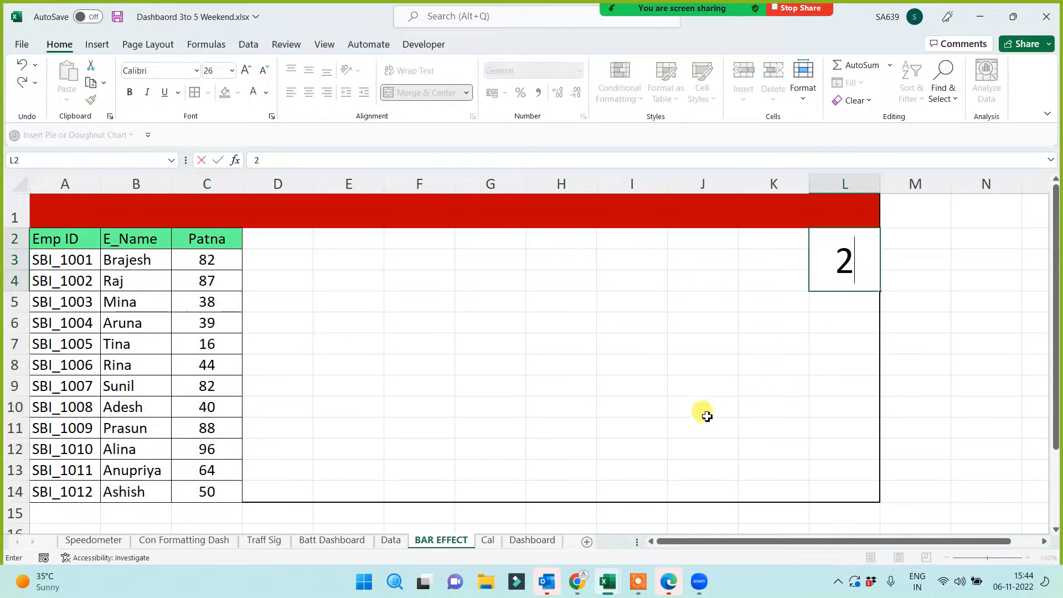
left_click(706, 410)
left_click(840, 271)
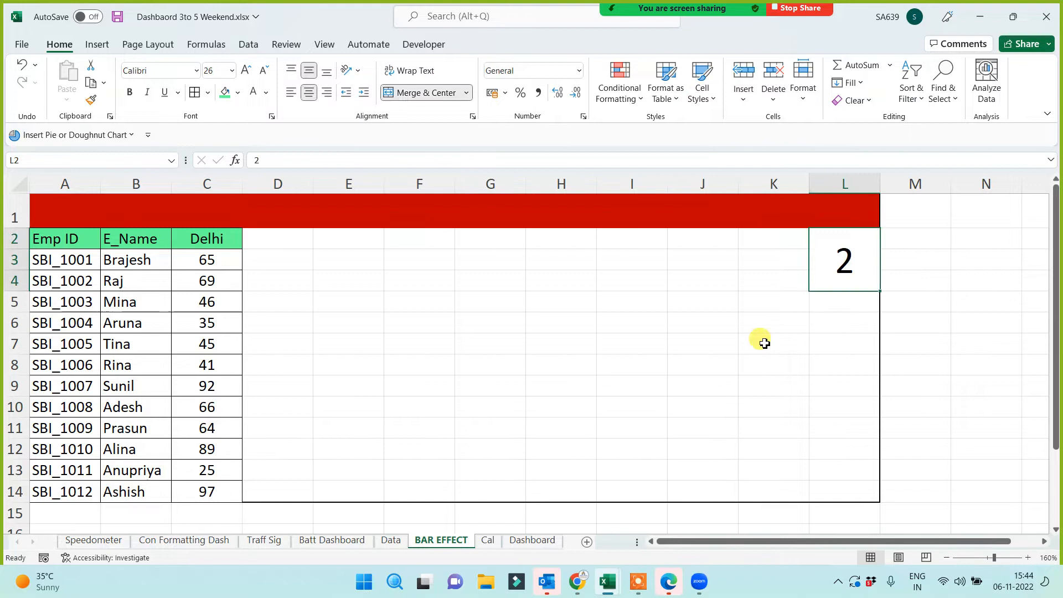
type("3")
left_click(707, 344)
Fill the merged index number cell L2 with the standard green color.
left_click(849, 260)
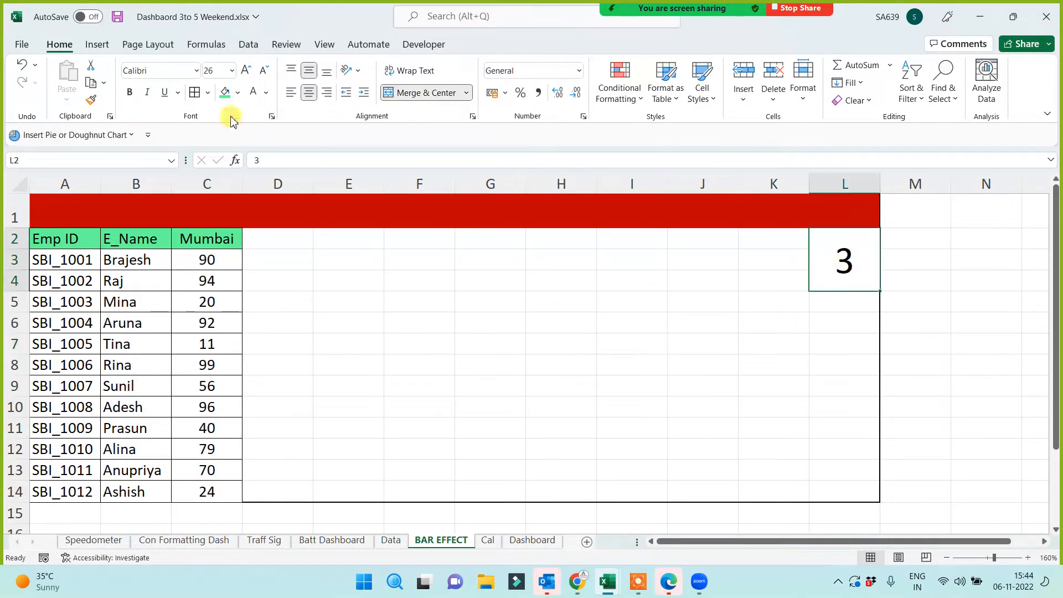
left_click(236, 94)
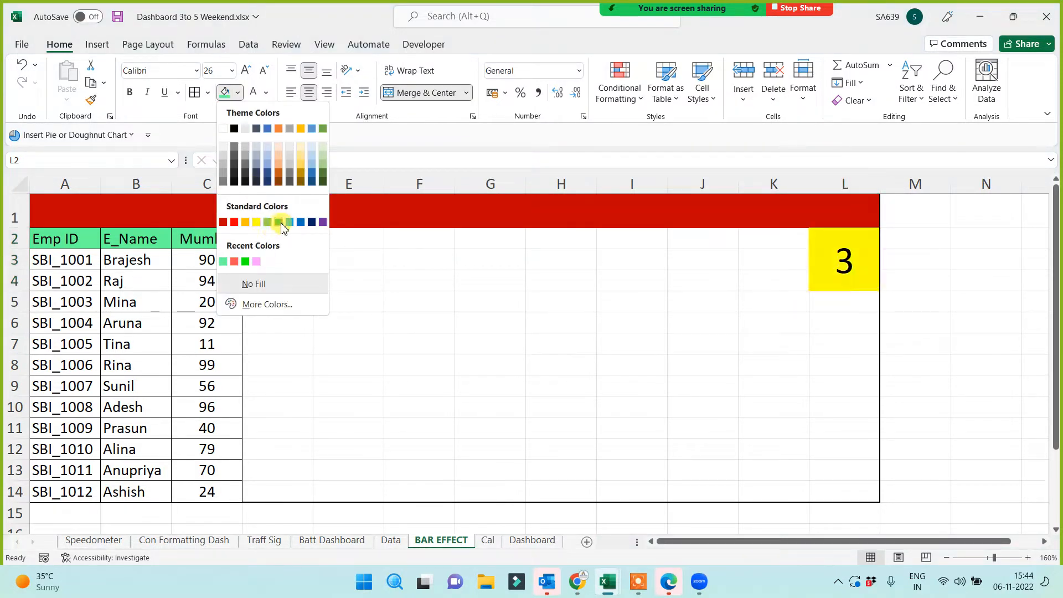
left_click(282, 223)
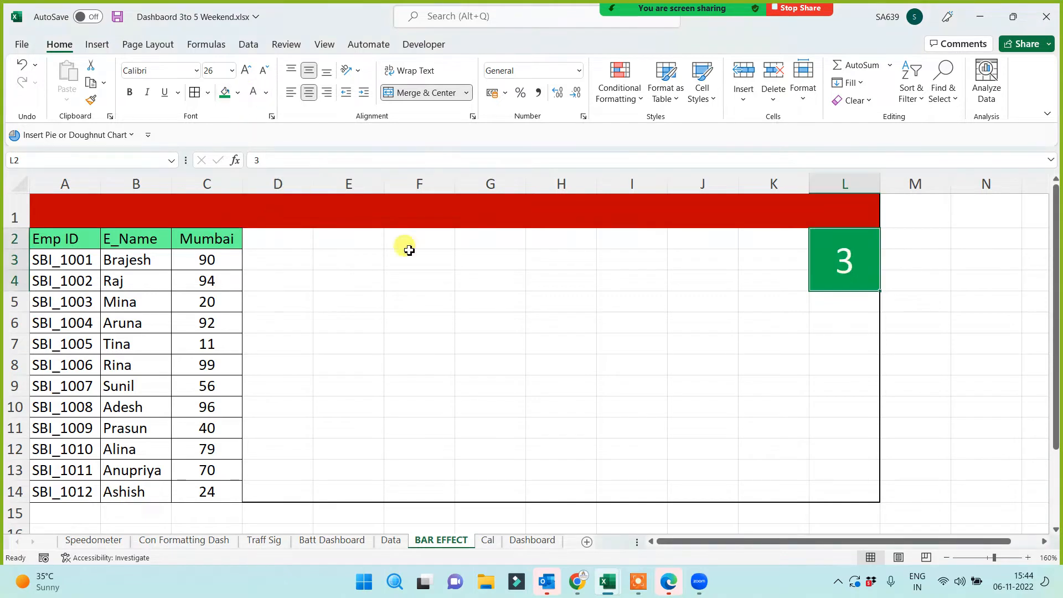
left_click(490, 342)
Test the city column again by entering 1 and then 2 as the index number in L2.
left_click(859, 253)
type("1")
left_click(550, 381)
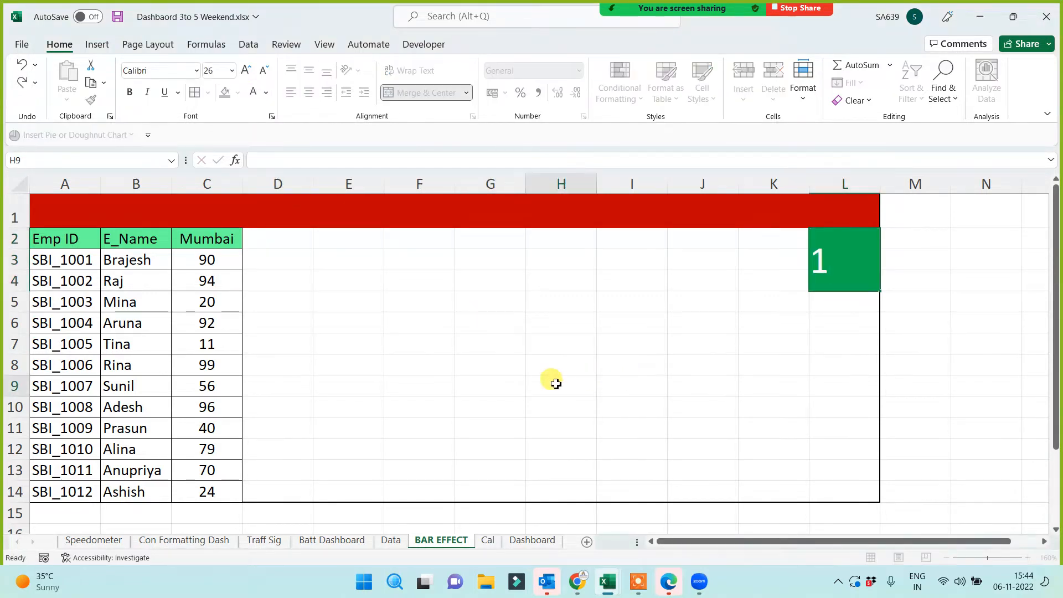
left_click(831, 285)
type("2")
left_click(693, 336)
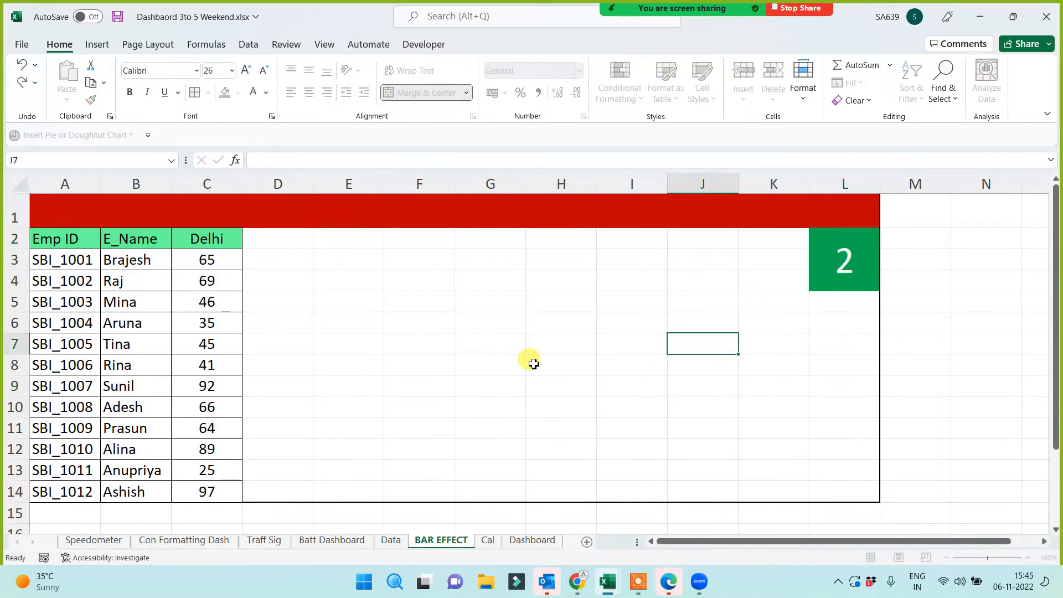
Look at the Batt Dashboard sheet's spinner layout, then return to BAR EFFECT and check the free range L5:L14.
left_click(339, 541)
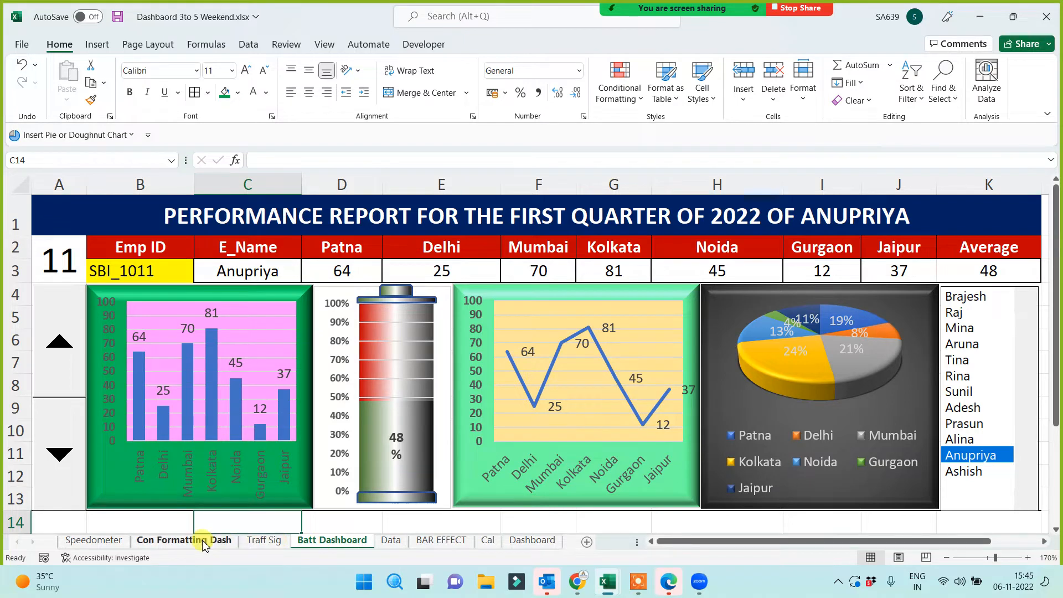
left_click(432, 545)
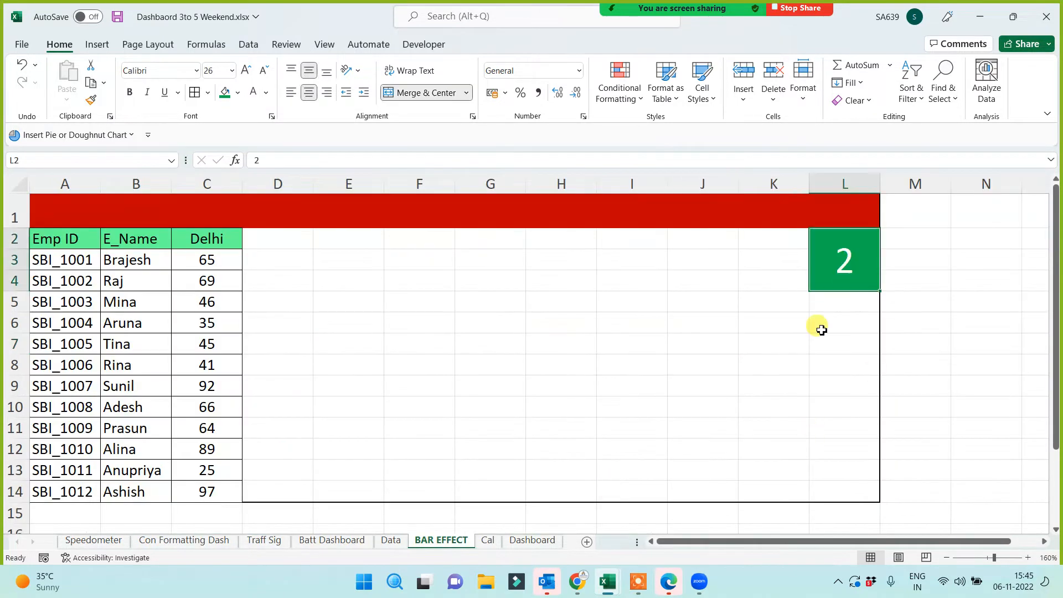
left_click(476, 359)
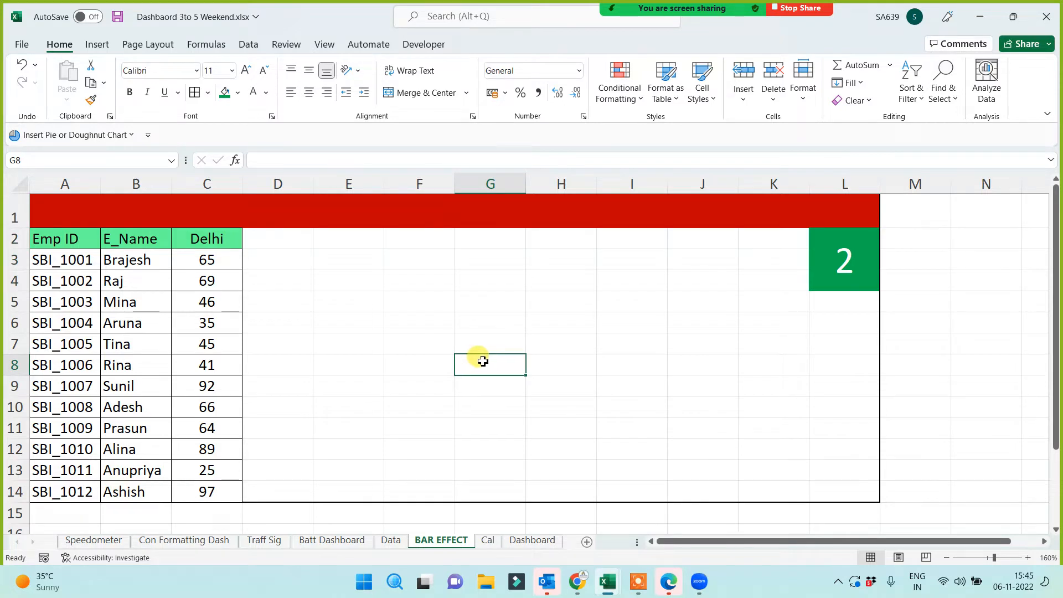
left_click(280, 266)
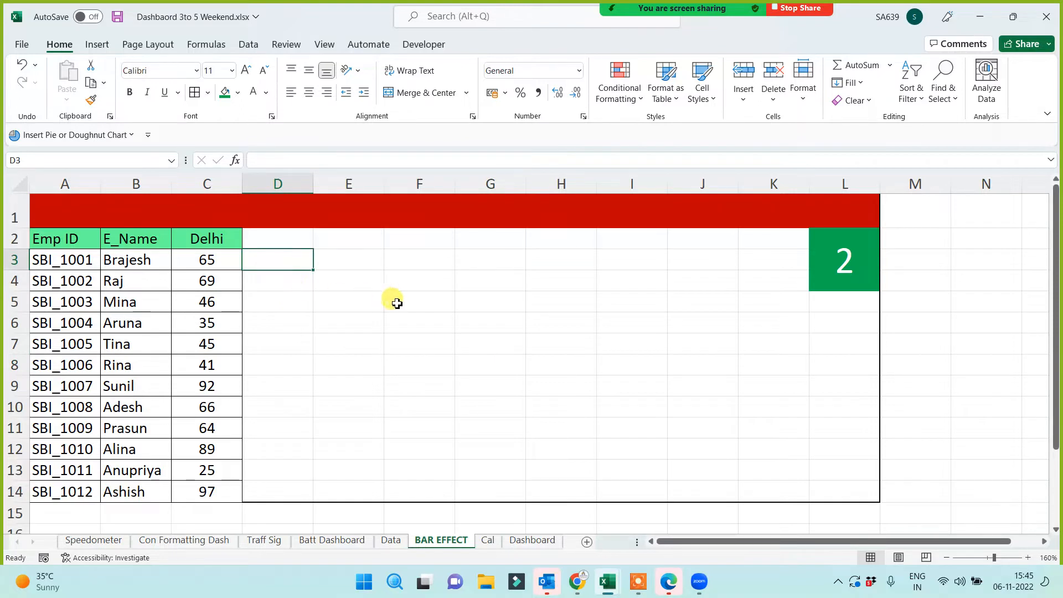
left_click_drag(840, 304, 840, 498)
left_click(592, 389)
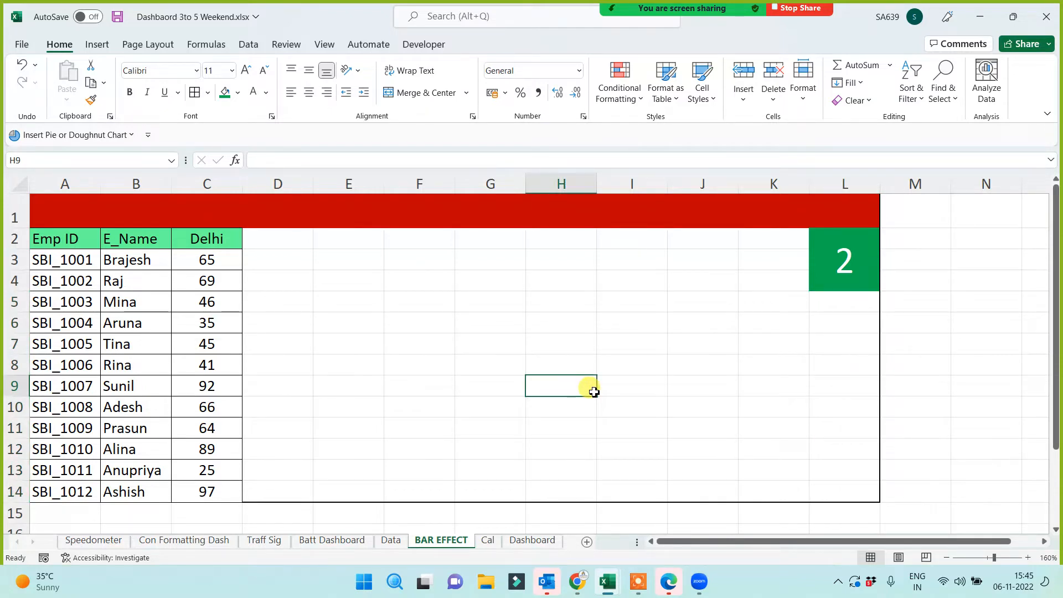
Go through the city headers C1:I1 on the Data sheet to determine the index range, then return to BAR EFFECT.
left_click(392, 540)
left_click(271, 219)
left_click(320, 211)
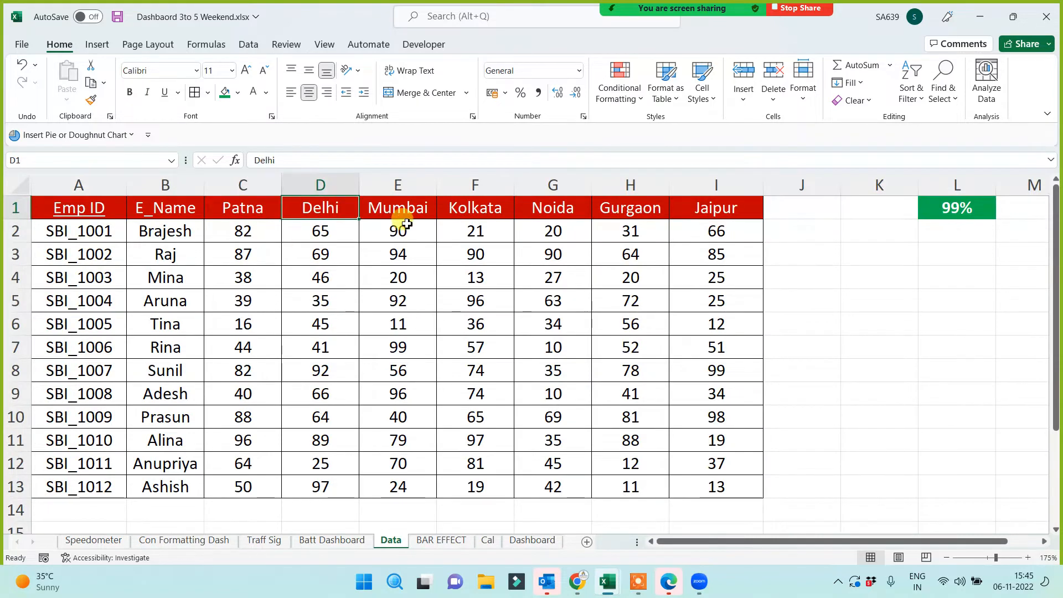
left_click(398, 211)
left_click(475, 210)
left_click(603, 209)
left_click(689, 212)
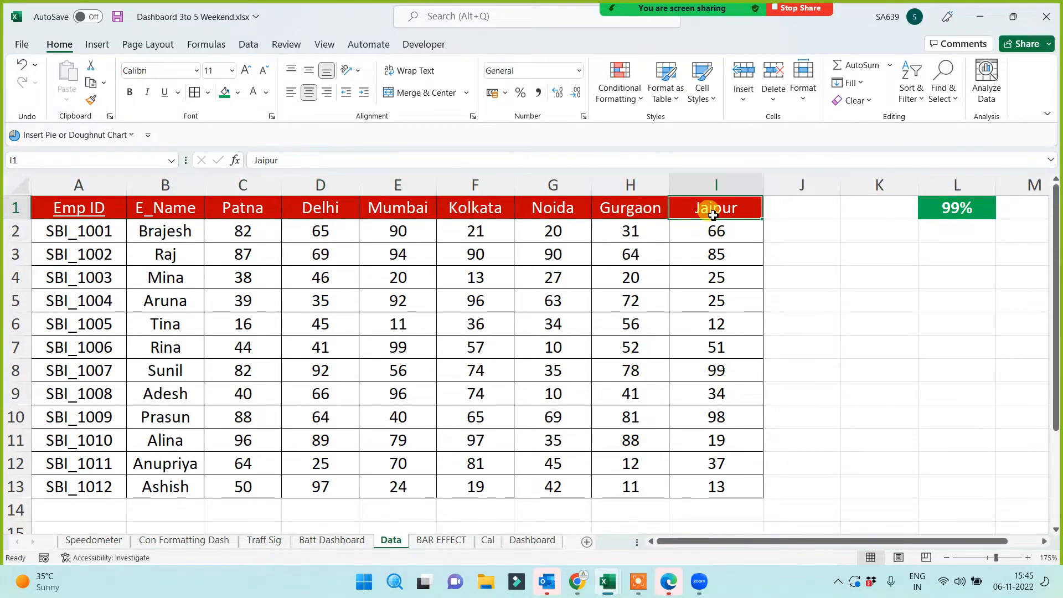
left_click_drag(247, 206, 686, 227)
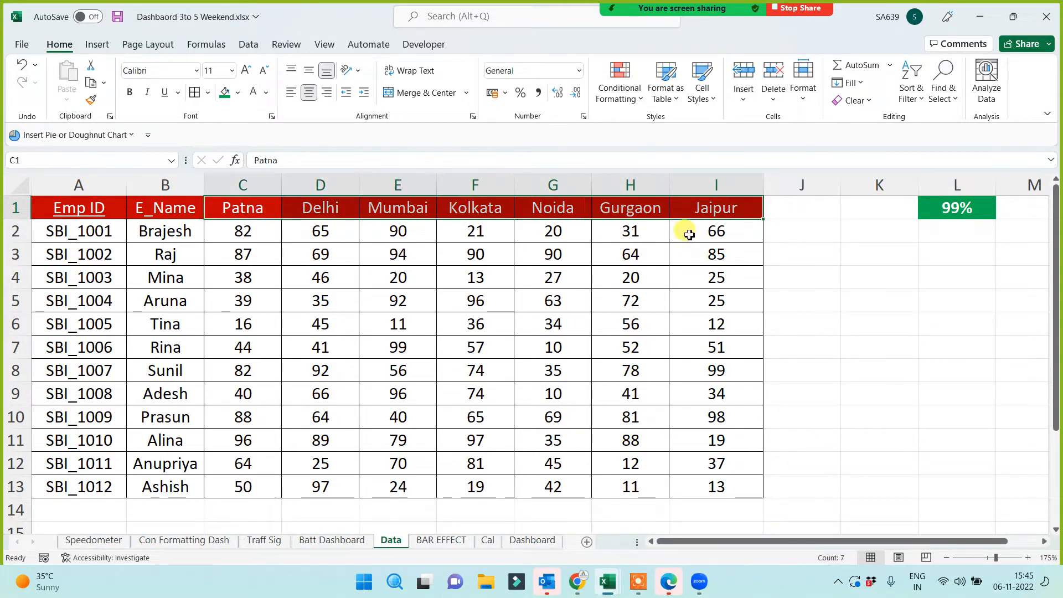
left_click(449, 548)
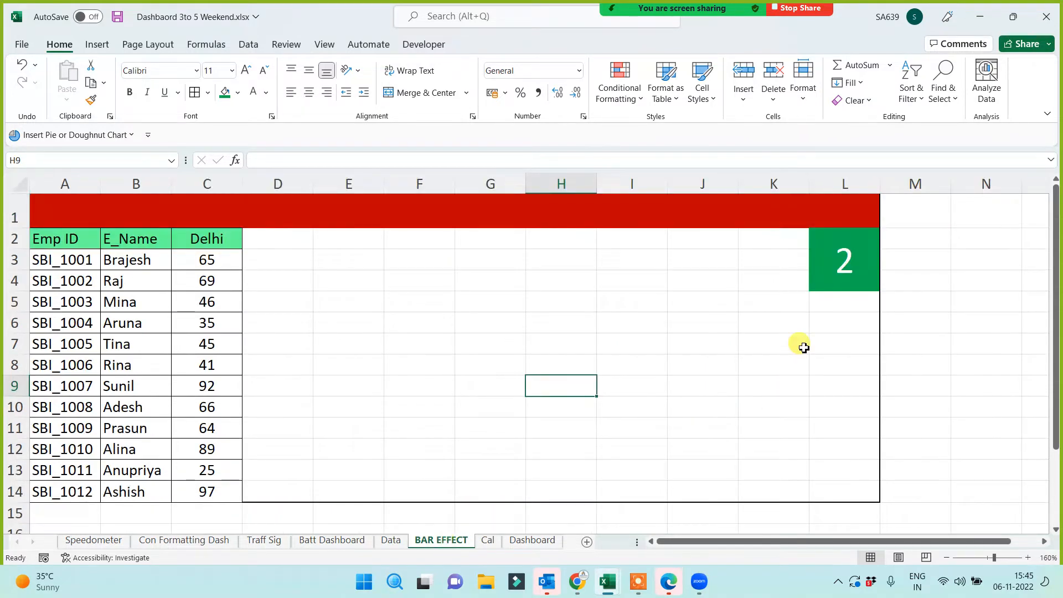
Insert a spinner form control below the index number, covering L5:L14.
left_click_drag(825, 304, 832, 496)
left_click(690, 404)
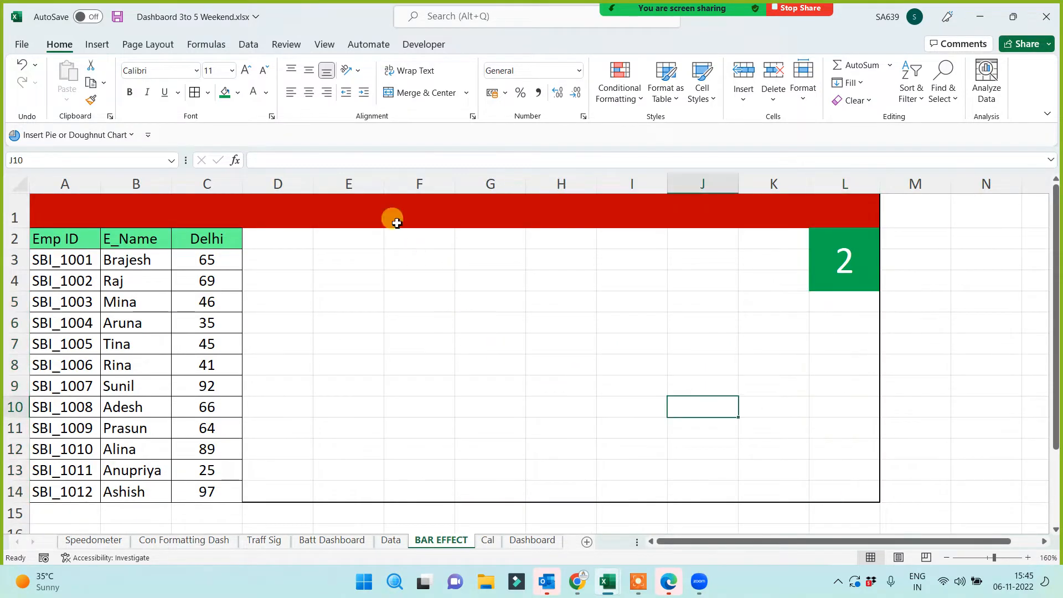
left_click(422, 45)
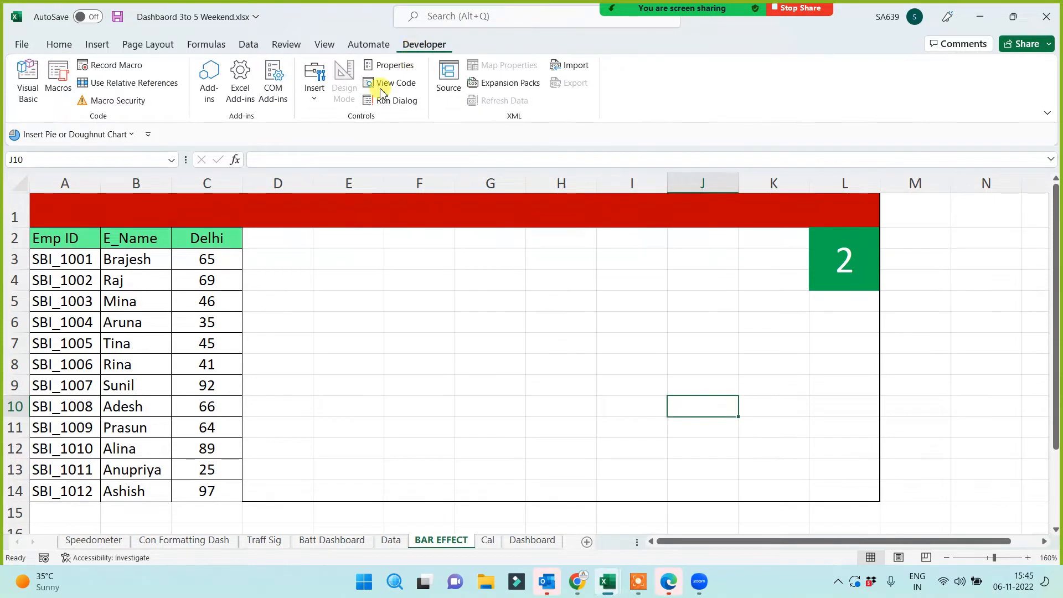
left_click(317, 100)
left_click(348, 138)
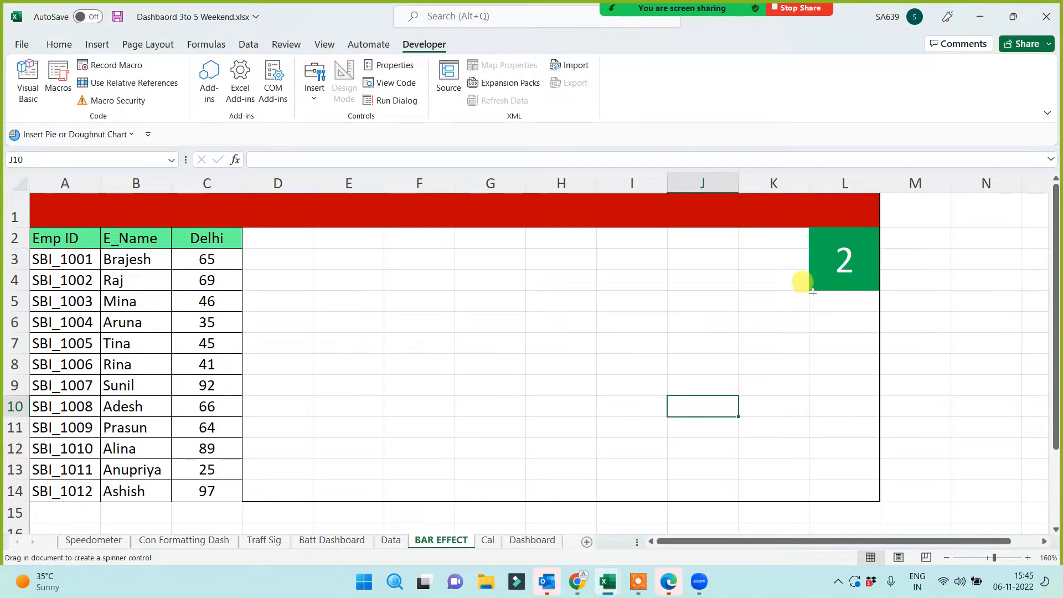
left_click_drag(812, 292, 879, 502)
left_click(954, 366)
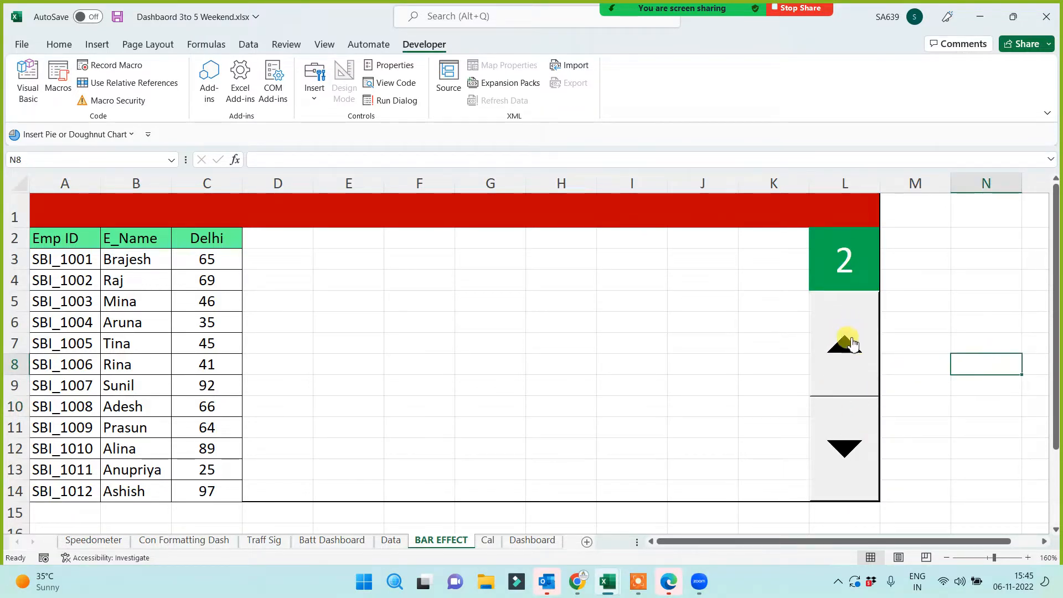
Format the spinner with minimum value 1, maximum value 7 and a cell link to L2.
right_click(844, 364)
left_click(879, 498)
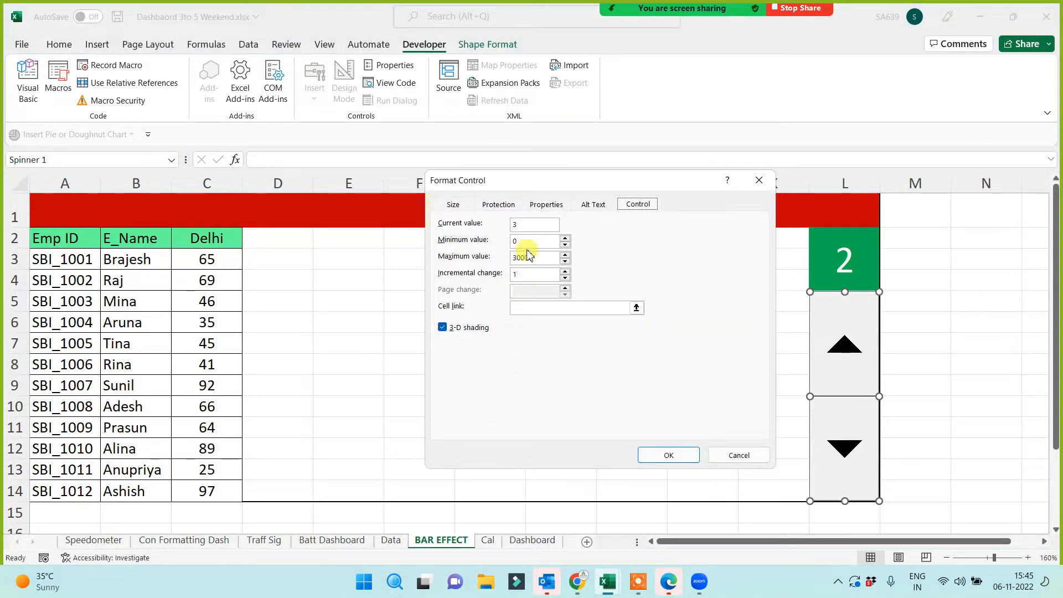
left_click(523, 241)
type("1")
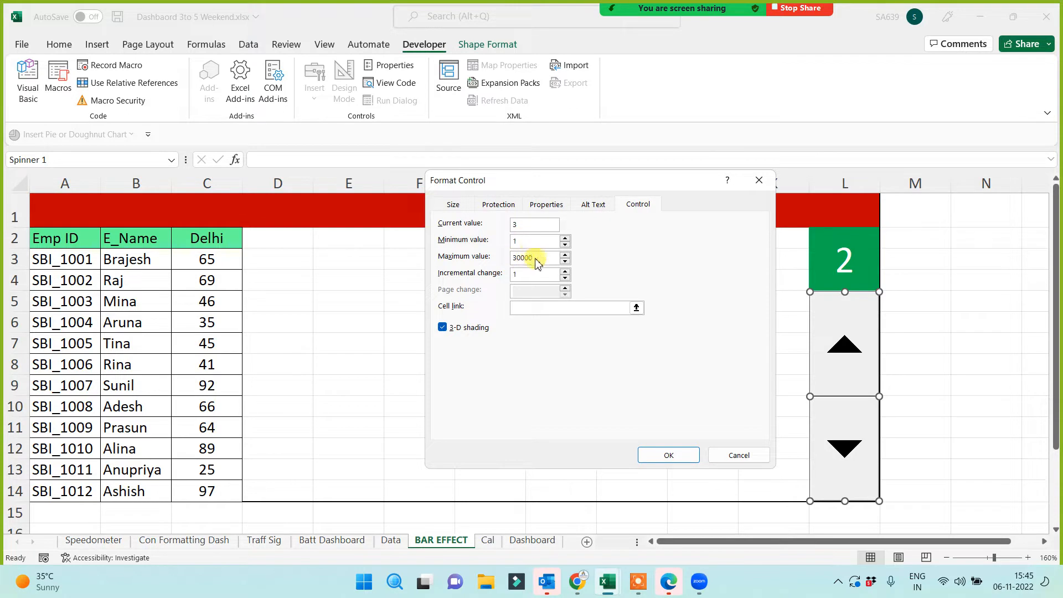
type("7")
left_click(842, 261)
left_click(670, 457)
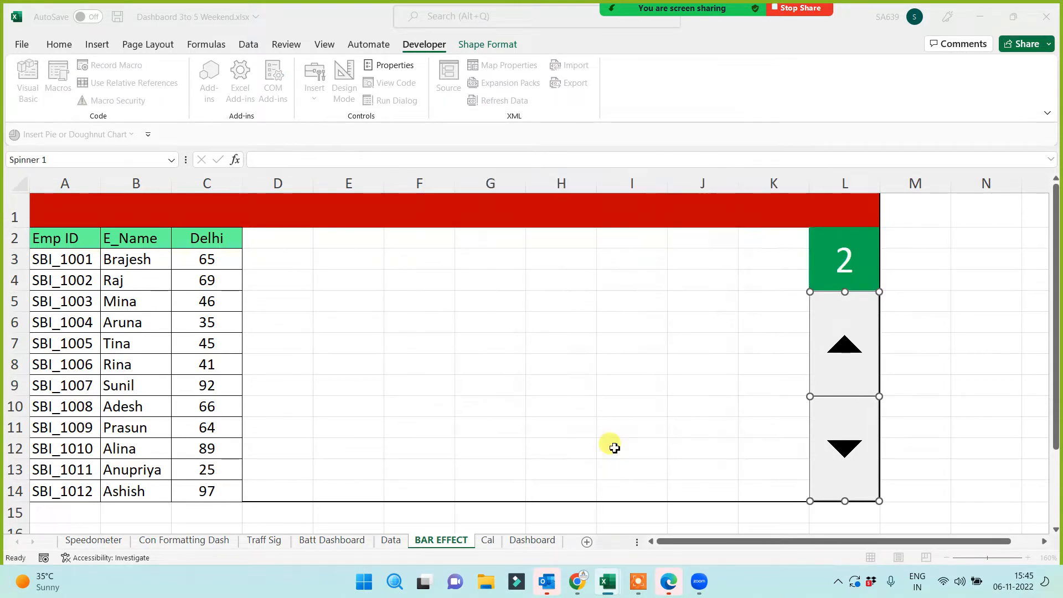
Test the spinner in both directions to check that the index number and the city column update.
left_click(535, 410)
left_click(845, 367)
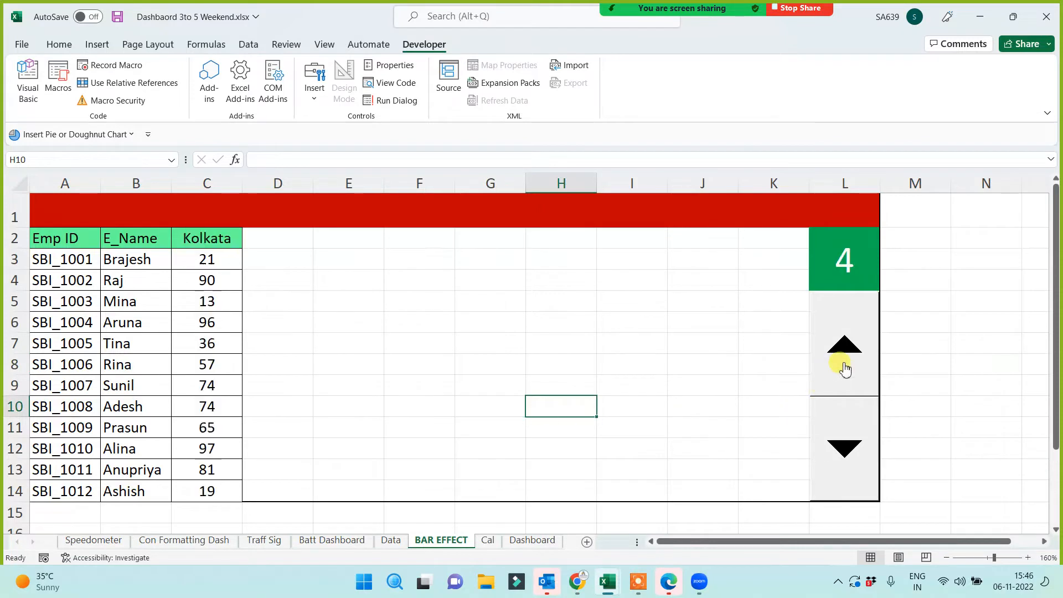
left_click(845, 366)
left_click(844, 367)
left_click(844, 367)
left_click(838, 441)
left_click(838, 442)
left_click(838, 442)
left_click(838, 442)
left_click(848, 381)
left_click(848, 381)
left_click(847, 381)
left_click(848, 381)
left_click(828, 440)
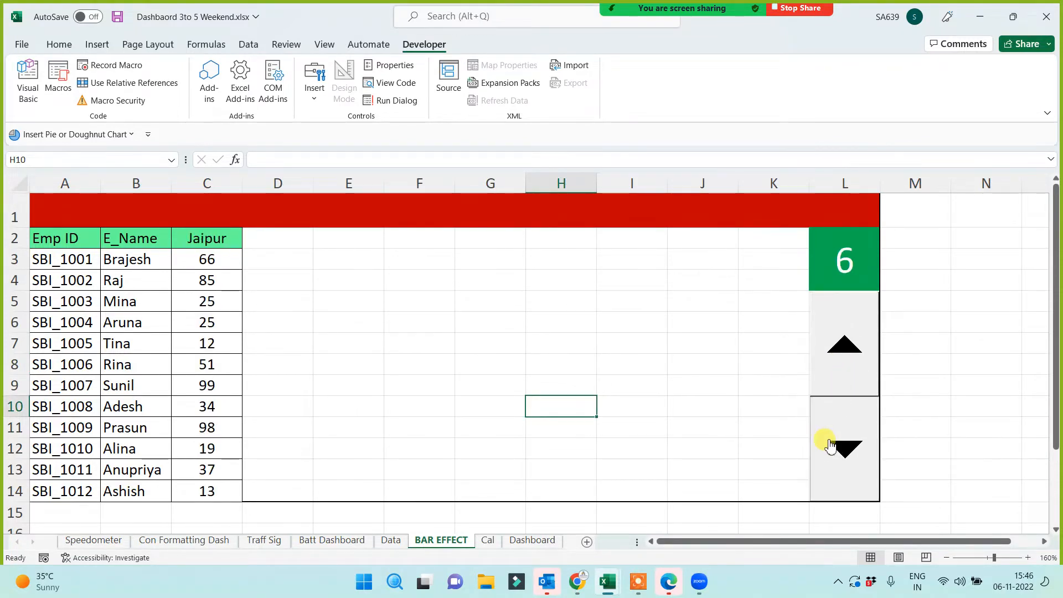
left_click(828, 440)
left_click(828, 440)
left_click(828, 440)
left_click(827, 441)
left_click(846, 367)
left_click(846, 368)
left_click(846, 368)
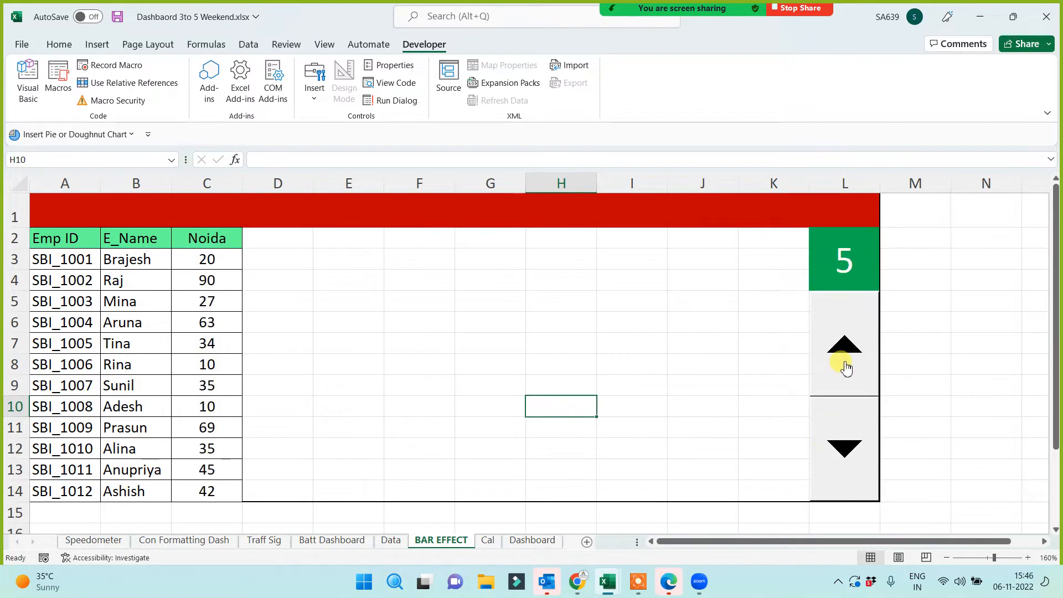
left_click(838, 441)
left_click(838, 440)
left_click(838, 440)
left_click(560, 386)
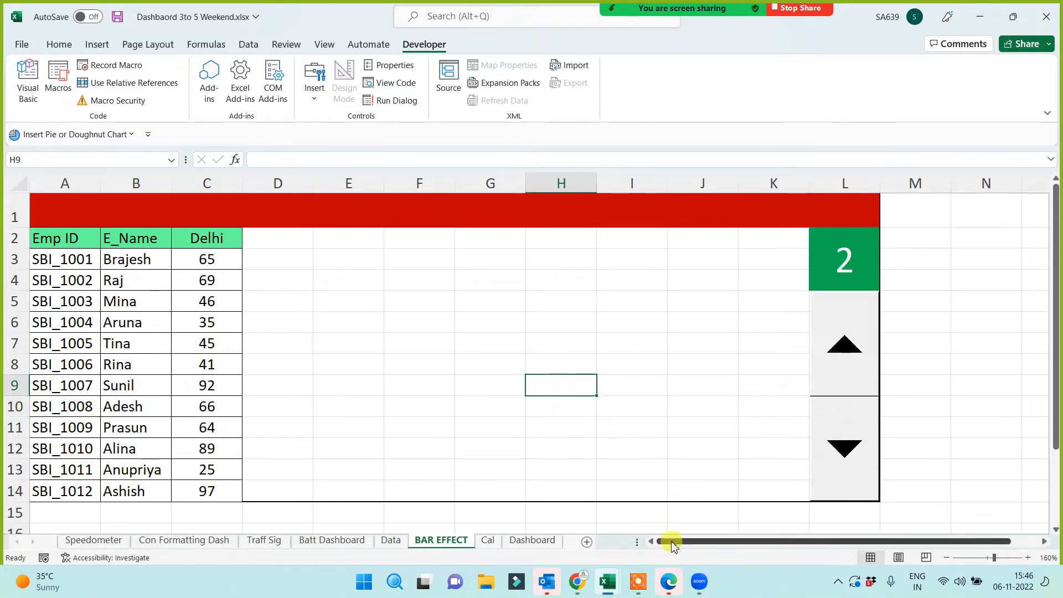
left_click(444, 406)
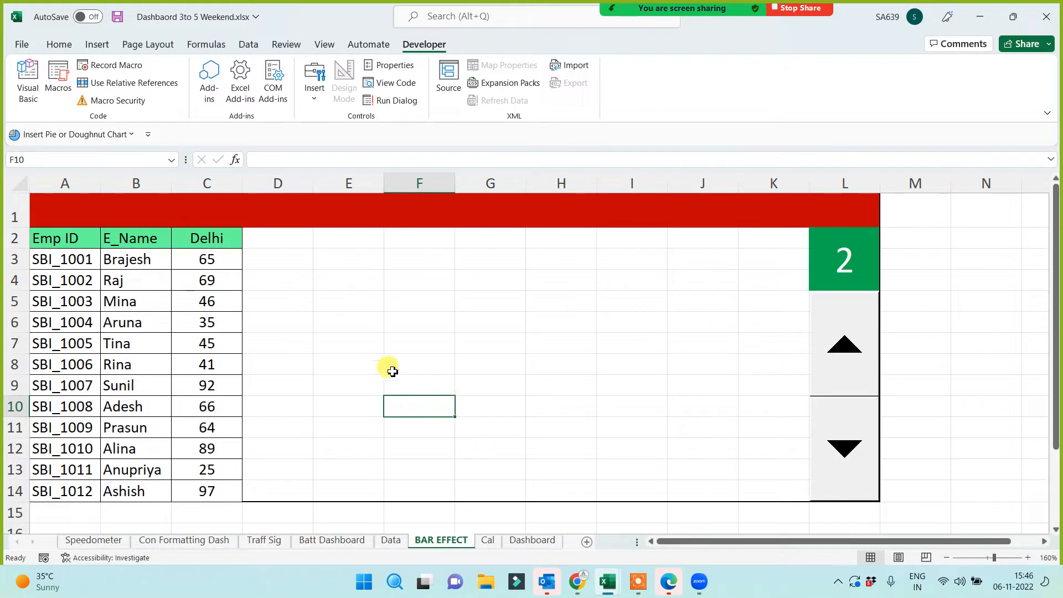
Widen column D to about four standard columns and delete the three surplus columns E:G beside it.
left_click(278, 239)
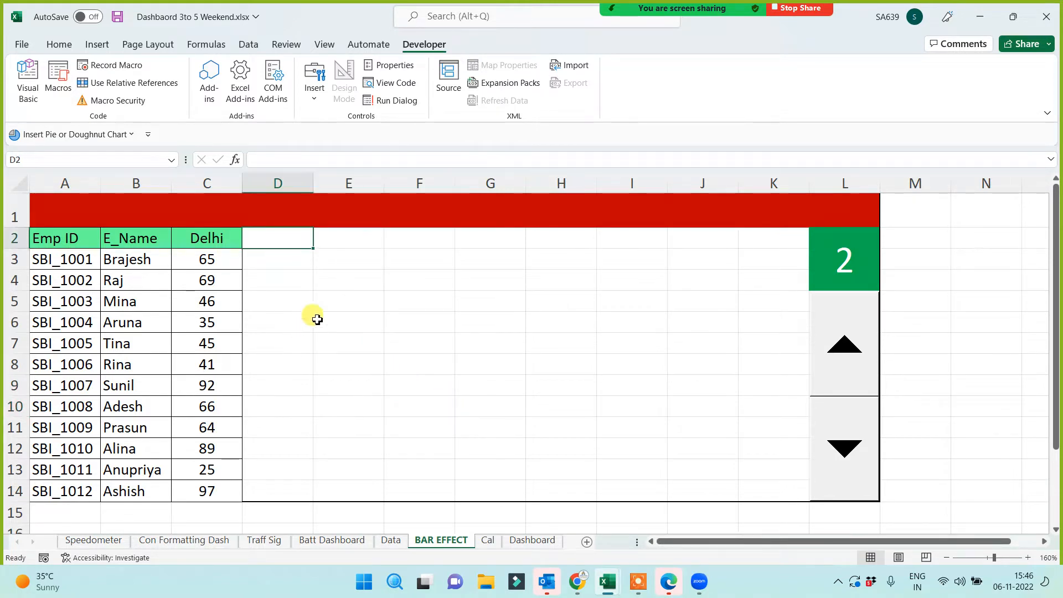
left_click_drag(313, 180, 705, 182)
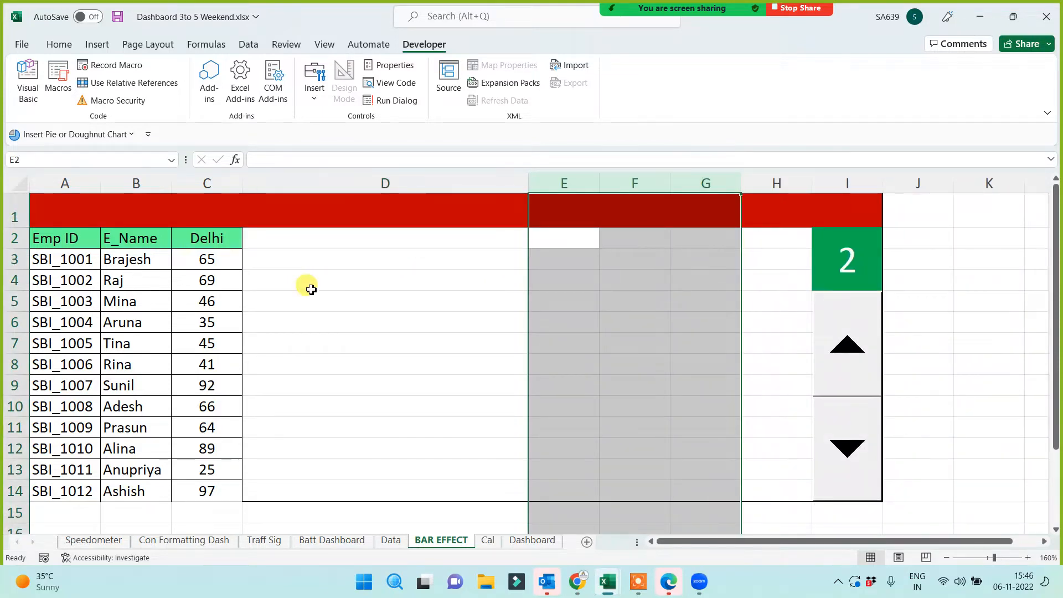
Enter the heading "Bar Effect Dashboard" in D2.
left_click(292, 242)
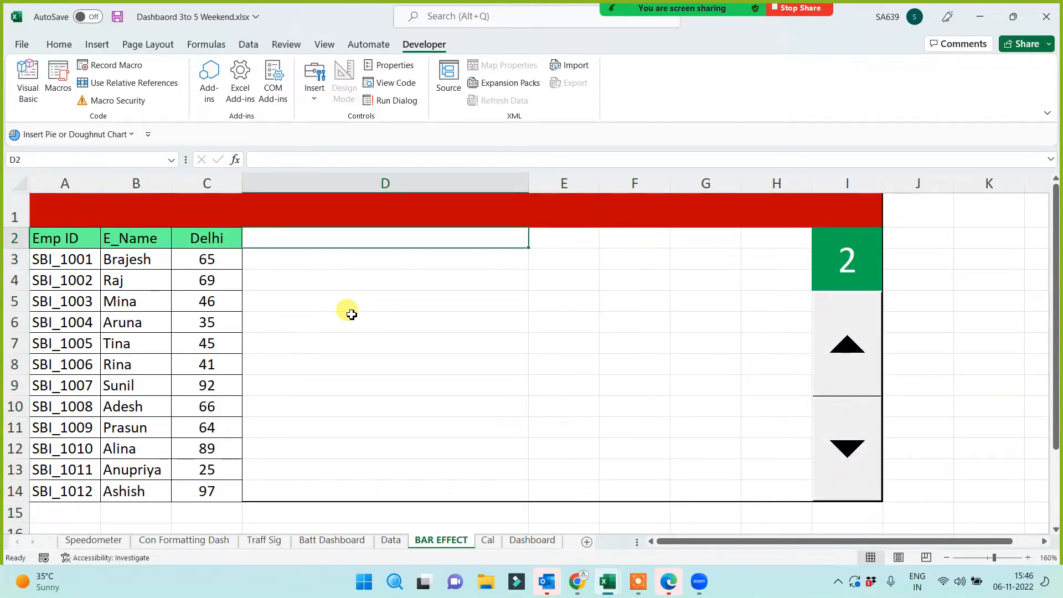
type("board")
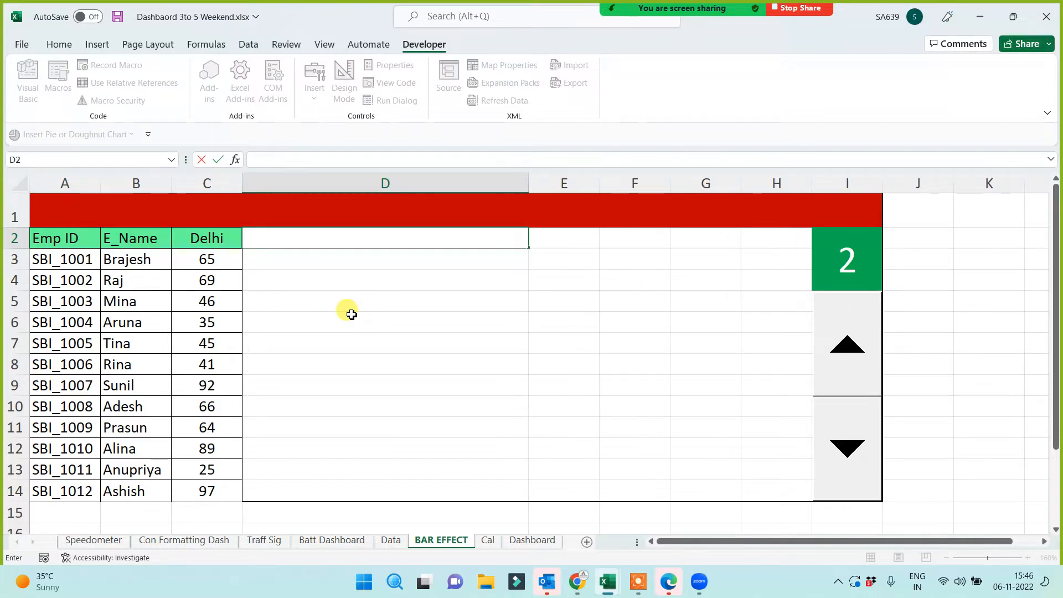
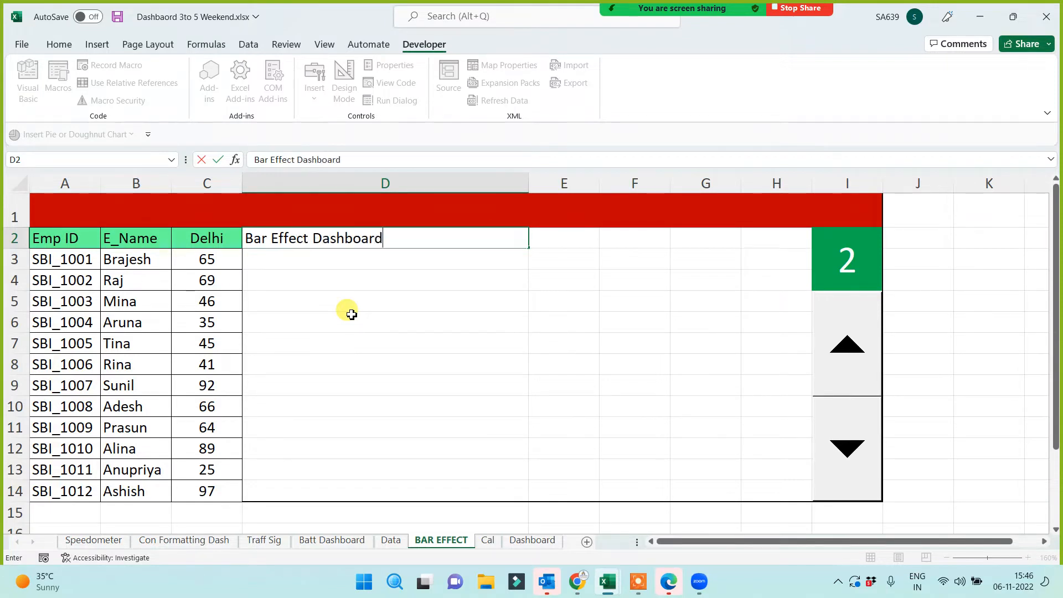
left_click(352, 314)
left_click(320, 260)
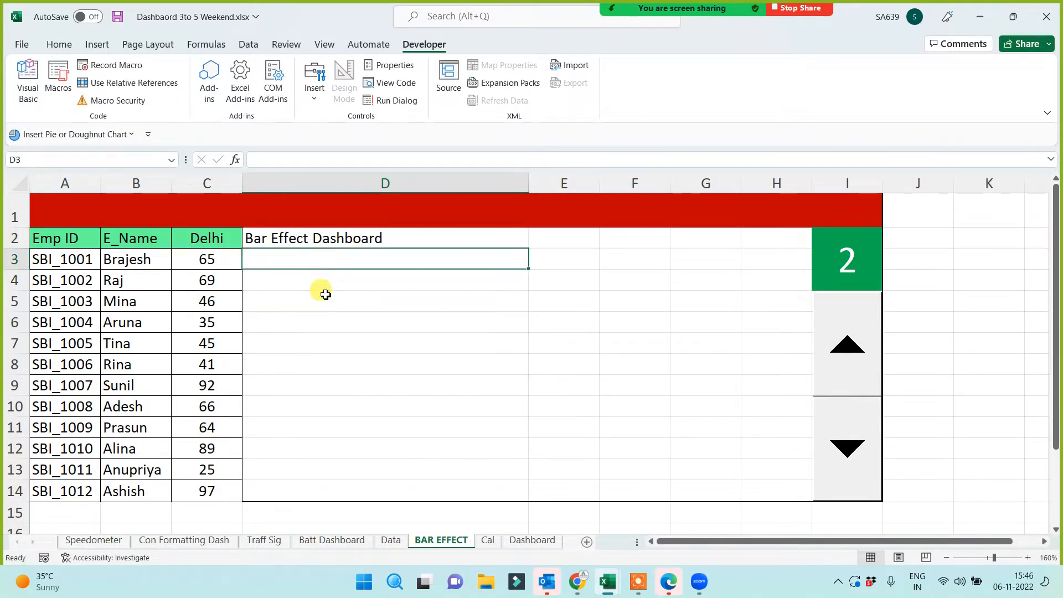
Insert the Webdings vertical bar symbol, character code 124, into helper cell K3.
key("Right")
key("Right")
key("Right")
key("Right")
key("Right")
key("Right")
key("Right")
key("Right")
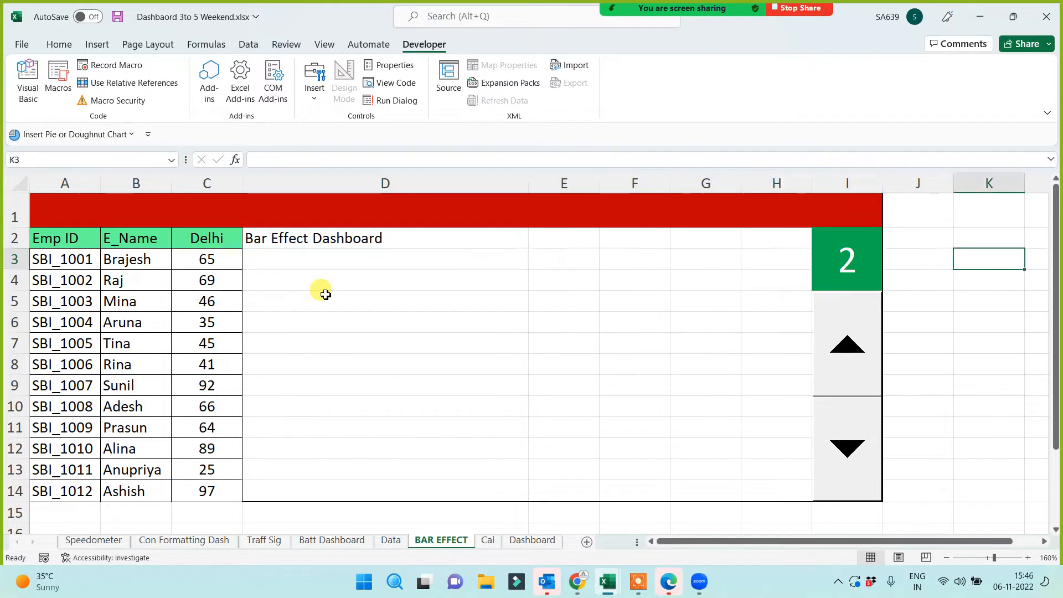
key("Left")
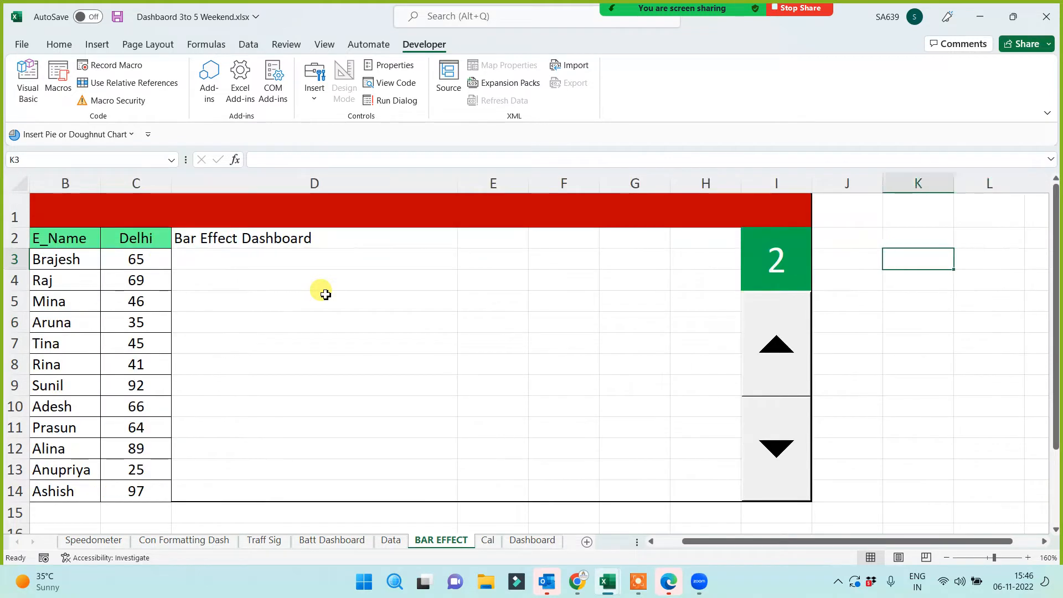
left_click(94, 47)
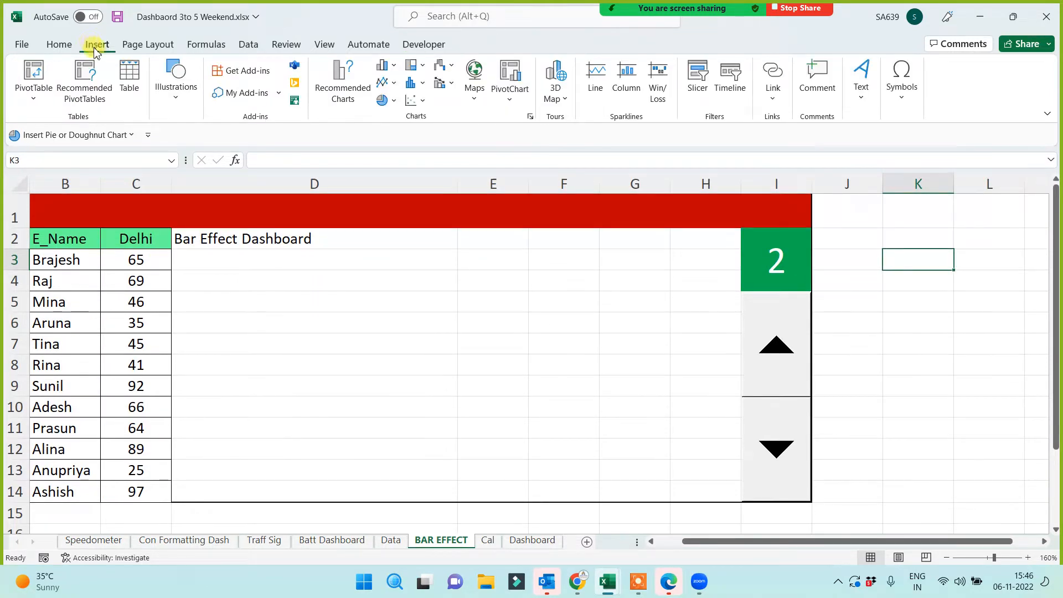
left_click(908, 98)
left_click(937, 144)
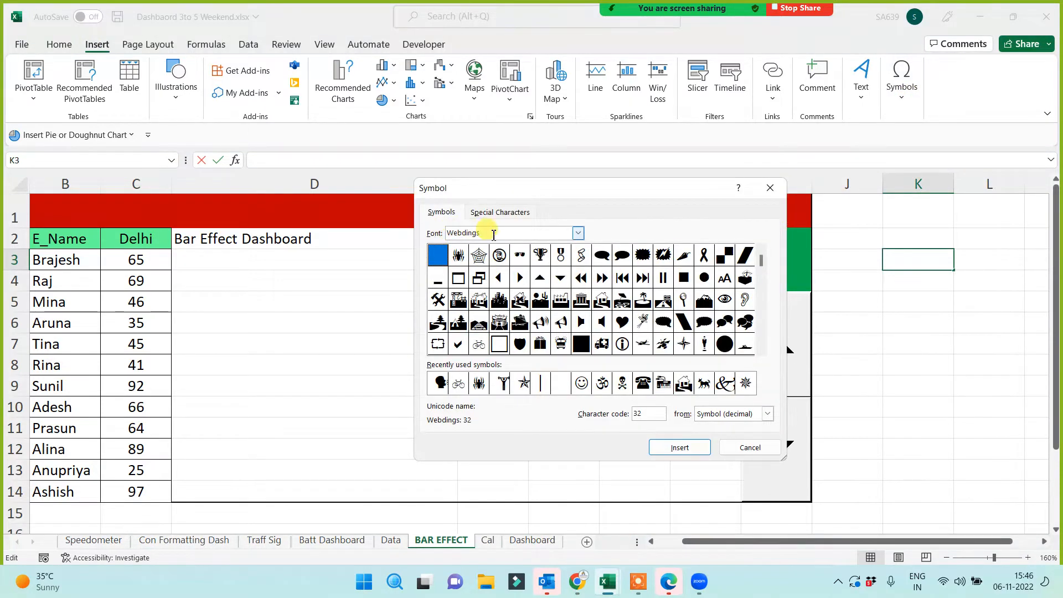
left_click(761, 350)
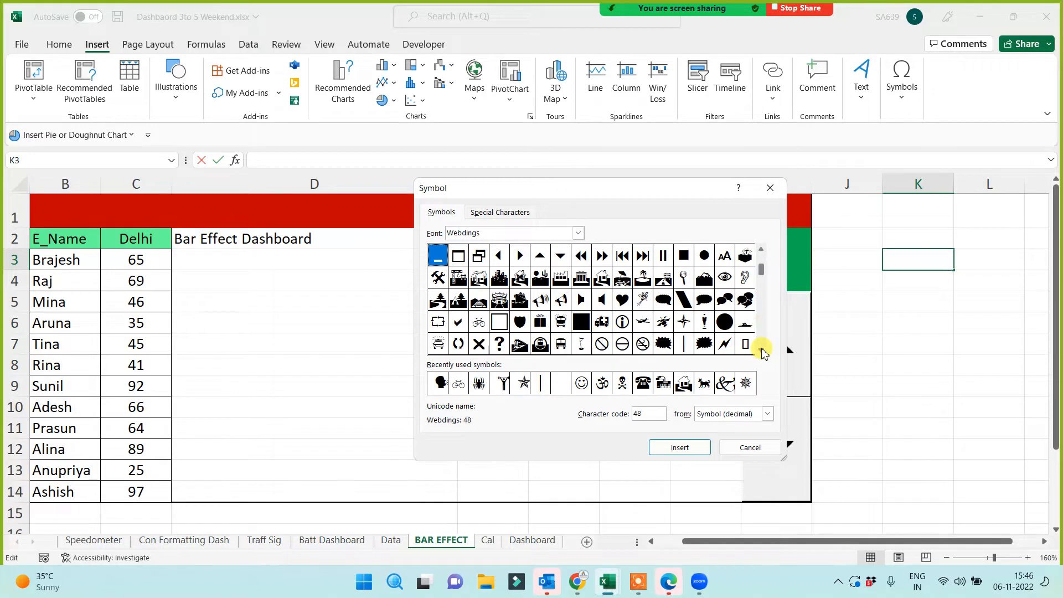
left_click(761, 350)
left_click(685, 323)
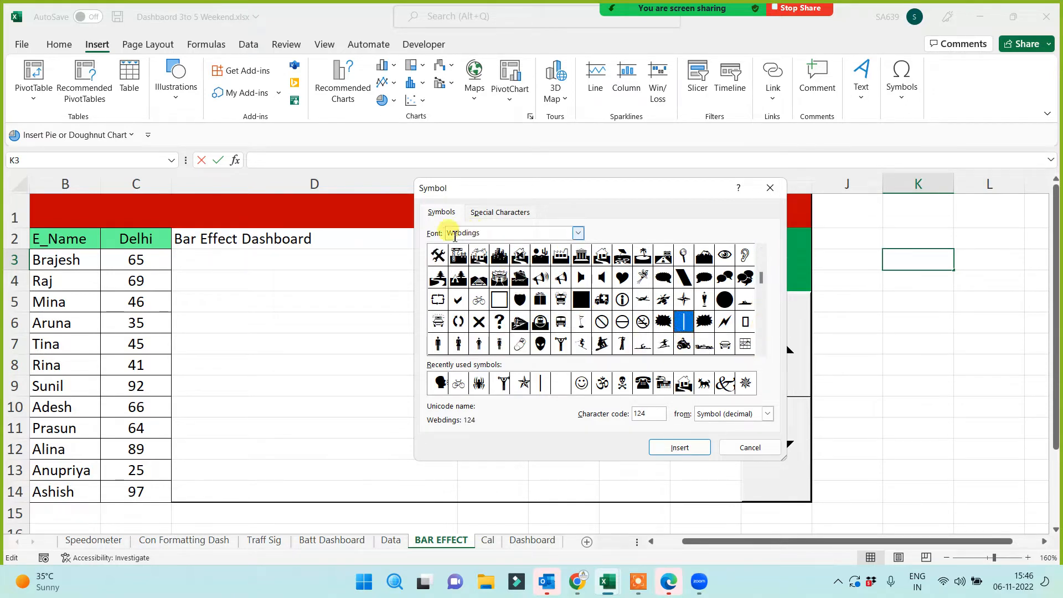
left_click(680, 449)
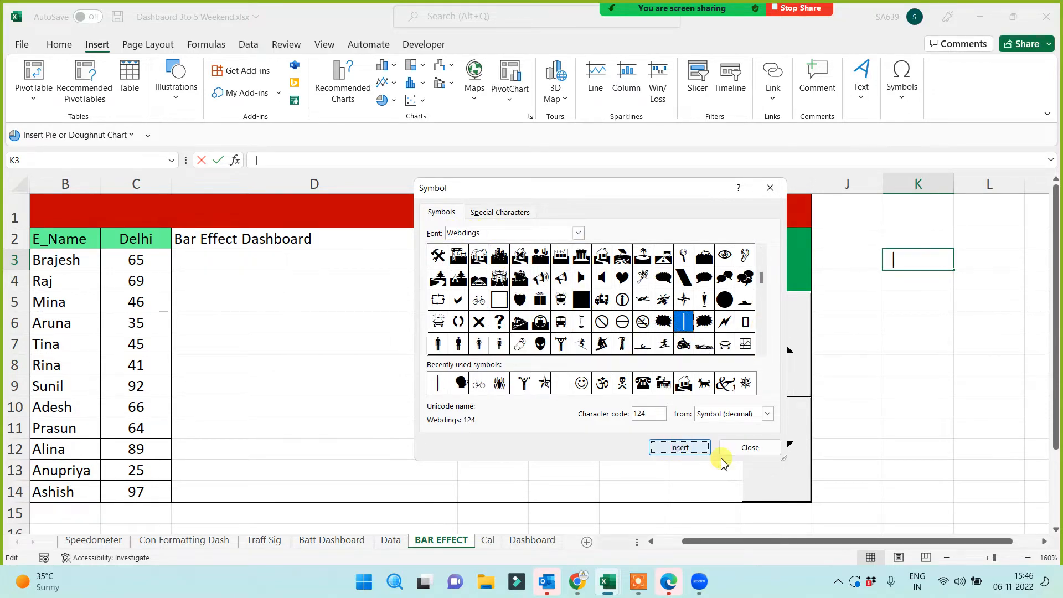
left_click(752, 447)
left_click(475, 384)
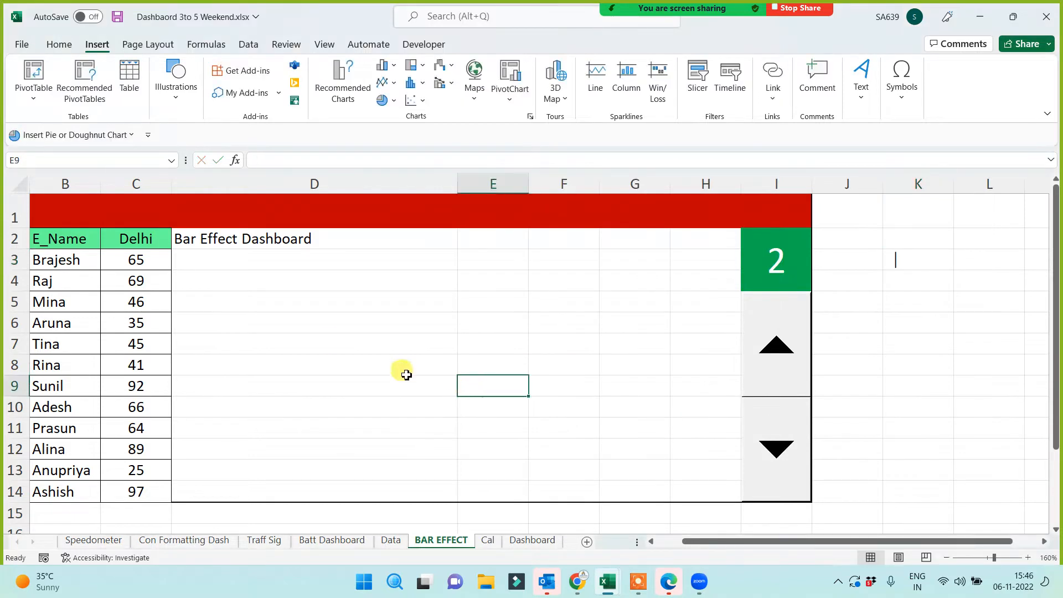
Enter =REPT($K$3,C3) in D3 and fill the formula down to D14.
left_click(207, 262)
type("=rept(")
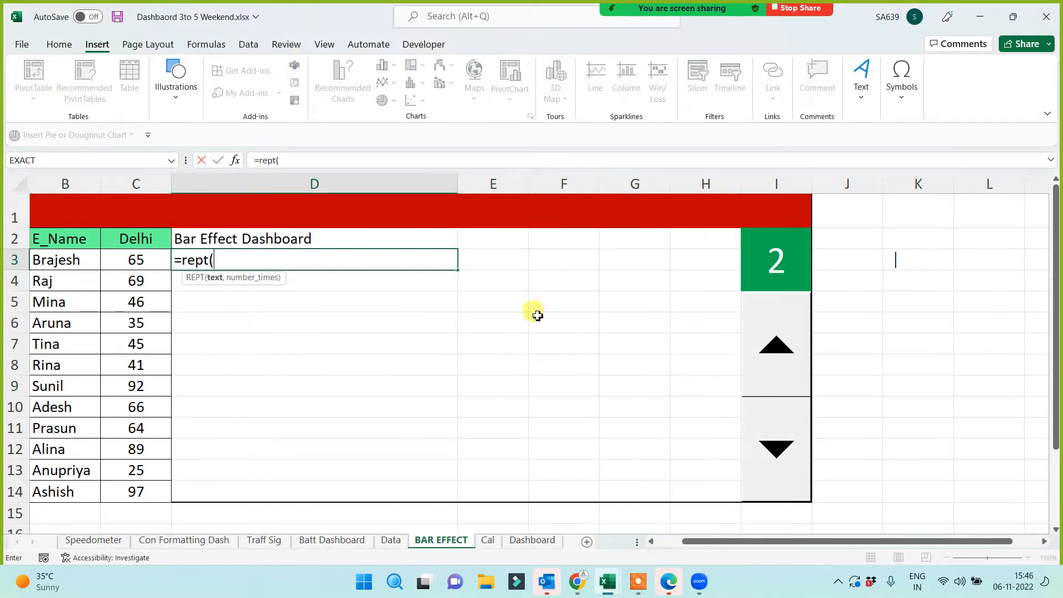
left_click(903, 264)
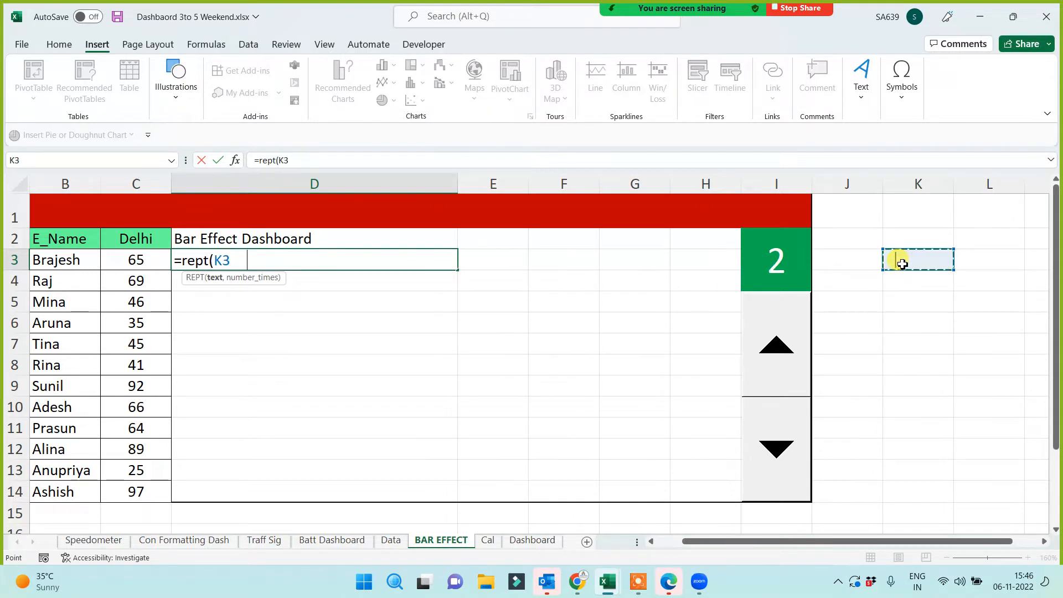
key("F4")
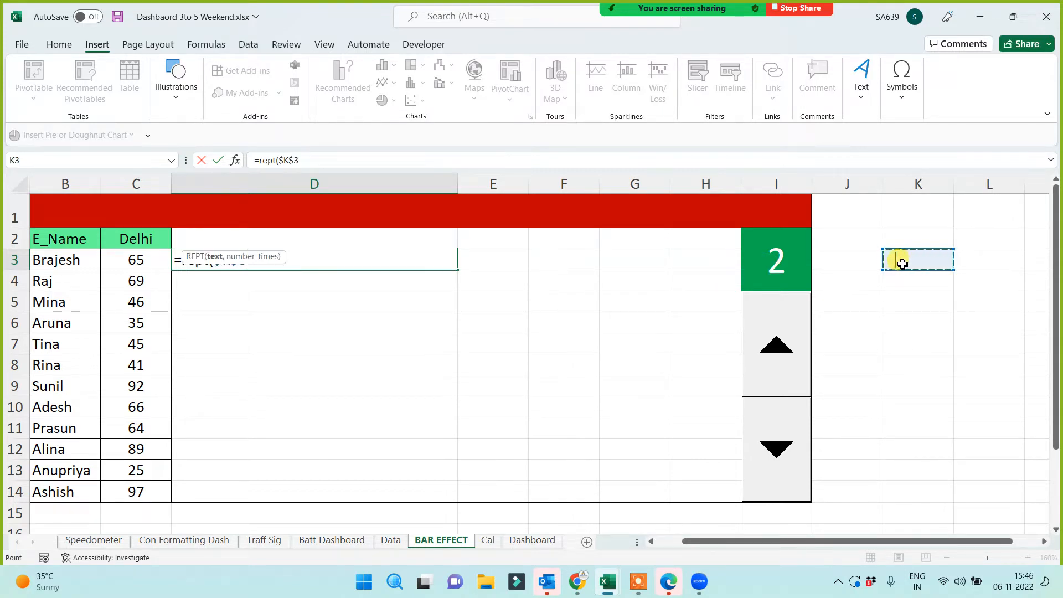
type(",")
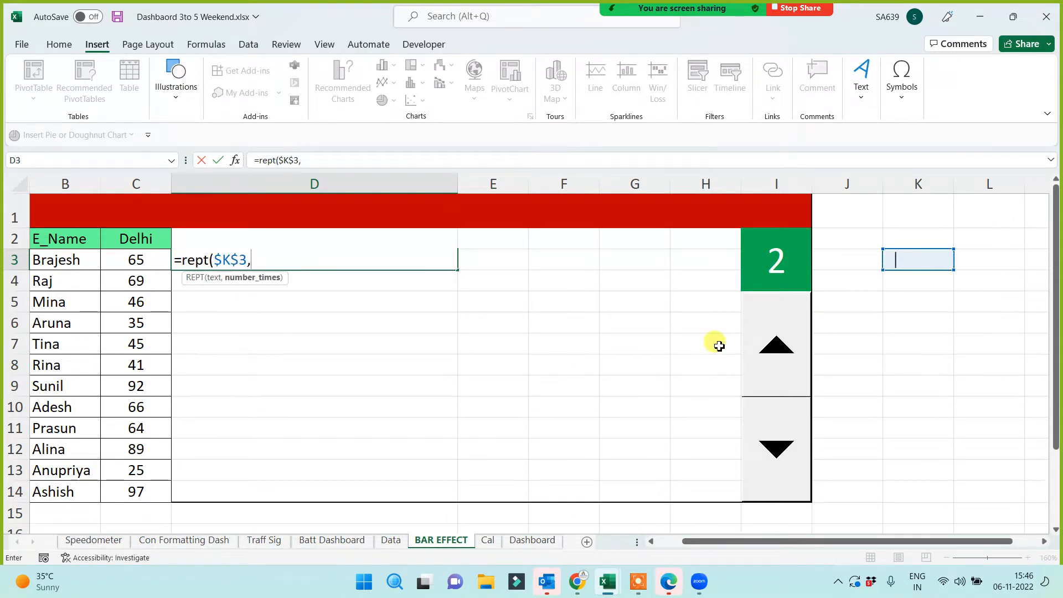
left_click(137, 261)
key("Return")
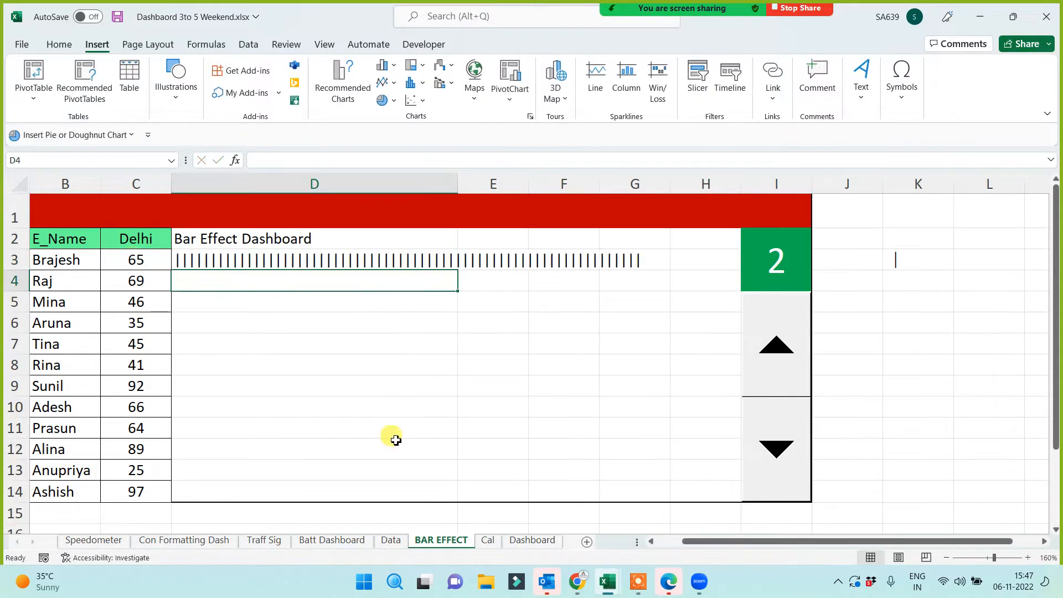
key("Up")
left_click_drag(460, 272, 430, 500)
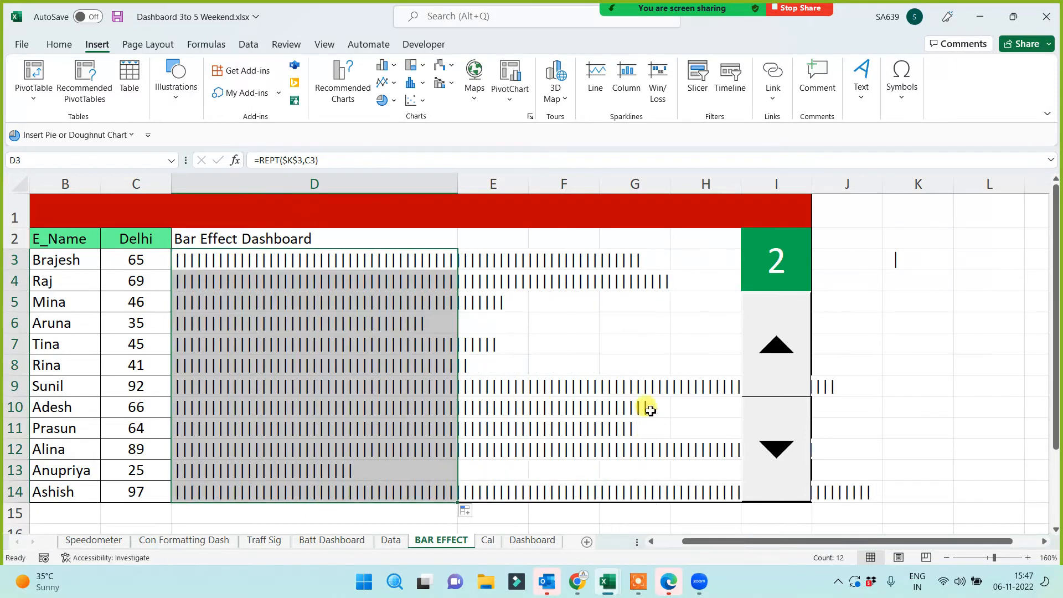
Run the spinner up and down to check that the repeated bars in D3:D14 follow the selected city.
left_click(792, 368)
left_click(791, 367)
left_click(791, 367)
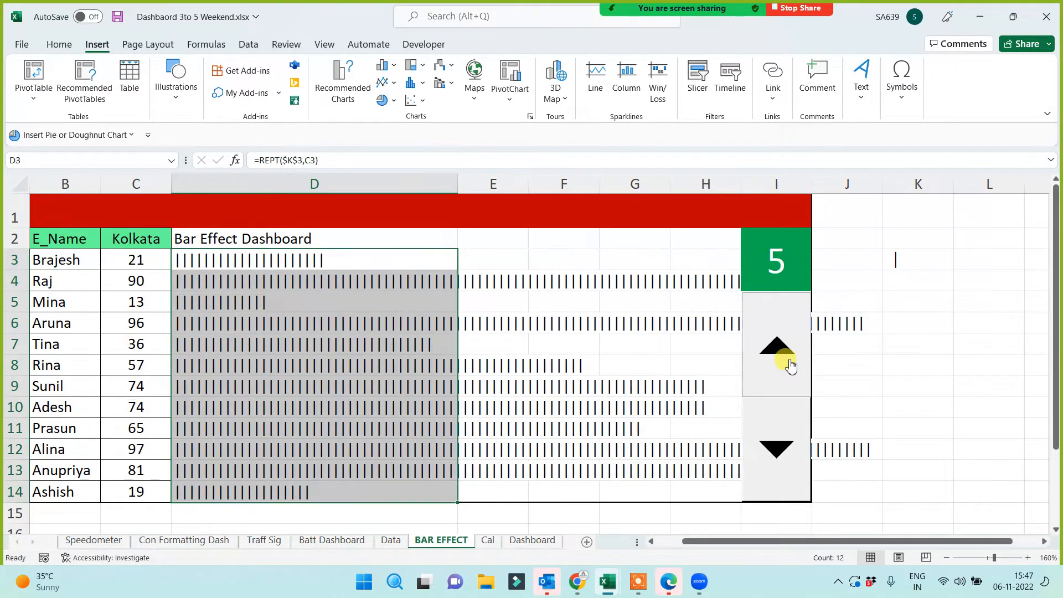
left_click(792, 367)
left_click(792, 367)
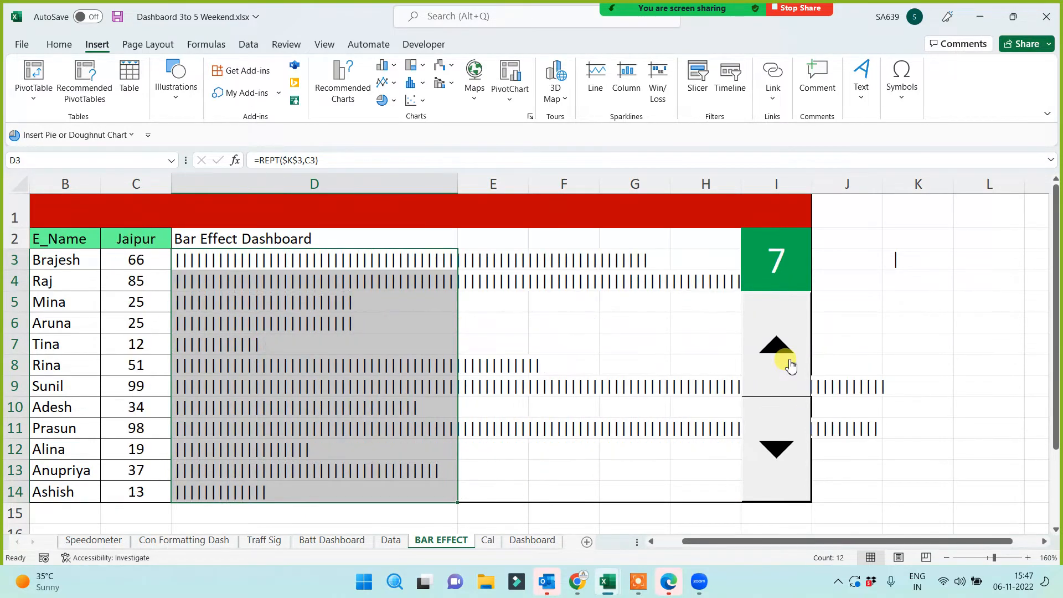
left_click(787, 431)
left_click(787, 432)
left_click(787, 431)
left_click(787, 432)
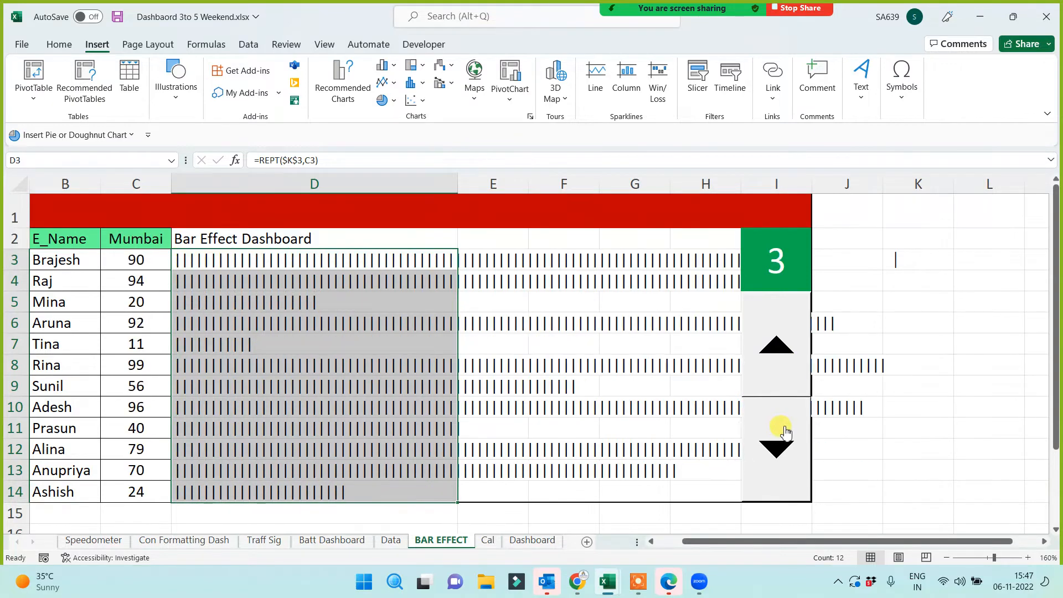
left_click(787, 362)
left_click(787, 363)
left_click(787, 363)
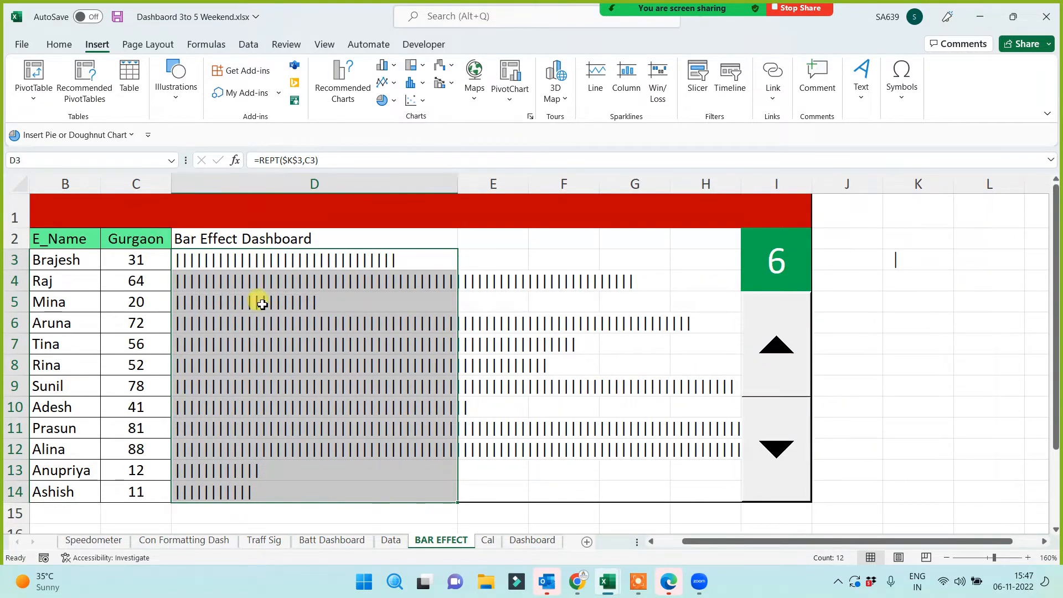
Set the font of the bar cells D3:D14 to Britannic Bold.
left_click_drag(214, 261, 218, 478)
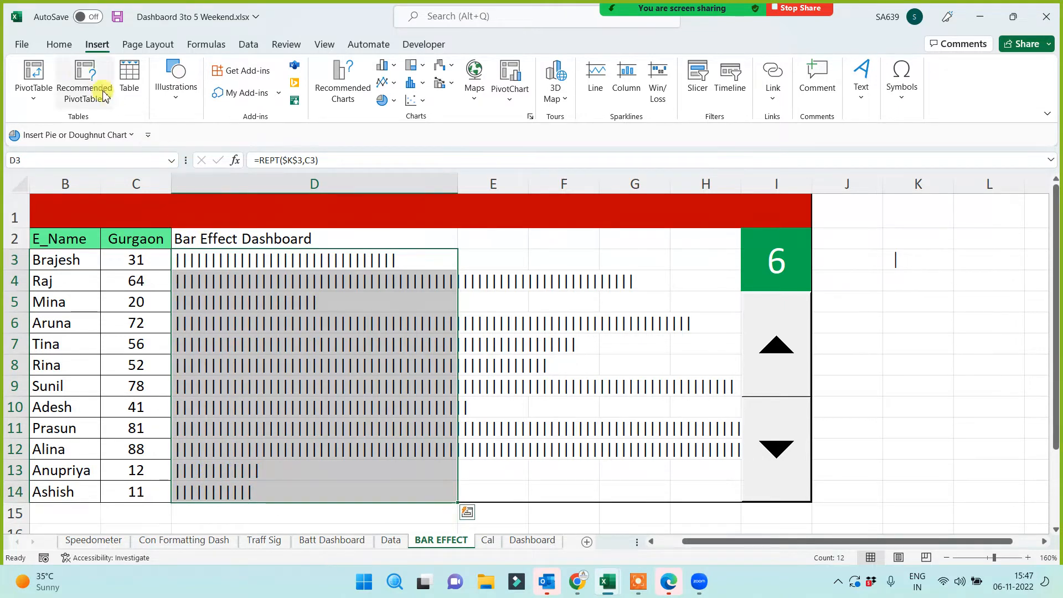
left_click(56, 43)
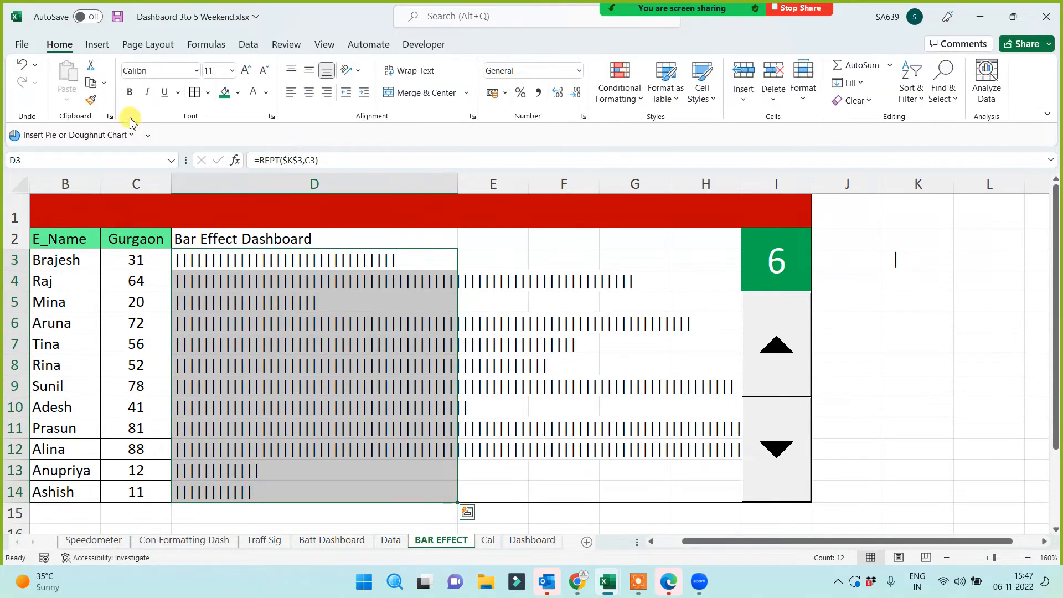
left_click(175, 73)
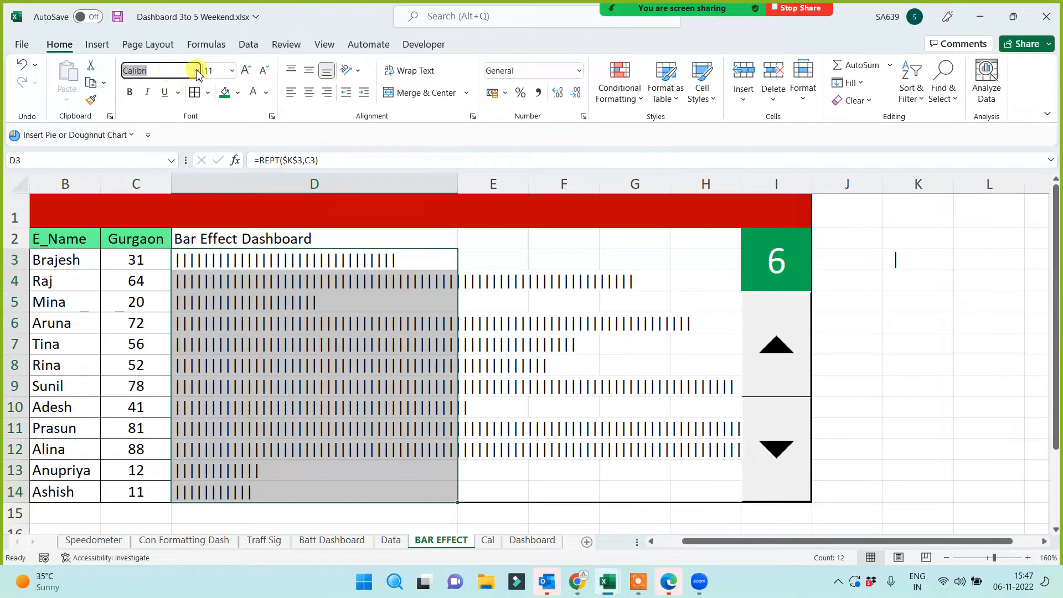
left_click(197, 71)
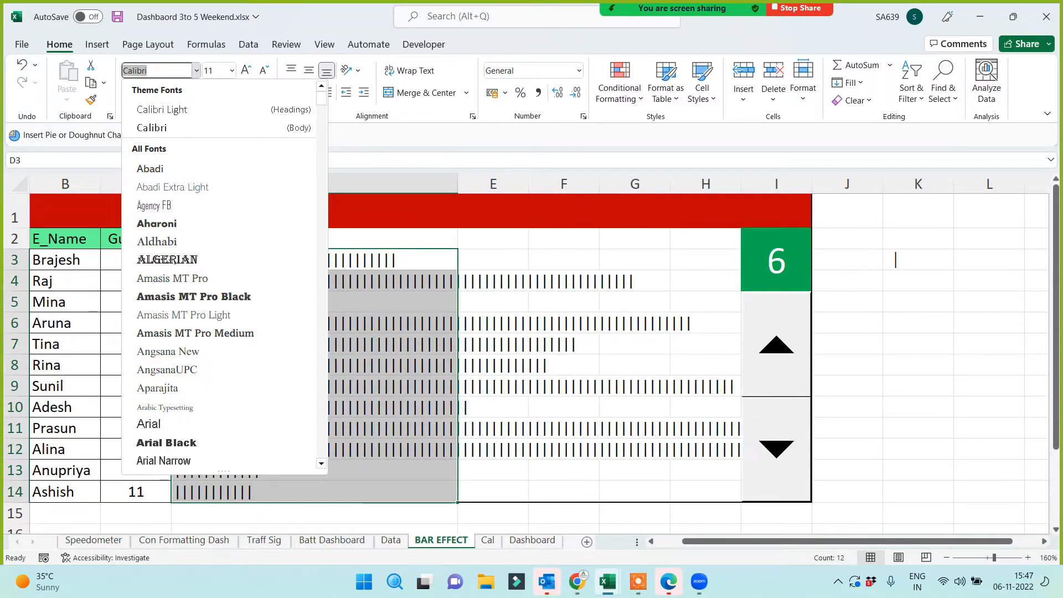
type("Britannic Bold")
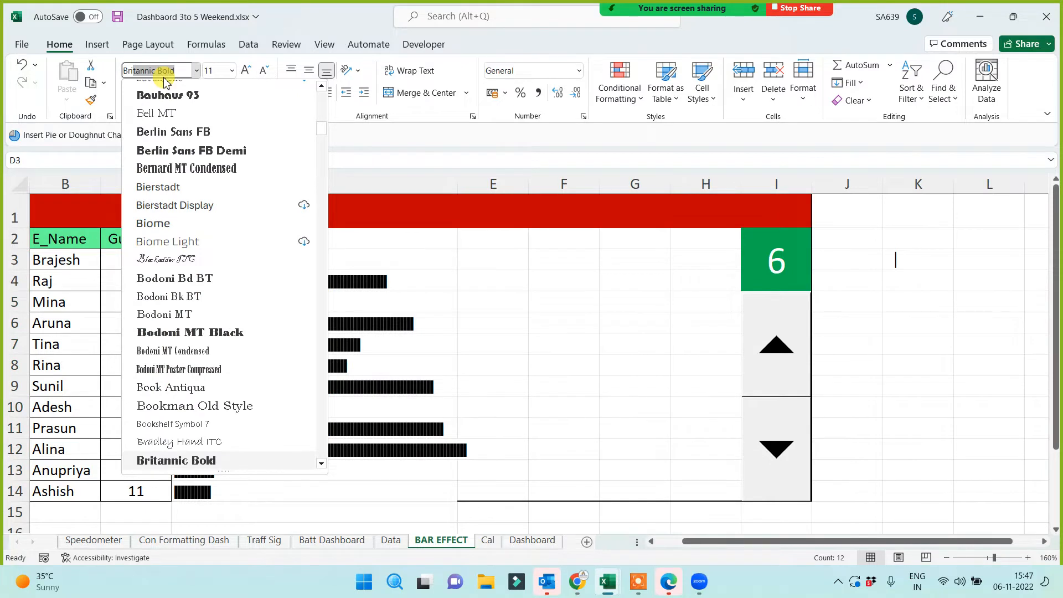
left_click(170, 463)
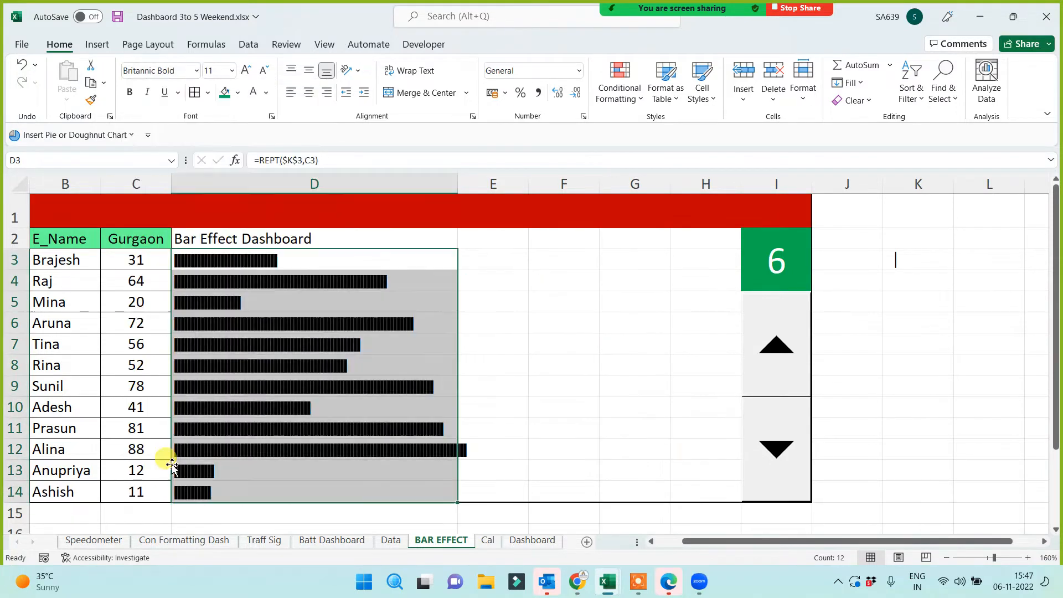
Widen column D so the longest bars fit inside it, checking with the spinner set to 7.
left_click(516, 401)
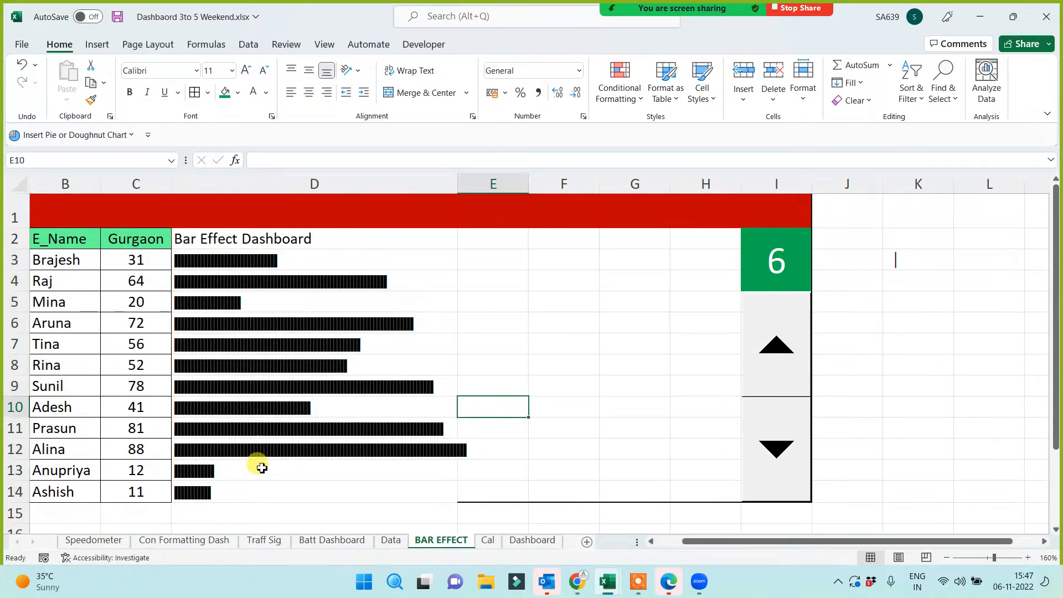
left_click(139, 458)
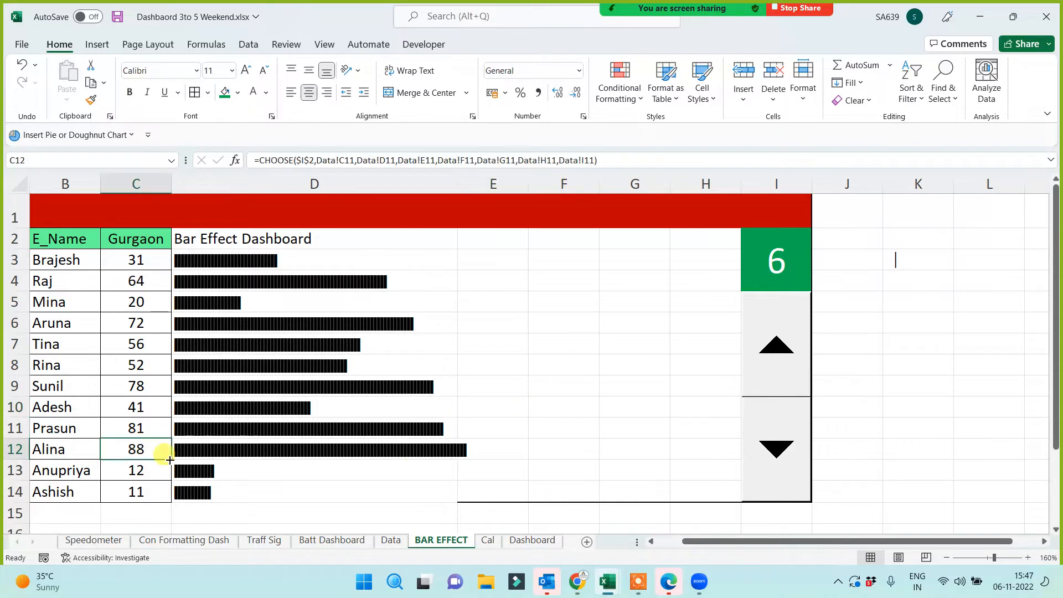
left_click(404, 451)
left_click_drag(460, 184, 516, 184)
left_click(840, 361)
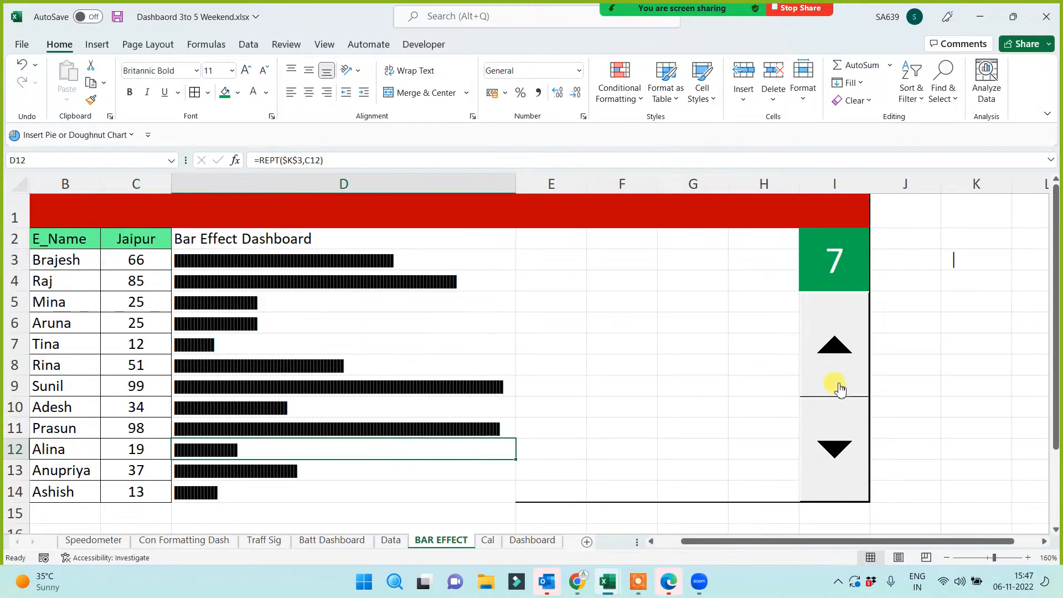
left_click(468, 386)
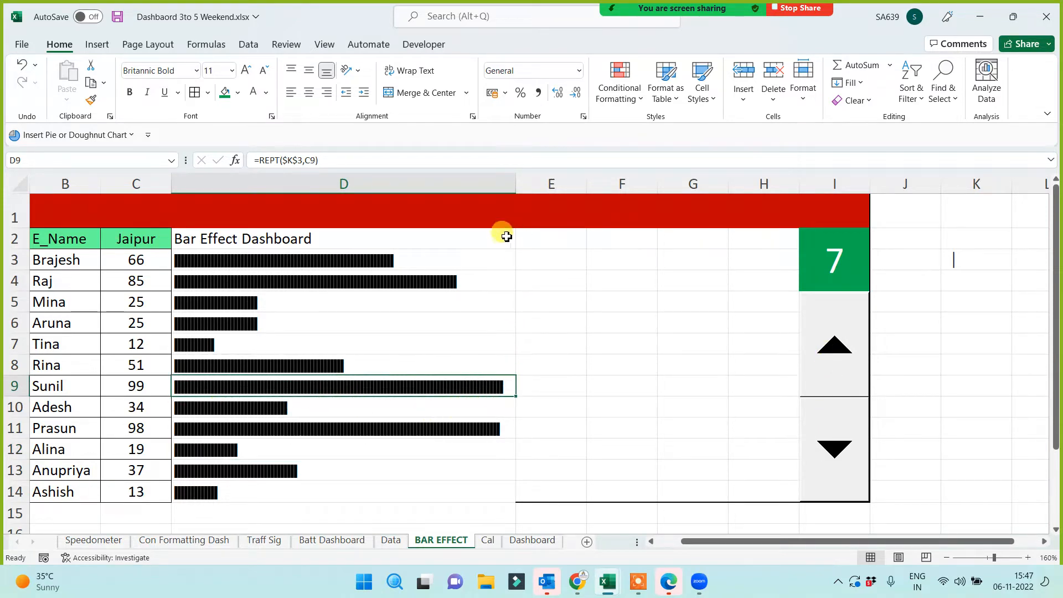
Apply inner borders and a thick outside border to the bar column D2:D14.
left_click_drag(507, 236, 484, 483)
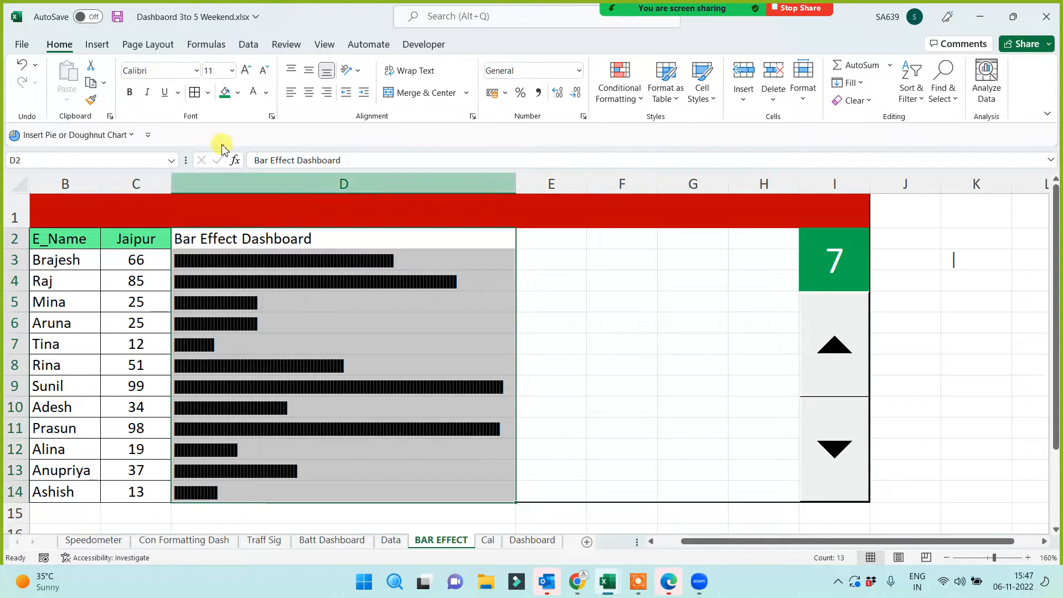
left_click(208, 92)
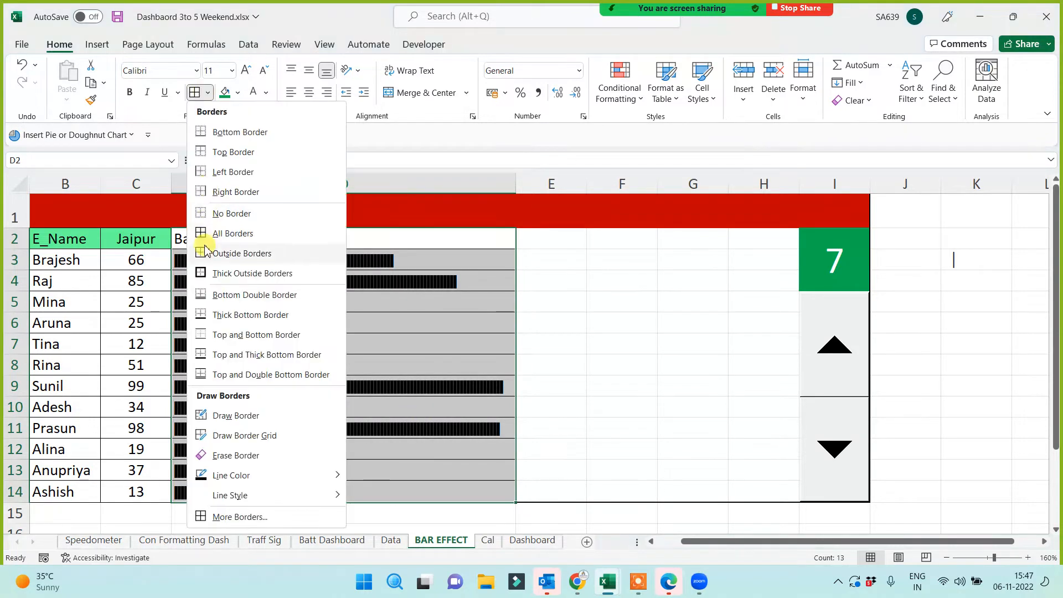
left_click(205, 273)
left_click(573, 304)
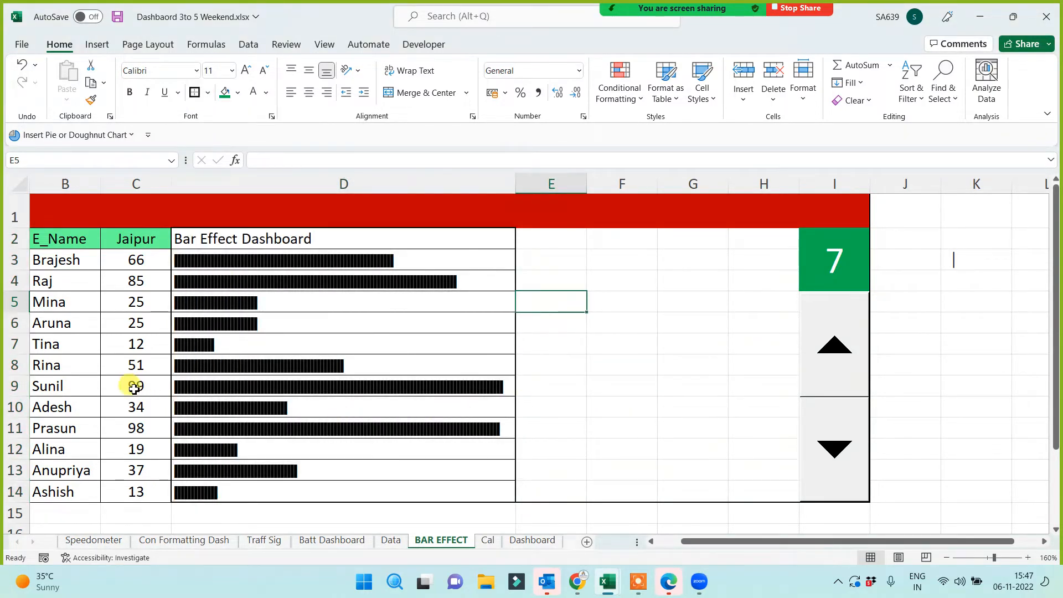
Step the spinner down to 1 for Patna, checking that each city's bars fit within column D.
left_click_drag(134, 389, 501, 385)
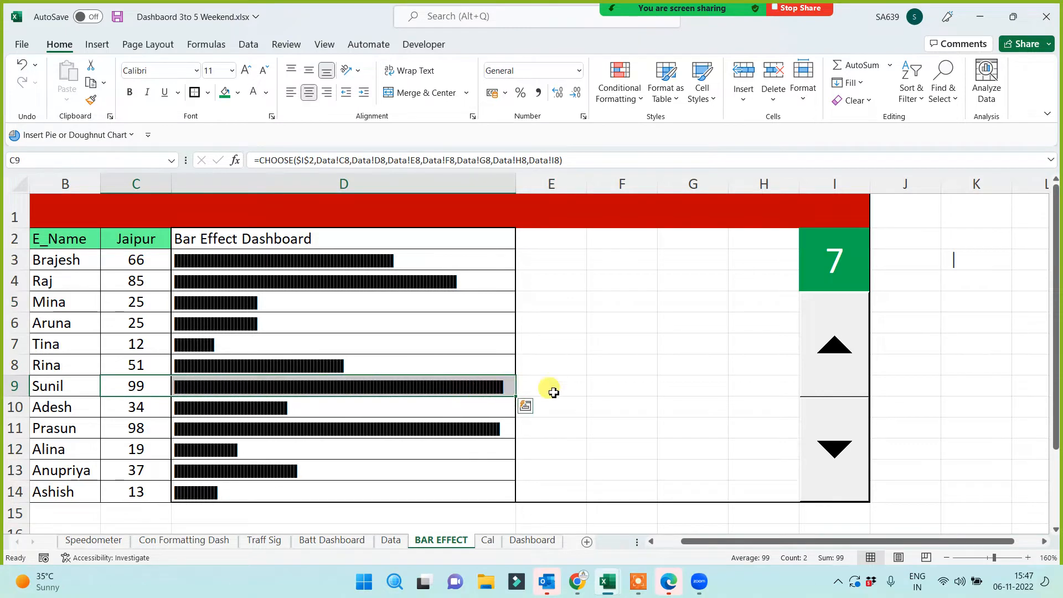
left_click(554, 392)
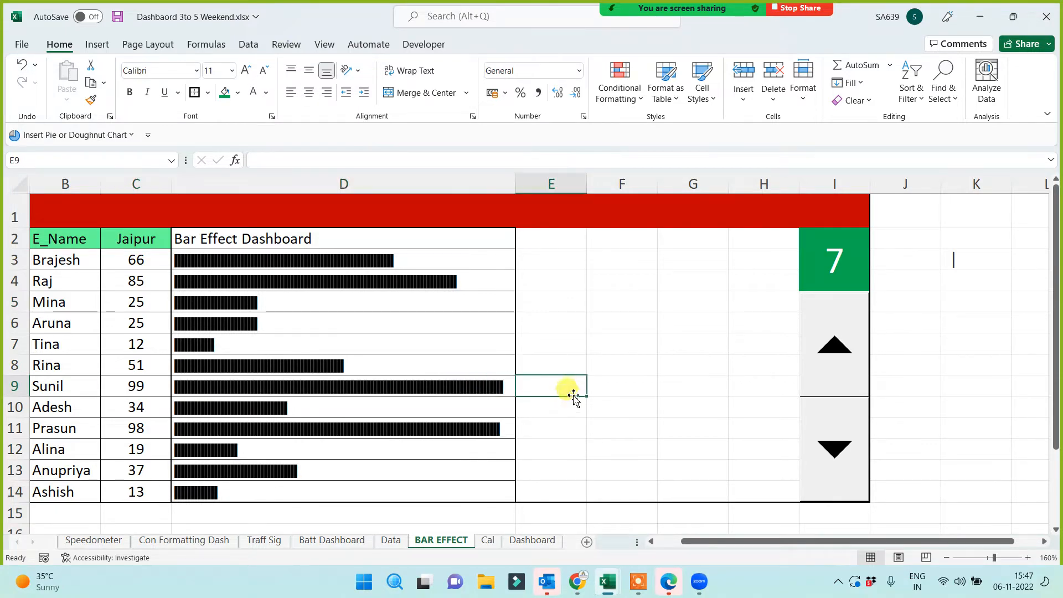
left_click(664, 365)
left_click(833, 438)
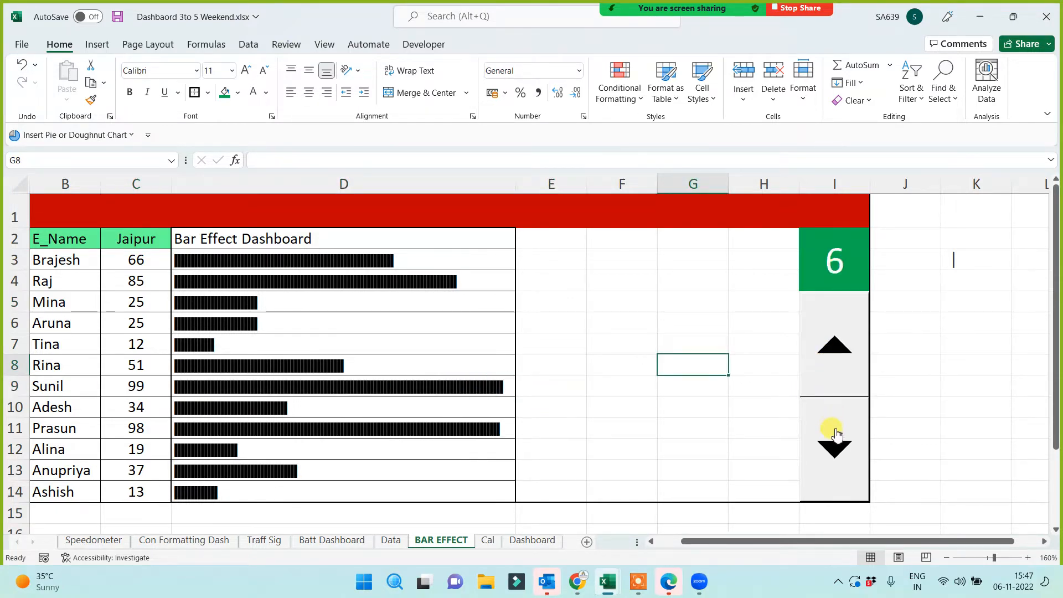
left_click(835, 436)
left_click(834, 436)
left_click(835, 436)
left_click(836, 435)
left_click(837, 436)
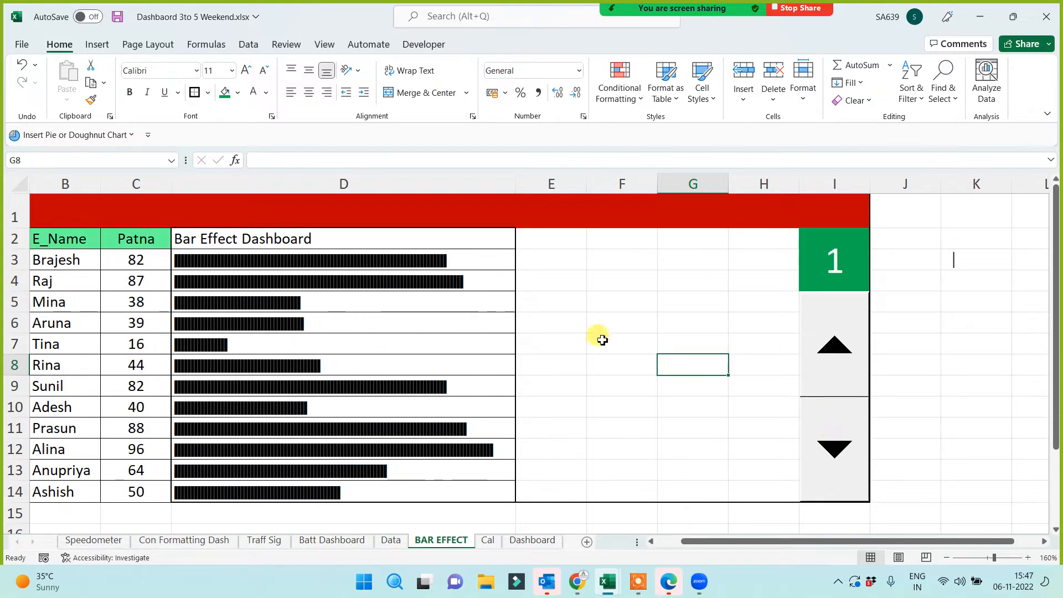
Set the font colour of the bar cells D3:D14 to the standard red.
left_click_drag(460, 256, 439, 491)
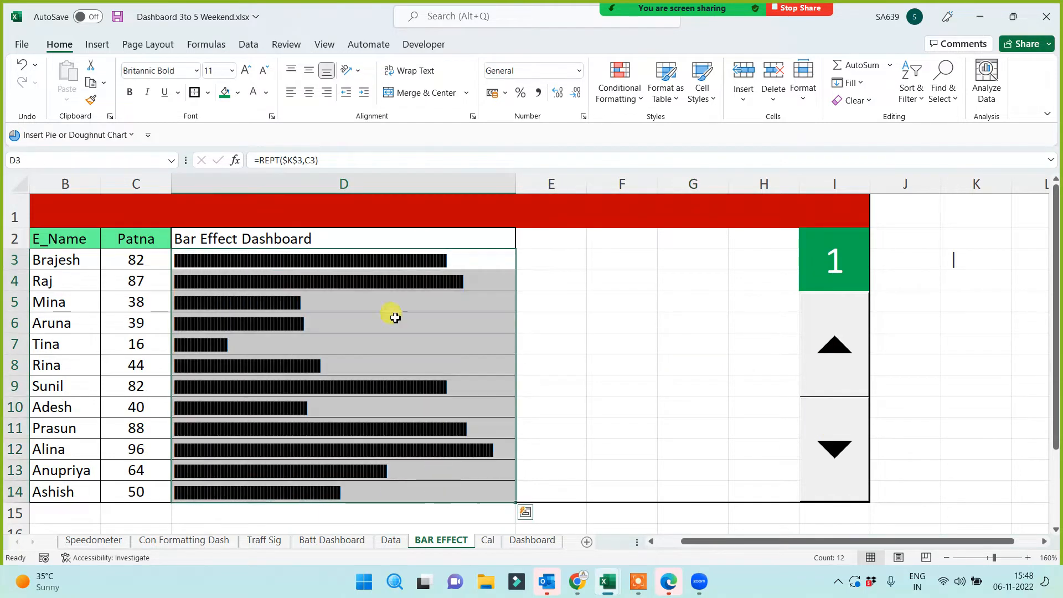
left_click(266, 94)
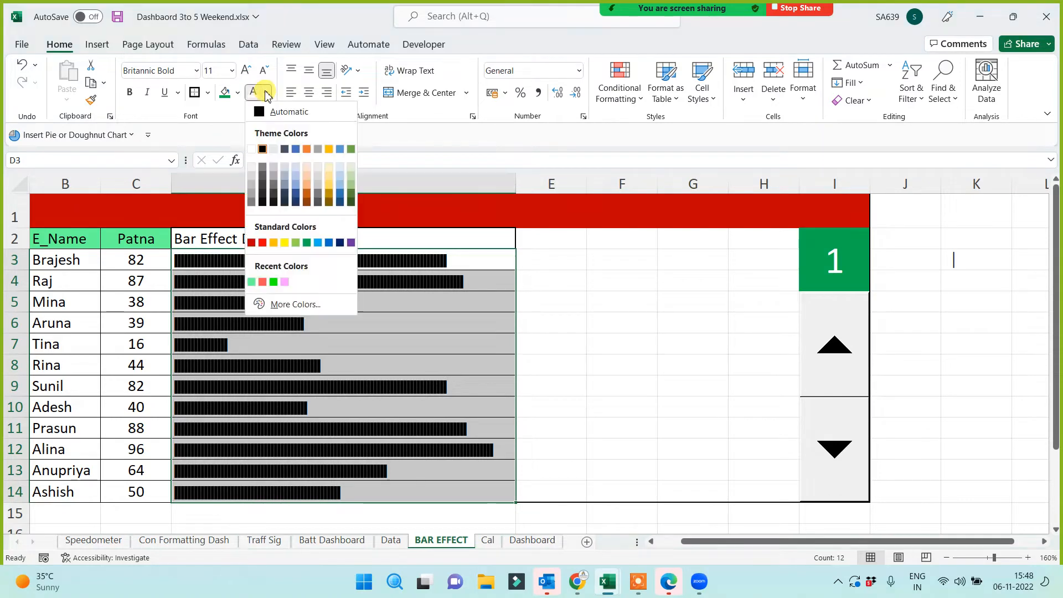
left_click(263, 242)
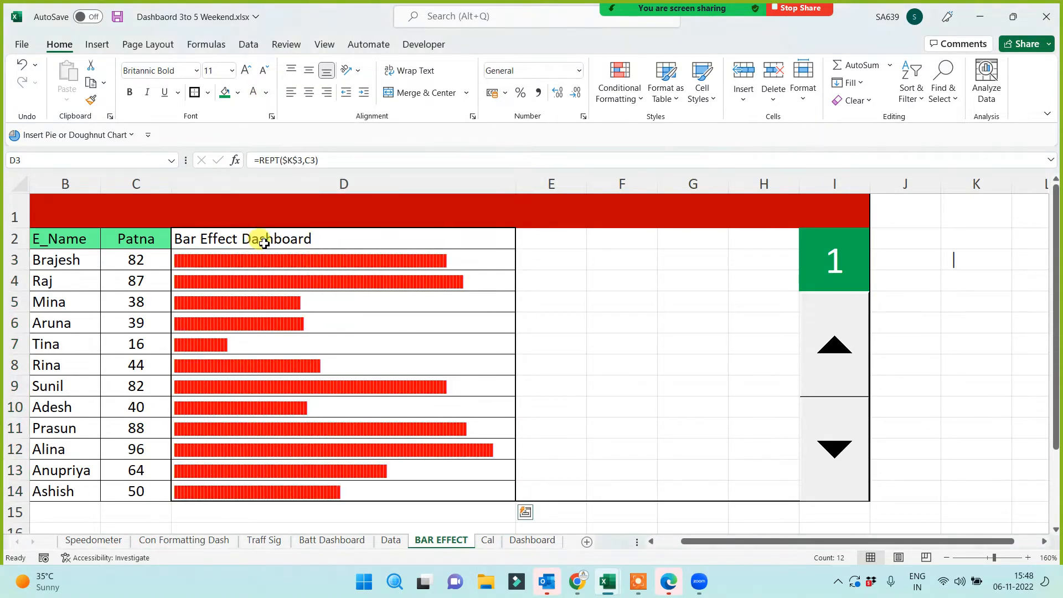
Copy the formatting of city header C2 onto the Bar Effect Dashboard header in D2.
left_click(136, 238)
left_click(91, 99)
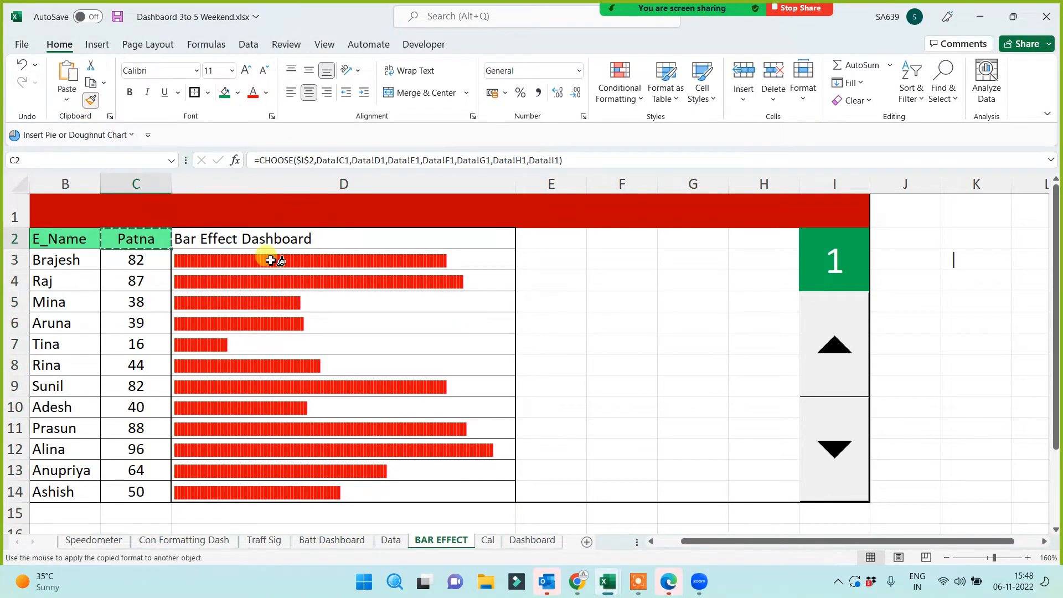
left_click(276, 242)
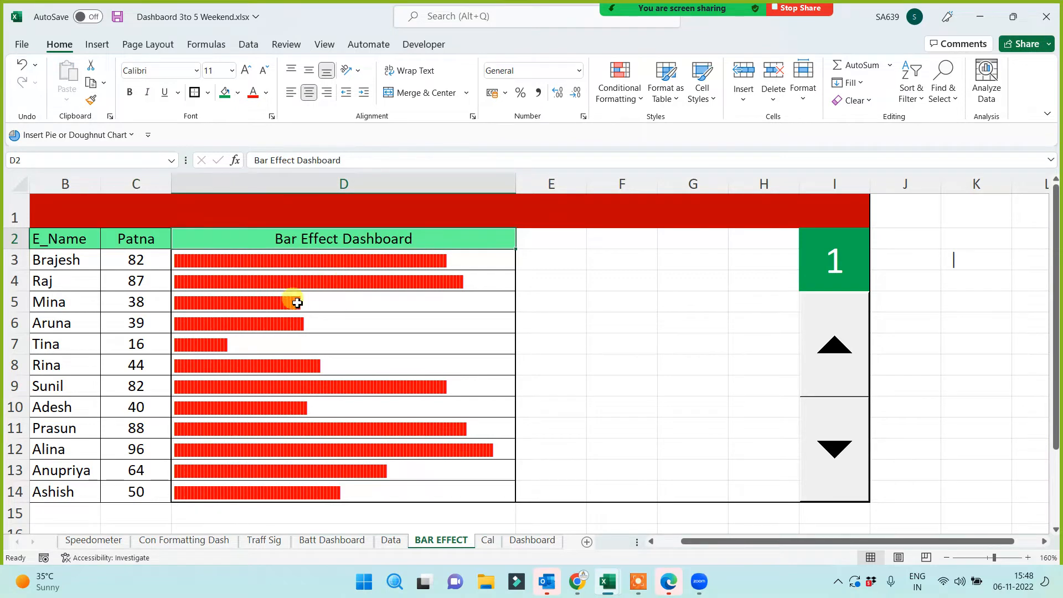
Fill the header cells A2:D2 with the recently used light pink.
left_click_drag(688, 541, 658, 541)
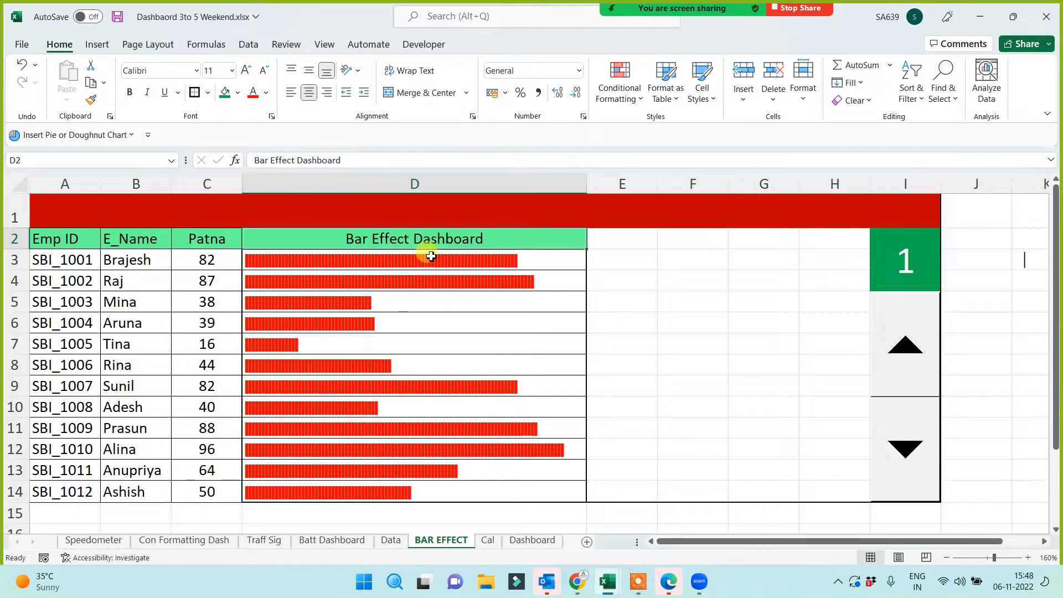
left_click_drag(435, 243, 76, 237)
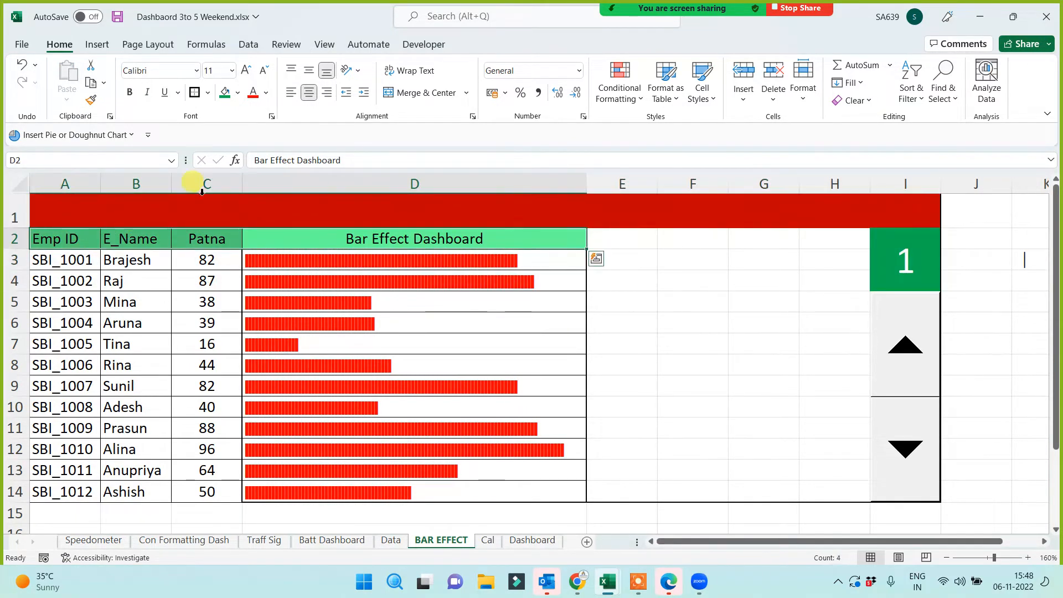
left_click(239, 96)
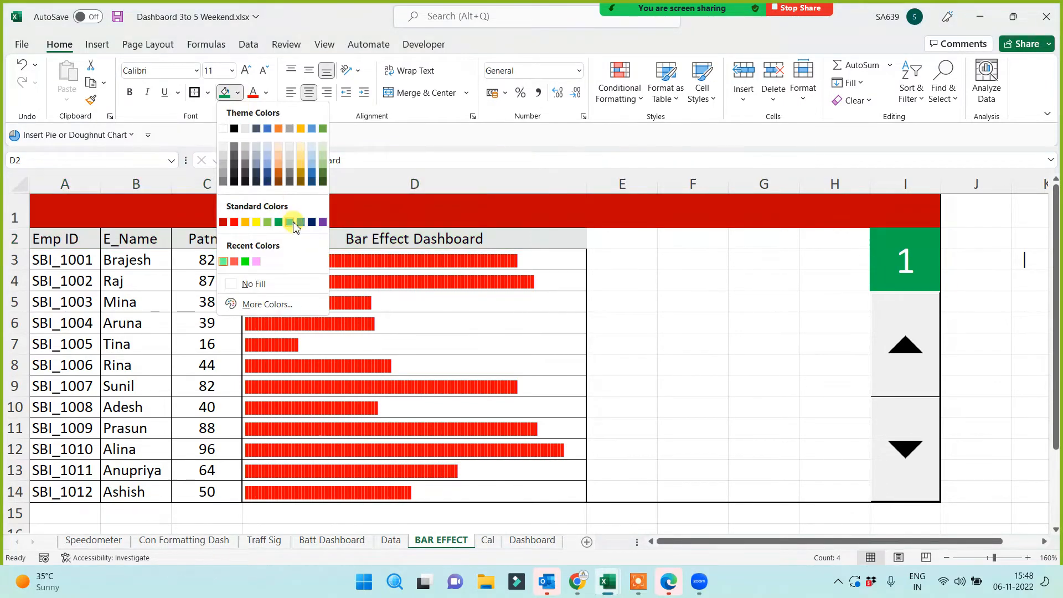
left_click(257, 262)
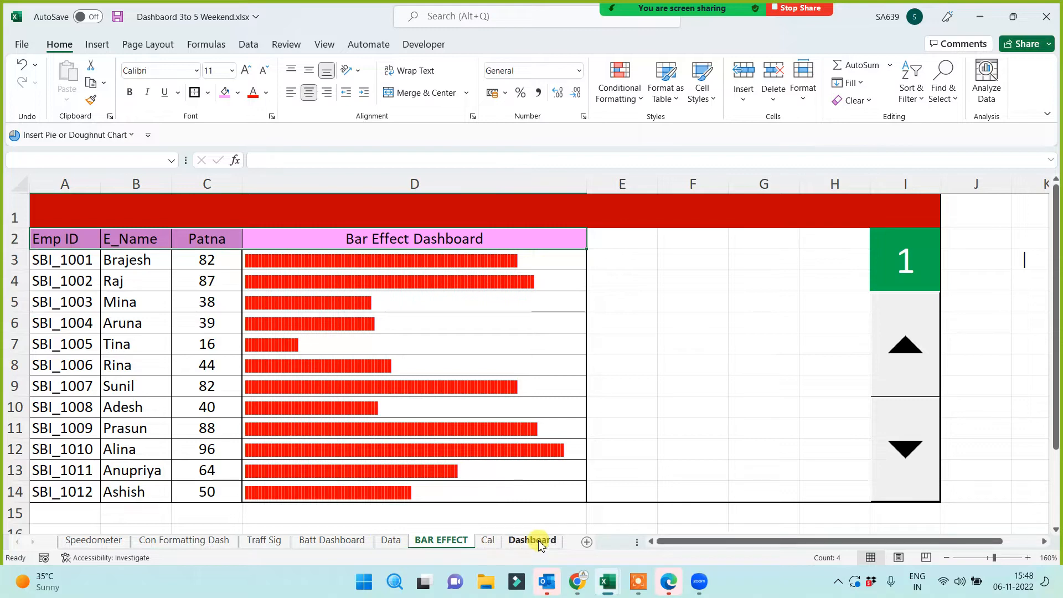
left_click(640, 587)
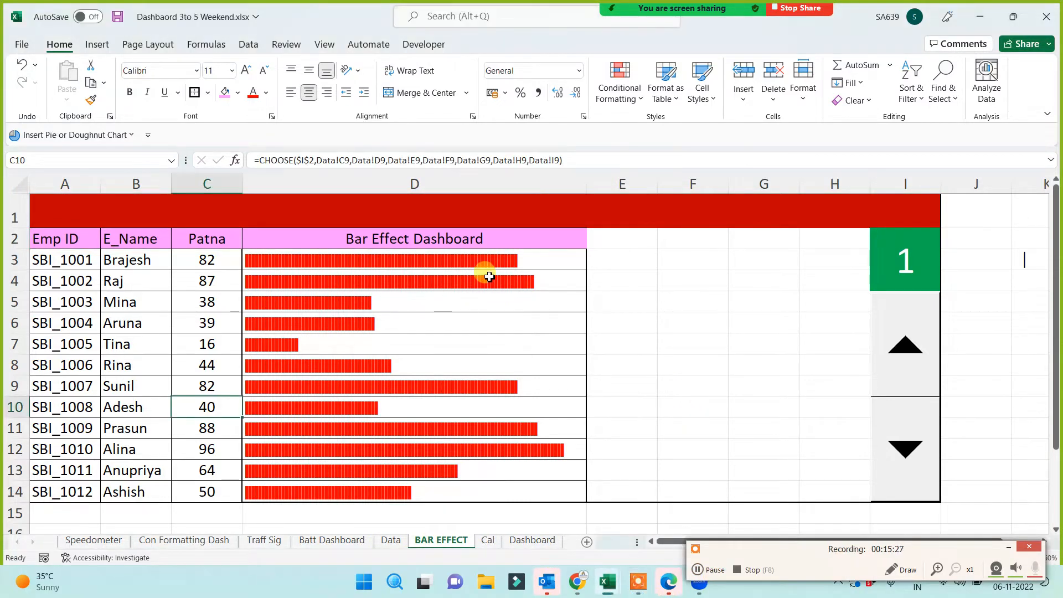
Create a formula-based conditional formatting rule for D3:D14 with the condition =$C3>70.
left_click_drag(536, 256, 518, 483)
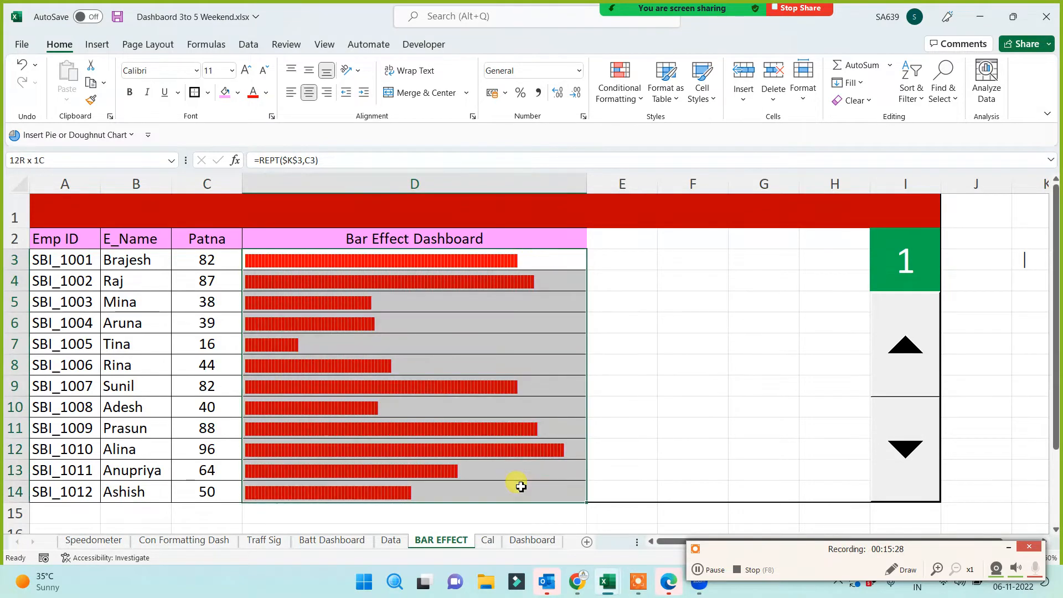
left_click(624, 88)
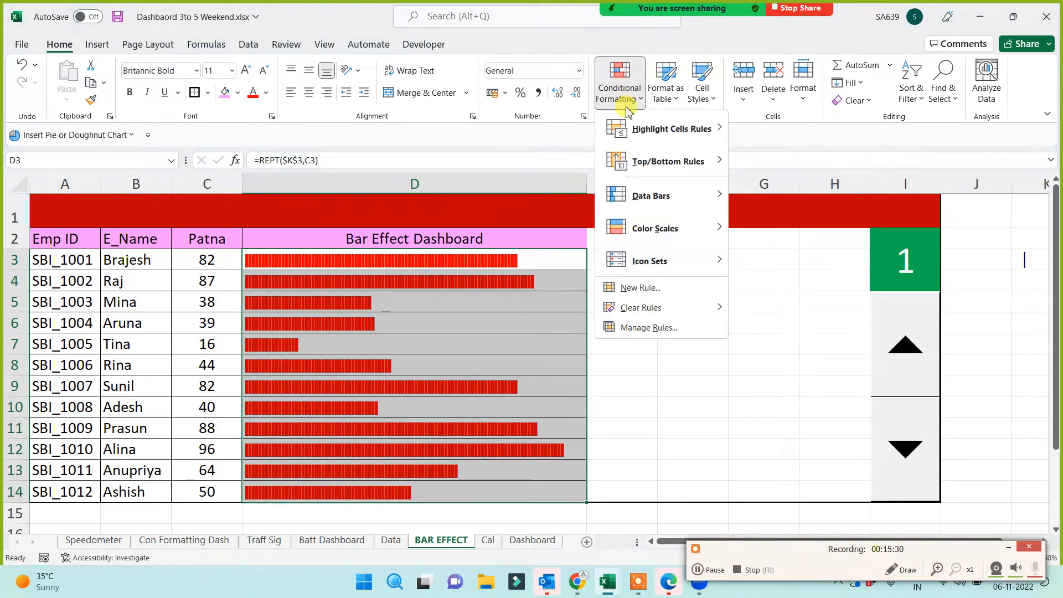
left_click(647, 325)
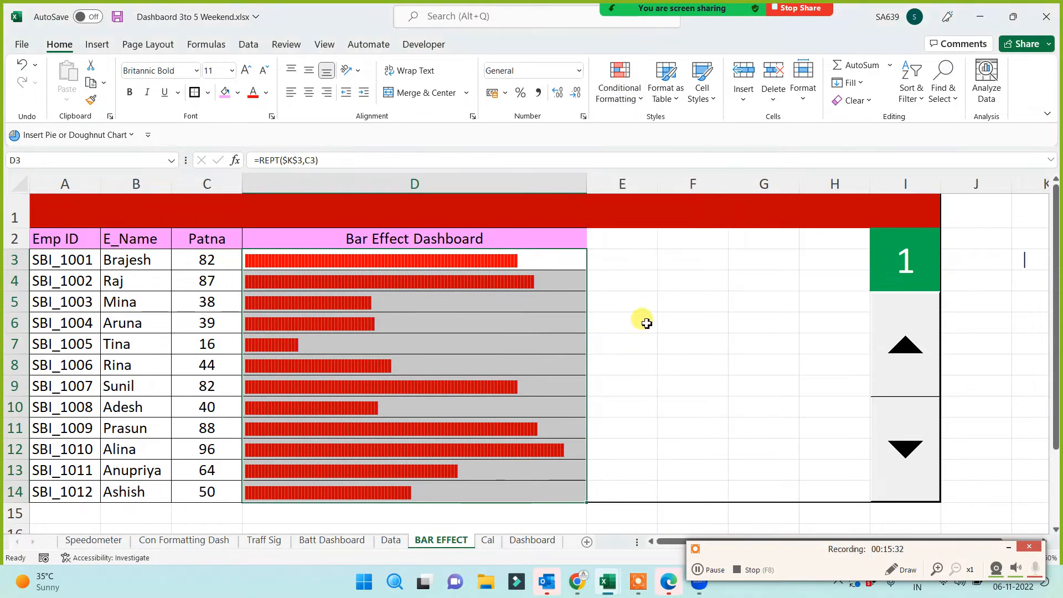
left_click(387, 298)
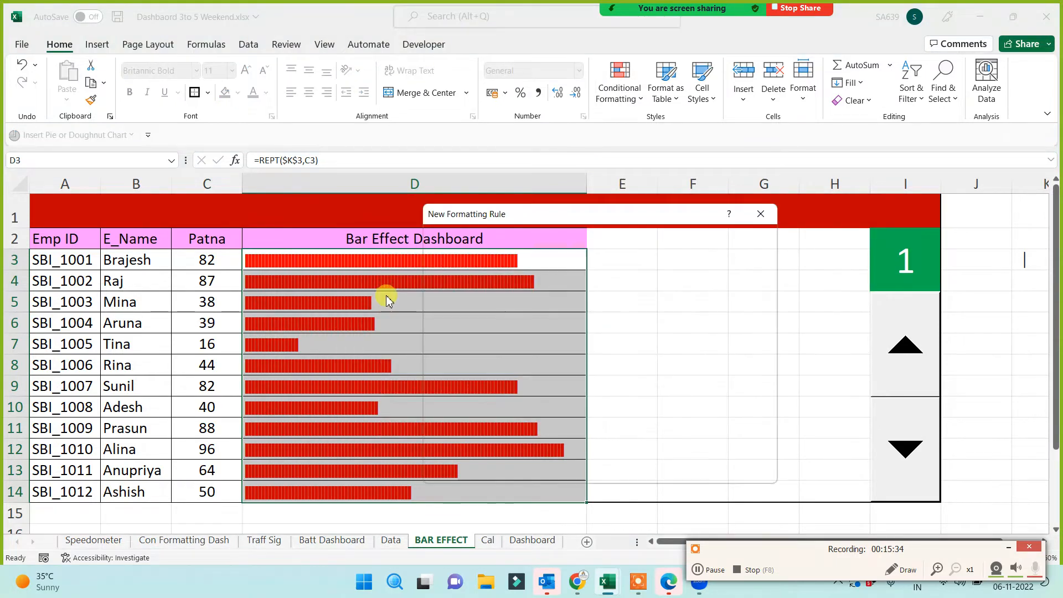
left_click(472, 316)
left_click(462, 369)
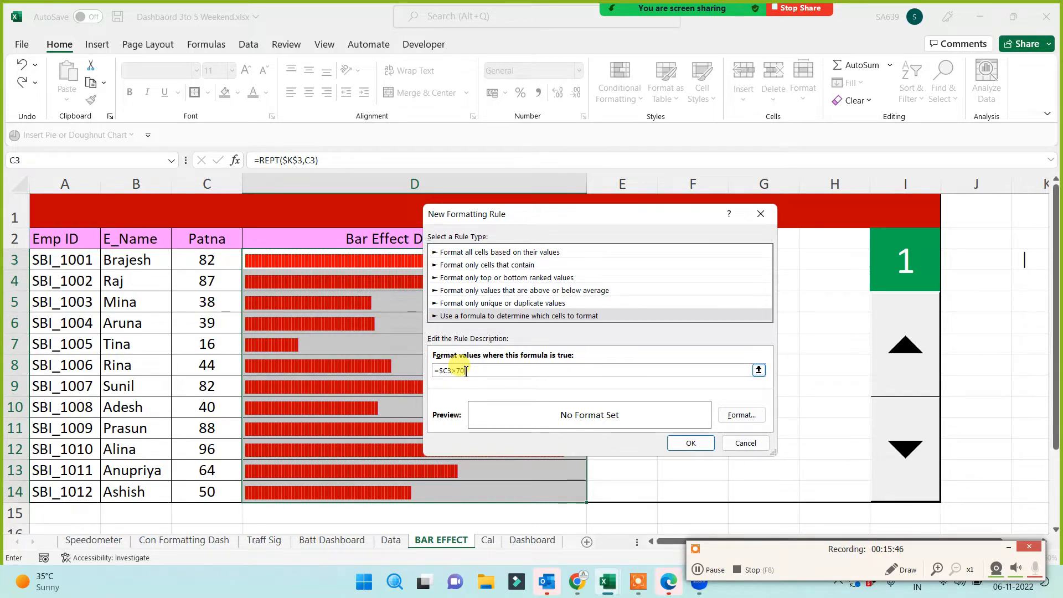
Give the =$C3>70 rule a bright green font colour and apply it to D3:D14.
left_click(743, 417)
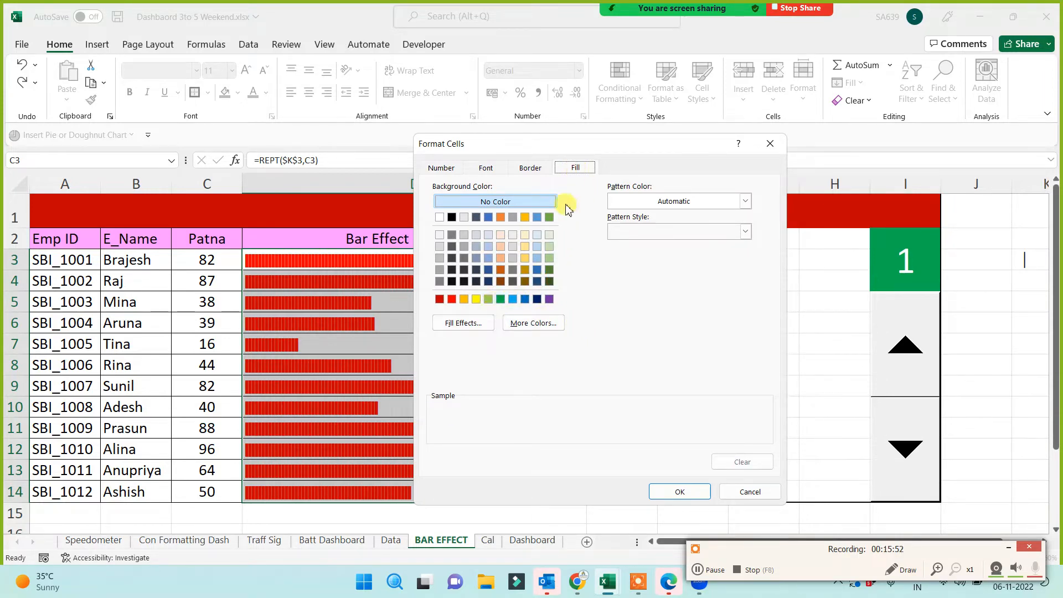
left_click(491, 172)
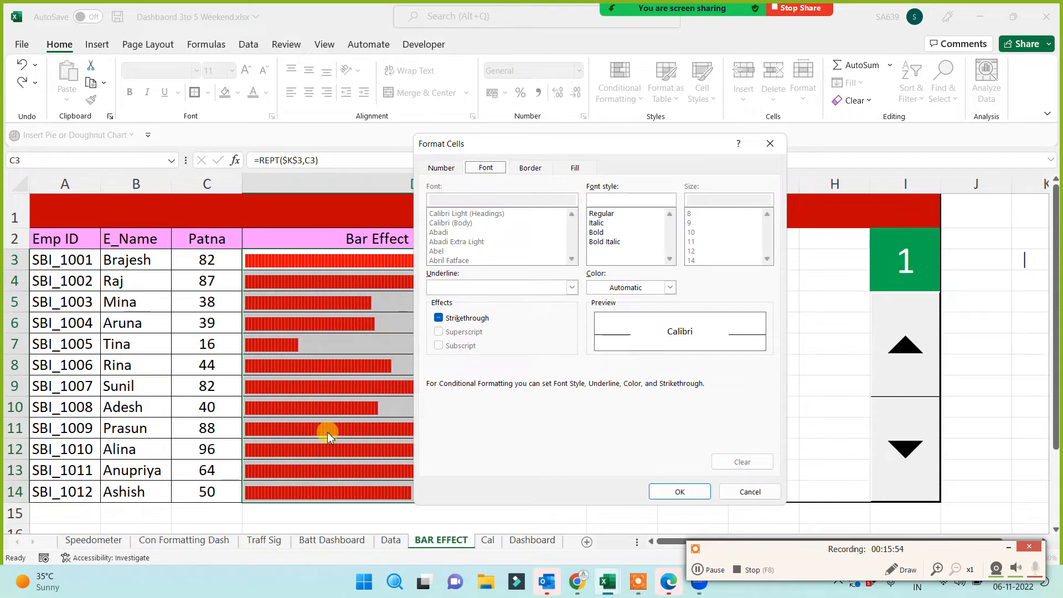
left_click(670, 288)
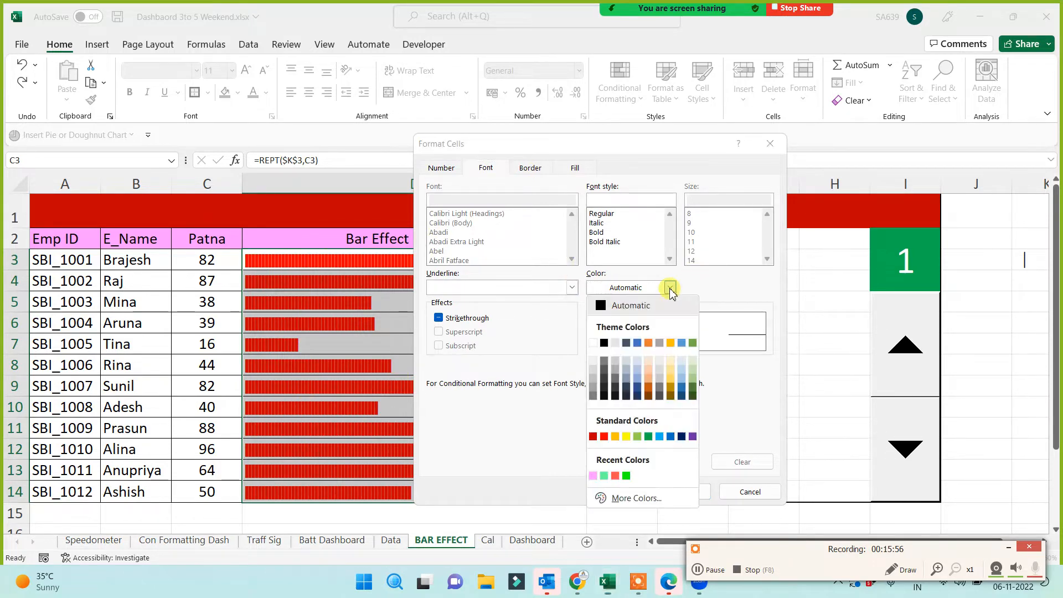
left_click(627, 476)
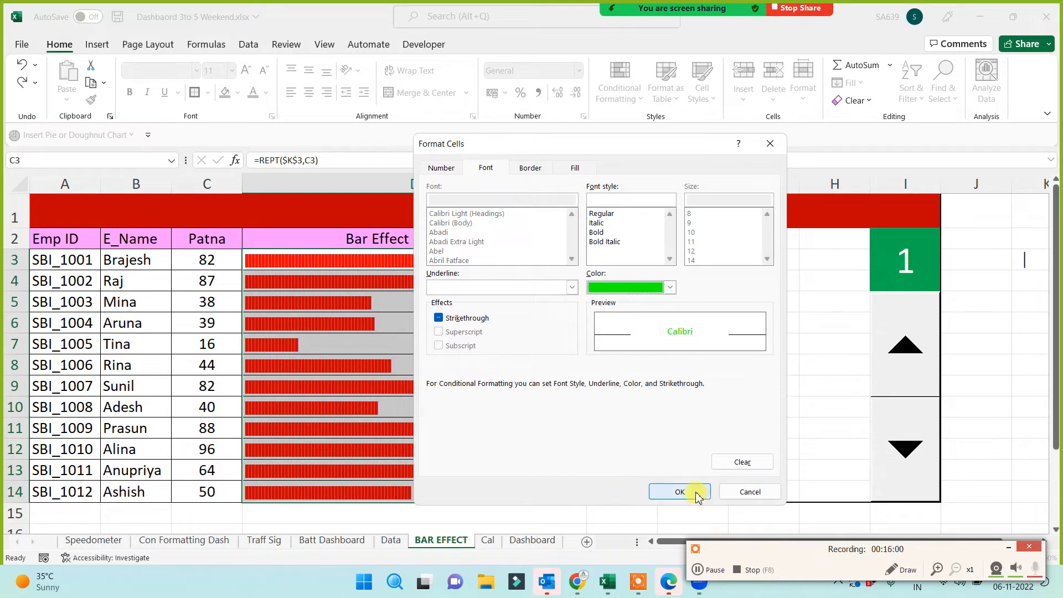
left_click(696, 495)
left_click(688, 439)
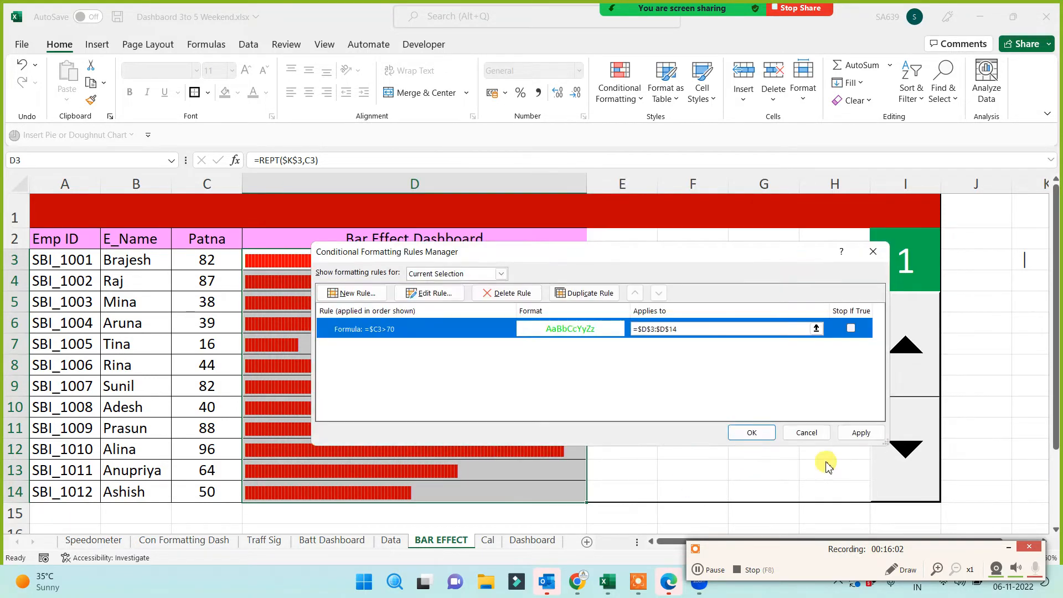
left_click(861, 433)
left_click(752, 432)
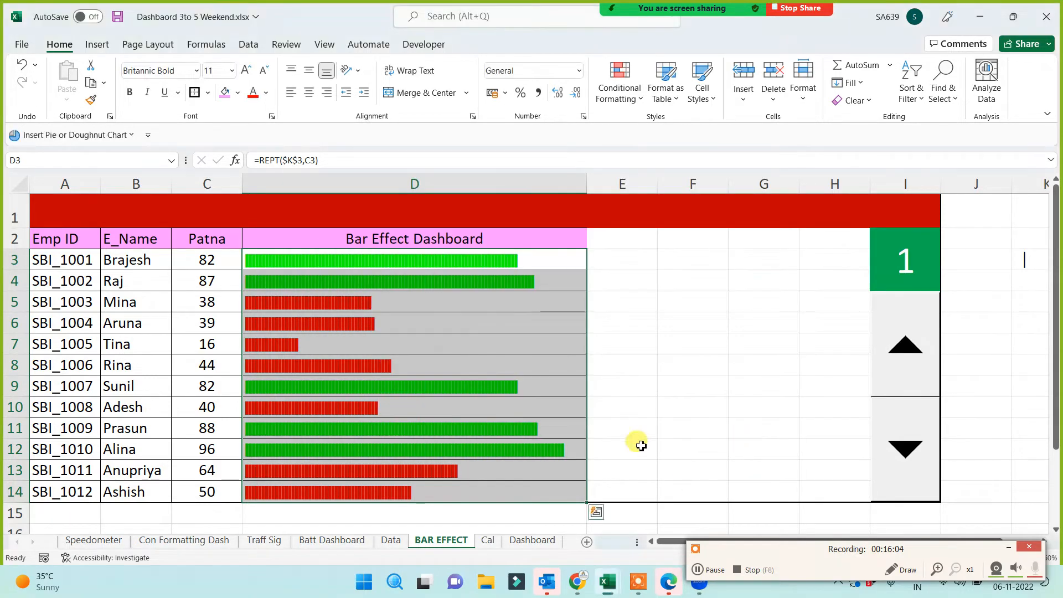
Try bold on the bar cells D3:D14 and turn it off again.
left_click_drag(560, 257, 540, 499)
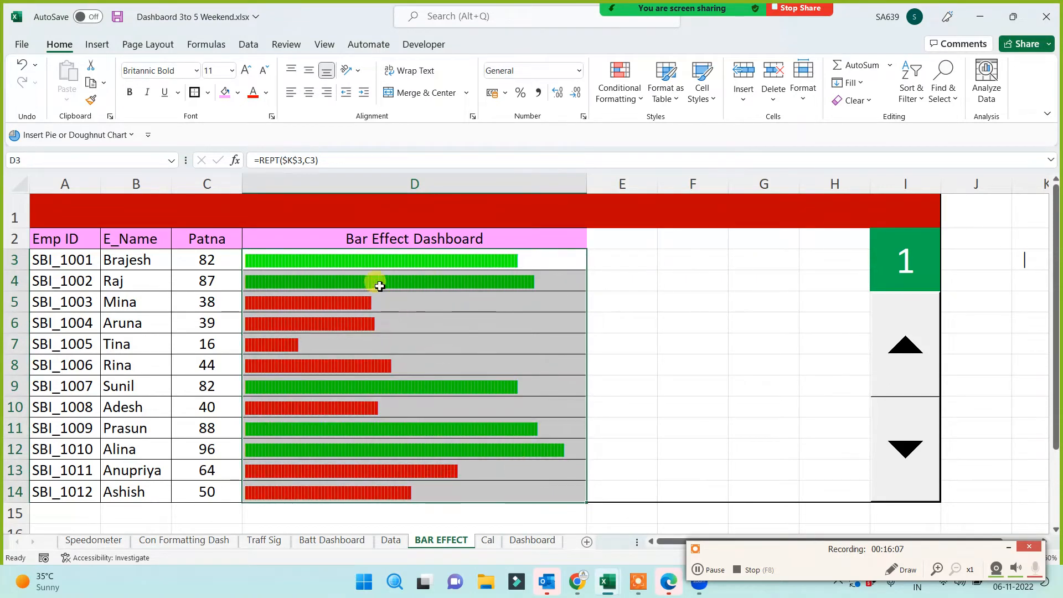
left_click(129, 96)
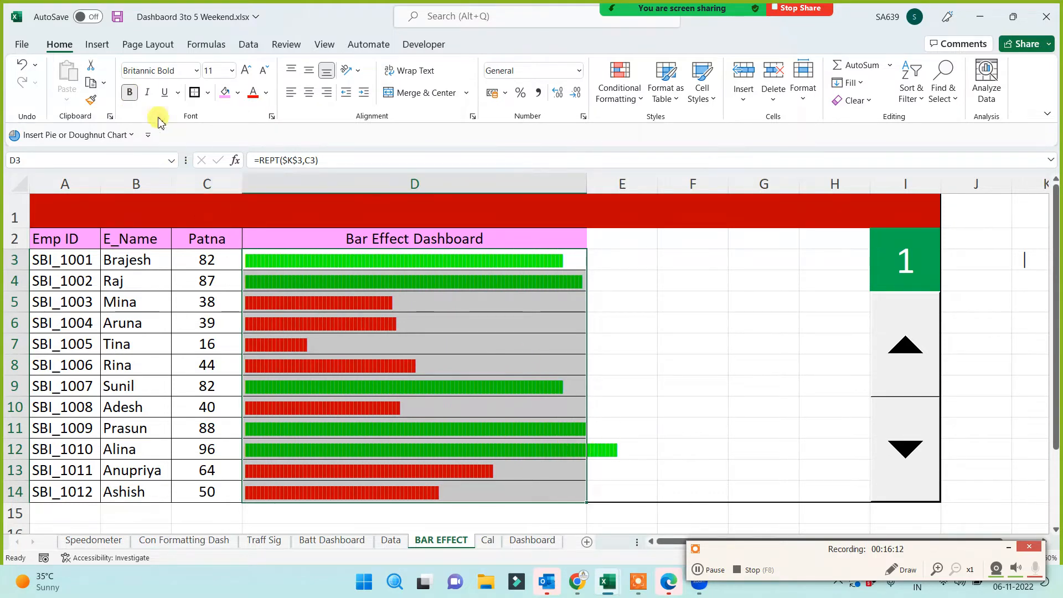
left_click(130, 93)
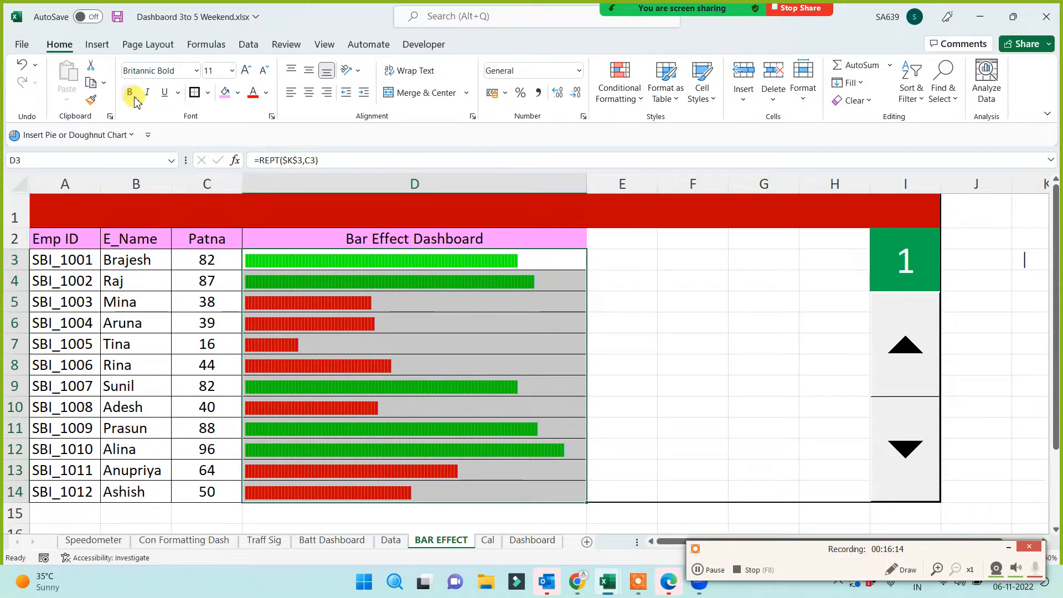
Make the bar cells D3:D14 bold and widen column D so the longest bars fit inside it.
left_click(130, 94)
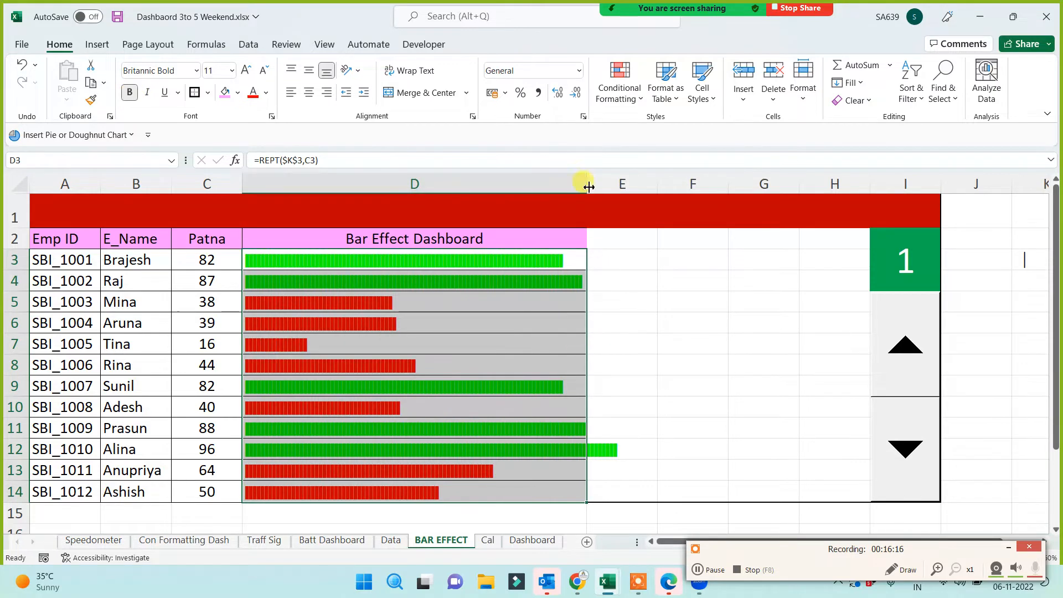
left_click_drag(587, 184, 625, 186)
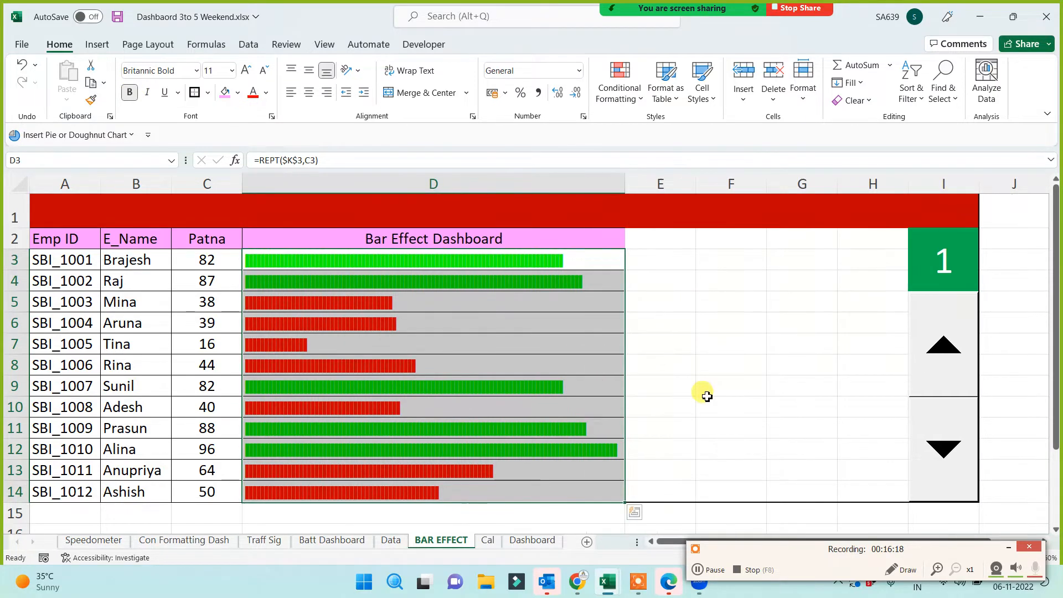
left_click(700, 404)
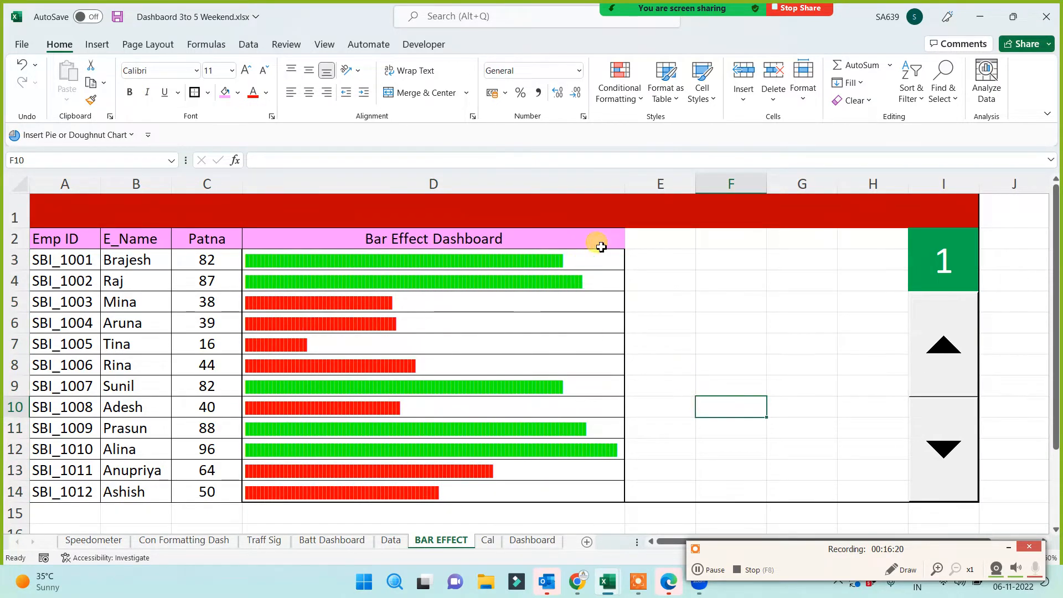
left_click_drag(623, 183, 635, 183)
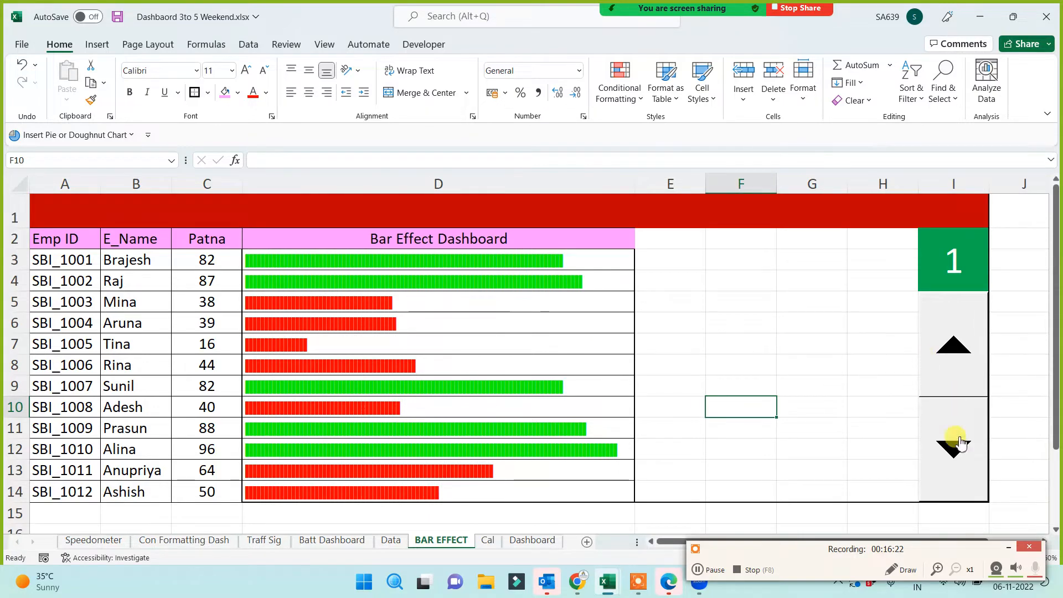
Advance the city spinner to 3 to check the bars for other cities.
left_click(955, 377)
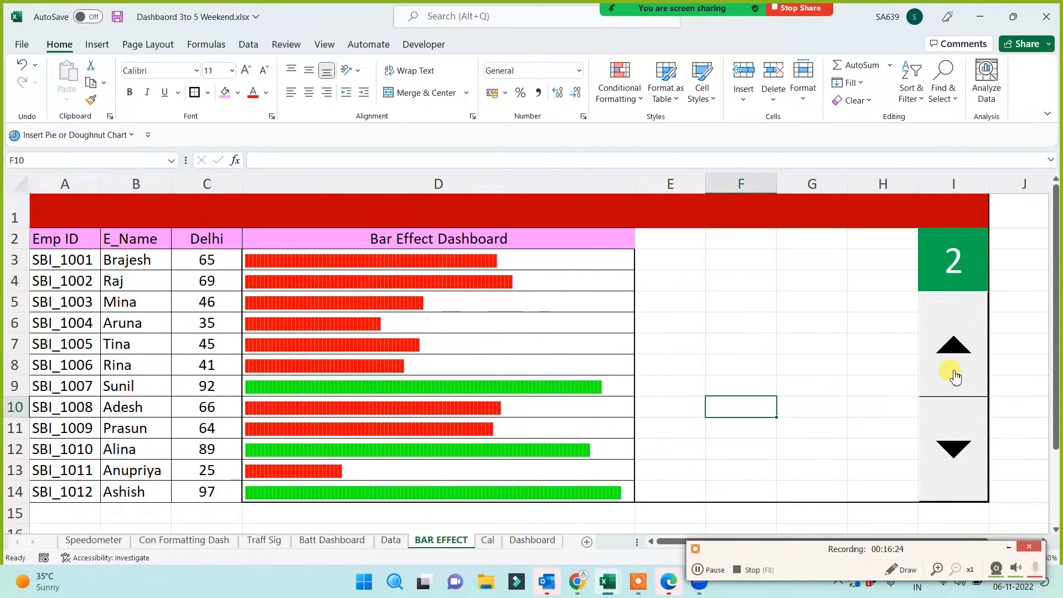
left_click(956, 377)
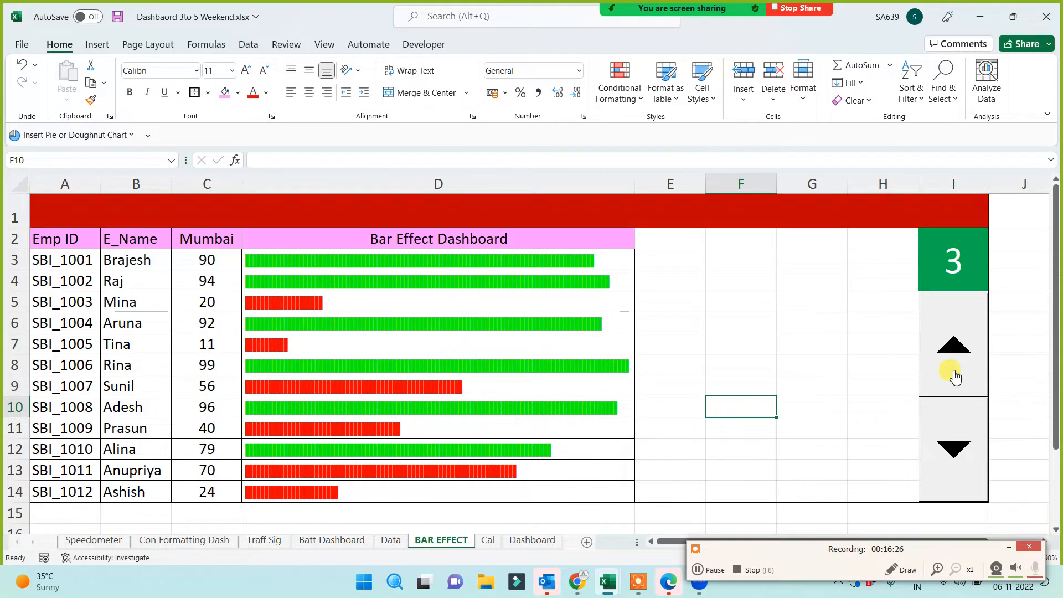
left_click(749, 368)
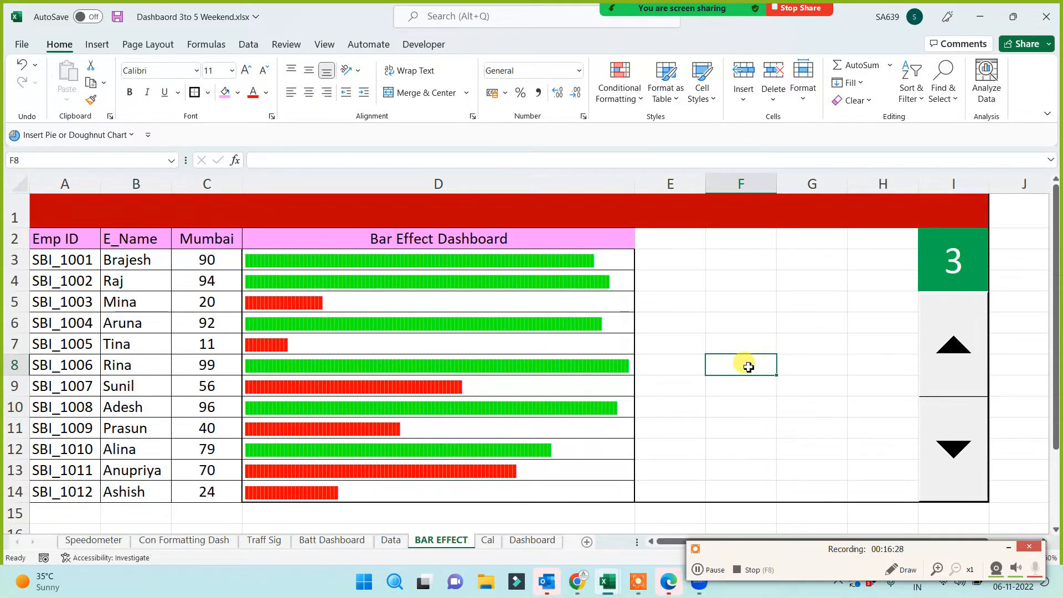
Fill the bar cells D3:D14 and the data cells A3:C14 with the same light gold tint.
left_click_drag(620, 255, 600, 496)
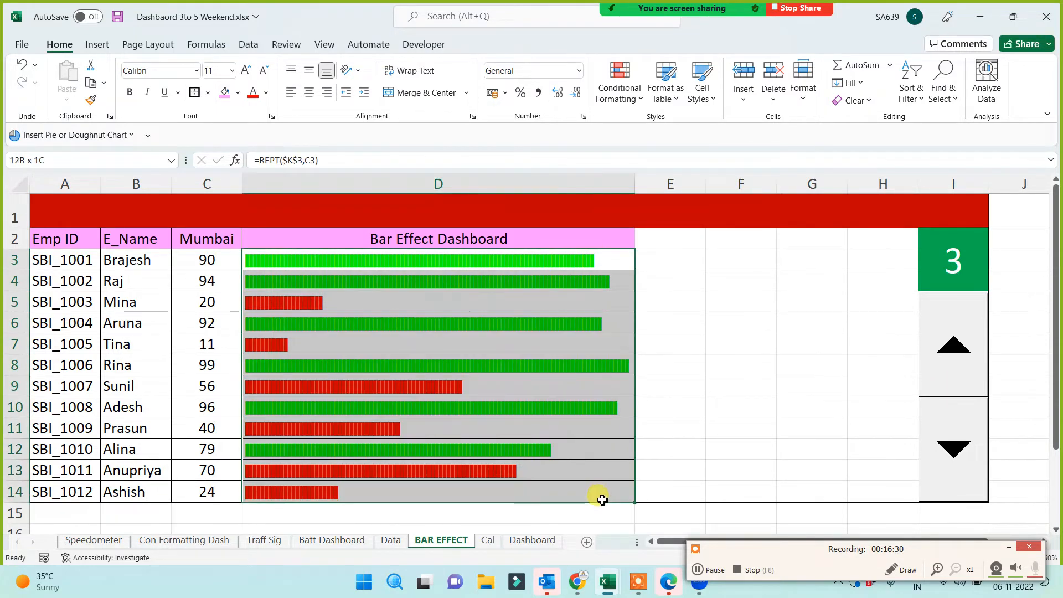
left_click(237, 92)
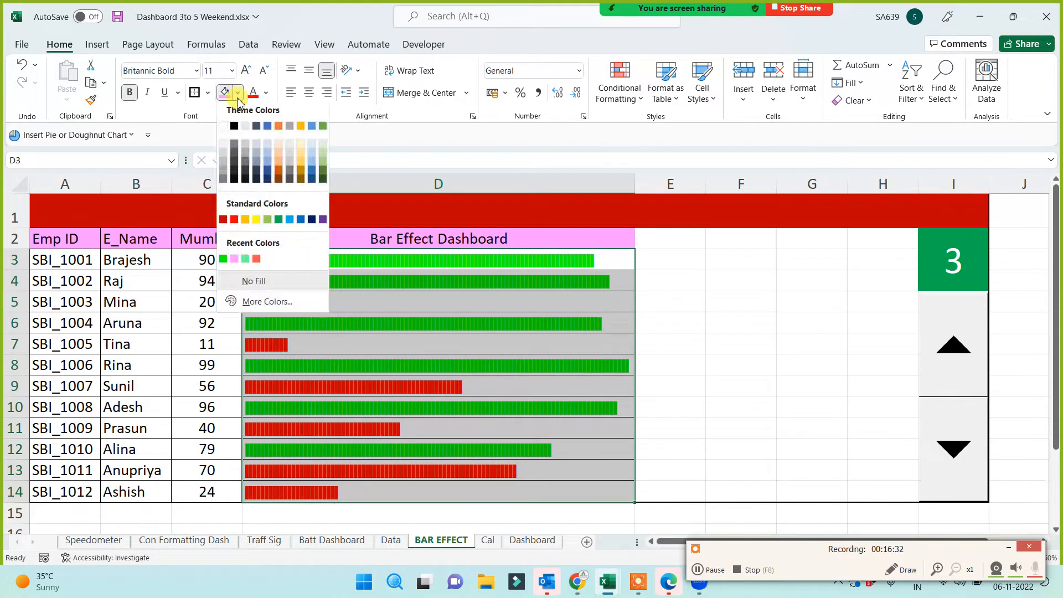
left_click(301, 150)
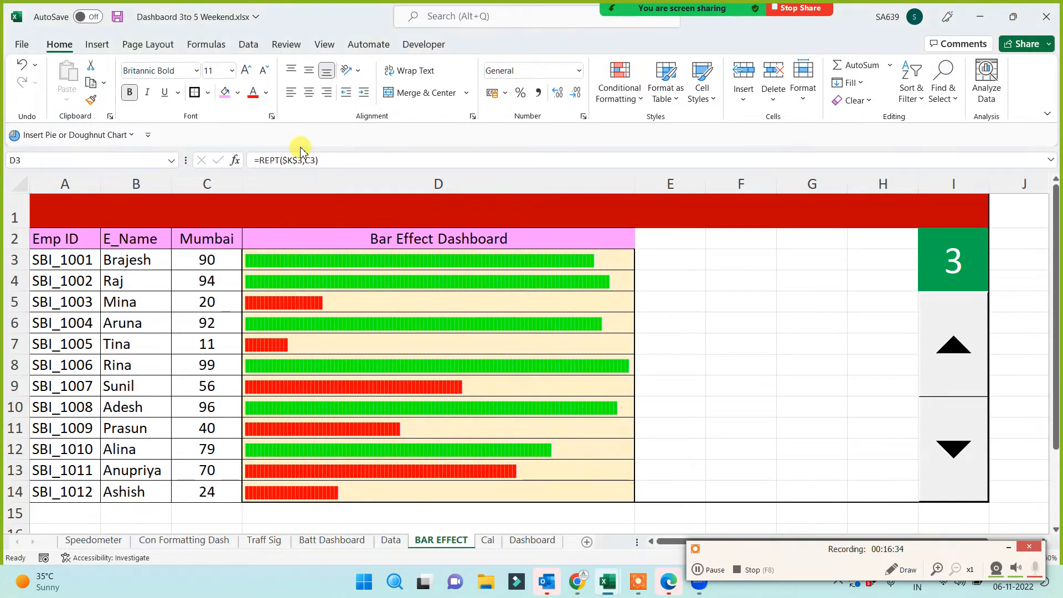
left_click(79, 259)
left_click_drag(104, 323, 190, 482)
left_click(226, 94)
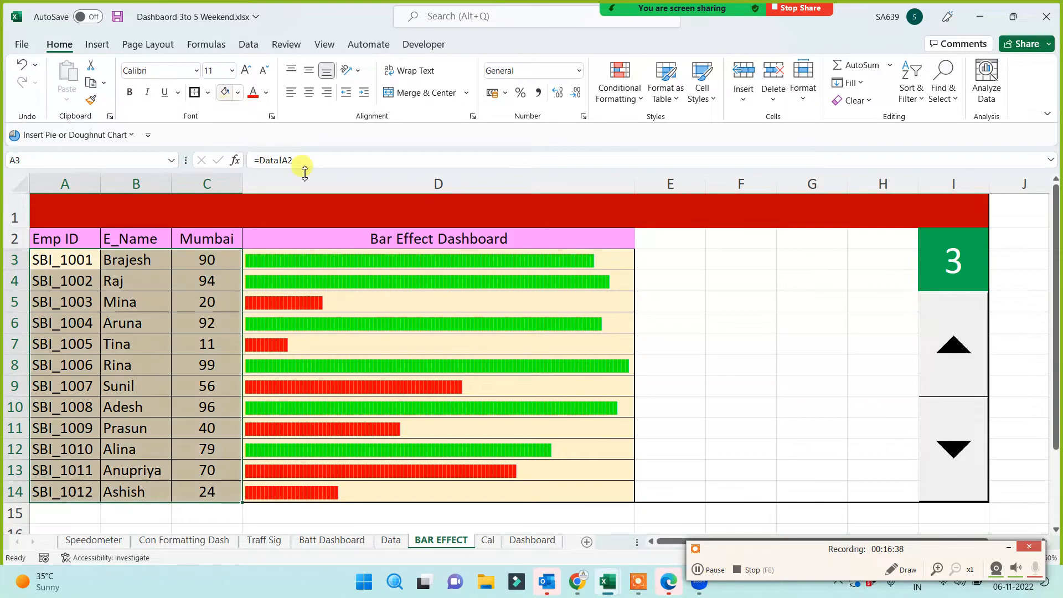
left_click(748, 390)
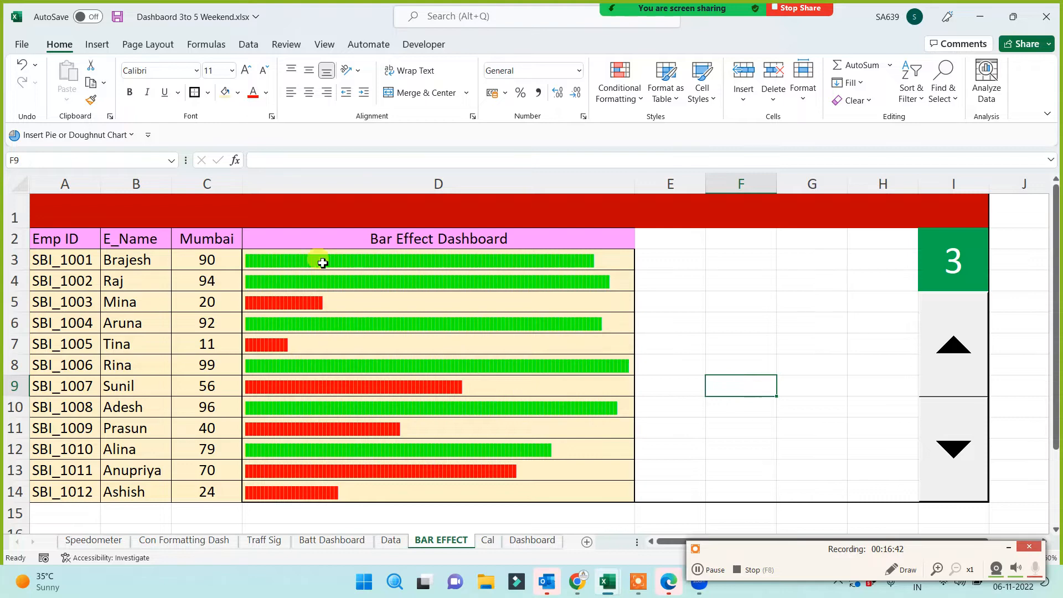
Make the header cells A2:D2 bold.
left_click_drag(58, 242, 415, 240)
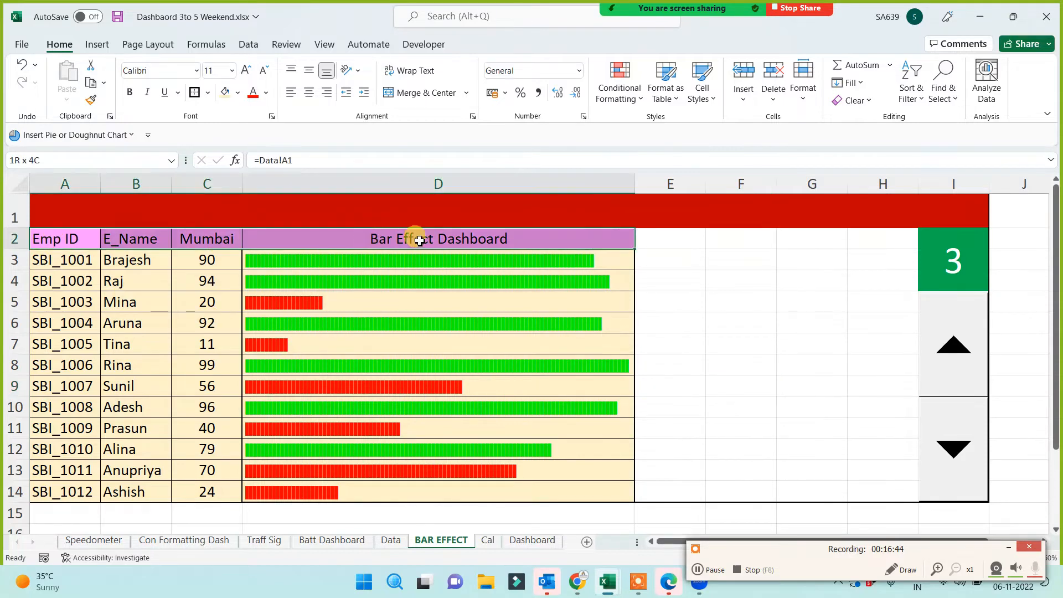
key("ctrl+b")
key("ctrl+q")
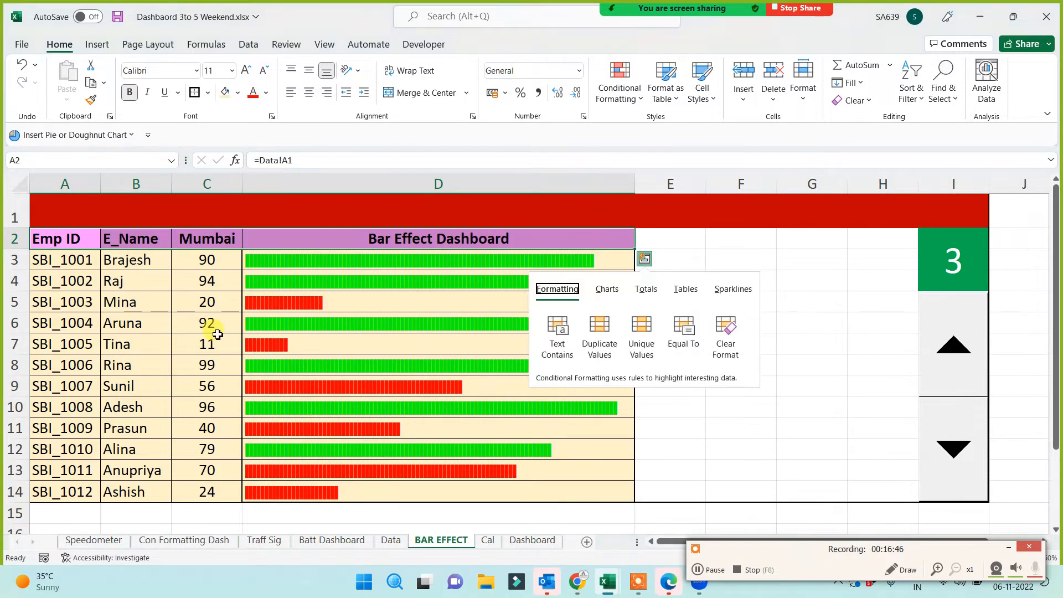
left_click(136, 260)
left_click(135, 308)
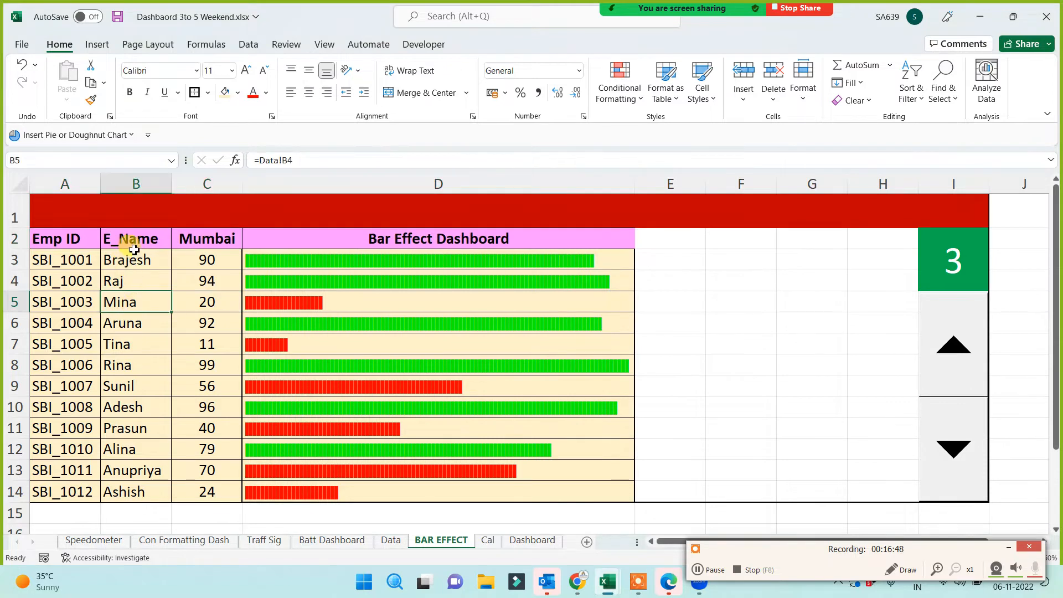
Insert a 2-D clustered bar chart from the names and city scores in B2:C14.
left_click_drag(134, 250, 210, 439)
left_click_drag(207, 487, 207, 488)
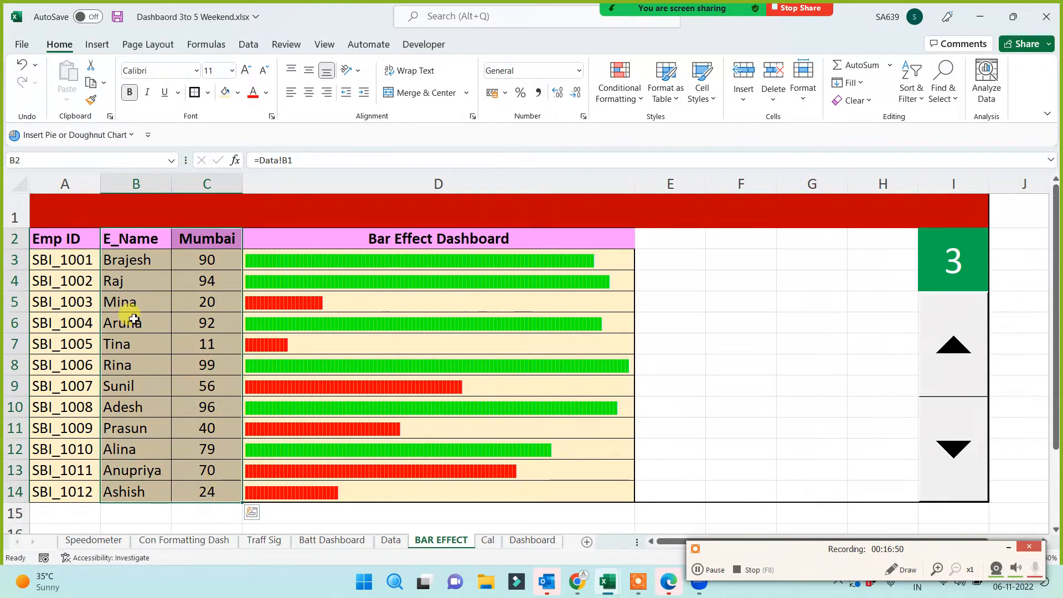
left_click(110, 48)
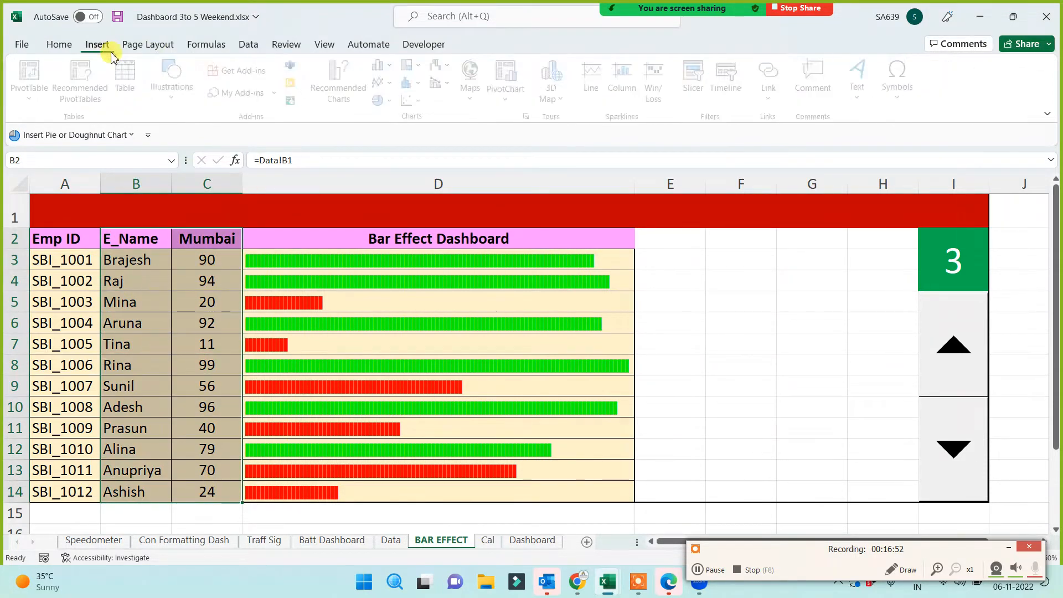
left_click(396, 67)
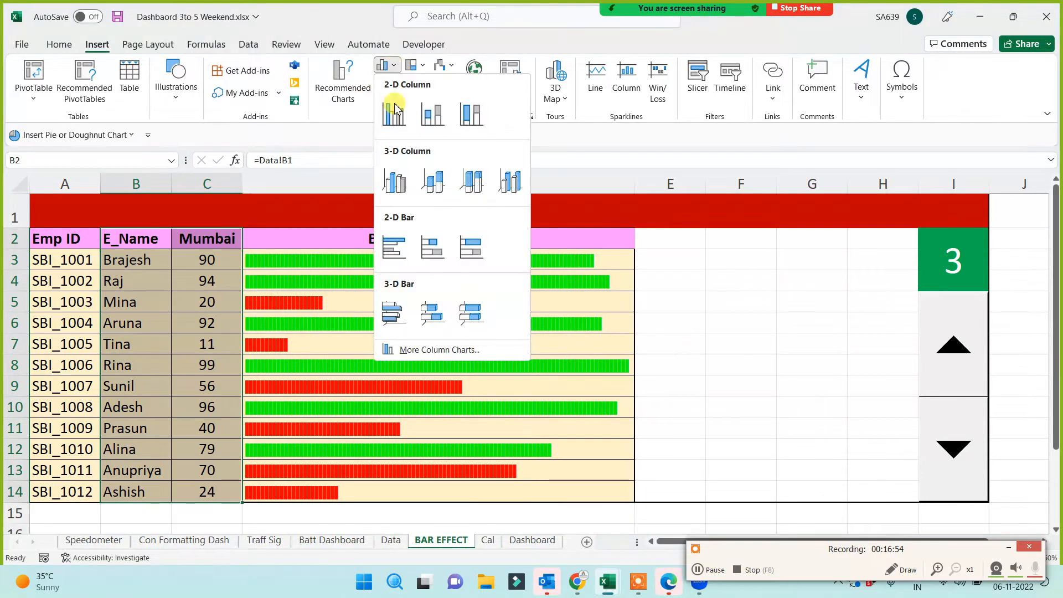
left_click(399, 260)
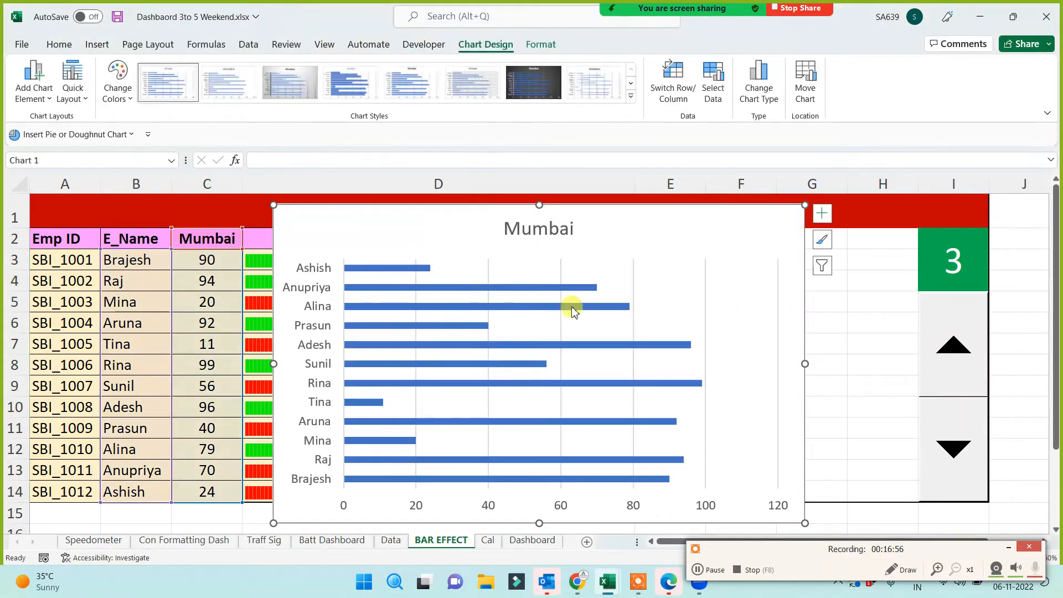
Apply the dark gradient chart style to the bar chart and delete its title.
left_click(546, 83)
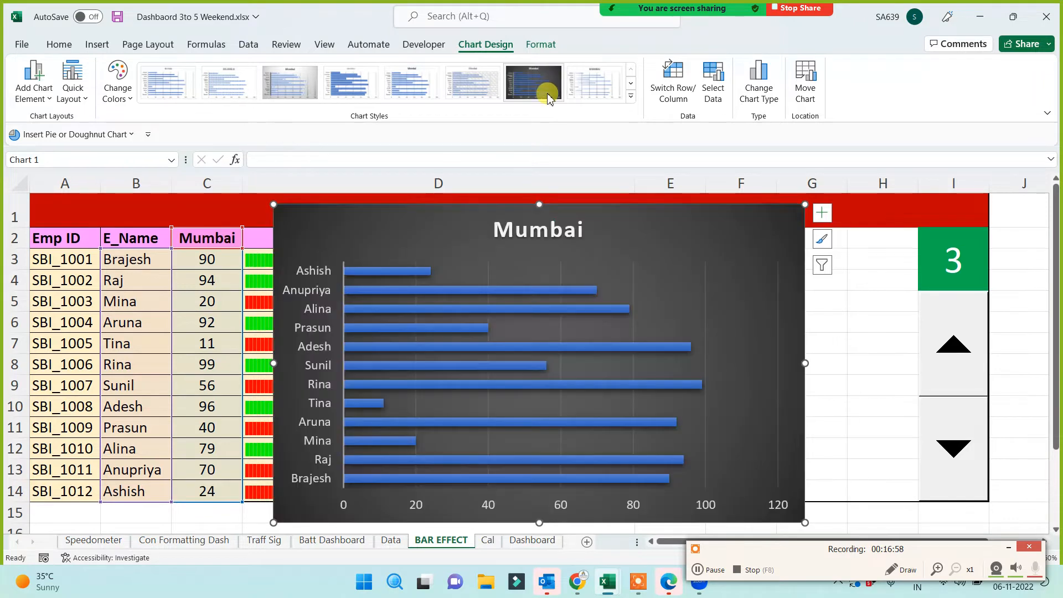
left_click(575, 243)
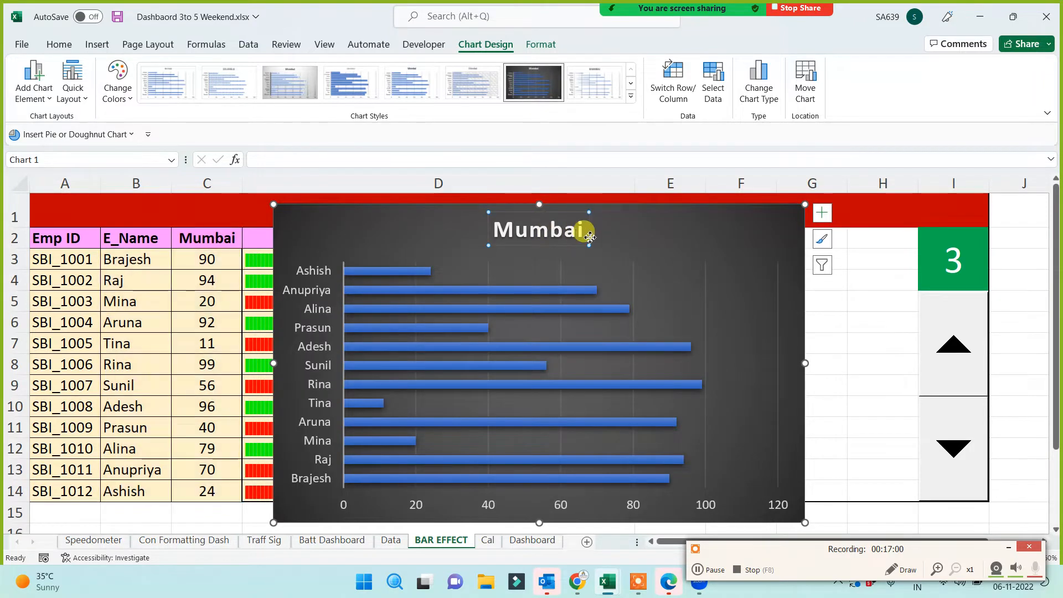
key("Delete")
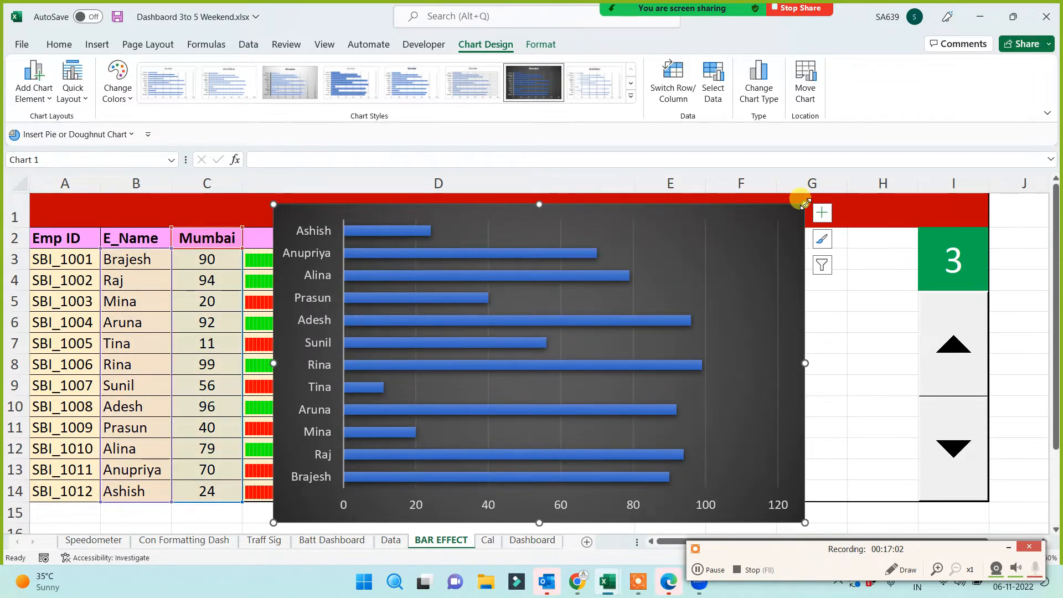
Resize and move the bar chart to fill the area E2:H14 between the in-cell bars and the spinner.
left_click_drag(807, 210, 680, 316)
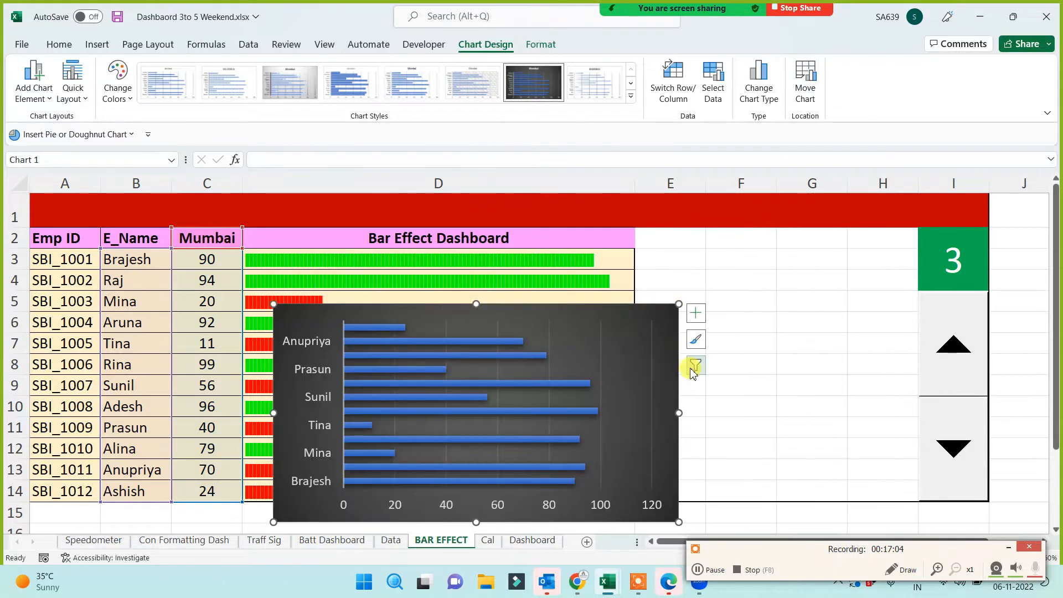
left_click_drag(679, 413, 597, 414)
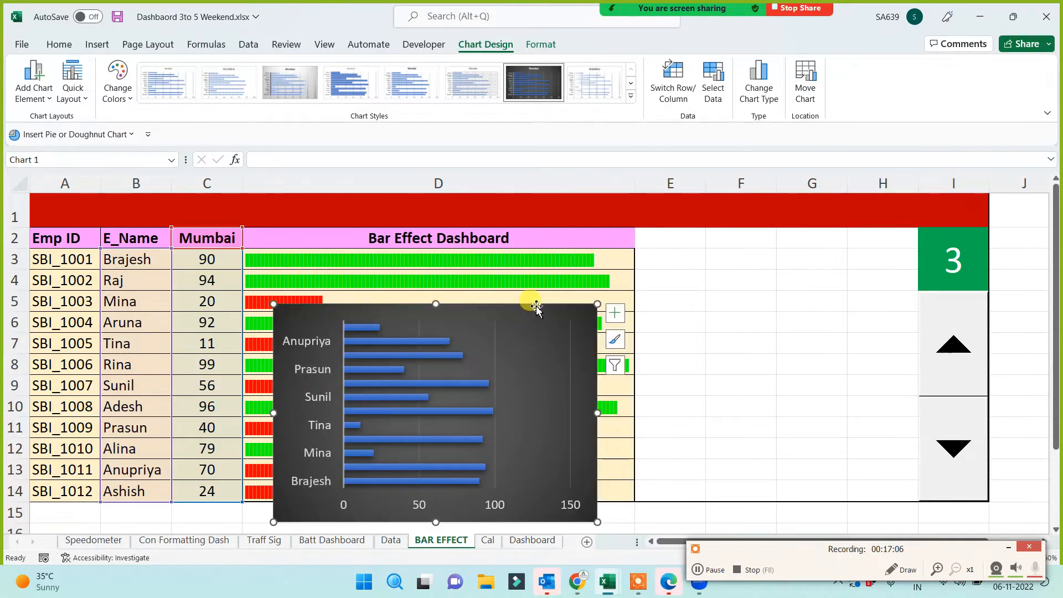
left_click_drag(536, 306, 858, 229)
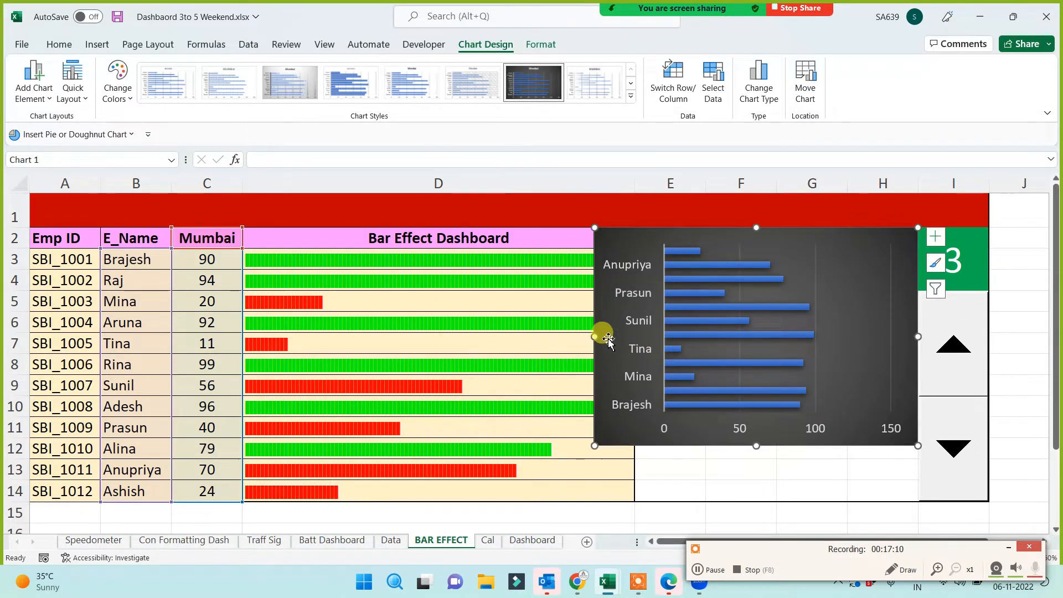
left_click_drag(594, 337, 636, 335)
left_click_drag(777, 446, 774, 500)
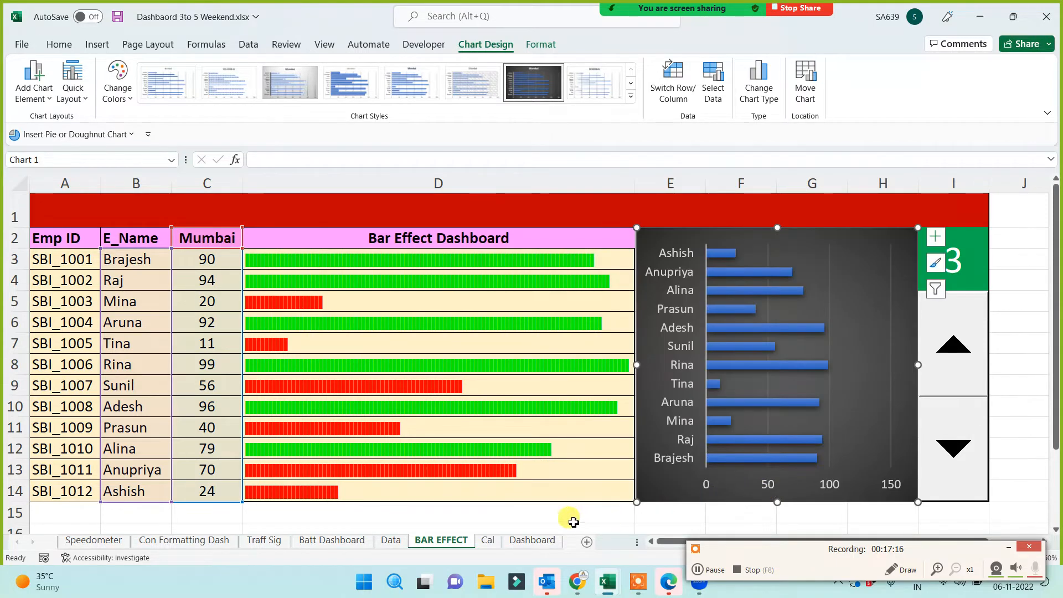
left_click(637, 508)
Fill the chart's bar series with the recently used light green.
left_click(759, 333)
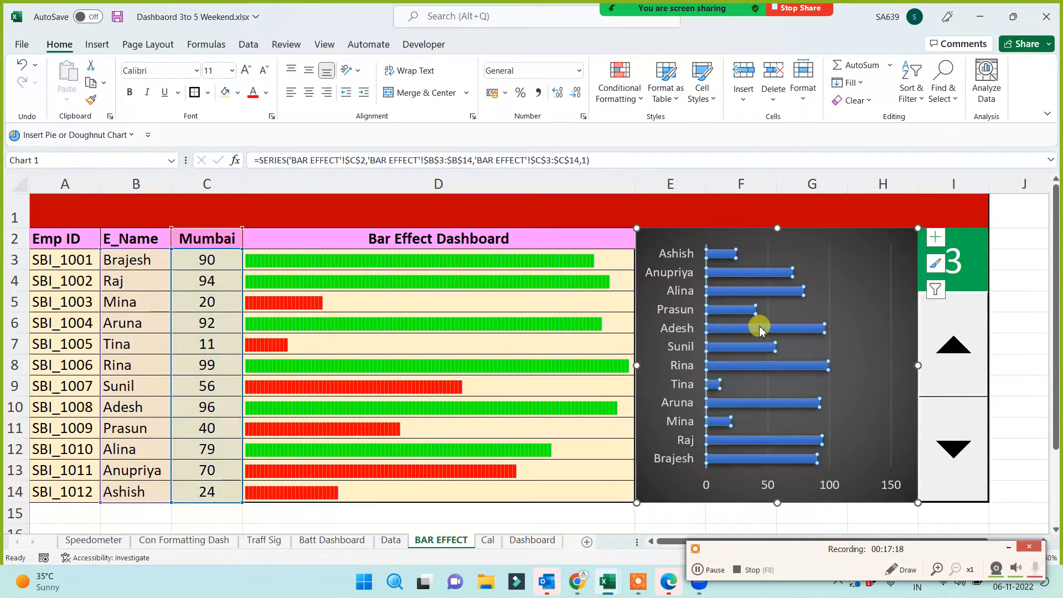
left_click(542, 46)
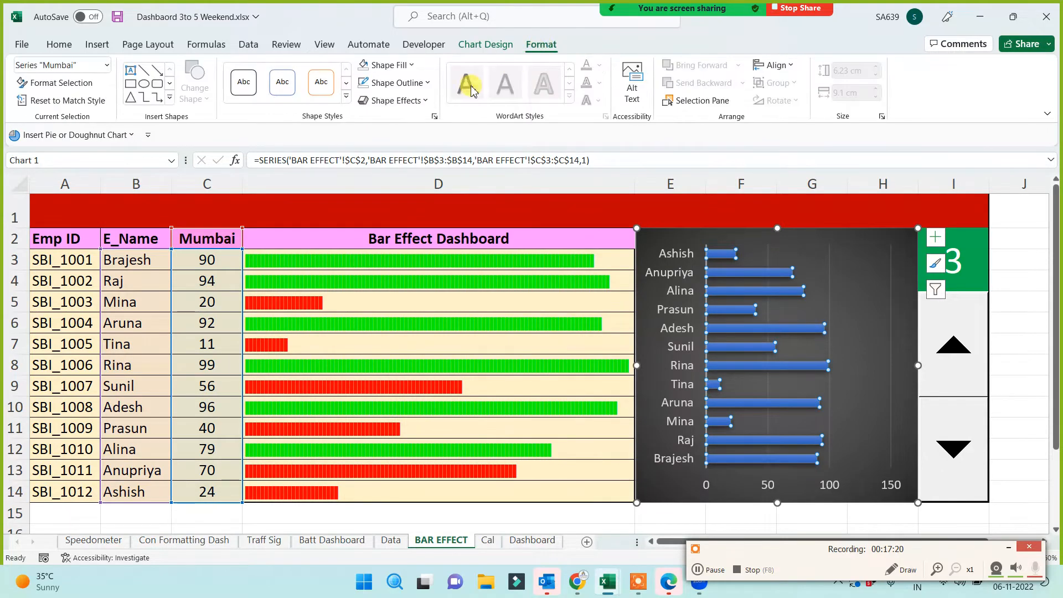
left_click(411, 65)
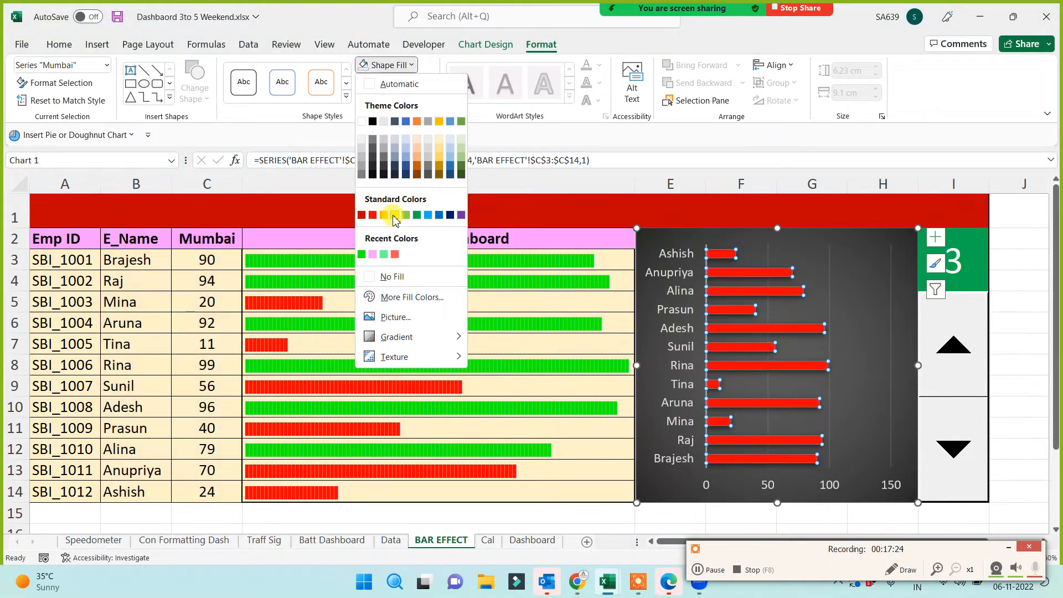
left_click(384, 255)
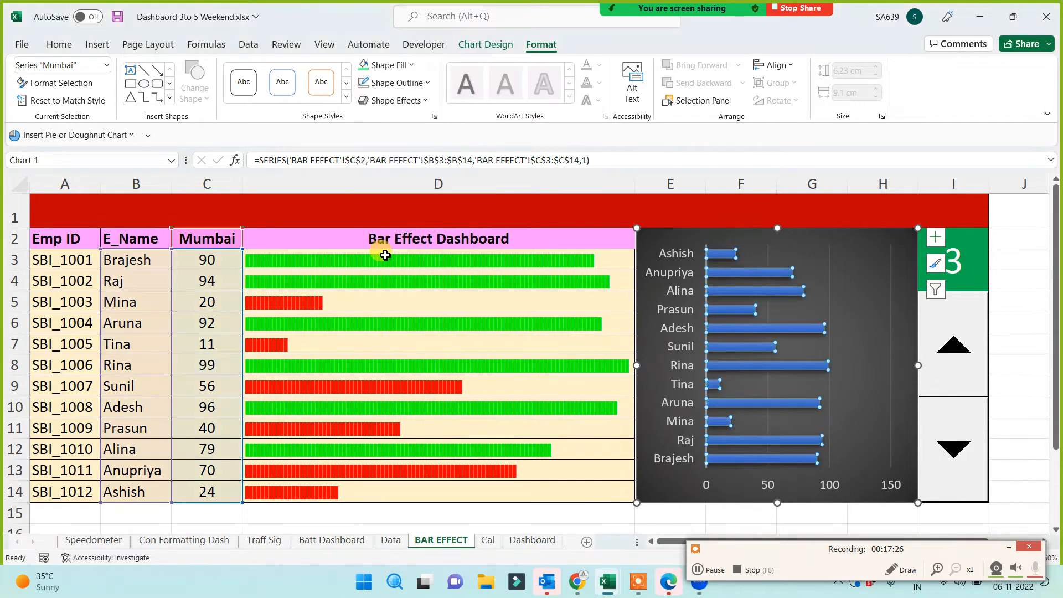
left_click(596, 517)
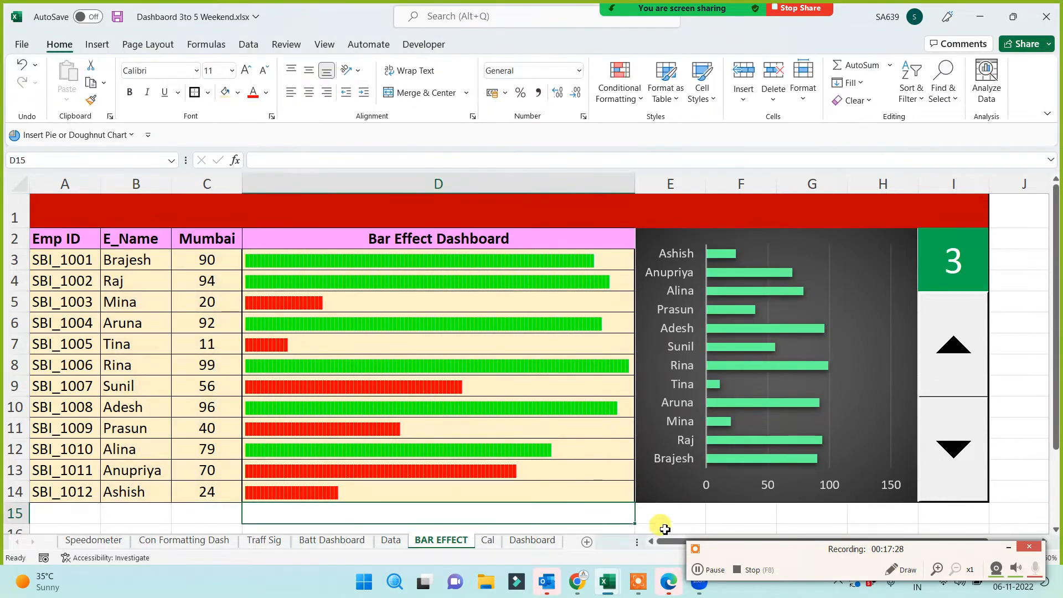
Advance the city spinner to 7 to check how the in-cell bars and the chart respond.
left_click(960, 377)
left_click(959, 378)
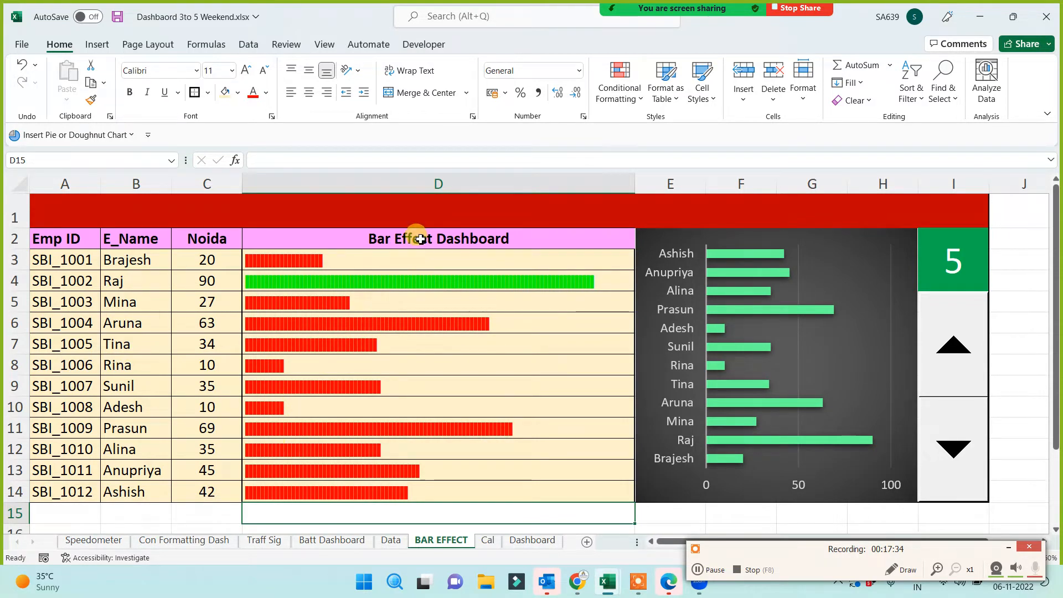
left_click_drag(429, 261, 404, 504)
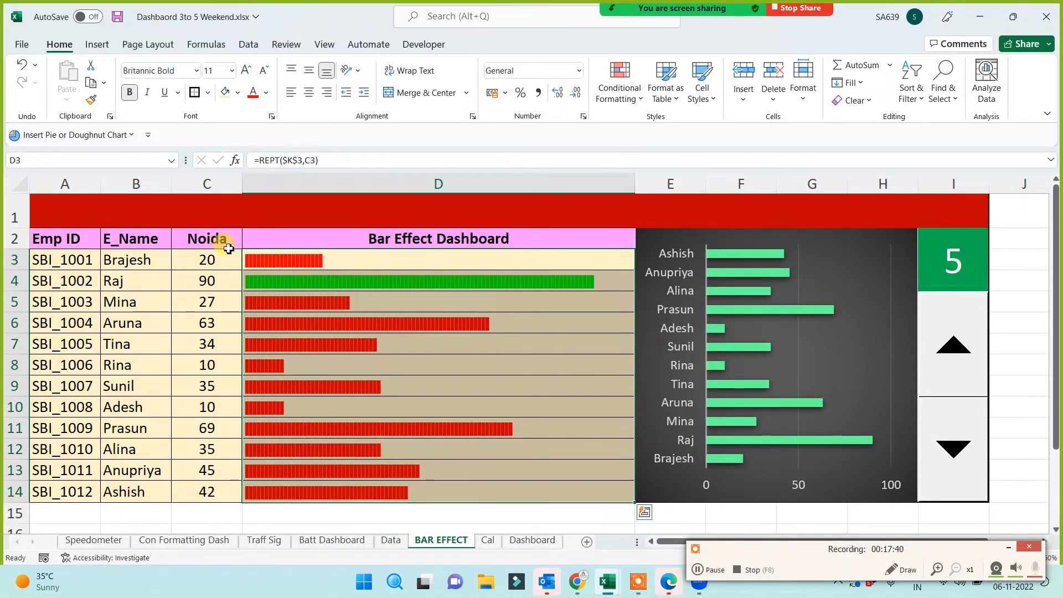
left_click(961, 359)
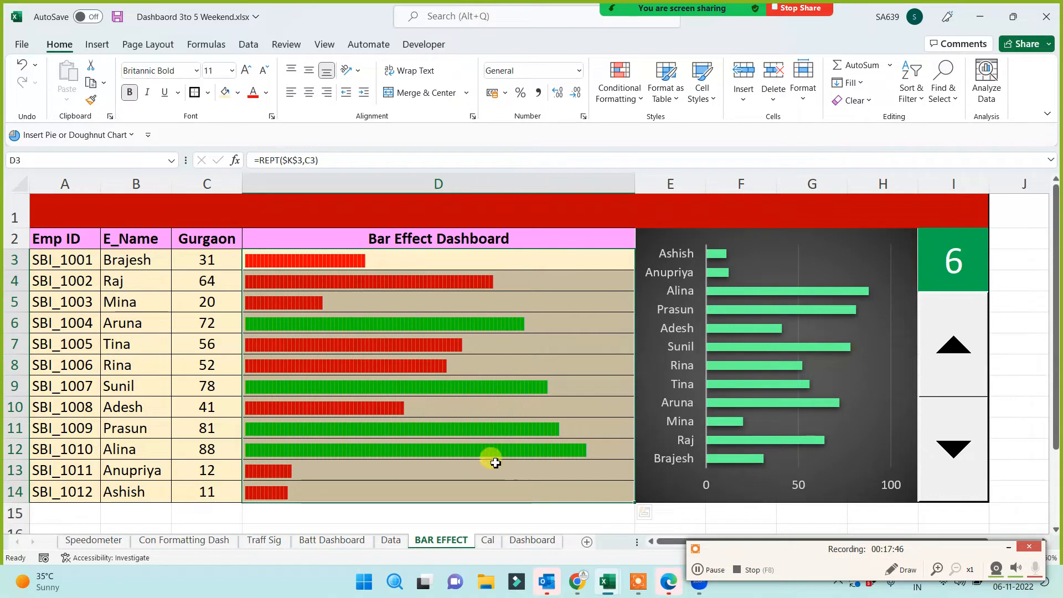
left_click(952, 349)
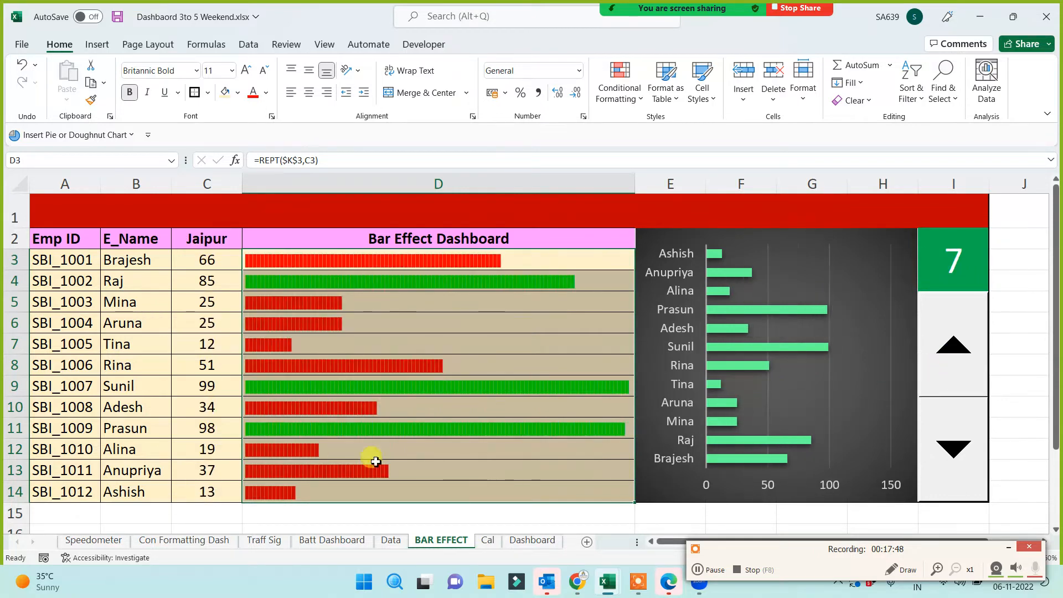
Lower the city spinner to 1 to check how the in-cell bars and the chart follow each city.
left_click(948, 448)
left_click(948, 448)
left_click(961, 456)
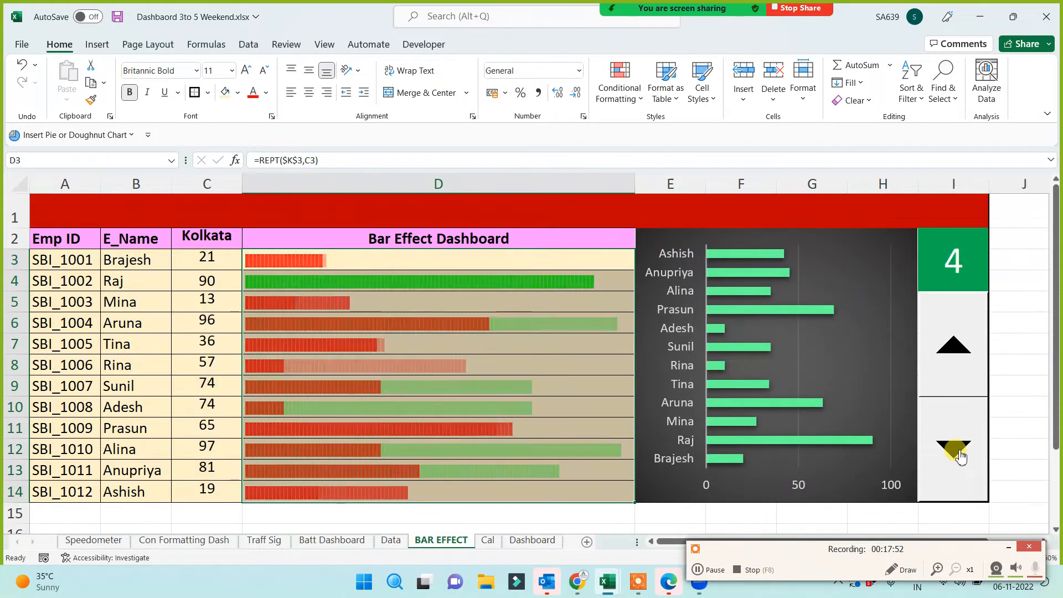
left_click(961, 455)
left_click(961, 455)
left_click(961, 456)
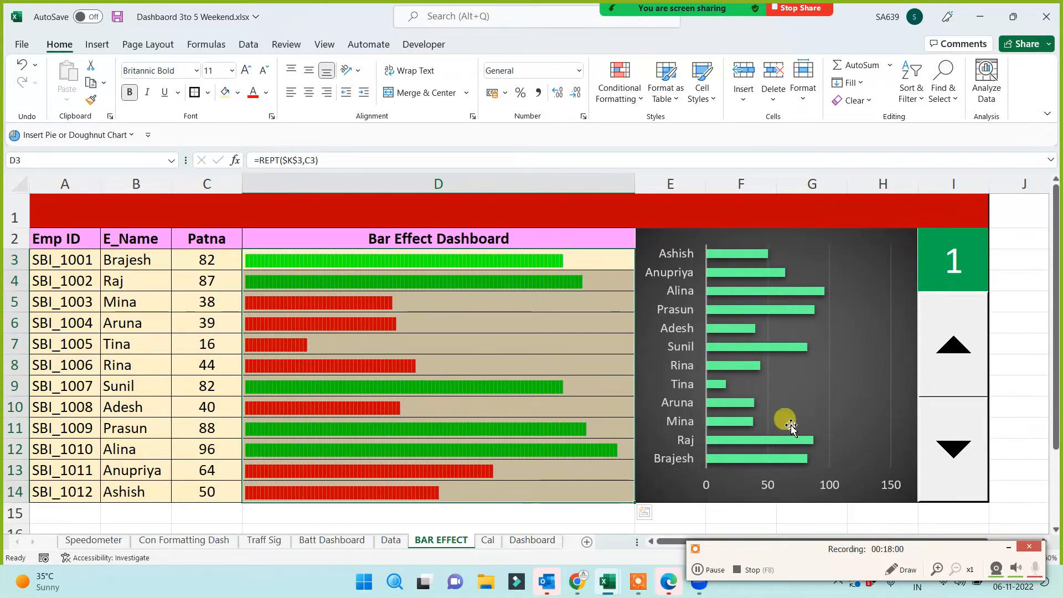
Set the maximum bound of the chart's horizontal value axis to 100 and check the chart with the city spinner advanced to 3.
left_click(822, 490)
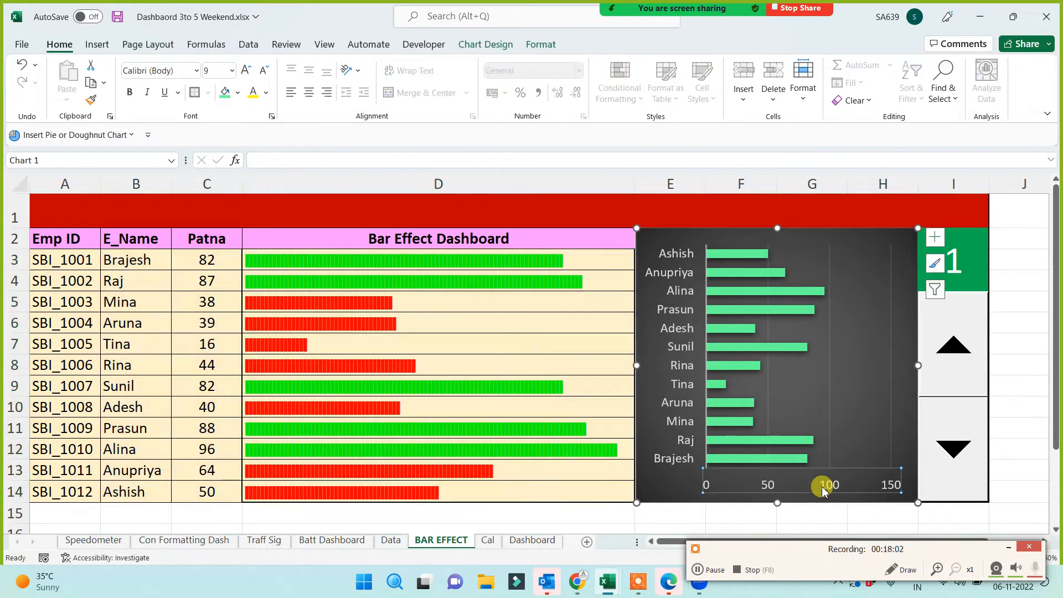
right_click(825, 485)
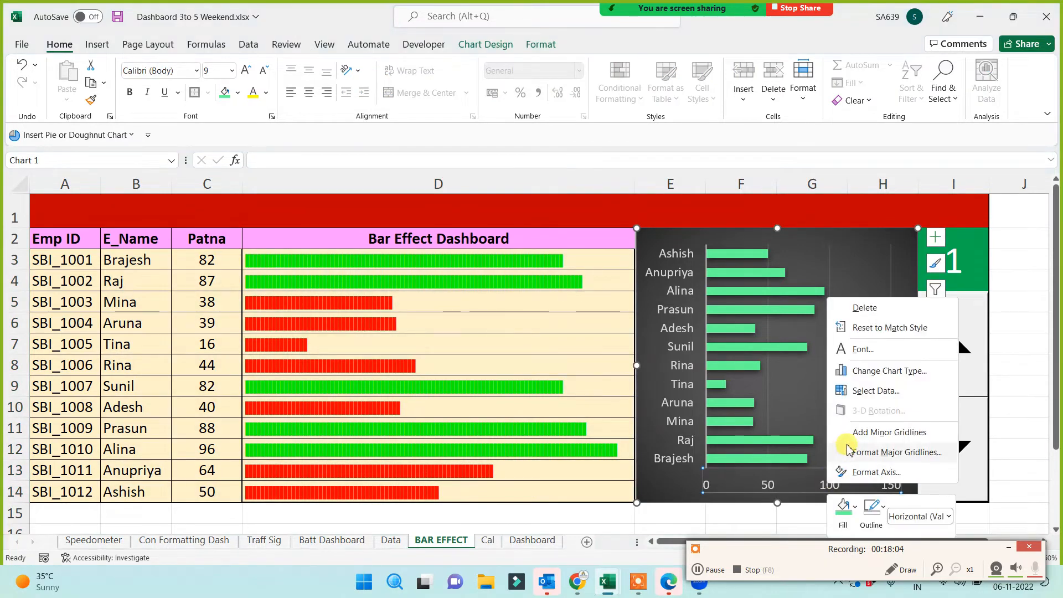
left_click(869, 472)
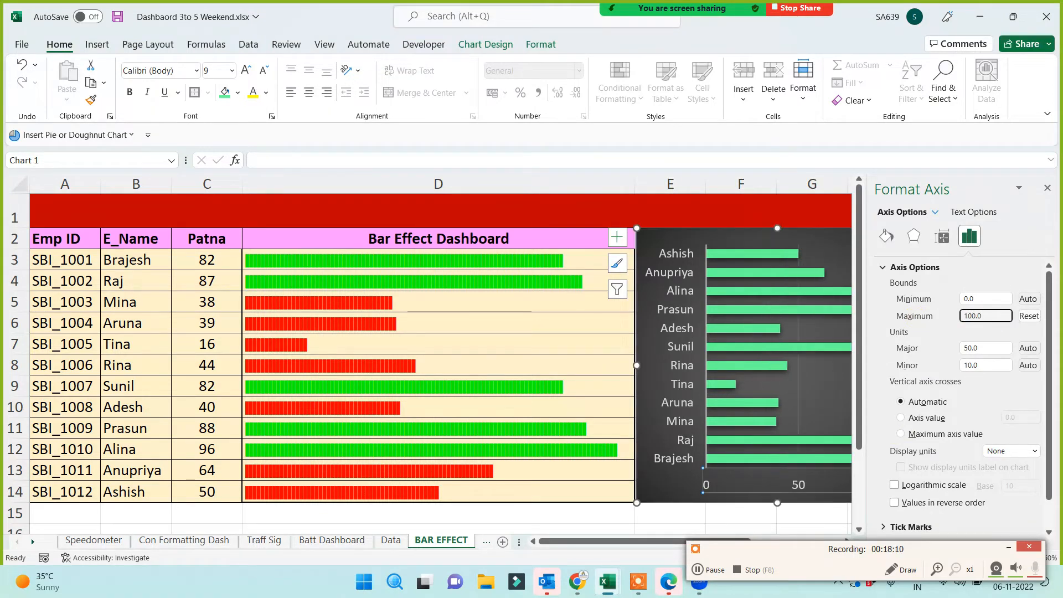
left_click(1048, 191)
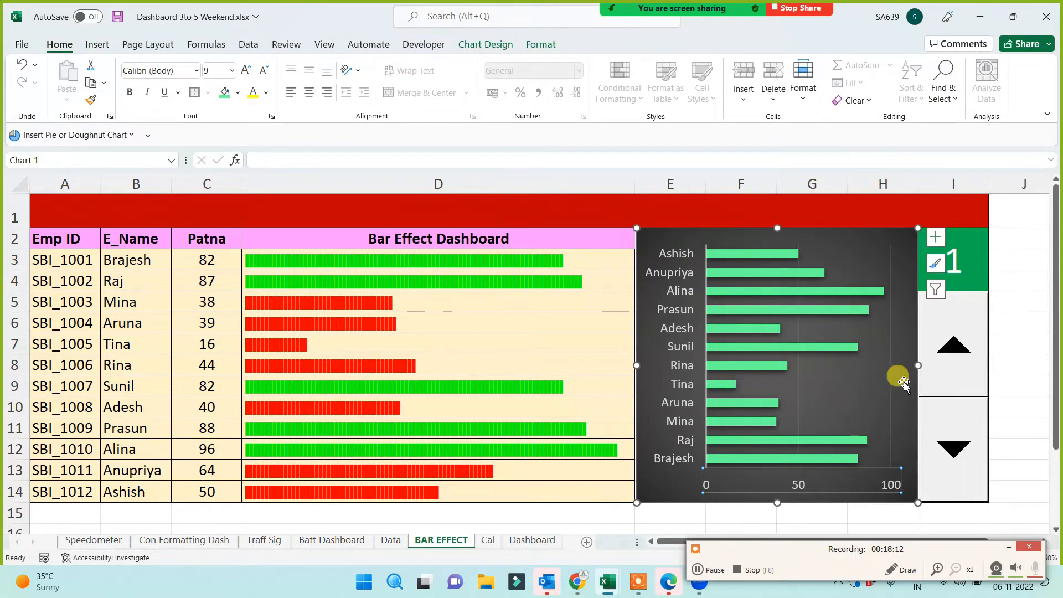
left_click(941, 523)
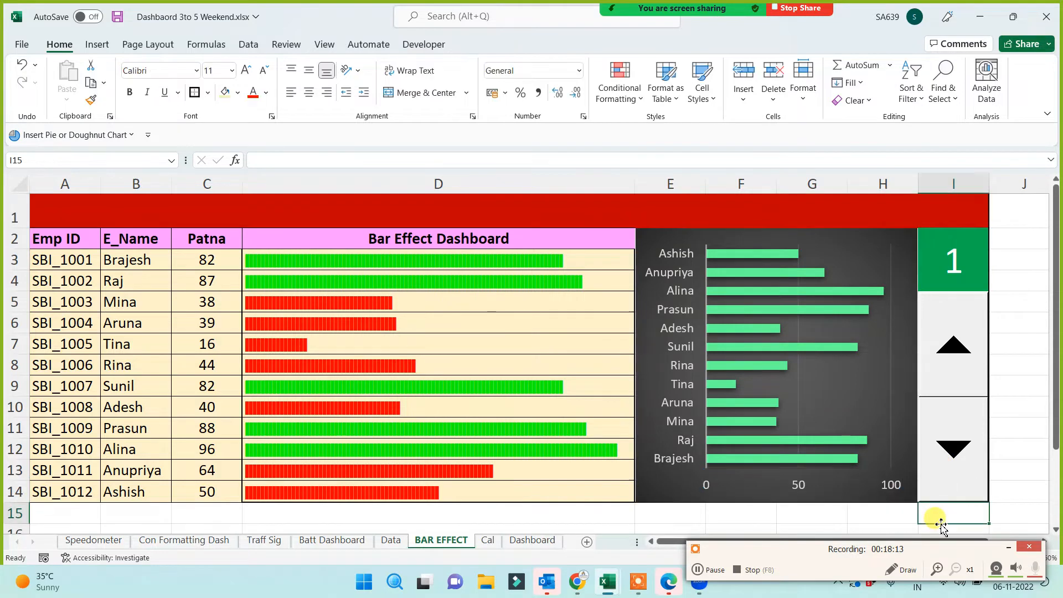
left_click(946, 372)
left_click(958, 370)
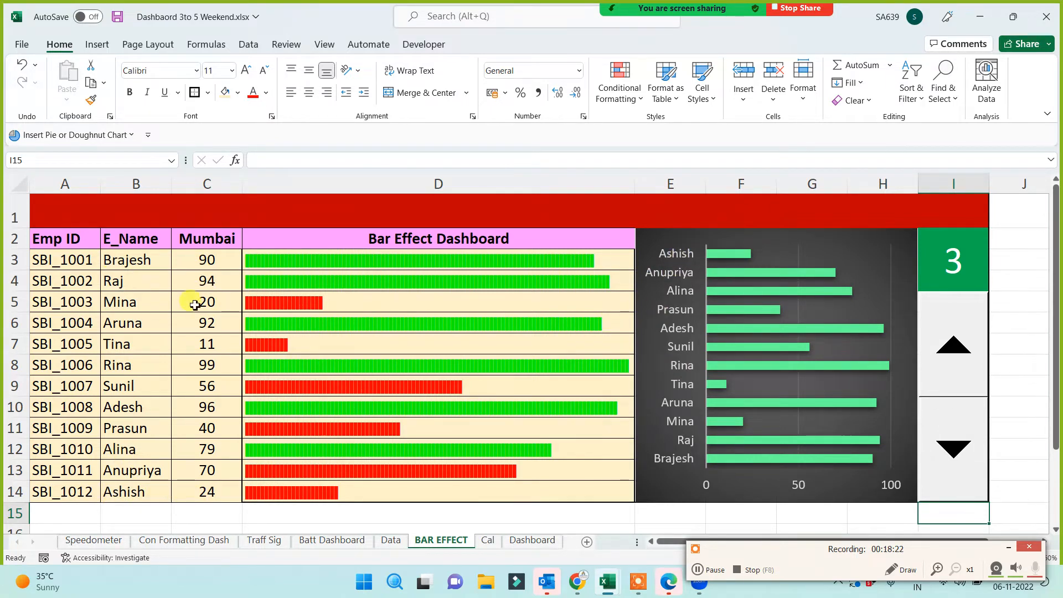
Put the categories of the chart's vertical axis in reverse order so the names follow the table's row order.
left_click(682, 371)
right_click(682, 371)
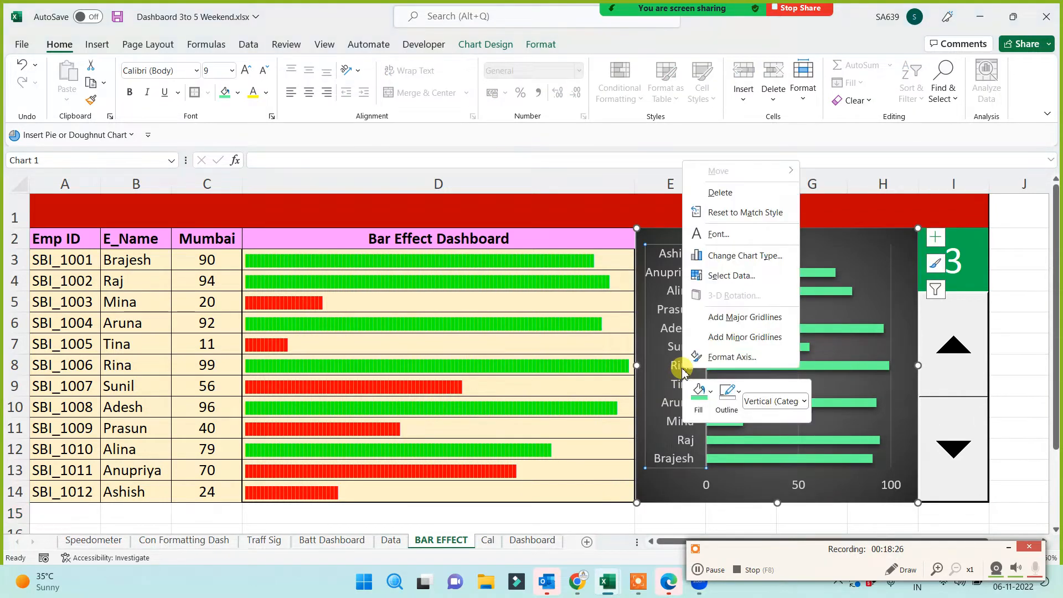
left_click(740, 366)
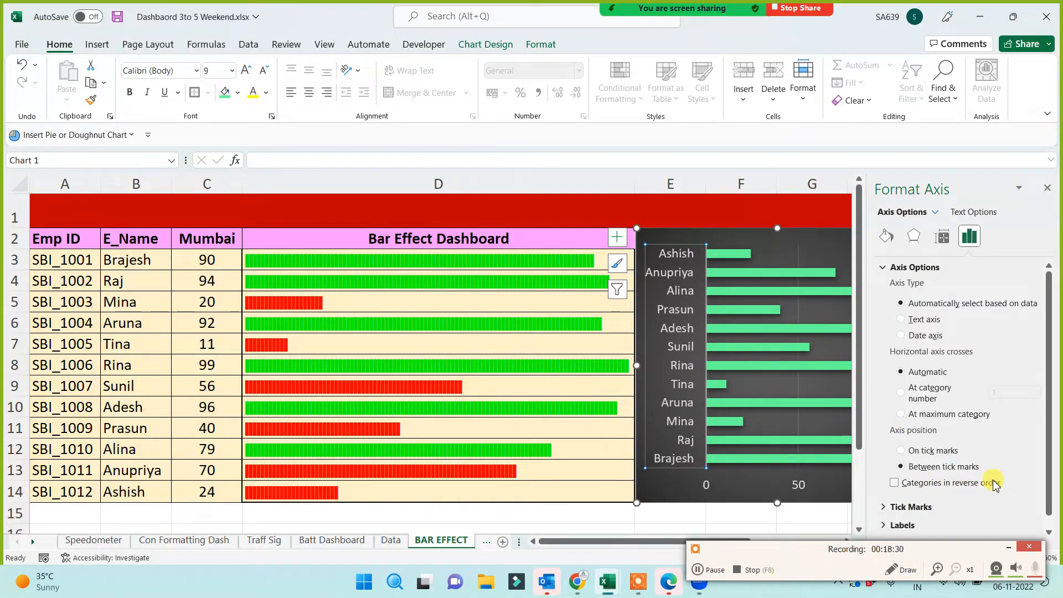
left_click(894, 483)
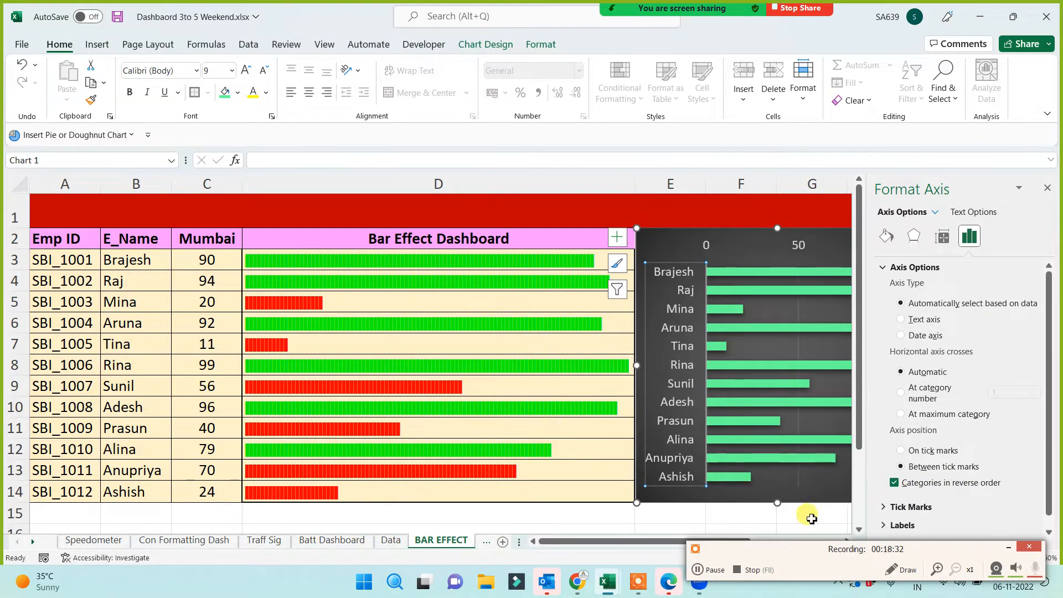
left_click(806, 528)
left_click(1047, 189)
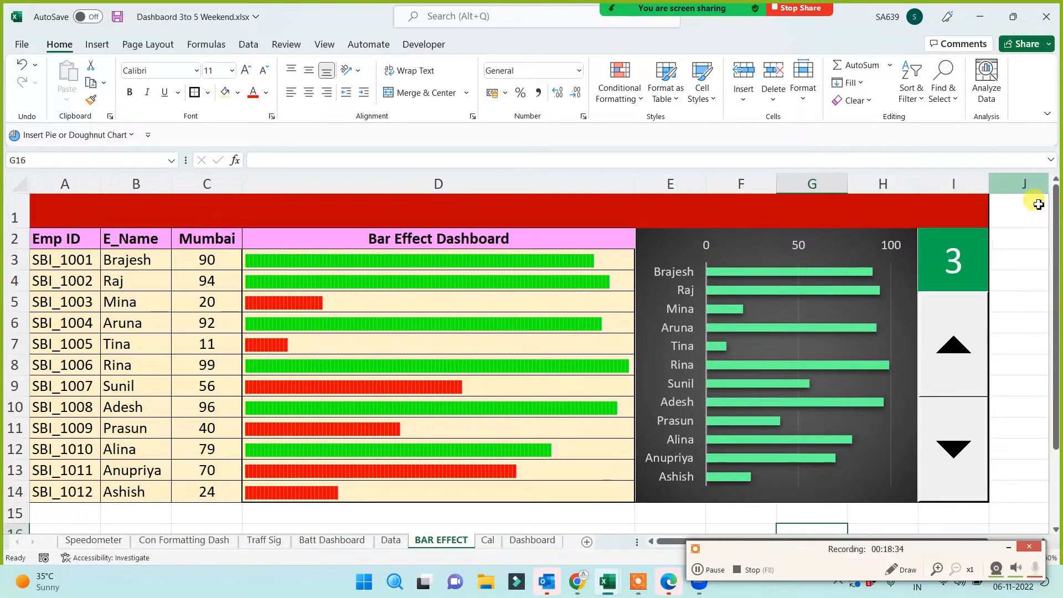
left_click(460, 521)
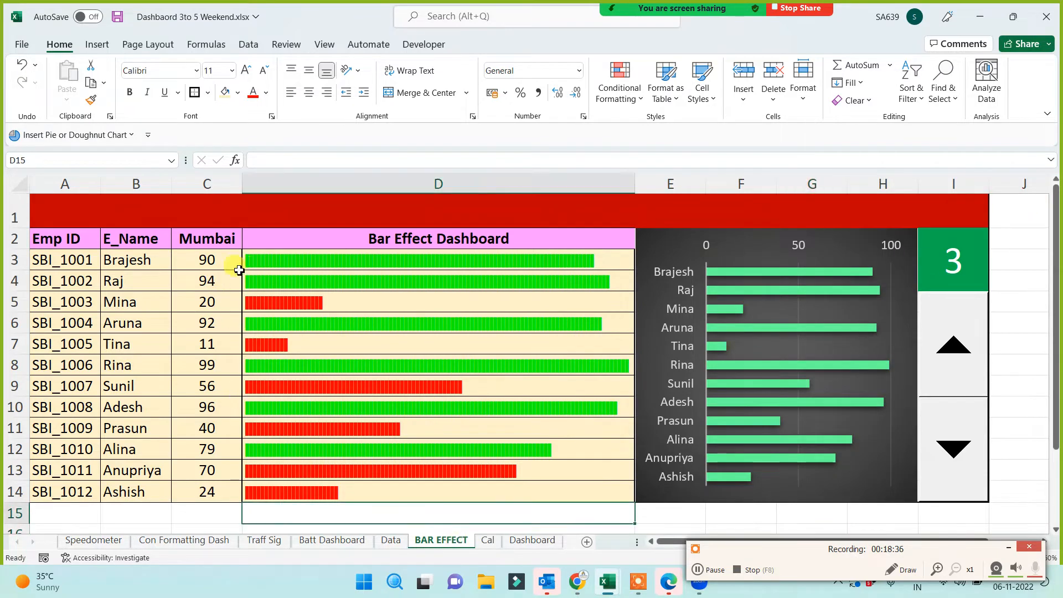
Advance the city spinner to 7 and bring it back to 5 to compare the chart with the in-cell bars.
left_click(953, 346)
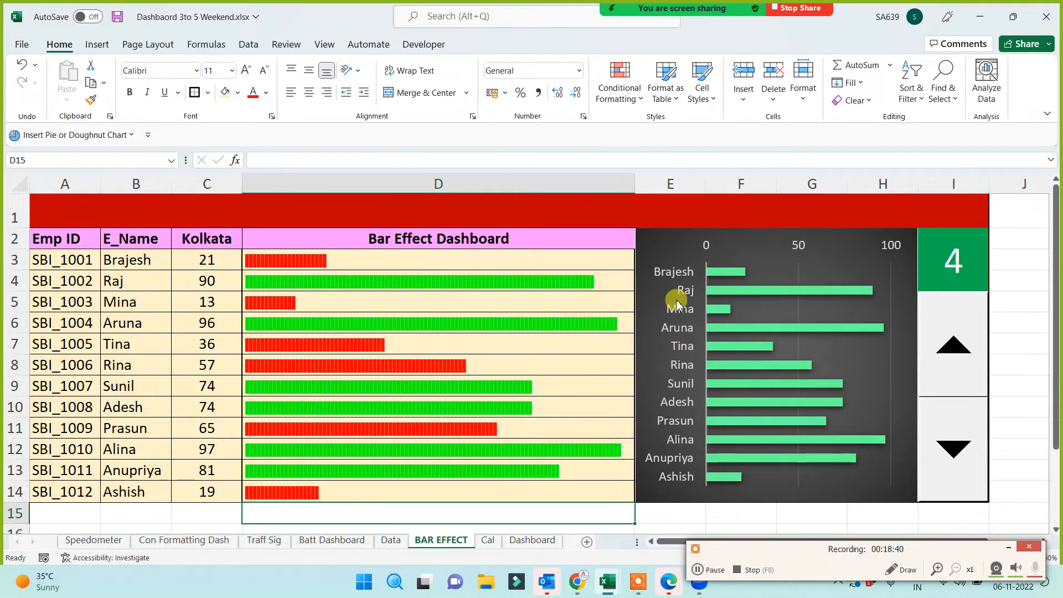
left_click(954, 351)
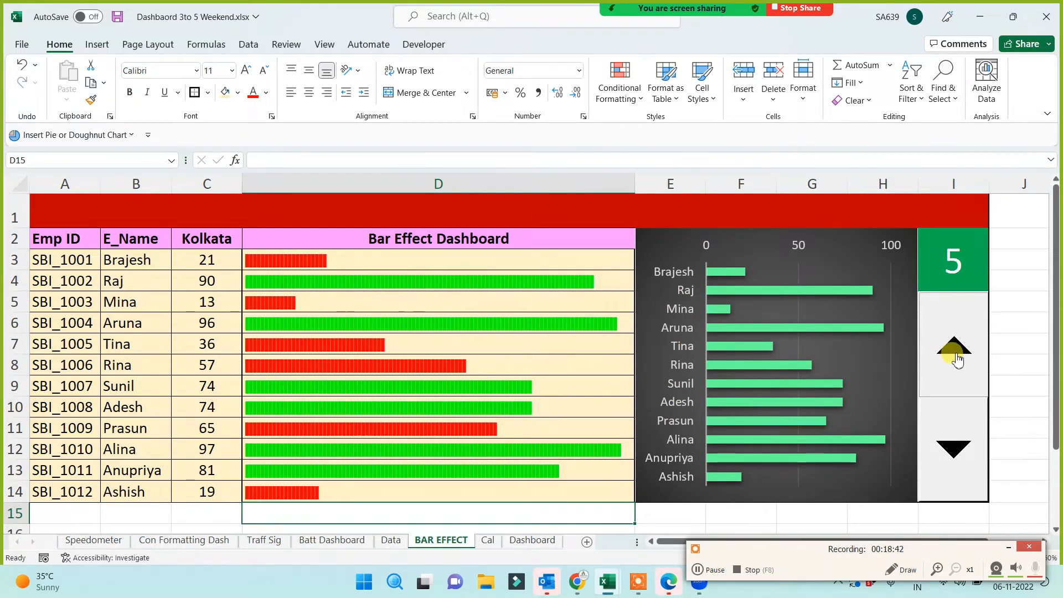
left_click(954, 355)
left_click(957, 358)
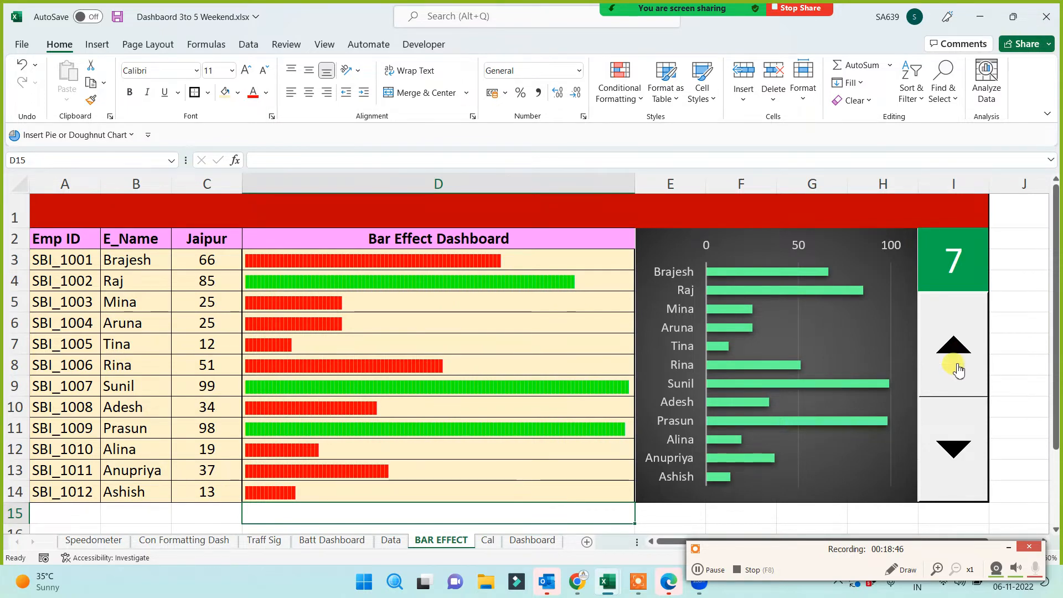
left_click(951, 446)
left_click(952, 448)
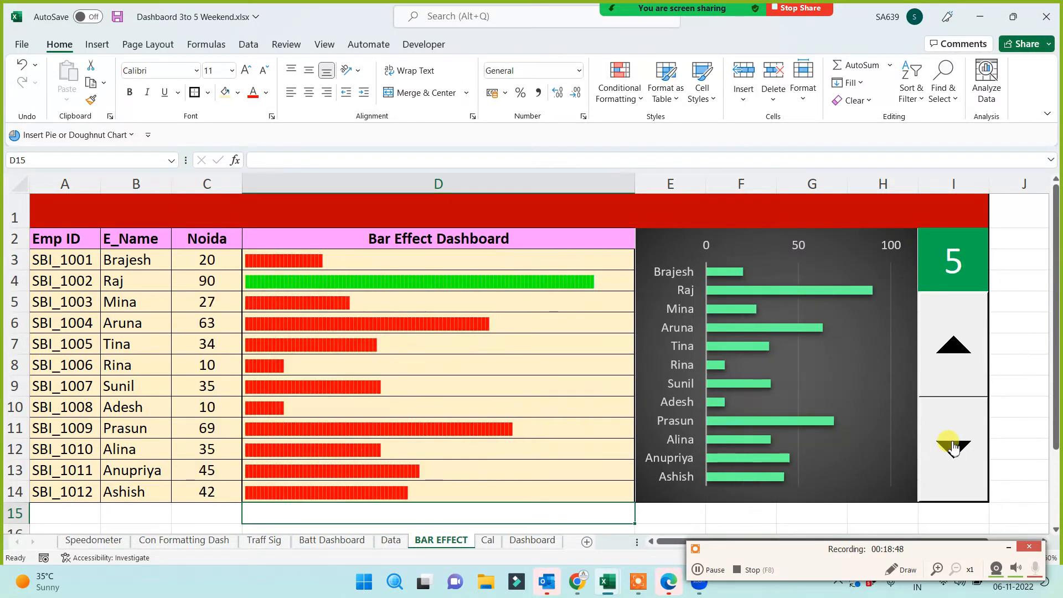
Copy the performance report title formula from the merged cell A1 on the Batt Dashboard sheet.
left_click(437, 203)
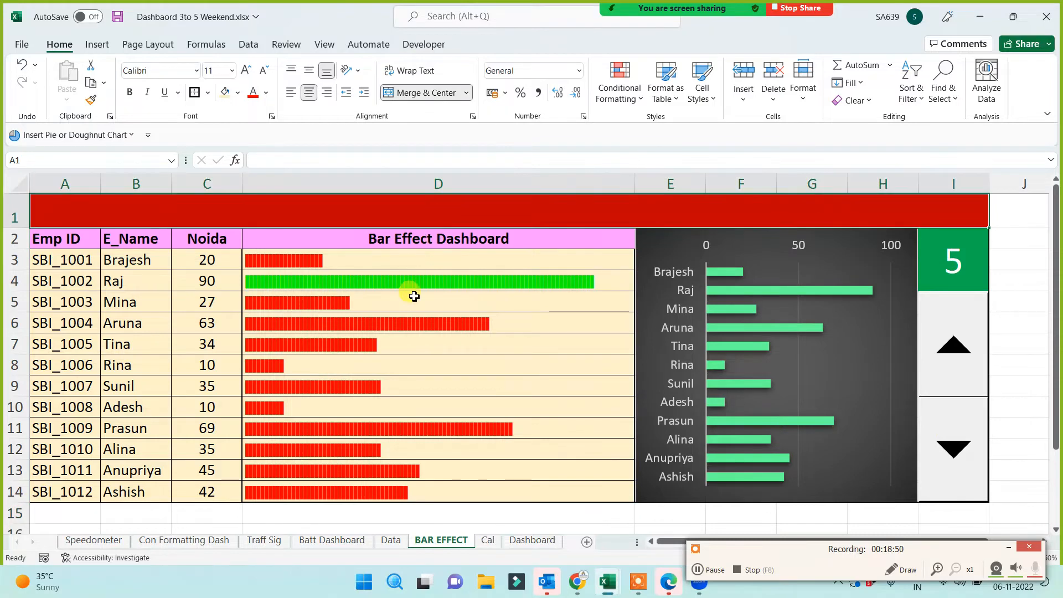
left_click(332, 541)
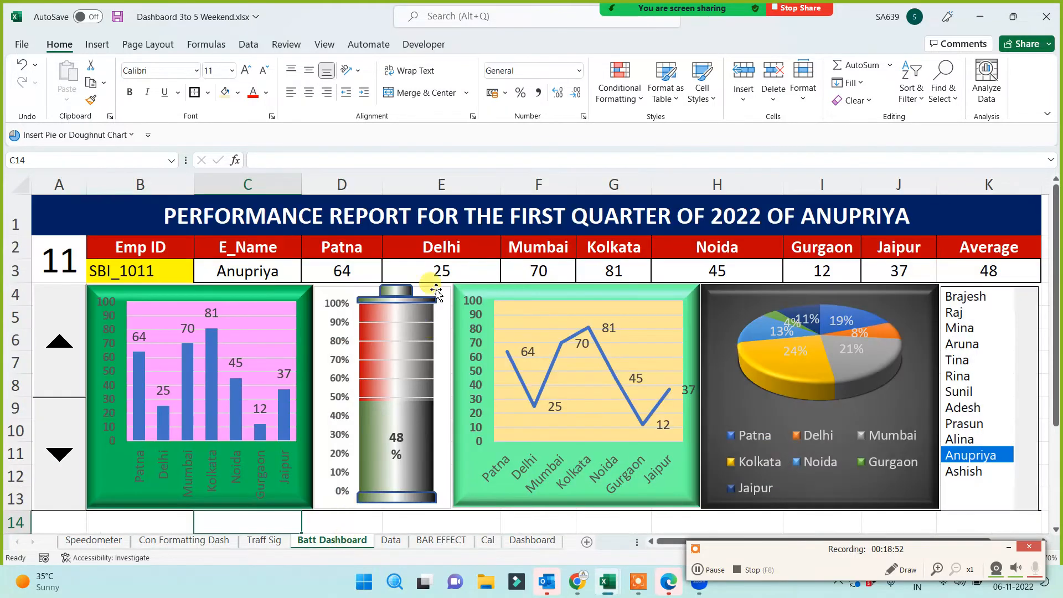
left_click_drag(590, 159, 160, 160)
key("ctrl+c")
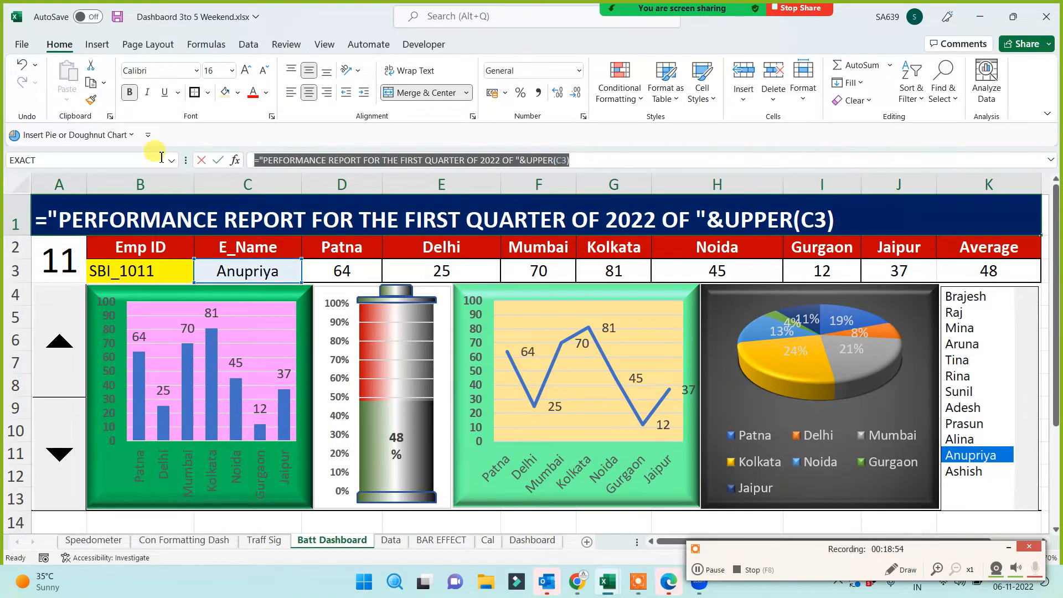
key("Escape")
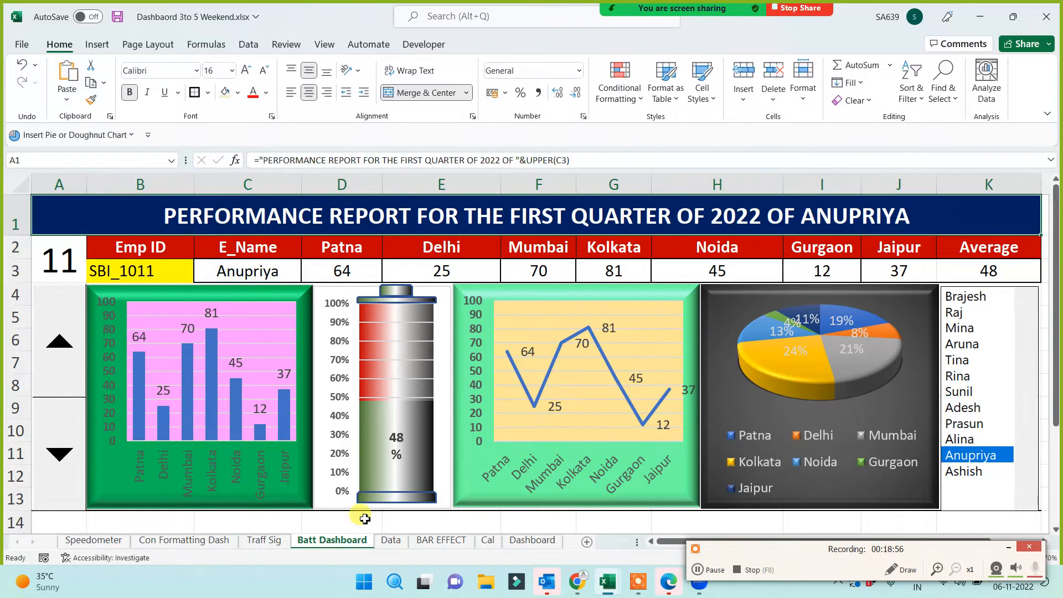
Paste the copied title formula into the merged red header cell A1 of the BAR EFFECT sheet.
left_click(440, 541)
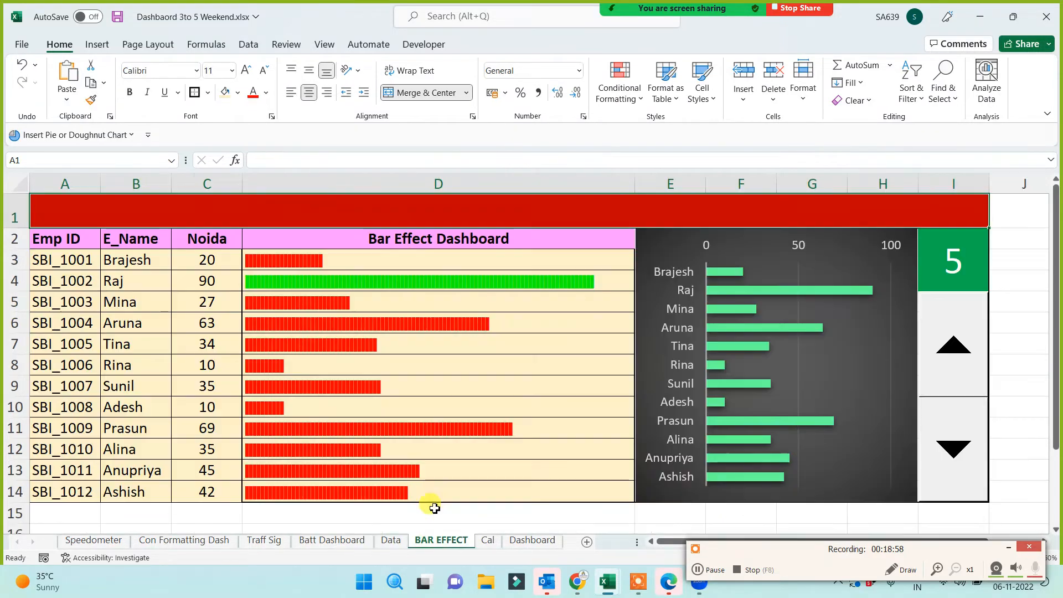
double_click(424, 210)
key("ctrl+v")
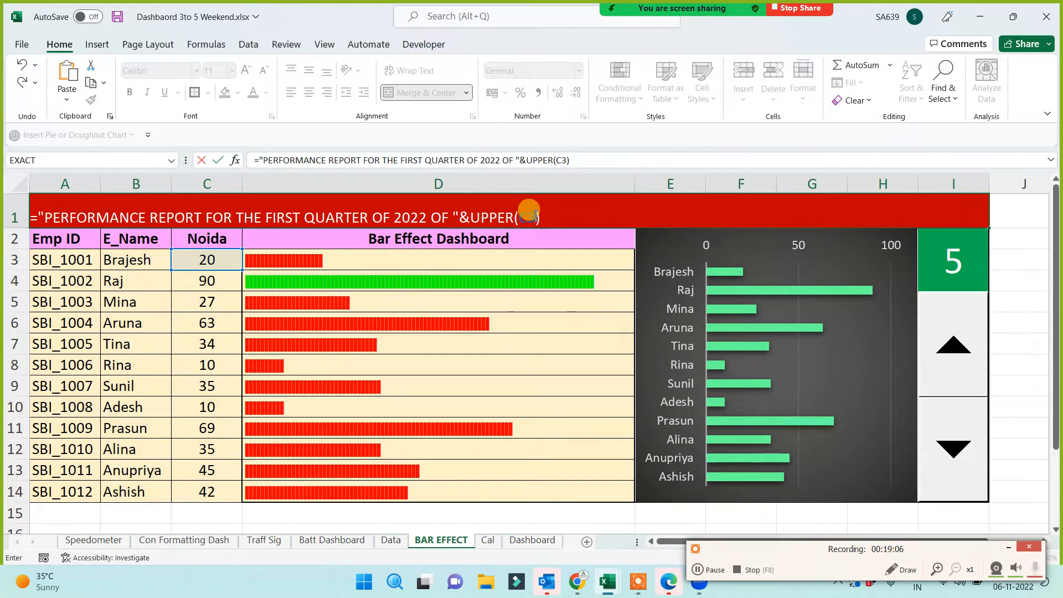
Change the cell reference in the title formula's UPPER function to C2.
left_click(529, 213)
key("BackSpace")
type("2")
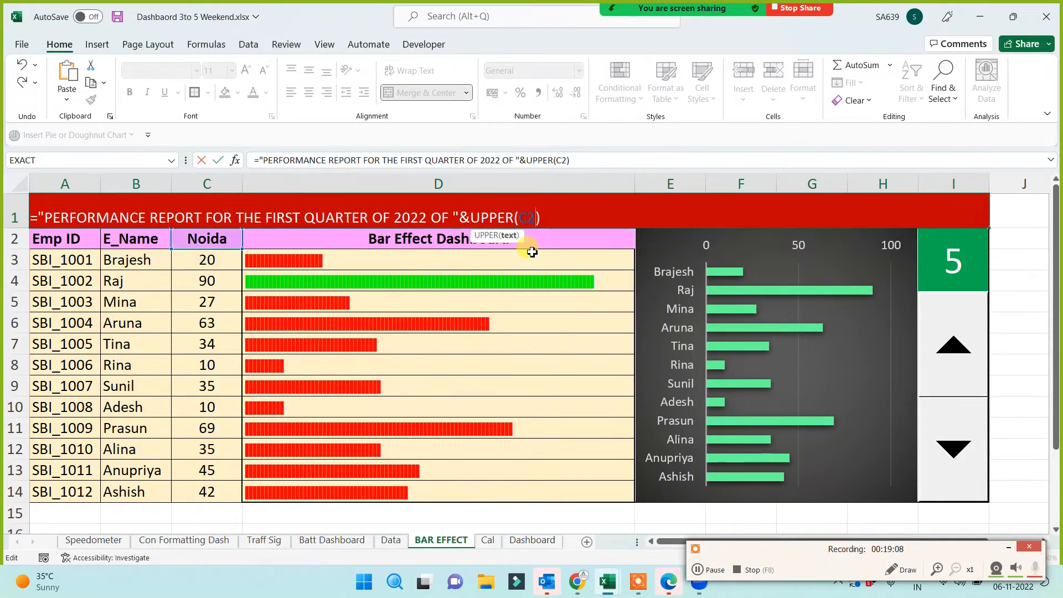
key("Return")
Format the report title in A1 as middle-aligned, bold text with font size 20.
left_click(503, 216)
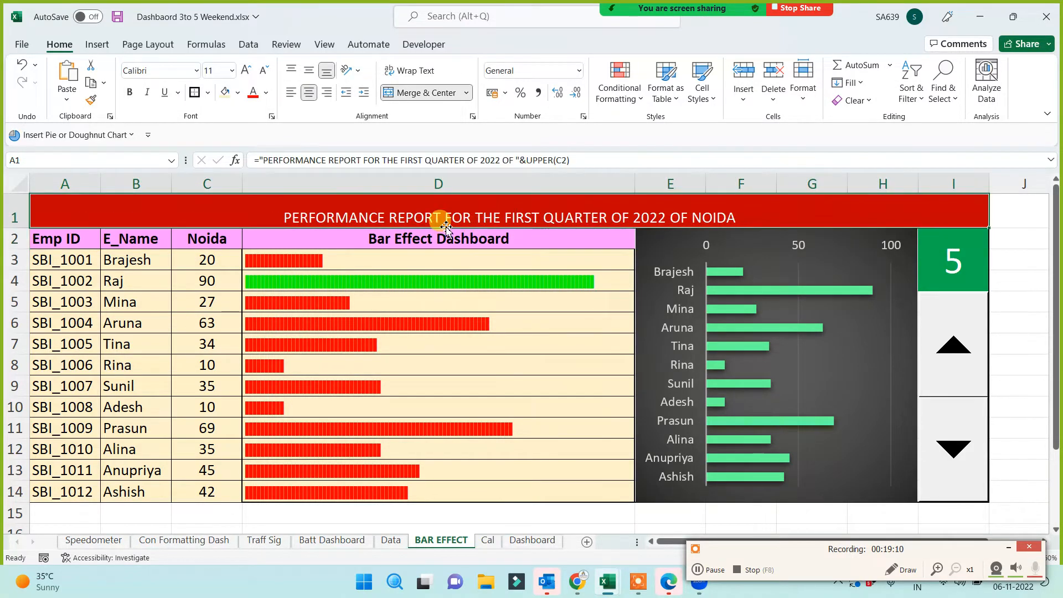
left_click(309, 70)
left_click(245, 70)
left_click(245, 70)
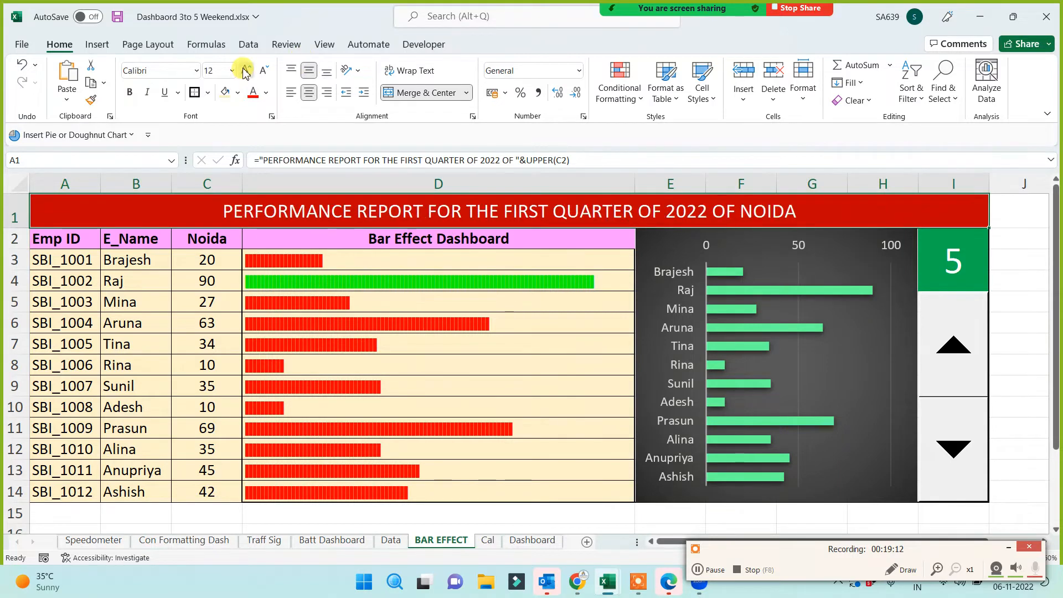
left_click(245, 70)
left_click(245, 71)
left_click(245, 70)
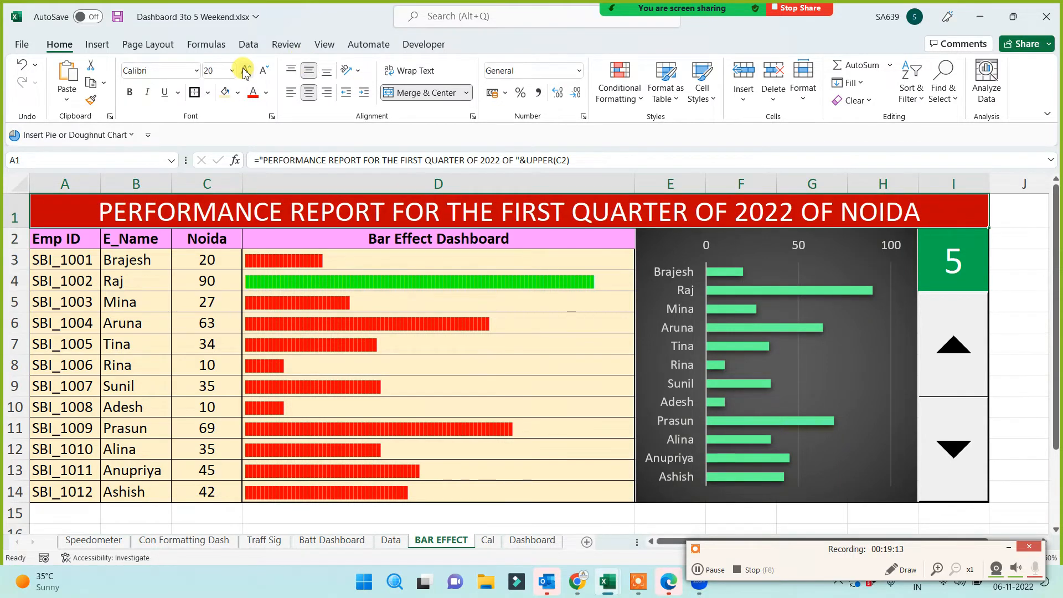
left_click(130, 92)
Slightly increase the height of title row 1 and widen columns F and G beneath the chart.
left_click_drag(20, 229, 17, 236)
left_click(1024, 393)
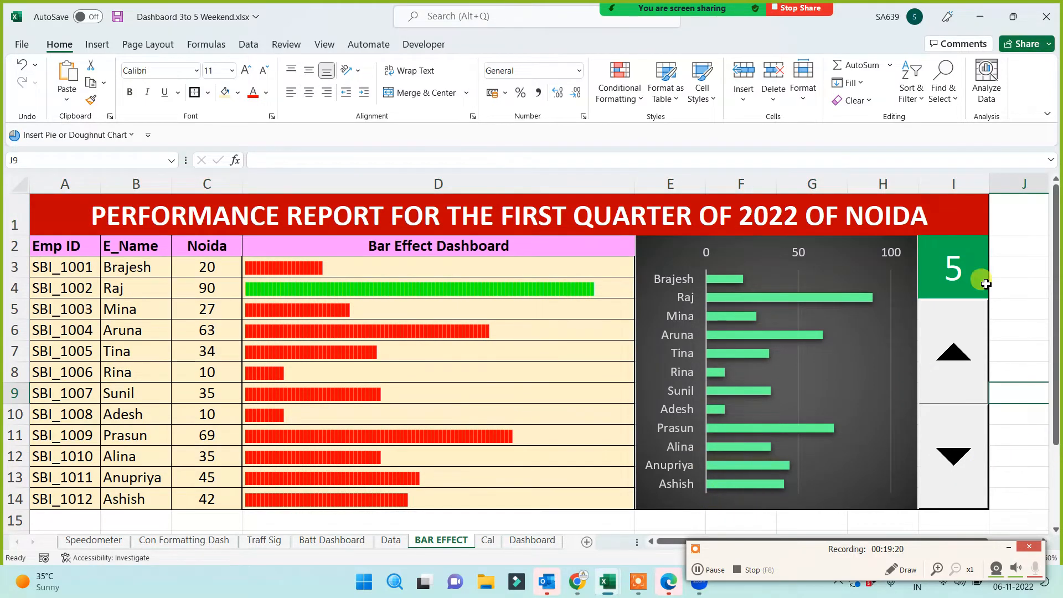
left_click_drag(1022, 244, 1020, 436)
left_click(1017, 474)
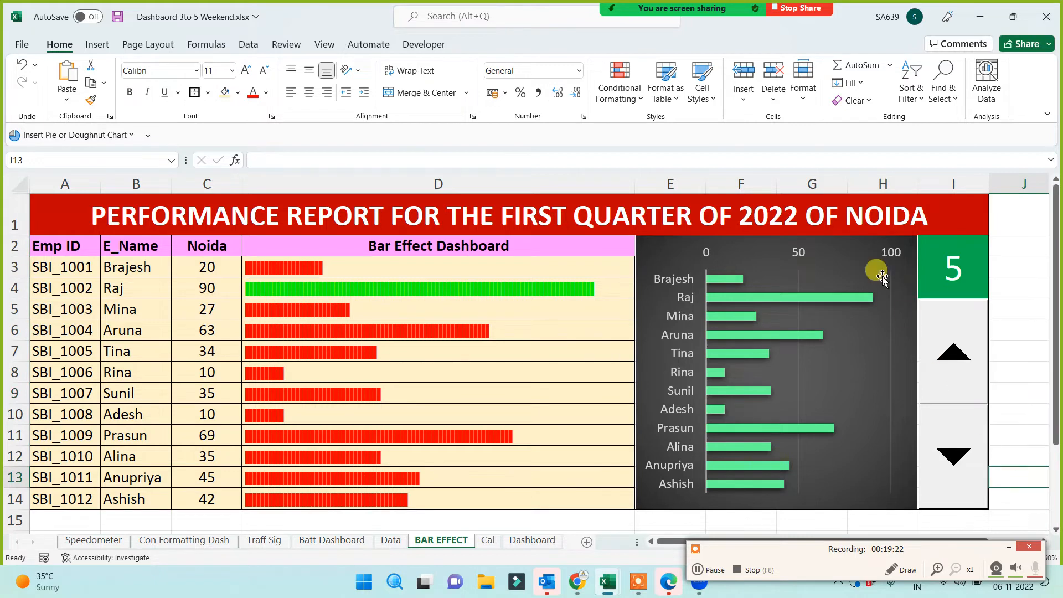
left_click_drag(776, 180, 812, 185)
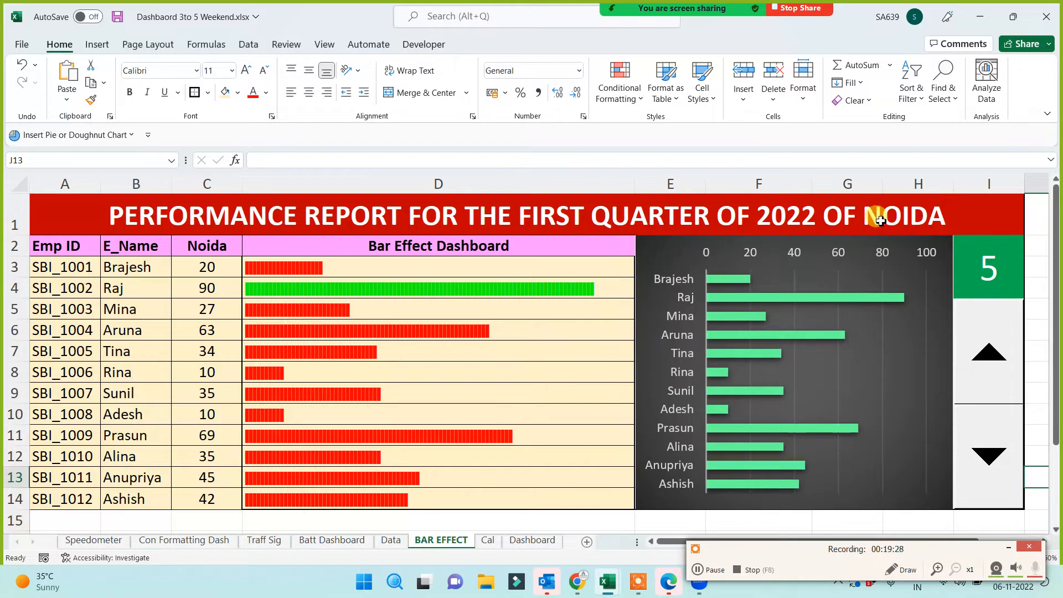
left_click_drag(883, 188, 891, 184)
left_click(553, 519)
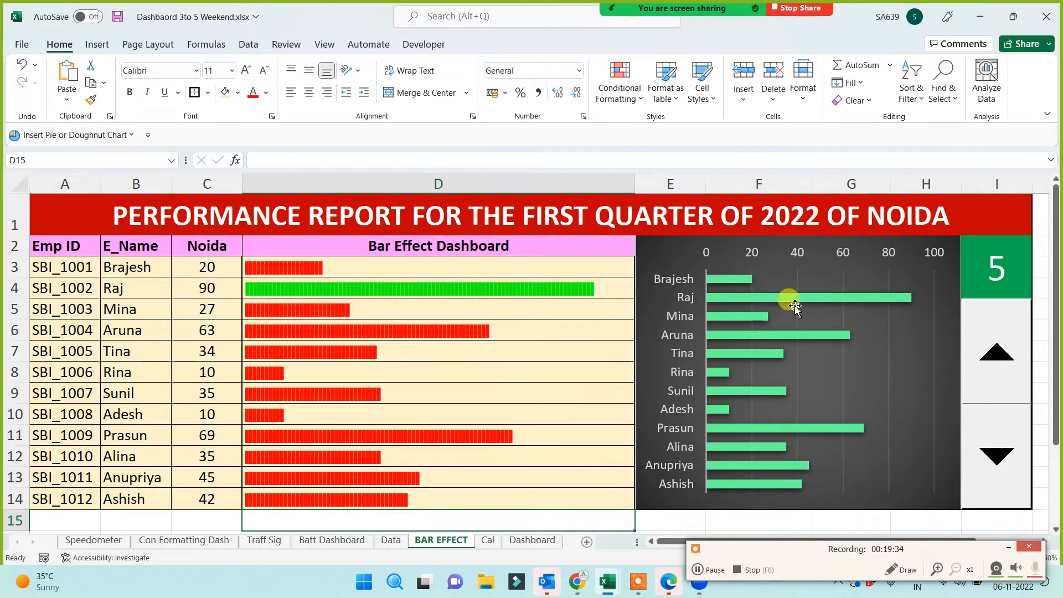
Test the city selector by stepping up to 7 (Jaipur) and back down to 1 (Patna).
left_click(991, 346)
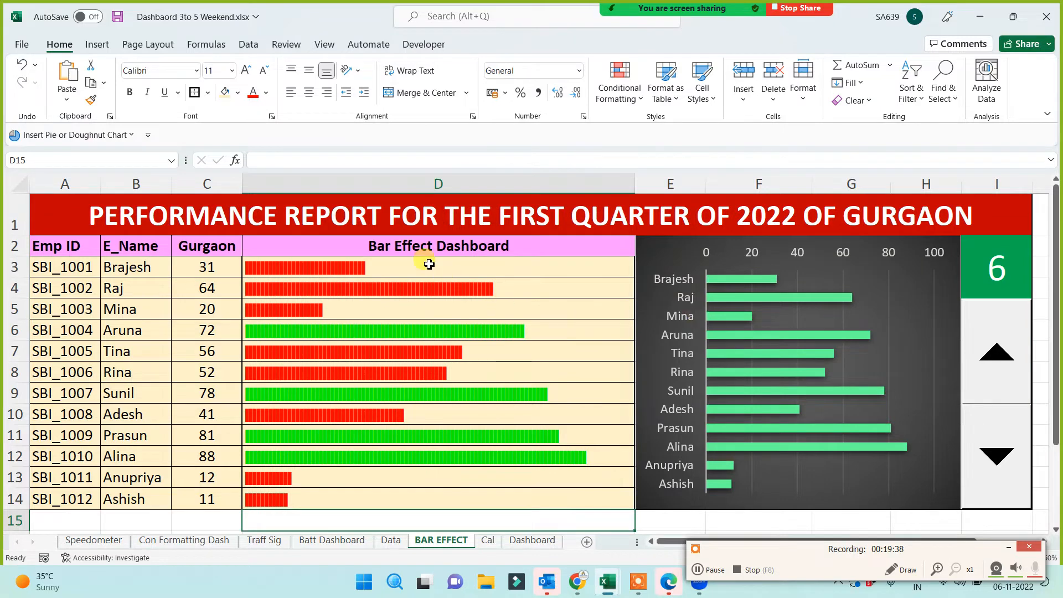
left_click(995, 353)
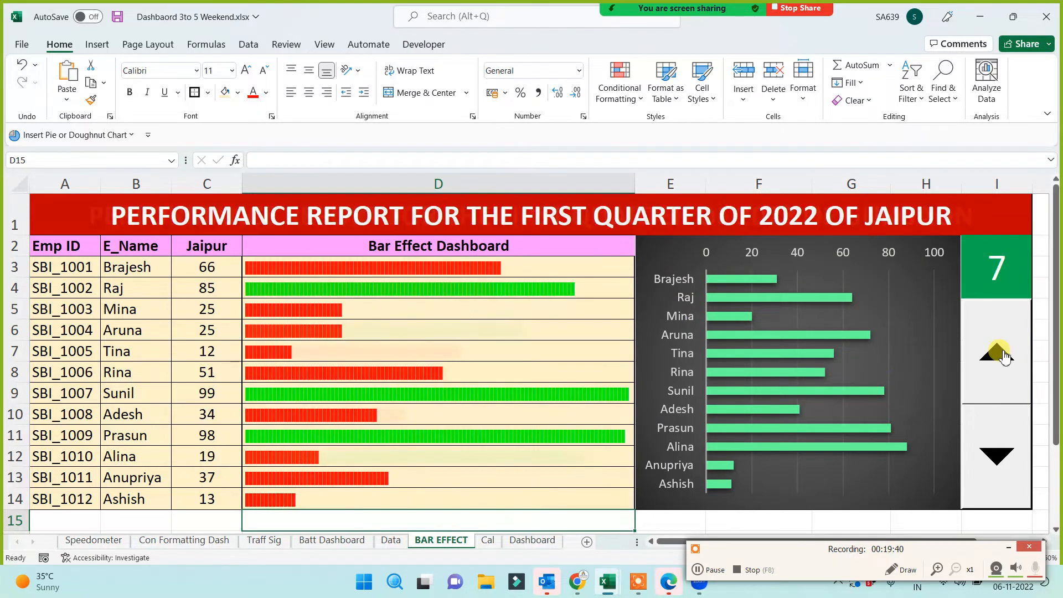
left_click(997, 453)
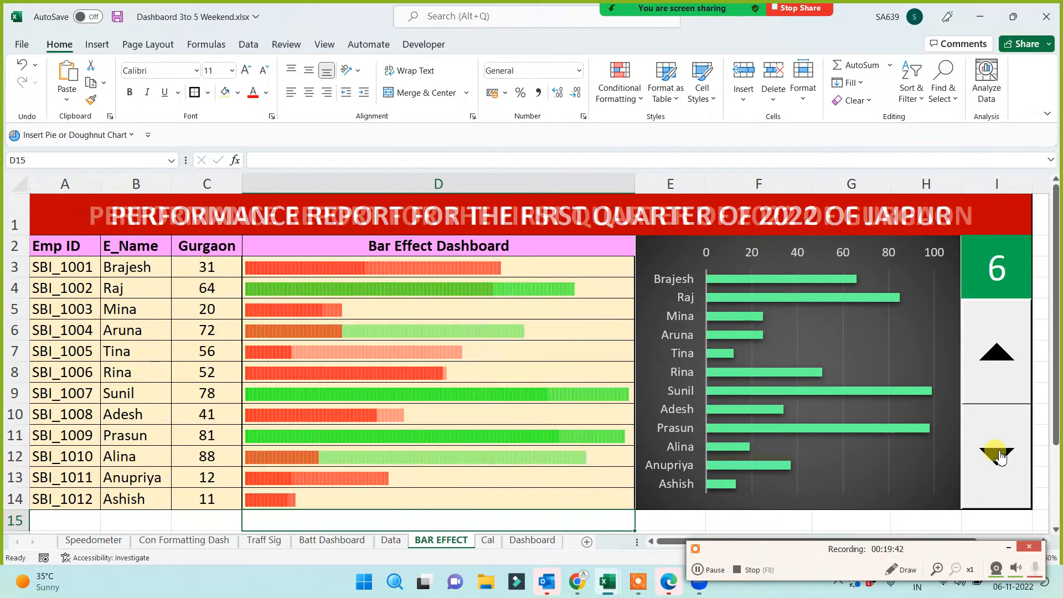
left_click(997, 453)
left_click(997, 453)
left_click(1000, 455)
left_click(999, 455)
left_click(1000, 456)
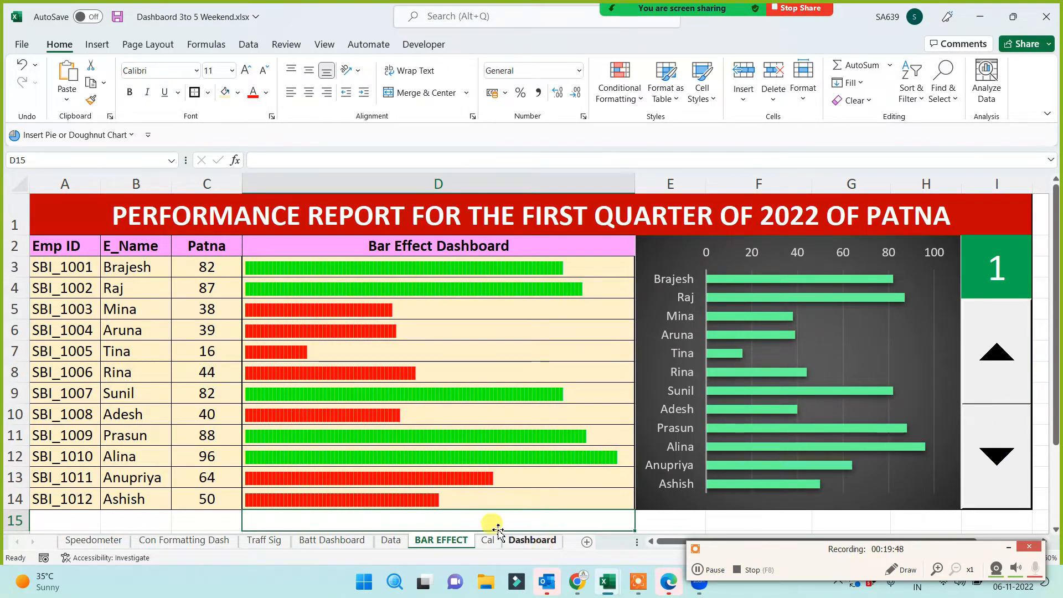
Create a copy of the BAR EFFECT sheet before the Speedometer sheet.
right_click(443, 542)
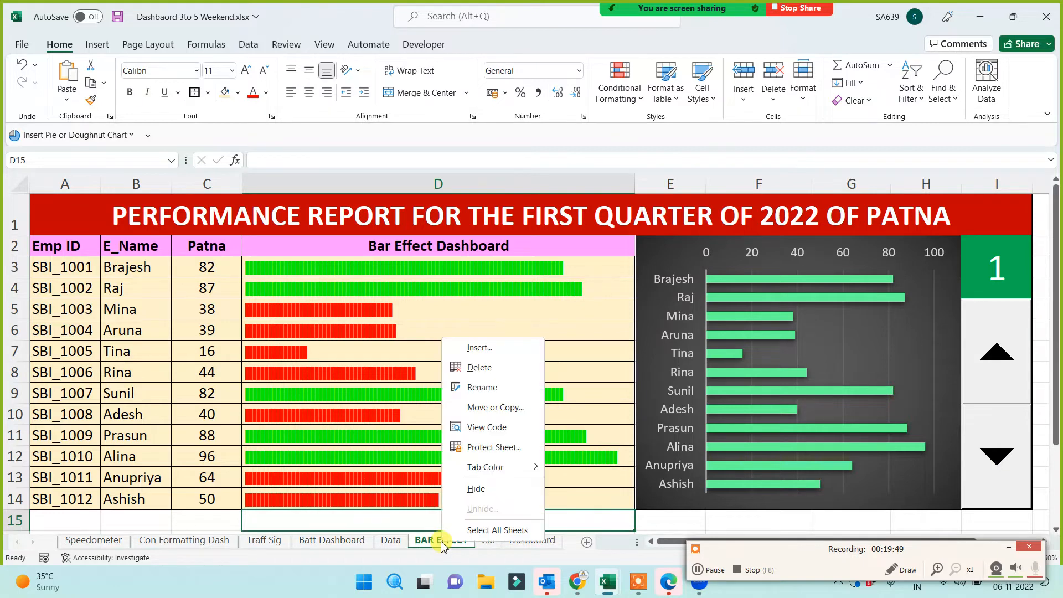
left_click(488, 409)
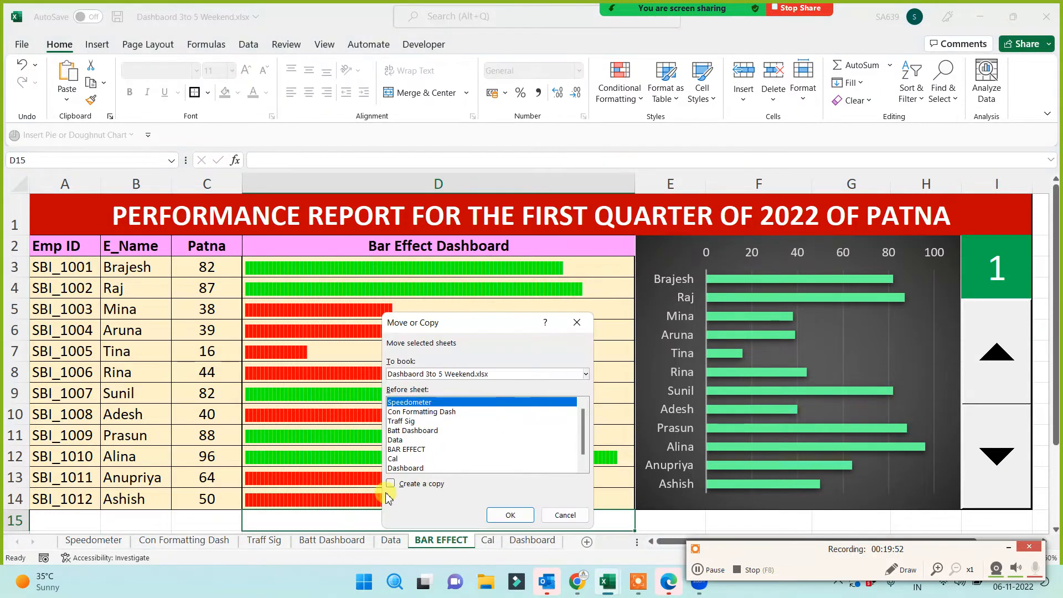
left_click(391, 484)
left_click(506, 518)
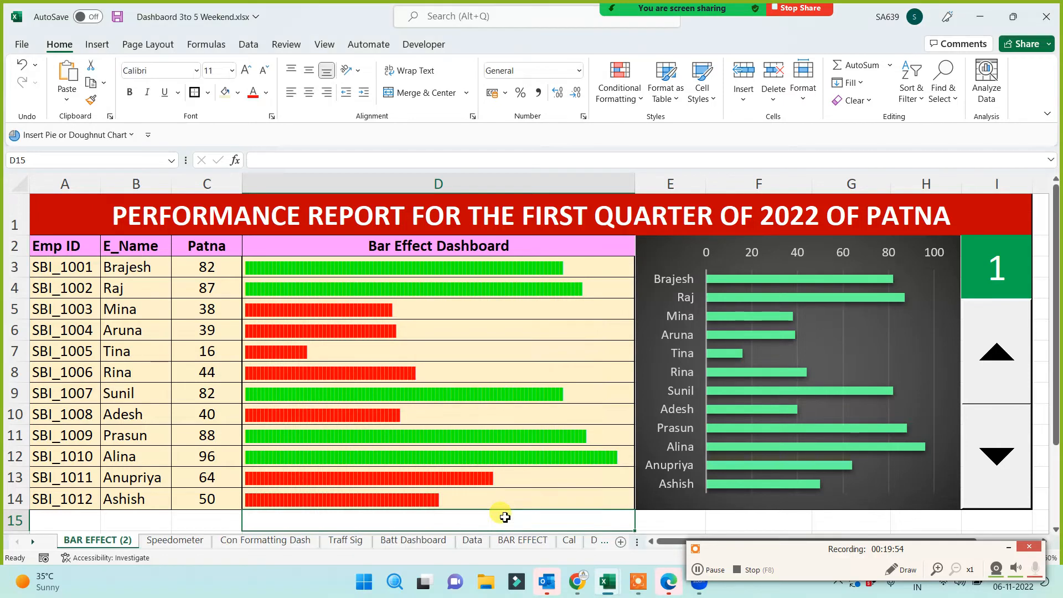
Rename the copied sheet as Star Effect Dashboard.
double_click(118, 540)
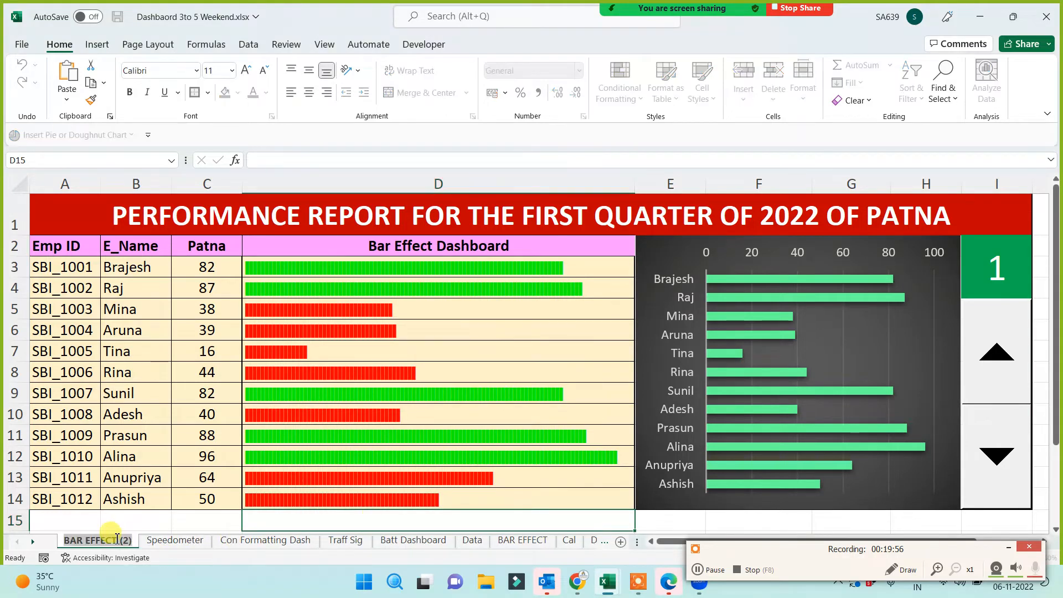
type("St")
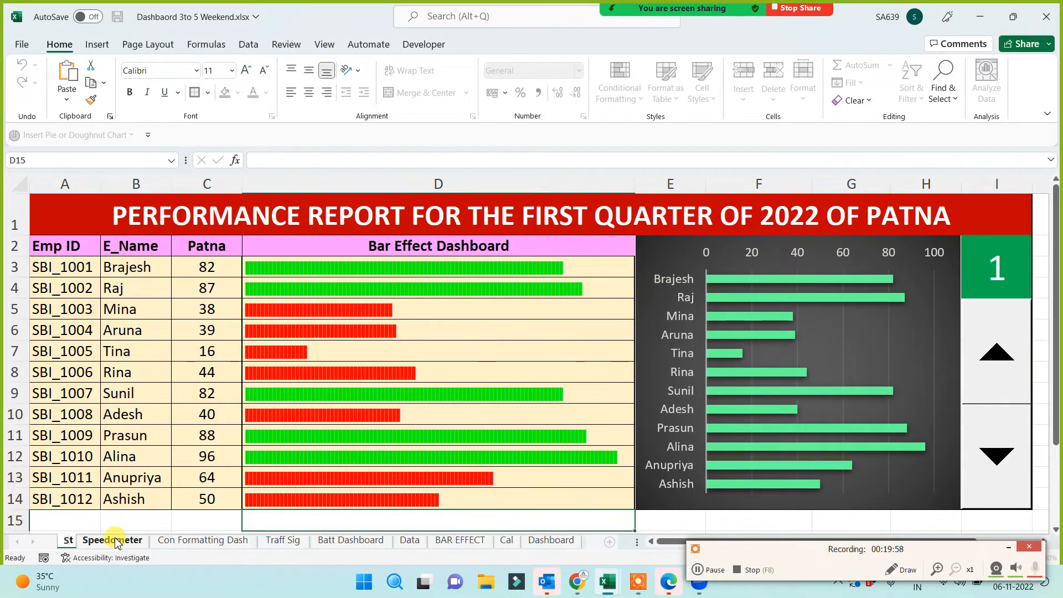
type("ar T")
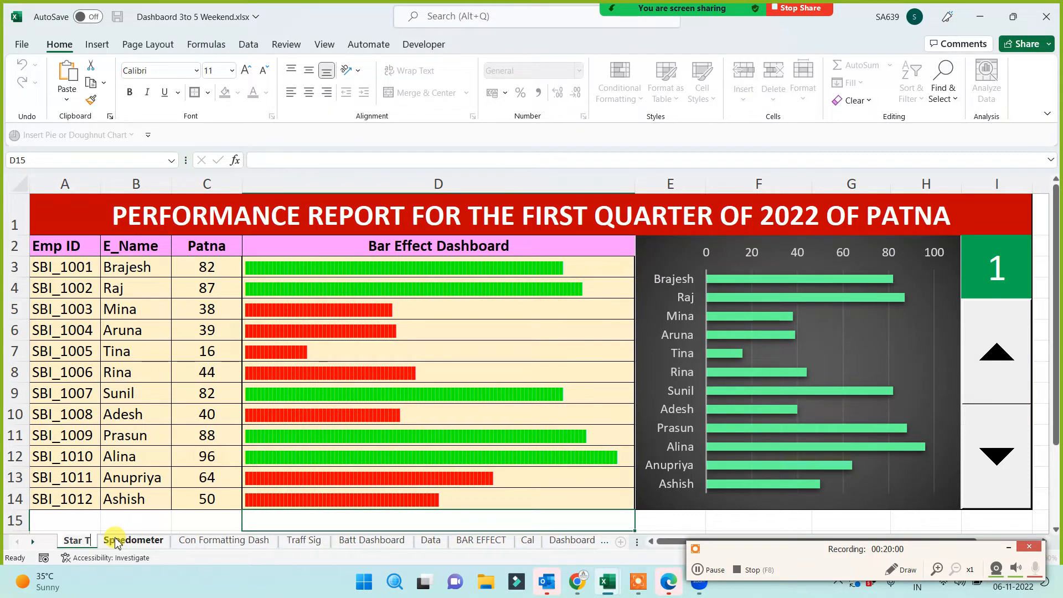
key("BackSpace")
type("Eff")
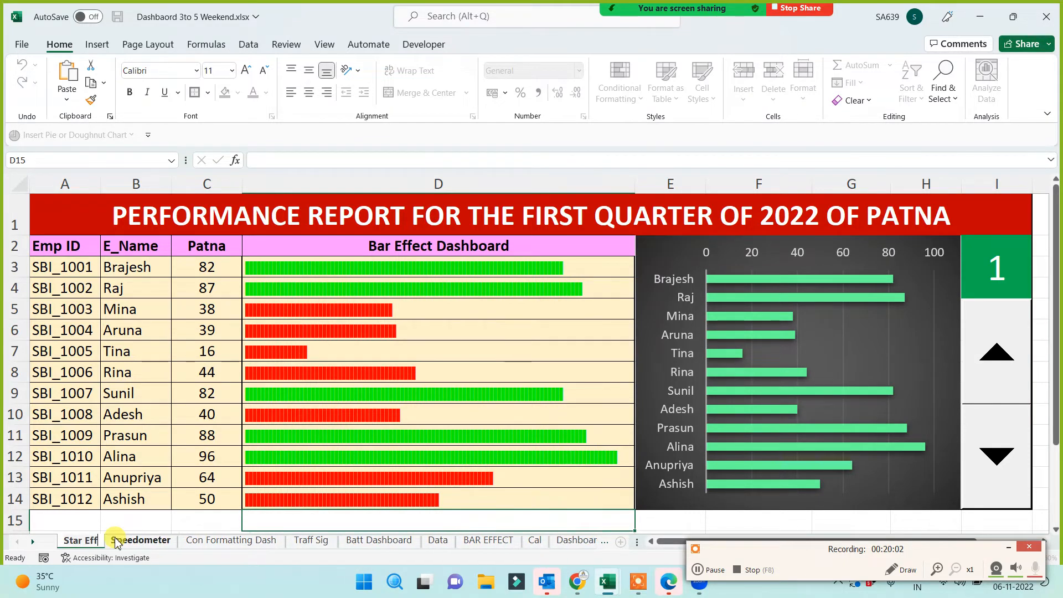
type("ect Dashboard")
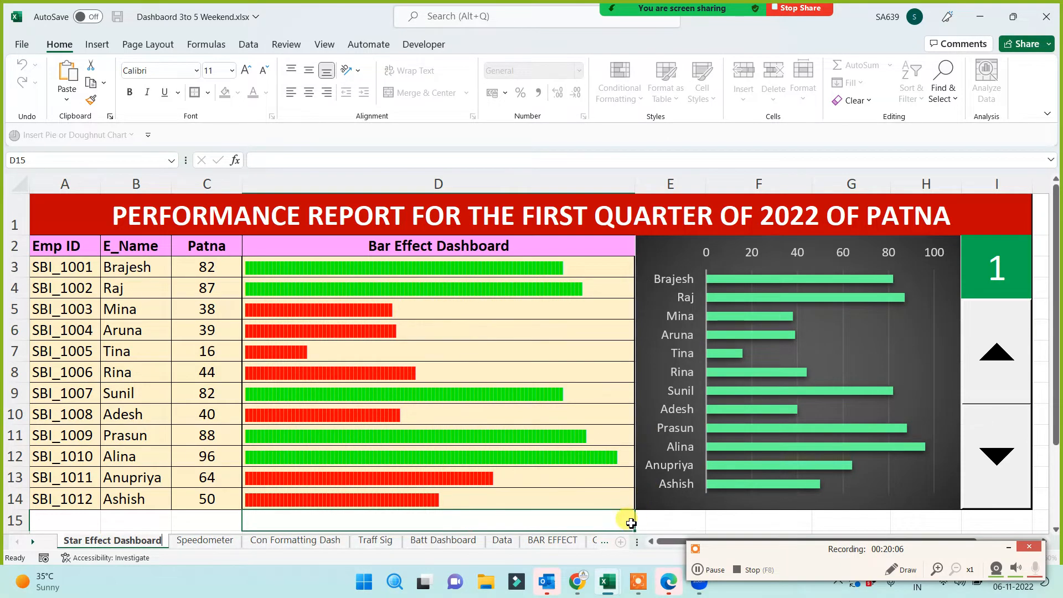
left_click(629, 524)
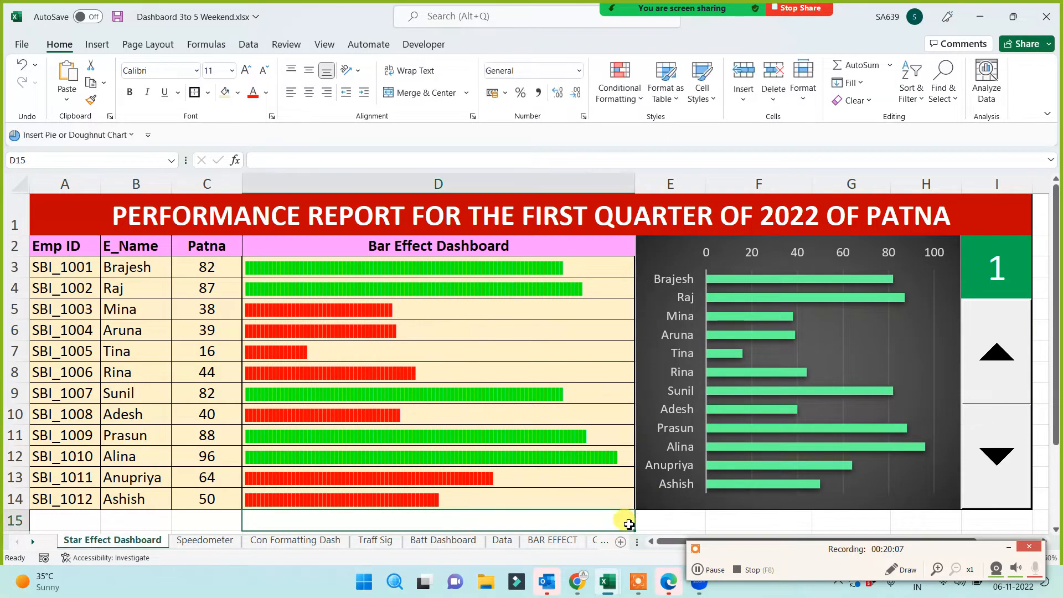
left_click(1009, 549)
left_click(931, 531)
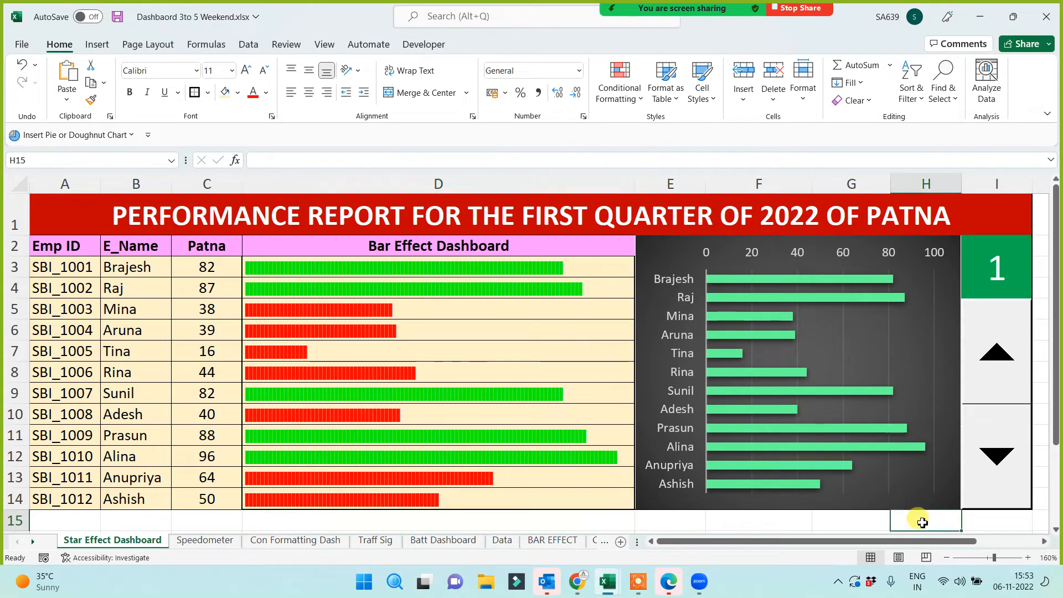
left_click(639, 587)
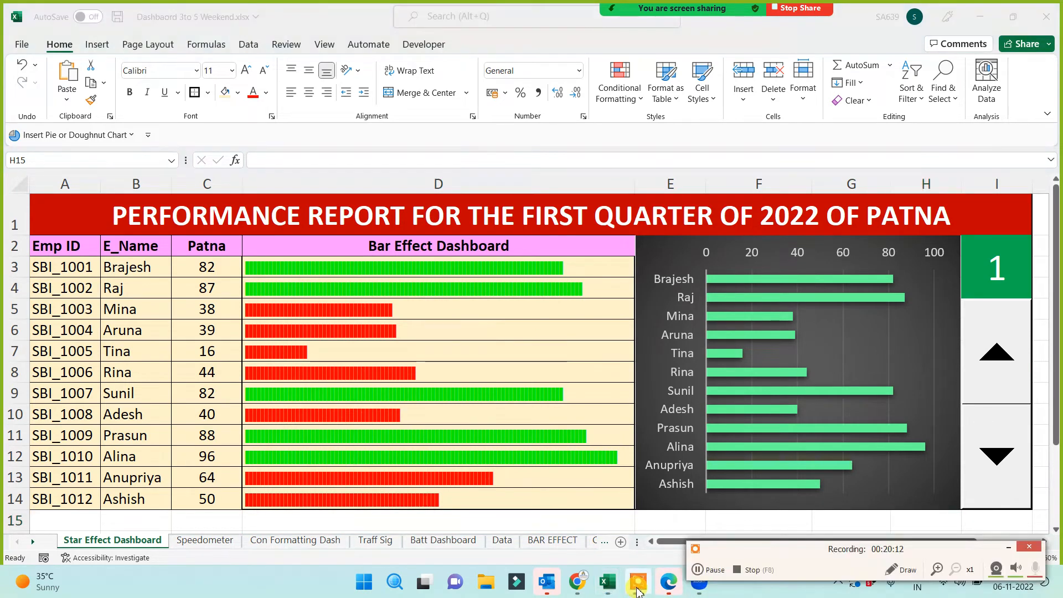
left_click(1008, 548)
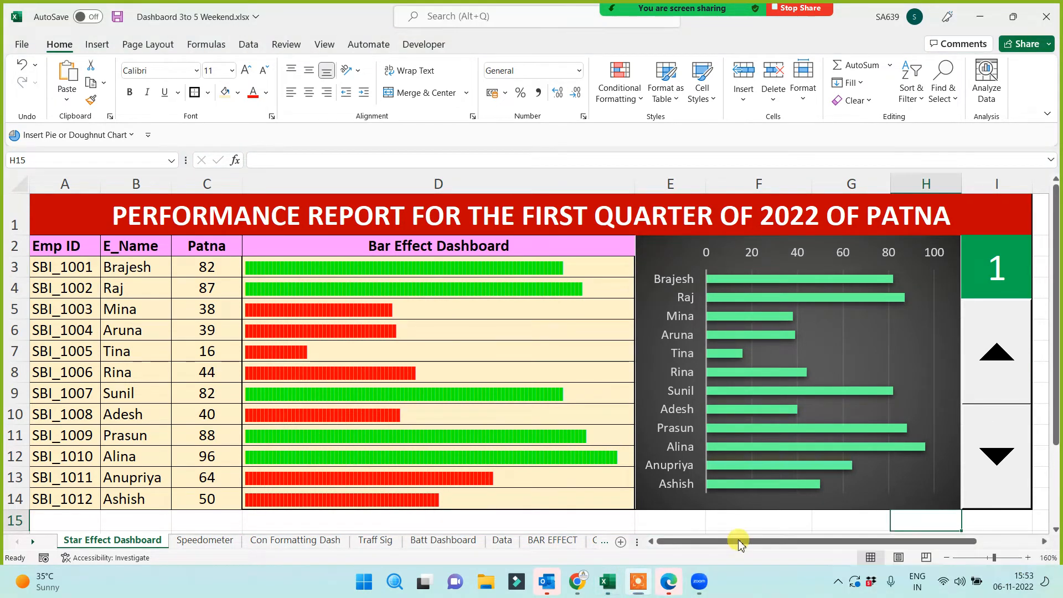
left_click(718, 522)
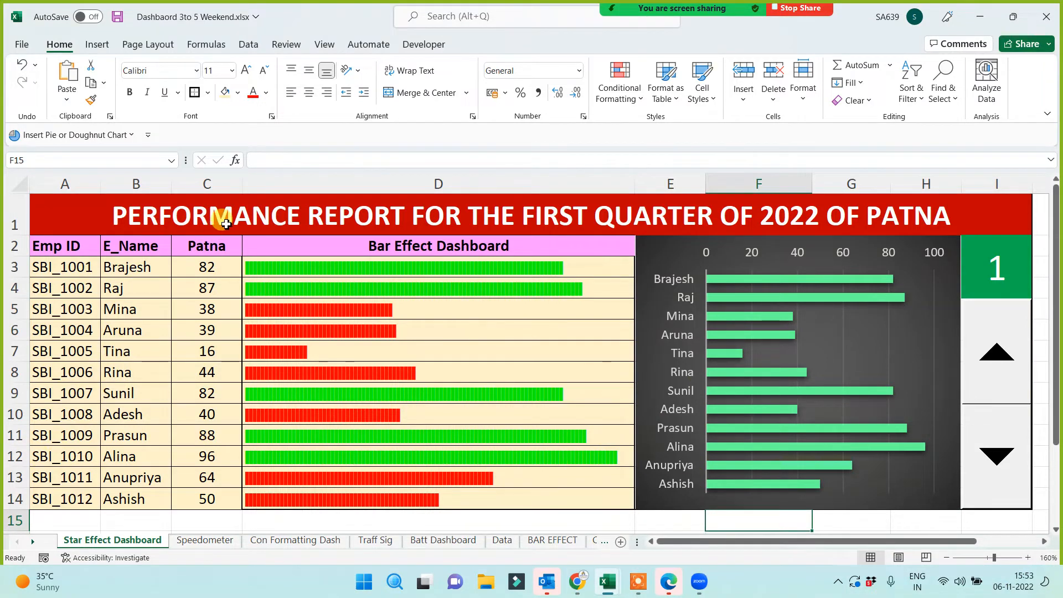
AutoFit column C to its contents and advance the city selector to 3 (Mumbai).
double_click(241, 187)
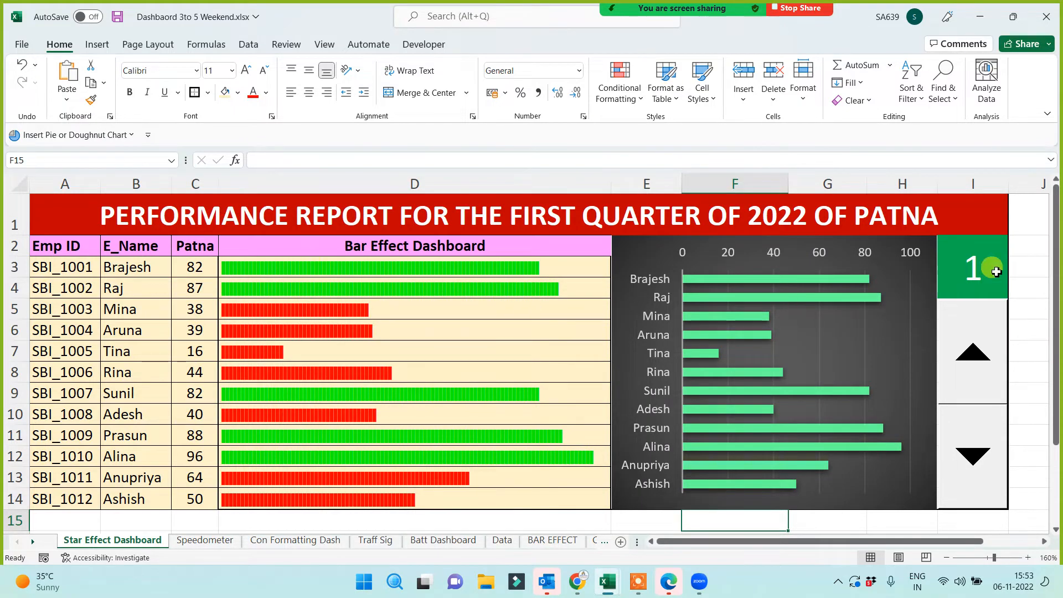
left_click(974, 356)
left_click(973, 356)
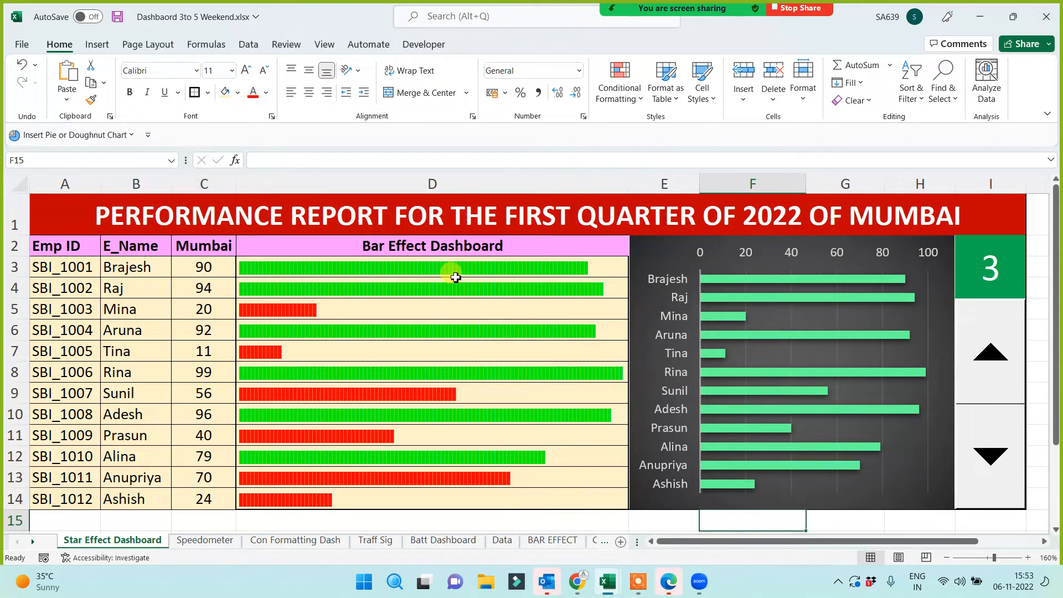
Step the city selector up to 7 and back down to 1, examining the bars and chart for each city.
left_click(980, 357)
left_click(980, 357)
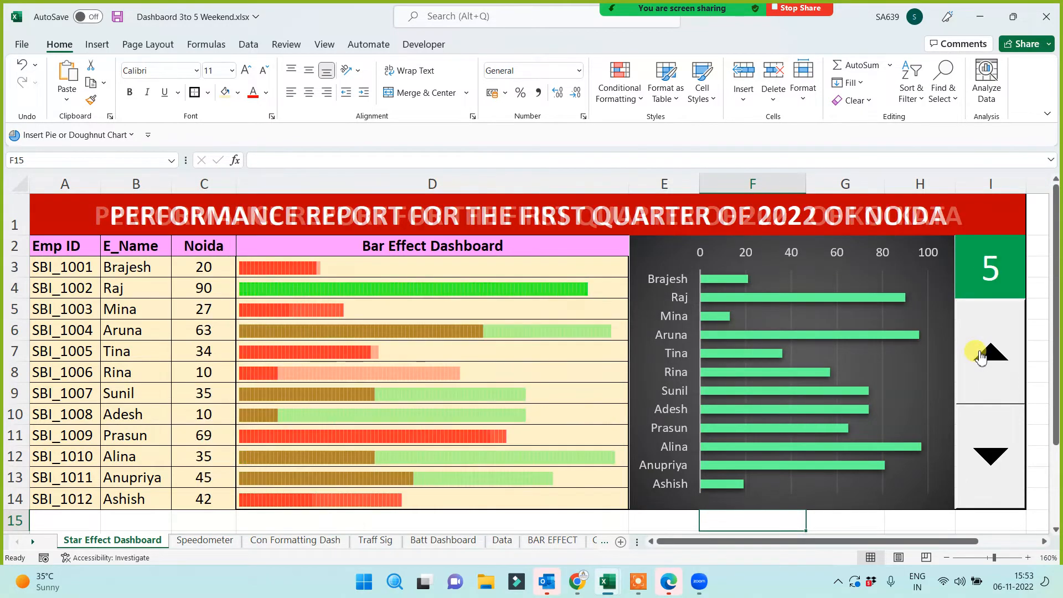
left_click(980, 357)
left_click(980, 357)
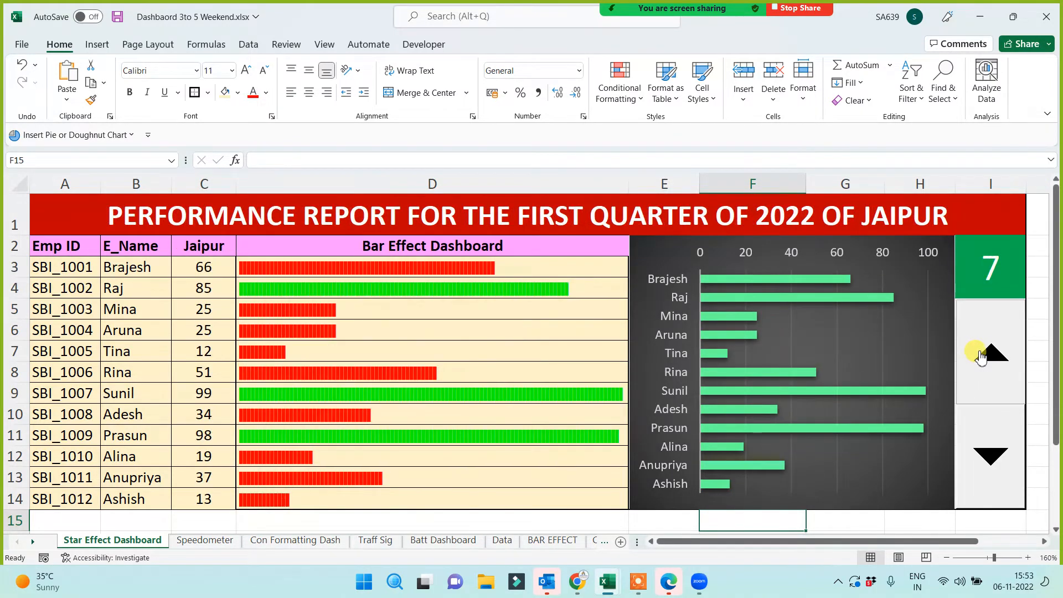
left_click(989, 460)
left_click(989, 460)
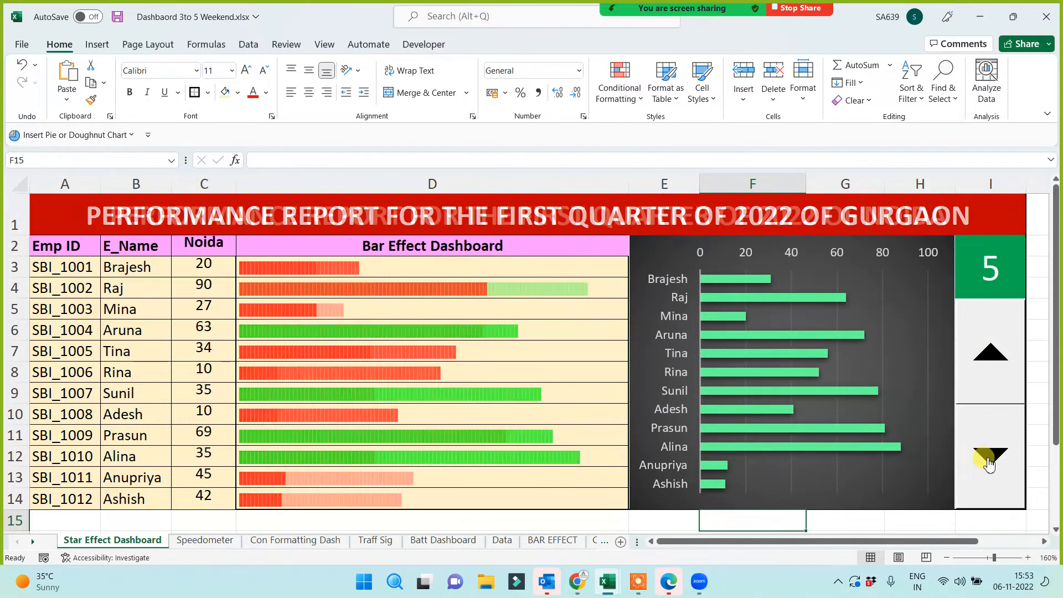
left_click(989, 460)
left_click(989, 460)
left_click(989, 460)
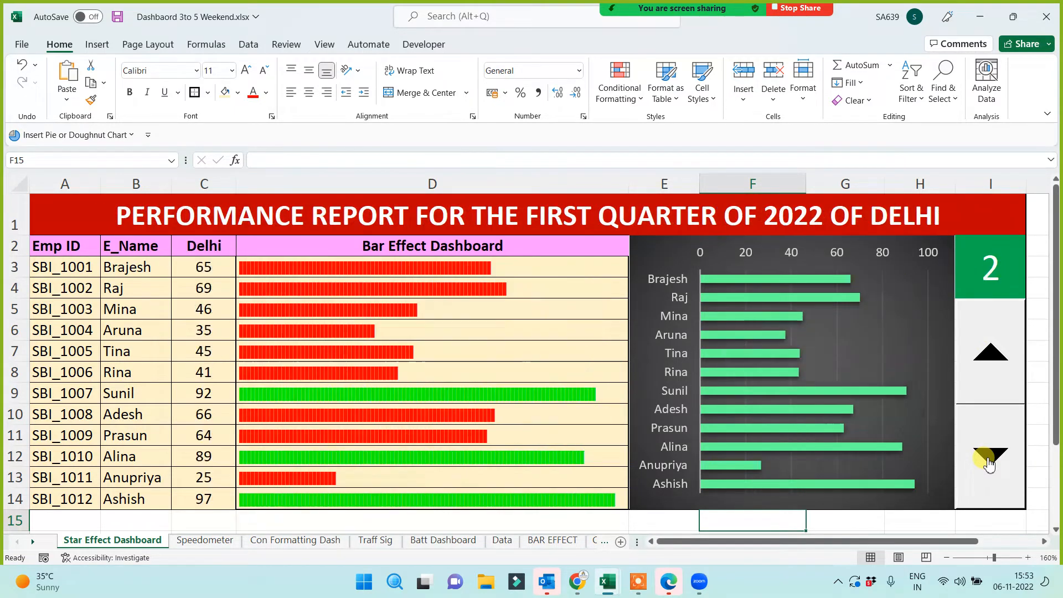
left_click(989, 460)
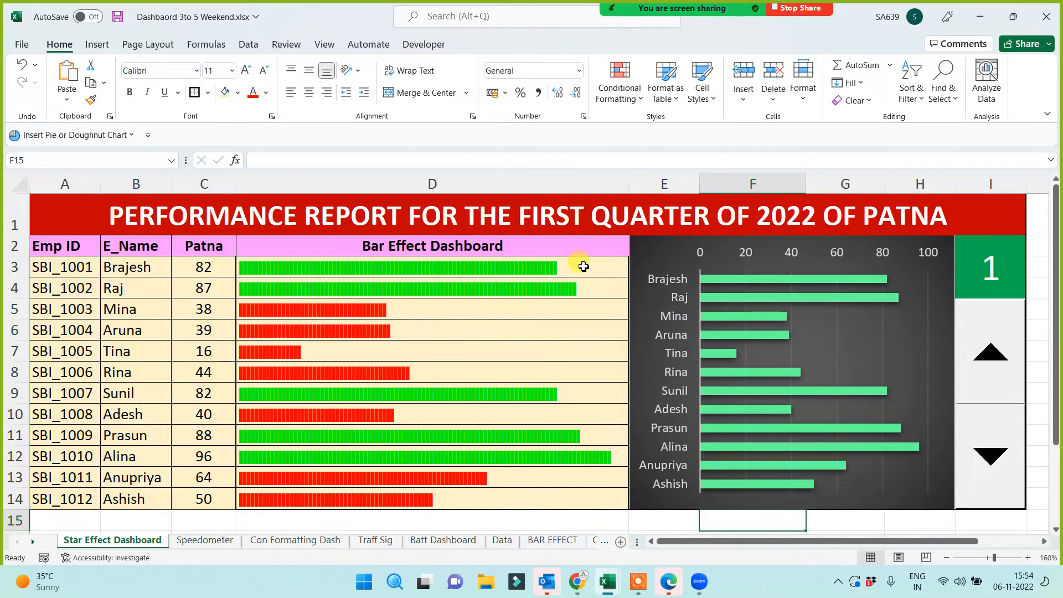
Remove bold formatting from the in-cell bars in D3:D14.
left_click_drag(584, 267, 560, 499)
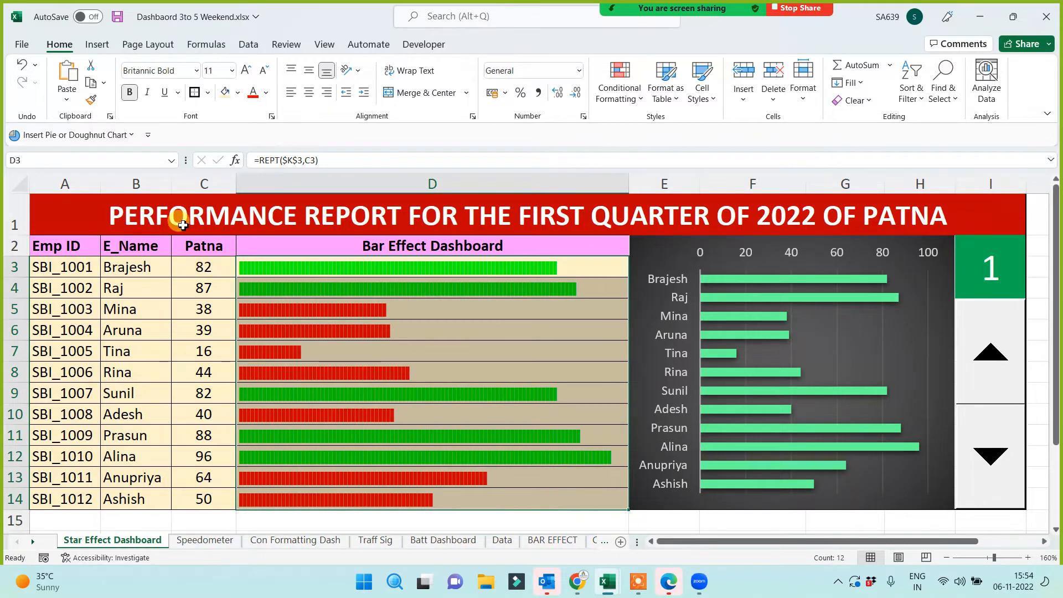
left_click(130, 91)
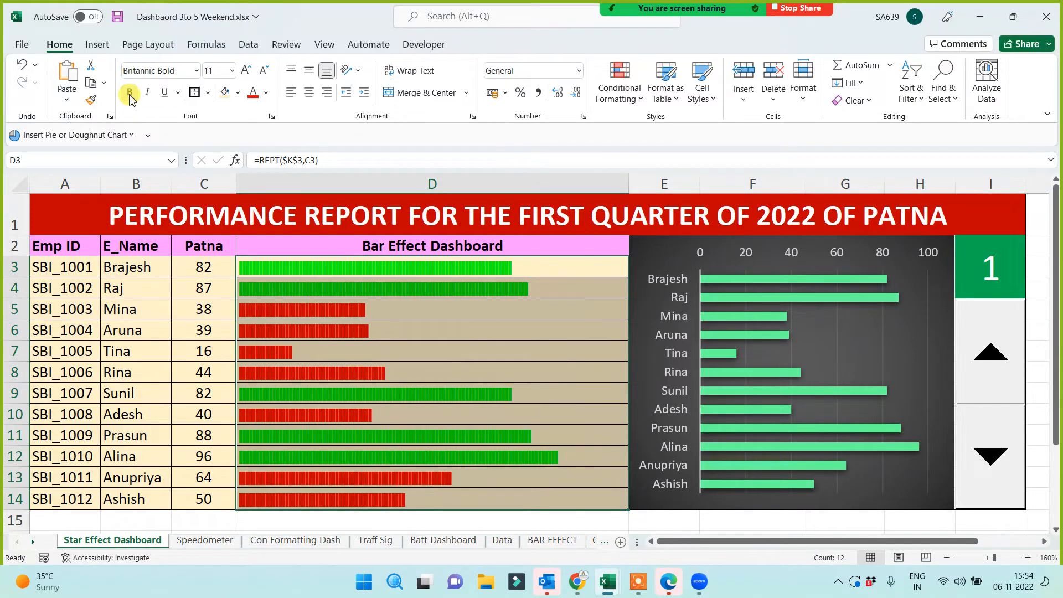
left_click(569, 345)
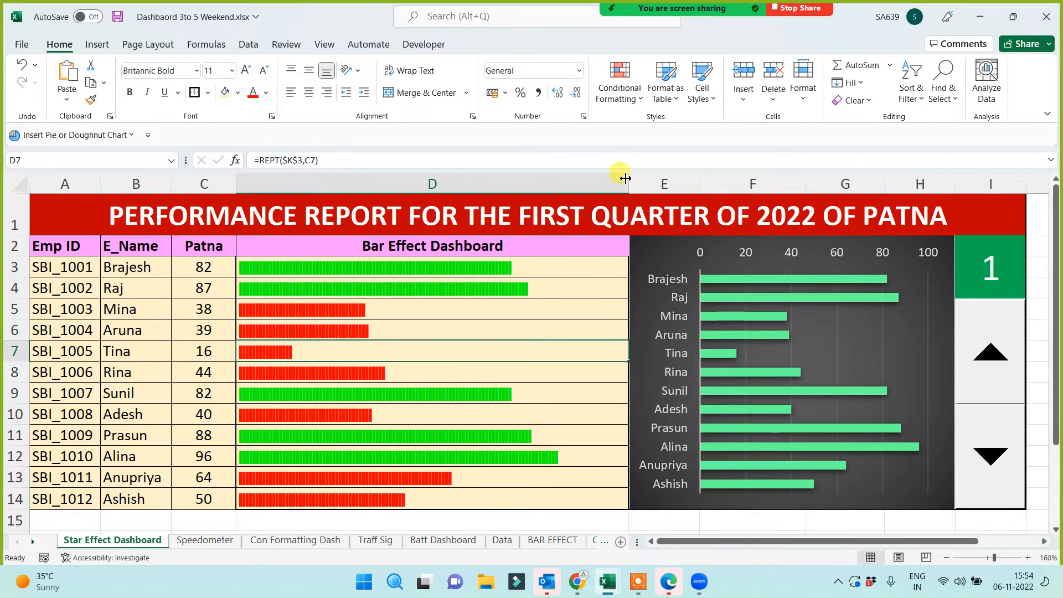
Narrow column D closer to its in-cell bars and widen column G to give the chart more room.
left_click_drag(626, 178, 583, 192)
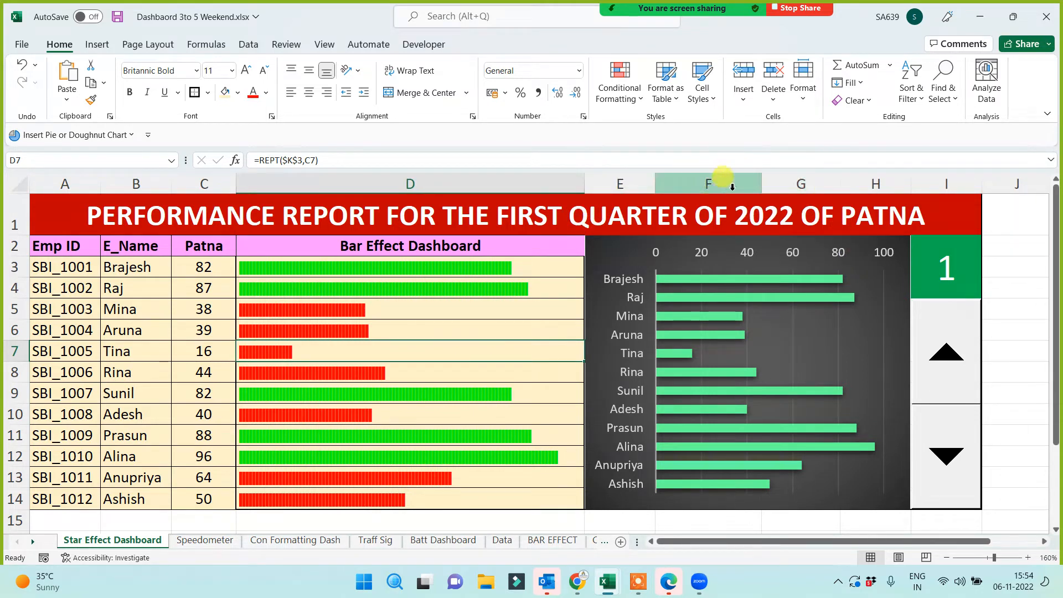
left_click(638, 185)
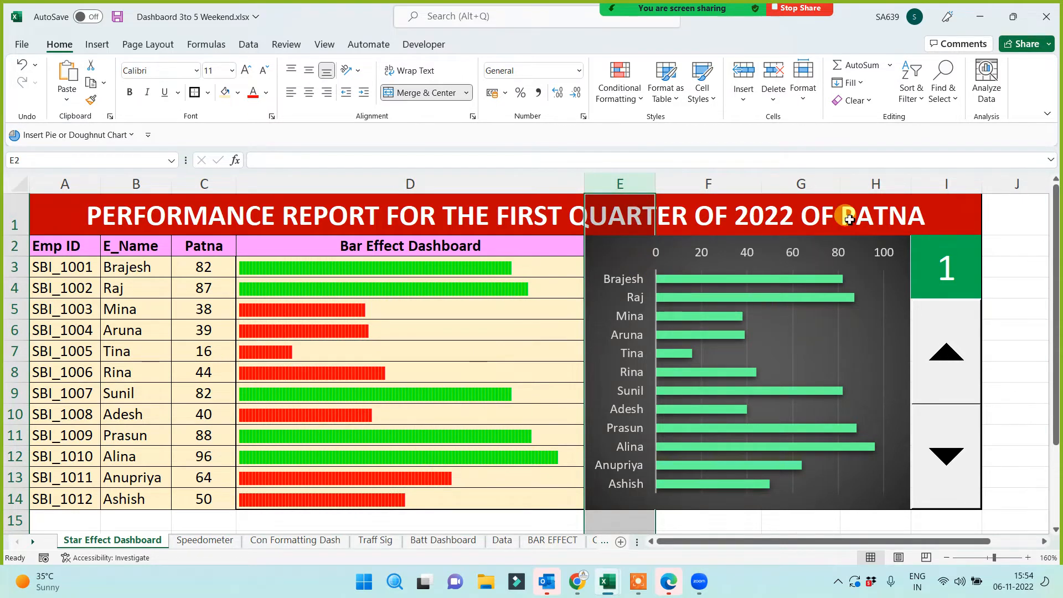
left_click_drag(840, 183, 897, 184)
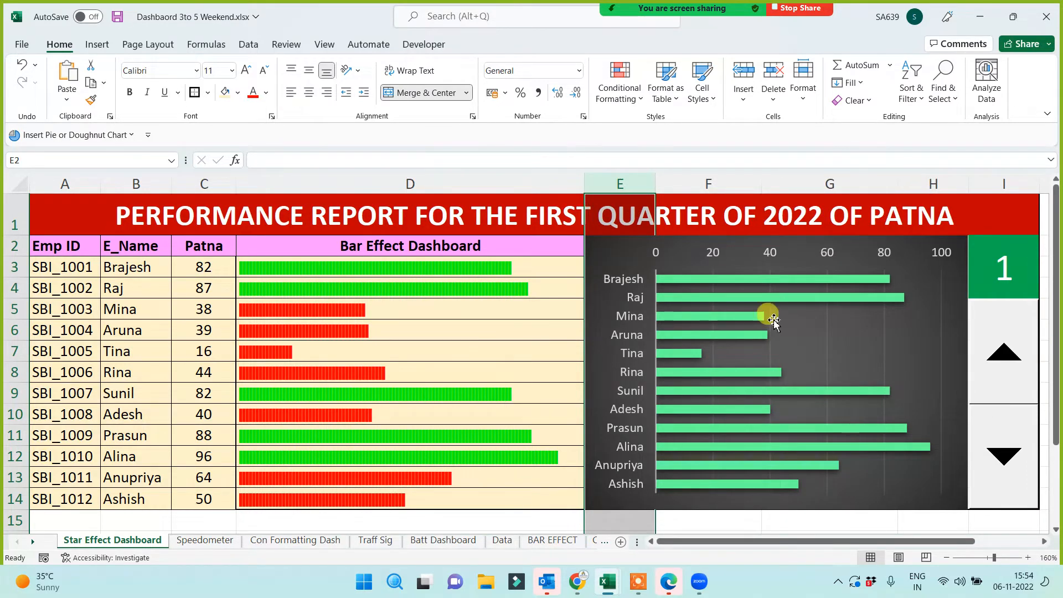
Shrink the bar chart from its left edge to uncover column E, and widen column E slightly.
left_click(597, 364)
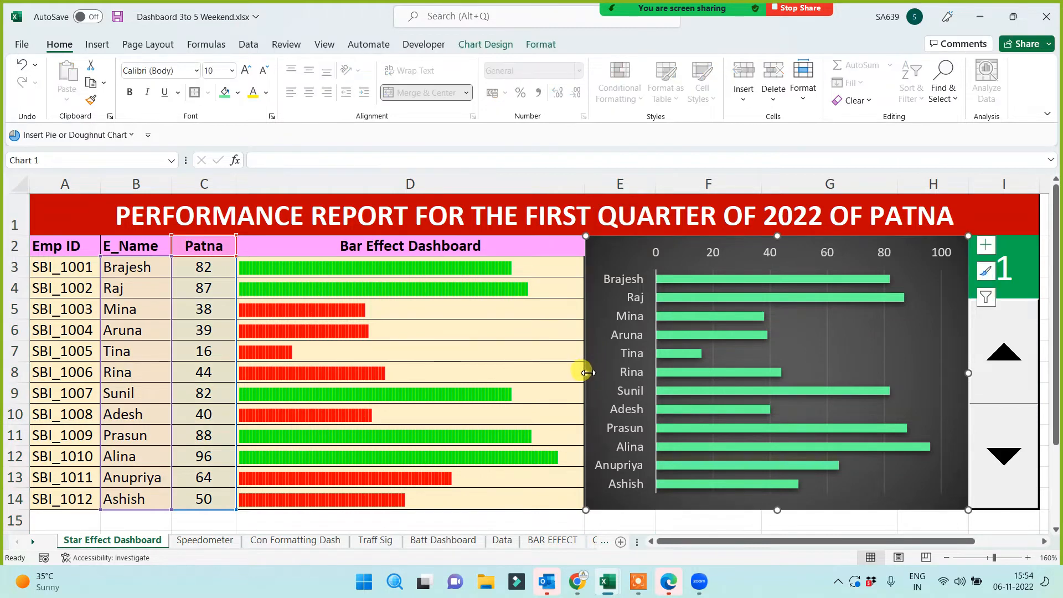
left_click_drag(587, 373, 654, 372)
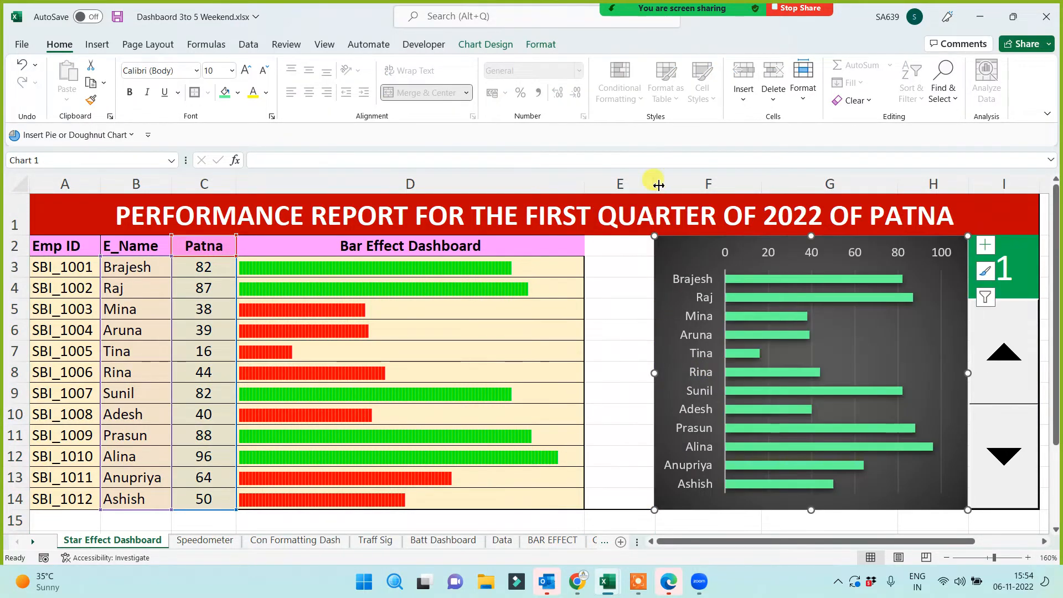
left_click_drag(659, 185, 673, 187)
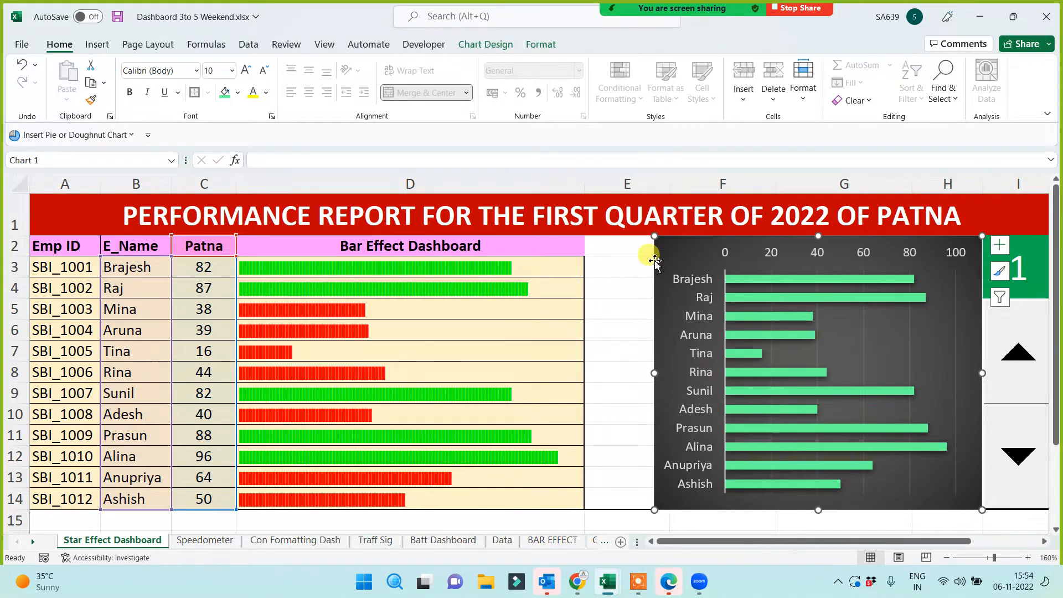
Set the sheet zoom to 150% so that the whole dashboard fits in view.
scroll(617, 343, "down", 1)
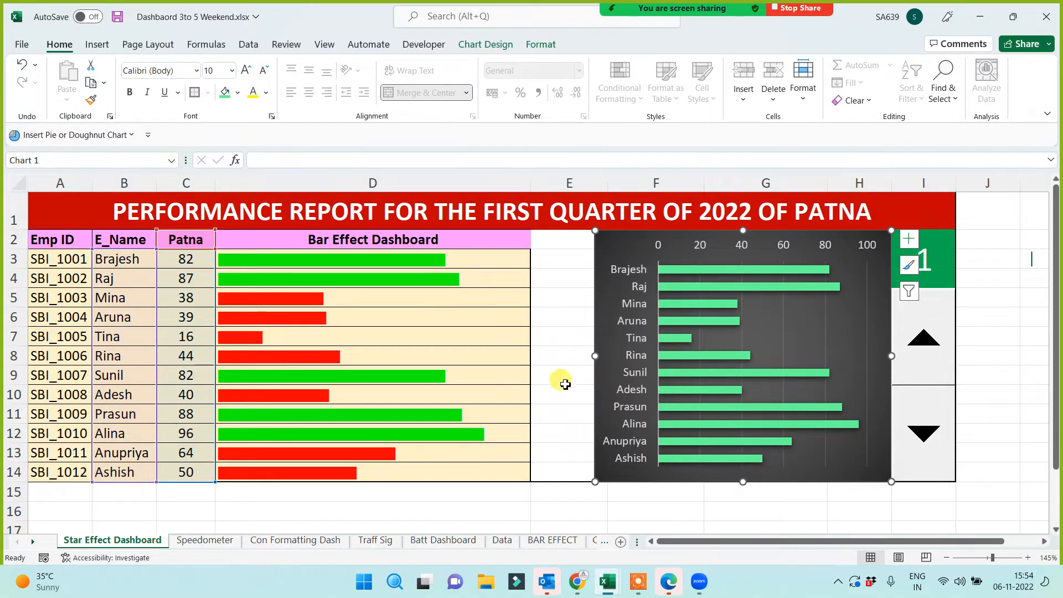
scroll(567, 381, "up", 1)
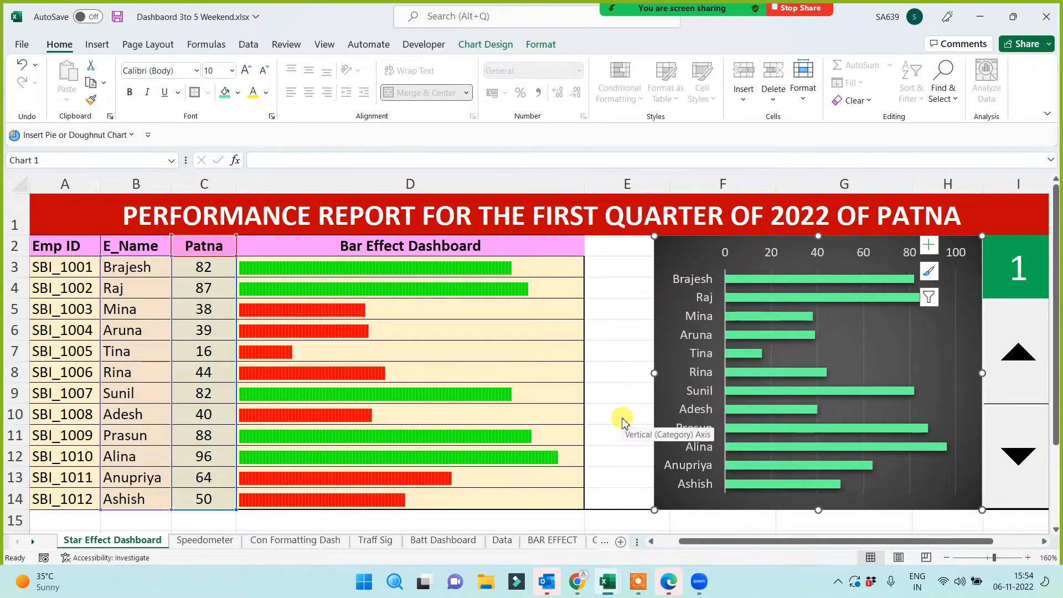
scroll(622, 423, "down", 1)
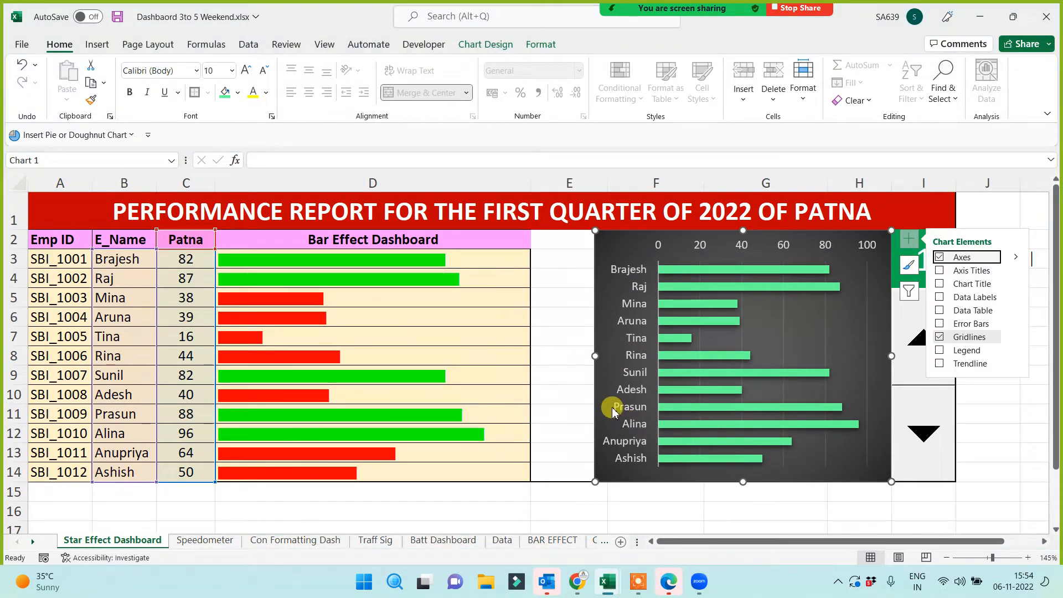
scroll(613, 408, "up", 1)
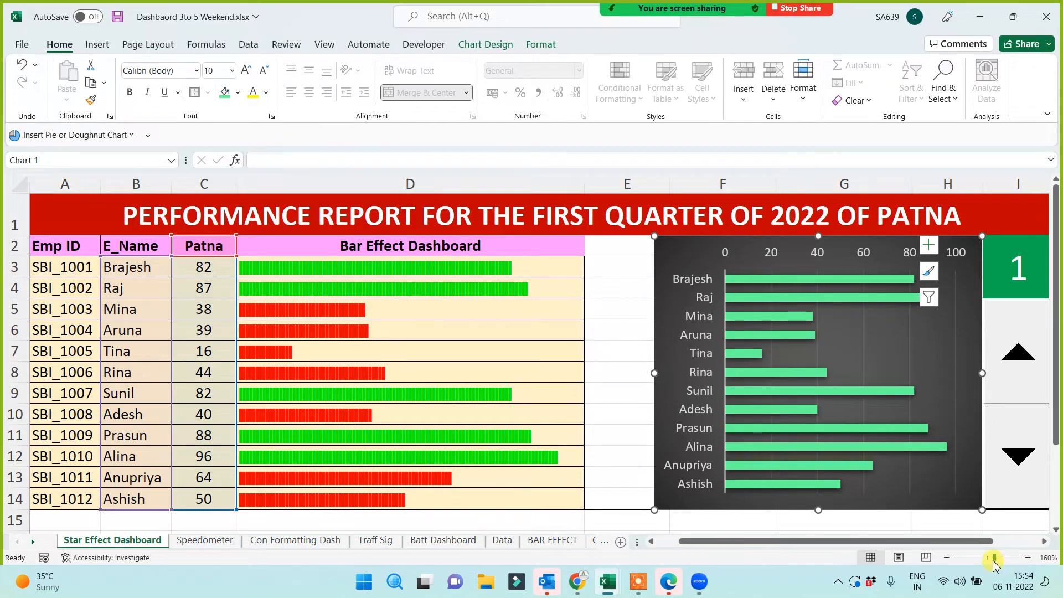
left_click_drag(994, 558, 992, 558)
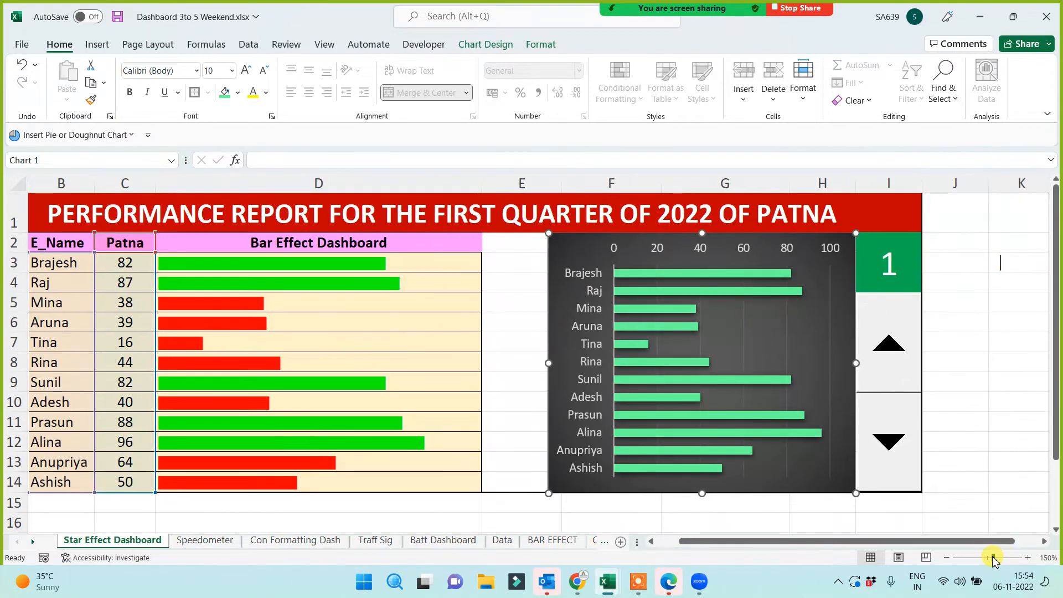
left_click(712, 520)
left_click_drag(699, 541, 663, 548)
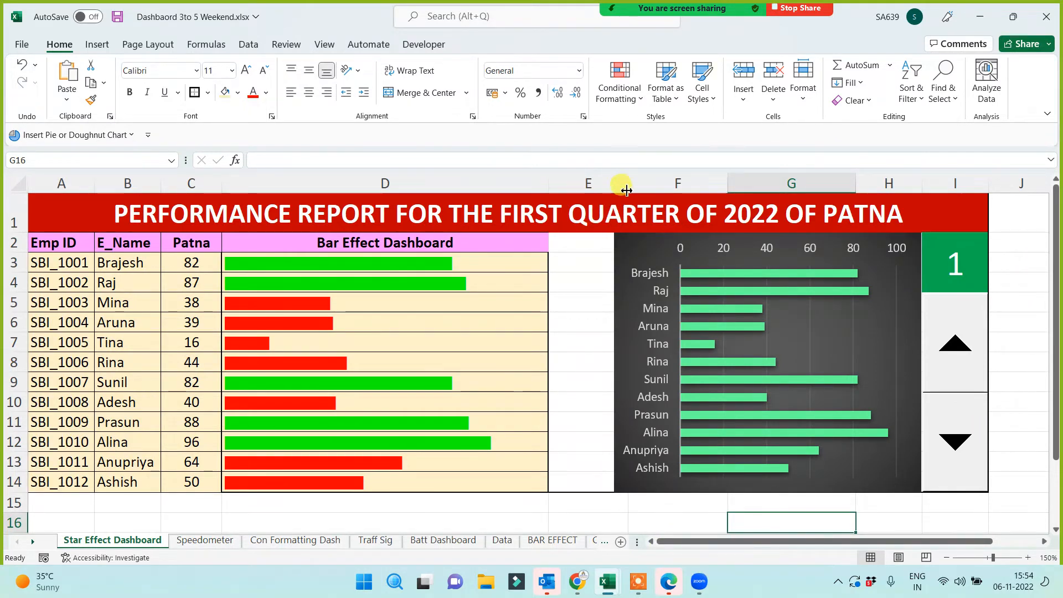
Widen columns F and E, and pull the chart's left edge back to the start of column F.
left_click_drag(729, 184, 758, 182)
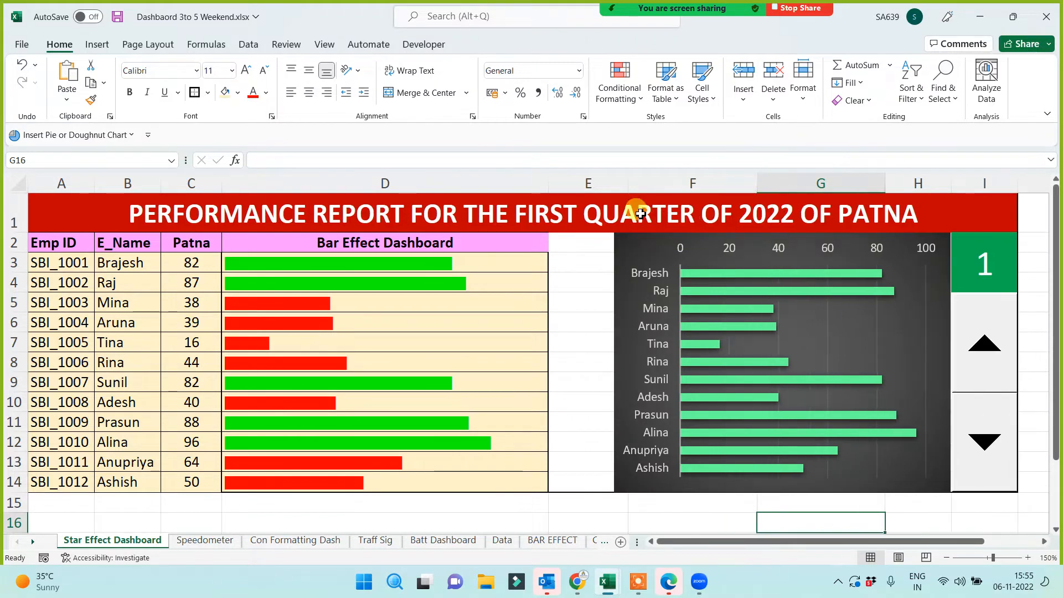
left_click(618, 299)
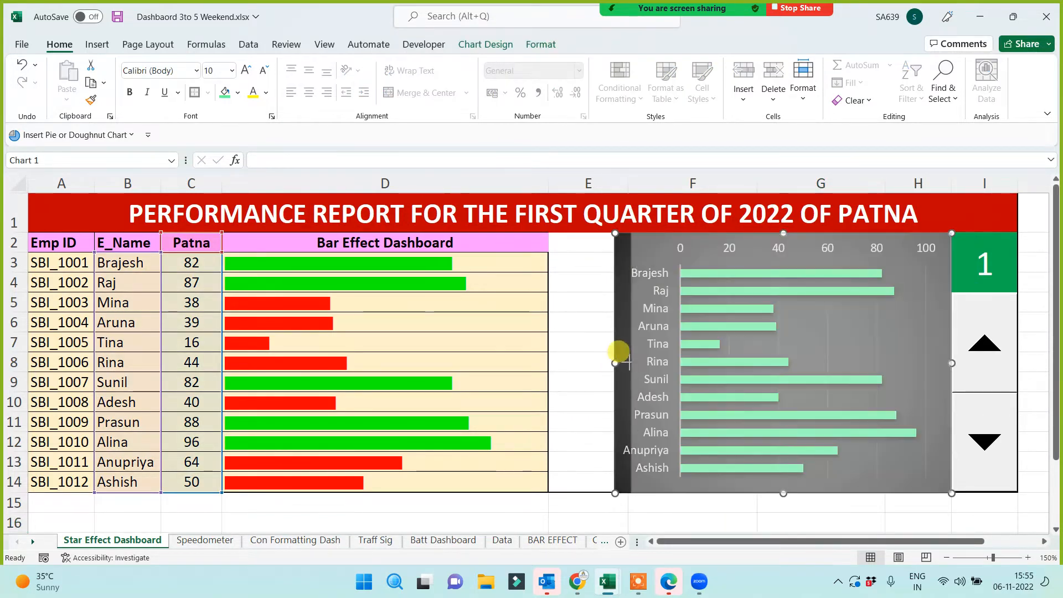
left_click_drag(618, 353, 628, 352)
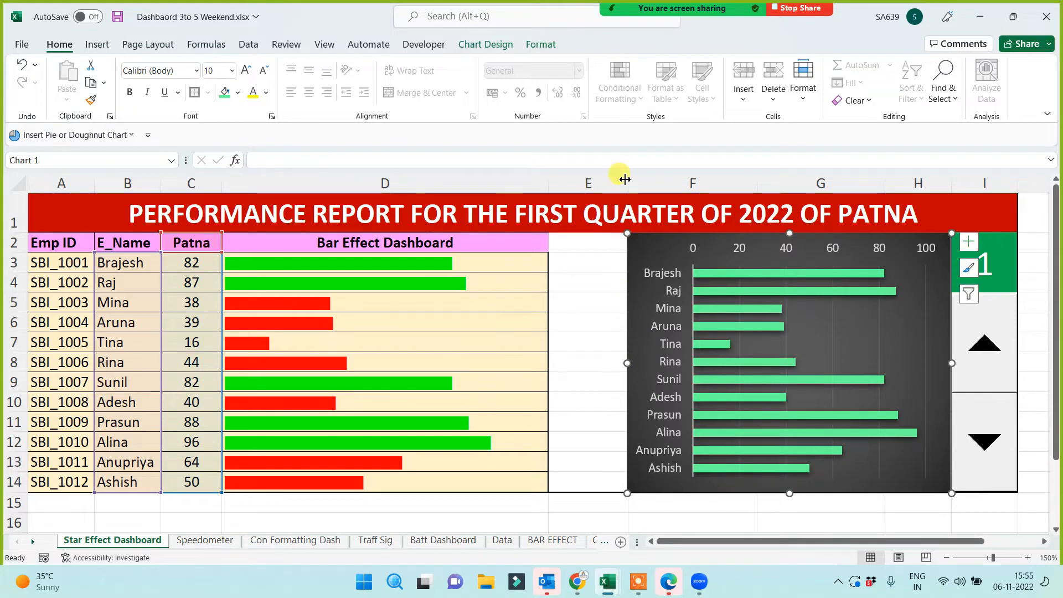
left_click_drag(628, 183, 651, 179)
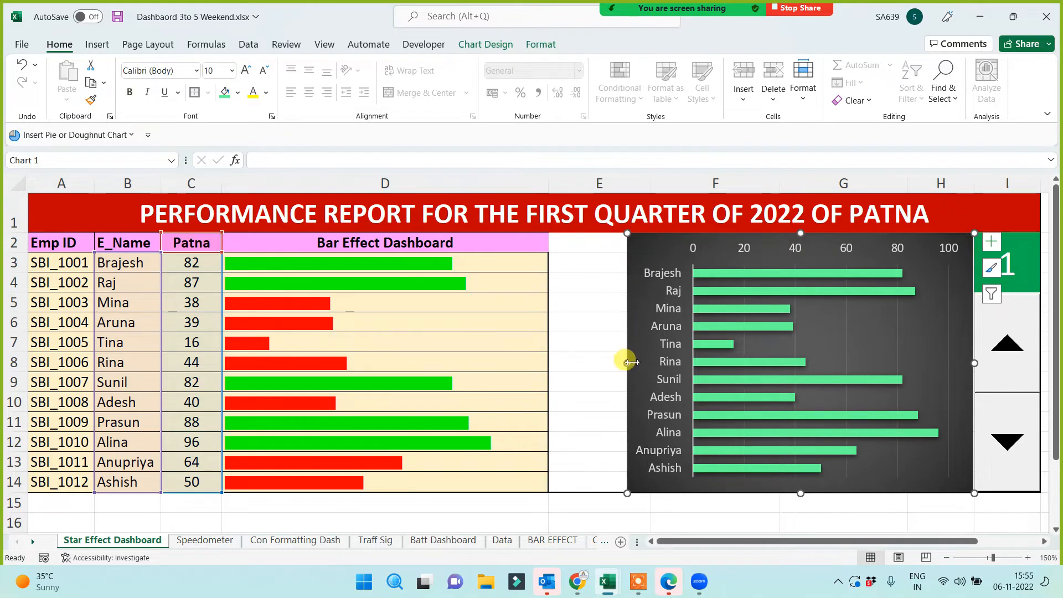
left_click_drag(620, 357, 642, 352)
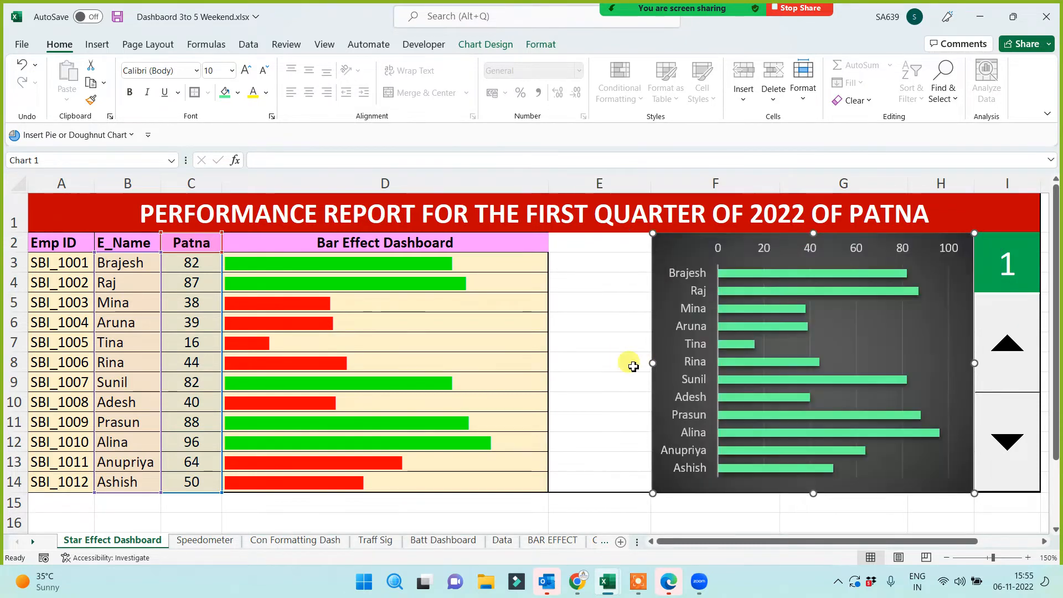
Enter the heading Star Effect in E2 and copy the heading format of D2 onto it.
left_click(612, 340)
left_click(603, 237)
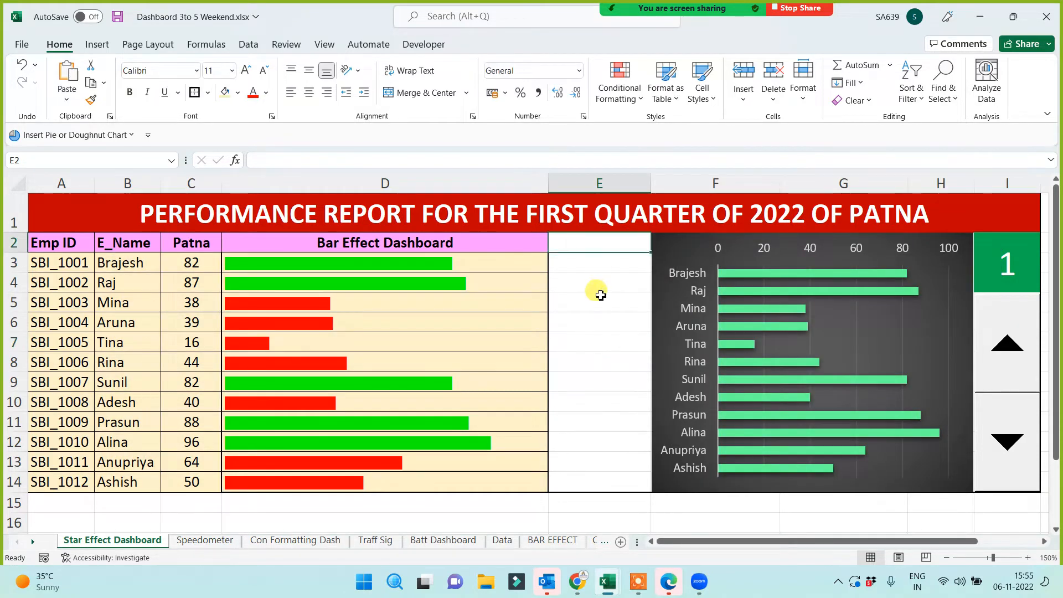
type("Star Effect")
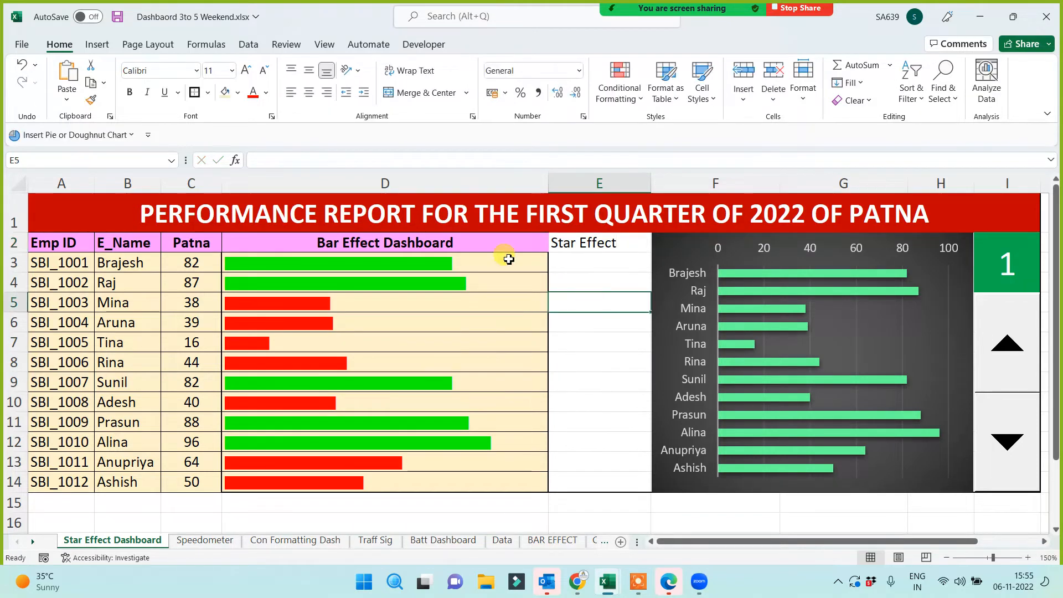
left_click(476, 244)
left_click(93, 101)
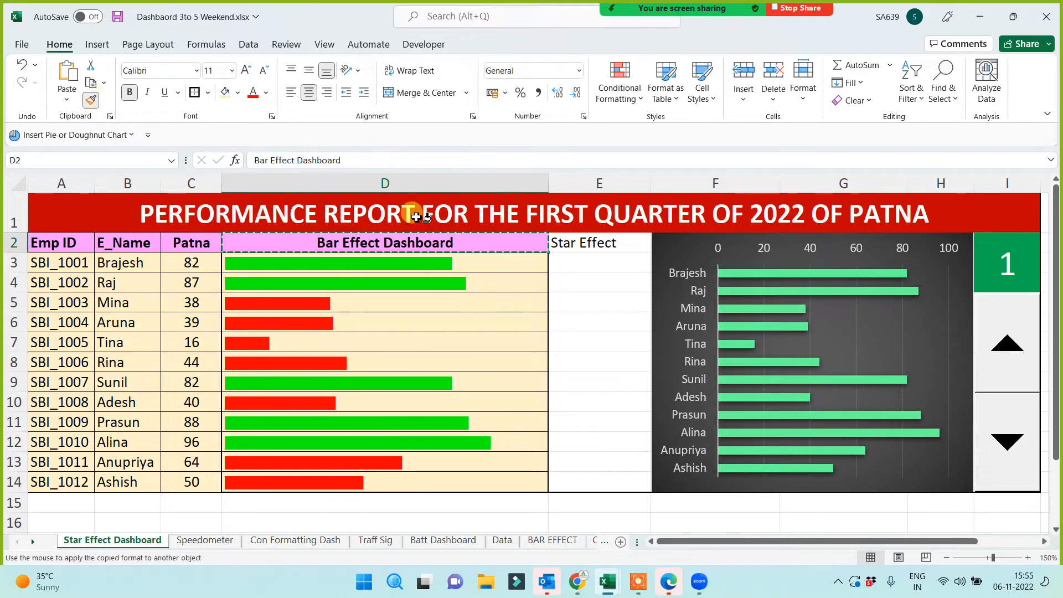
left_click(589, 244)
Fill the Star Effect cells E3:E14 with the darkest near-black theme shade.
left_click_drag(593, 272, 582, 484)
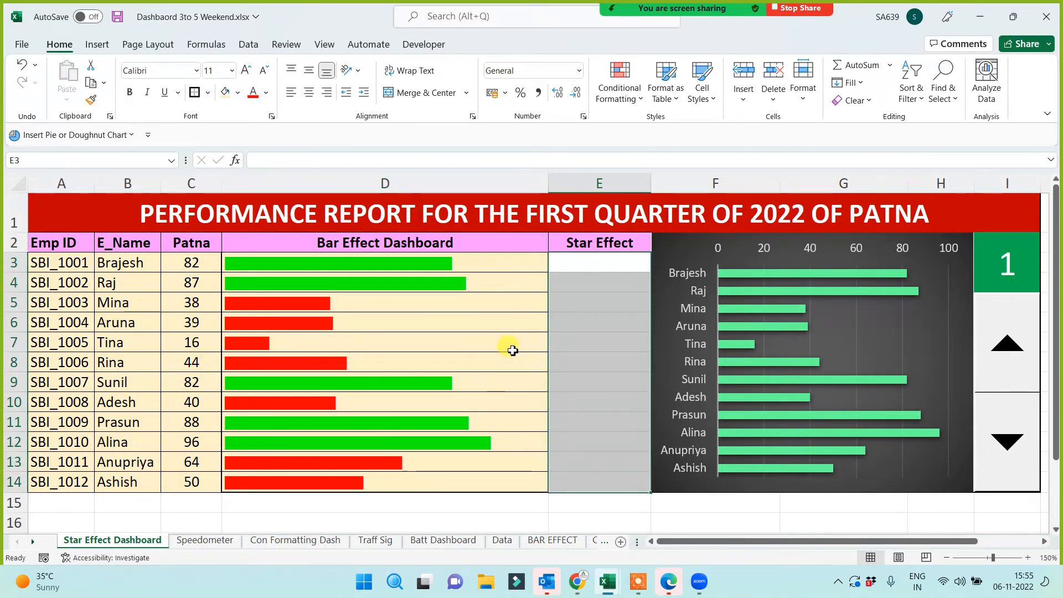
left_click(225, 92)
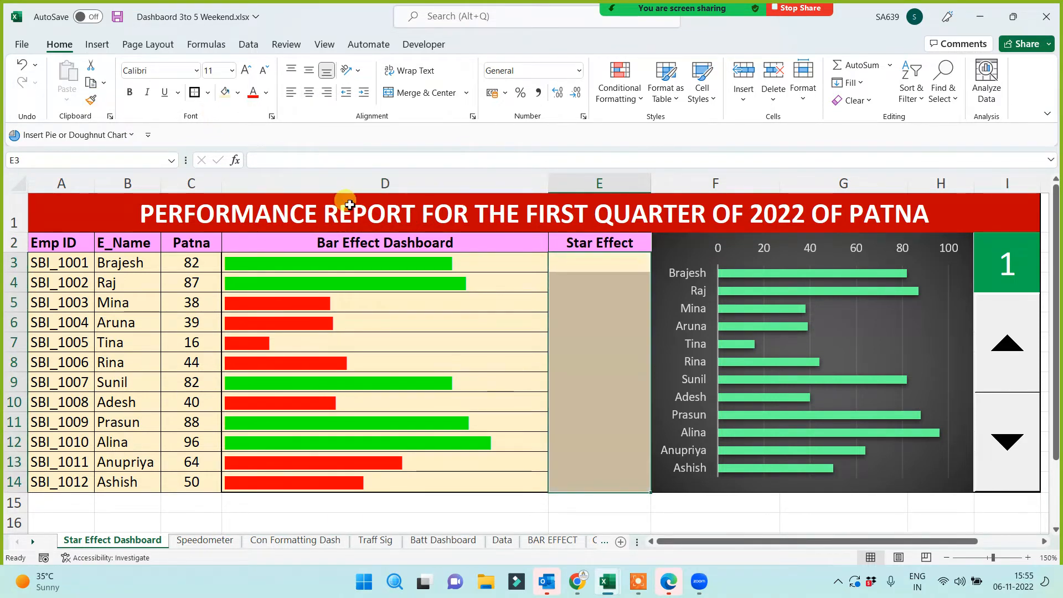
left_click(238, 92)
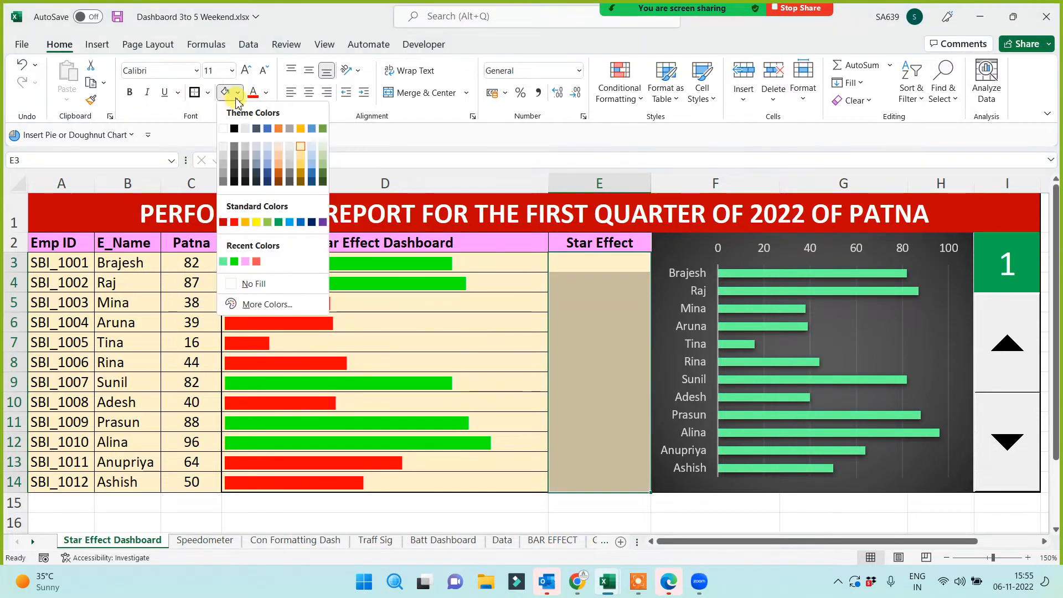
left_click(234, 181)
left_click(597, 359)
Enter the lookup table headings Value in M4 and No of Star in N4, outside the dashboard.
left_click(587, 317)
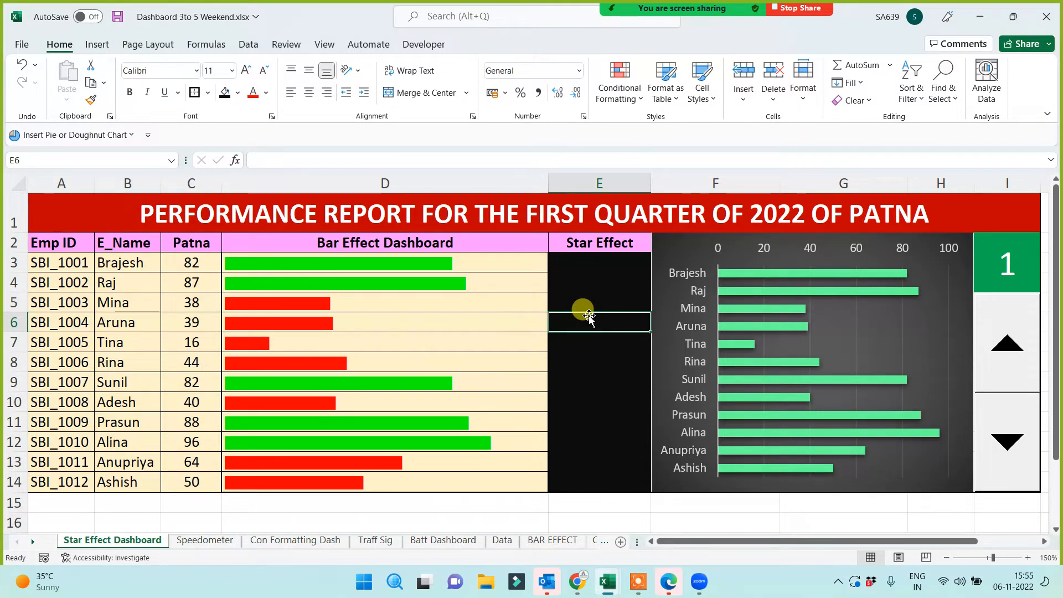
key("Right")
key("Right")
key("Right")
key("Right")
key("Right")
key("Right")
key("Right")
key("Right")
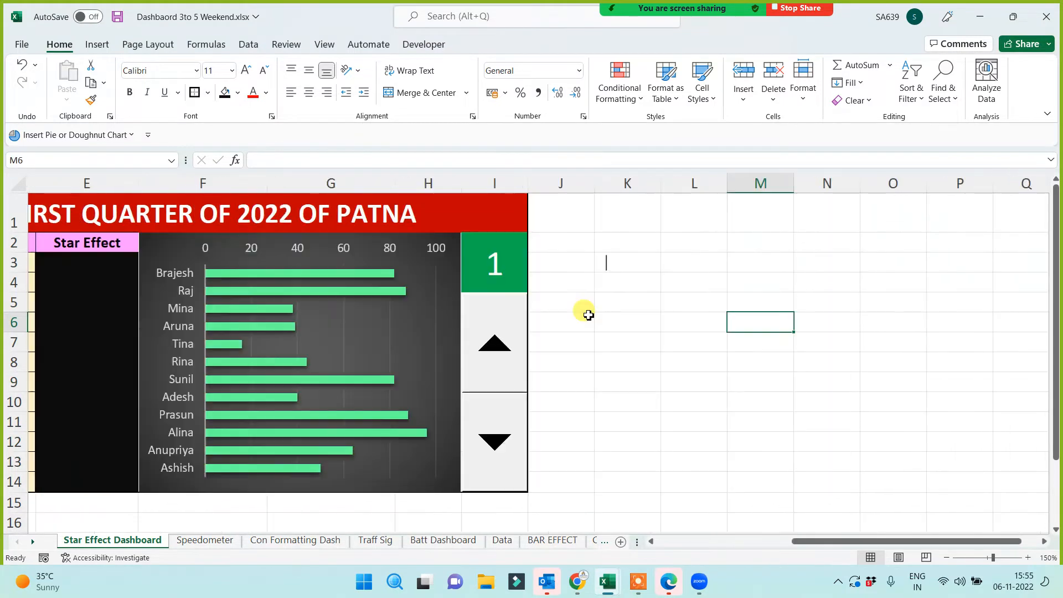
key("Up")
key("Up")
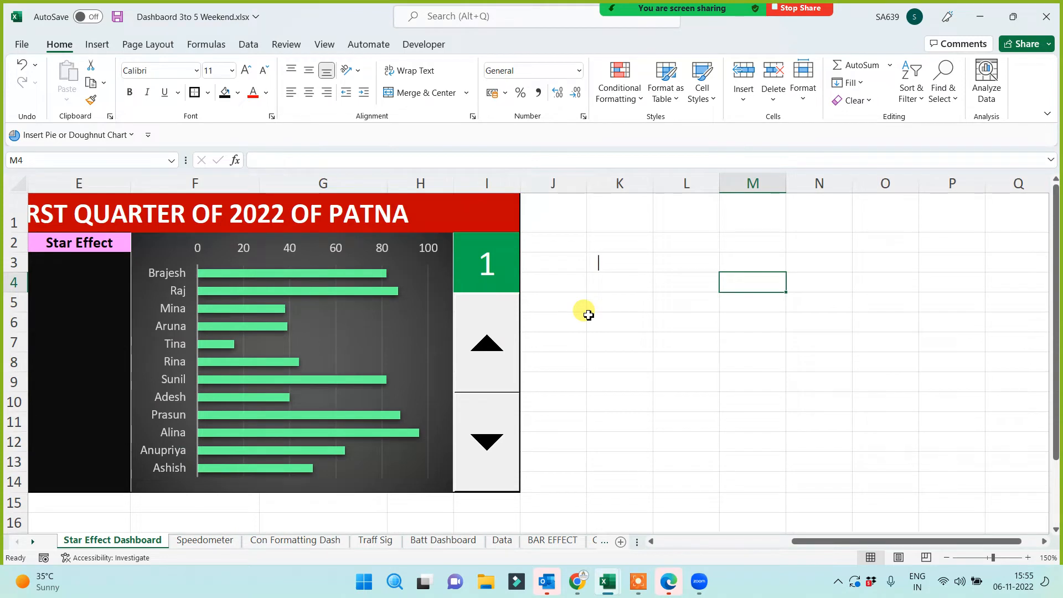
type("Value")
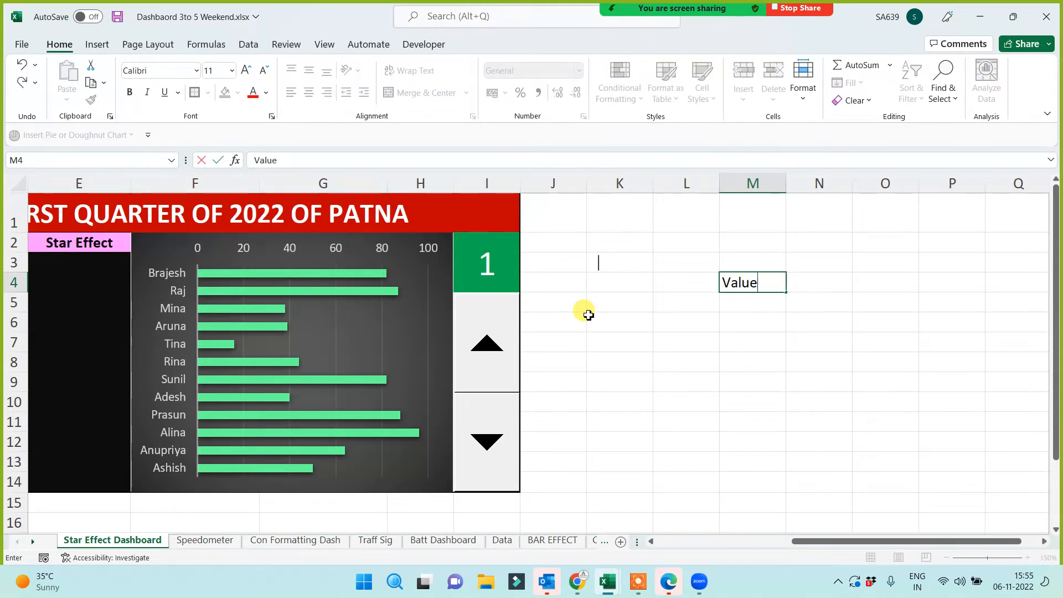
key("Tab")
type("No")
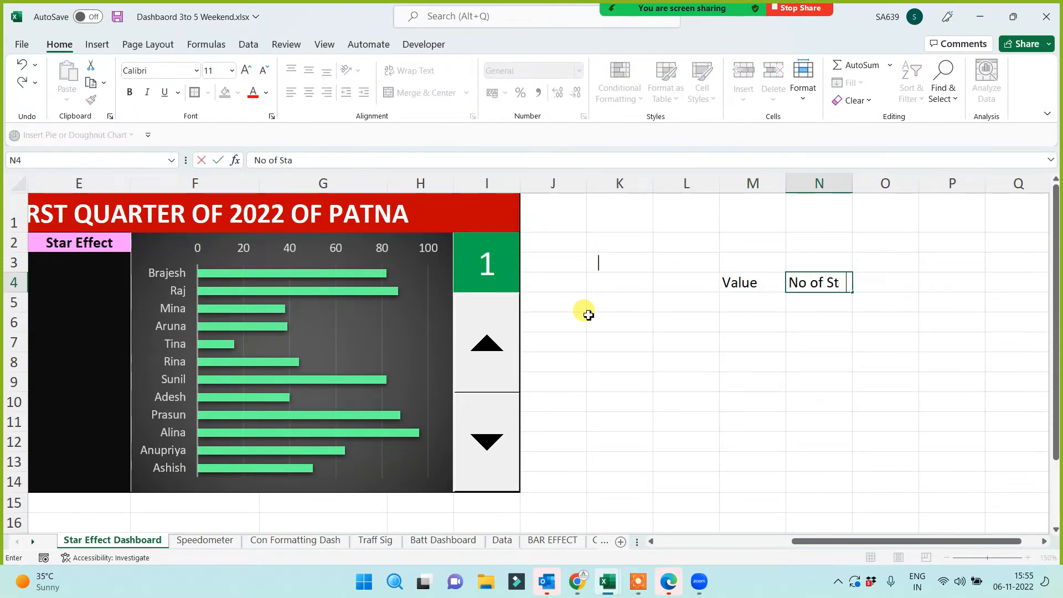
key("Return")
Fill the No of Star column with the star counts 1 to 5 in N5:N9.
key("Down")
key("Down")
key("Down")
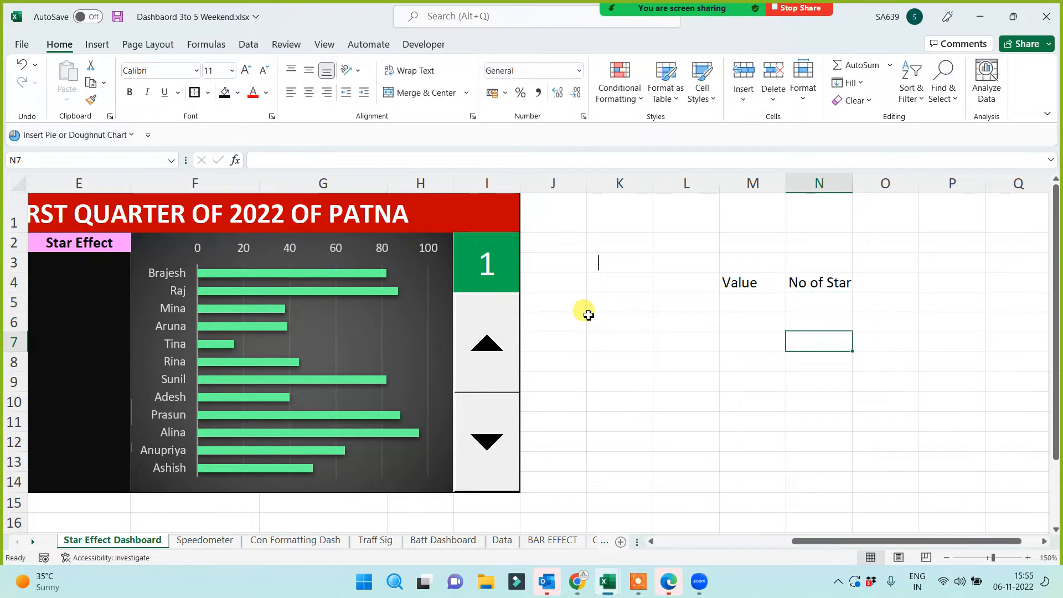
key("Down")
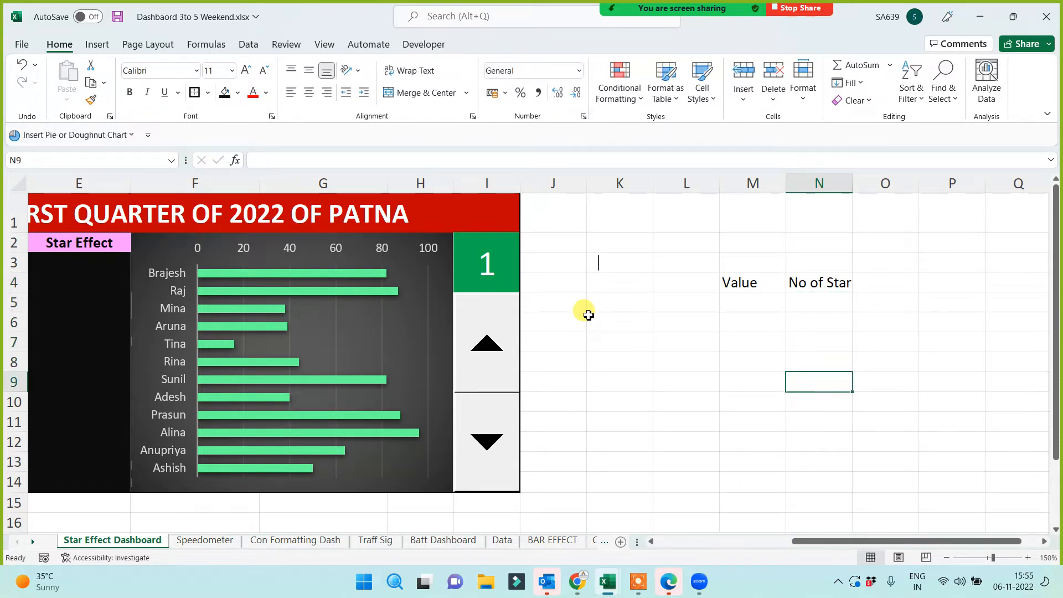
type("5")
key("Up")
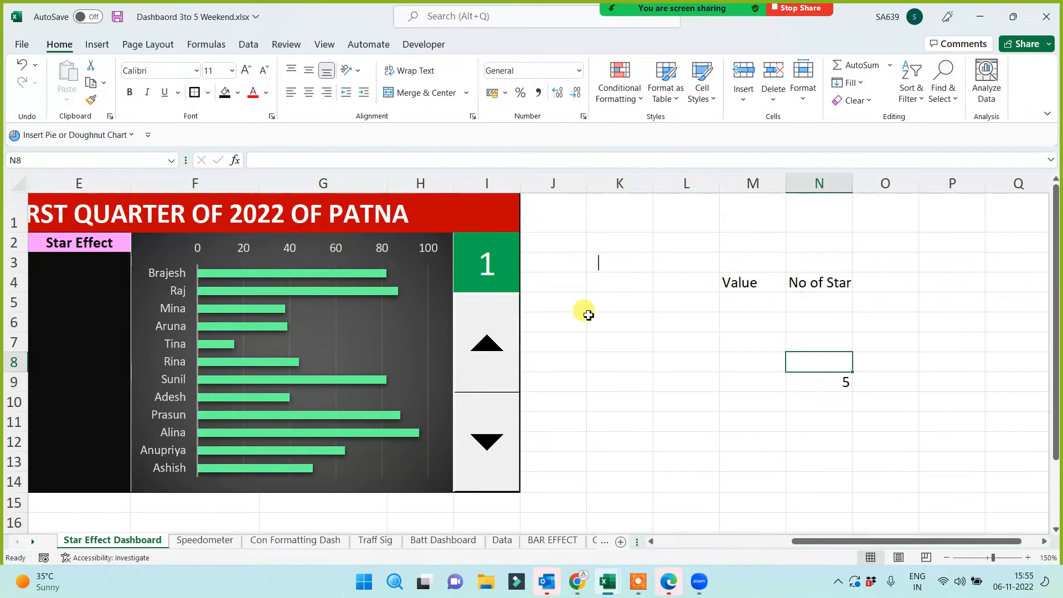
type("4")
key("Up")
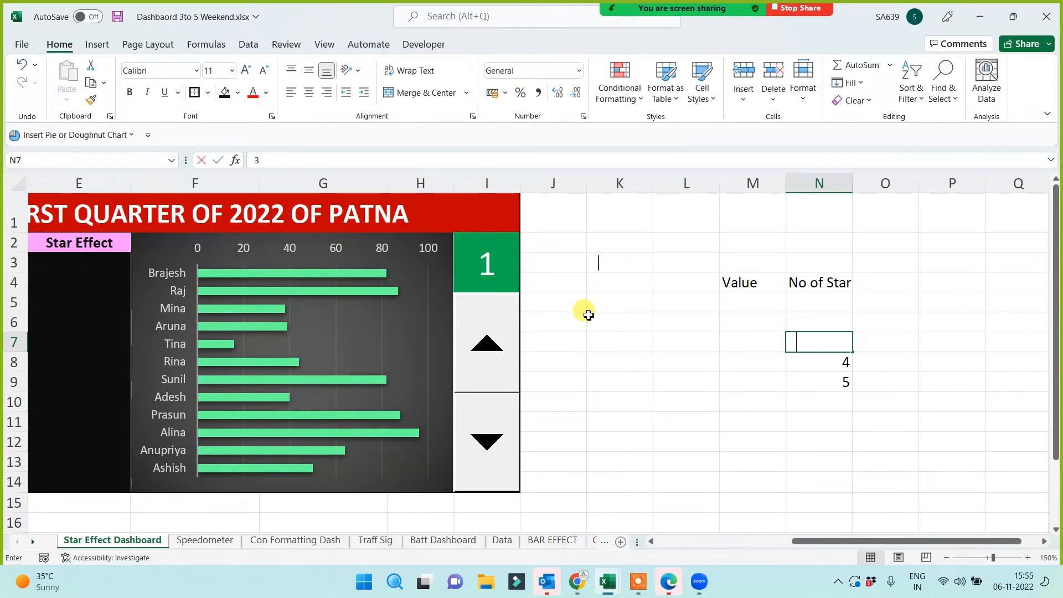
key("Up")
type("2")
key("Up")
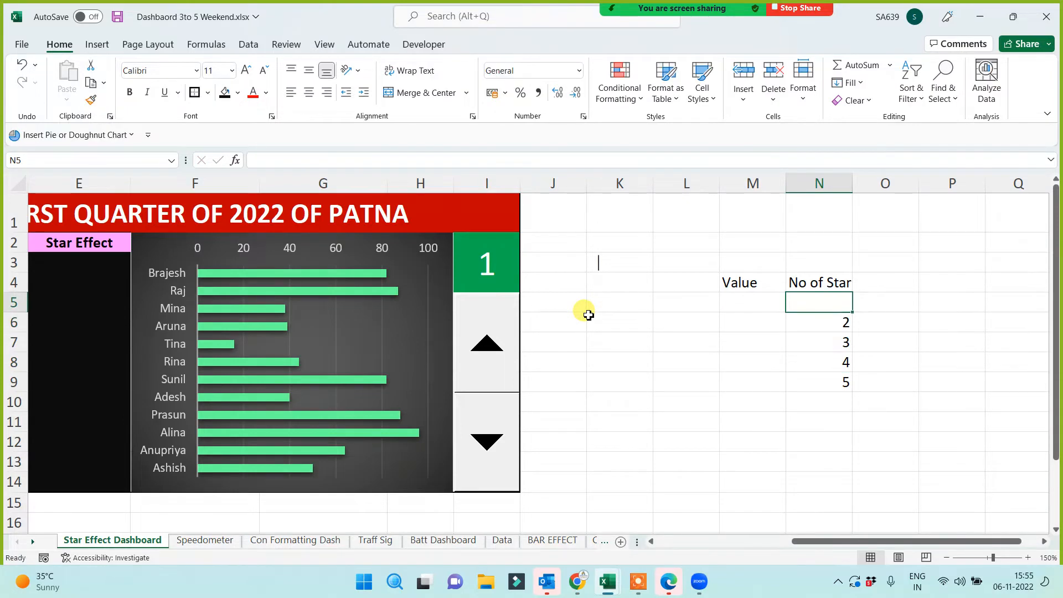
type("1")
Fill the Value column of the lookup table with the thresholds 1, 30, 50, 70 and 80 in M5:M9.
key("Down")
key("Down")
key("Down")
key("Down")
key("Left")
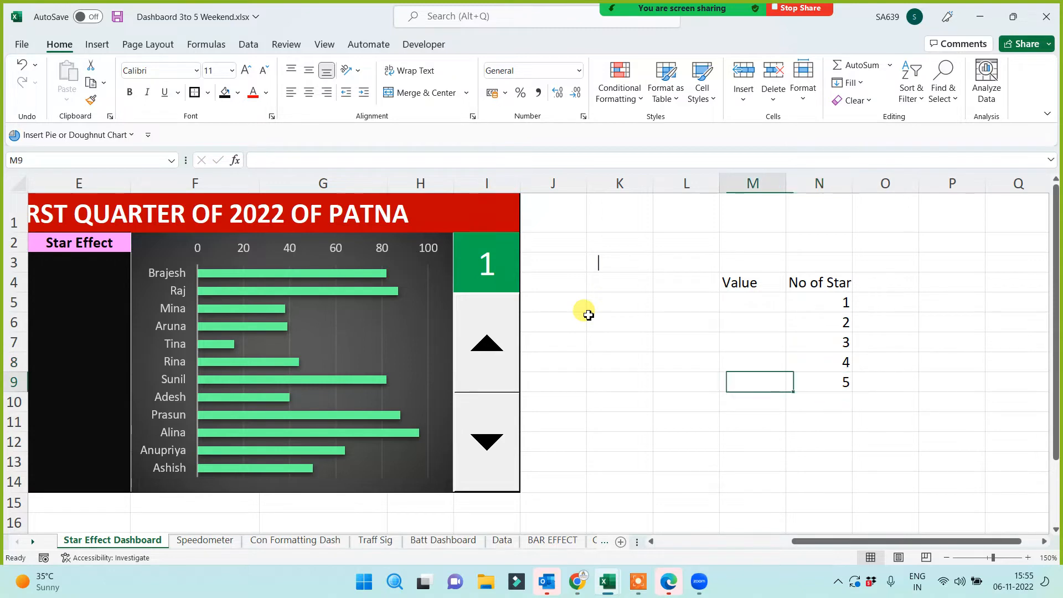
type("80")
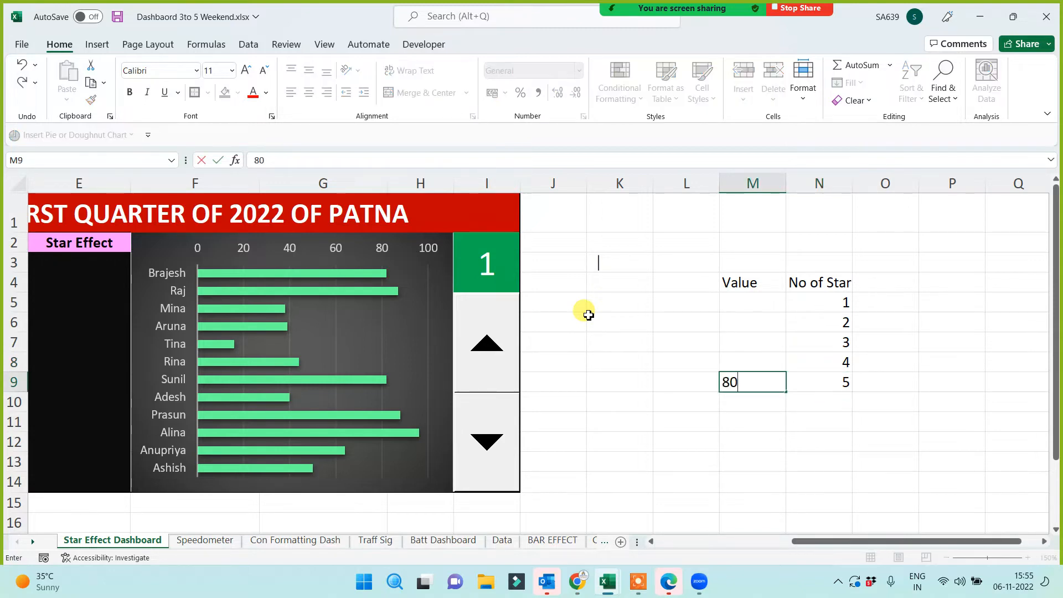
key("Up")
type("7")
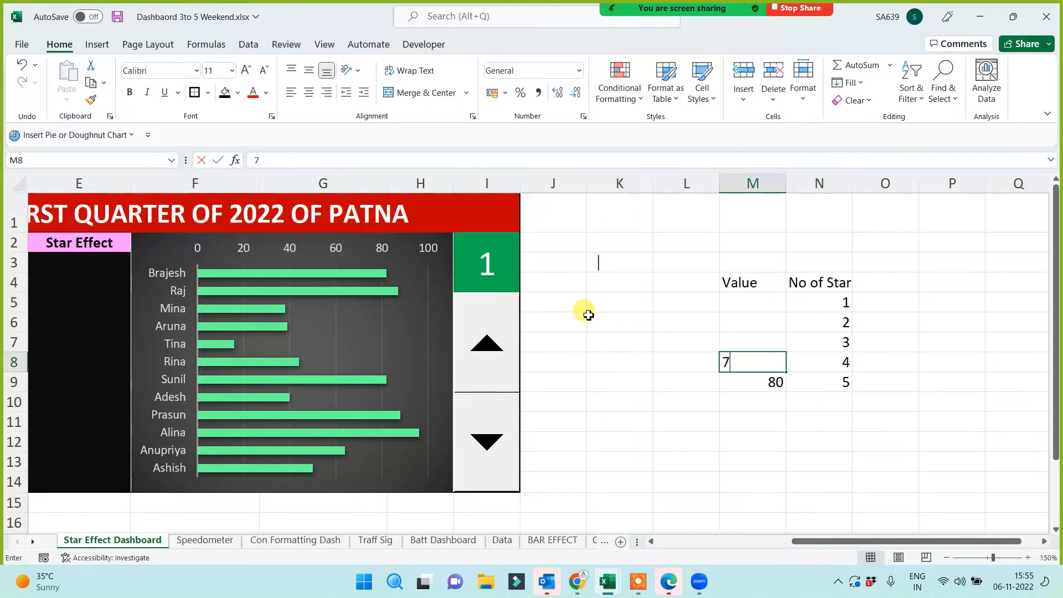
type("0")
key("Return")
key("Up")
key("Up")
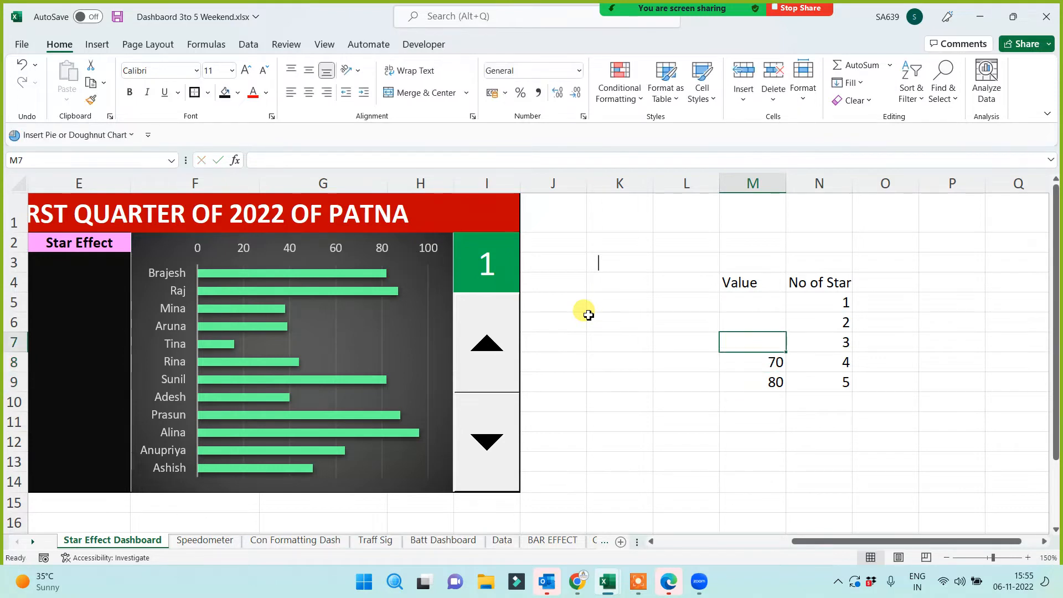
type("50")
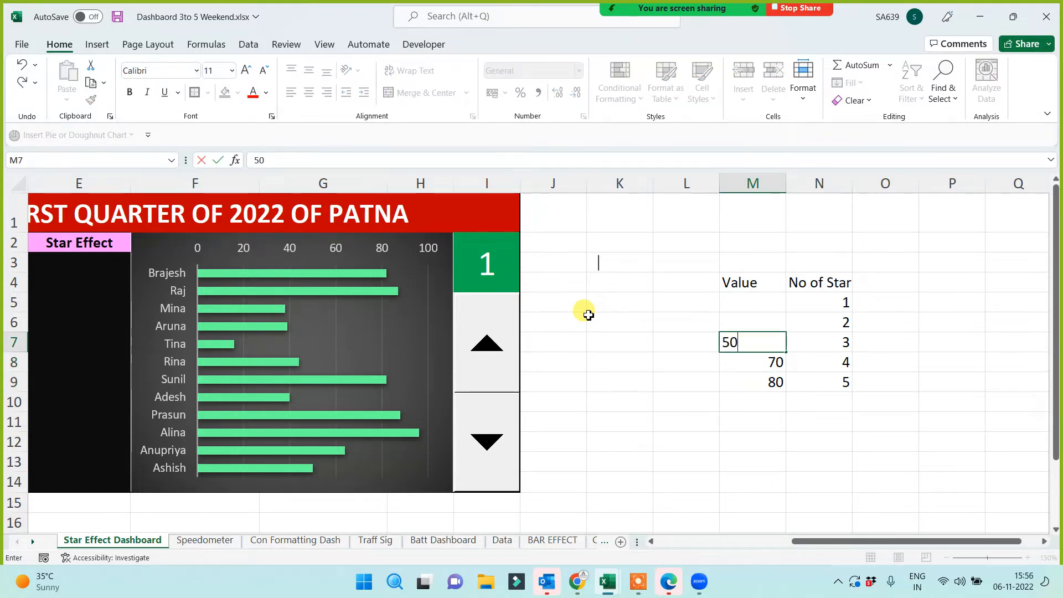
key("Return")
key("Up")
key("Up")
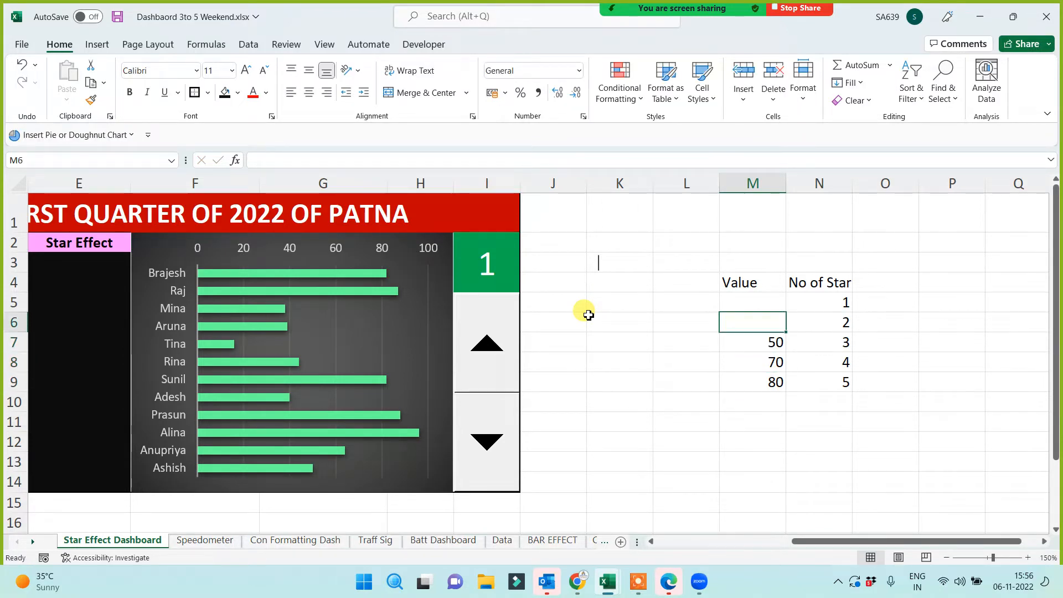
type("30")
key("Return")
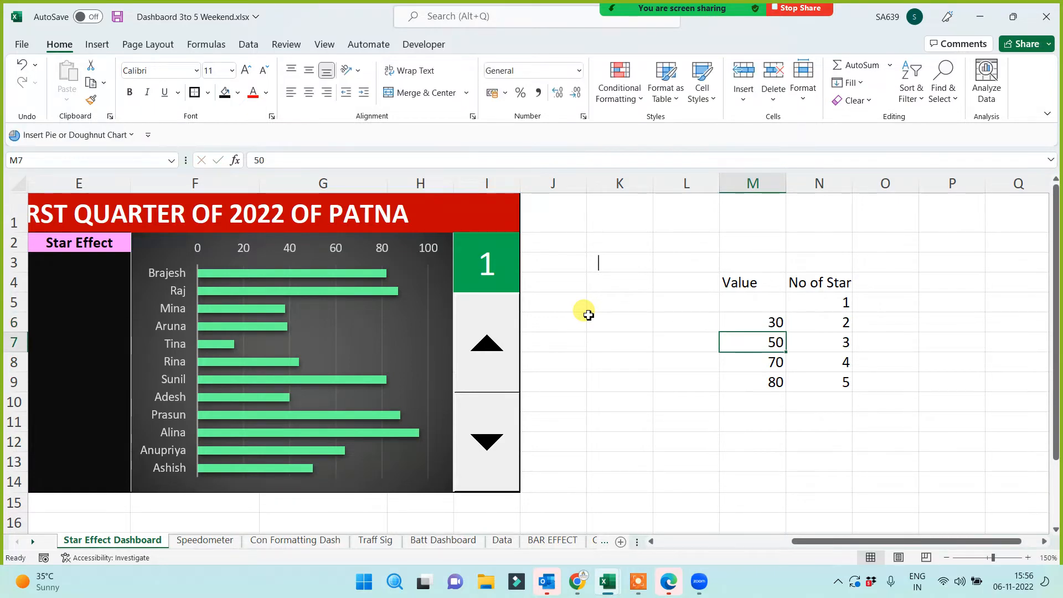
key("Up")
key("Up")
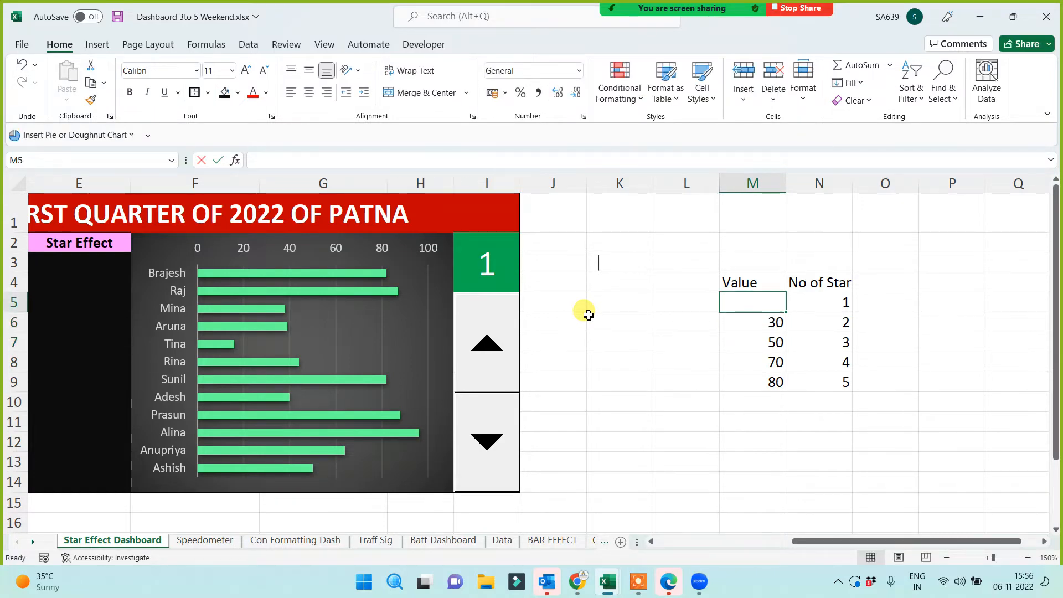
type("1")
key("Return")
Compare the Patna scores and the empty Star Effect cells with the lookup table's thresholds and star counts.
key("Up")
key("Left")
key("Up")
key("Up")
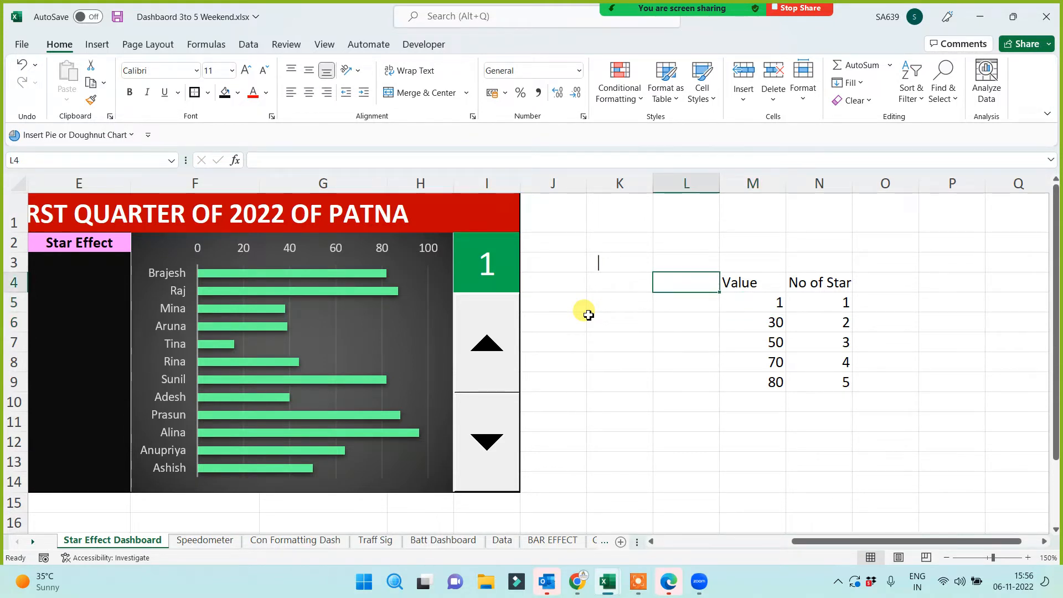
key("Left")
key("Left")
key("Home")
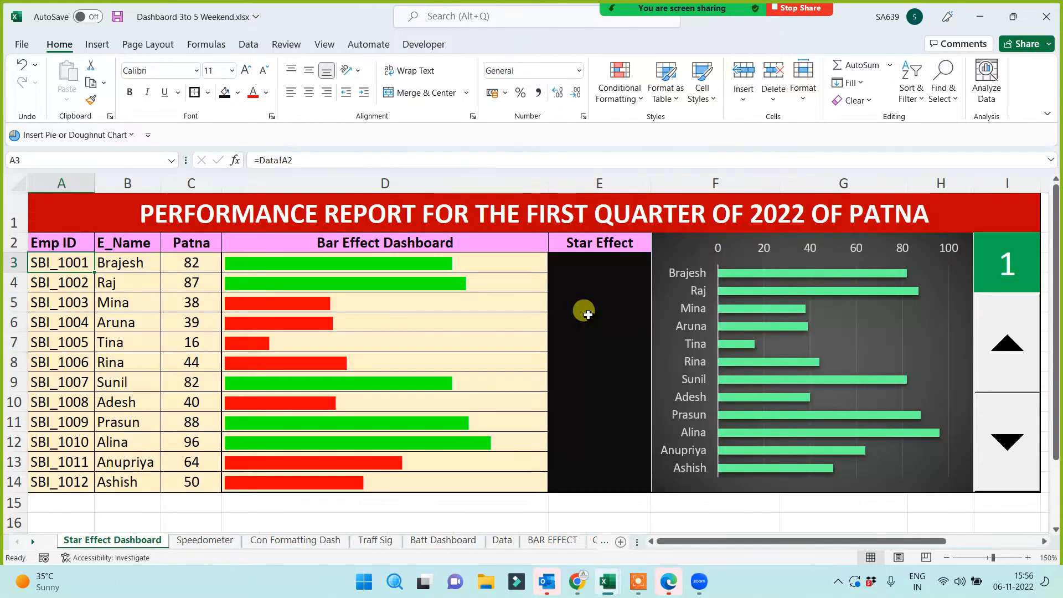
key("Right")
key("Right")
key("Right")
key("Right")
key("Right")
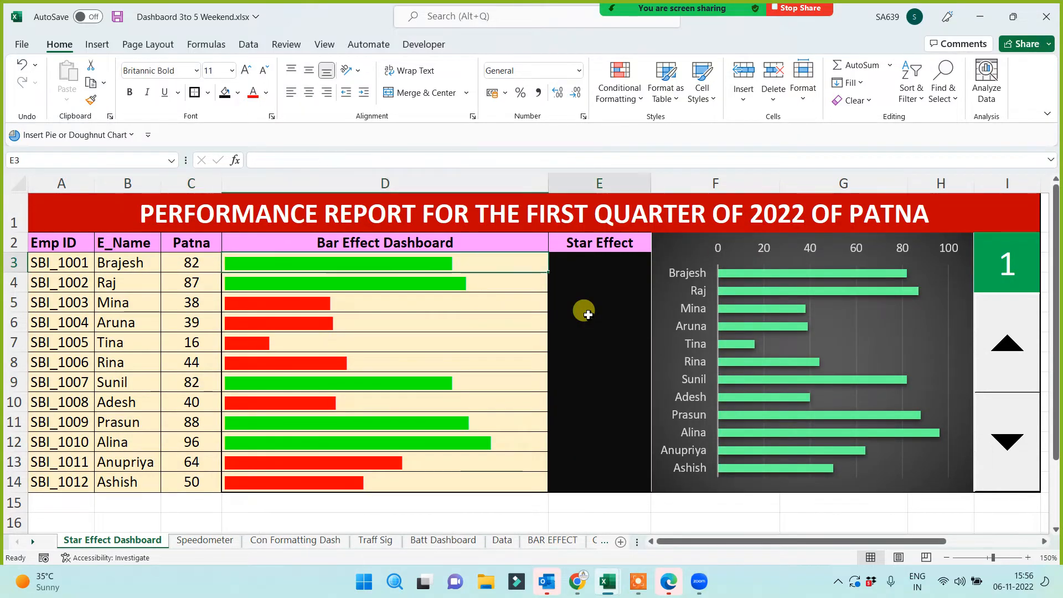
key("Right")
key("Right")
key("Right")
key("Right")
key("Right")
key("Right")
key("Right")
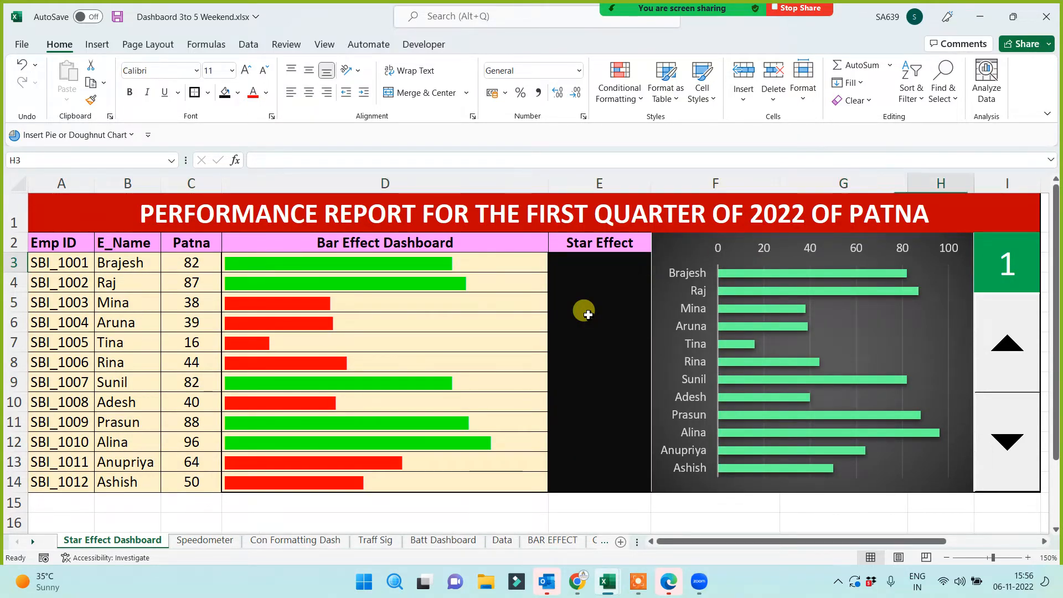
key("Left")
key("Left")
key("Left")
key("Left")
key("Left")
key("Left")
key("Left")
key("Left")
key("Left")
key("Left")
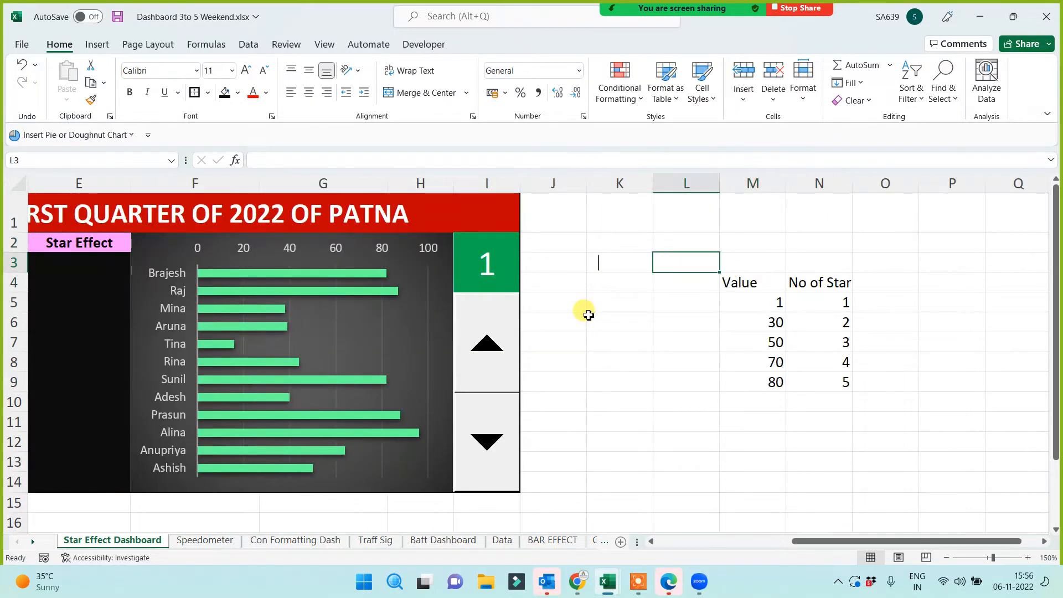
key("Down")
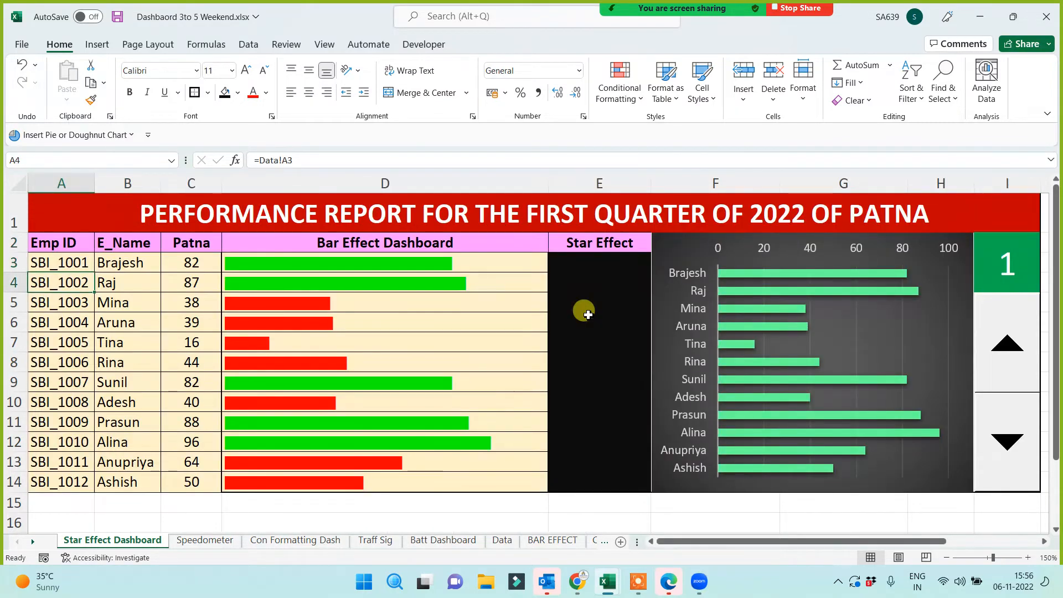
key("Right")
key("Right")
key("Down")
key("Down")
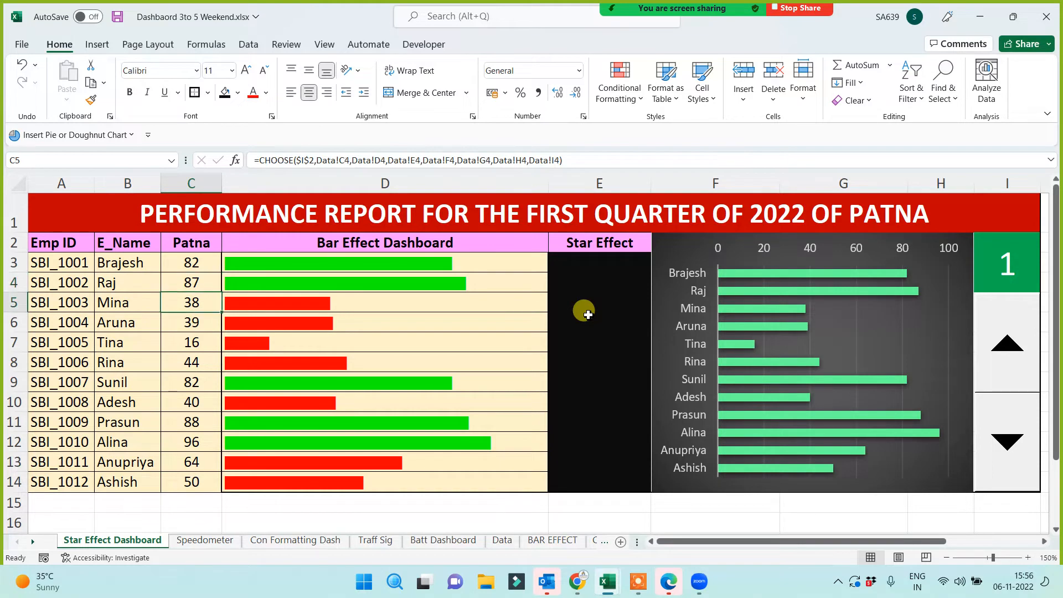
key("Up")
key("Right")
key("Right")
key("Right")
key("Right")
key("Right")
key("Right")
key("Right")
key("Right")
key("Right")
key("Right")
key("Right")
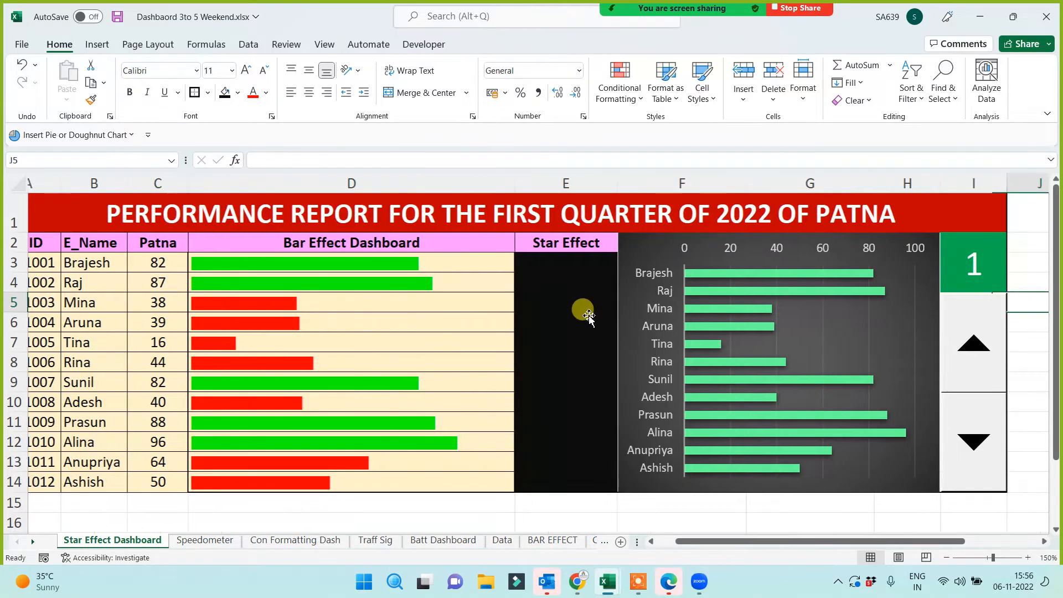
key("Left")
key("Left")
key("Left")
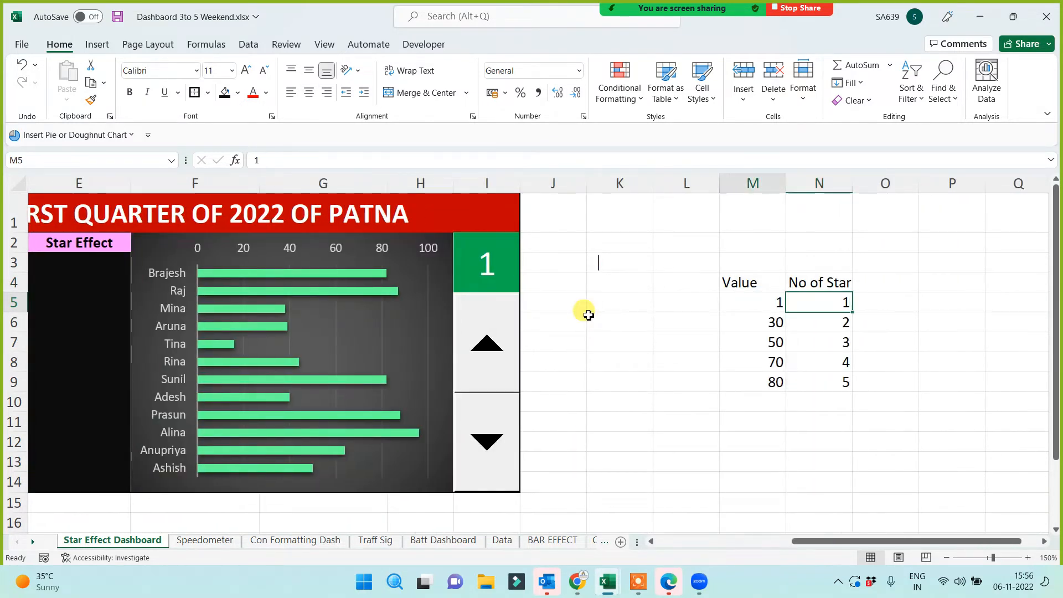
Start a VLOOKUP formula in J3, beside the dashboard, with the first Patna score C3 as the lookup value.
key("Up")
key("Up")
key("Up")
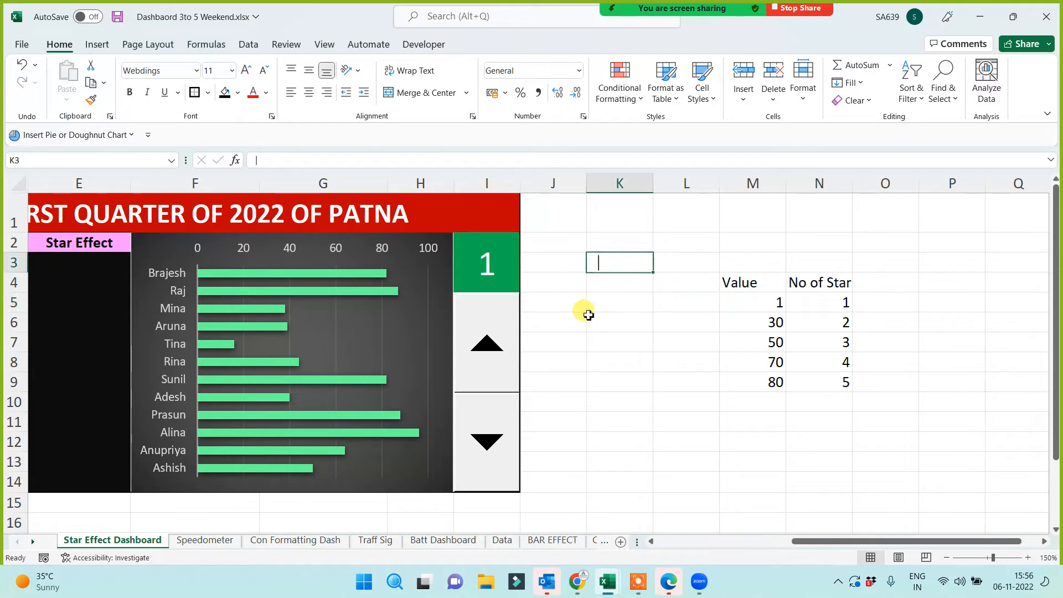
key("Left")
key("Down")
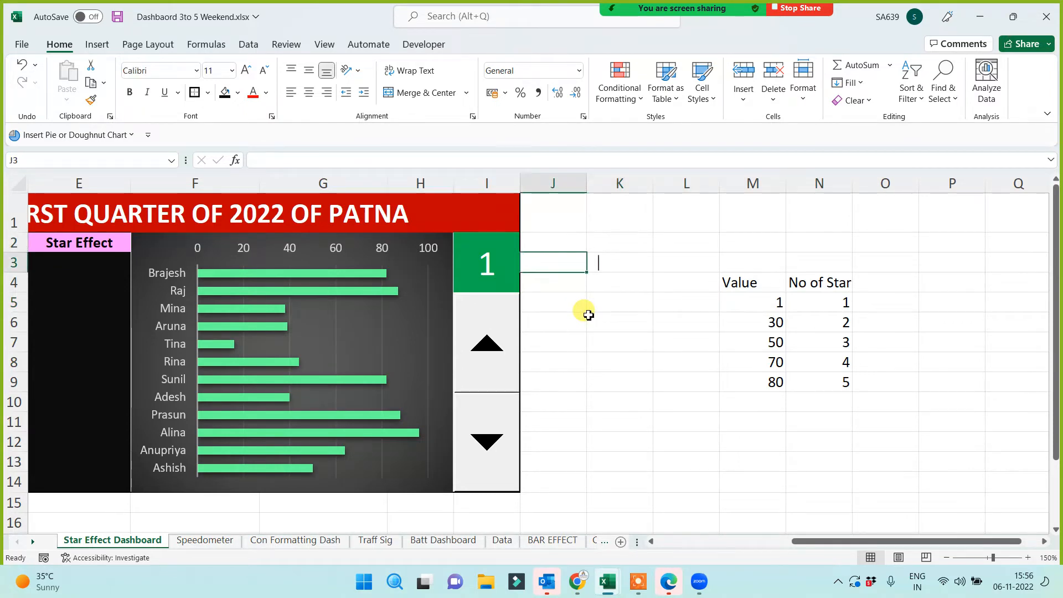
type("=")
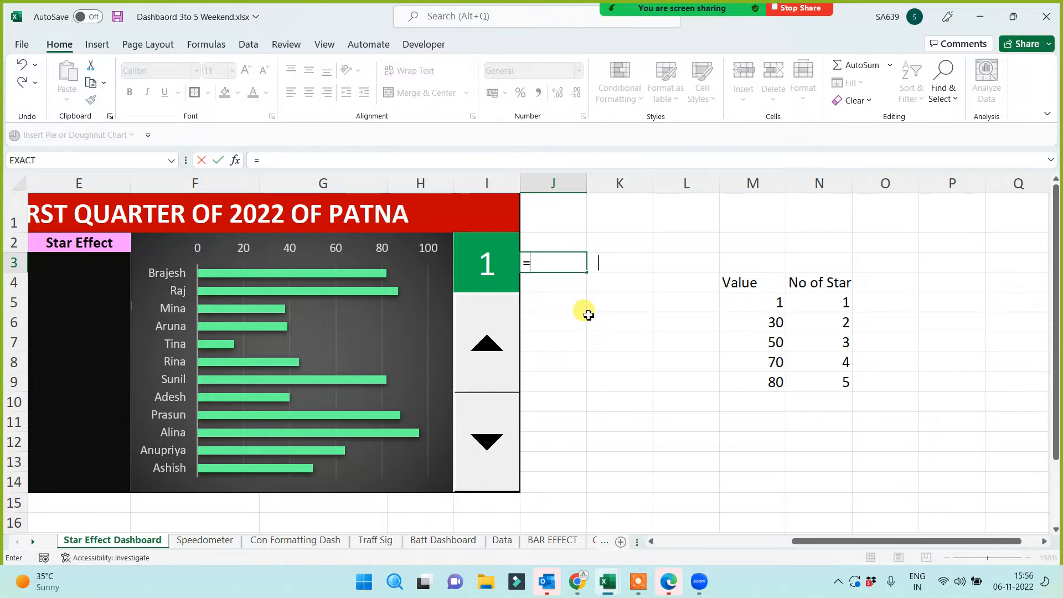
type("vl")
key("Tab")
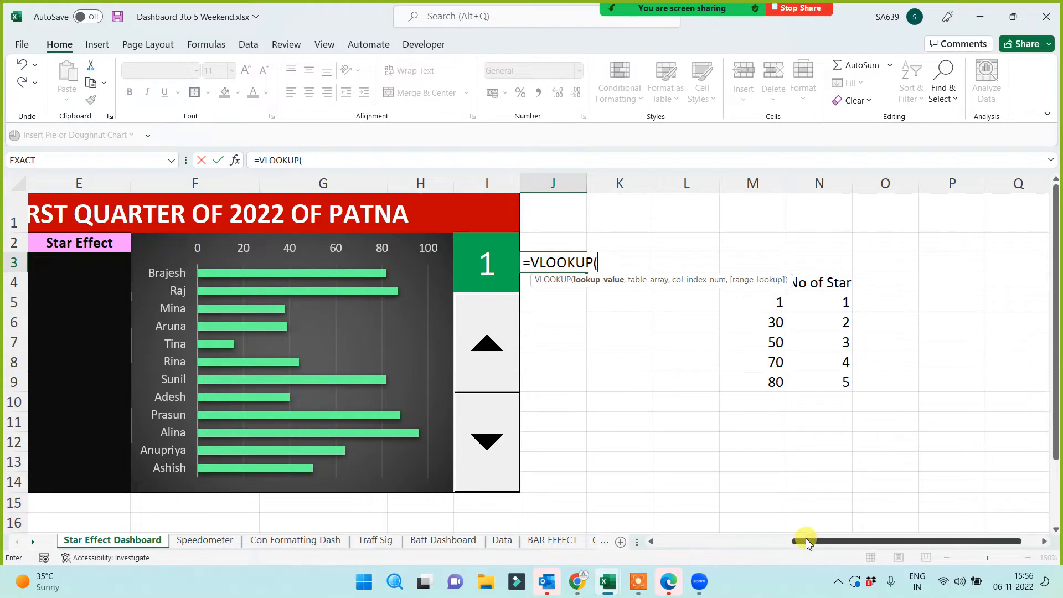
left_click_drag(807, 541, 688, 541)
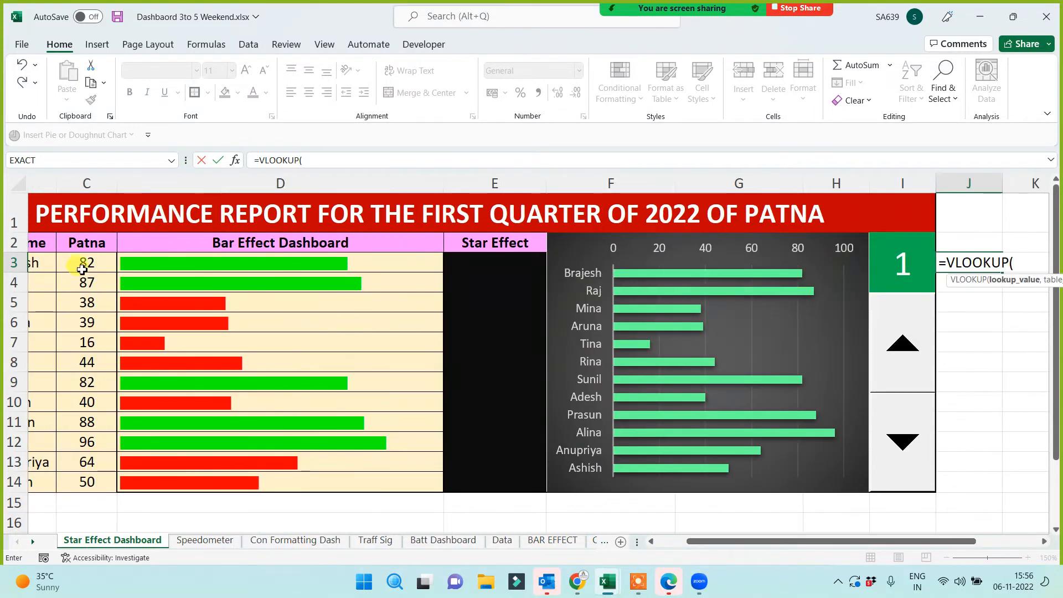
left_click(85, 266)
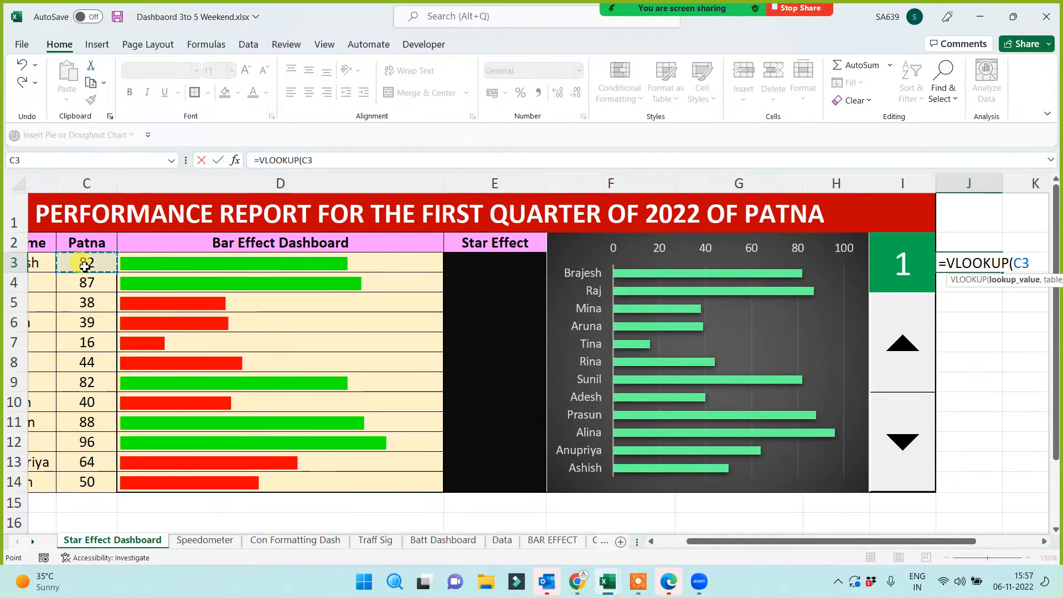
type(",")
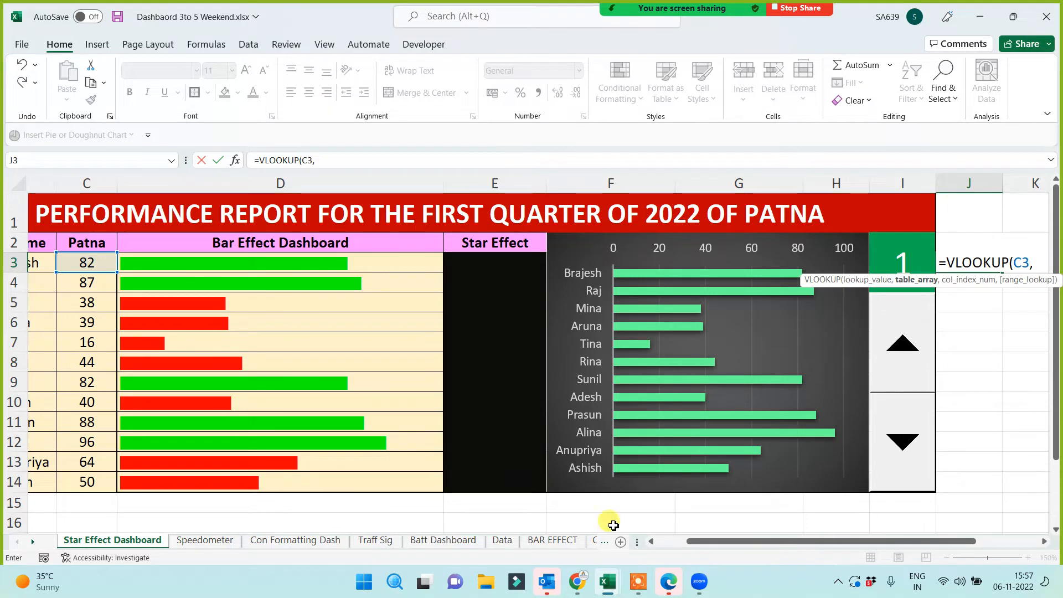
Complete the J3 VLOOKUP with the absolute table range $M$4:$N$9, column index 2 and approximate match 1.
left_click(1043, 542)
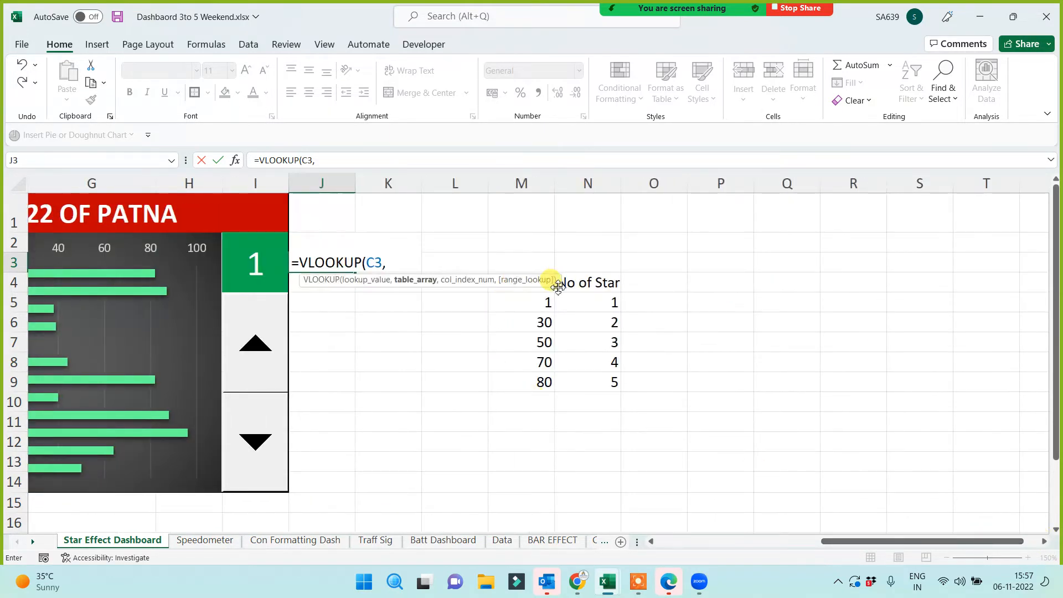
left_click_drag(608, 281, 525, 382)
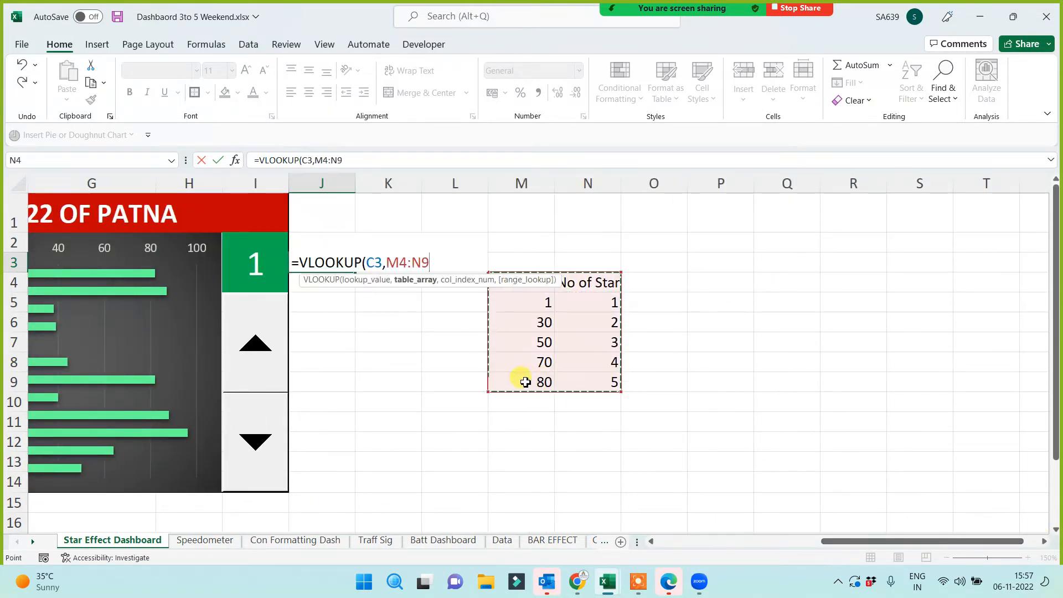
key("F4")
type(",2,")
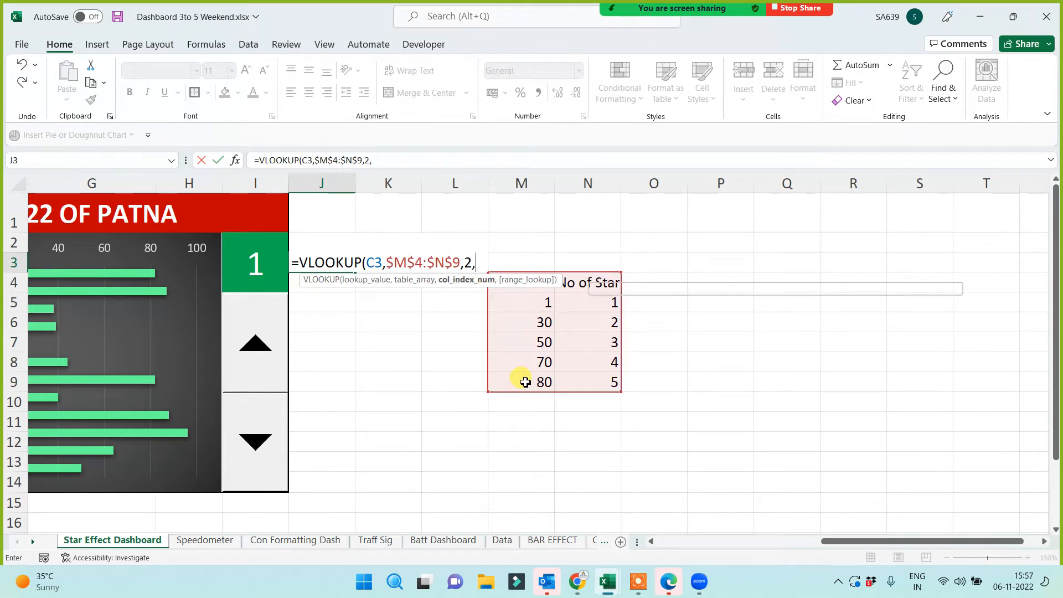
type("1")
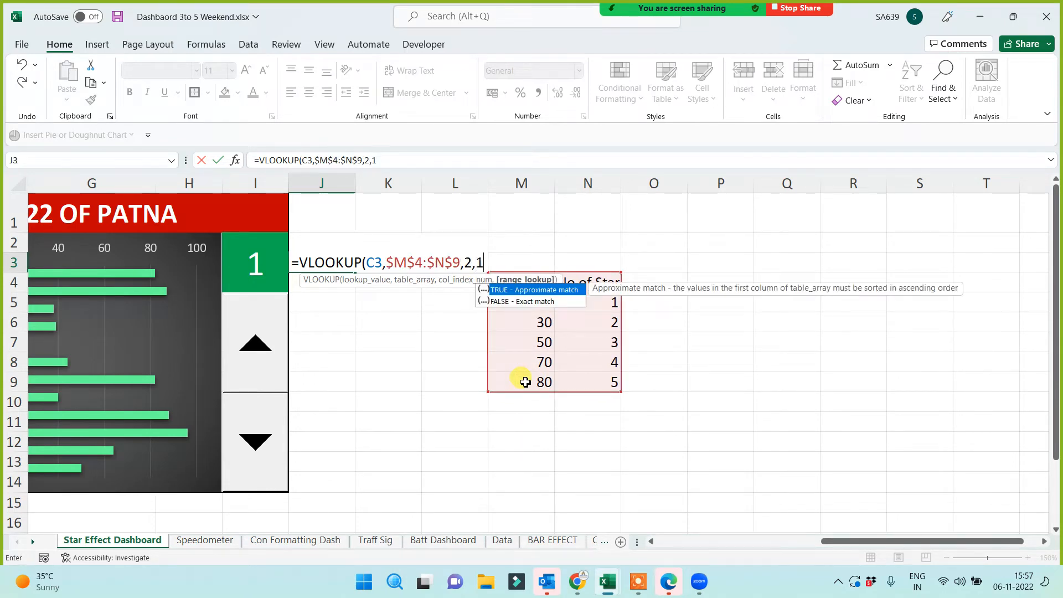
type("(")
key("Return")
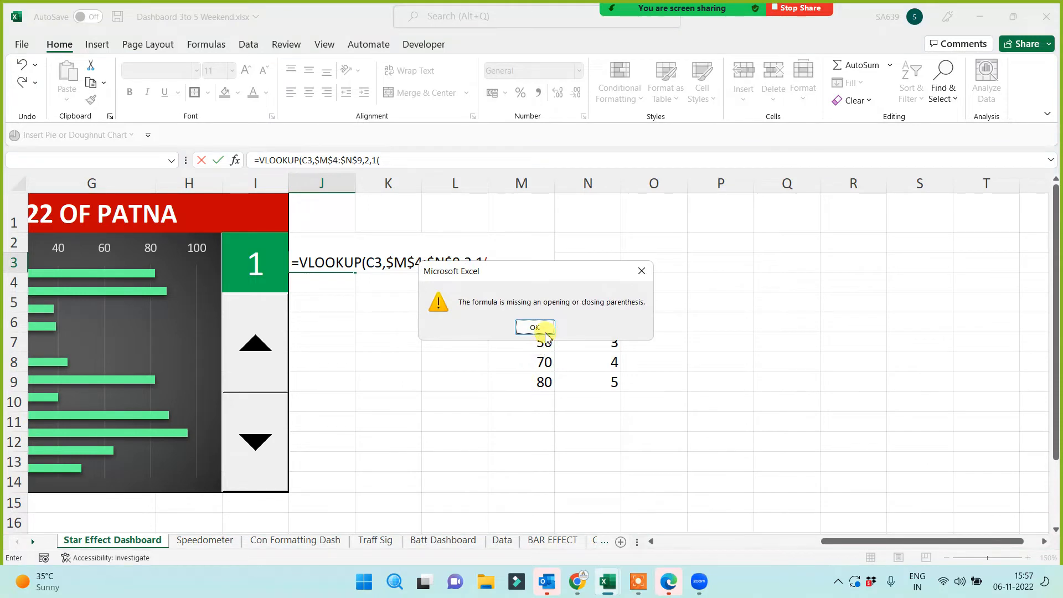
left_click(535, 328)
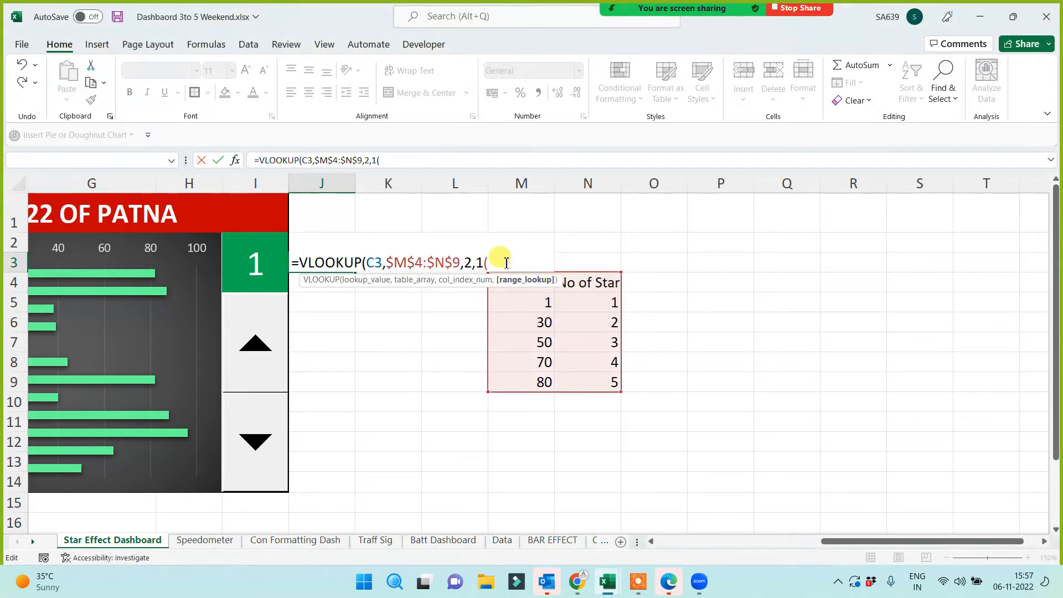
key("BackSpace")
type(")")
key("Return")
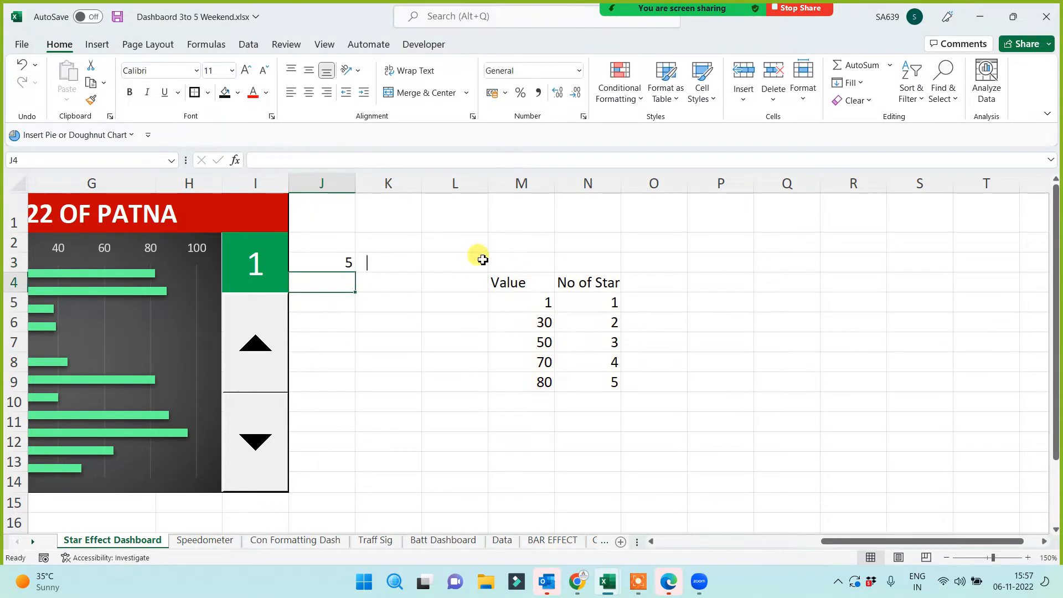
Copy the VLOOKUP formula from J3 down to J14 and check the filled range beside the dashboard.
left_click(339, 261)
left_click_drag(356, 274, 322, 482)
left_click(441, 443)
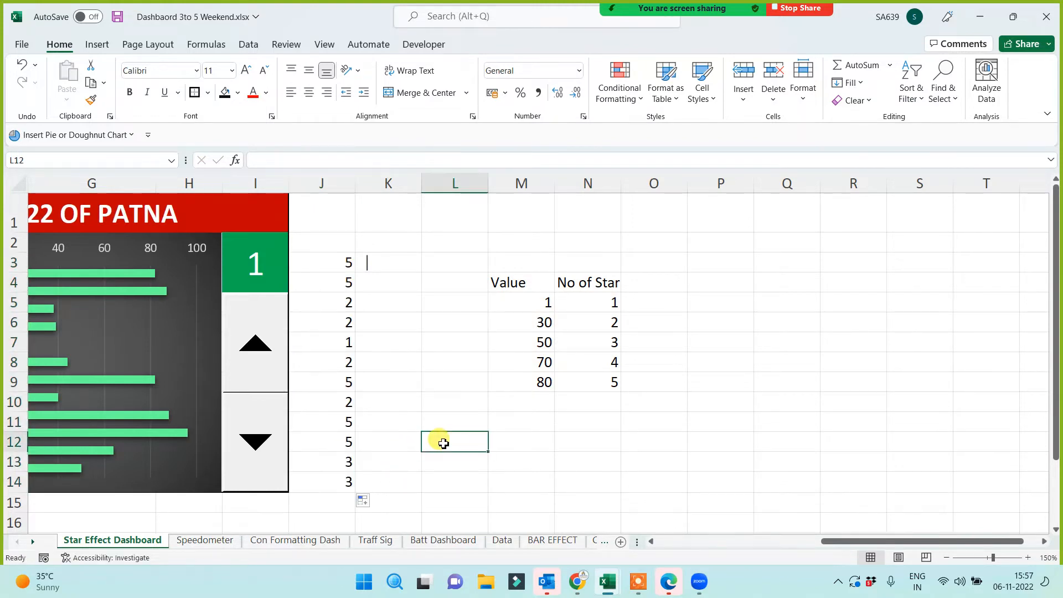
left_click_drag(311, 263, 312, 481)
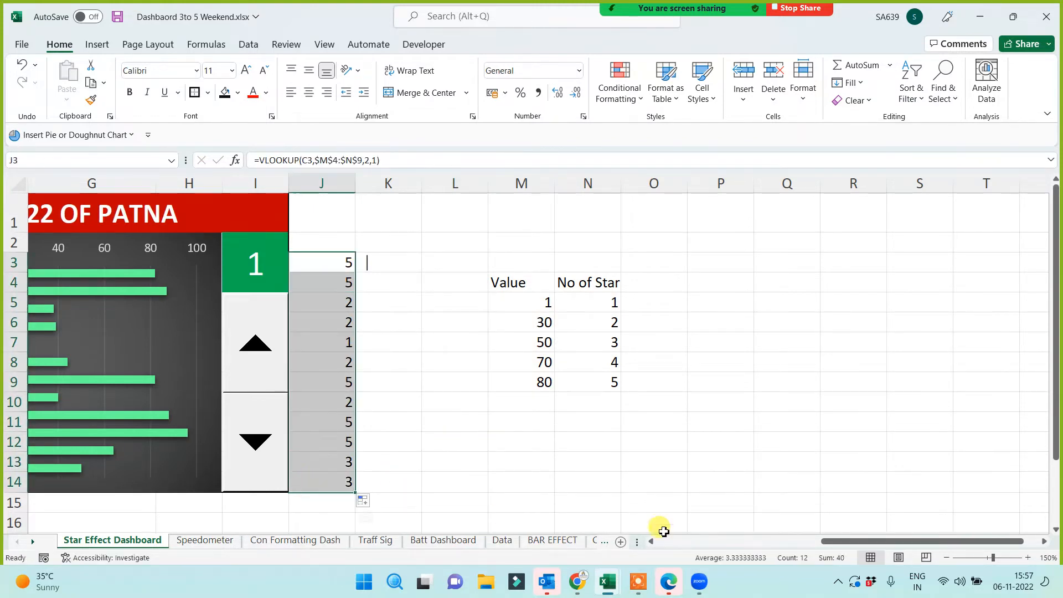
left_click_drag(862, 543, 750, 552)
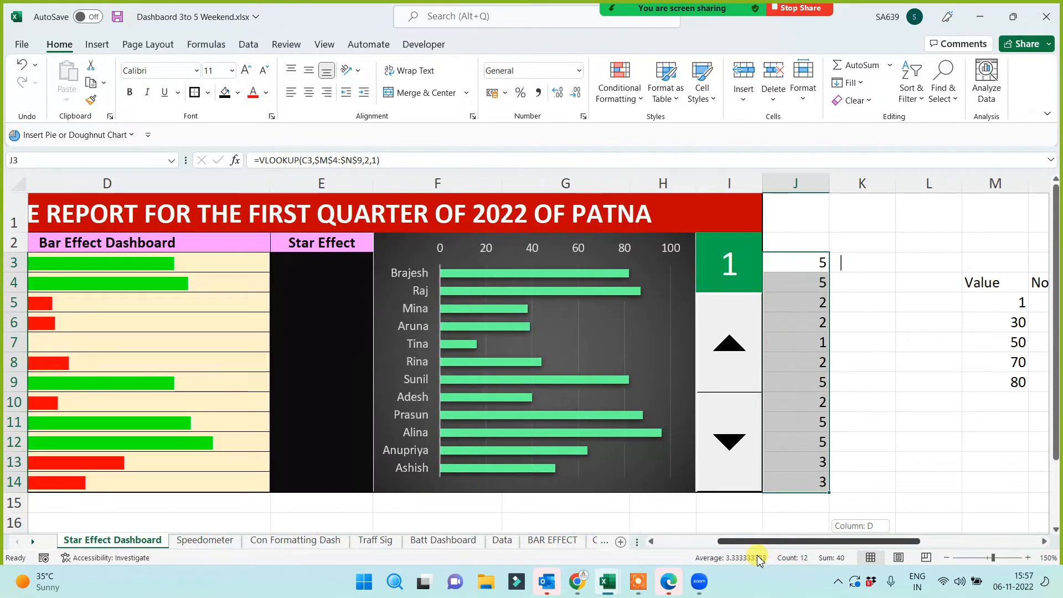
Insert the Webdings star symbol (character code 152) into cell L1 and commit the entry.
left_click(937, 209)
left_click(98, 44)
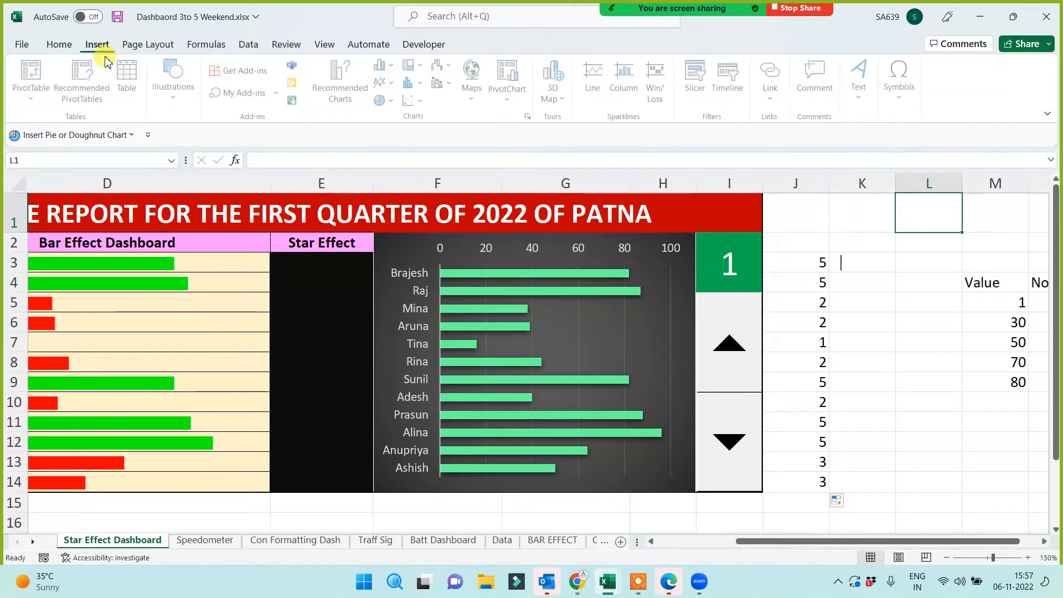
left_click(902, 100)
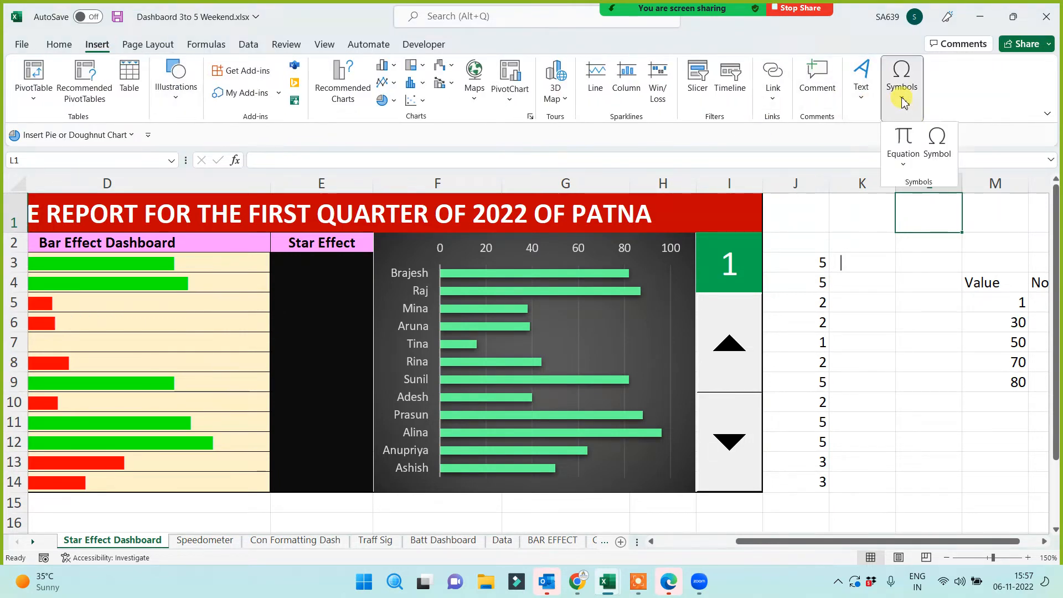
left_click(937, 143)
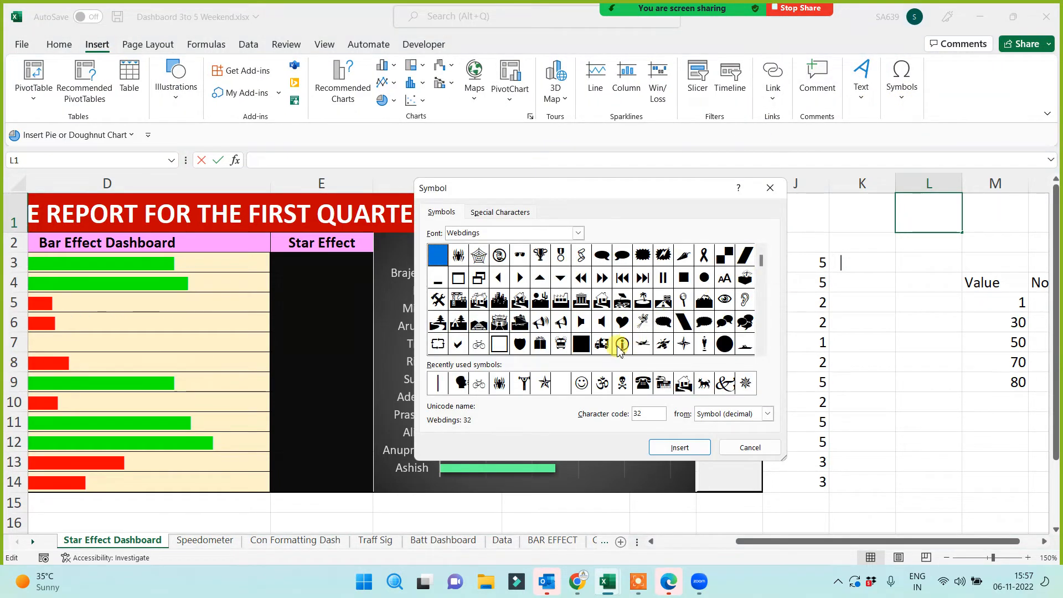
left_click(762, 350)
left_click(762, 350)
left_click(763, 352)
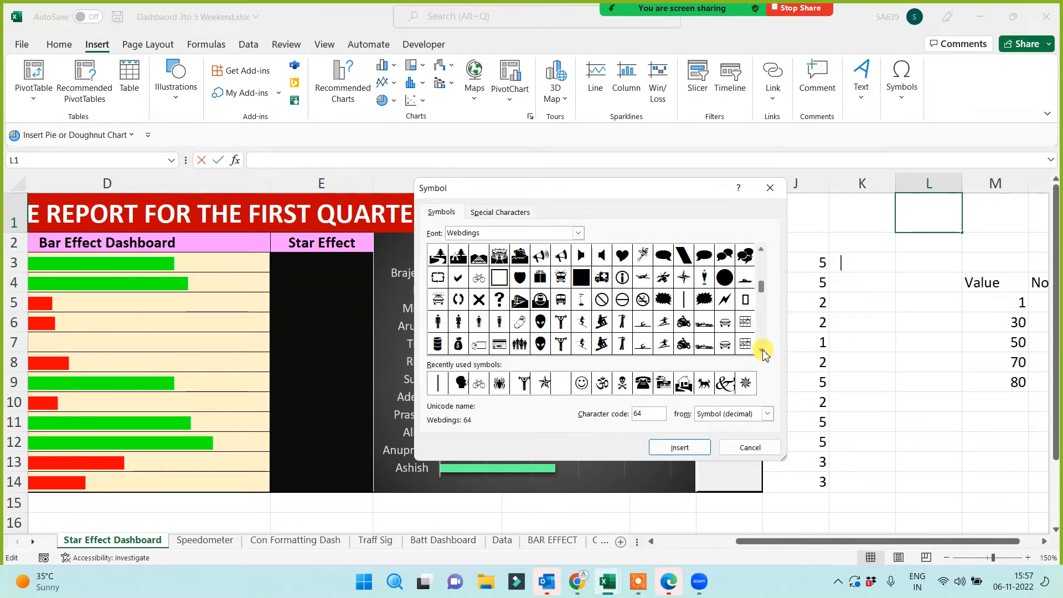
left_click(602, 344)
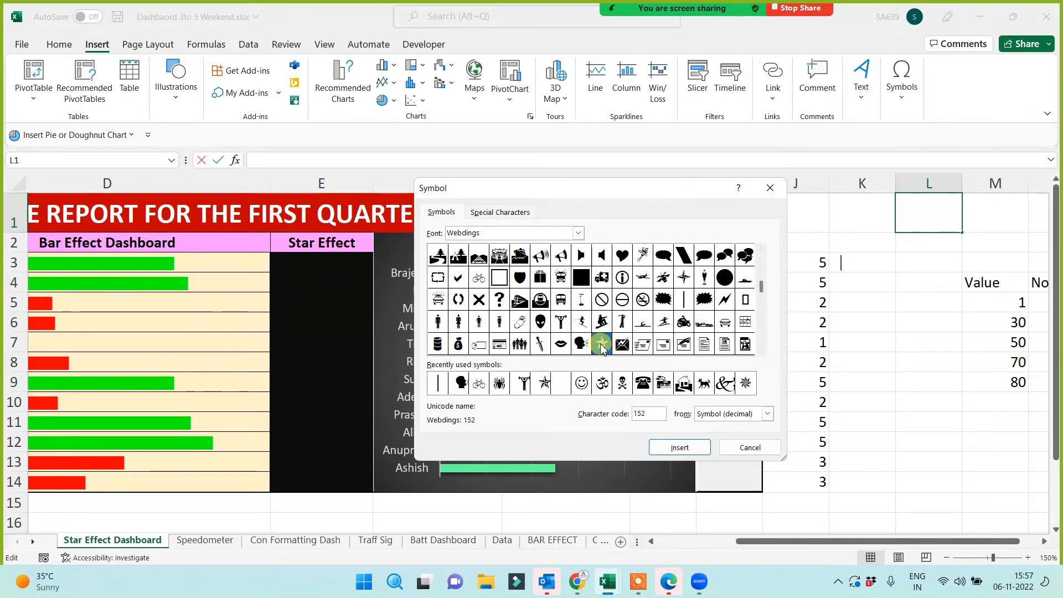
left_click(679, 445)
left_click(750, 447)
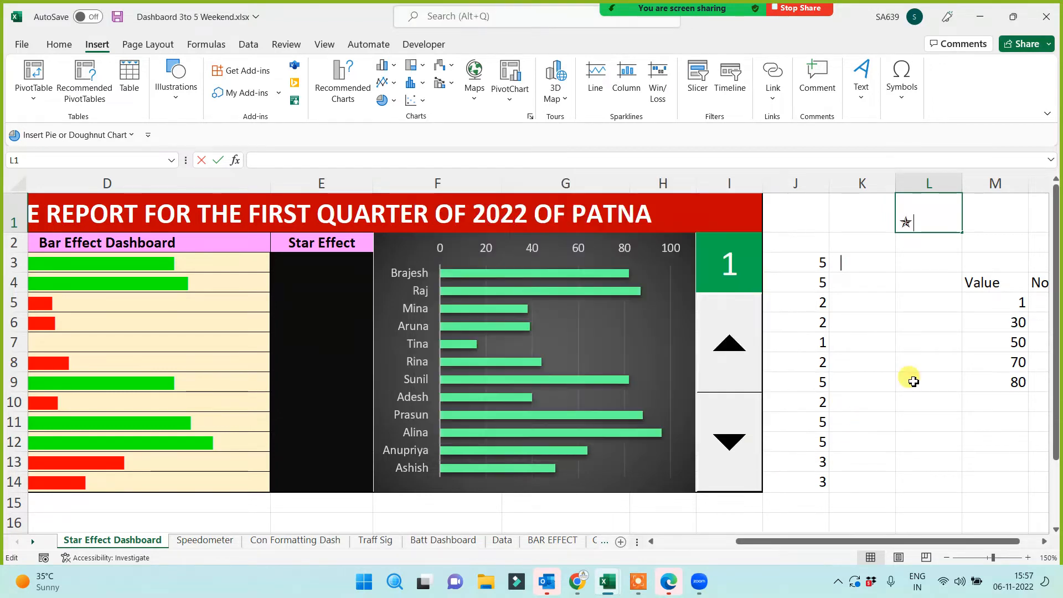
left_click(903, 365)
Enter =REPT($L$1,J3) in E3, the first Star Effect cell, to repeat the star by the looked-up count.
left_click(310, 261)
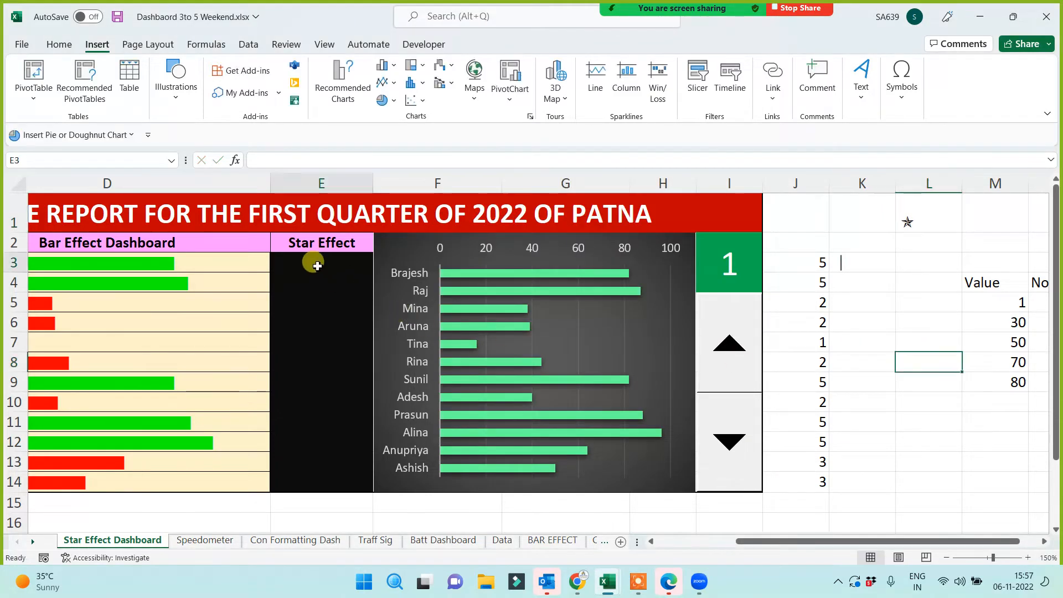
type("=rept")
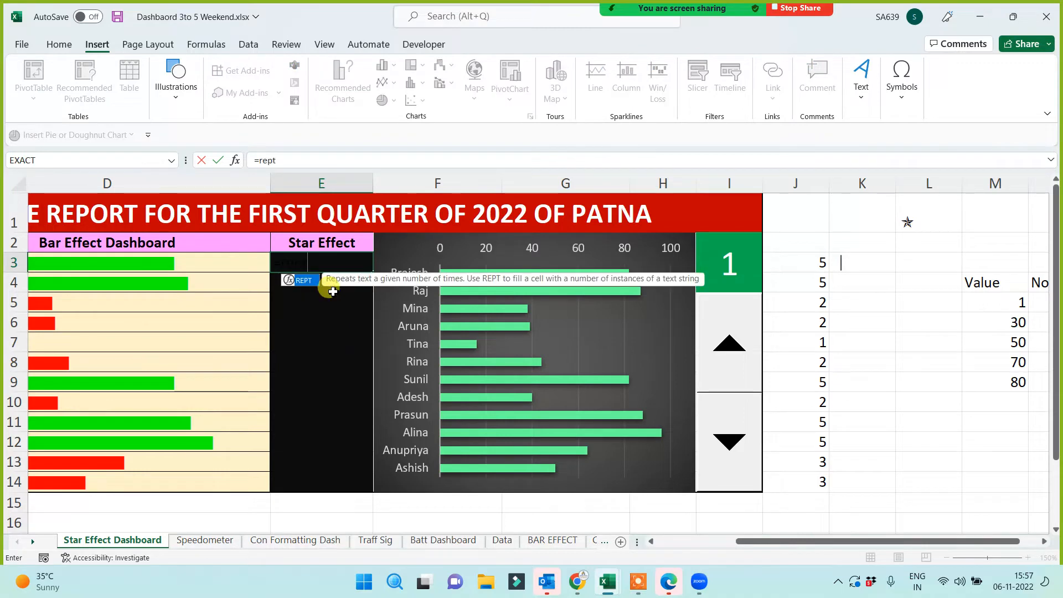
type("(")
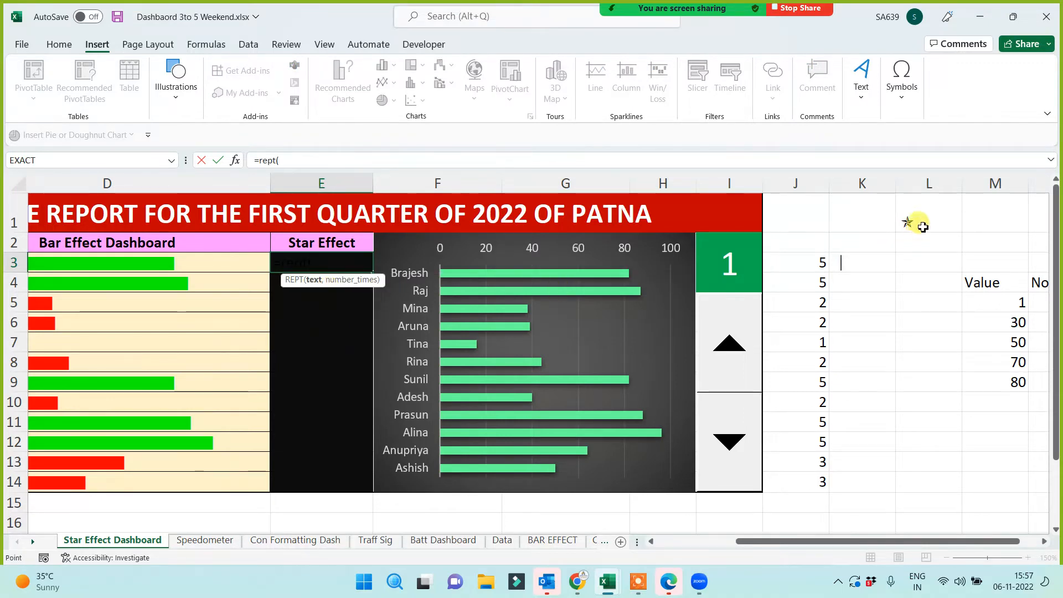
left_click(921, 225)
type(",")
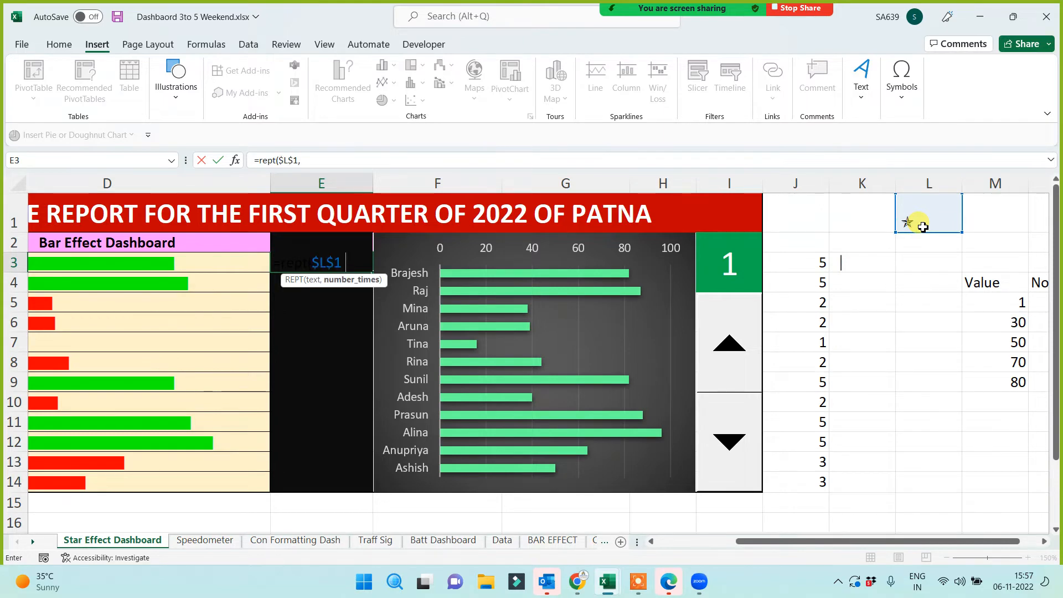
left_click_drag(766, 541, 682, 551)
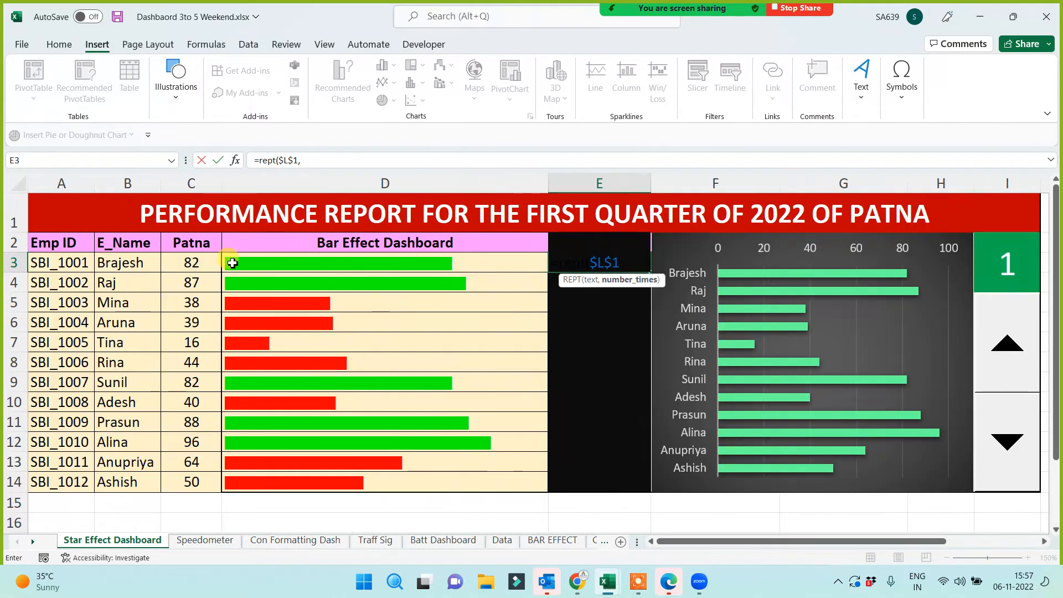
left_click(1045, 541)
left_click(874, 272)
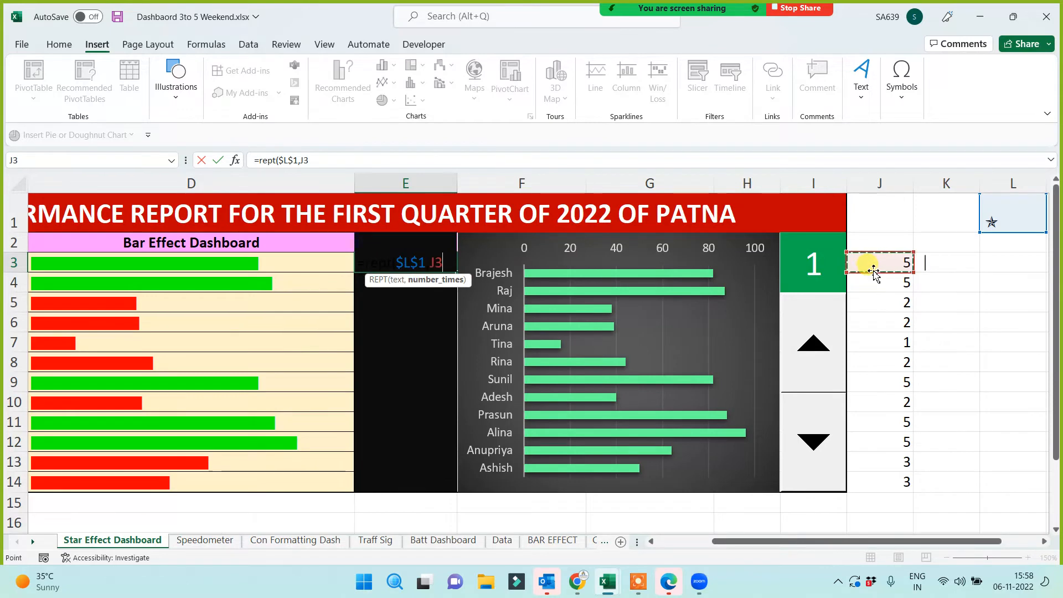
type(")")
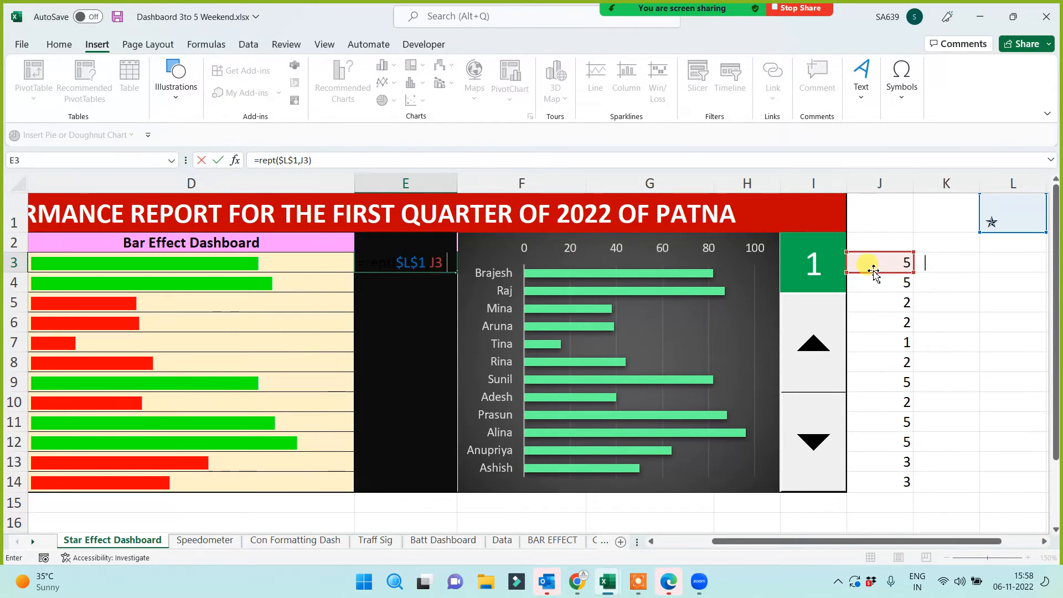
key("Return")
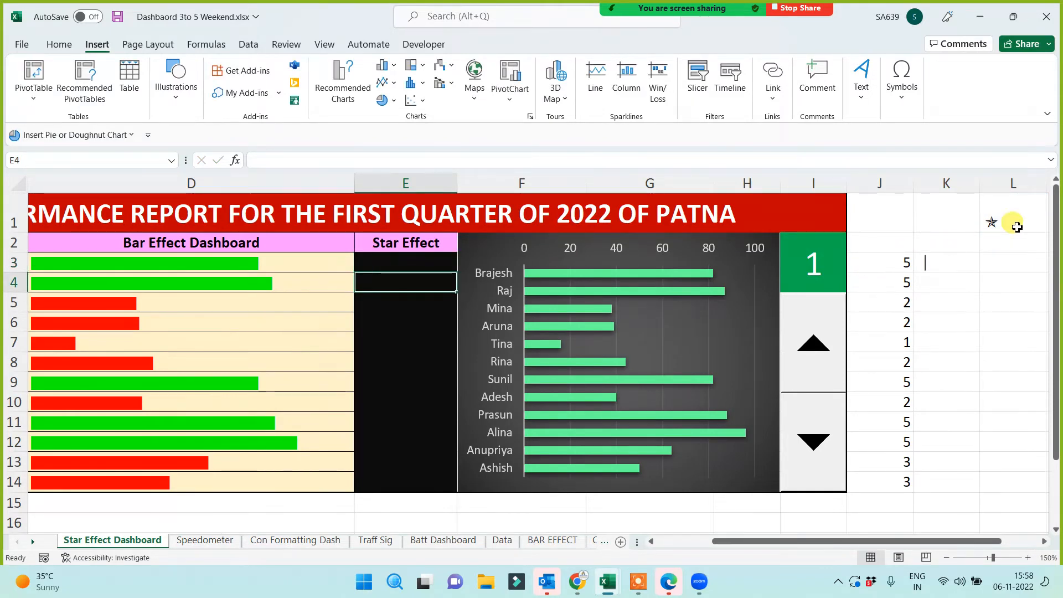
Copy L1's Webdings formatting onto the Star Effect cells from E3 and fill the REPT formula down to E14.
left_click(1007, 221)
left_click(59, 44)
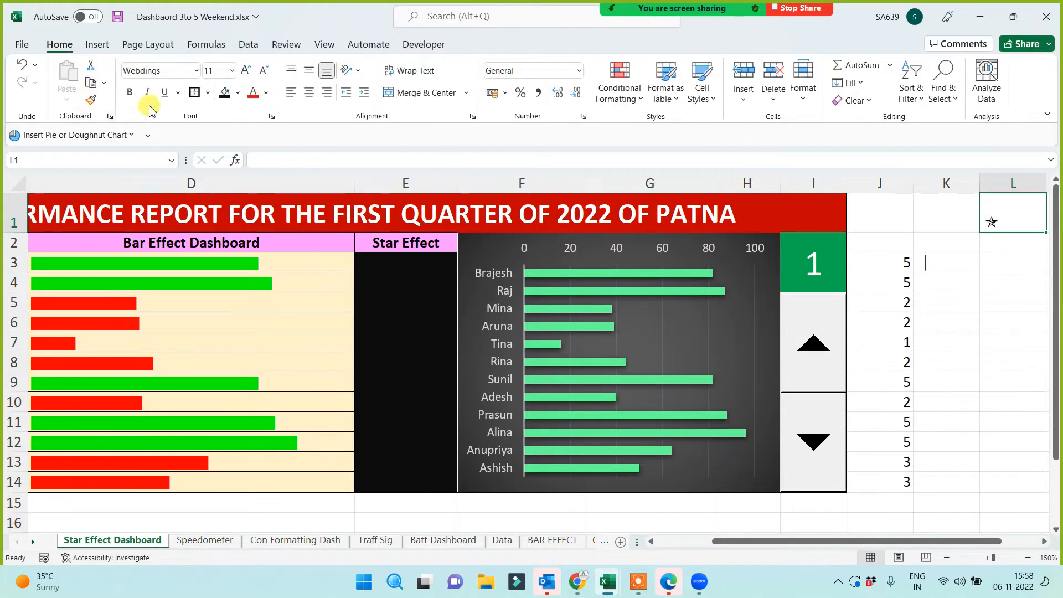
left_click(91, 100)
left_click_drag(396, 267, 397, 381)
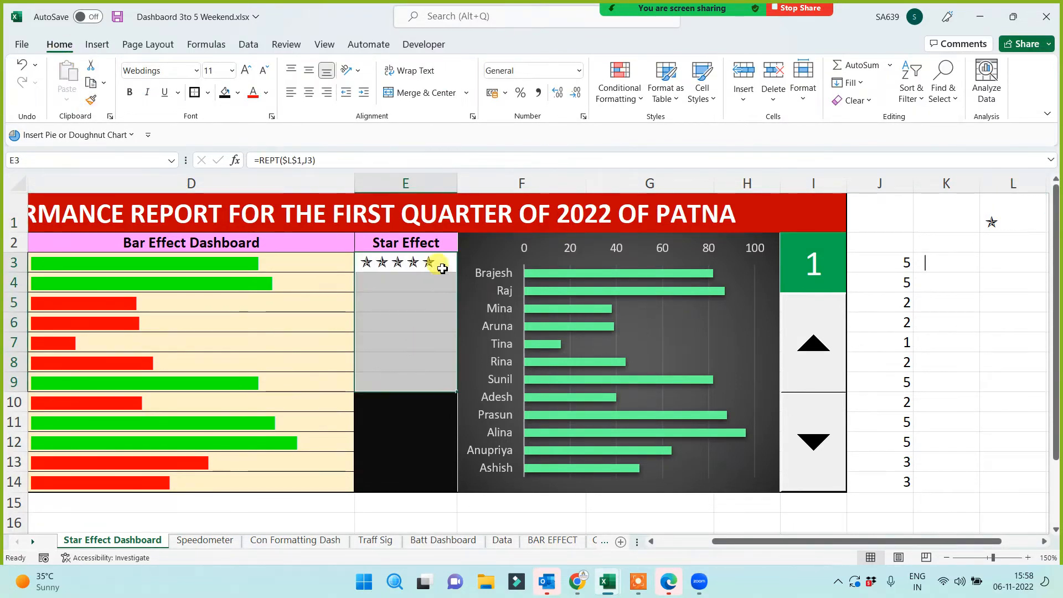
left_click(439, 266)
left_click_drag(456, 272, 434, 488)
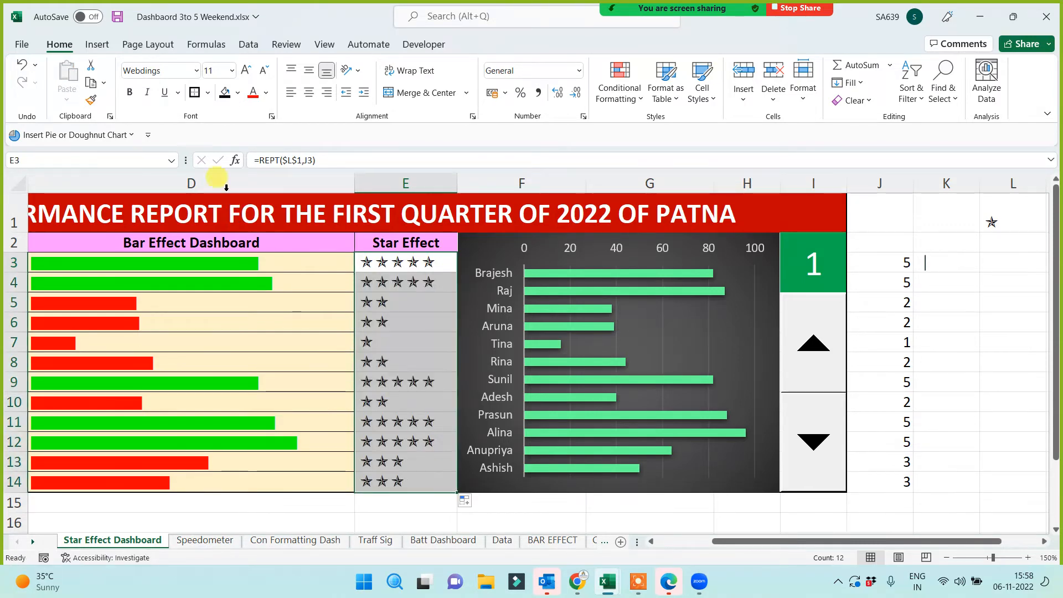
Format the Star Effect range E3:E14 with a black fill and bold white stars.
left_click(226, 93)
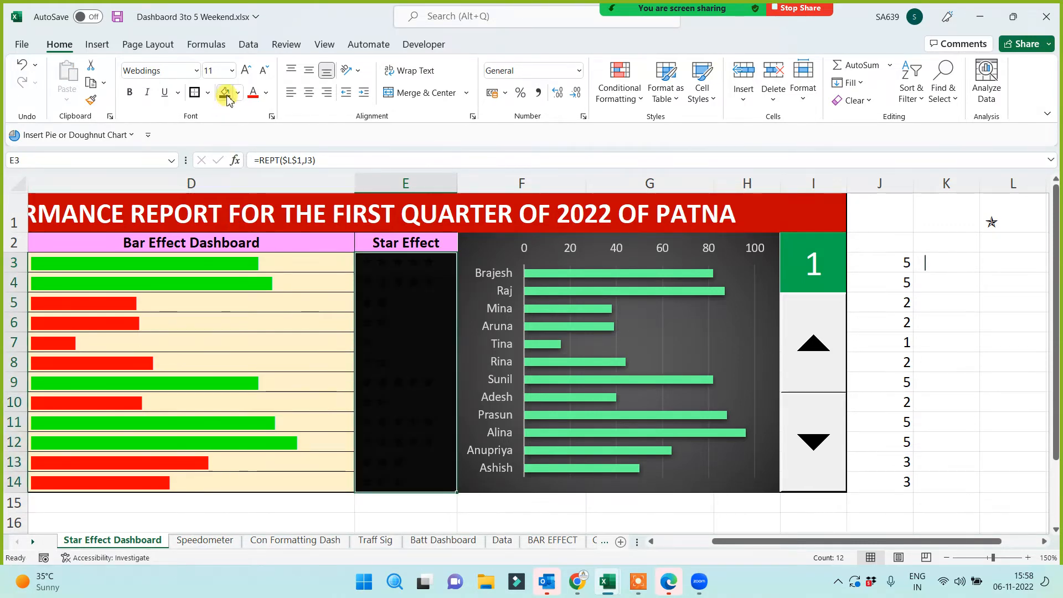
left_click(266, 93)
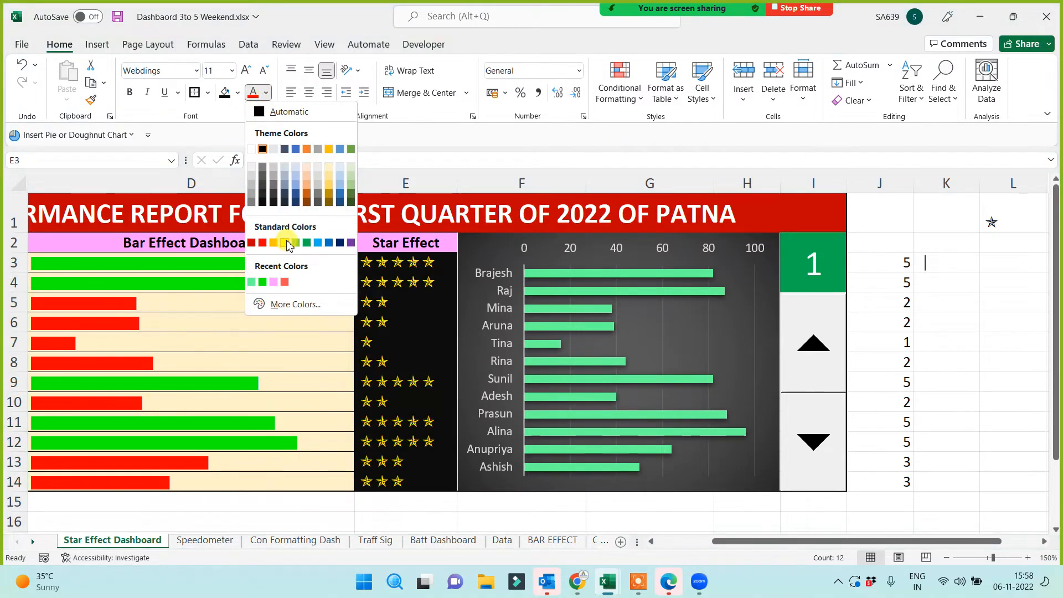
left_click(252, 151)
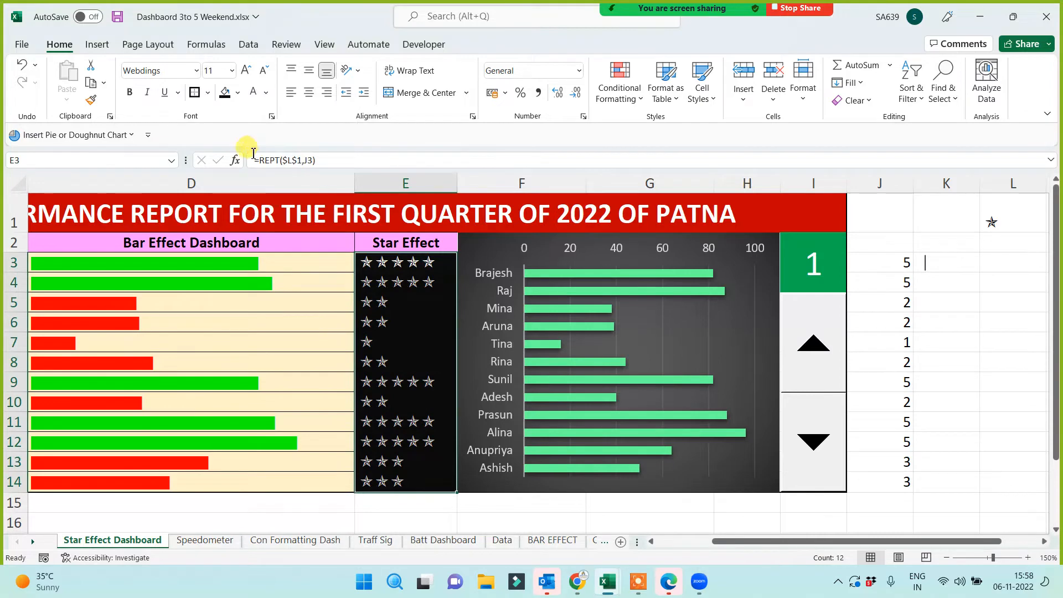
left_click(131, 94)
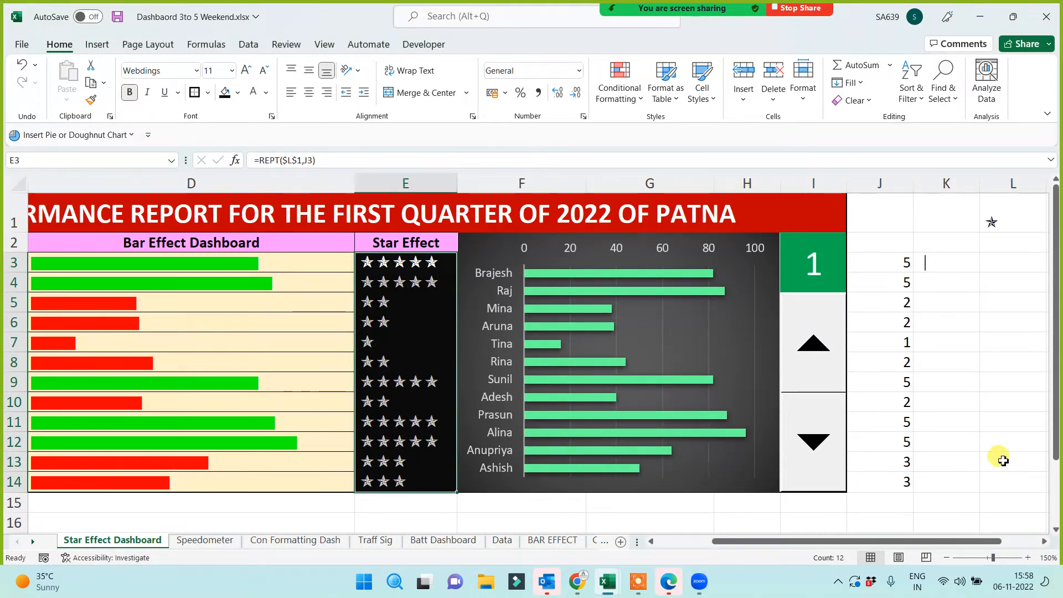
left_click(1002, 460)
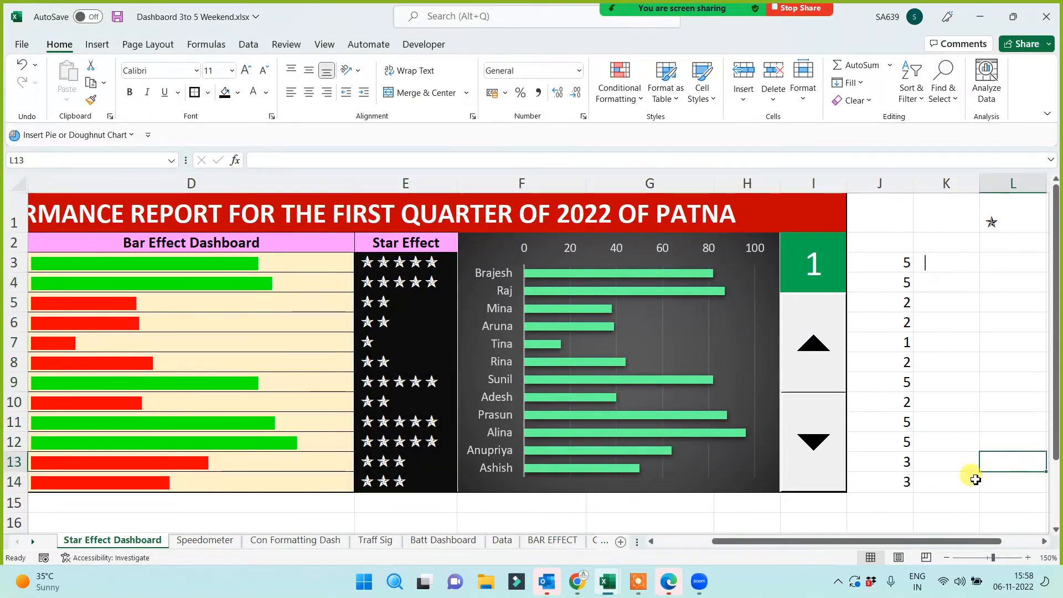
Test the star column by raising the city selector to 5 and stepping it back down to 1.
left_click_drag(748, 541, 650, 553)
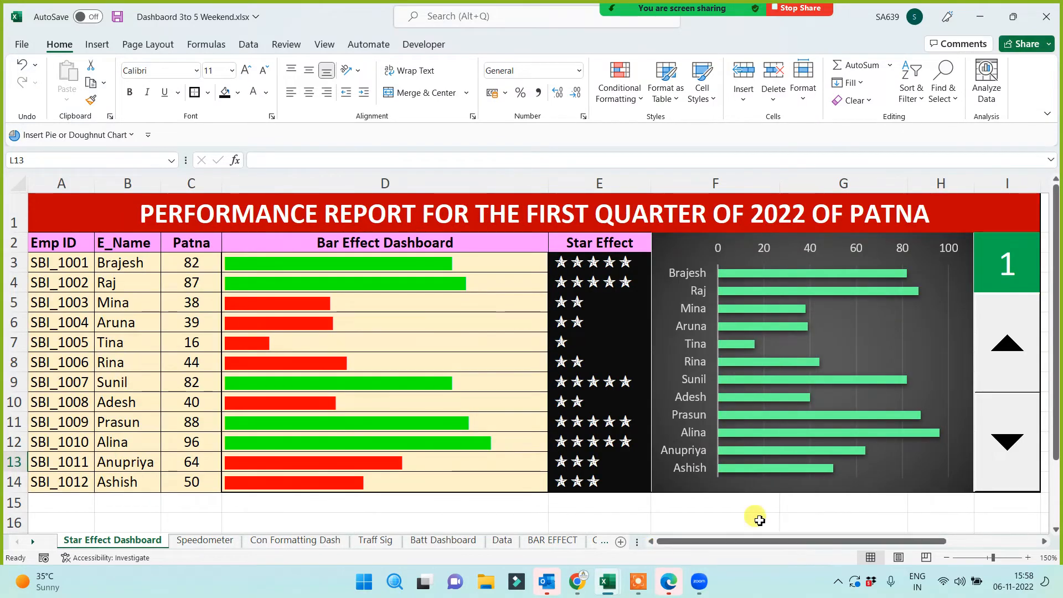
left_click(1007, 354)
left_click(1007, 357)
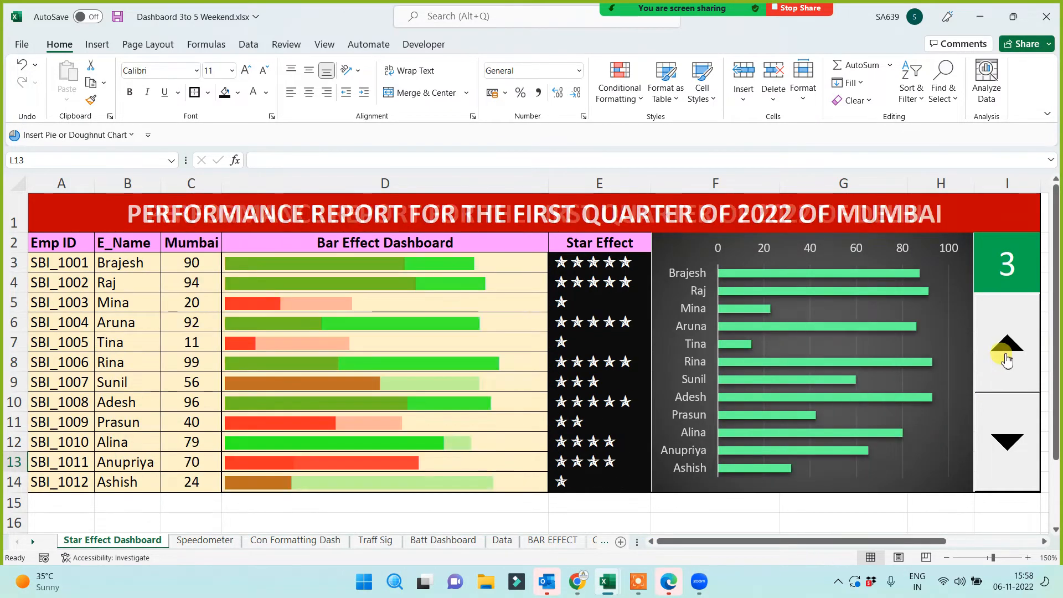
left_click(1007, 358)
left_click(1007, 357)
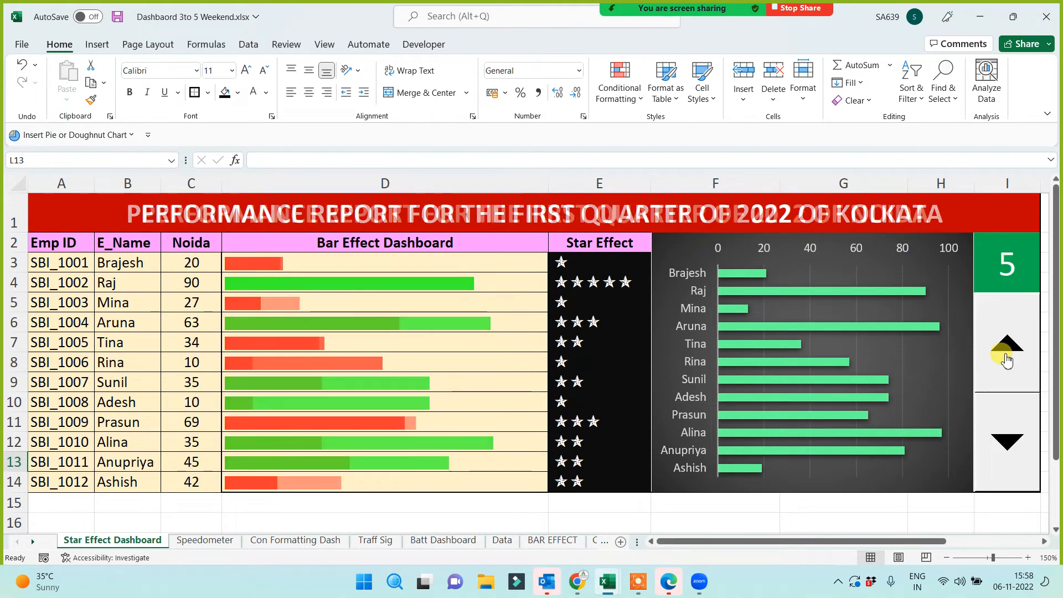
left_click(1008, 445)
left_click(1008, 451)
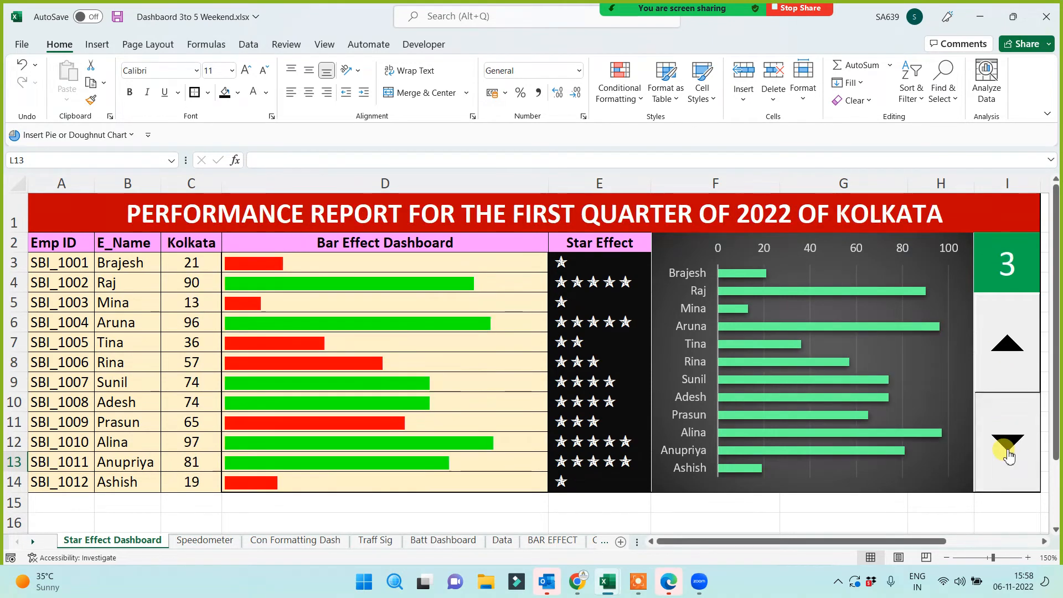
left_click(1008, 451)
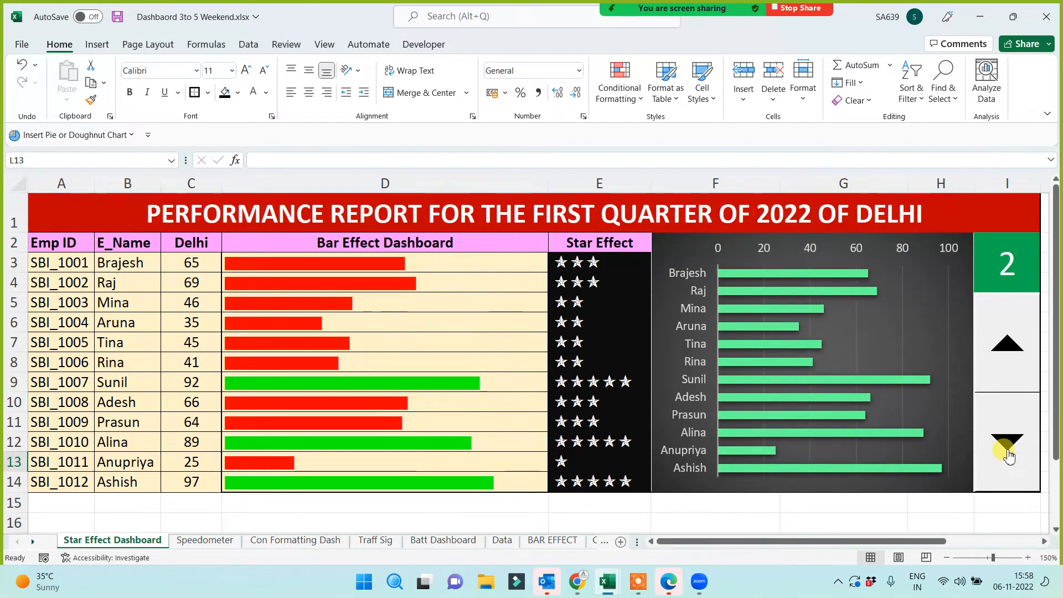
left_click(1008, 358)
left_click(1007, 443)
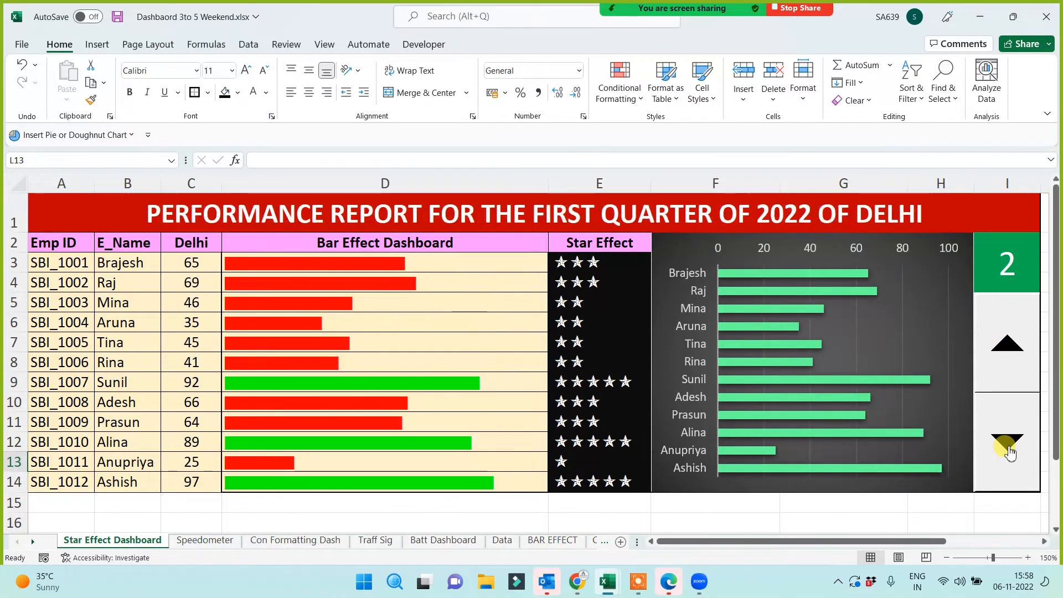
left_click(1008, 448)
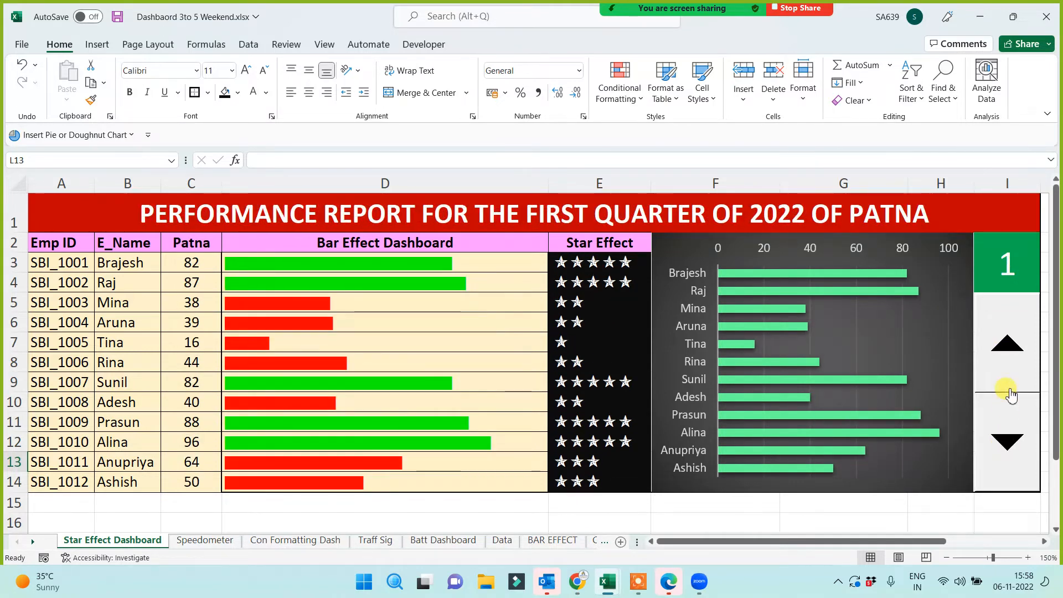
Raise the city selector to 6 to check the stars, bars and chart for Gurgaon.
left_click(1008, 355)
left_click(1008, 355)
left_click(1009, 357)
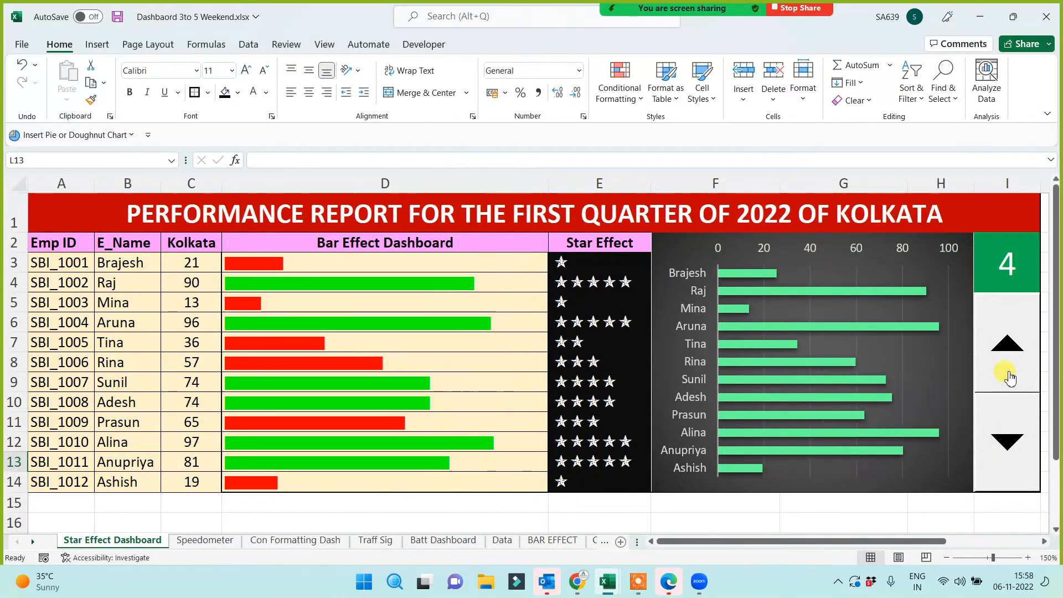
left_click(1009, 357)
left_click(1011, 360)
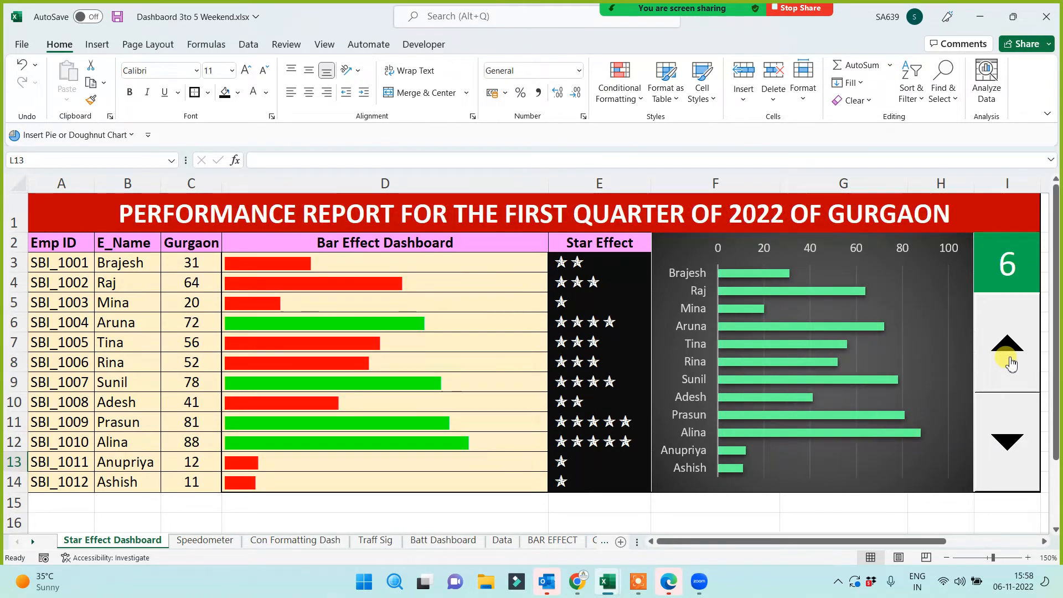
Inspect the formulas behind the title in A1 and the Emp ID in A3, and advance the city selector to 7.
left_click(255, 203)
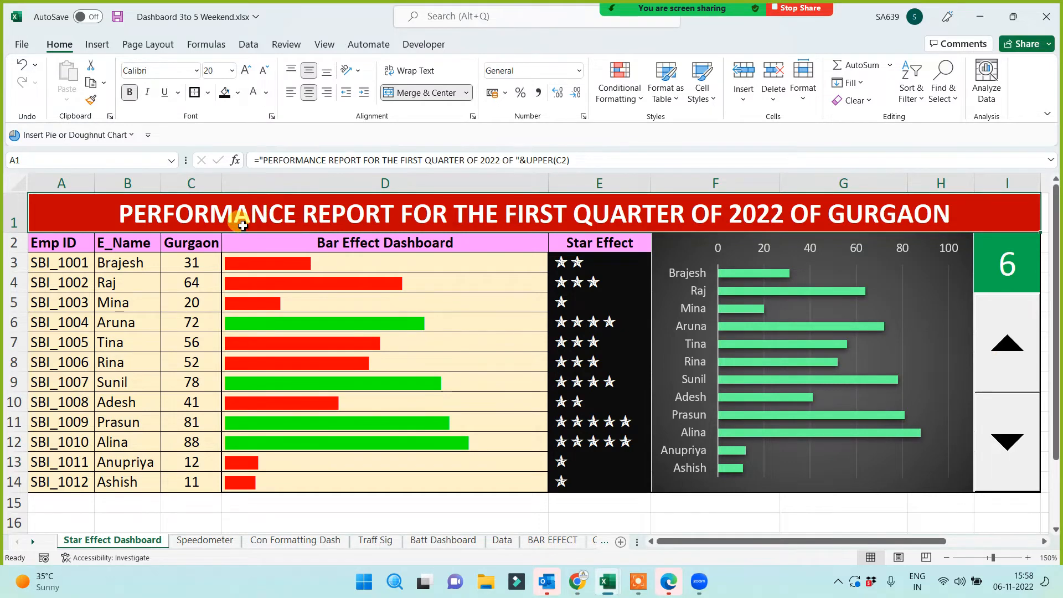
left_click(53, 266)
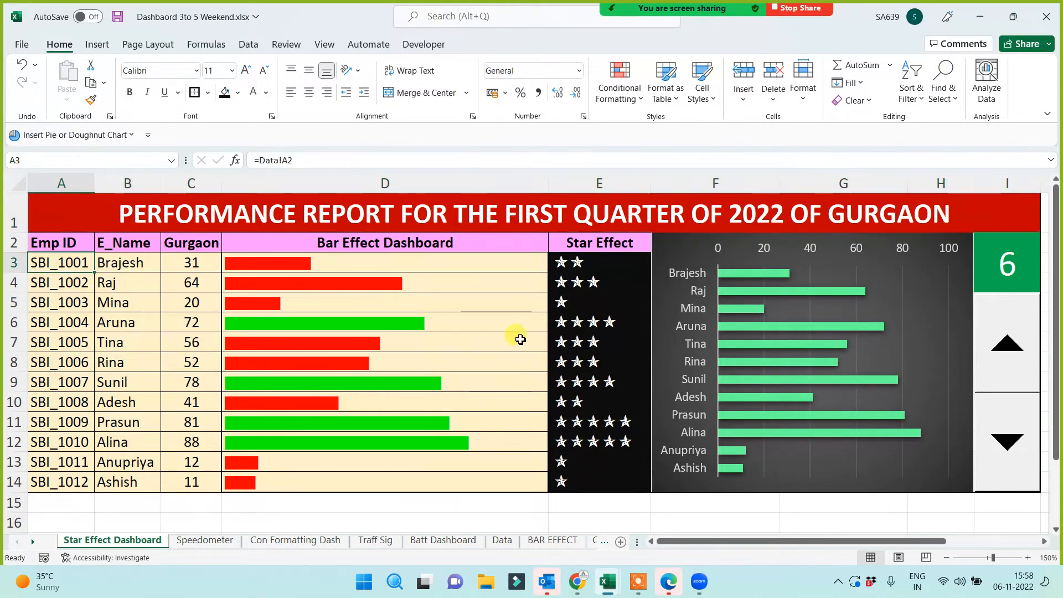
left_click(757, 519)
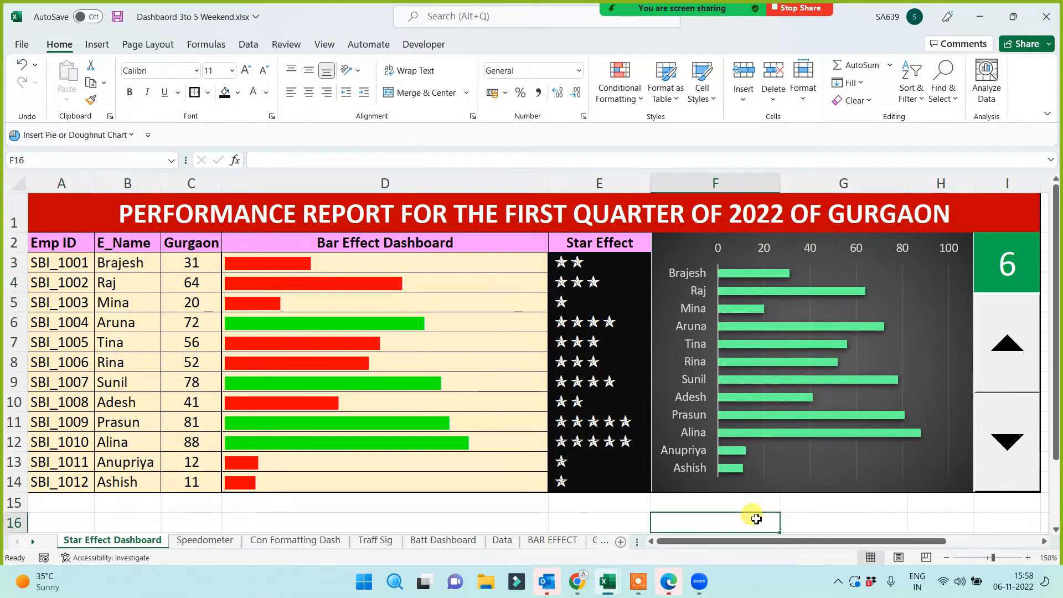
left_click(1024, 339)
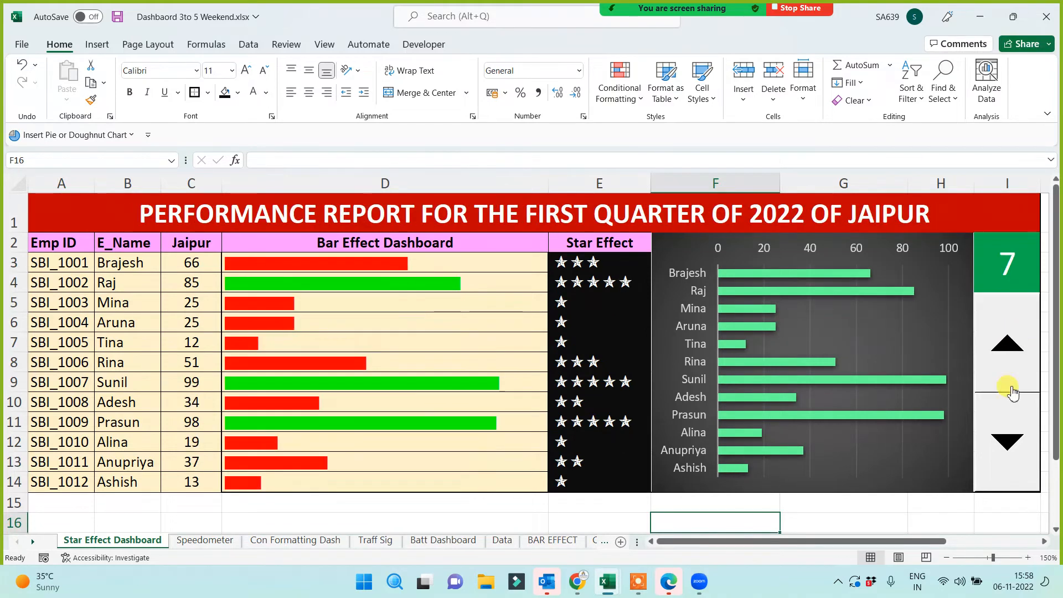
Run the city selector to 1 and back to 7, and review the Speedometer, Con Formatting Dash and Traff Sig sheets.
left_click_drag(1009, 408, 1011, 395)
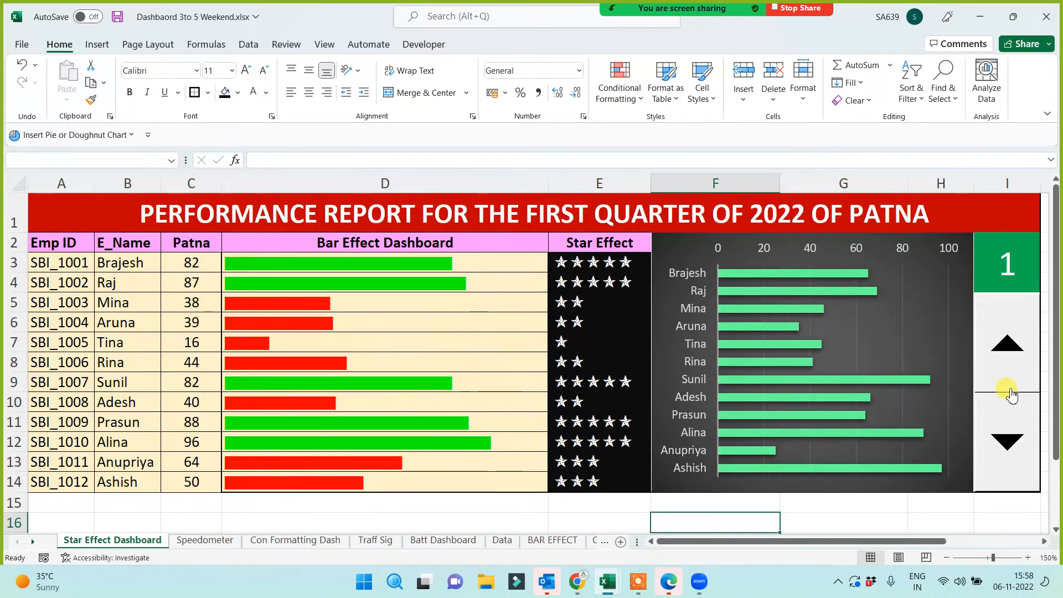
left_click_drag(1010, 350, 1011, 350)
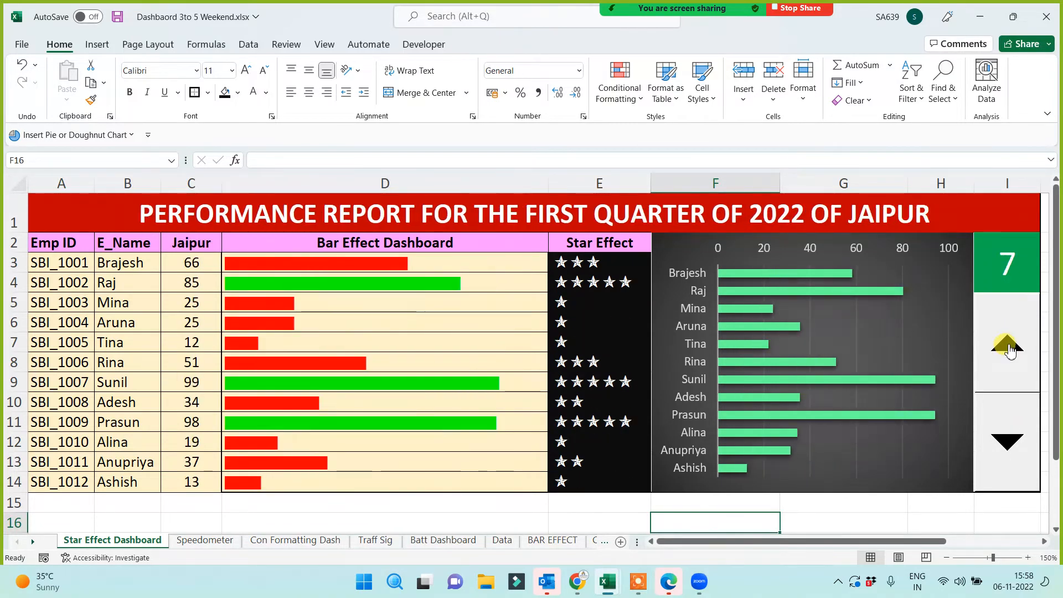
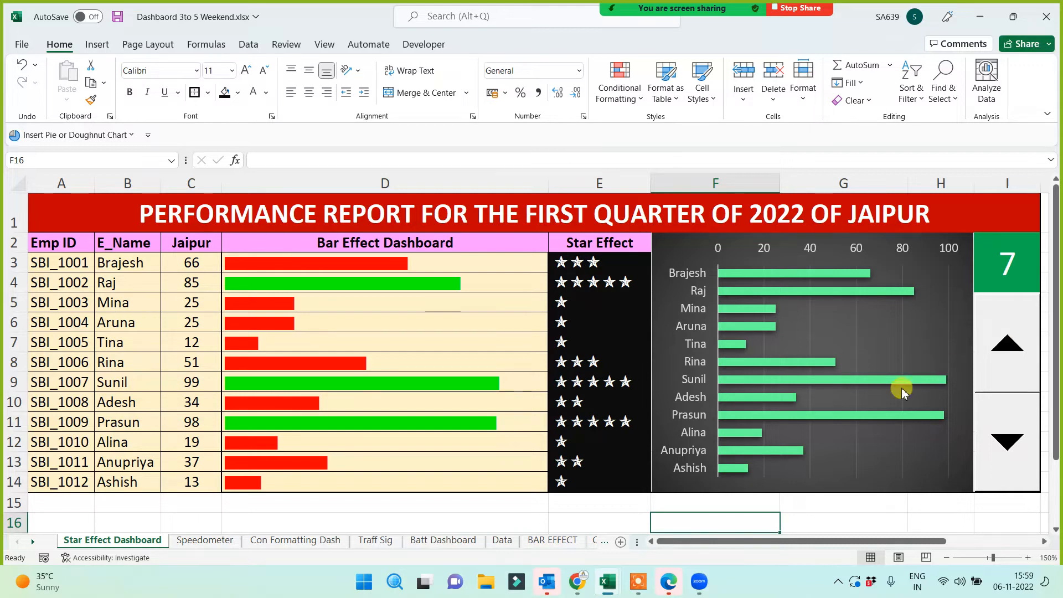
left_click(205, 540)
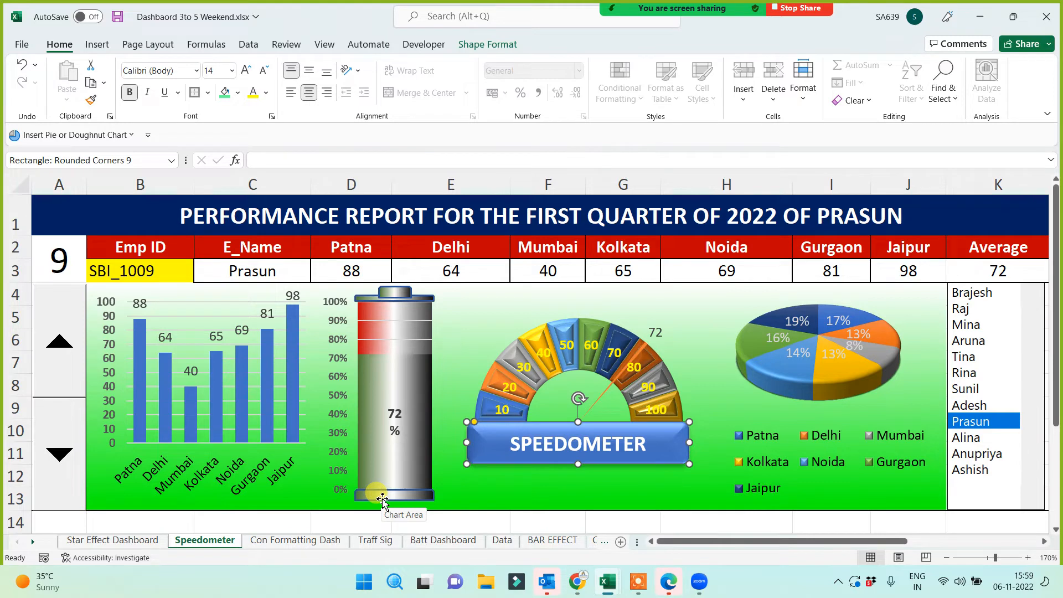
left_click(271, 542)
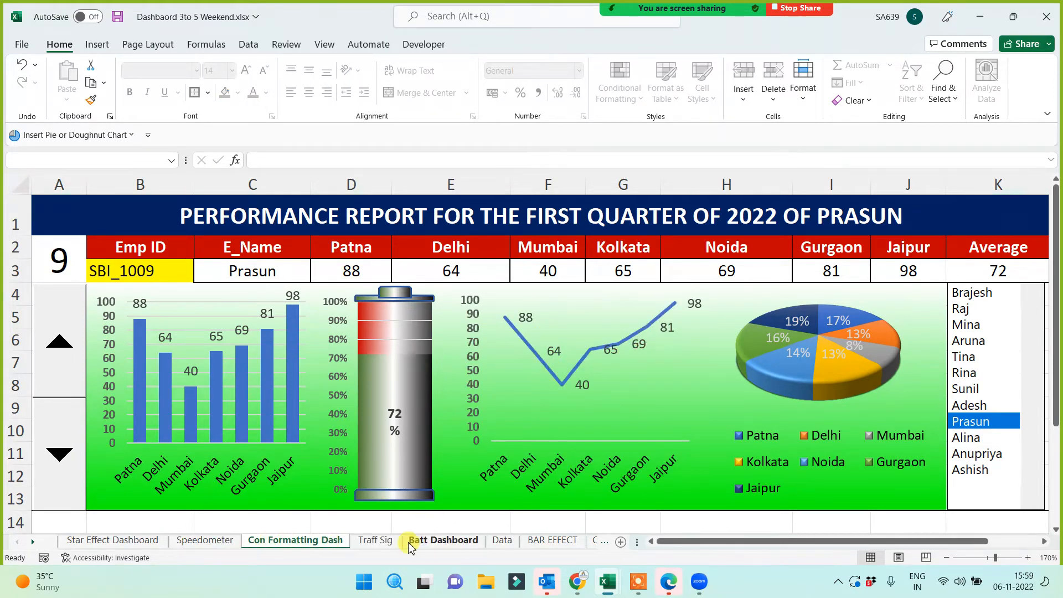
left_click(376, 542)
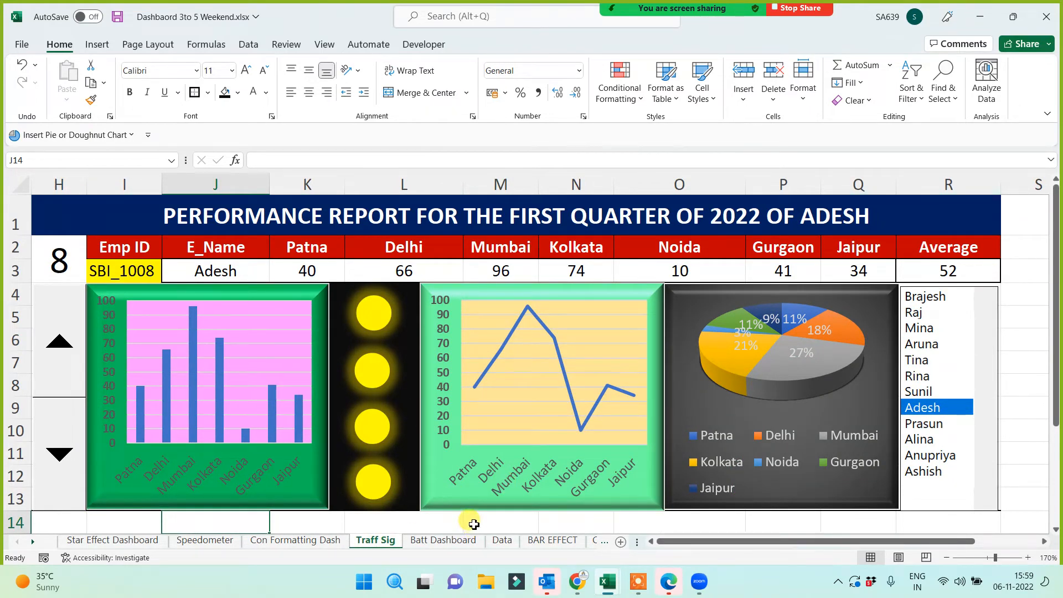
left_click(653, 376)
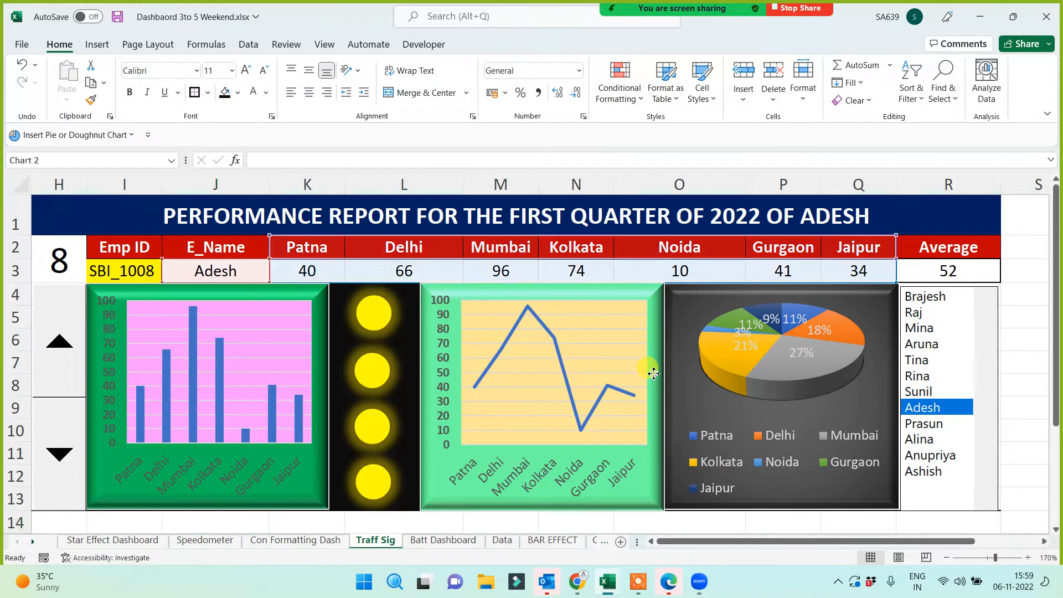
left_click_drag(664, 397, 746, 400)
left_click(668, 399)
left_click_drag(824, 184, 860, 184)
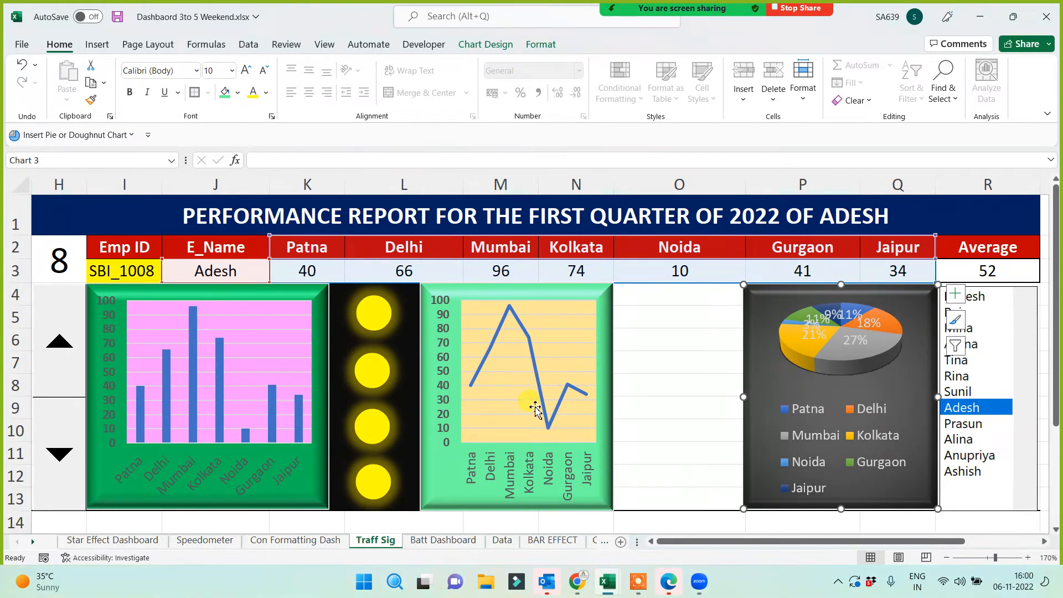
left_click(703, 364)
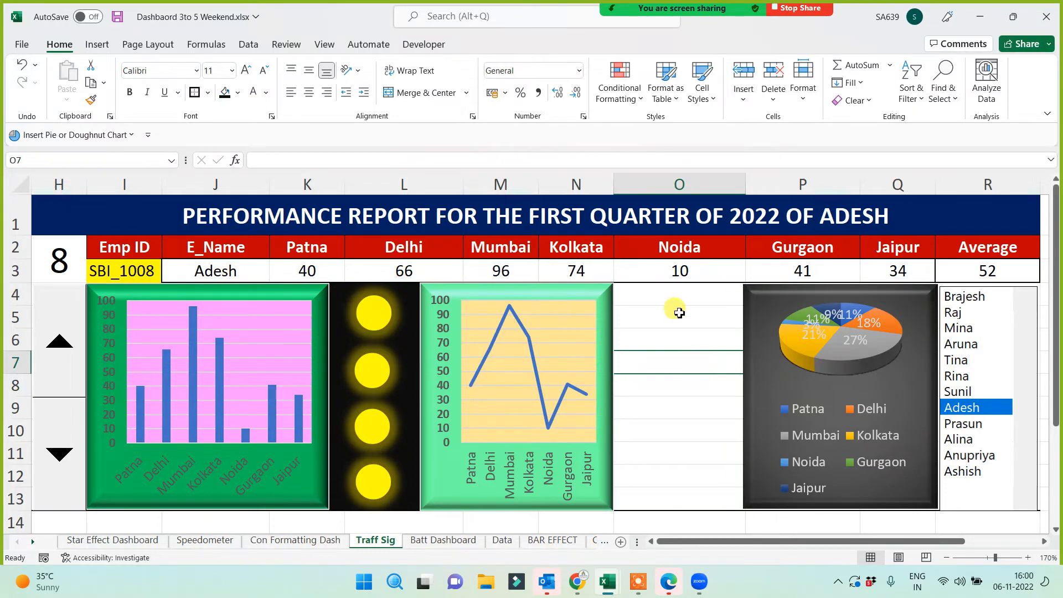
left_click_drag(678, 302, 672, 507)
left_click(701, 377)
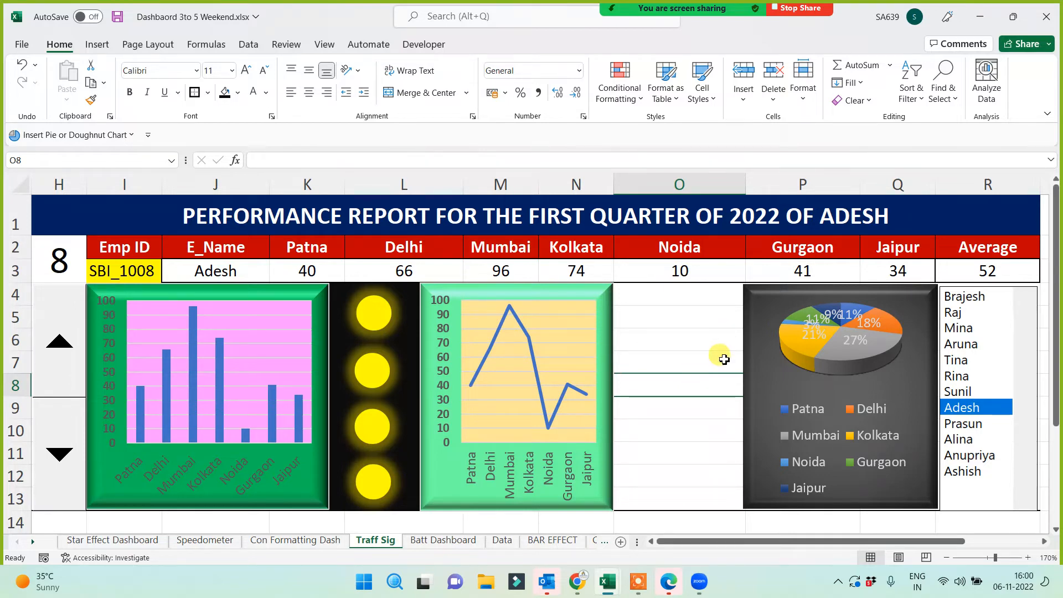
left_click_drag(673, 297, 660, 420)
left_click(669, 386)
left_click(647, 293)
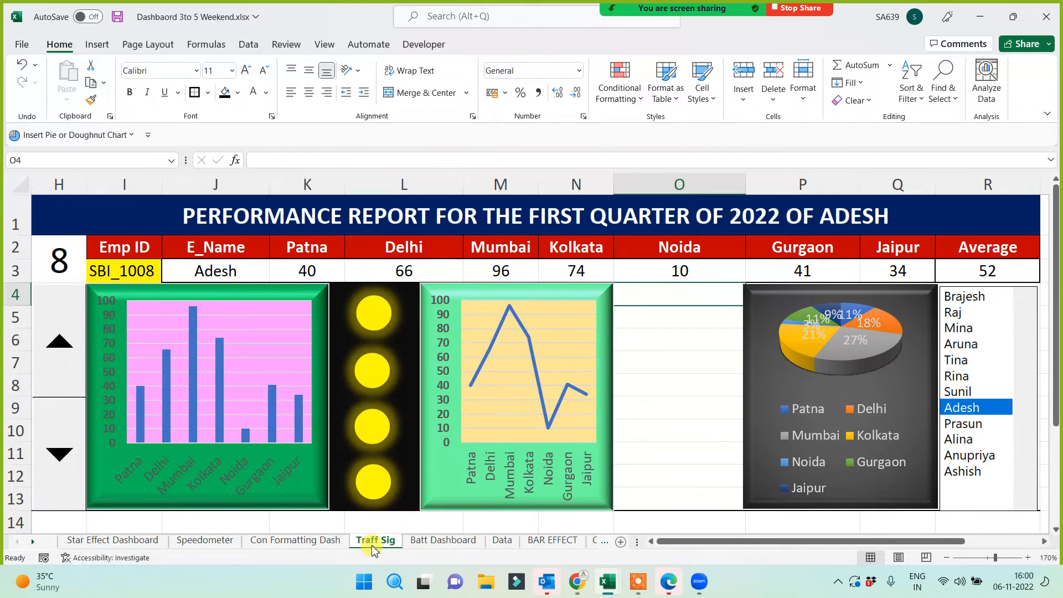
left_click(666, 422)
key("ctrl+z")
key("ctrl+z")
key("ctrl+z")
key("ctrl+z")
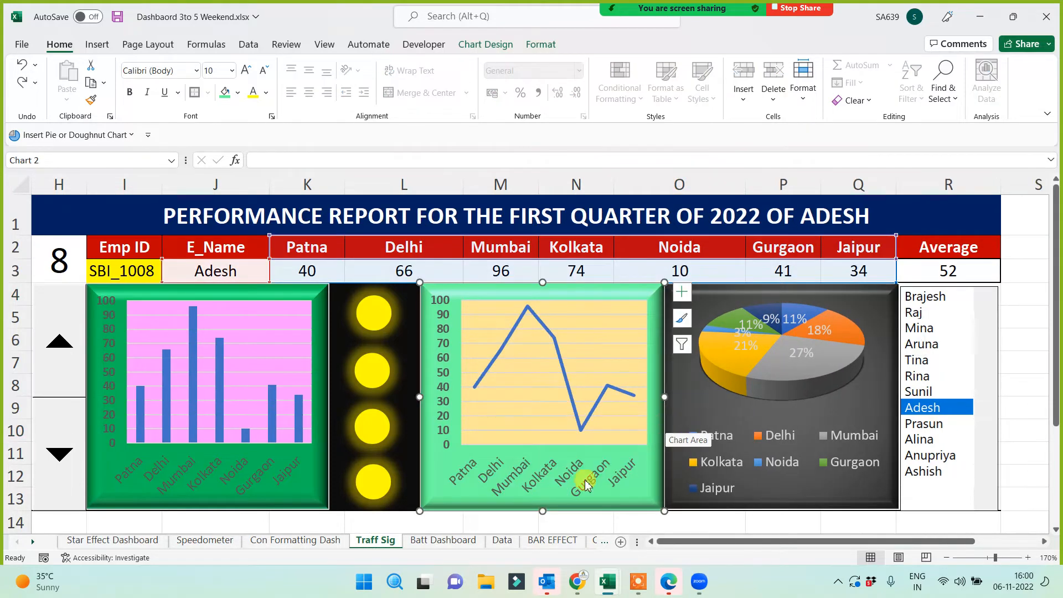
Create a copy of the Traff Sig sheet before Star Effect Dashboard and rename the copy "PIcture Dashboard".
right_click(386, 542)
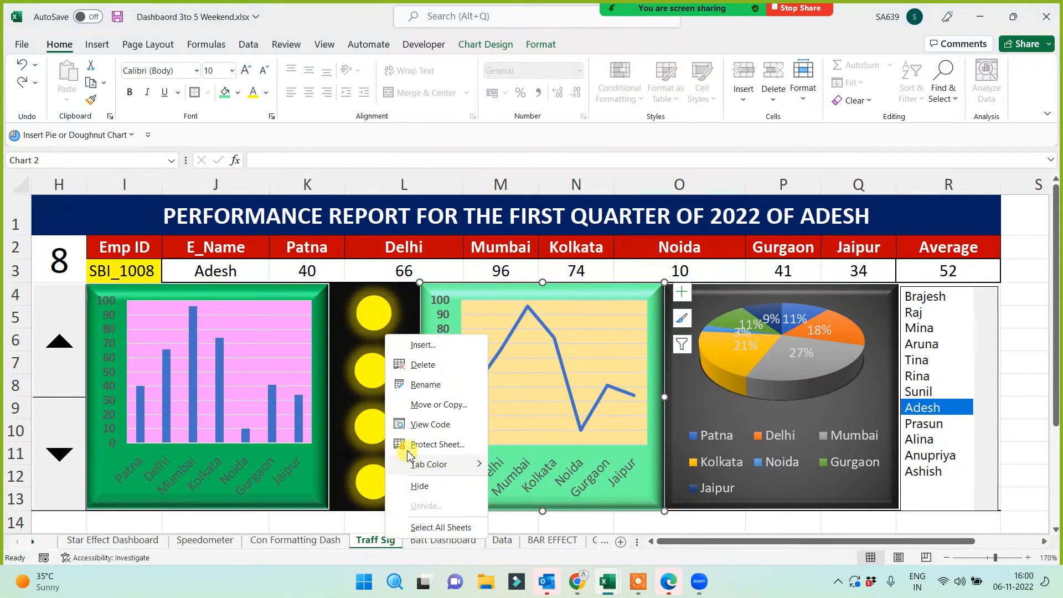
left_click(410, 404)
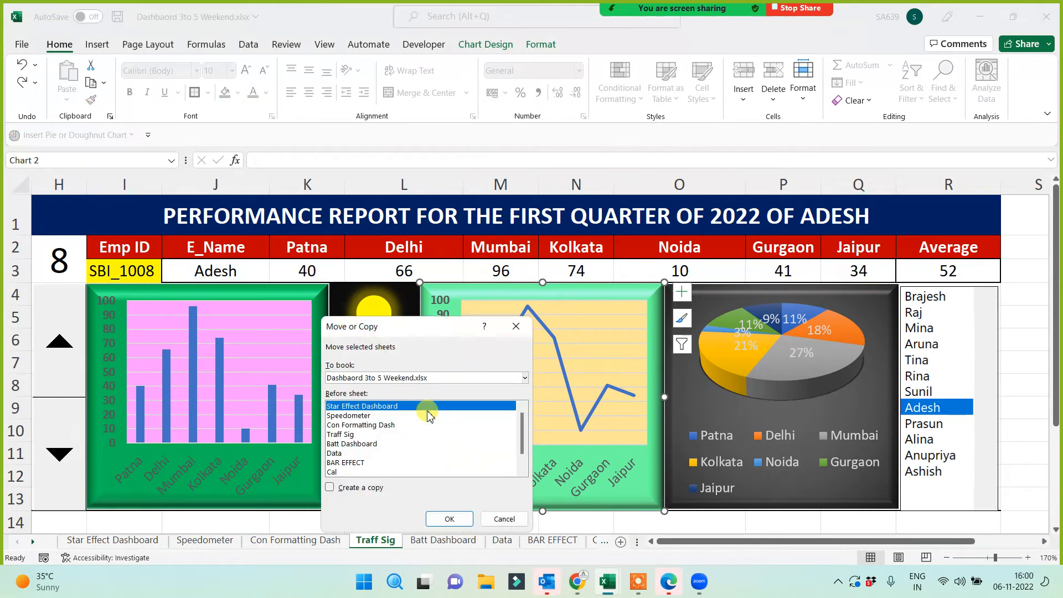
left_click(331, 487)
left_click(435, 519)
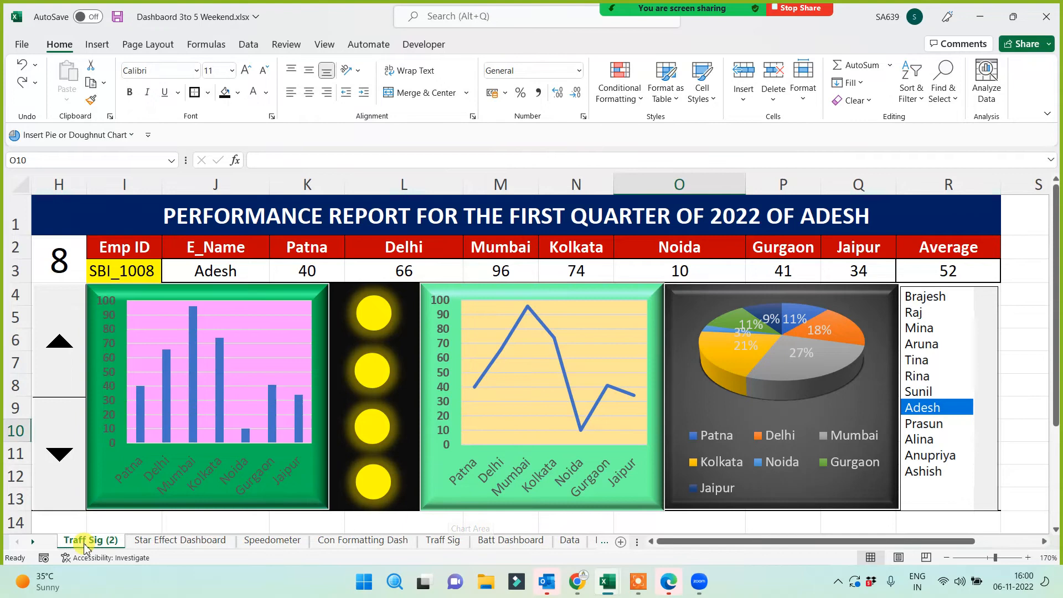
double_click(85, 541)
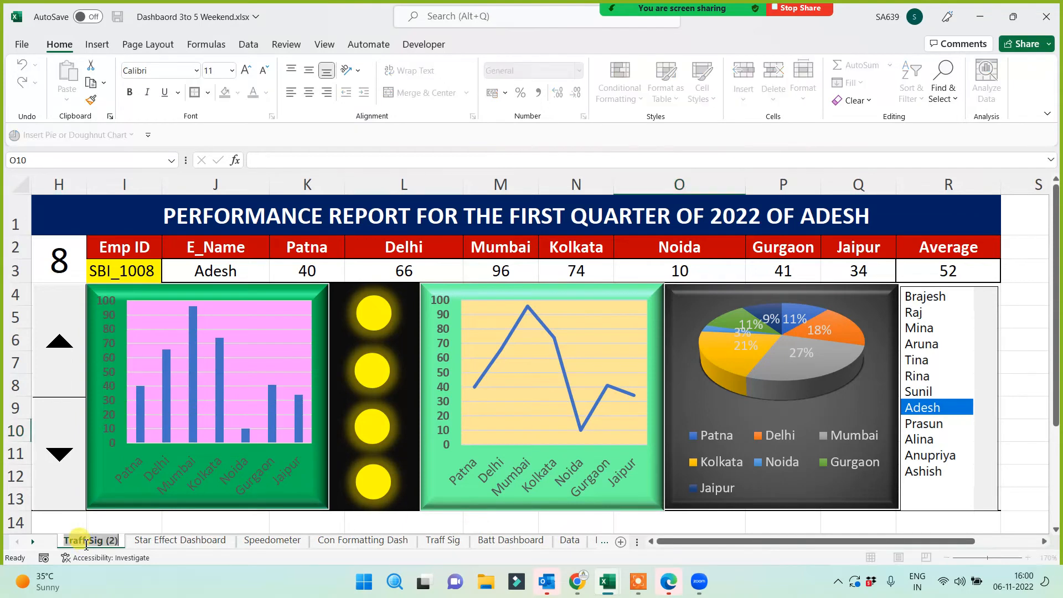
type("Picture D")
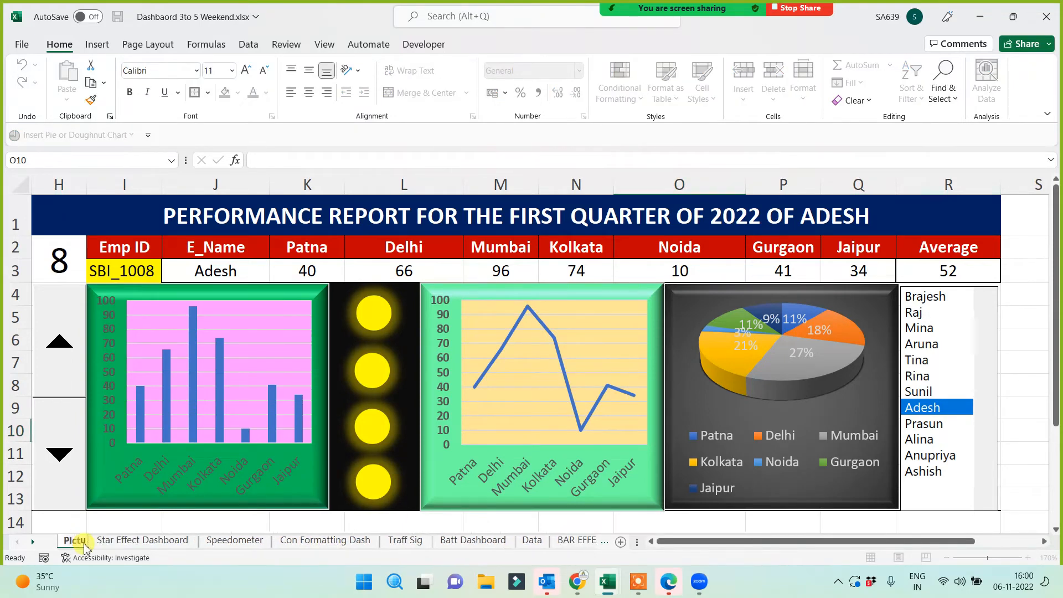
type("ashboard")
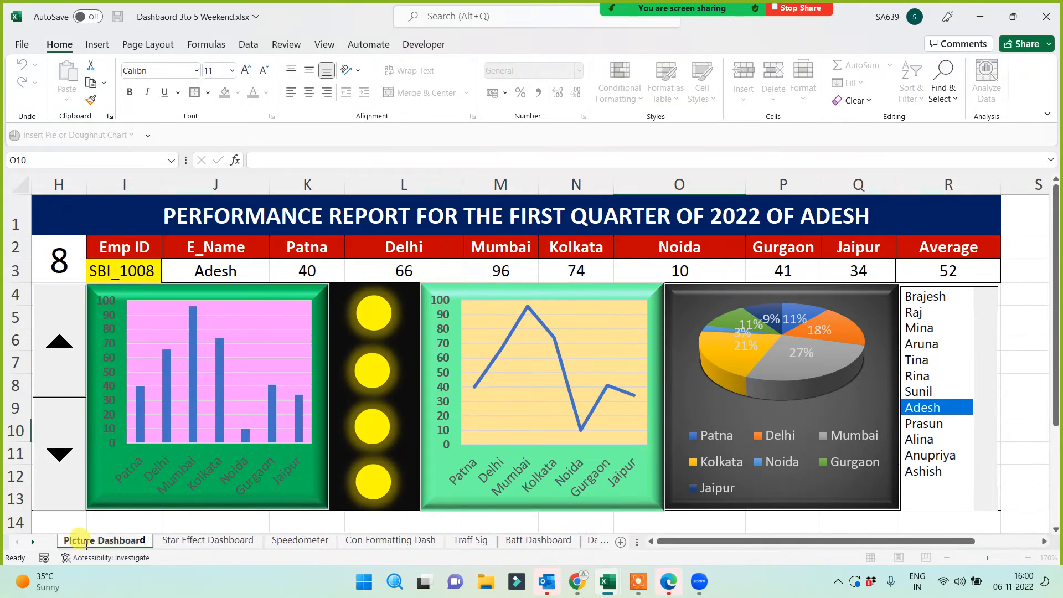
left_click(1025, 338)
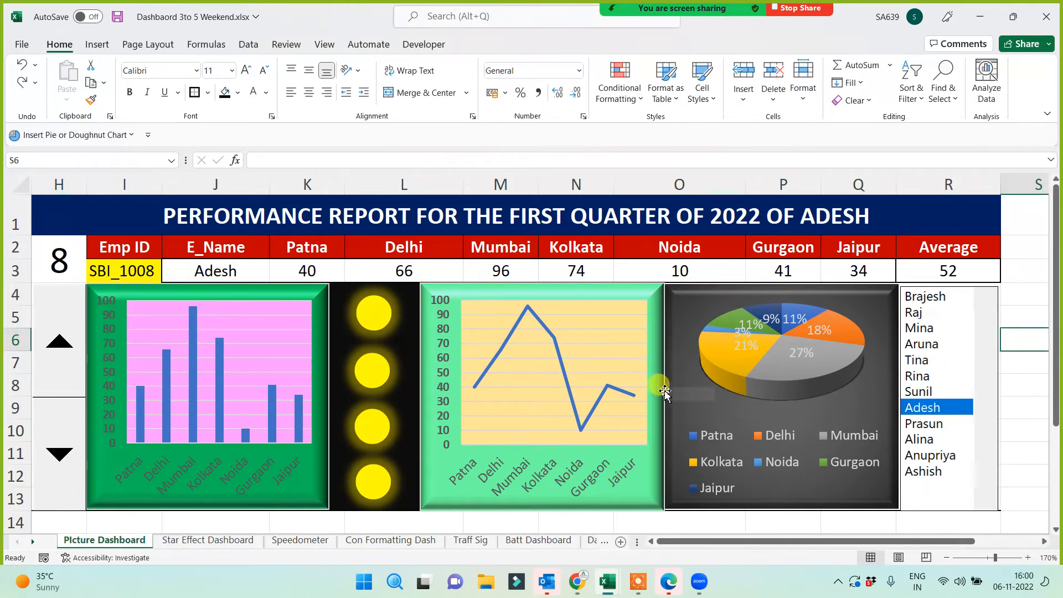
Delete the line chart between the traffic lights and the pie chart.
left_click(656, 410)
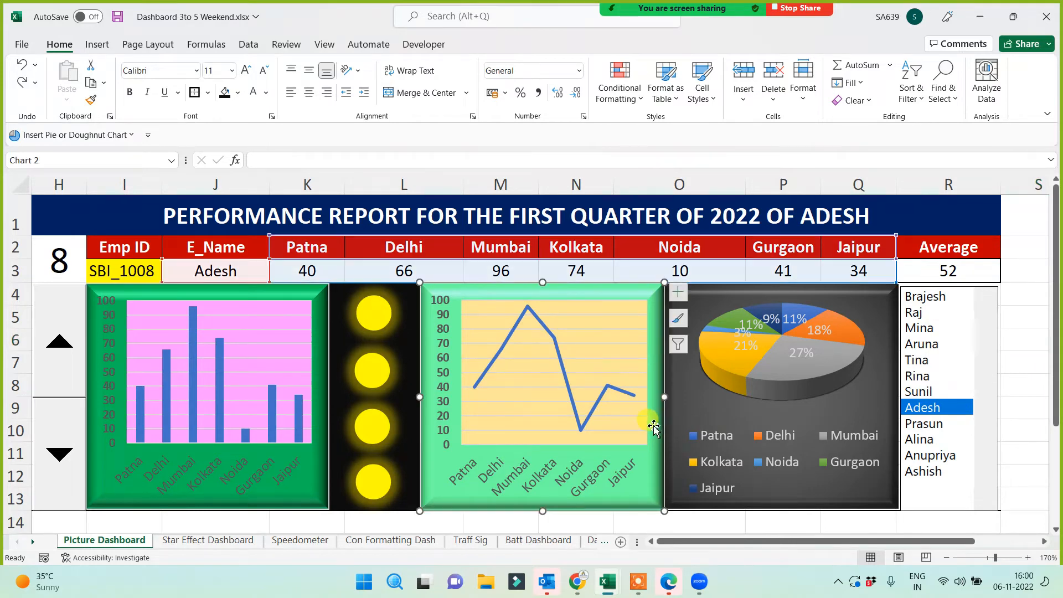
key("Delete")
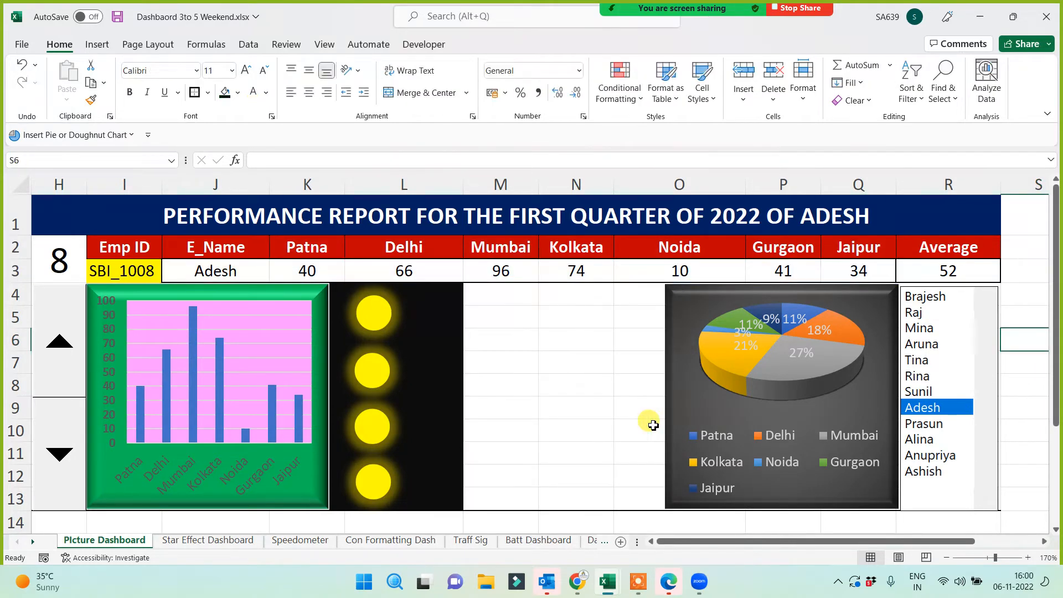
left_click(581, 406)
Stretch the pie chart leftward to the start of the Noida column O and widen the E_Name column J.
left_click(669, 338)
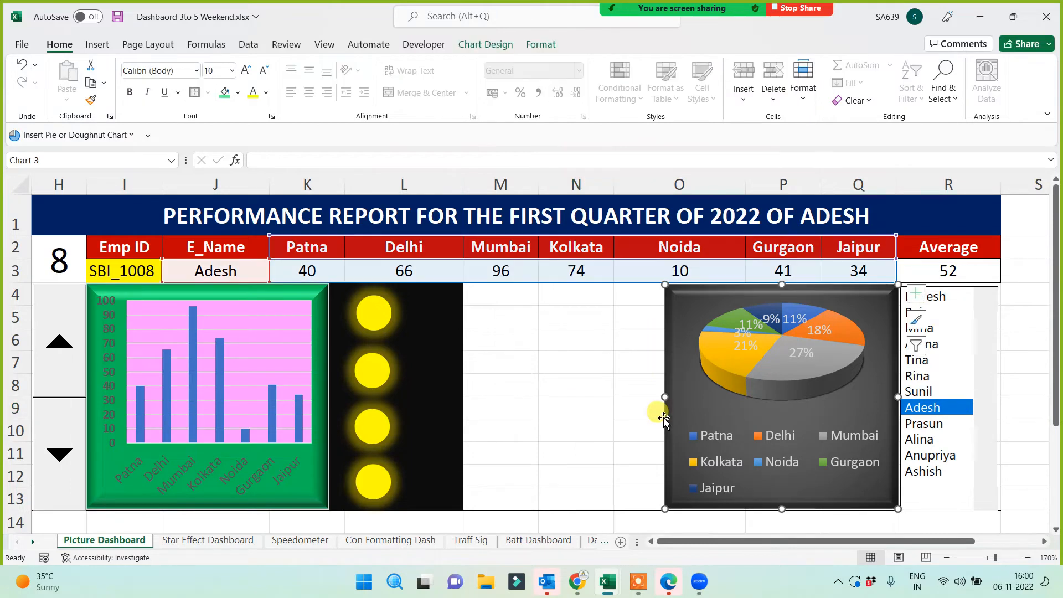
left_click_drag(665, 416, 614, 402)
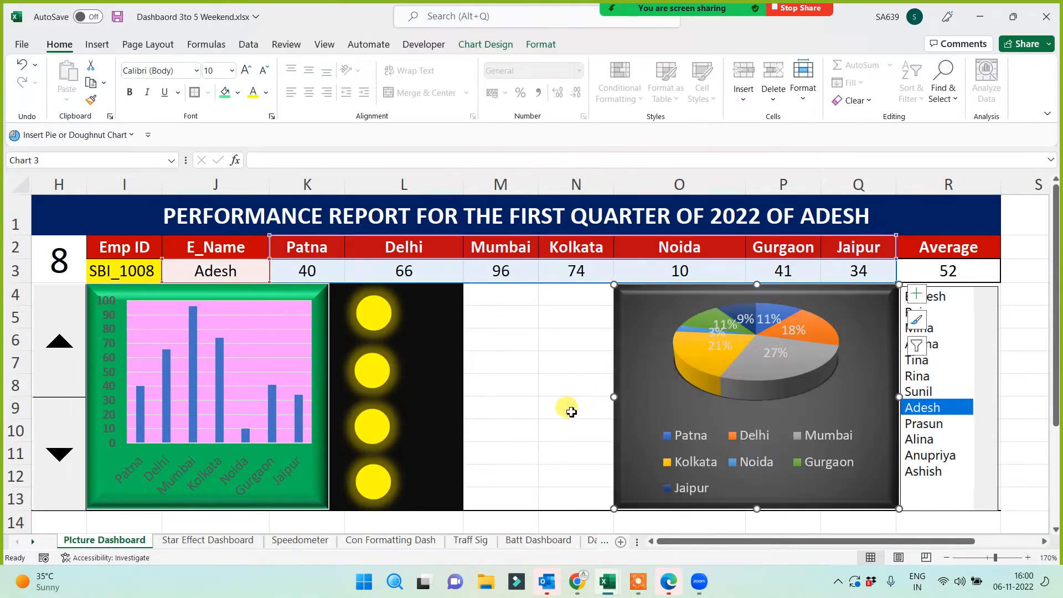
left_click_drag(275, 185, 301, 183)
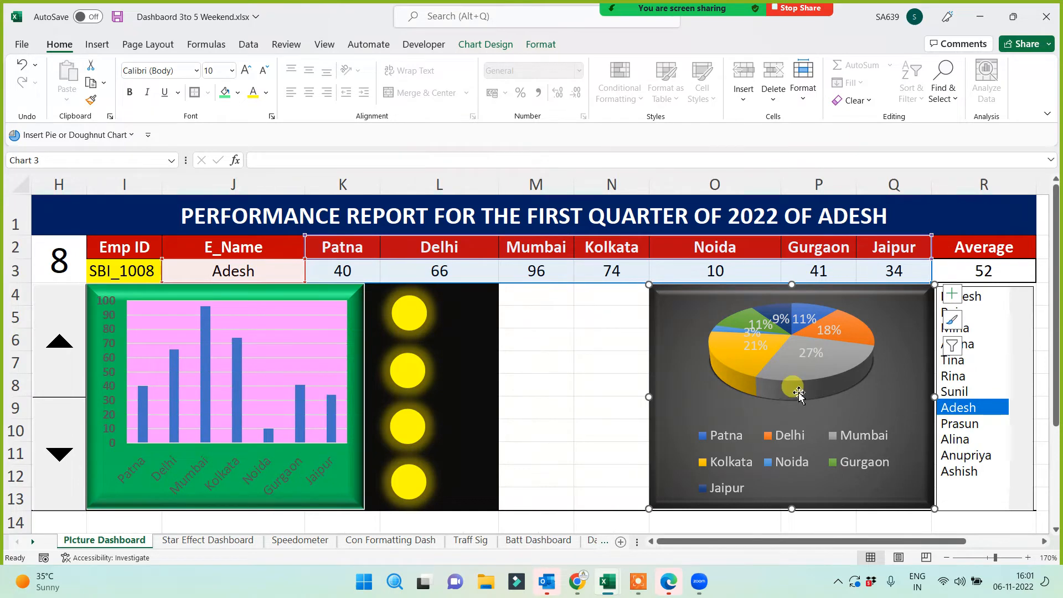
left_click(591, 400)
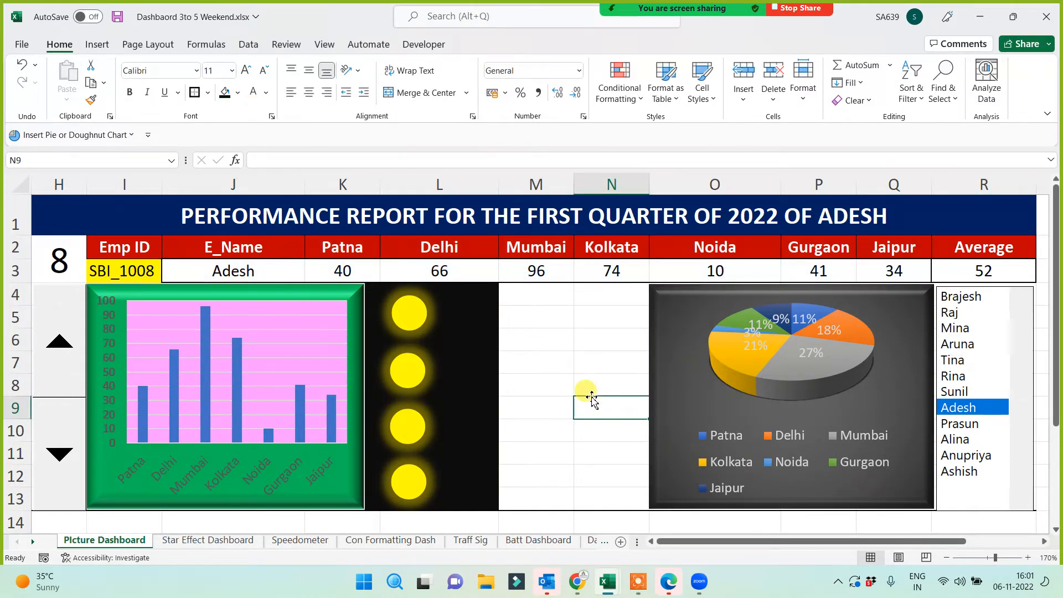
Apply a bevel shape effect to the slices of the pie chart.
left_click(761, 389)
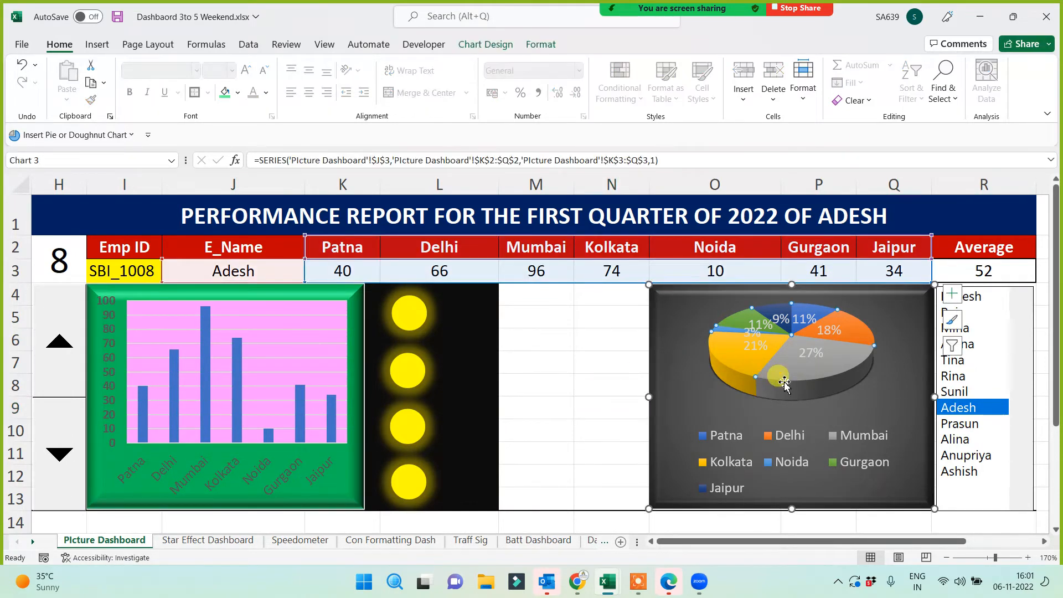
left_click(541, 46)
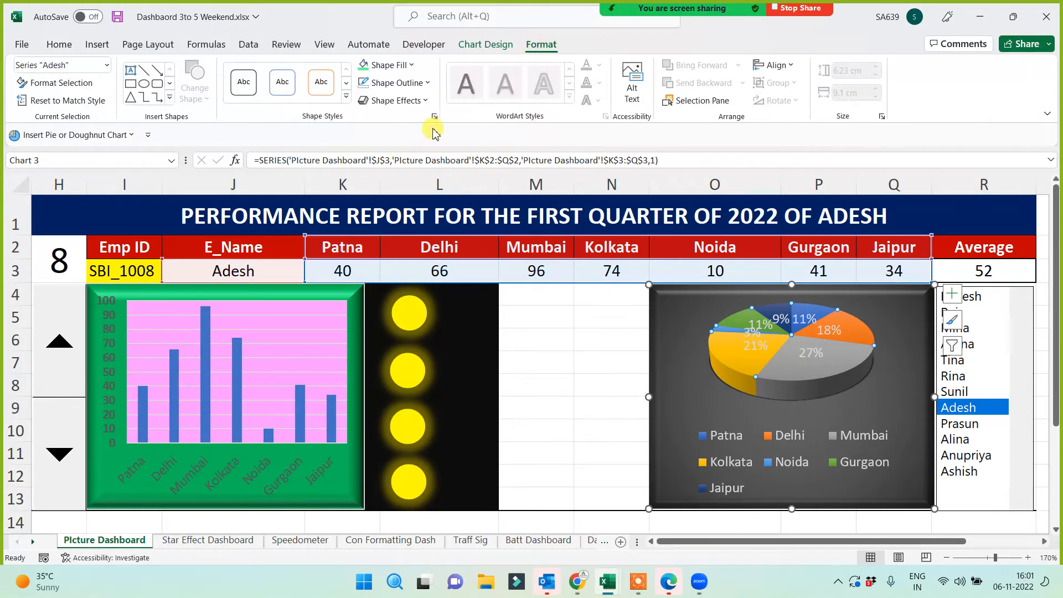
left_click(426, 102)
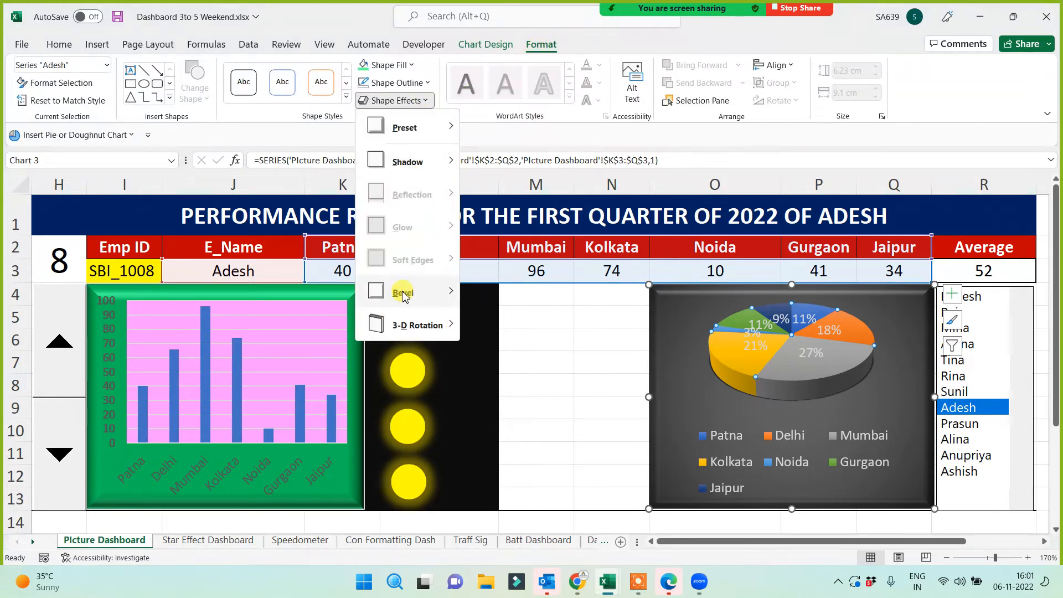
mouse_move(404, 293)
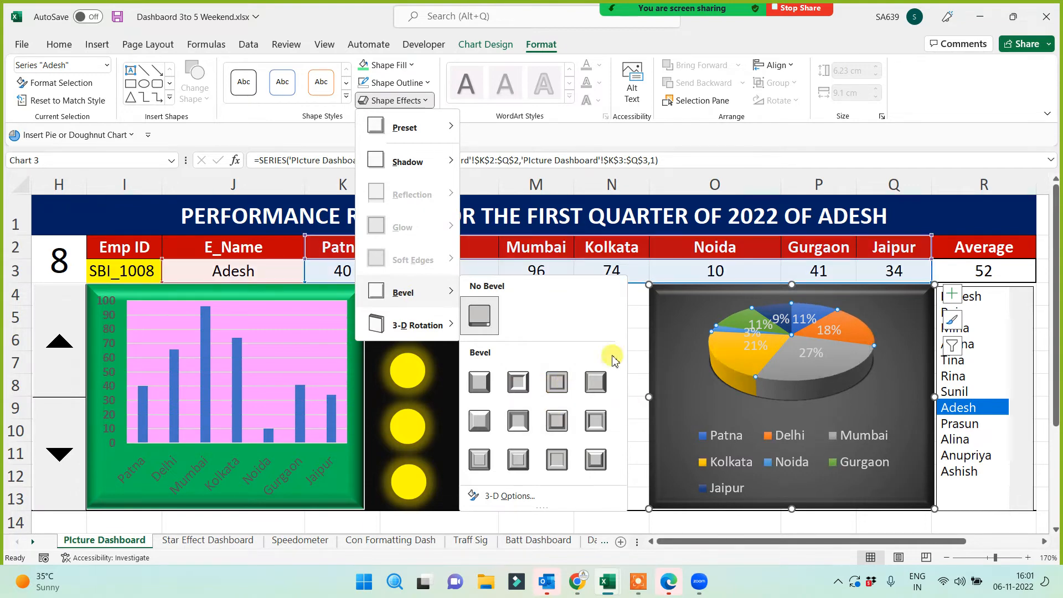
left_click(582, 386)
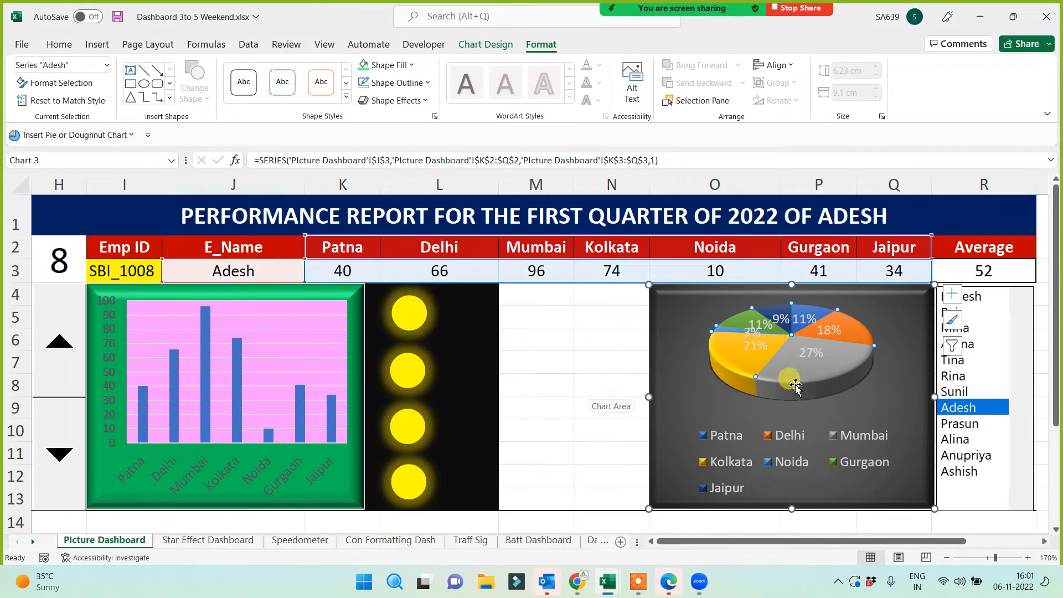
left_click(590, 369)
left_click_drag(537, 294, 605, 503)
left_click(570, 384)
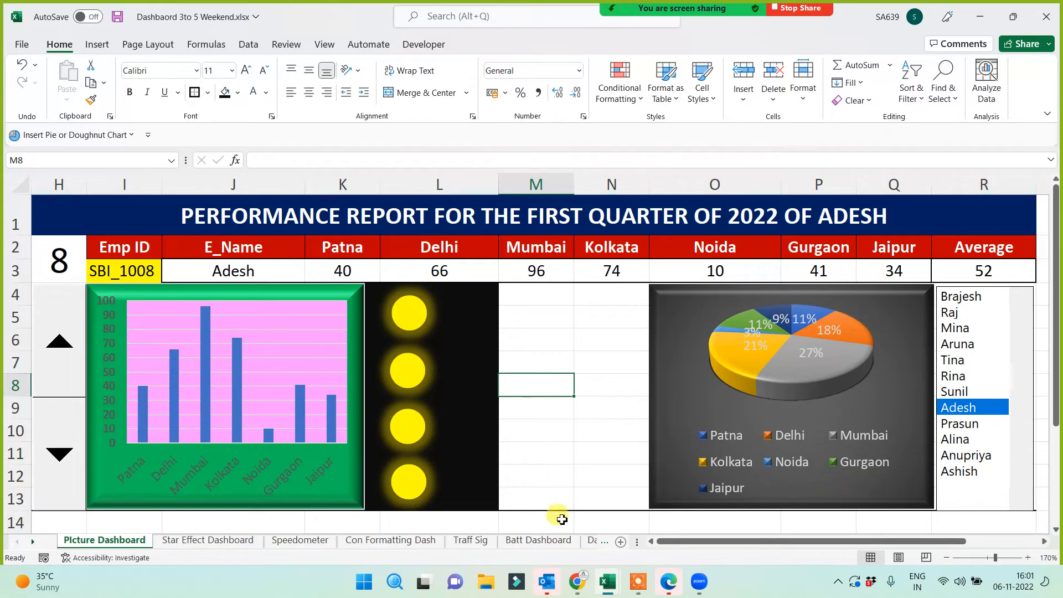
On the Data sheet, increase the height of all rows to more than four times their size.
left_click(591, 541)
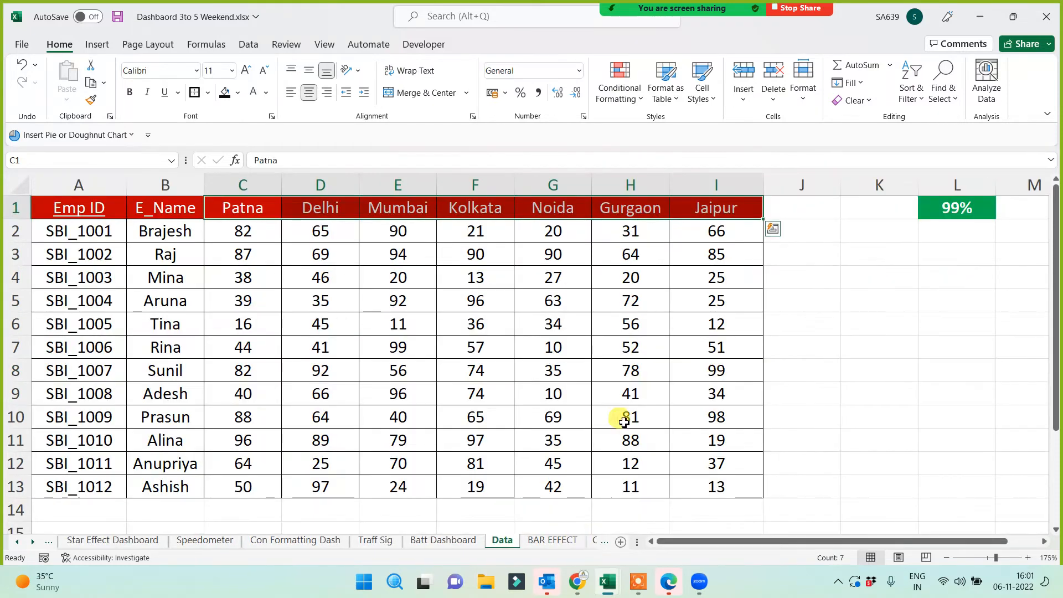
left_click_drag(793, 231, 800, 487)
left_click(830, 356)
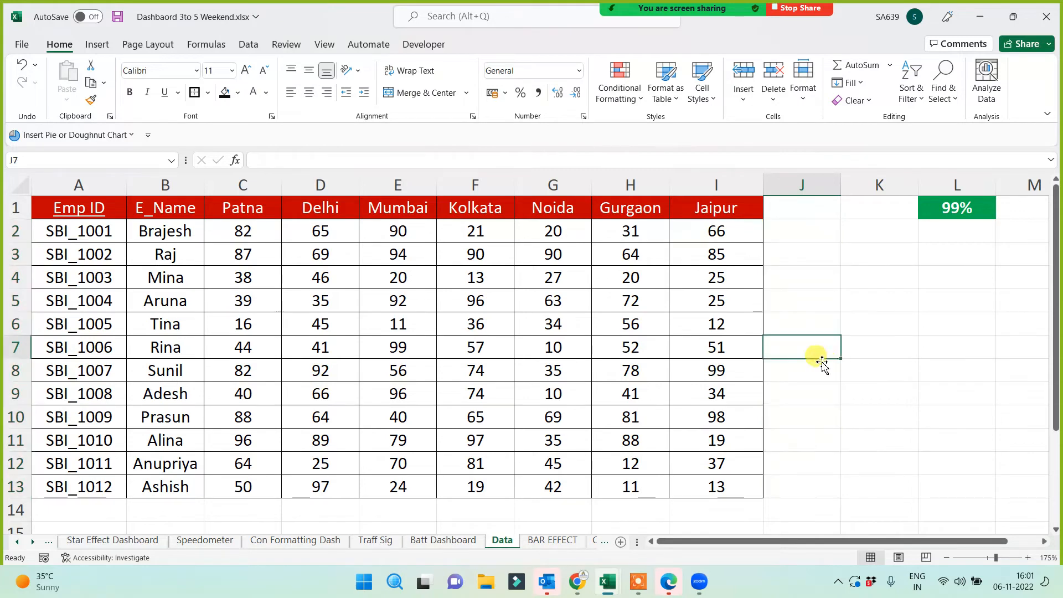
left_click_drag(83, 184, 707, 205)
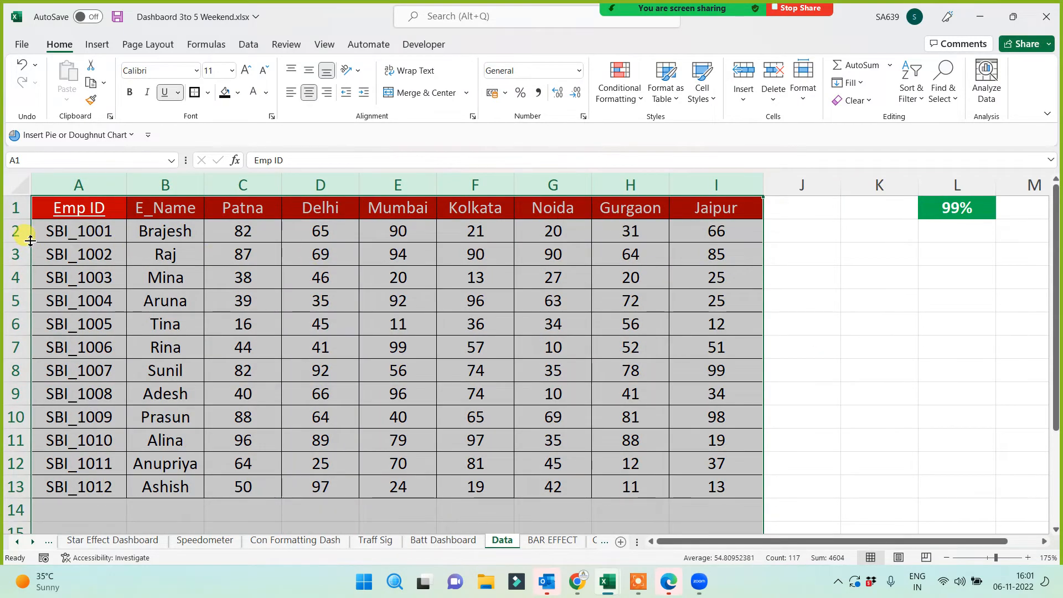
left_click(19, 185)
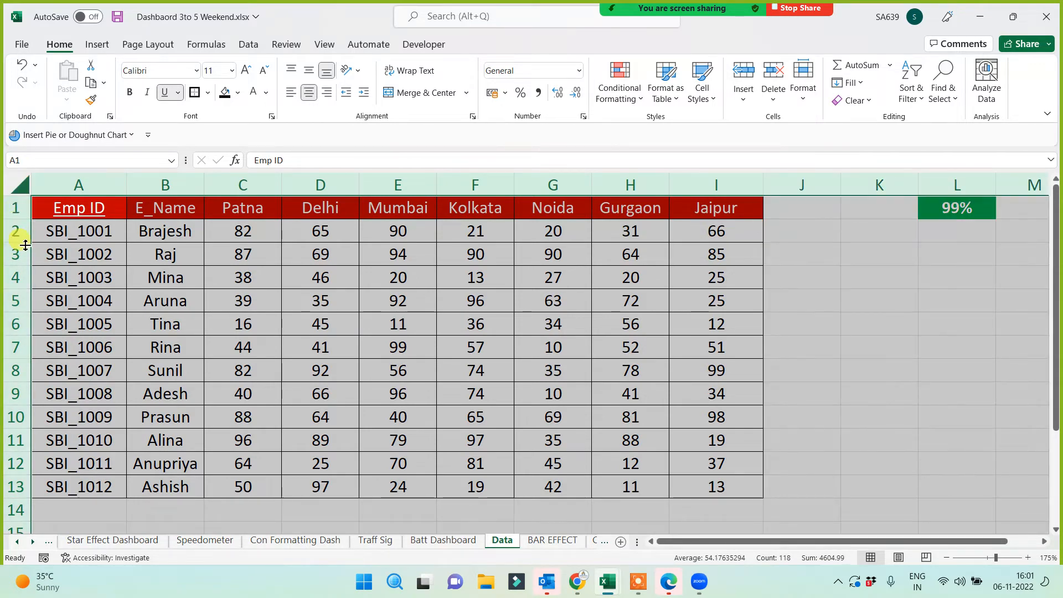
left_click_drag(26, 242, 26, 321)
left_click(367, 347)
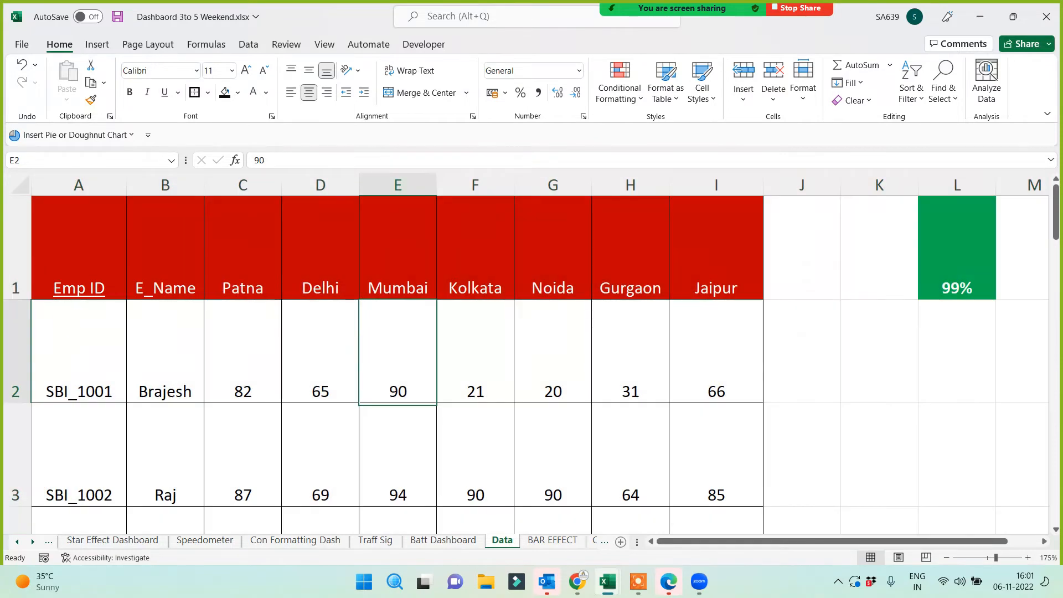
Reduce the header row to about a third of the other rows' height and give all columns an equal width slightly narrower than column A.
left_click_drag(14, 300, 13, 230)
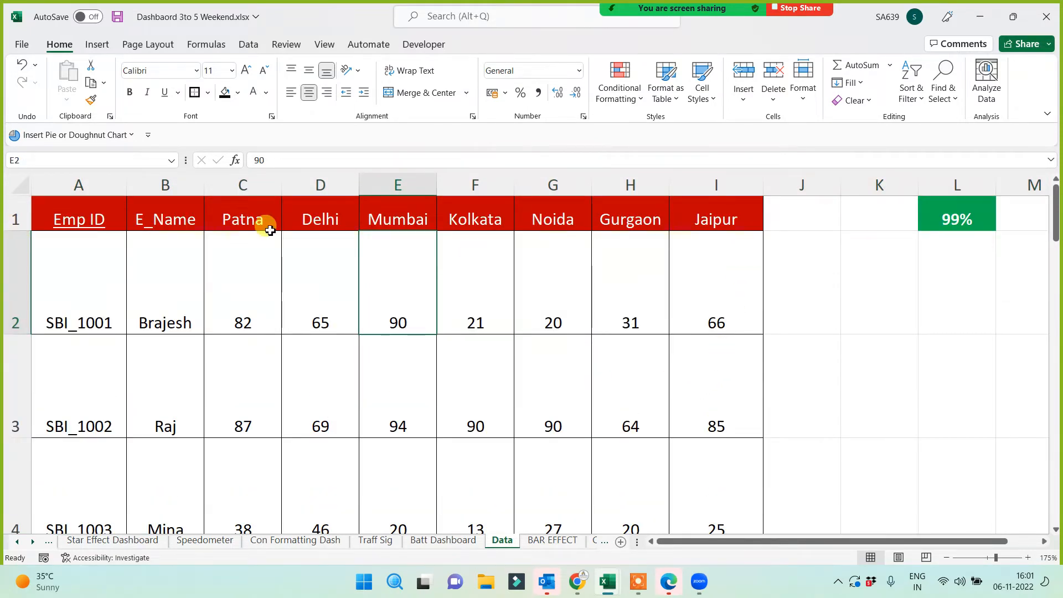
left_click(14, 181)
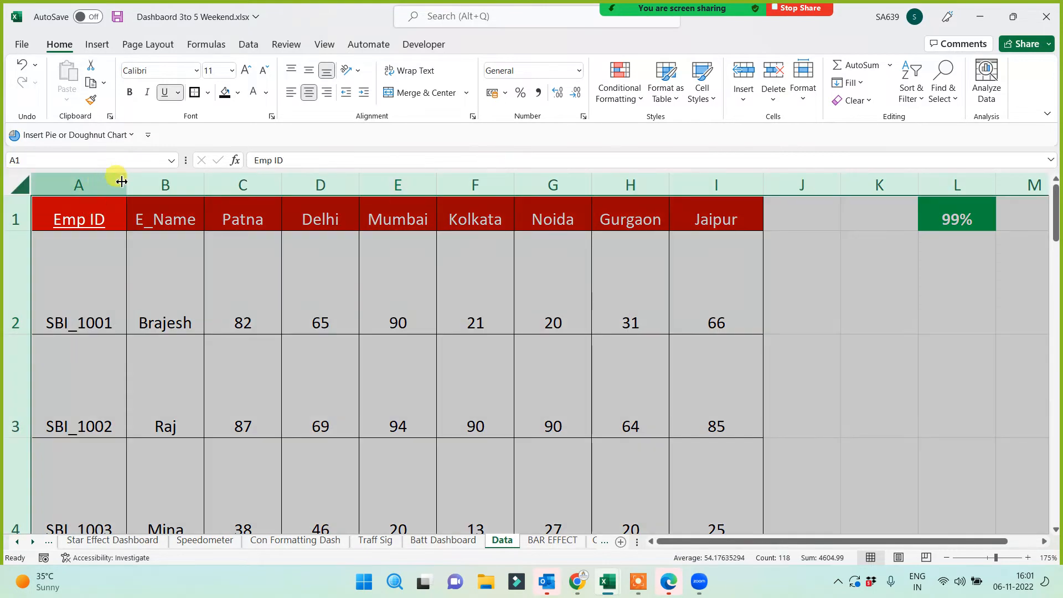
left_click_drag(126, 184, 119, 184)
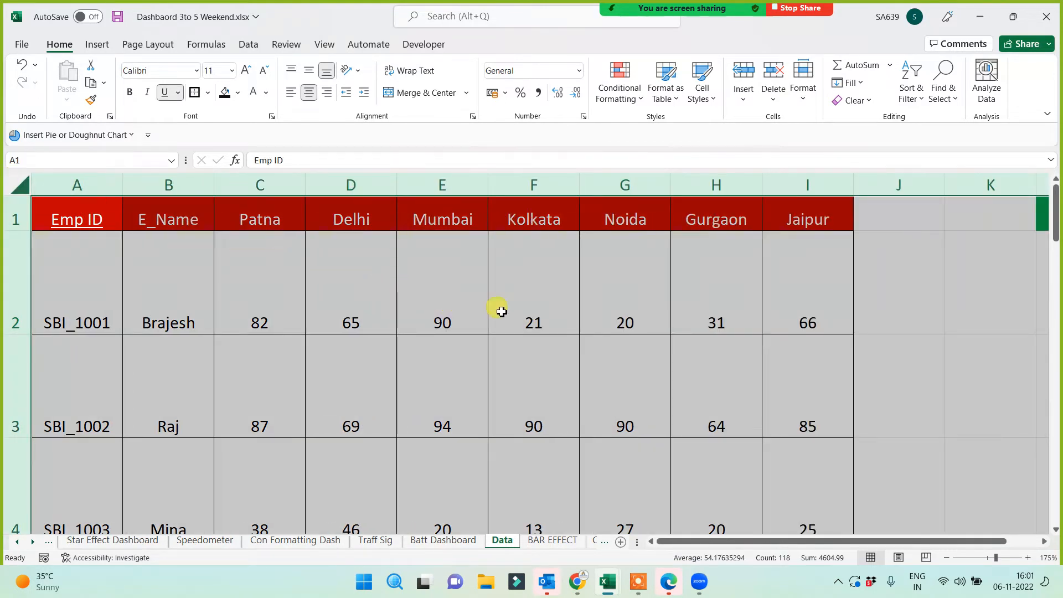
Add a "Picture" header in cell J1, beside the Jaipur column.
left_click(888, 219)
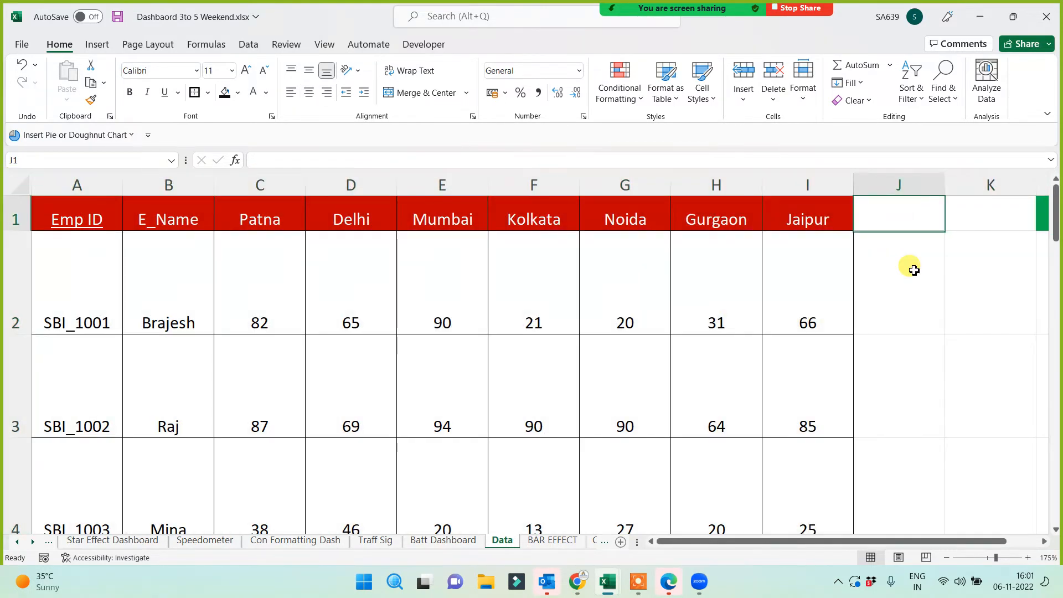
type("Pict")
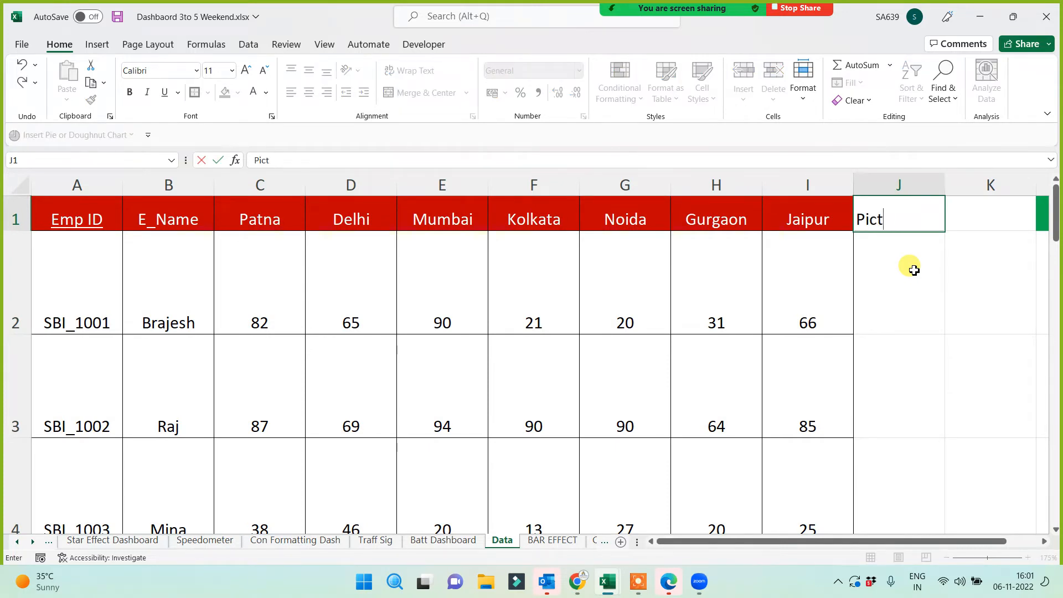
type("ure")
key("Return")
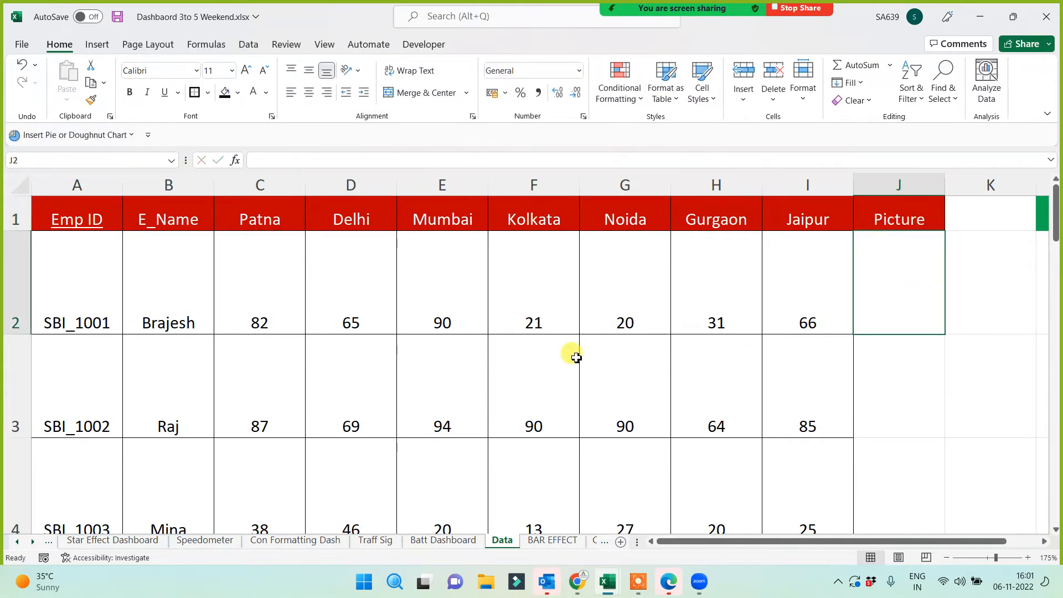
Start inserting a picture from this device at cell J2 and look through the Desktop folder for a suitable photo.
left_click(158, 286)
left_click(923, 287)
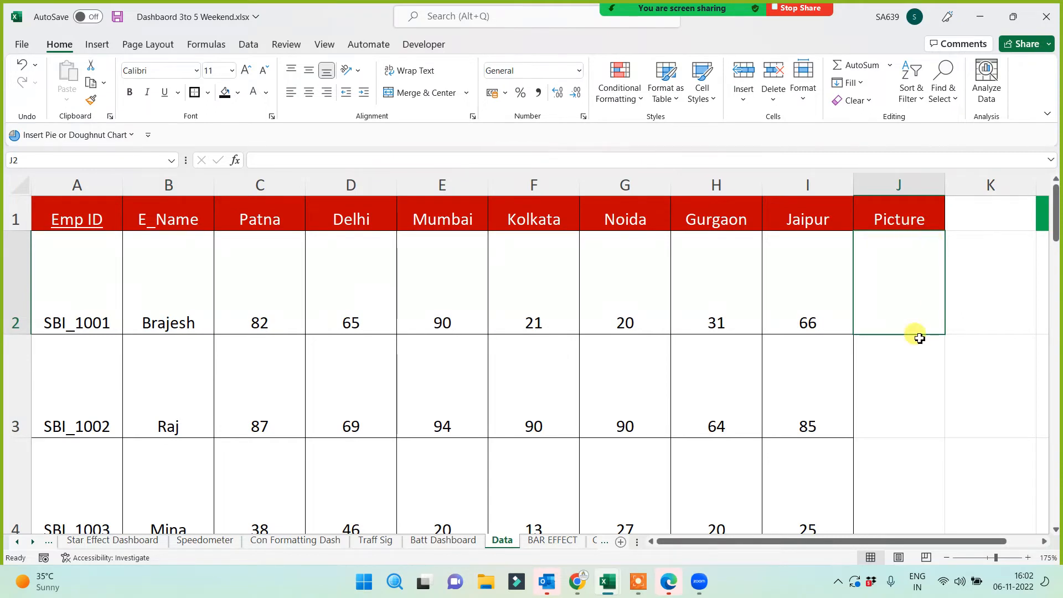
left_click(97, 45)
left_click(164, 95)
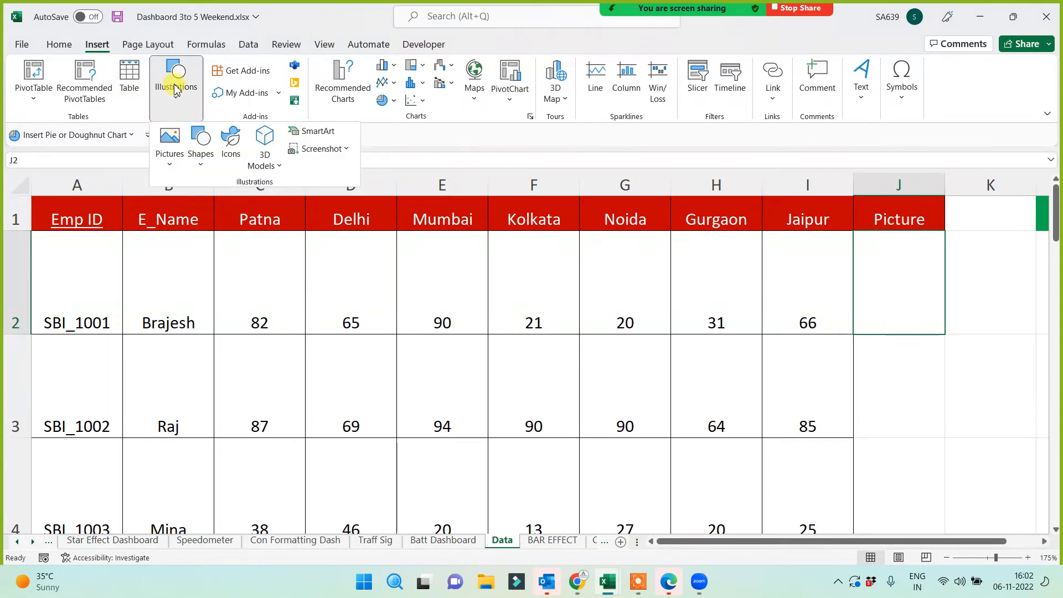
left_click(169, 144)
left_click(188, 207)
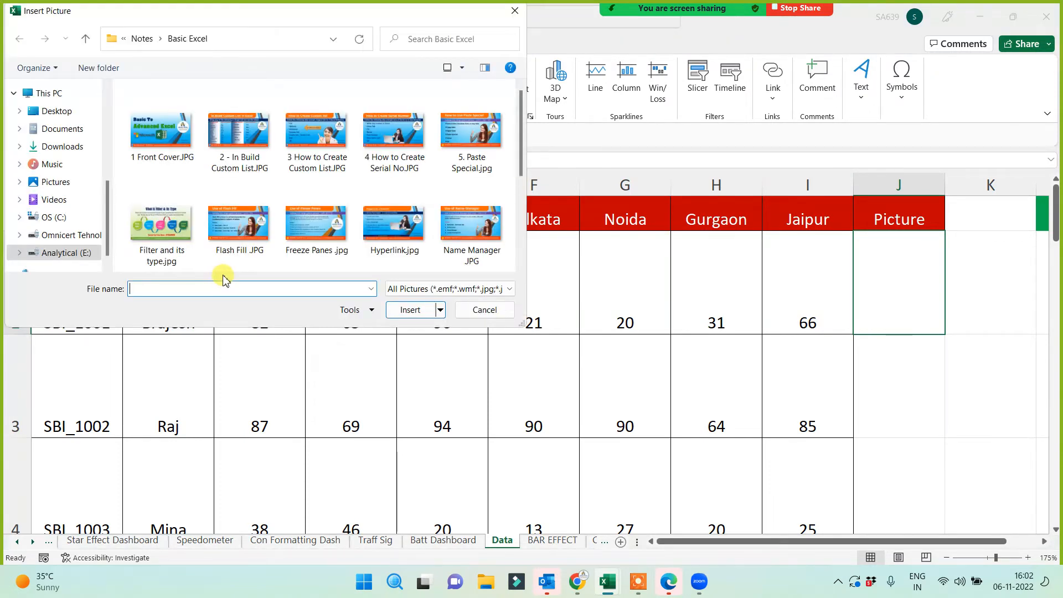
left_click(54, 111)
scroll(282, 191, "down", 8)
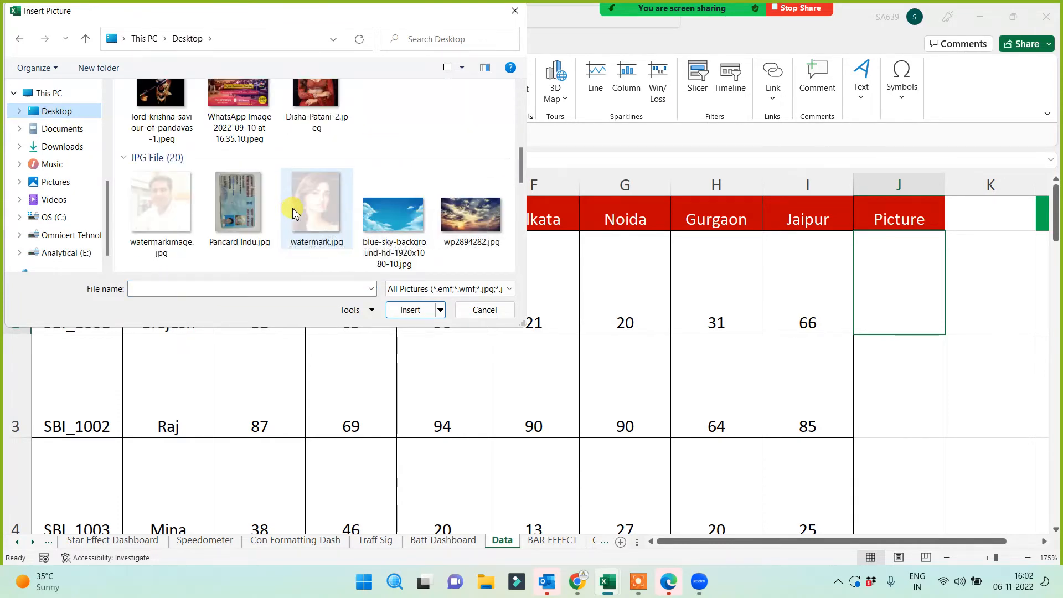
scroll(291, 210, "down", 6)
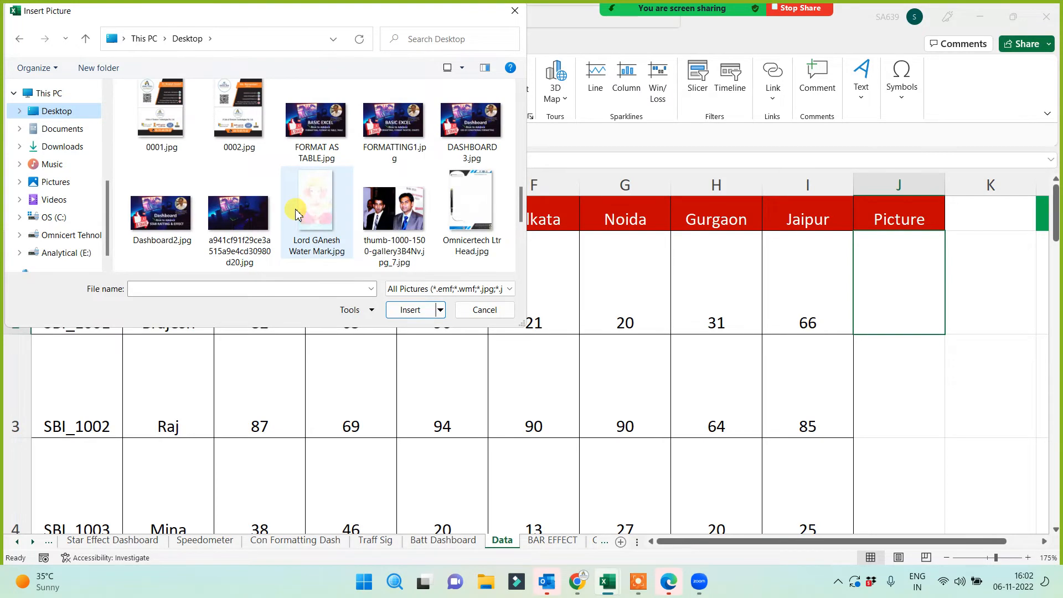
scroll(295, 213, "down", 3)
scroll(270, 213, "down", 2)
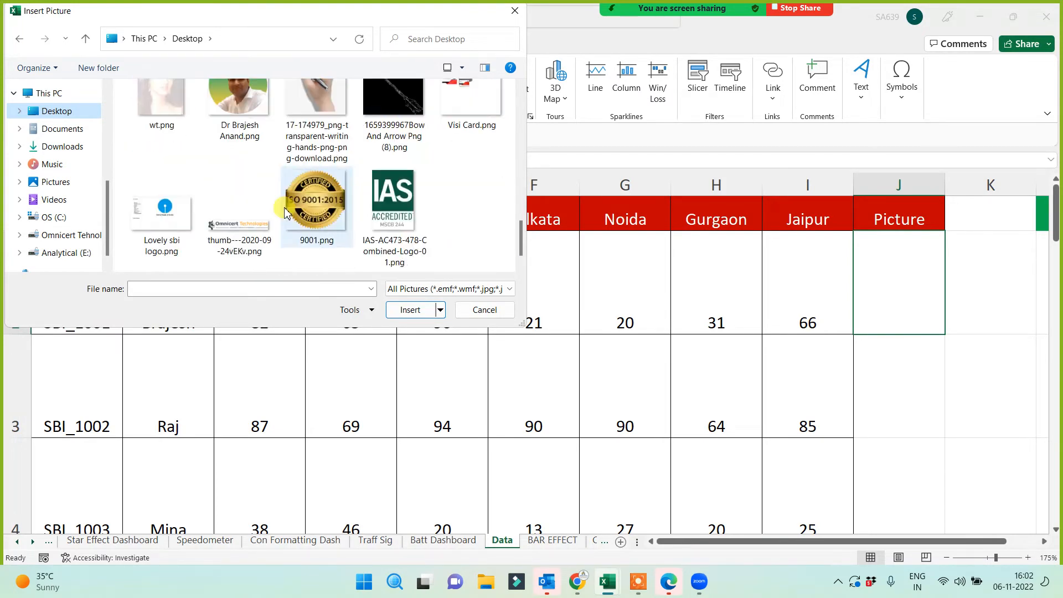
scroll(284, 213, "down", 3)
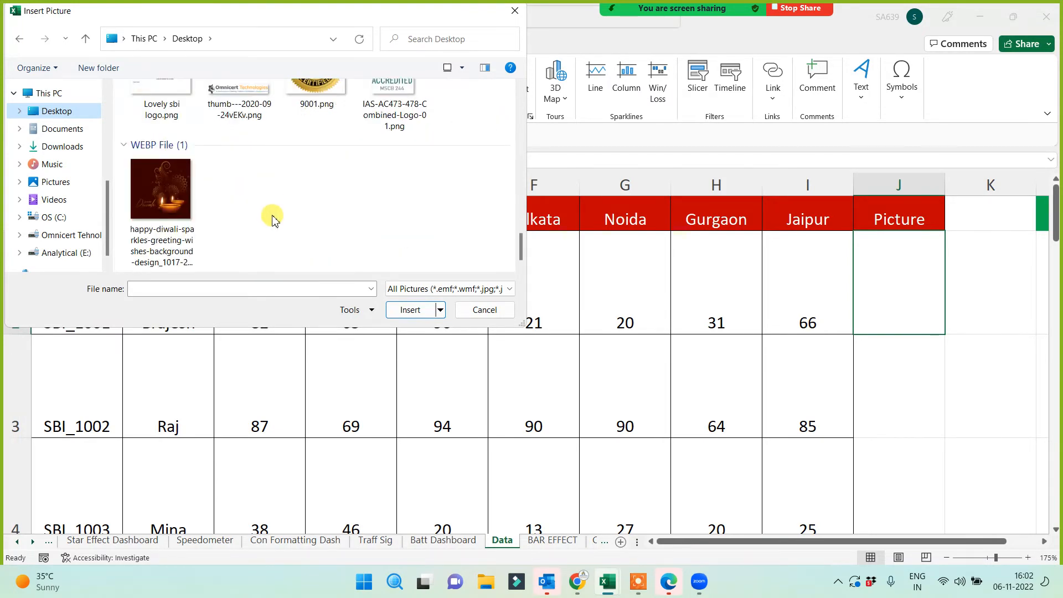
Insert the photo "WhatsApp Image 2022-09-09 at 21.25.39.jpeg" from the Downloads folder.
left_click(55, 146)
scroll(290, 202, "down", 2)
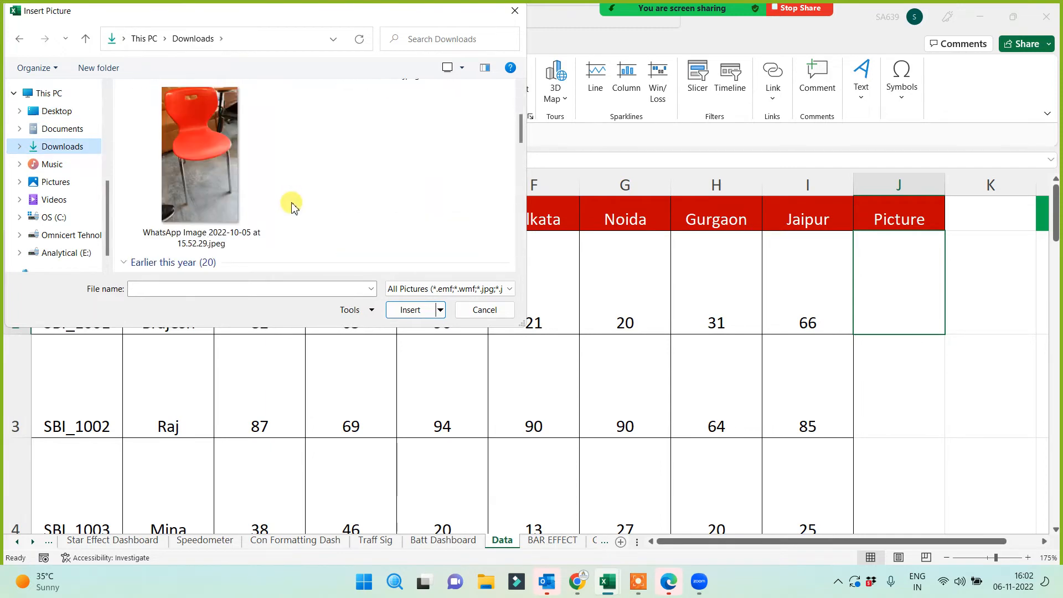
scroll(292, 206, "down", 10)
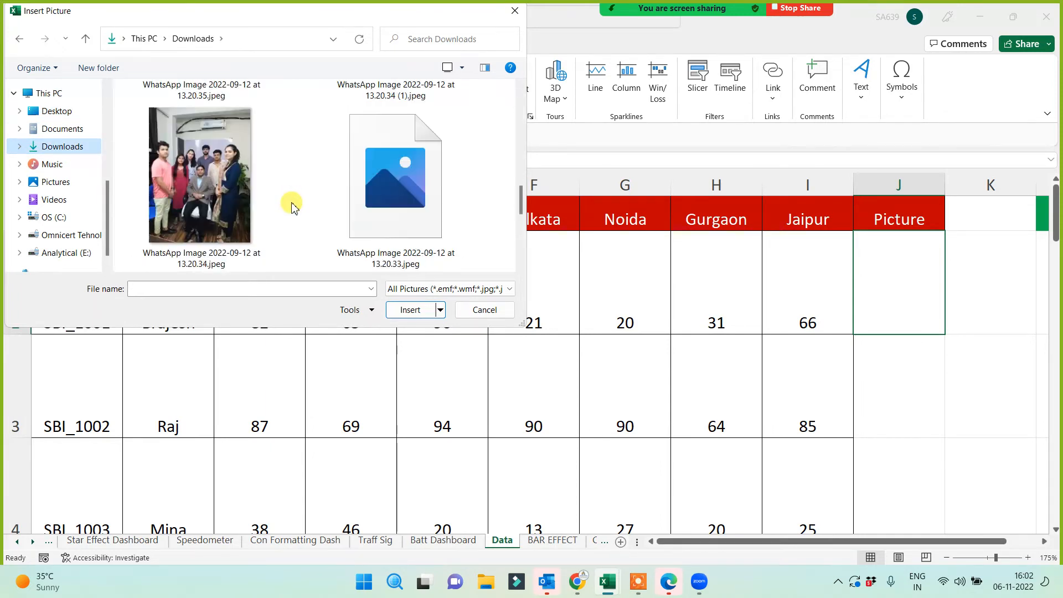
scroll(292, 206, "down", 6)
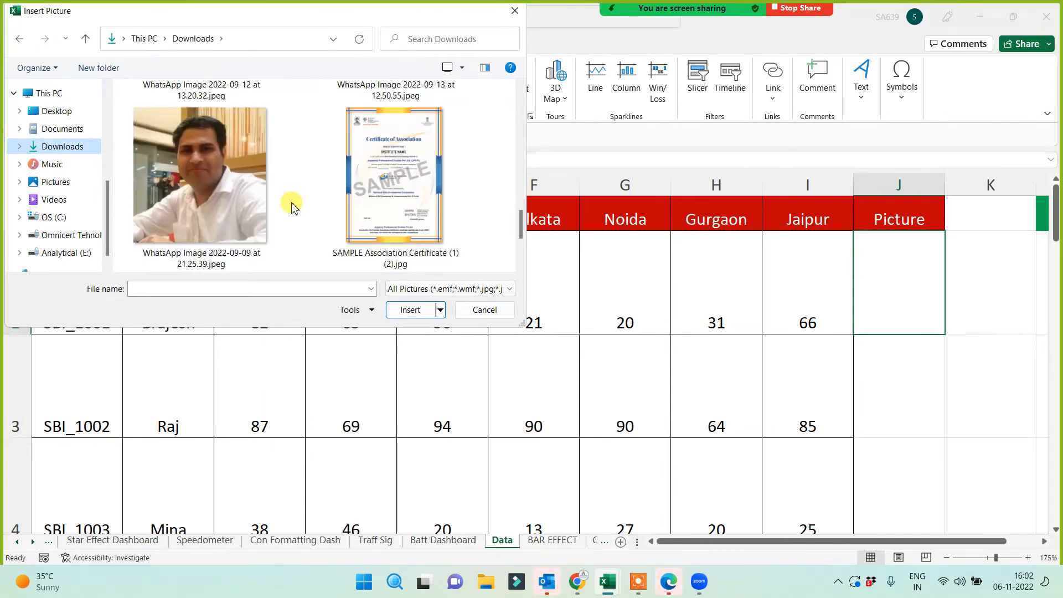
left_click(208, 196)
left_click(410, 310)
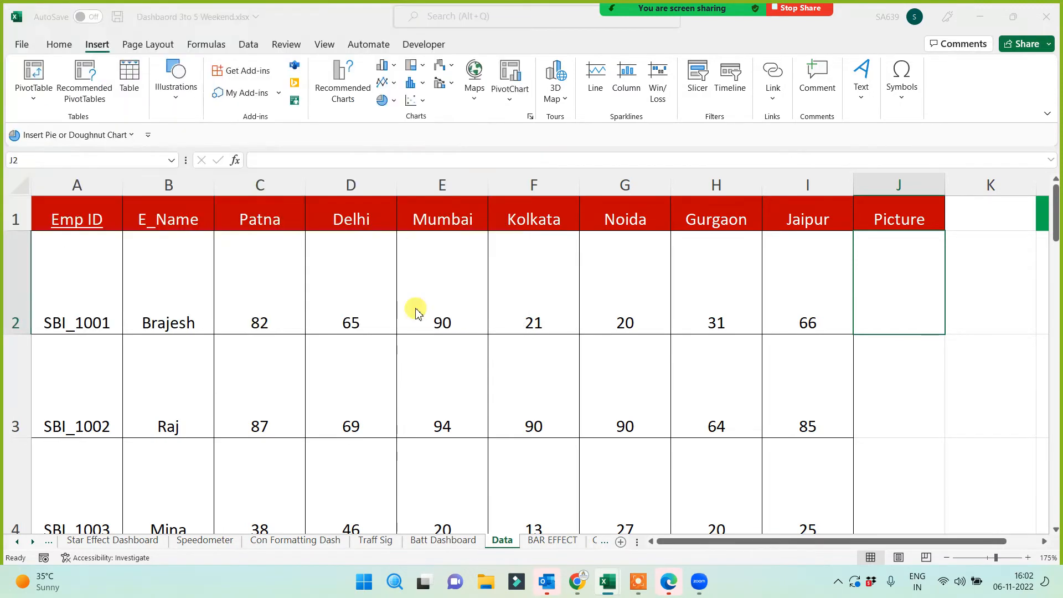
Set the inserted photo's height to 3 cm and move it over the Gurgaon and Jaipur columns.
left_click(962, 71)
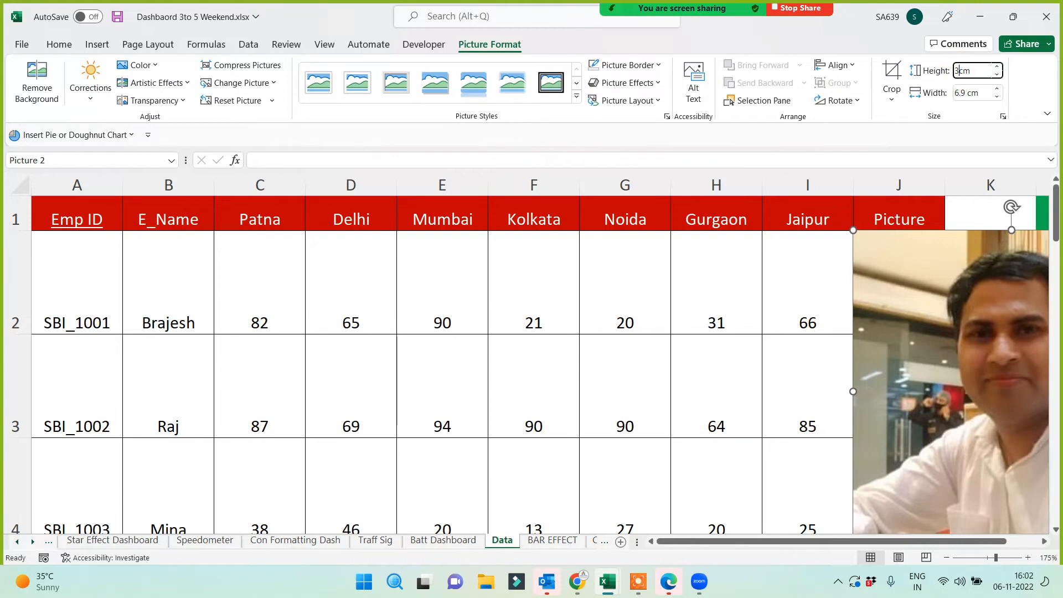
type("3cm")
key("Return")
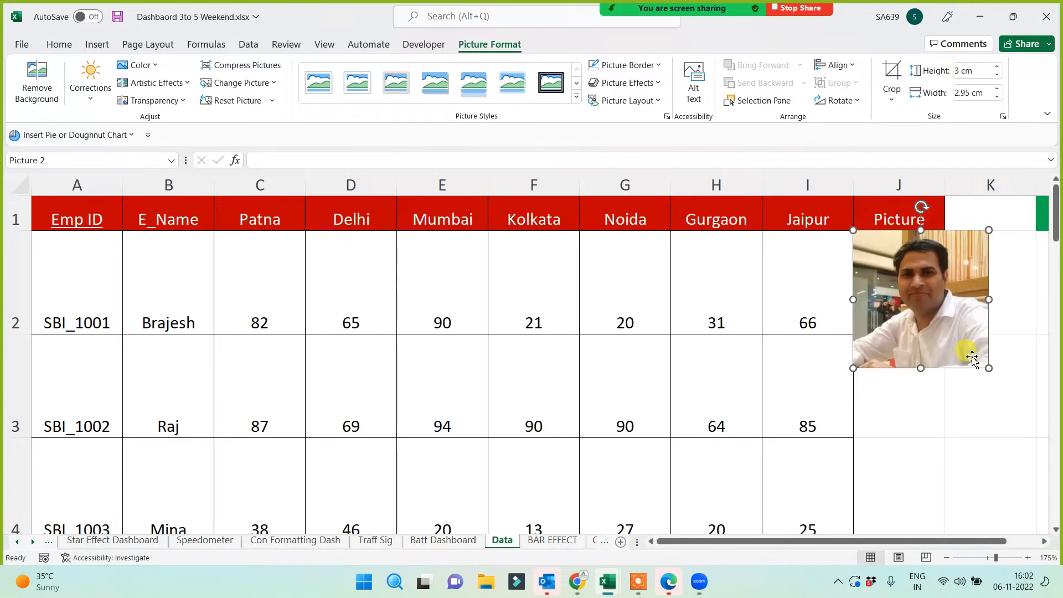
left_click_drag(932, 338, 832, 347)
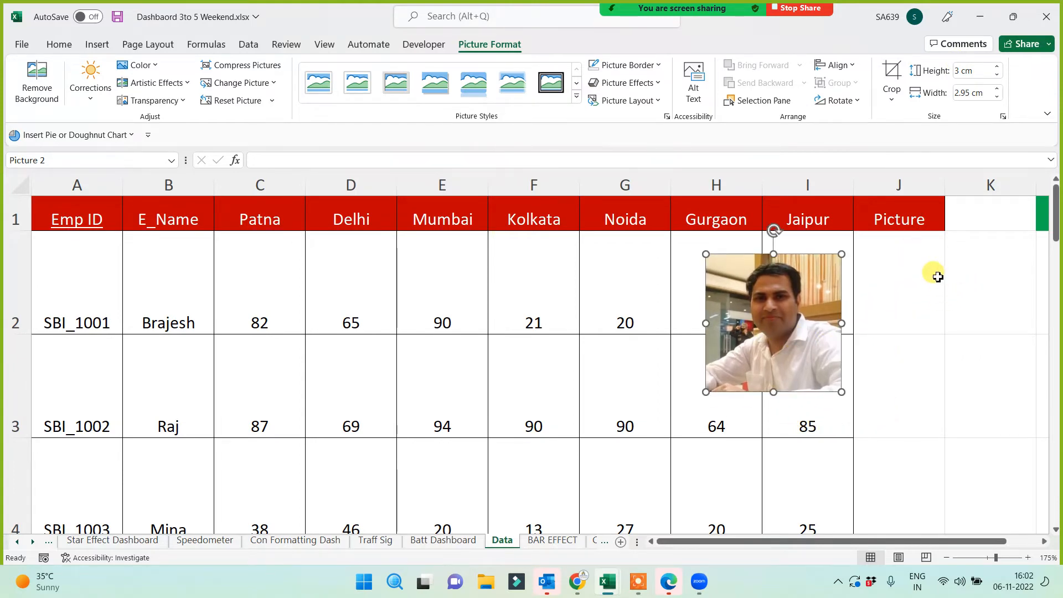
Narrow all columns of the Data sheet slightly to one equal width.
left_click(19, 184)
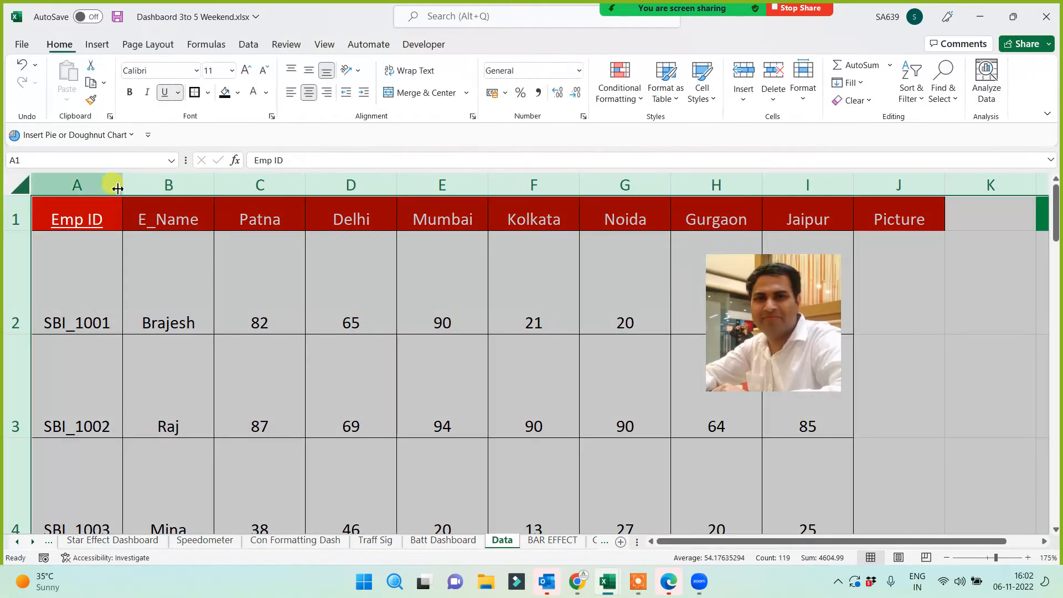
left_click_drag(118, 187, 115, 185)
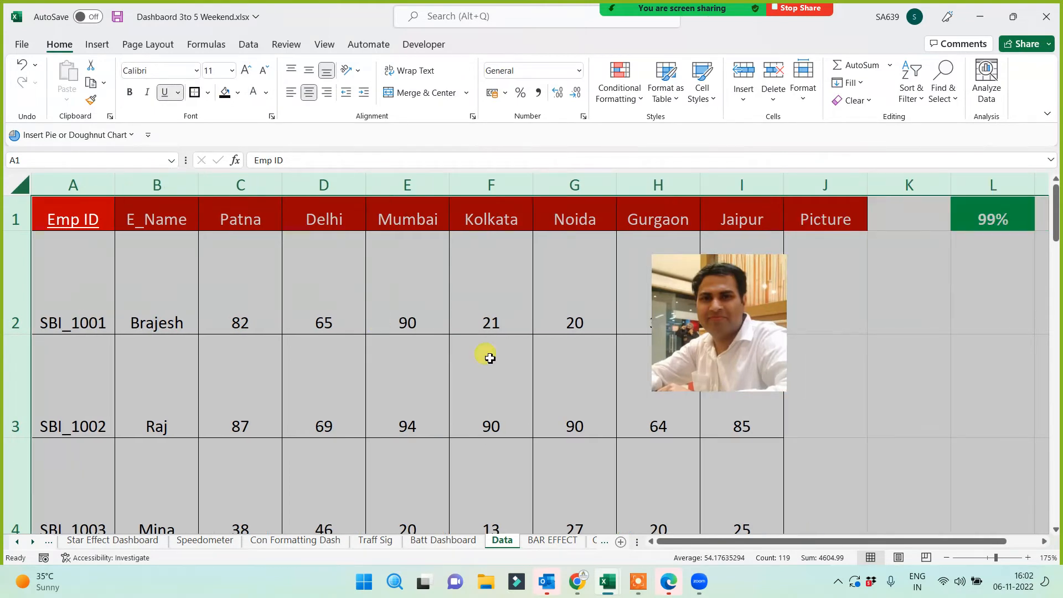
left_click(831, 292)
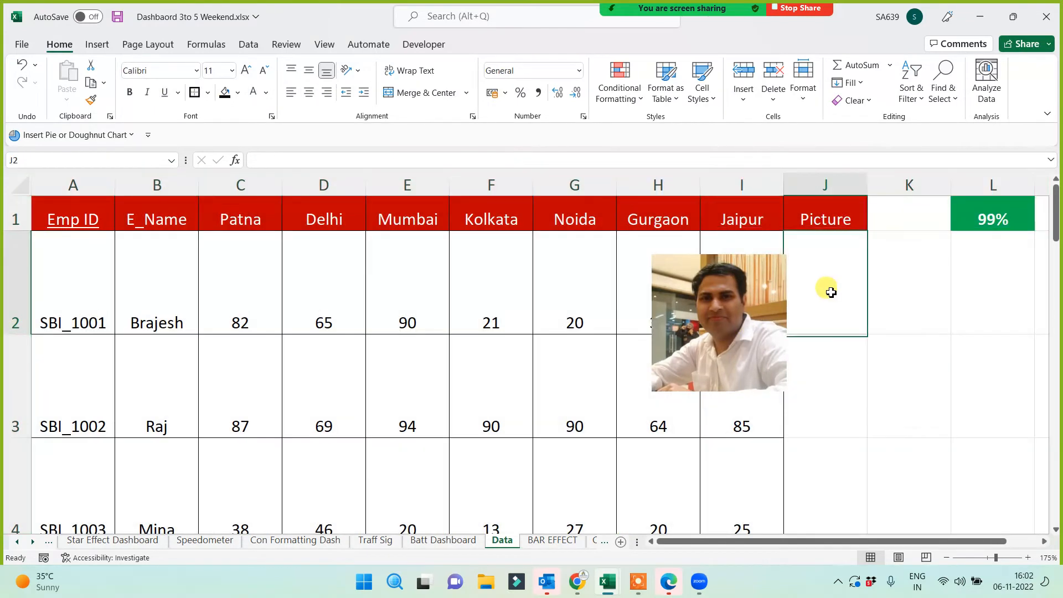
Crop the photo on both sides and at the bottom to about 1.81 cm wide and 2.26 cm high around the face.
left_click(742, 325)
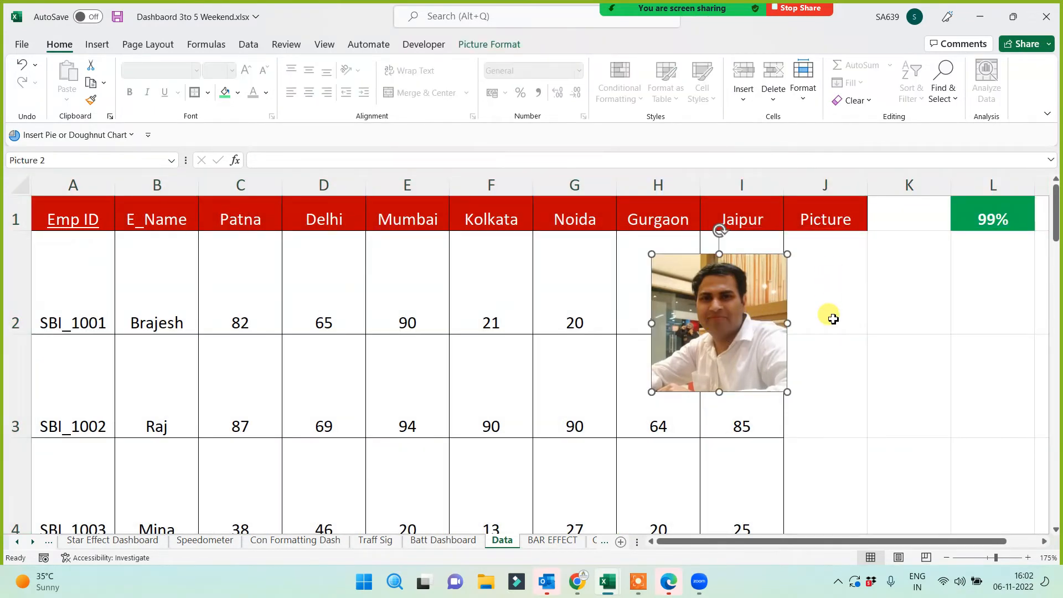
left_click(509, 48)
left_click(891, 78)
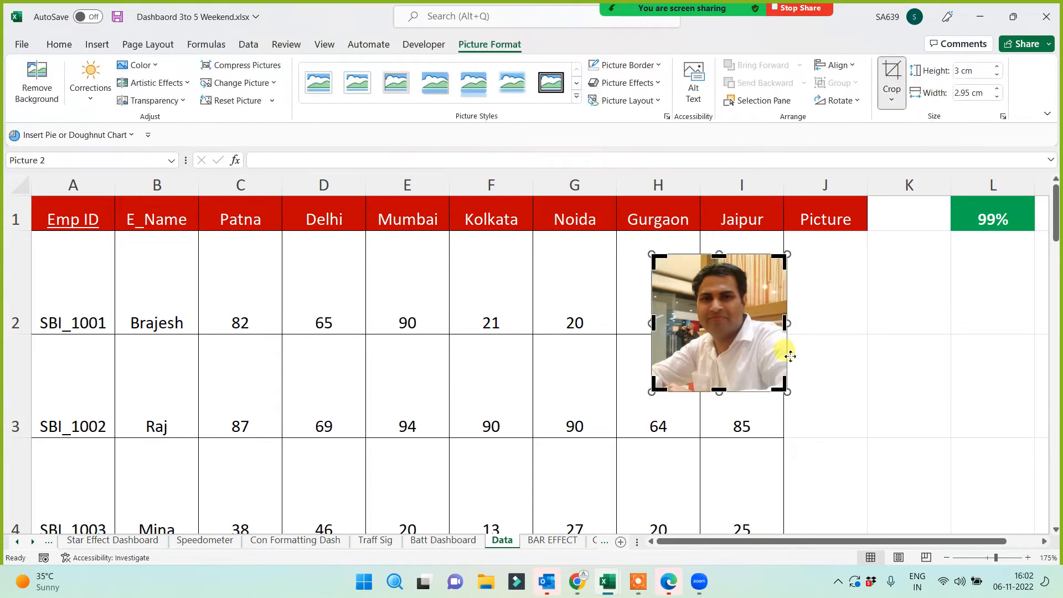
left_click_drag(784, 324, 770, 332)
left_click_drag(653, 323, 674, 324)
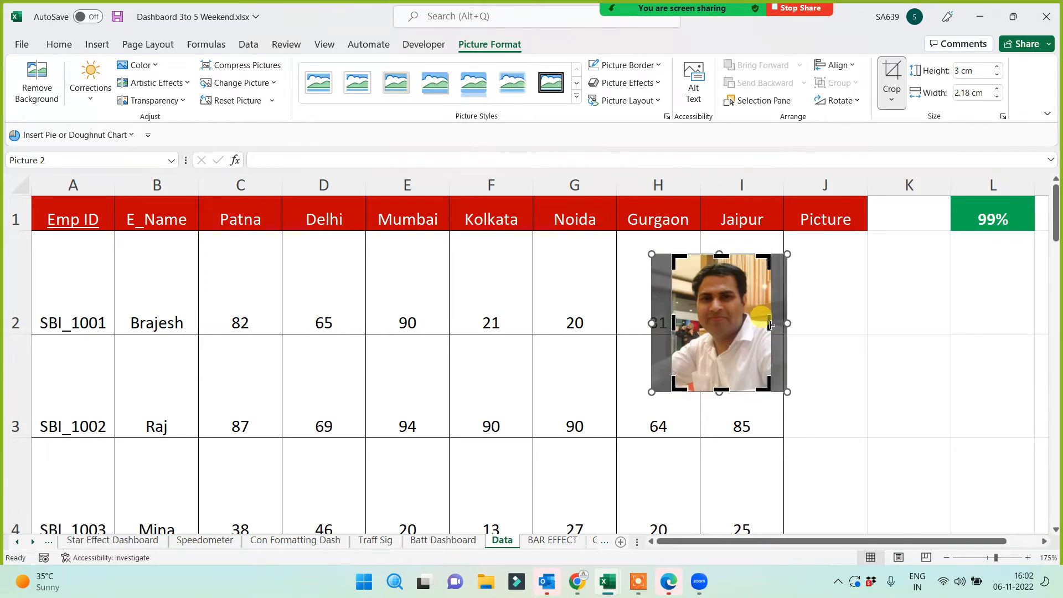
left_click_drag(770, 324, 763, 325)
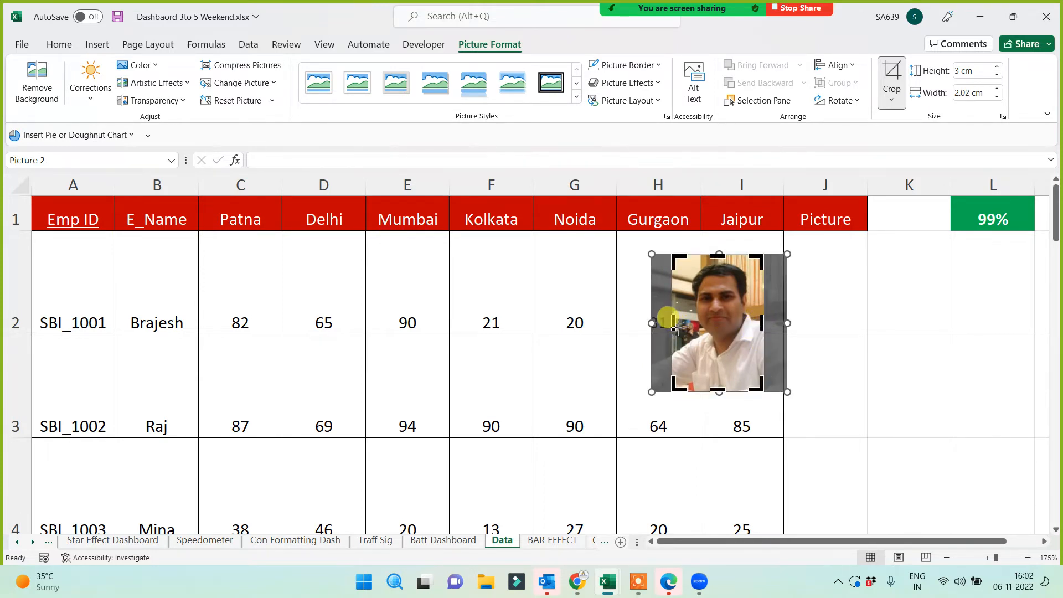
left_click_drag(674, 327, 683, 327)
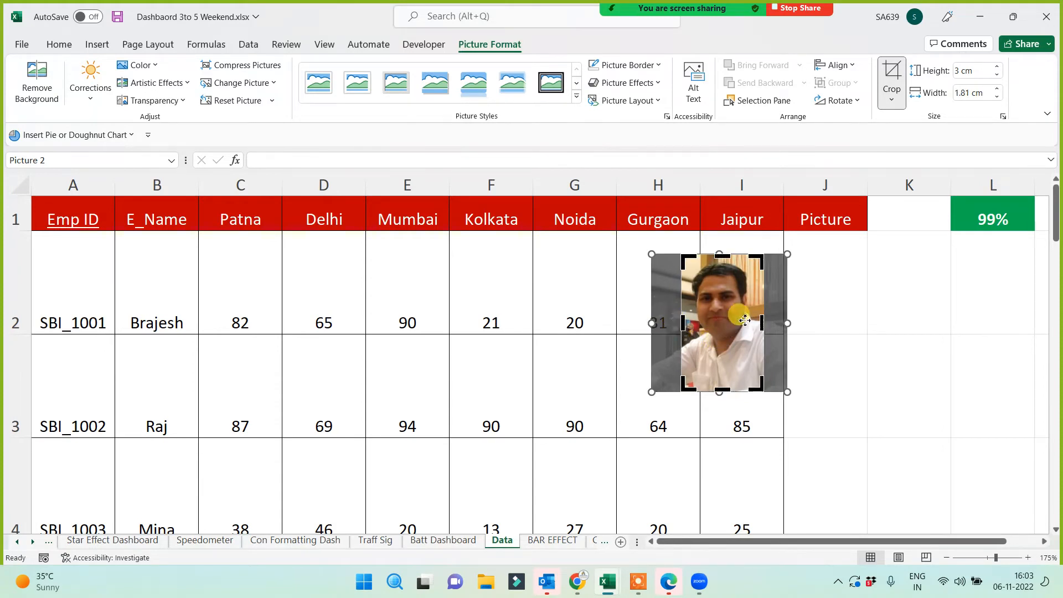
left_click_drag(749, 339, 755, 335)
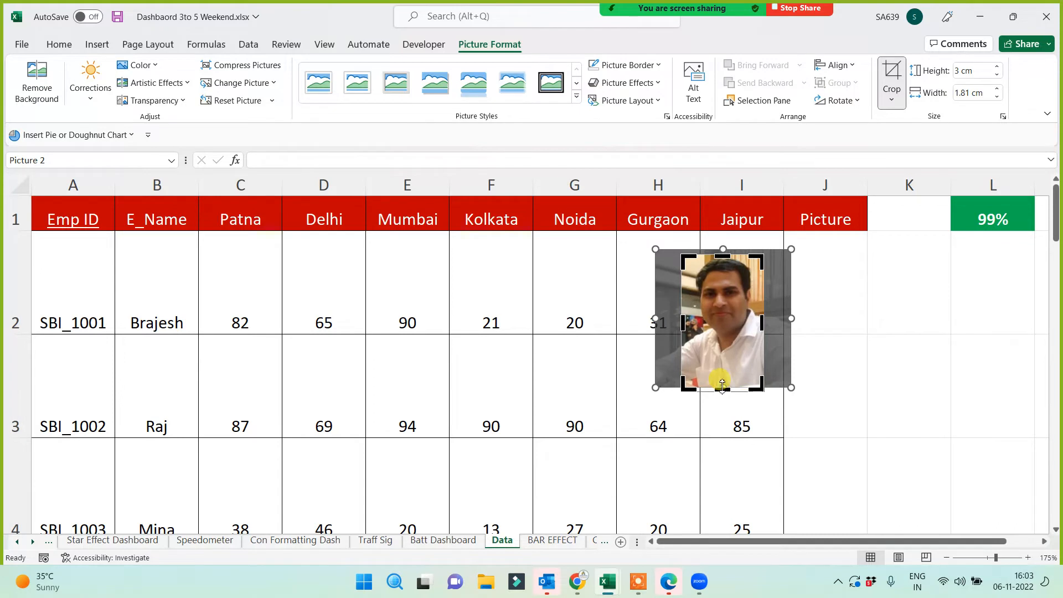
left_click_drag(723, 378, 723, 357)
left_click(891, 77)
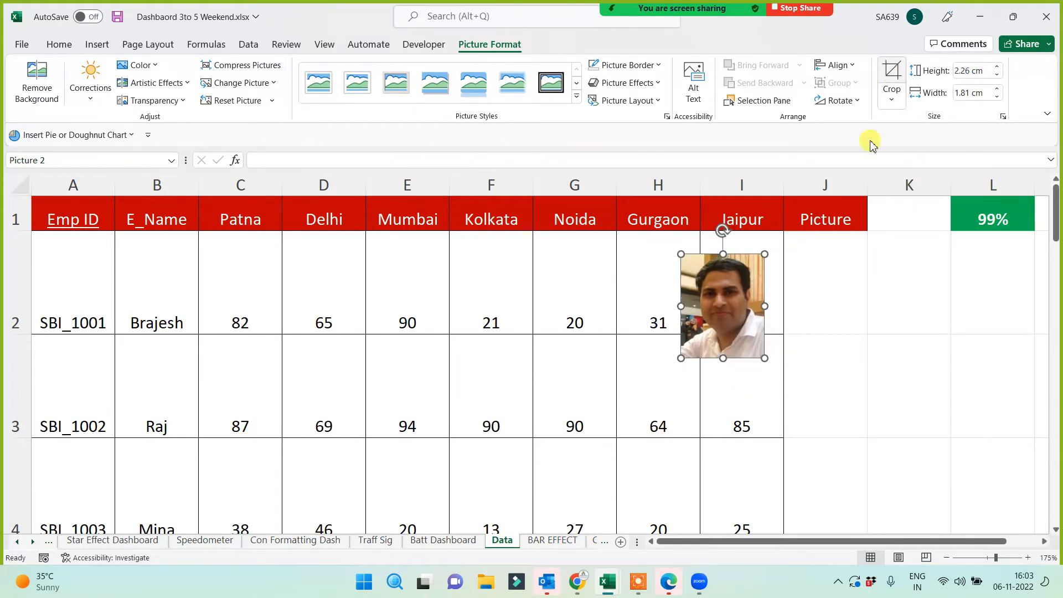
Move the cropped photo into cell J2 of the Picture column and resize it to fit inside the cell.
left_click_drag(719, 311, 821, 290)
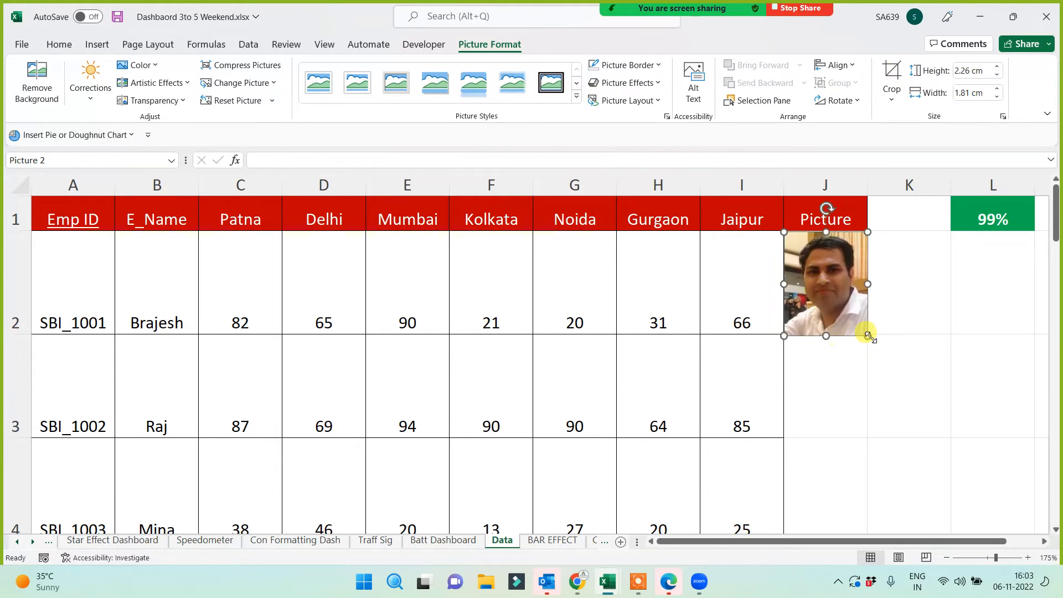
left_click_drag(869, 335, 865, 332)
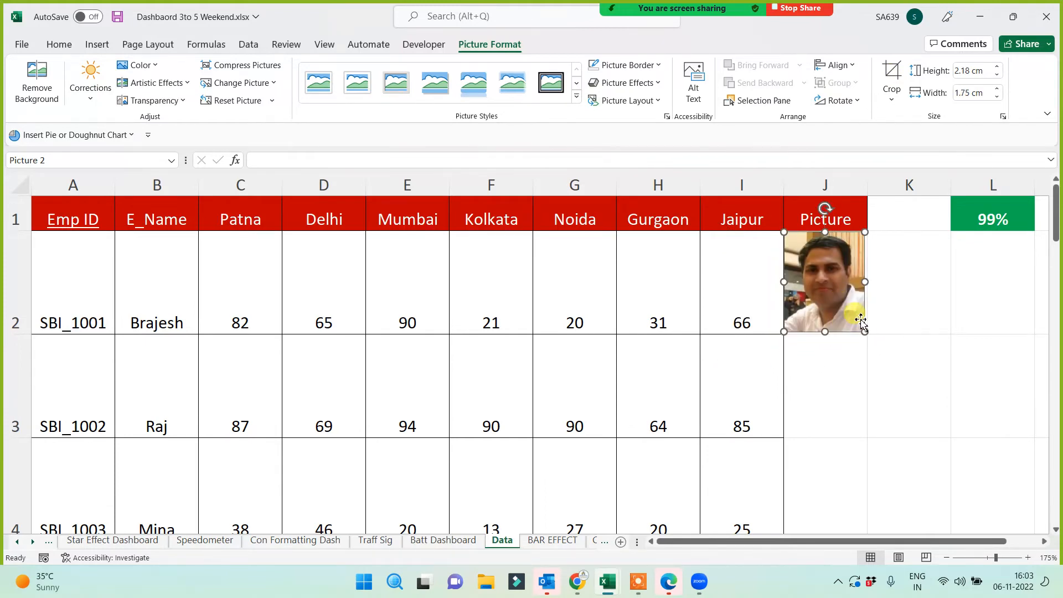
left_click_drag(866, 282, 868, 281)
Insert the picture "thumb-1000-1500-gallery3B4Nv.jpg_7.jpg" from the Desktop folder at cell J3.
left_click(826, 362)
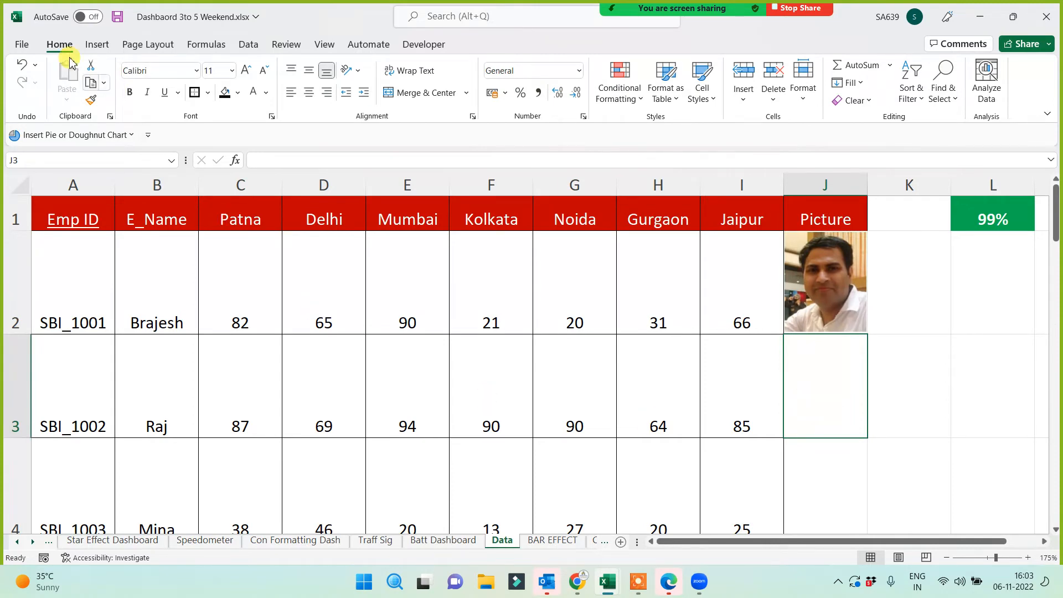
left_click(95, 44)
left_click(175, 83)
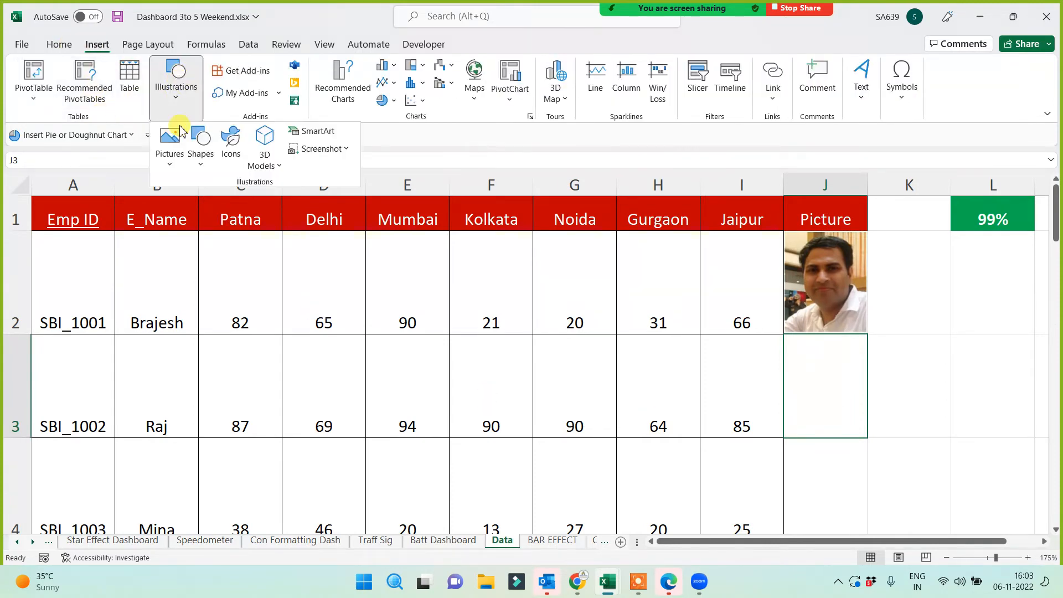
left_click(169, 145)
left_click(185, 207)
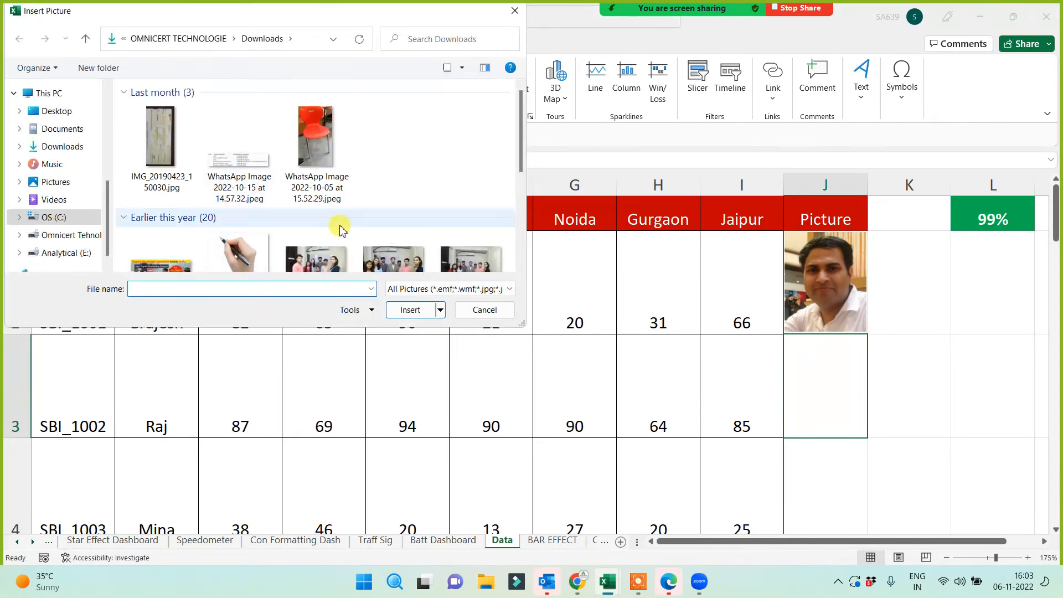
scroll(339, 233, "down", 5)
scroll(271, 244, "down", 1)
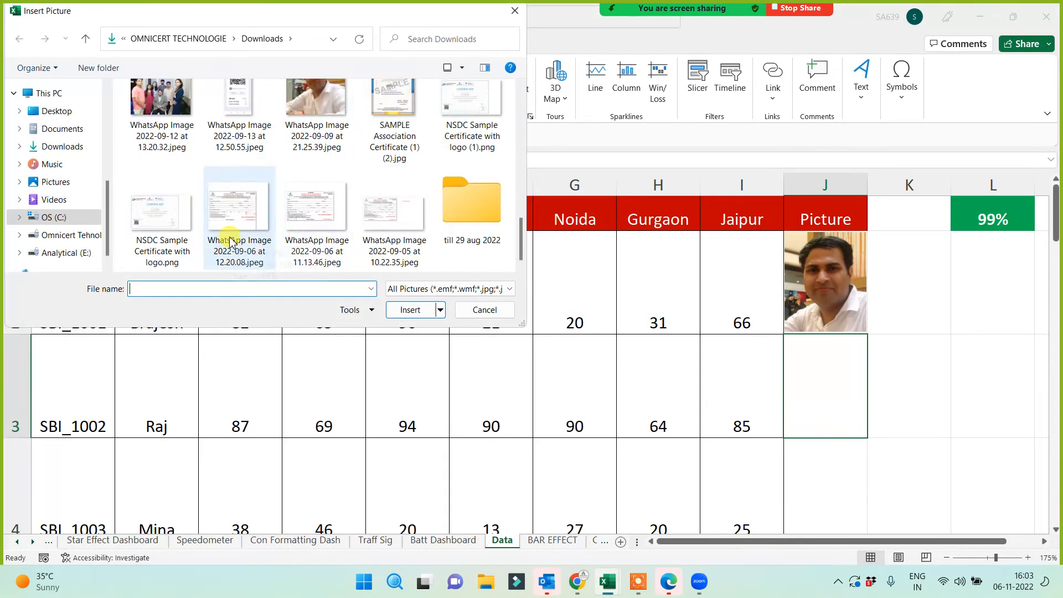
scroll(225, 231, "up", 2)
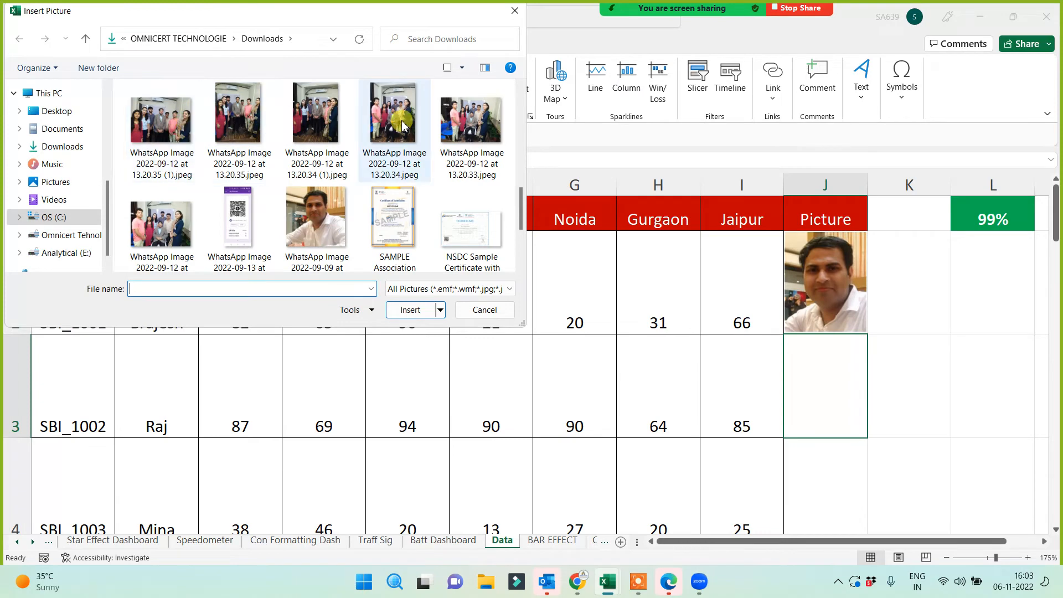
scroll(331, 182, "up", 5)
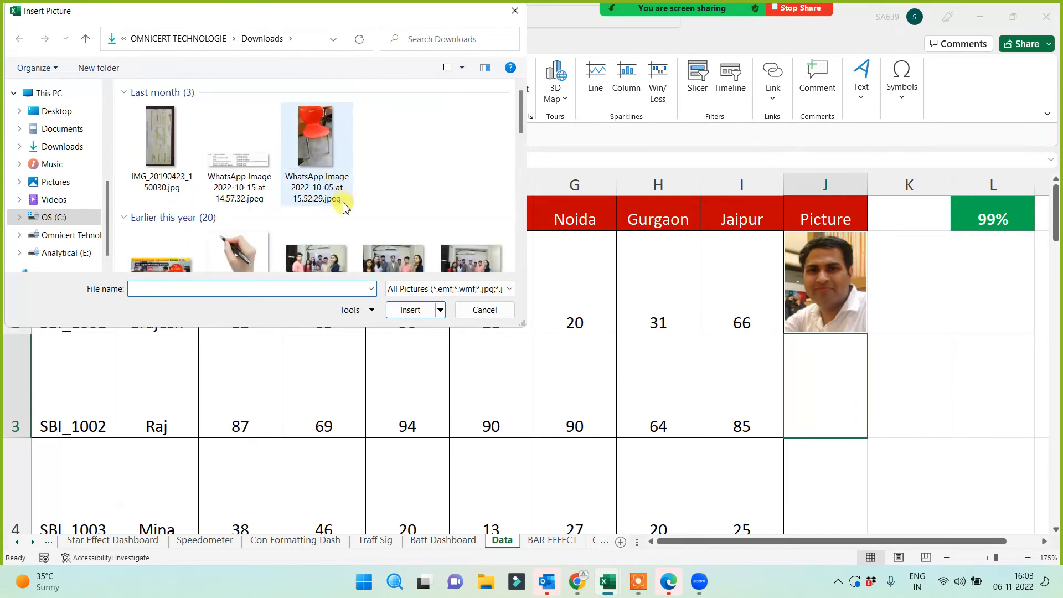
left_click(57, 111)
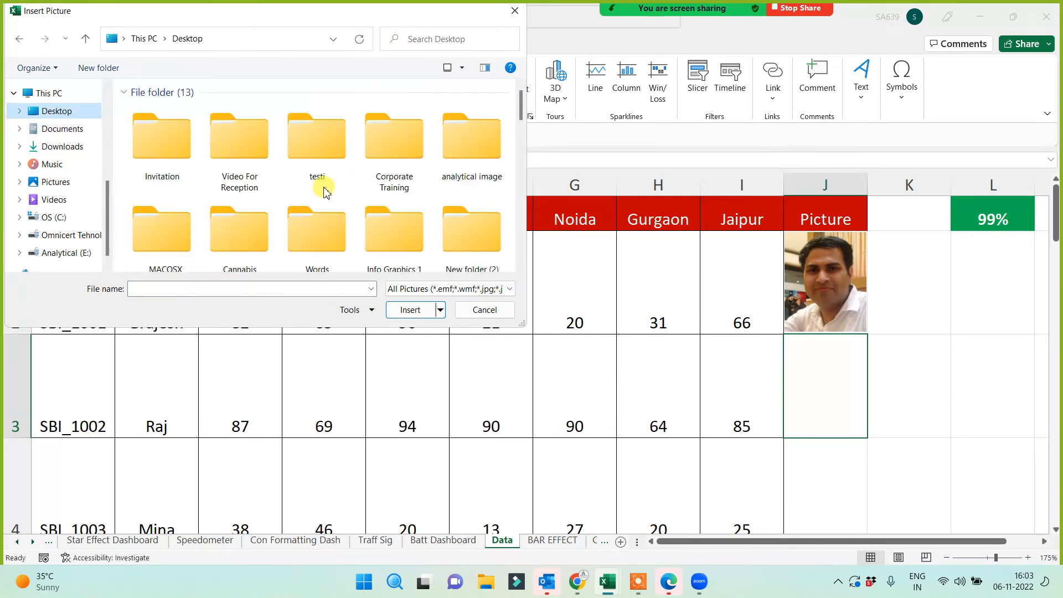
scroll(324, 194, "down", 5)
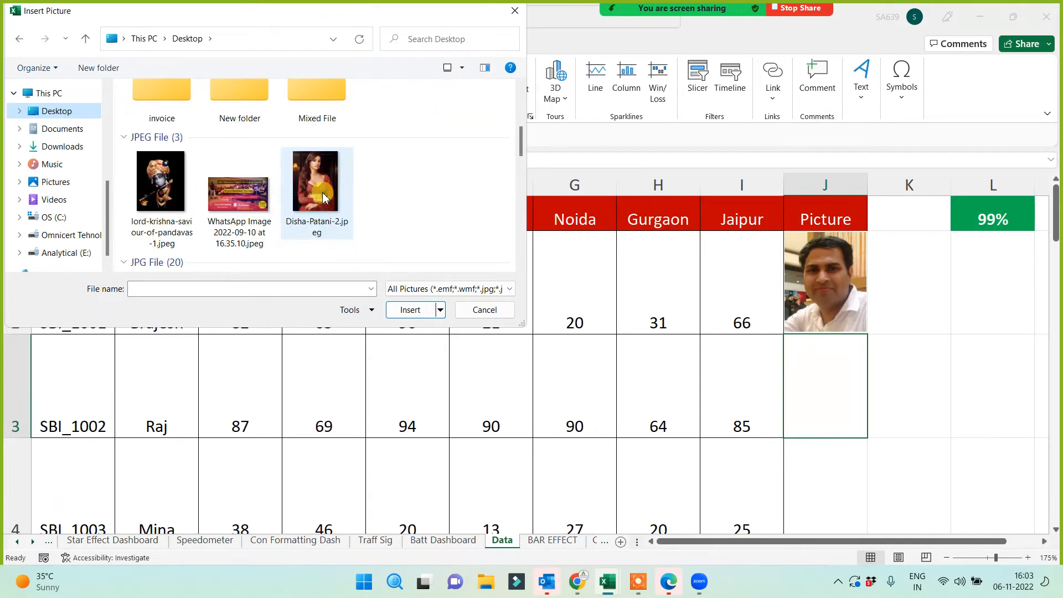
scroll(323, 205, "down", 6)
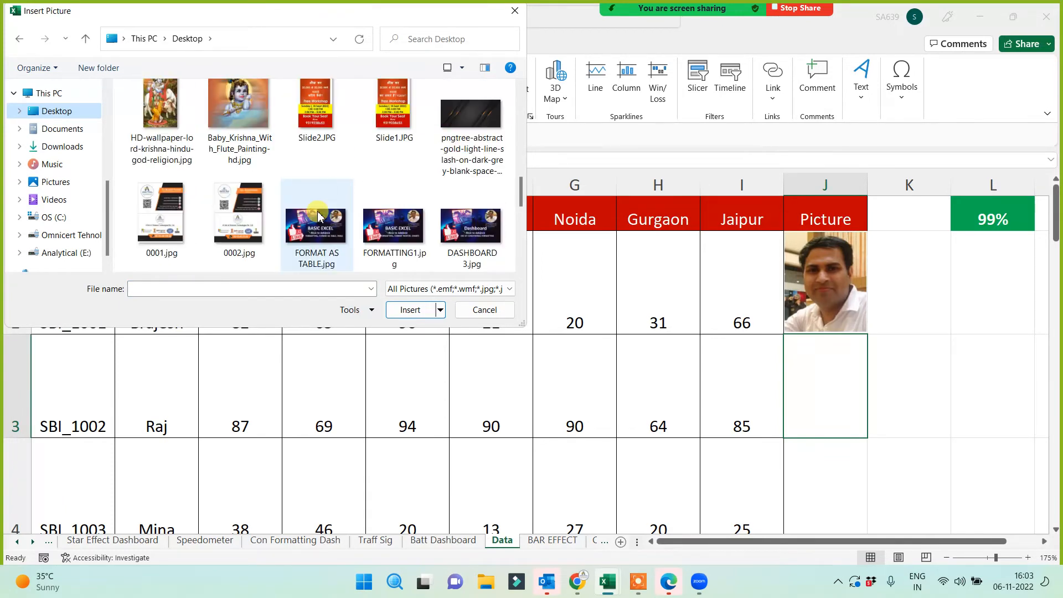
scroll(319, 216, "down", 2)
left_click(393, 194)
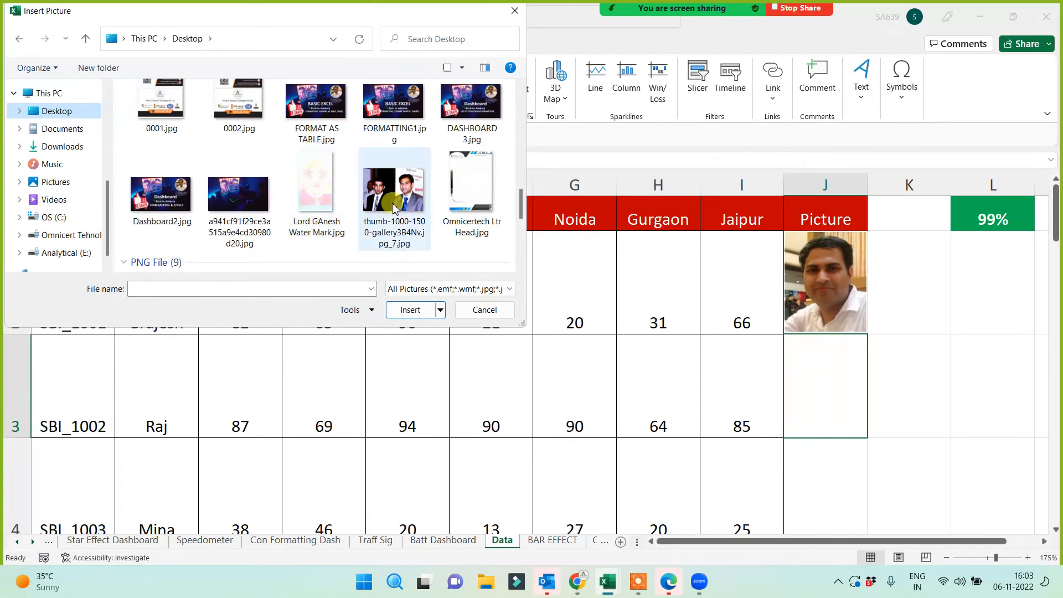
left_click(410, 311)
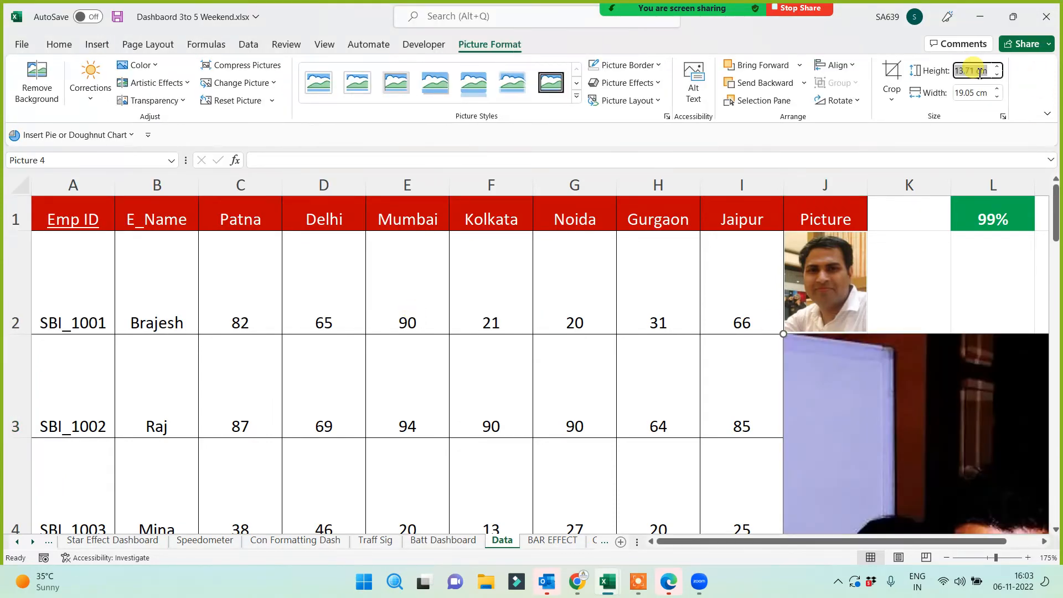
Set the two-man photo's height to 3 cm and move it over the Kolkata, Noida and Gurgaon columns.
type("3")
key("Return")
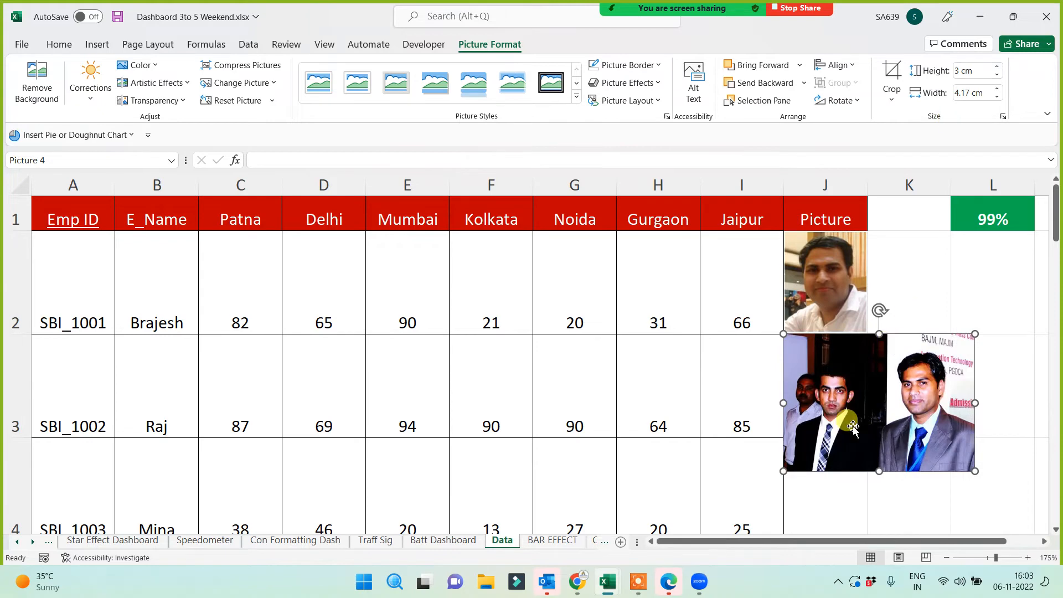
left_click_drag(837, 423, 531, 399)
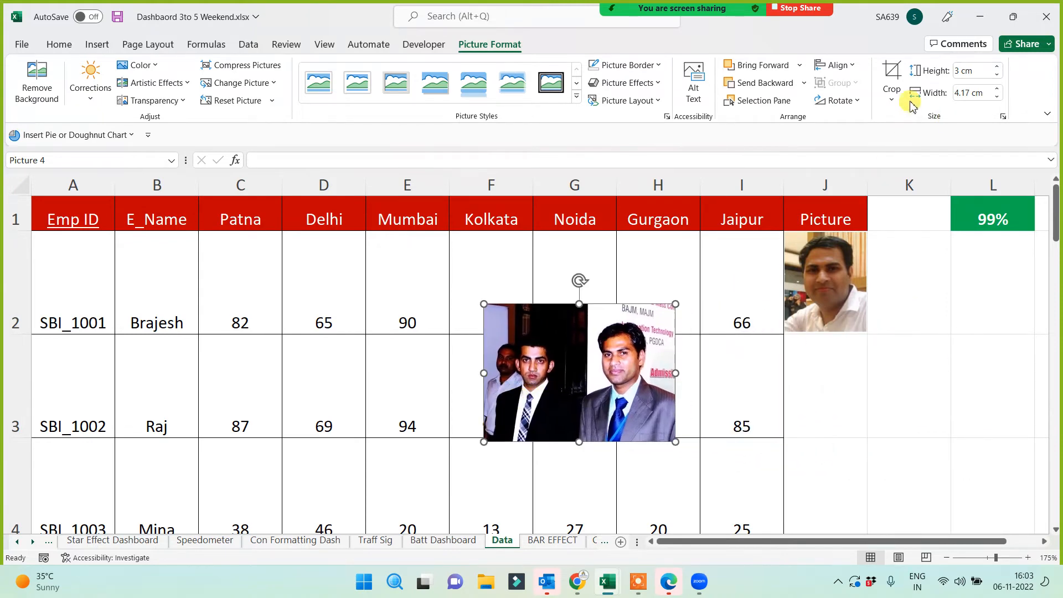
Crop the photo on all four sides to about 1.54 cm wide and 1.98 cm high around the face of the man in the black suit.
left_click(892, 77)
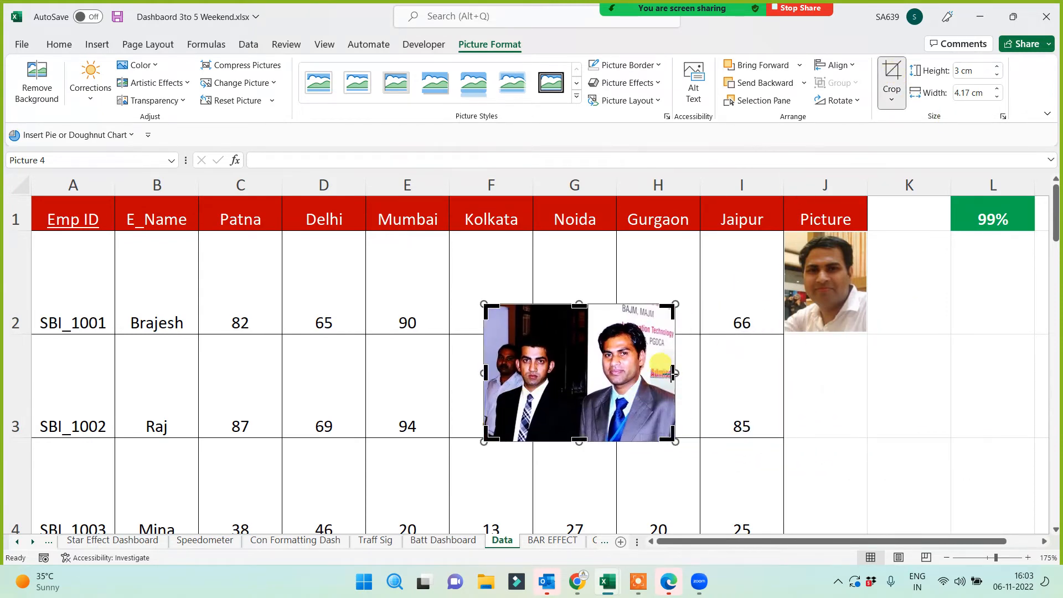
left_click_drag(673, 373, 569, 374)
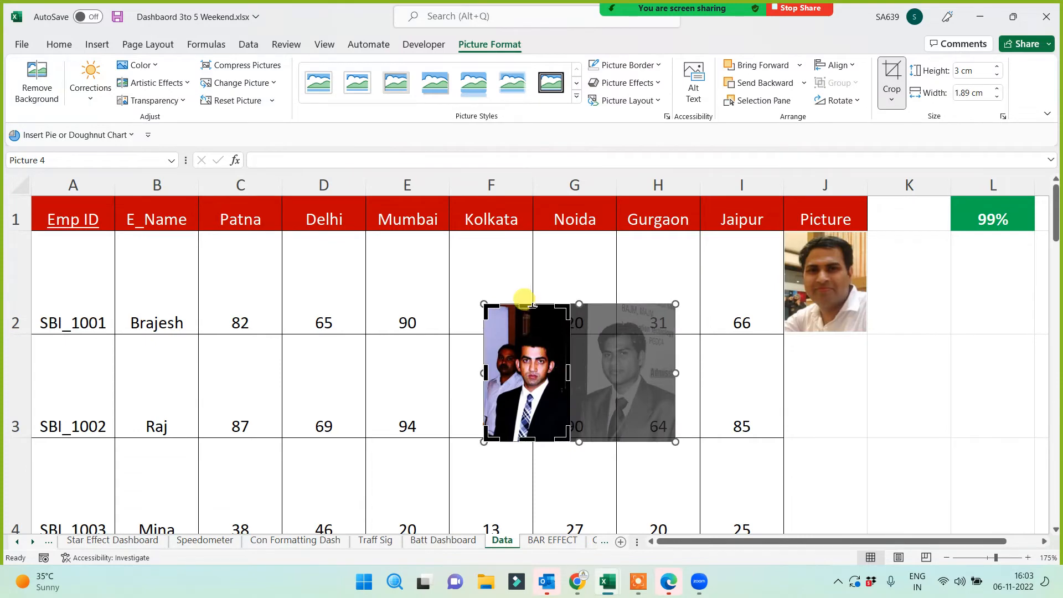
left_click_drag(527, 305, 533, 320)
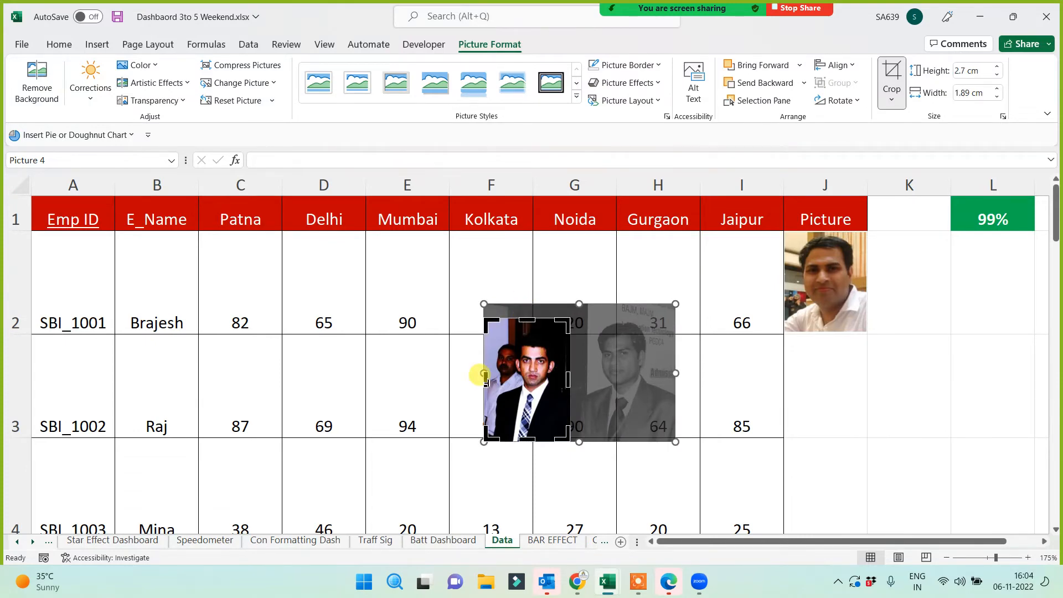
left_click_drag(485, 375, 501, 375)
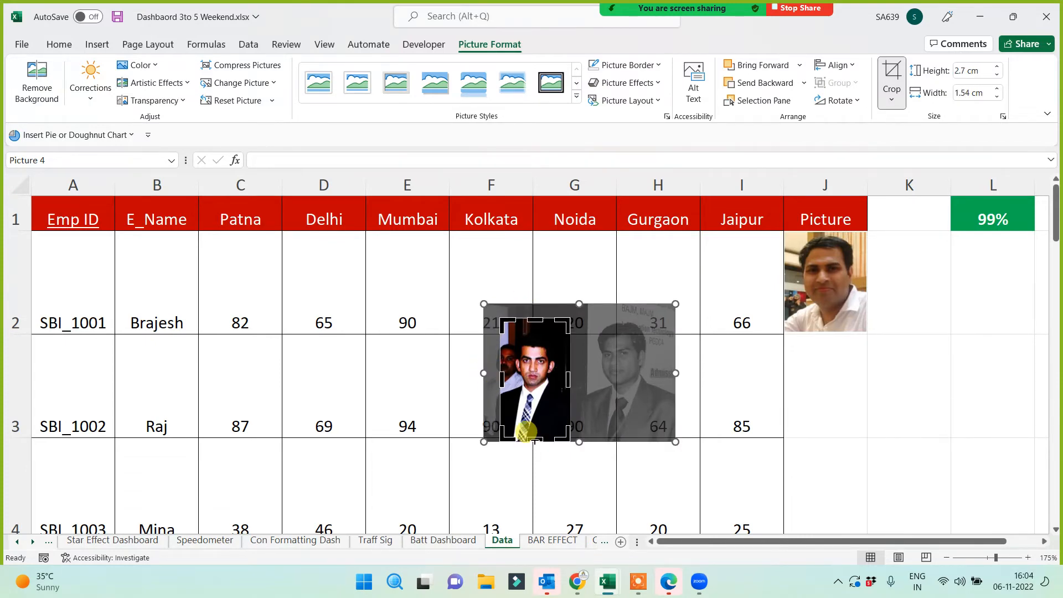
left_click_drag(534, 442, 536, 409)
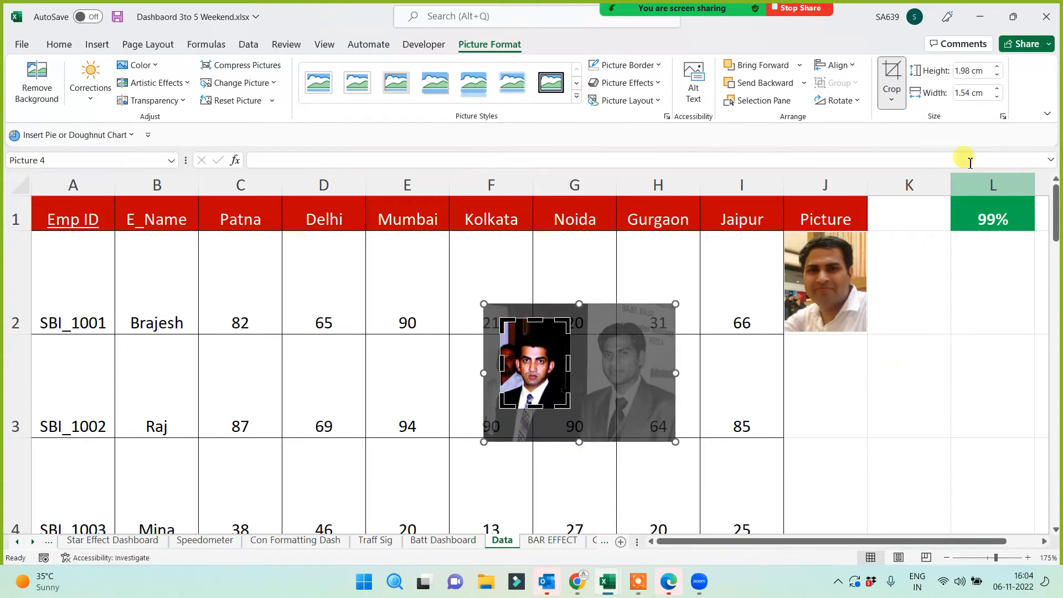
left_click(890, 77)
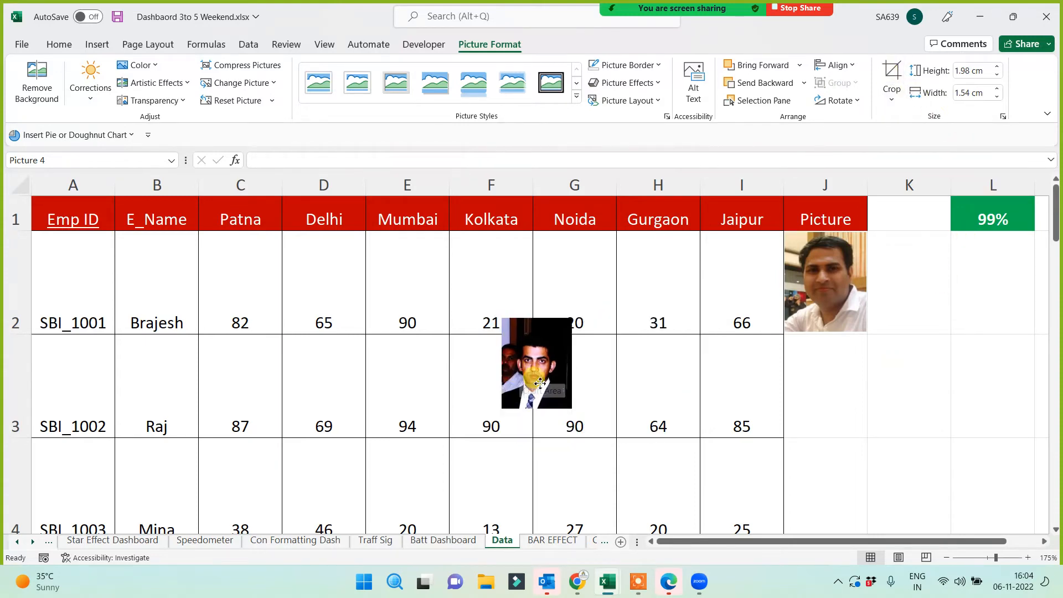
Move the cropped photo into cell J3 and stretch it to about 1.79 cm wide and nearly the full row height.
left_click_drag(522, 373, 868, 382)
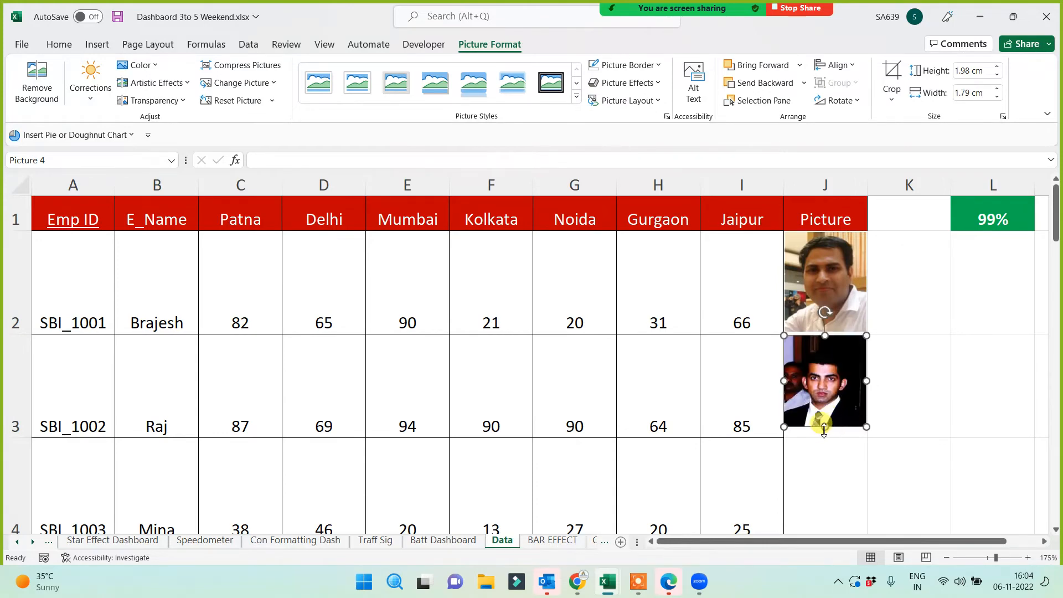
left_click_drag(824, 427, 825, 438)
Insert the picture "Disha-Patani-2.jpeg" from the Desktop folder at cell J4.
left_click(817, 472)
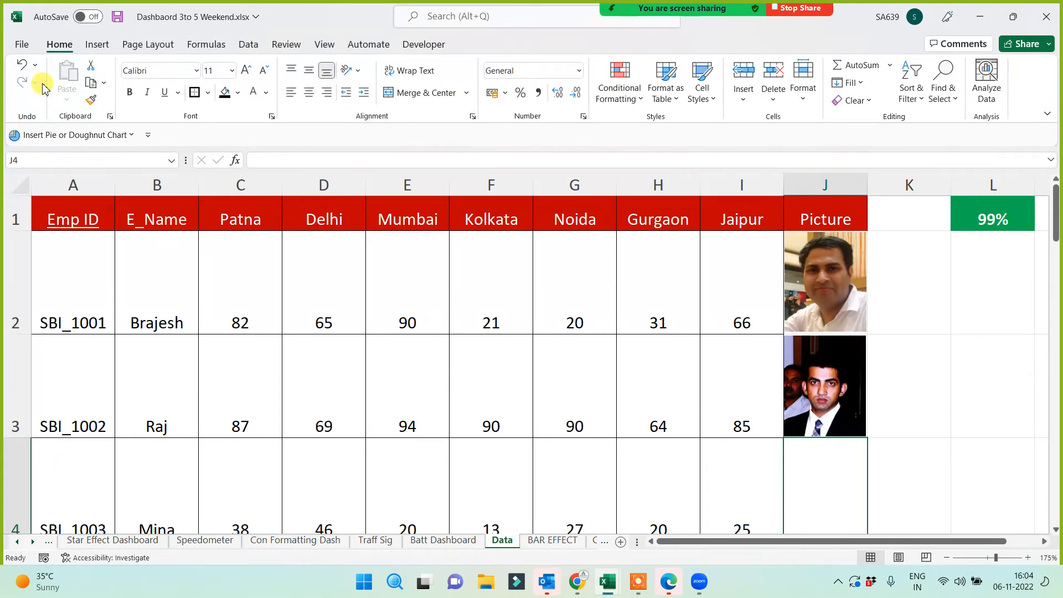
left_click(97, 44)
left_click(173, 80)
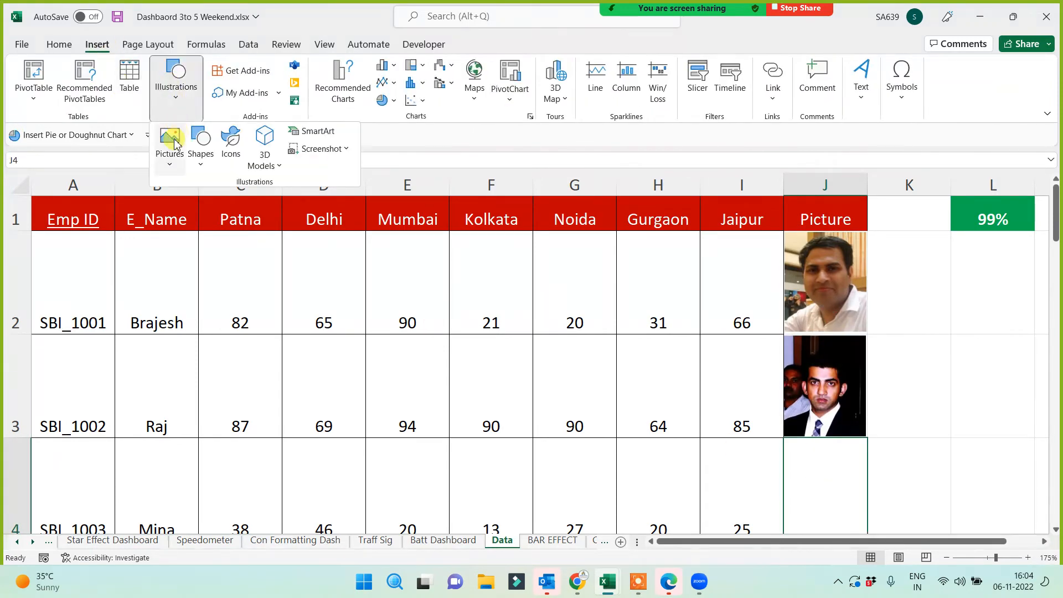
left_click(171, 145)
left_click(203, 207)
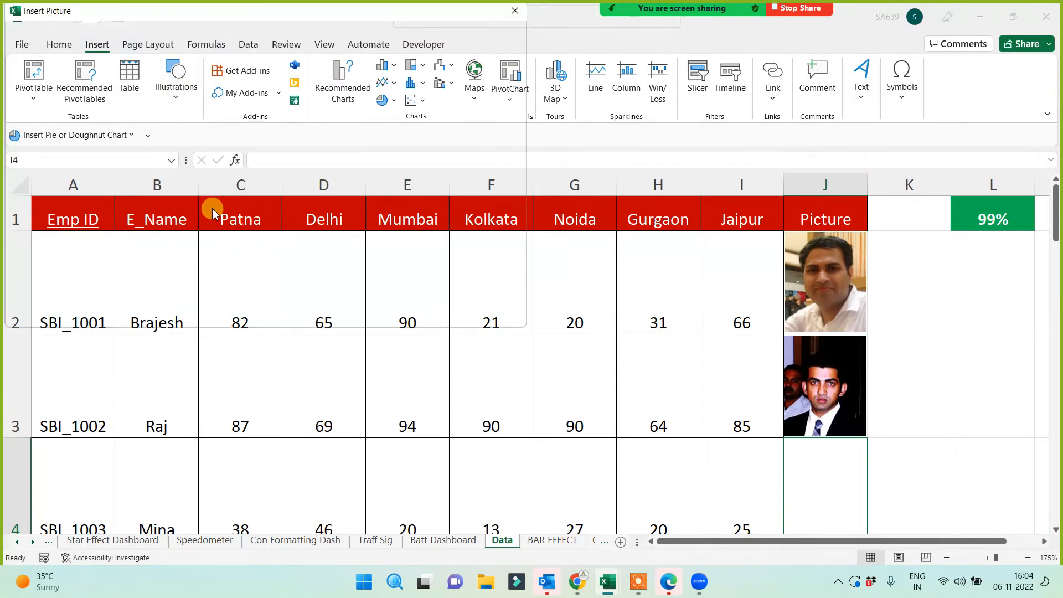
scroll(343, 205, "down", 5)
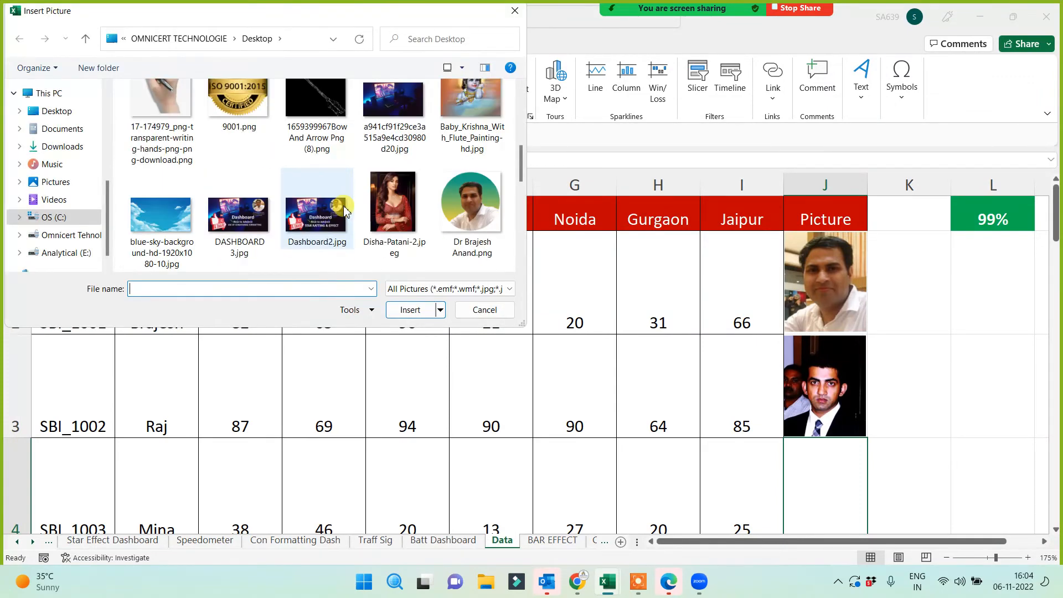
double_click(400, 204)
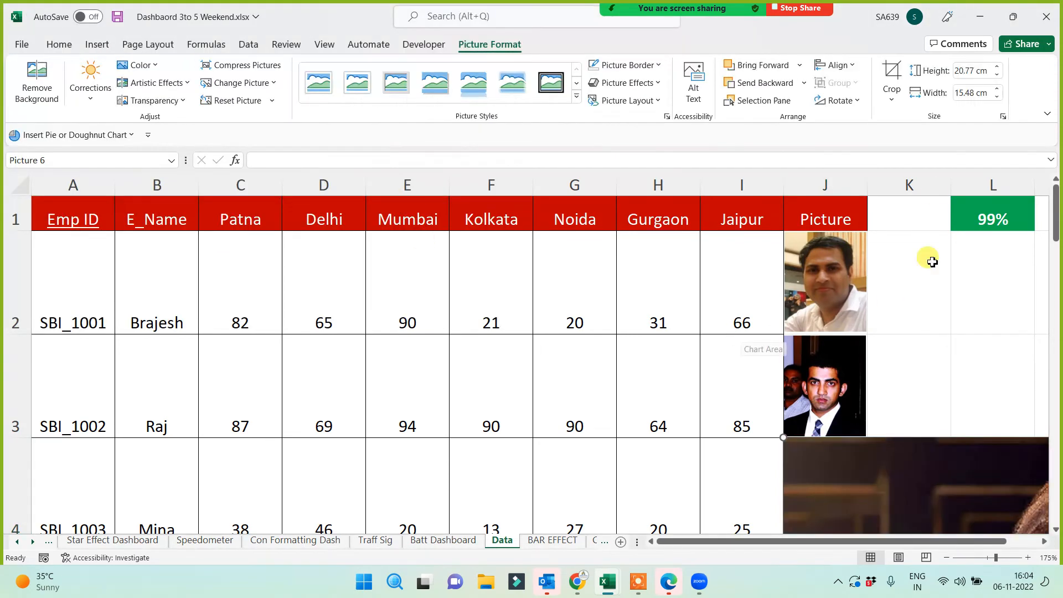
Set the new photo's height to 3 cm and move it over the Kolkata and Noida columns.
left_click(969, 69)
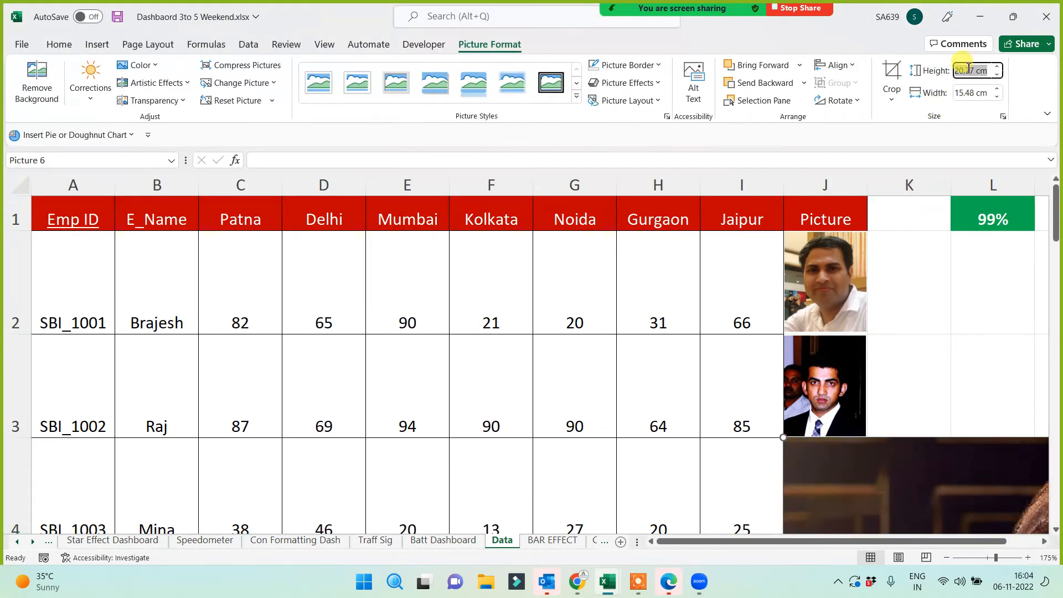
key("Return")
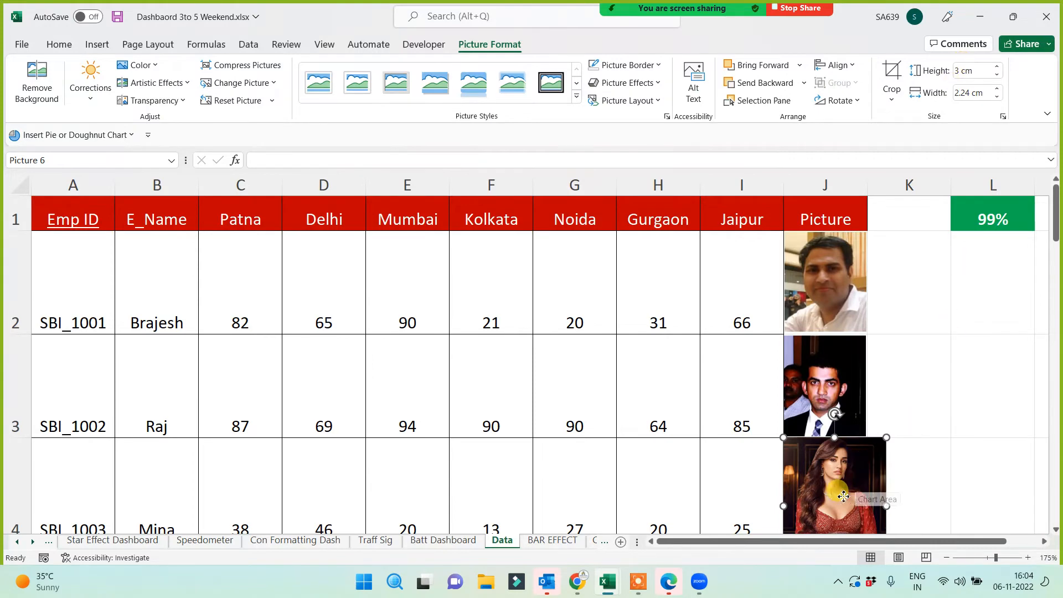
left_click_drag(841, 501, 504, 346)
Enlarge and crop the photo to about 1.51 cm wide and 1.95 cm high around the woman's face, and place it in cell J4.
left_click_drag(549, 415, 612, 498)
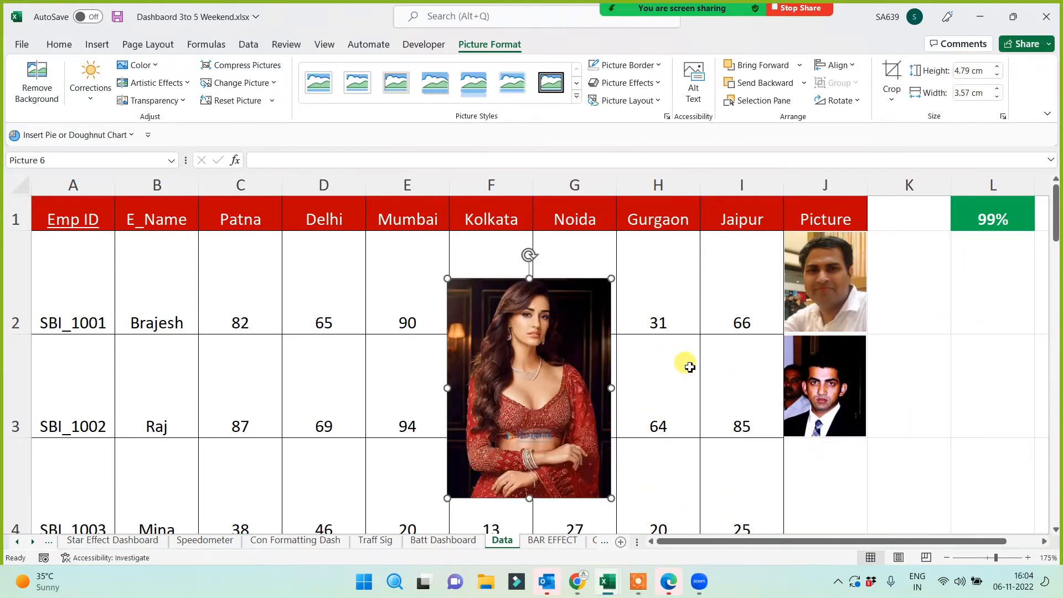
left_click(892, 81)
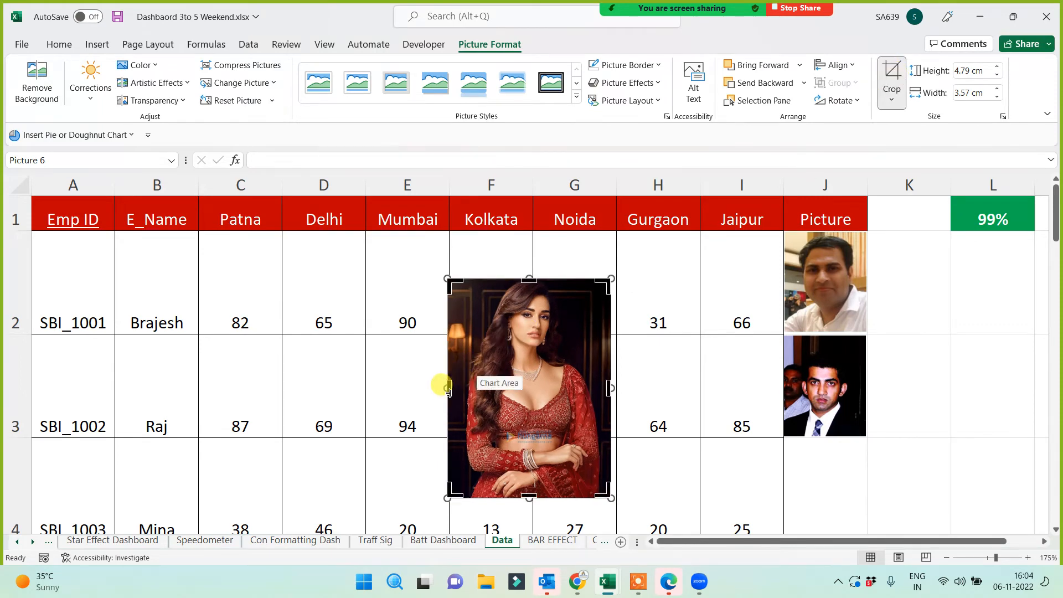
left_click_drag(449, 390, 482, 395)
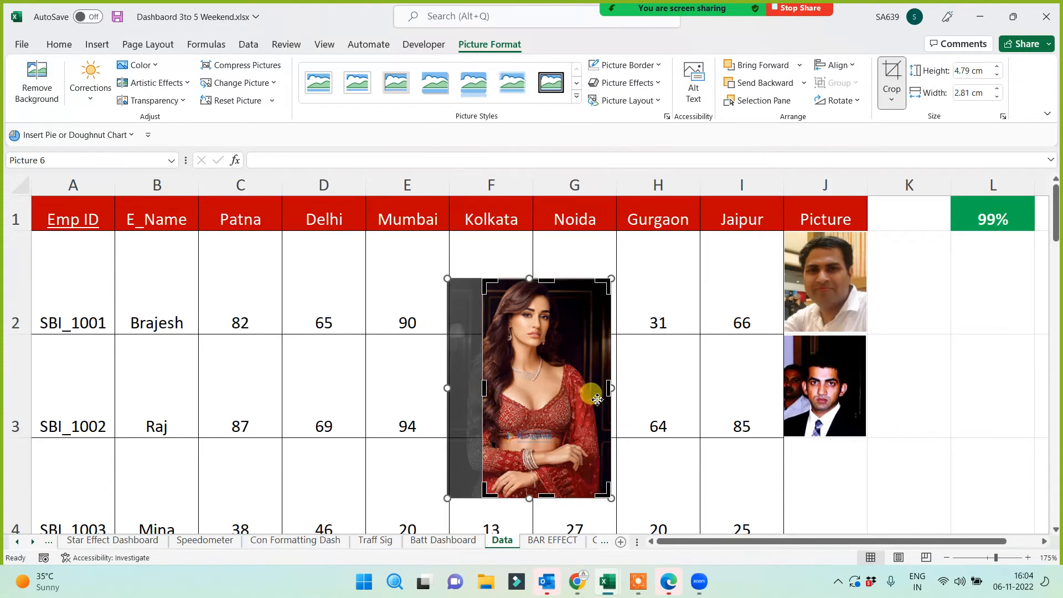
left_click_drag(611, 388, 567, 388)
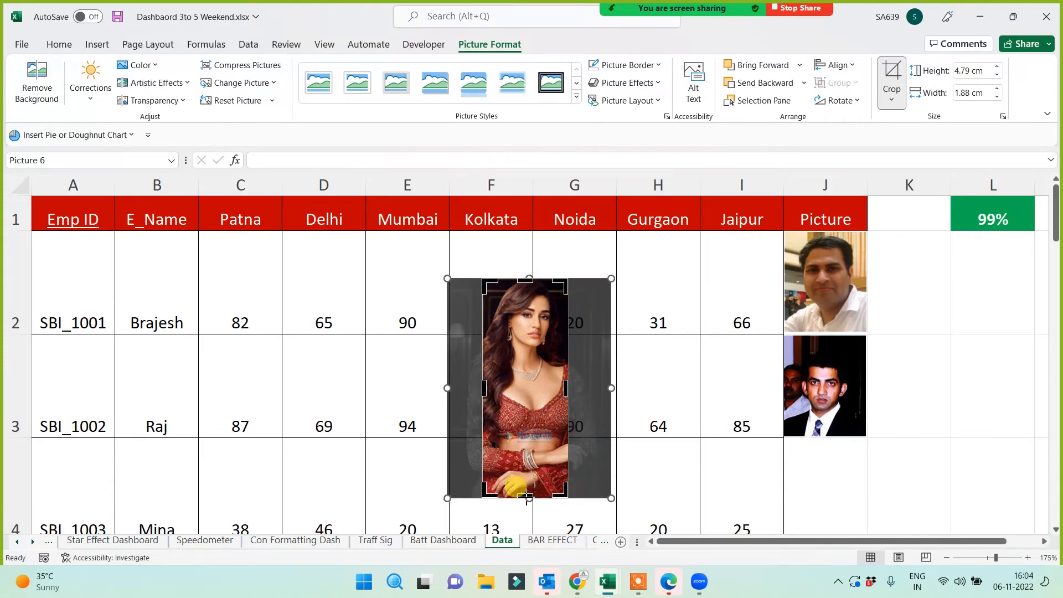
left_click_drag(527, 499, 524, 368)
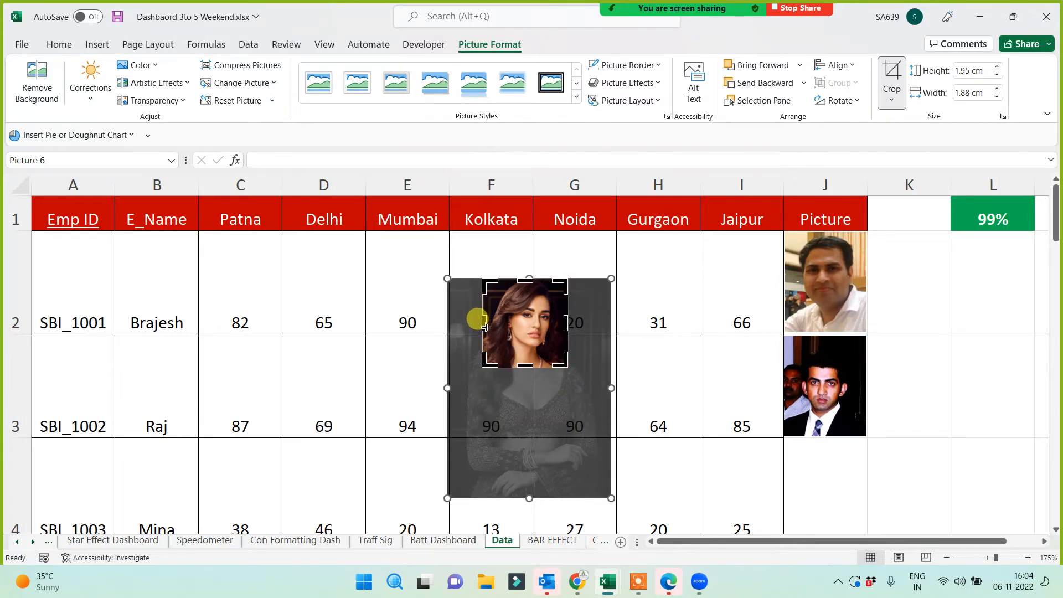
left_click_drag(483, 319, 495, 328)
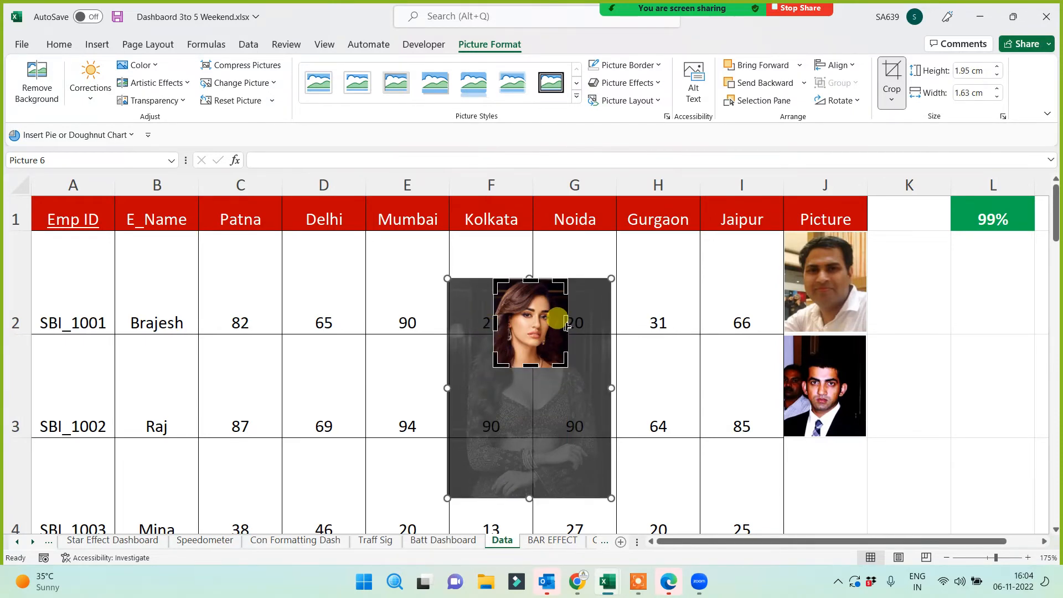
left_click_drag(565, 327, 826, 485)
left_click(892, 74)
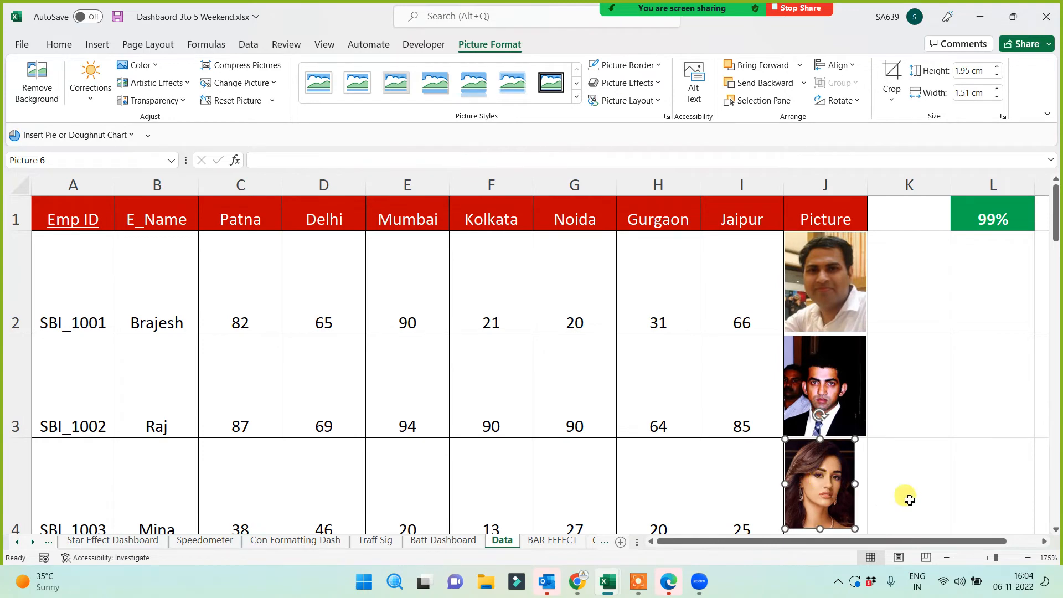
Stretch the cropped photo to fill nearly the full width and row height of cell J4.
scroll(932, 486, "down", 1)
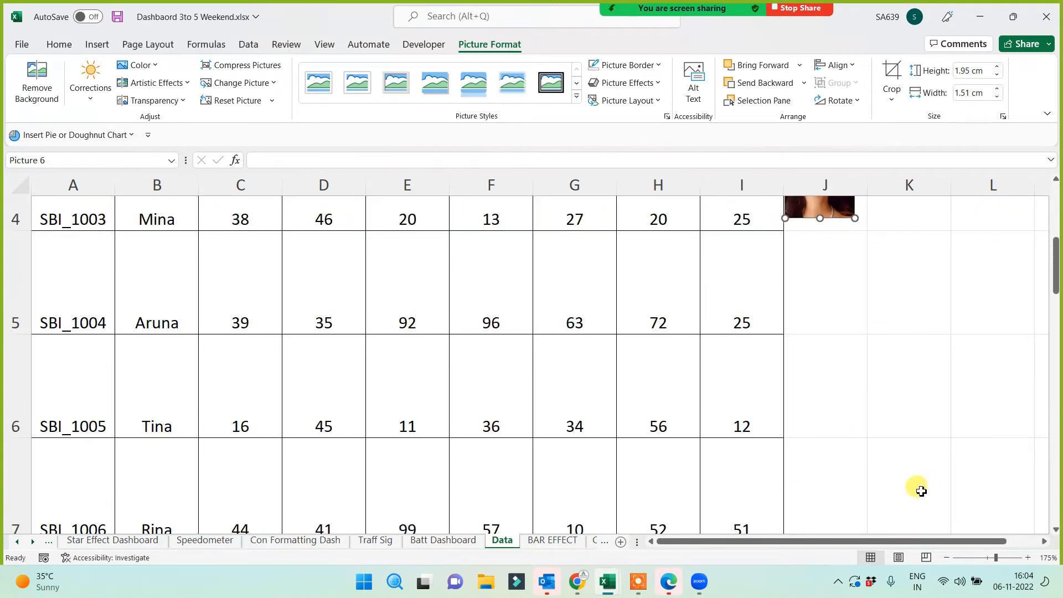
scroll(838, 446, "up", 1)
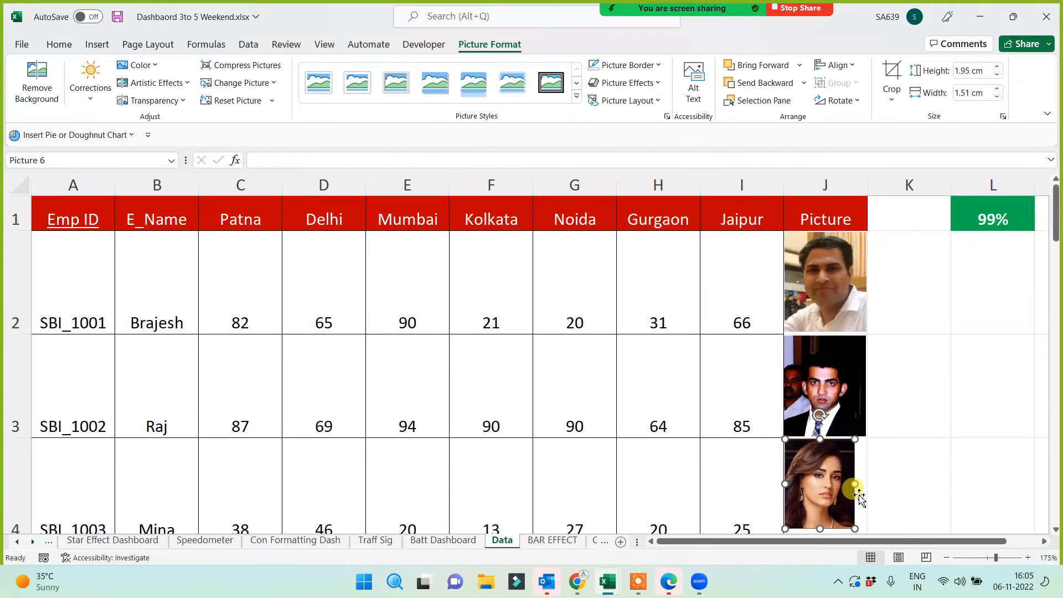
left_click(860, 487)
left_click(907, 478)
left_click(835, 483)
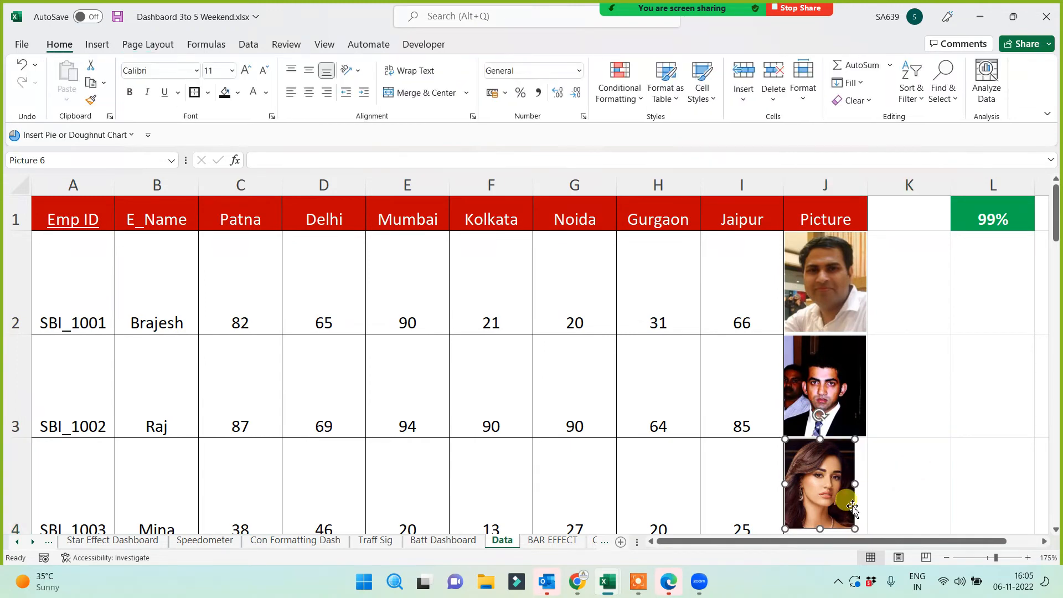
left_click_drag(856, 484, 868, 489)
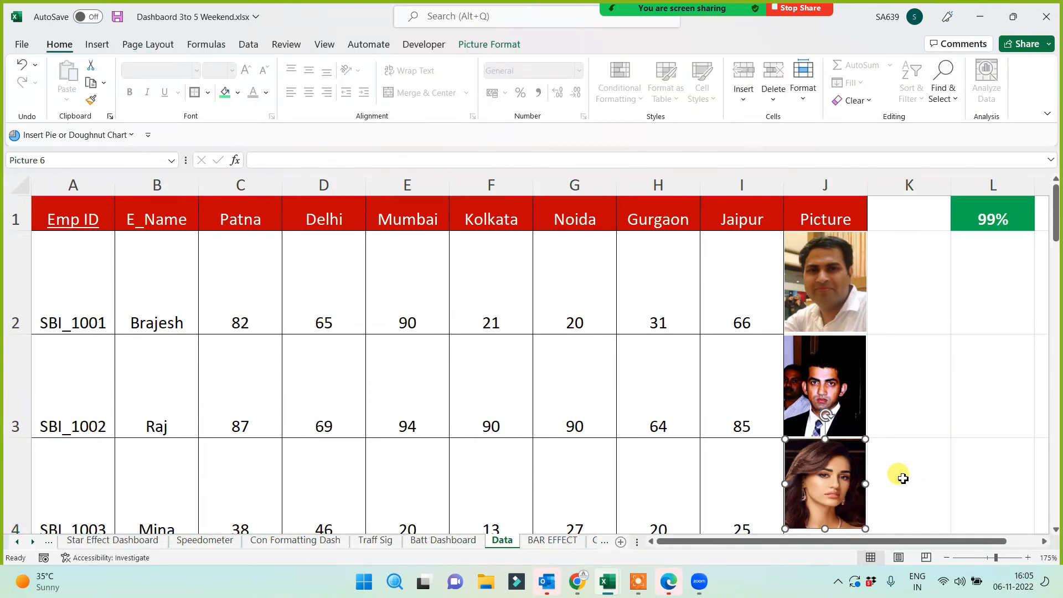
scroll(881, 465, "down", 2)
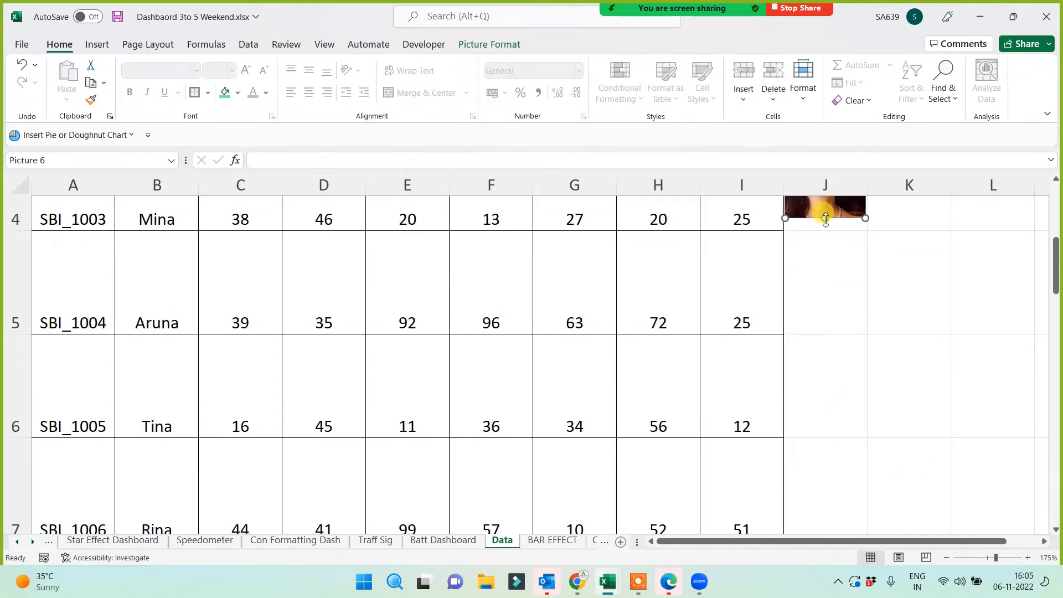
left_click_drag(825, 218, 816, 261)
left_click(825, 349)
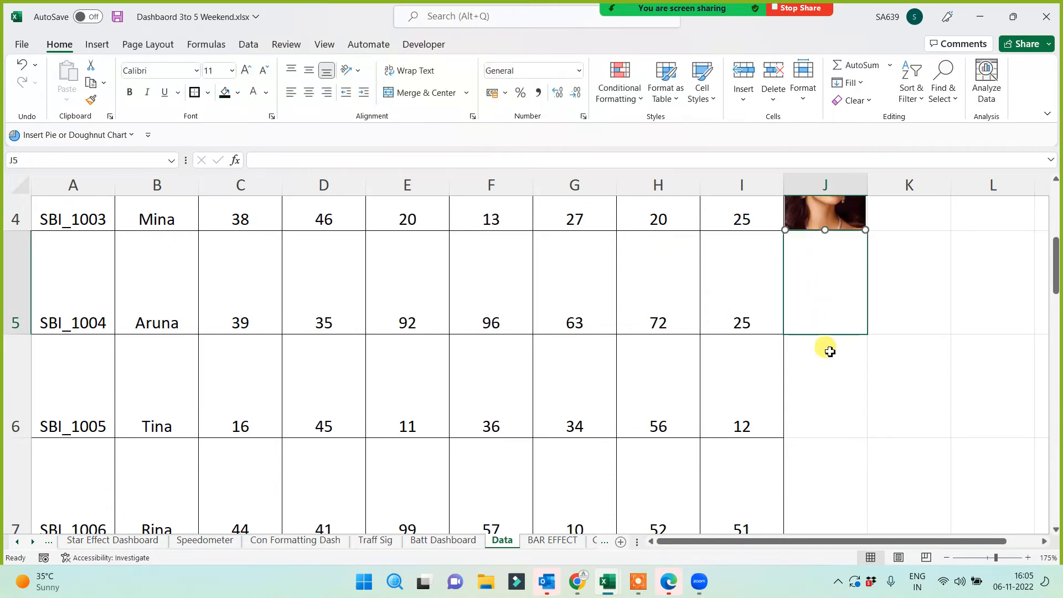
Look over the photos in the Picture column and save the workbook.
scroll(849, 390, "up", 1)
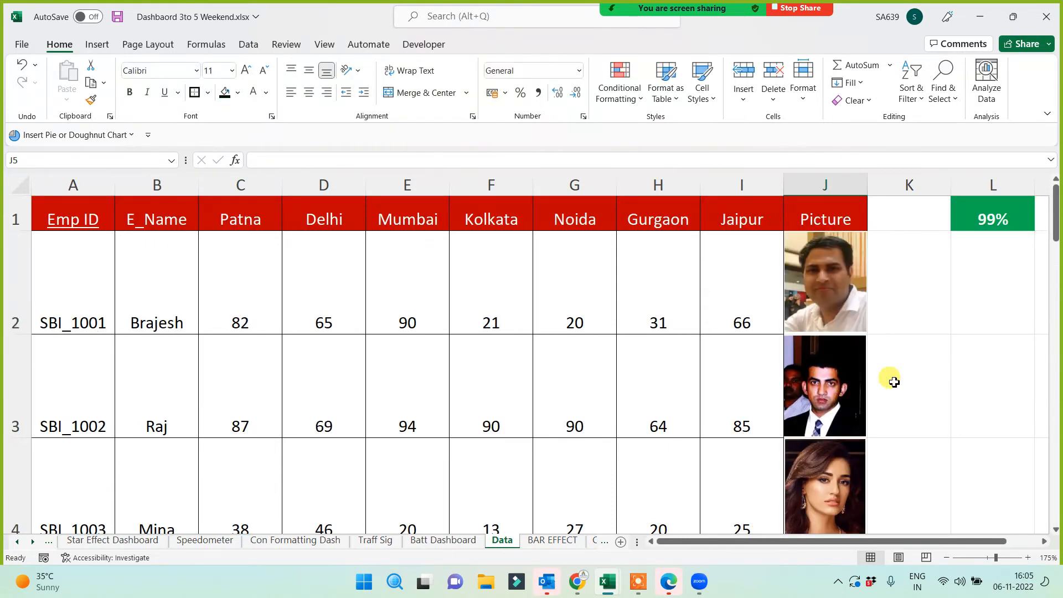
scroll(889, 384, "down", 2)
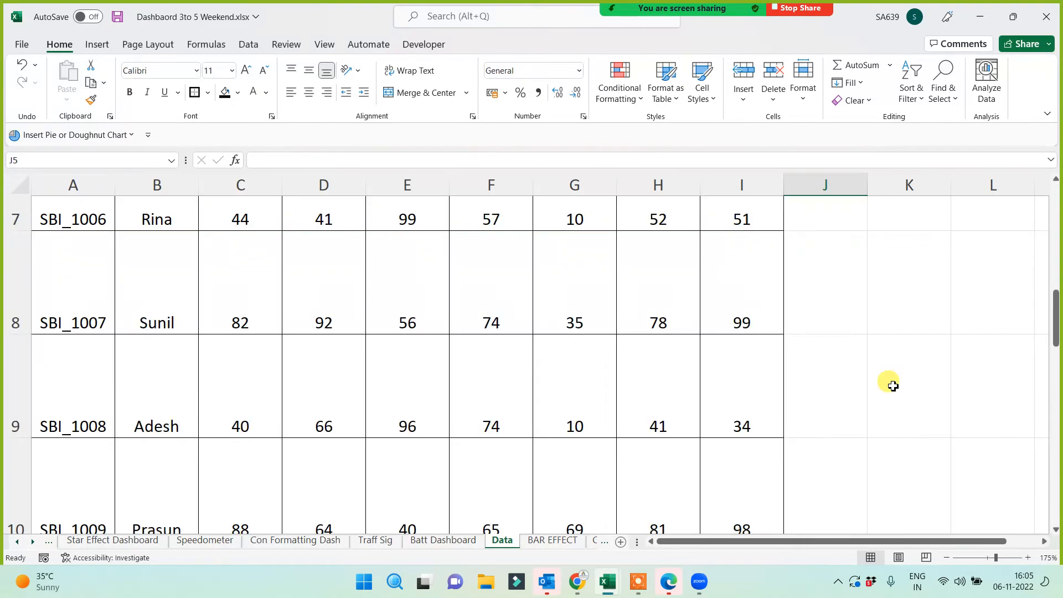
scroll(892, 385, "up", 2)
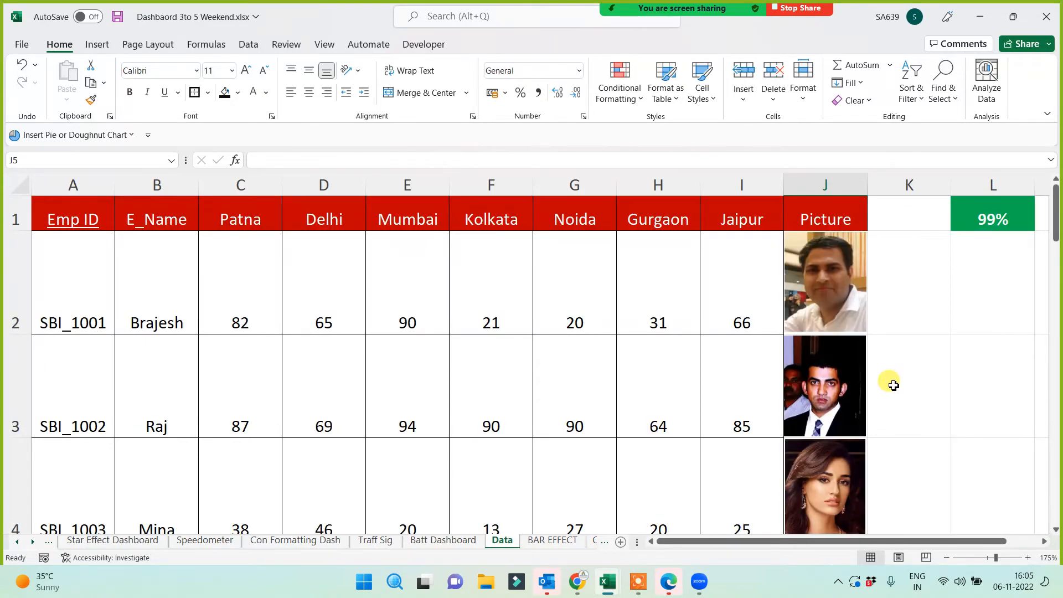
key("ctrl+s")
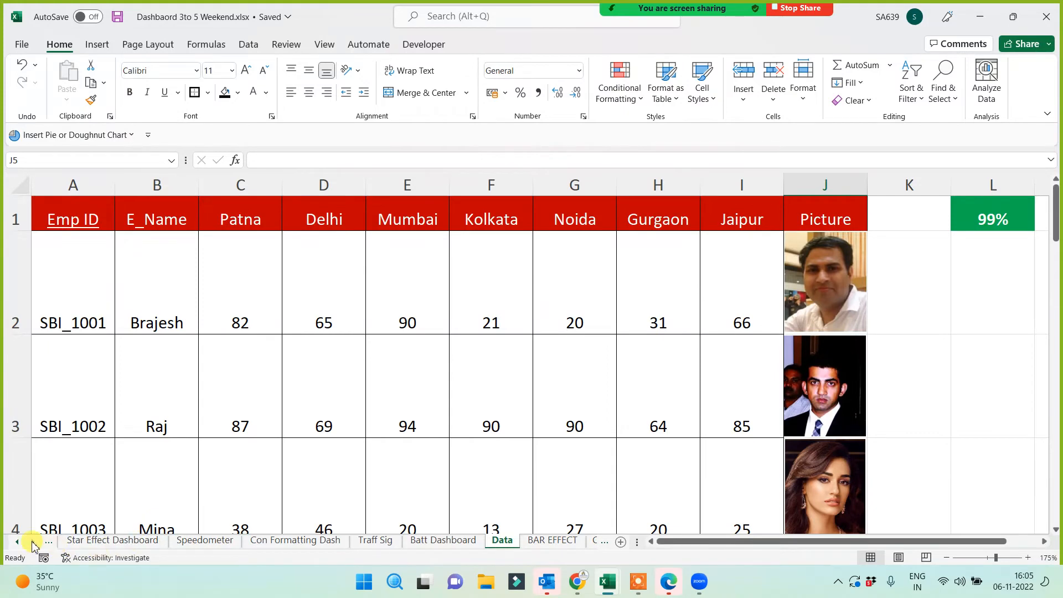
Move the PIcture Dashboard sheet between the Batt Dashboard and Data sheets.
left_click(17, 541)
left_click(69, 543)
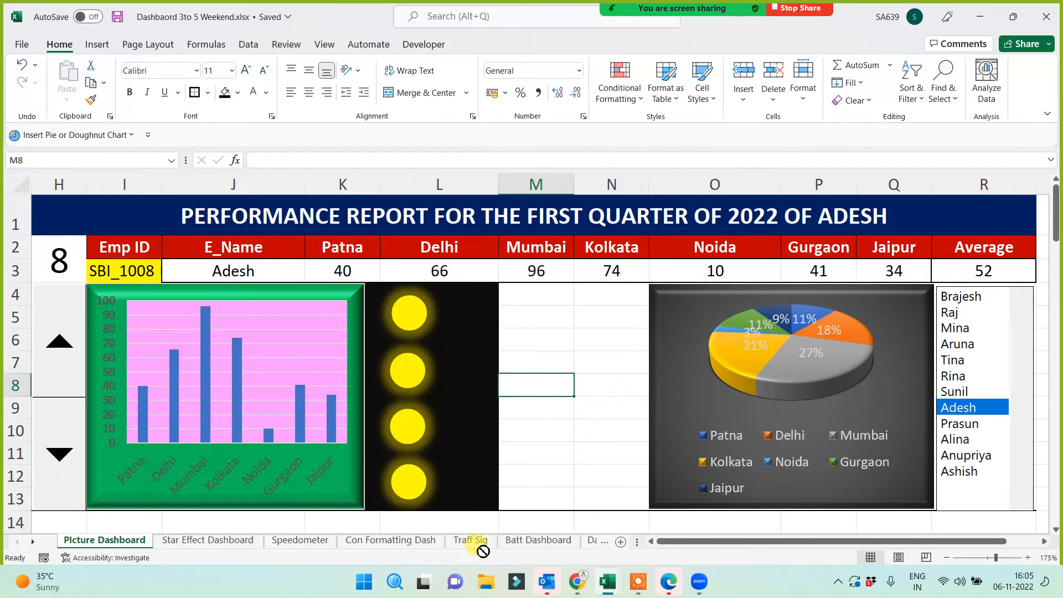
left_click_drag(590, 547, 590, 546)
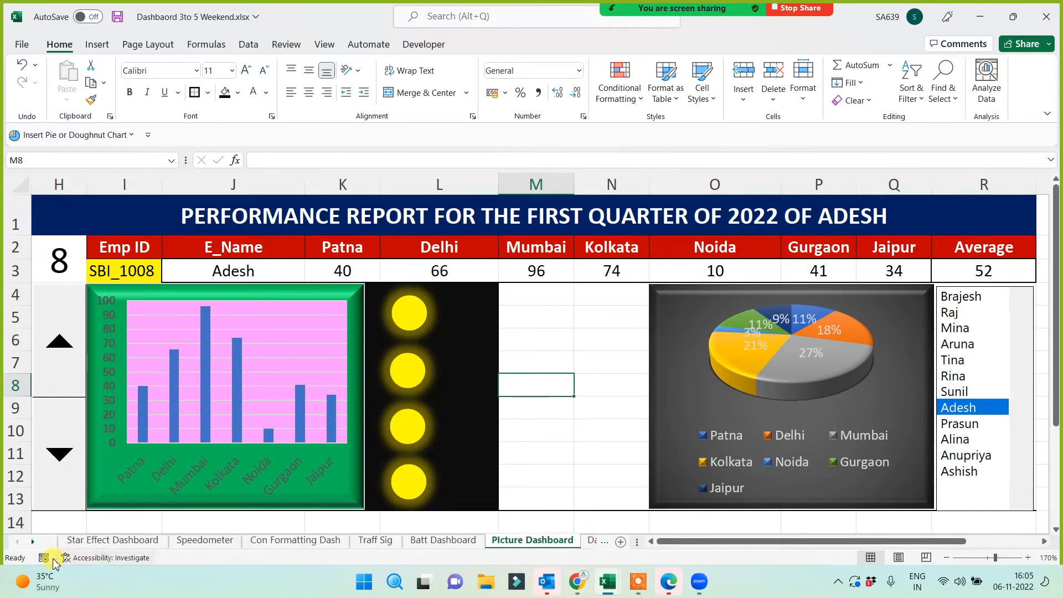
Copy cell J2 behind the first employee photo on the Data sheet, selecting the cell rather than the picture.
left_click(36, 544)
left_click(37, 544)
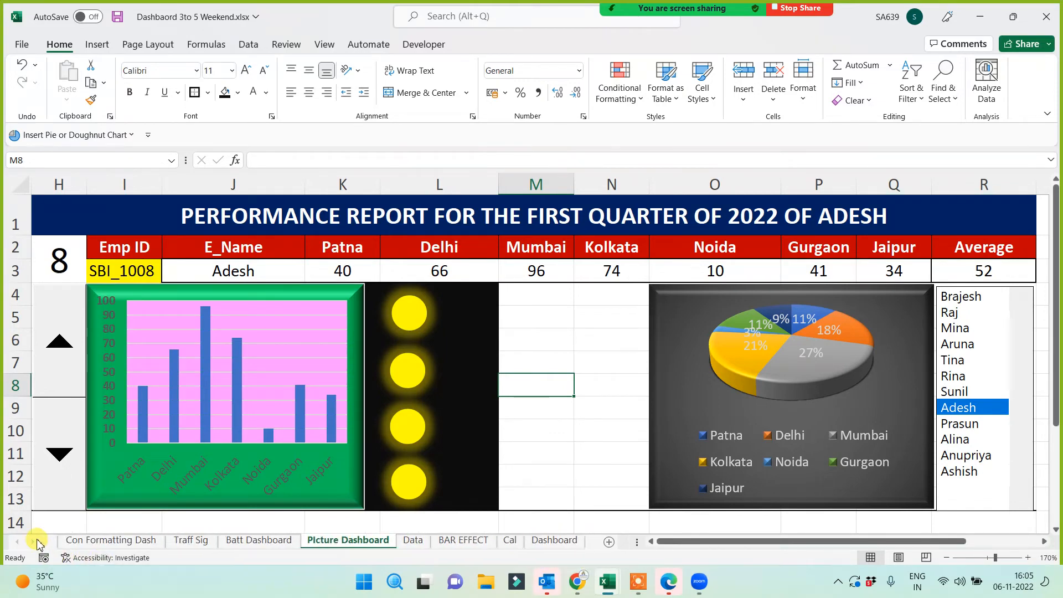
left_click(412, 541)
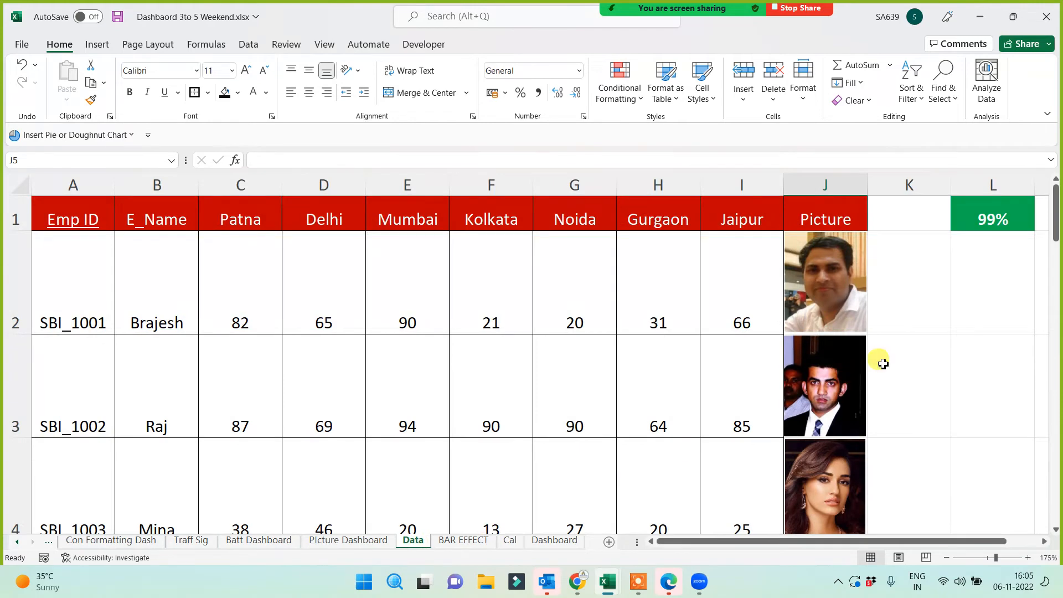
left_click(840, 296)
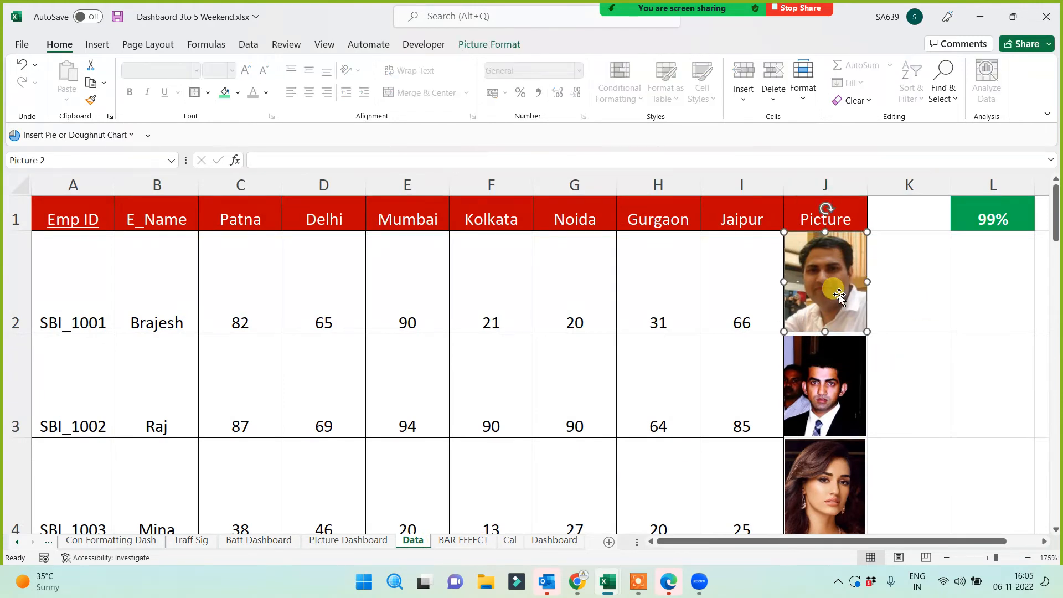
left_click(926, 301)
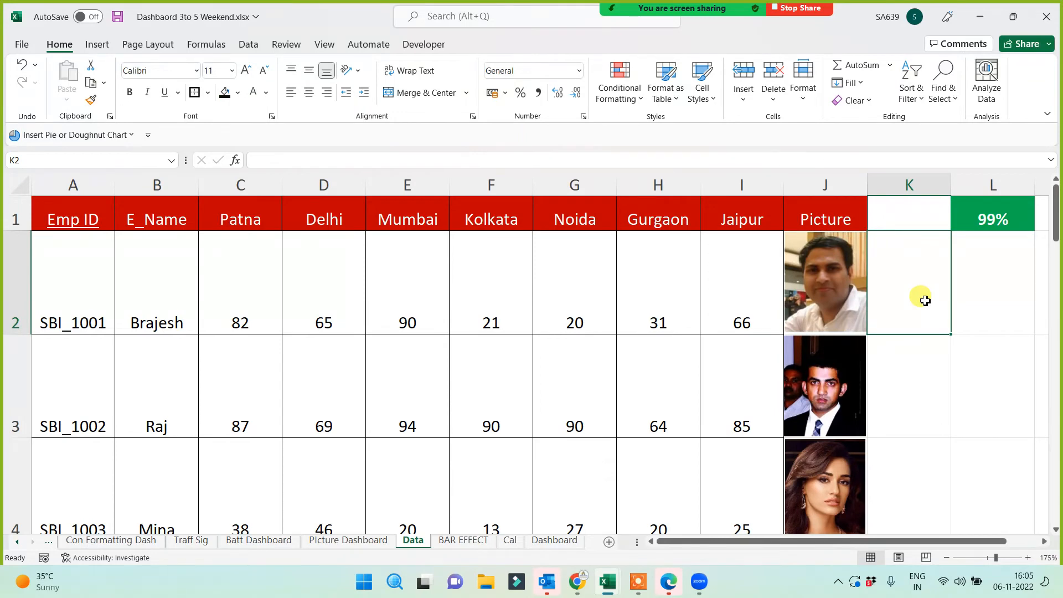
left_click(826, 271)
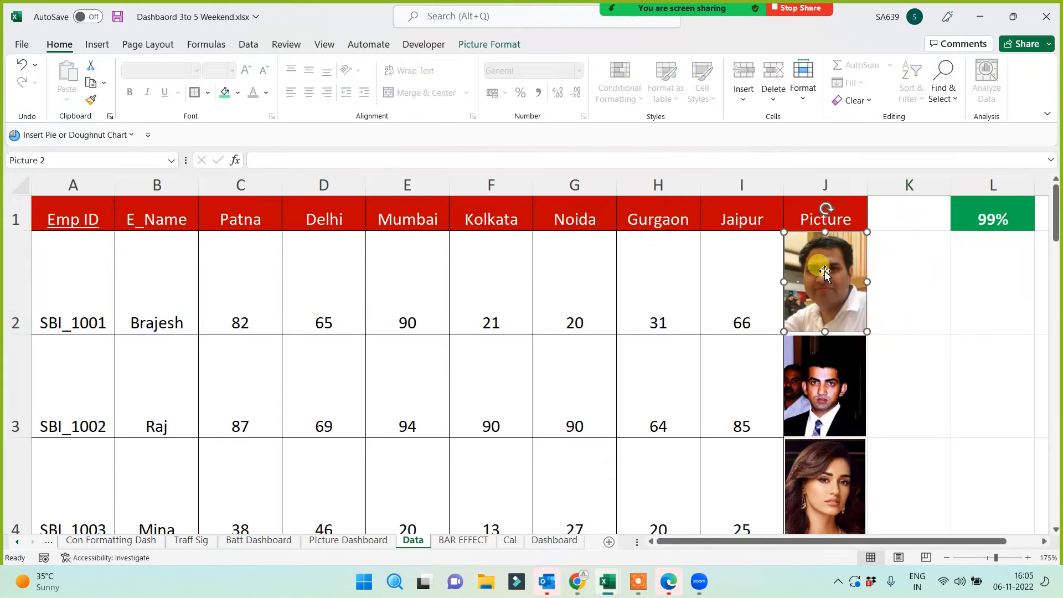
left_click(914, 289)
key("Left")
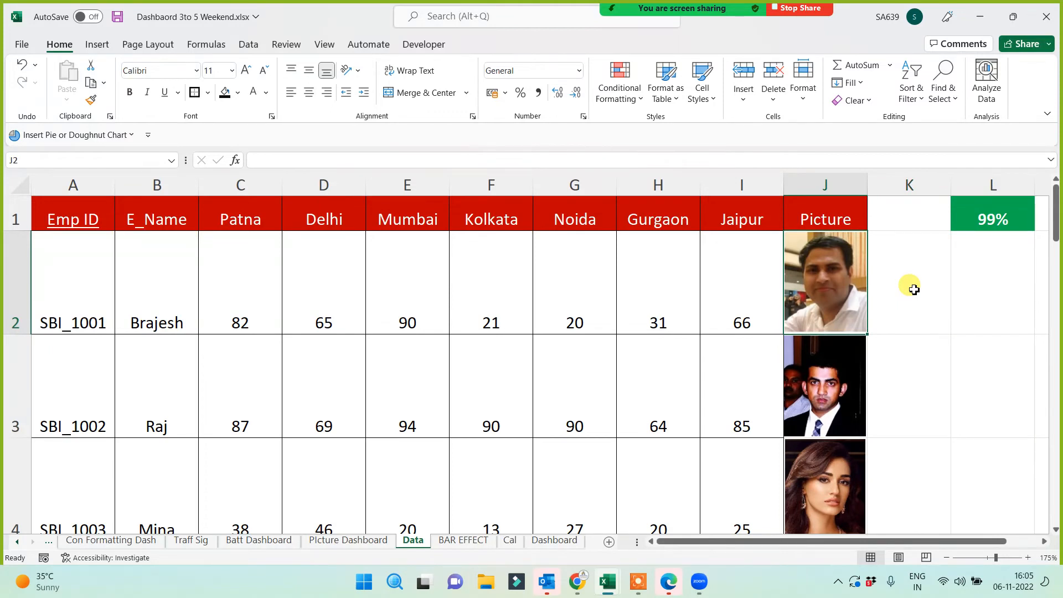
key("ctrl+c")
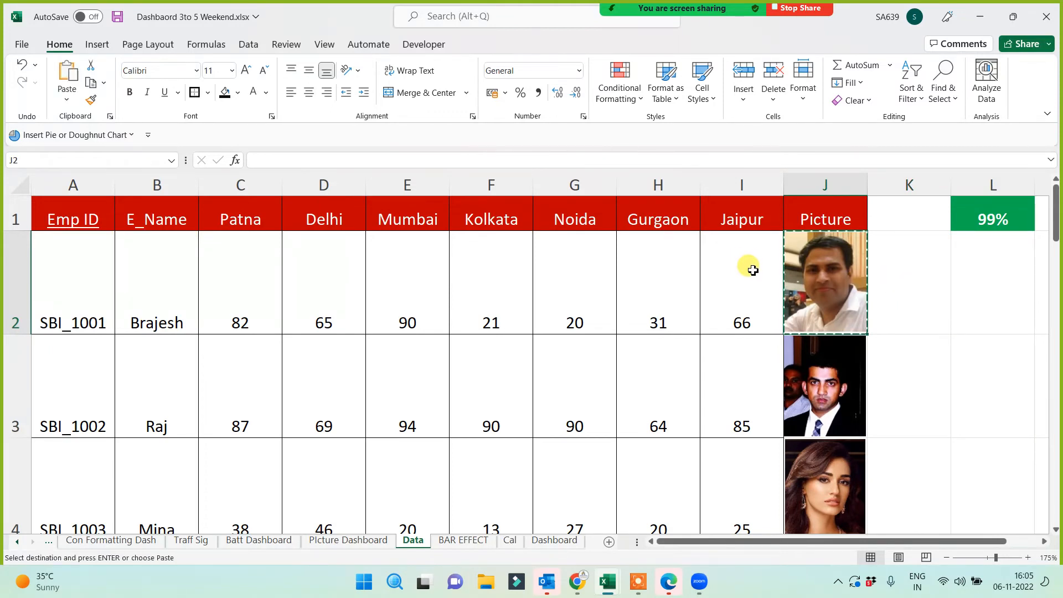
Paste the copied cell as a linked picture at M4 on PIcture Dashboard and enlarge it across columns M and N down to row 11.
left_click(328, 547)
left_click(538, 299)
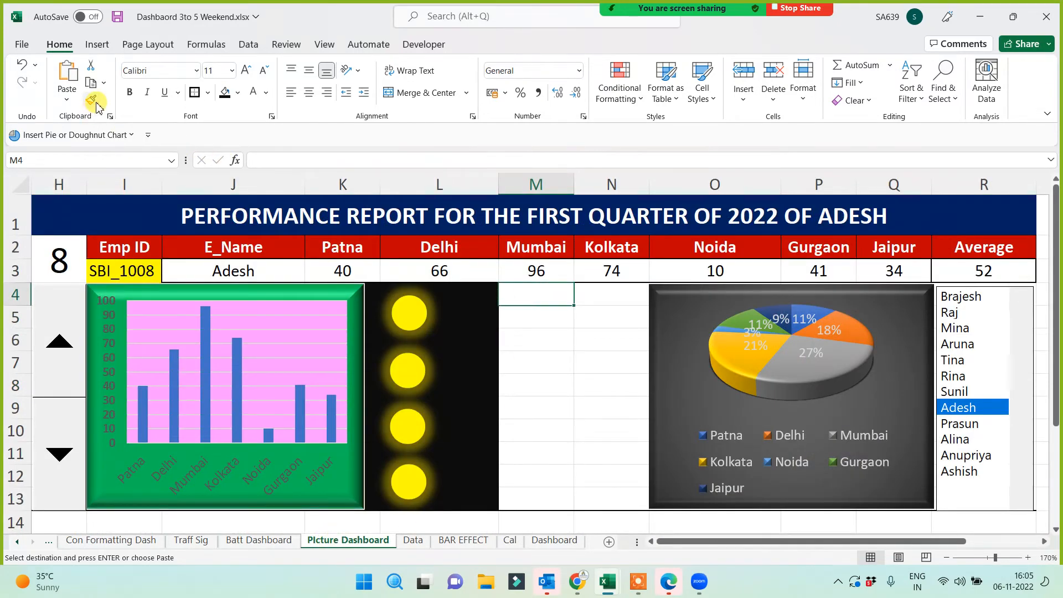
left_click(68, 102)
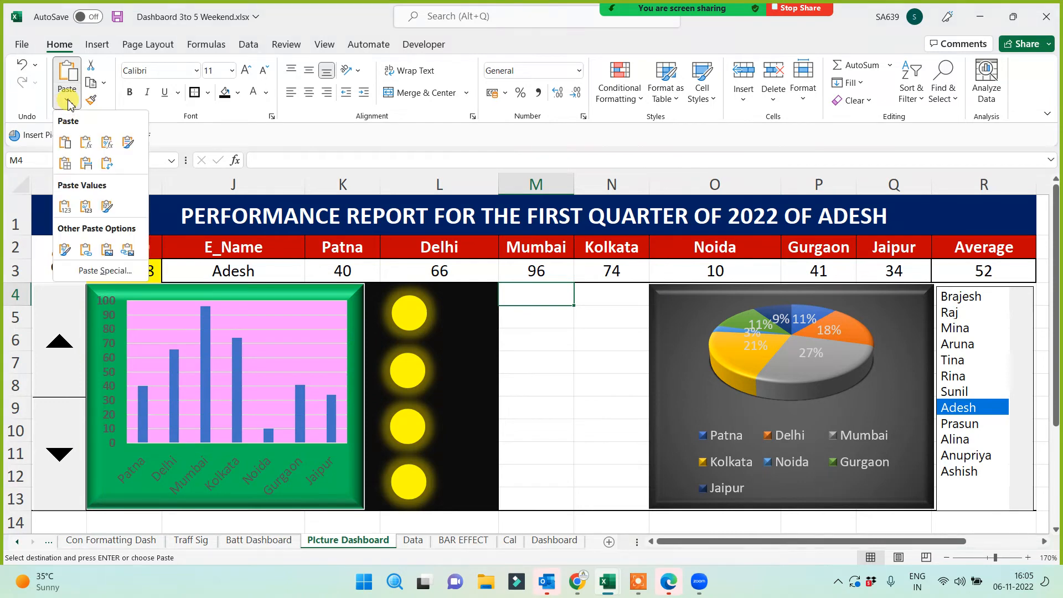
left_click(127, 249)
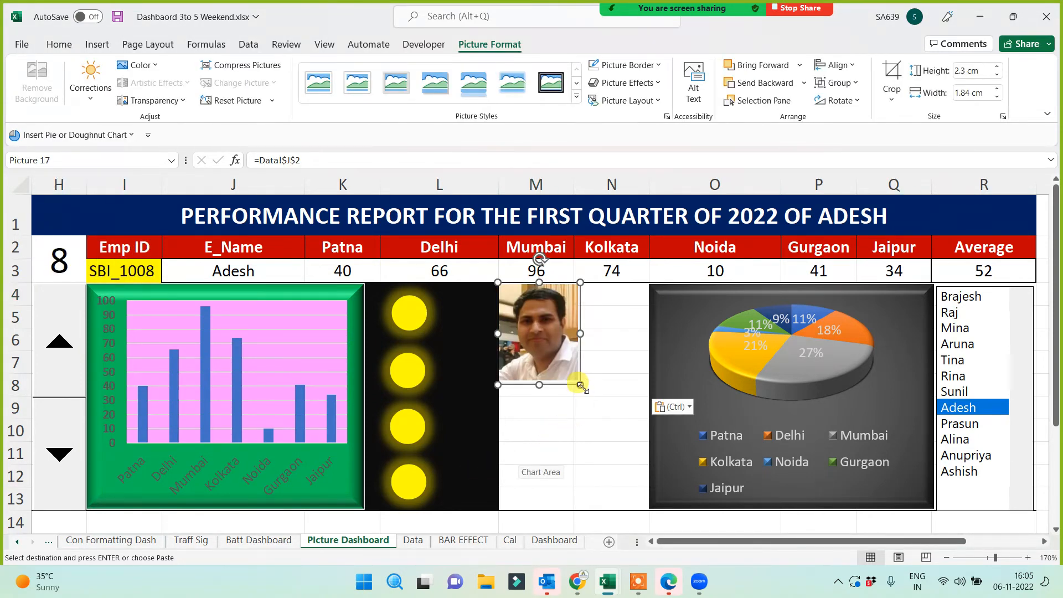
left_click_drag(587, 393, 646, 471)
Fill the range M12:N13 below the photo with black and merge and center it.
left_click(535, 490)
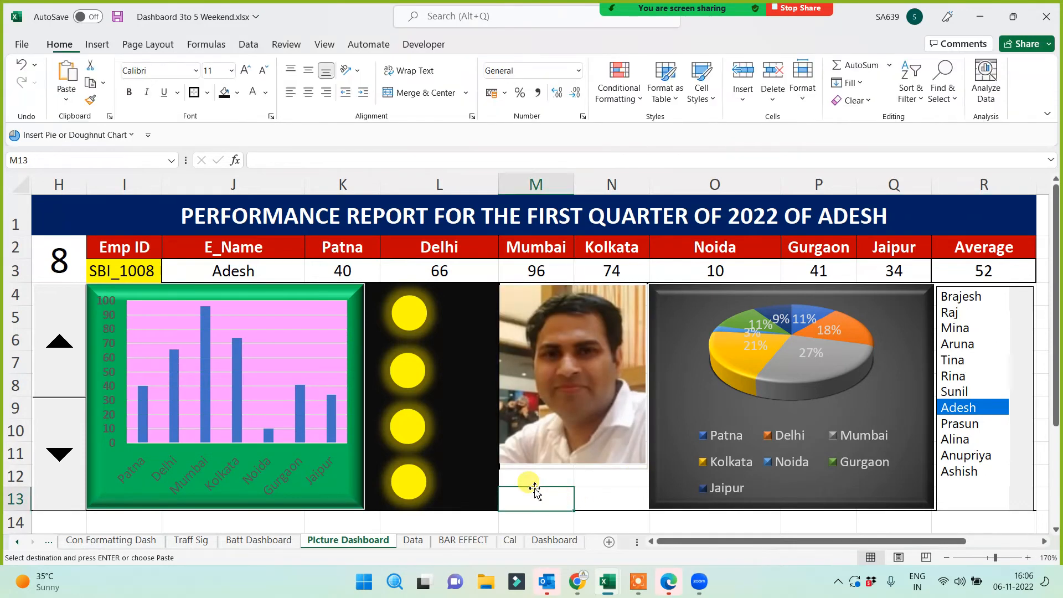
left_click_drag(565, 486, 605, 498)
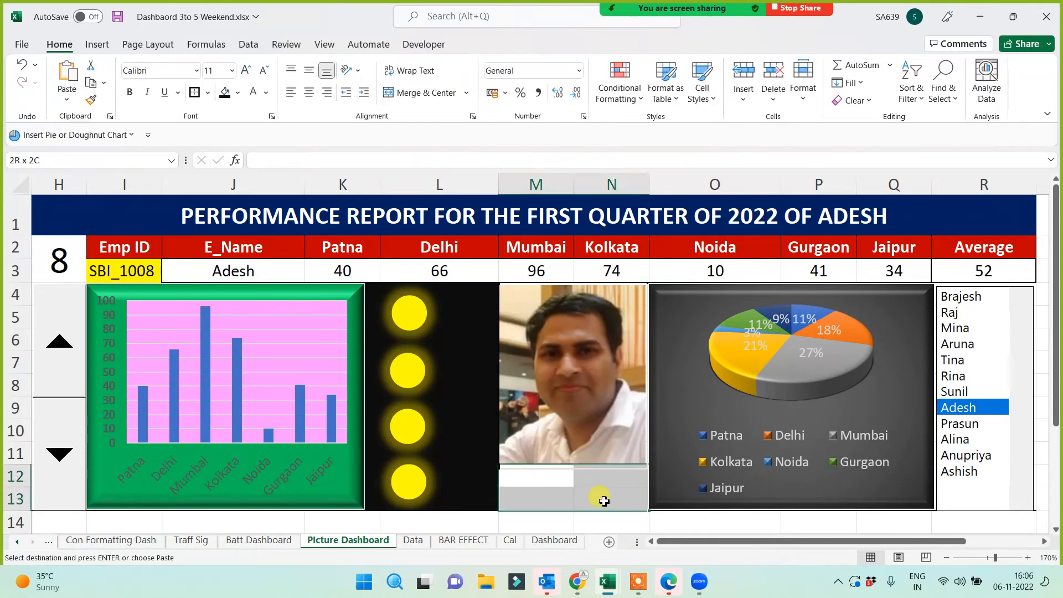
left_click(224, 95)
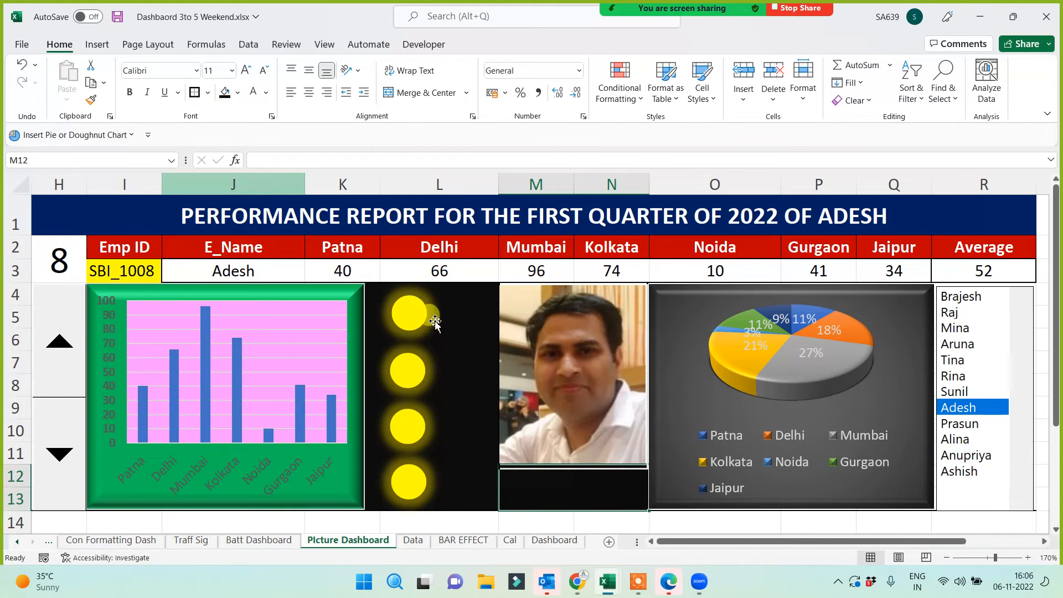
left_click(407, 99)
Enter the formula =J3 in the merged cell below the photo to show the selected employee's name.
double_click(566, 490)
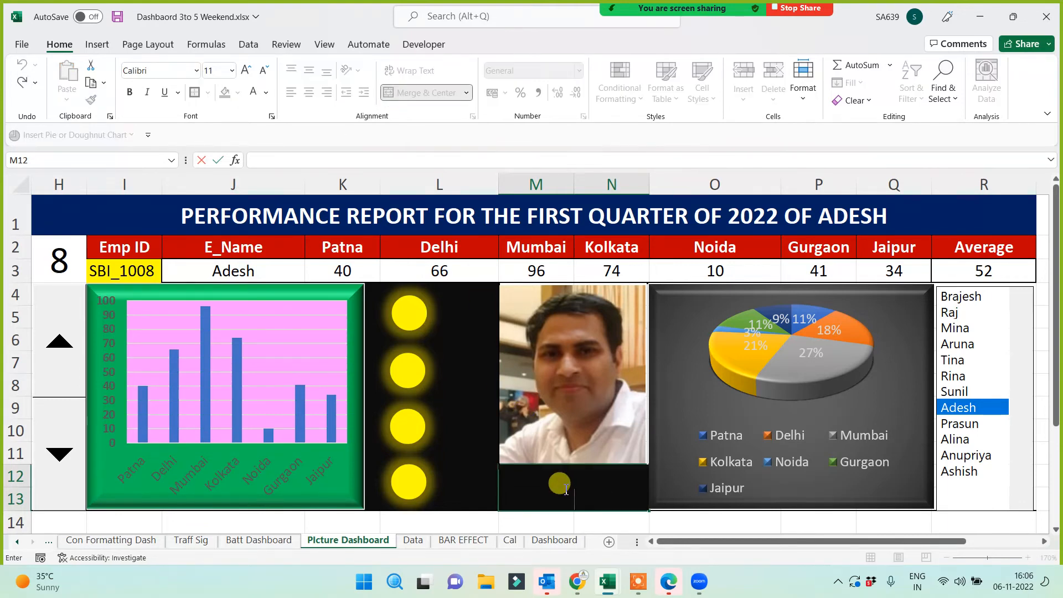
type("=")
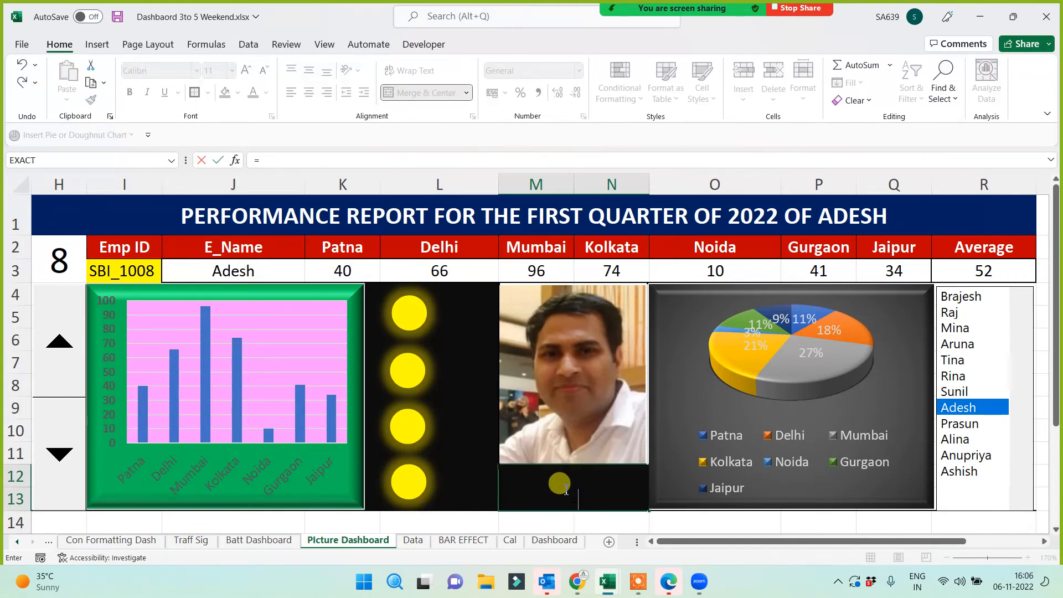
left_click(220, 271)
key("Return")
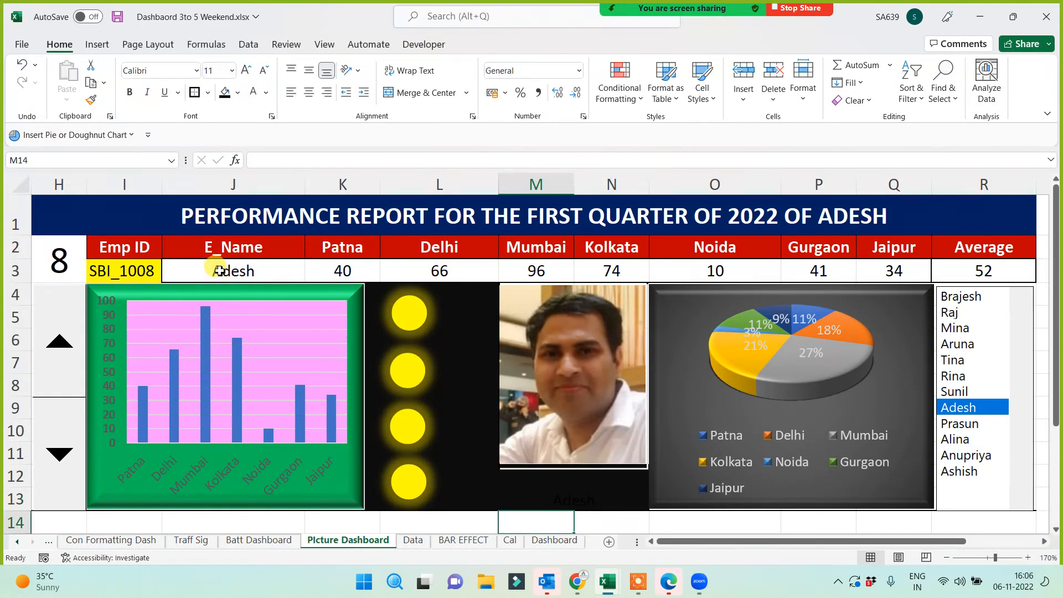
Format the merged name cell M12 below the photo with white font, middle vertical alignment and font size 18.
left_click(542, 491)
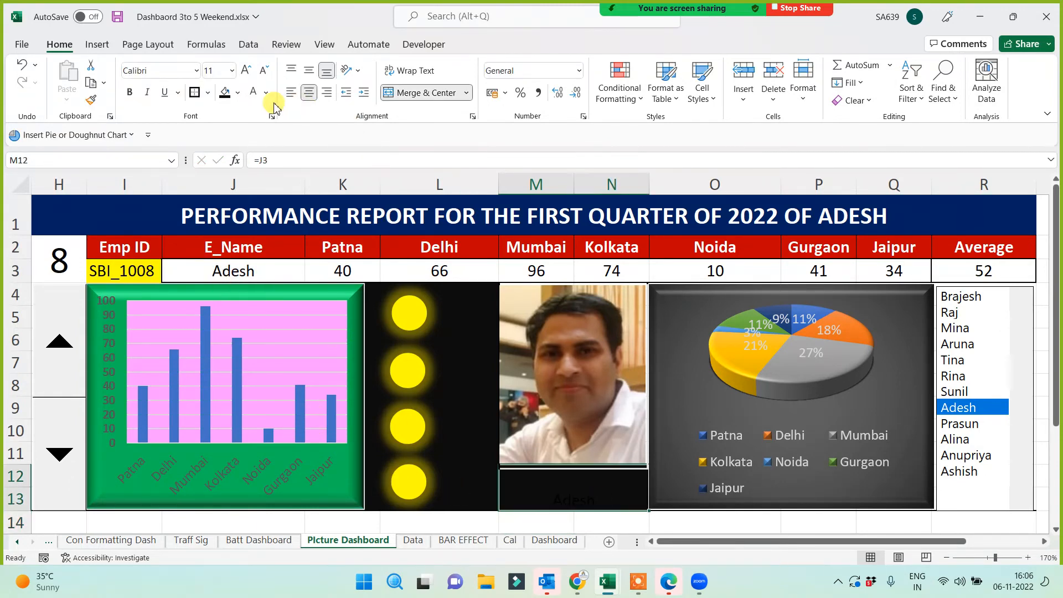
left_click(309, 72)
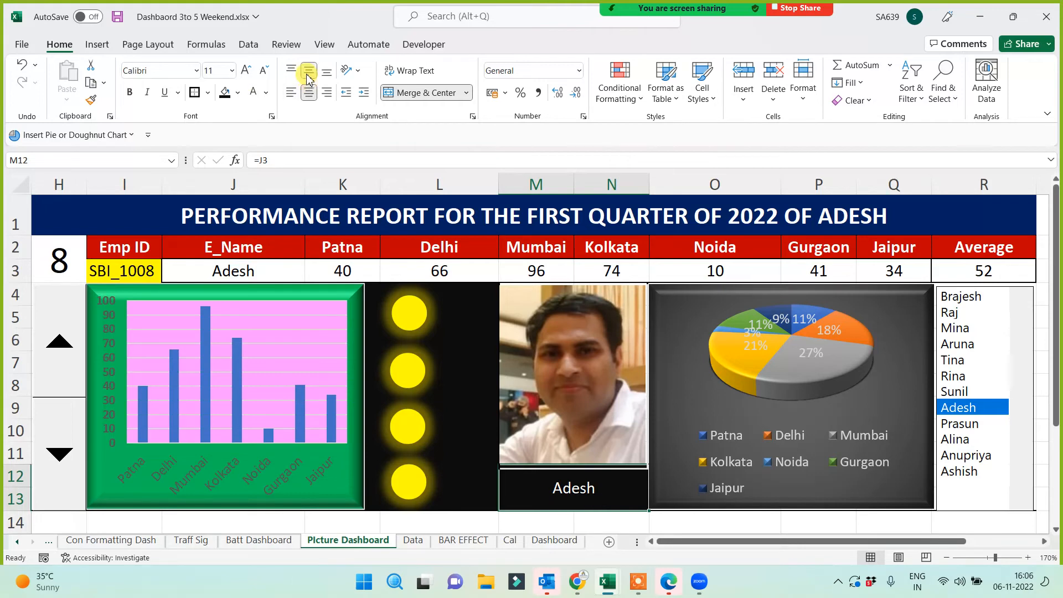
left_click(245, 71)
left_click(246, 71)
left_click(244, 72)
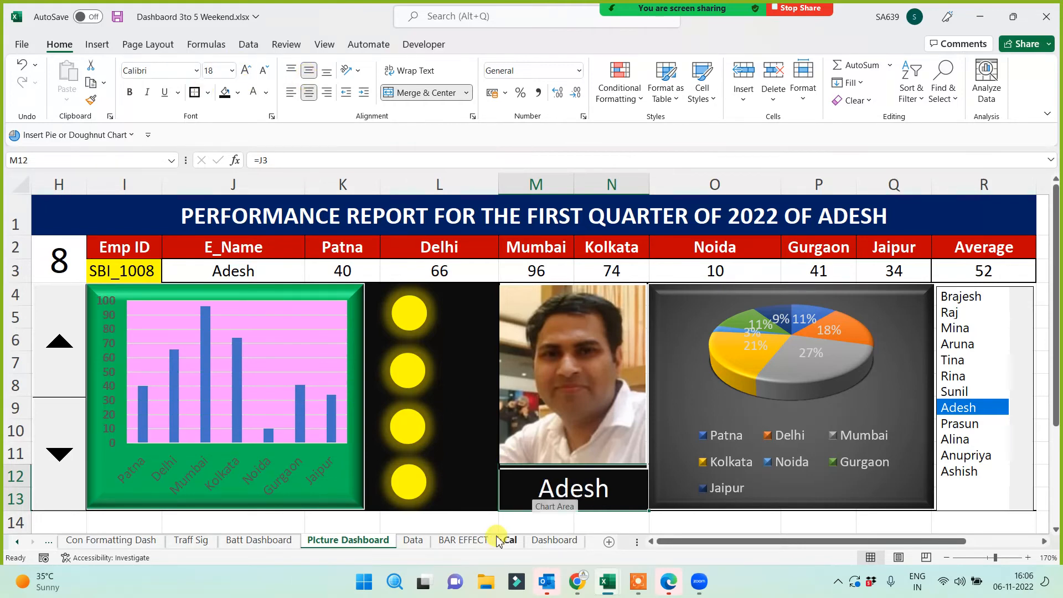
left_click(523, 529)
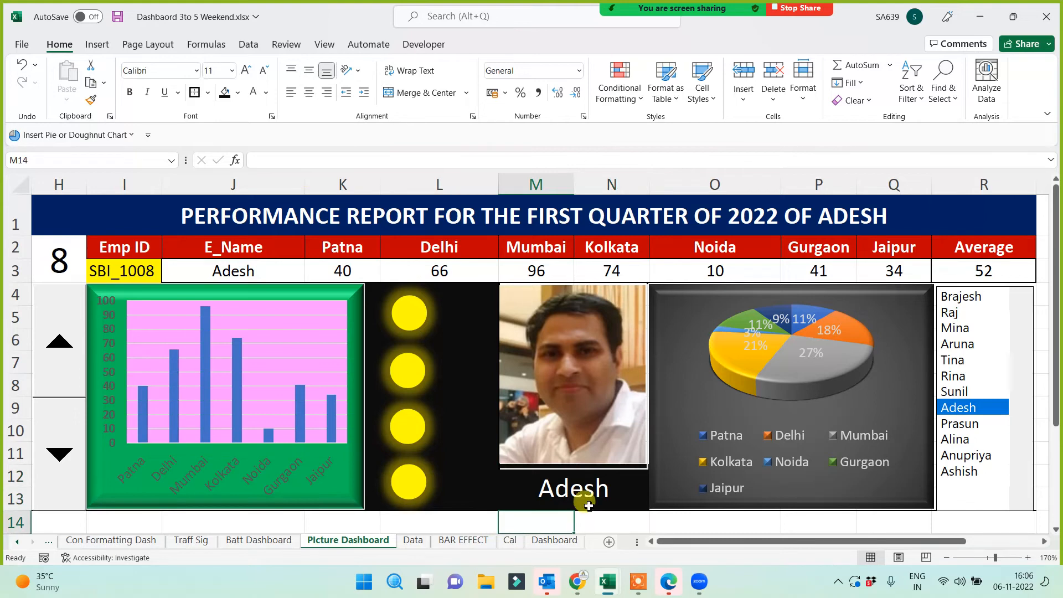
Select the linked photo and choose several employees in the list box, ending on the first, to check whether the photo follows the selection.
left_click(551, 363)
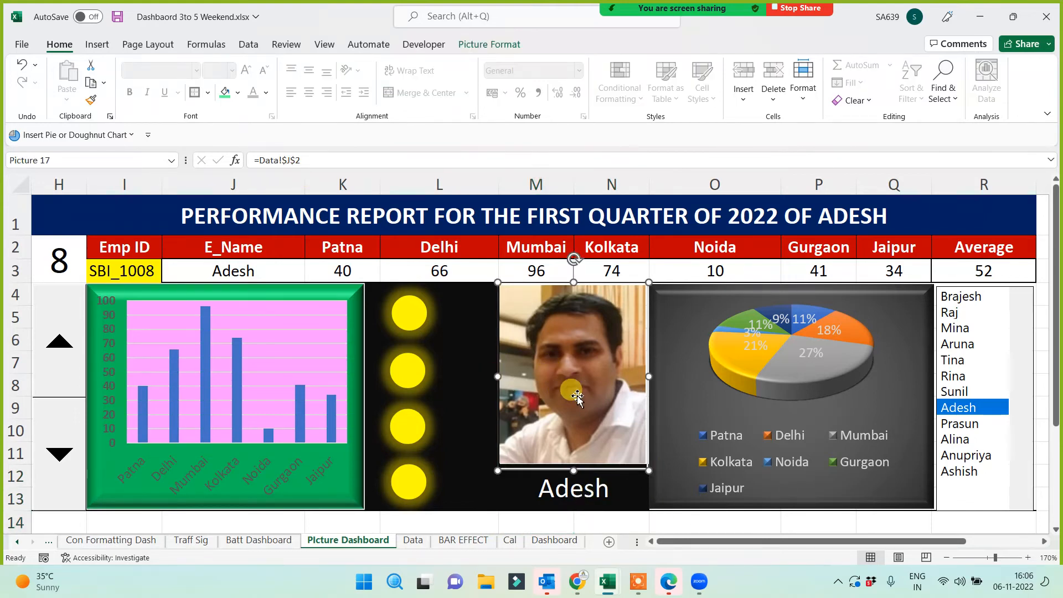
left_click(957, 392)
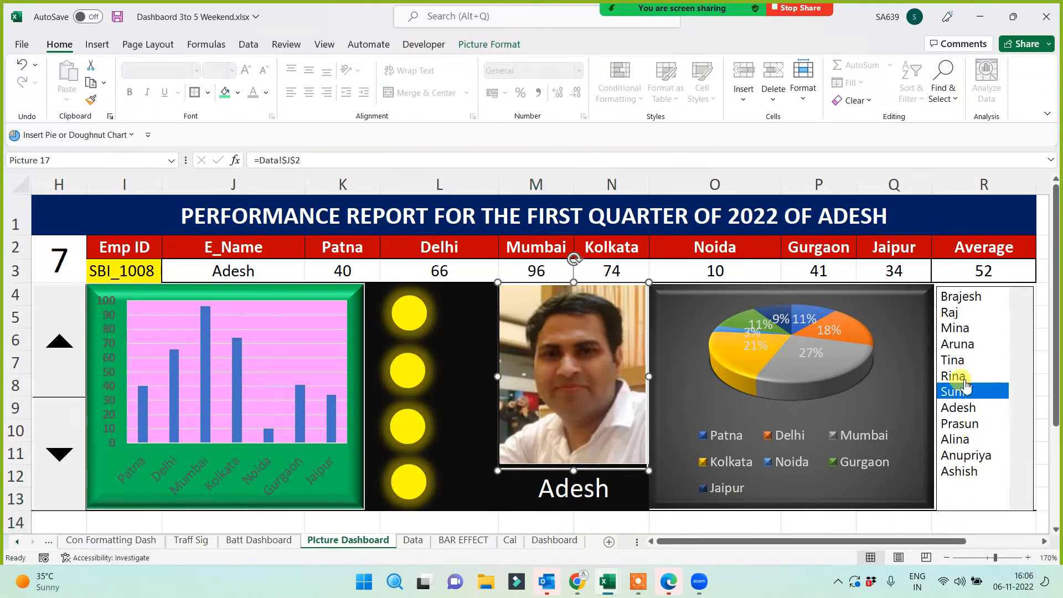
left_click(956, 360)
left_click(961, 327)
left_click(971, 312)
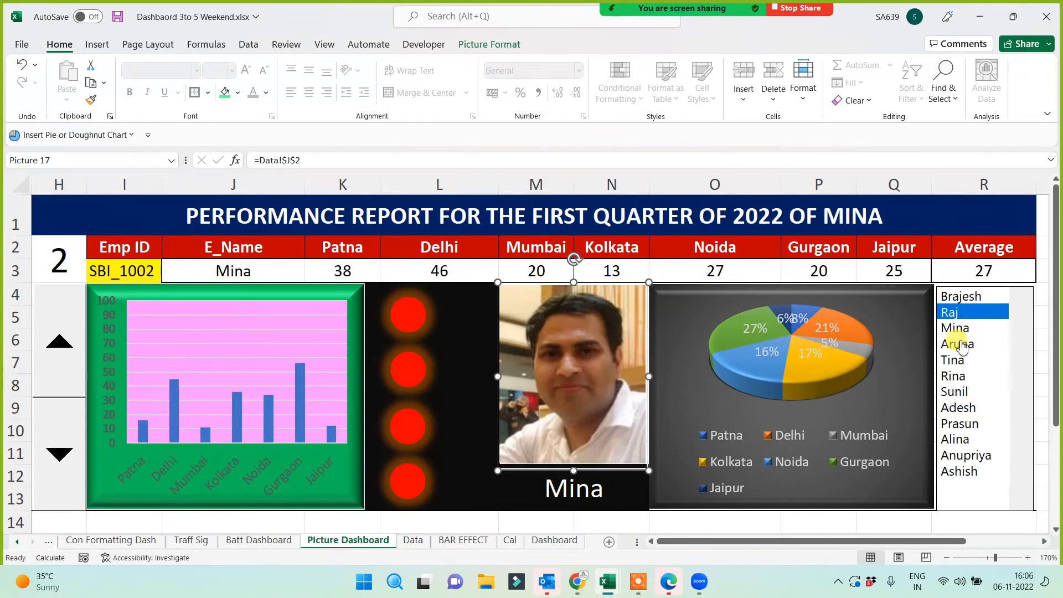
left_click(961, 298)
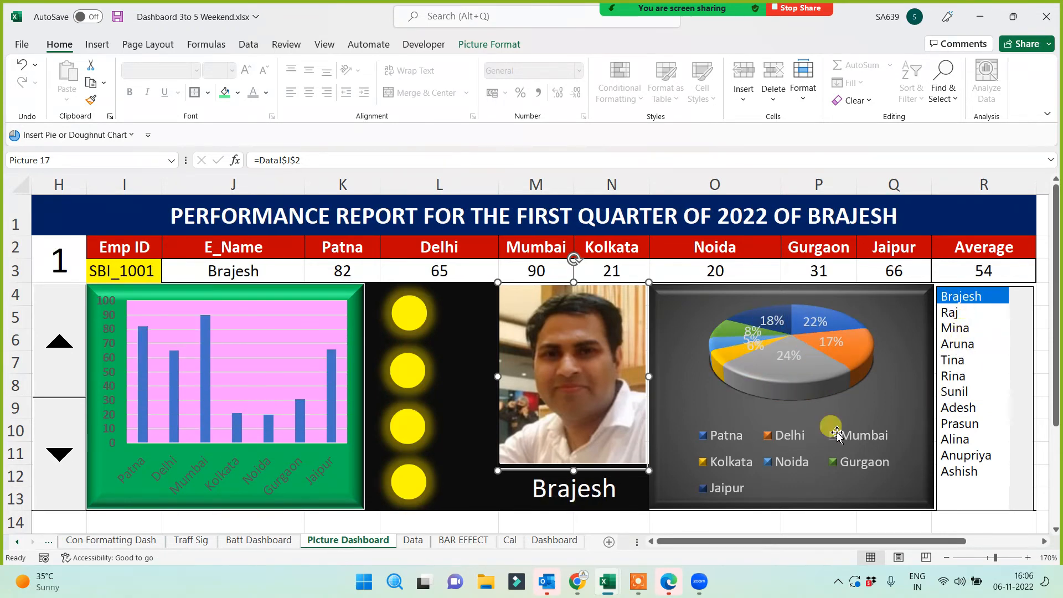
left_click(960, 313)
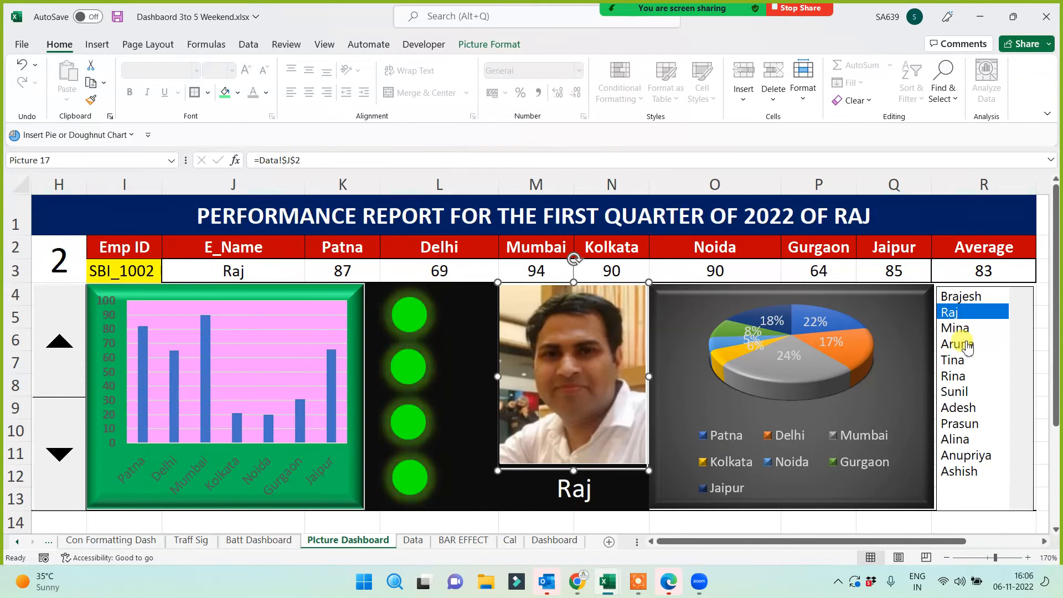
left_click(958, 328)
left_click(965, 298)
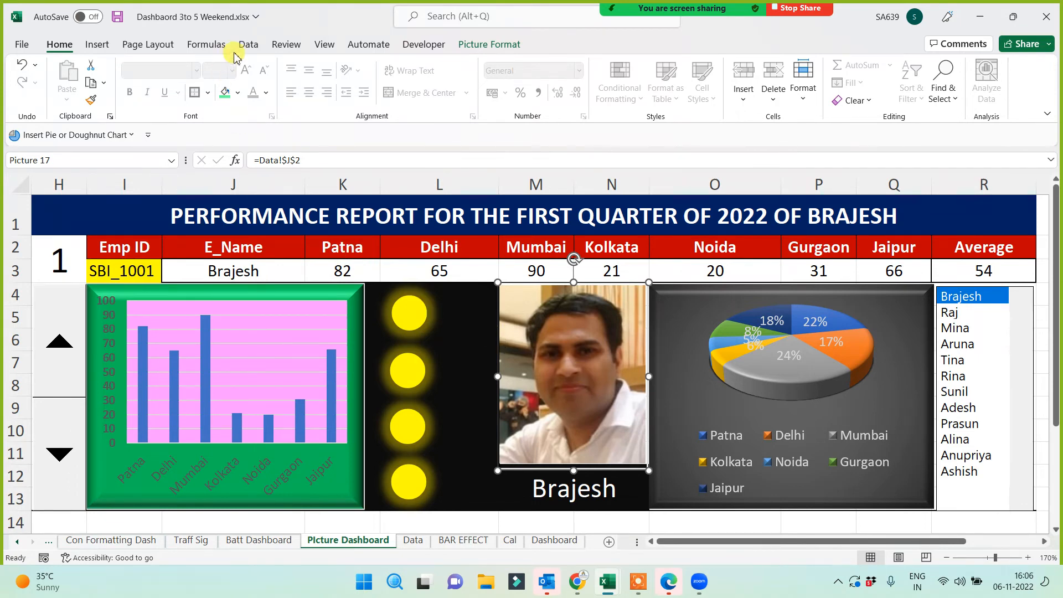
Create a workbook-scope defined name ending in PLookup and begin its reference with =INDEX(Data!$J:$J.
left_click(206, 45)
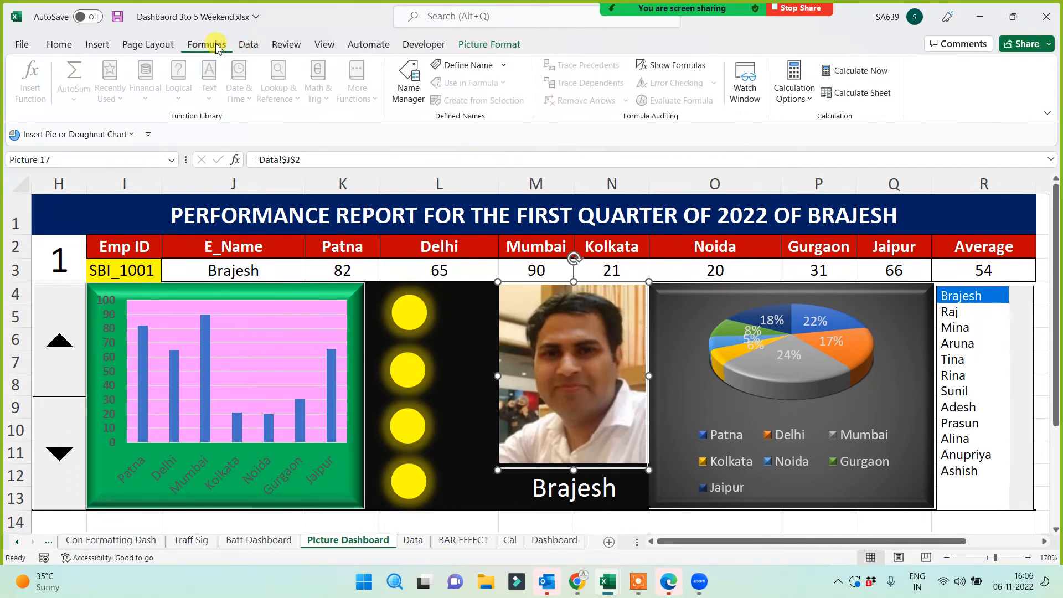
left_click(408, 89)
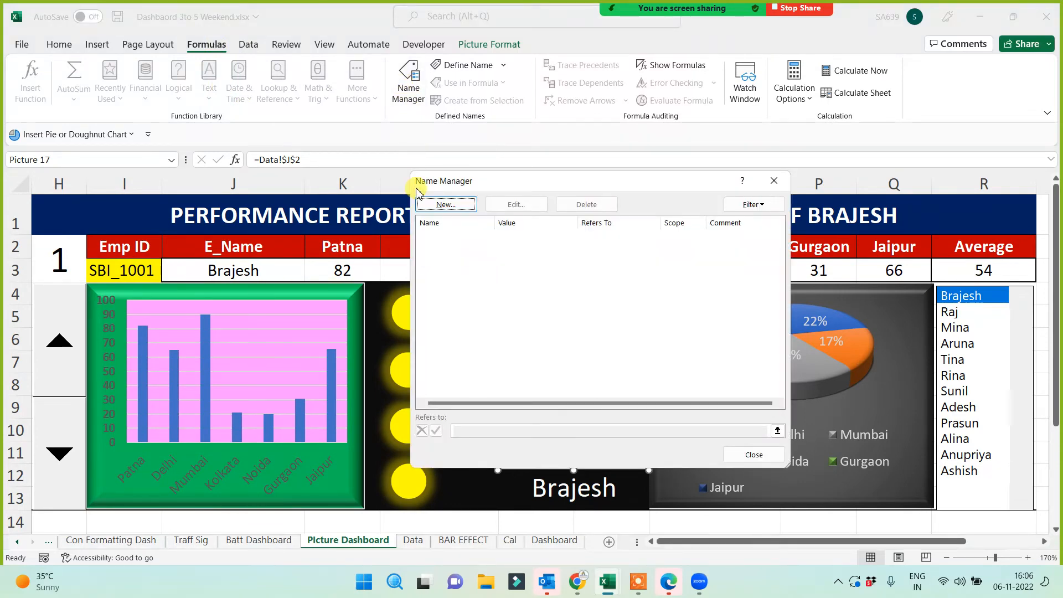
key("Escape")
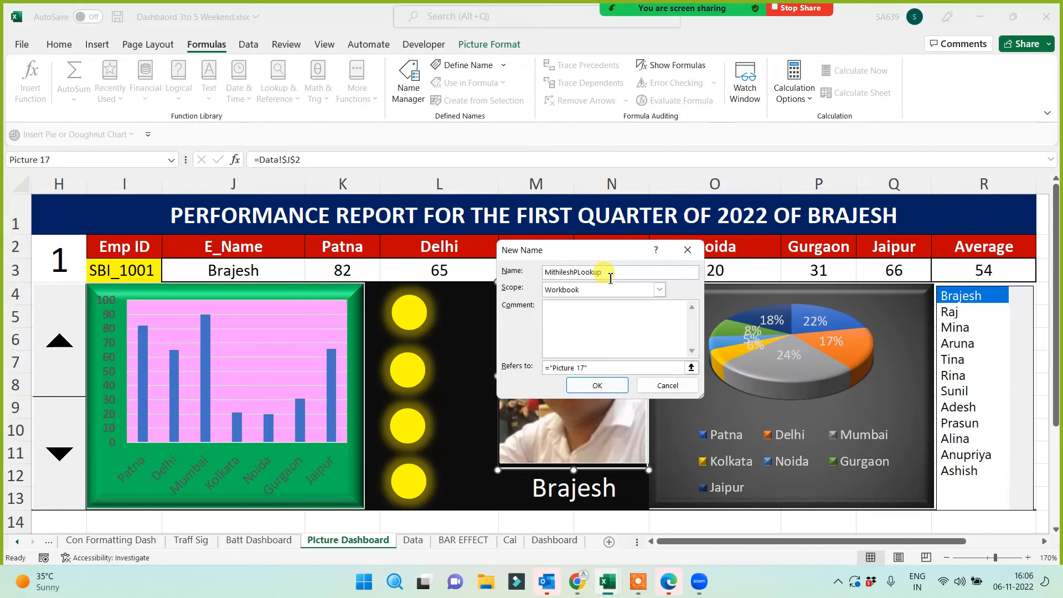
left_click(600, 369)
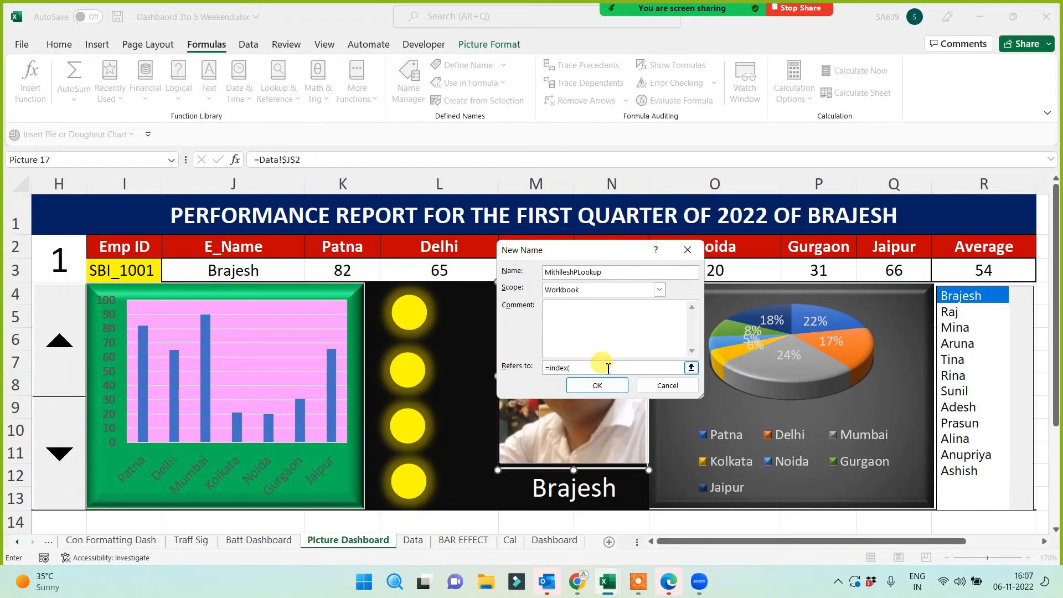
left_click(415, 544)
left_click(812, 184)
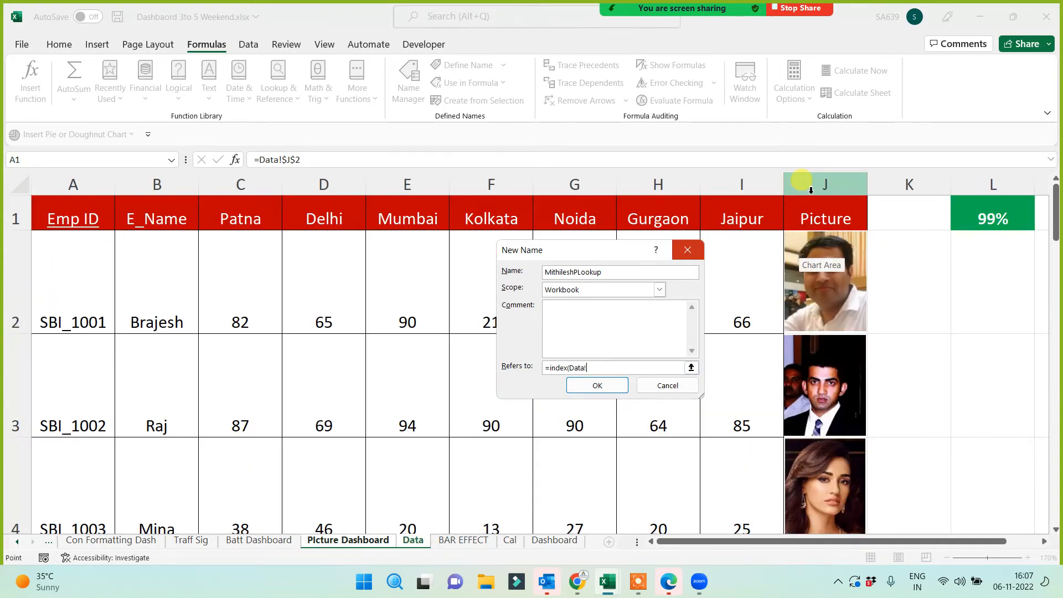
Complete the defined name's reference with ,MATCH('PIcture Dashboard'!$J$3,Data!$B:$B,0)) and save the name.
type(",match(")
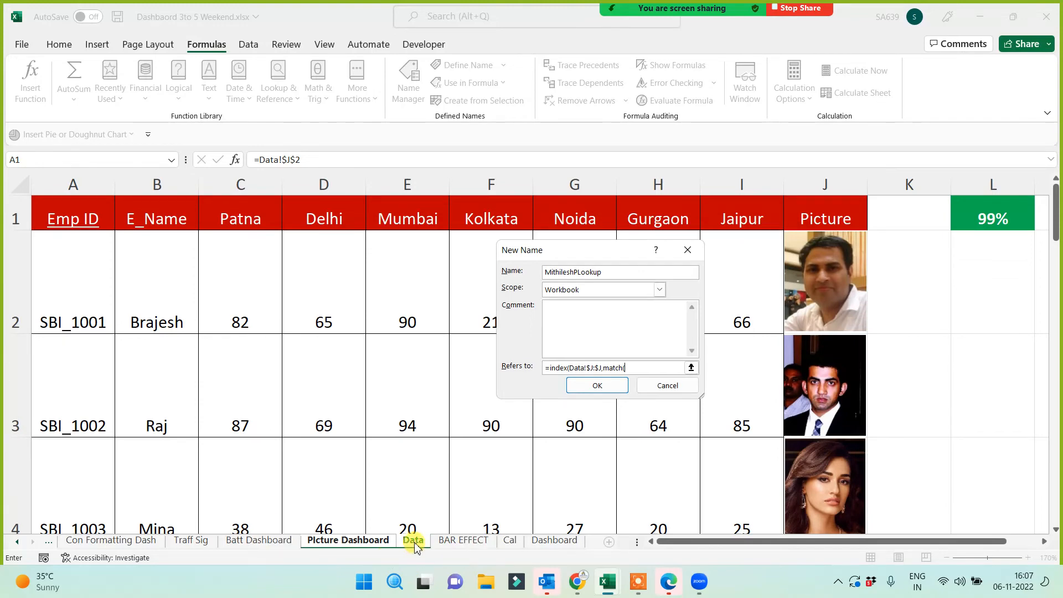
left_click(368, 544)
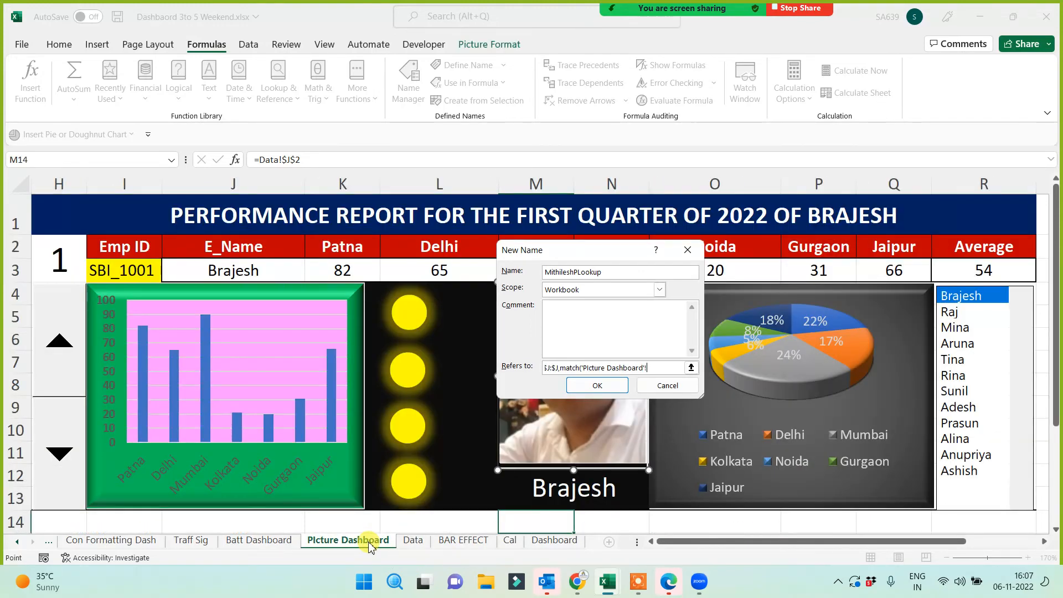
left_click(242, 272)
type(",")
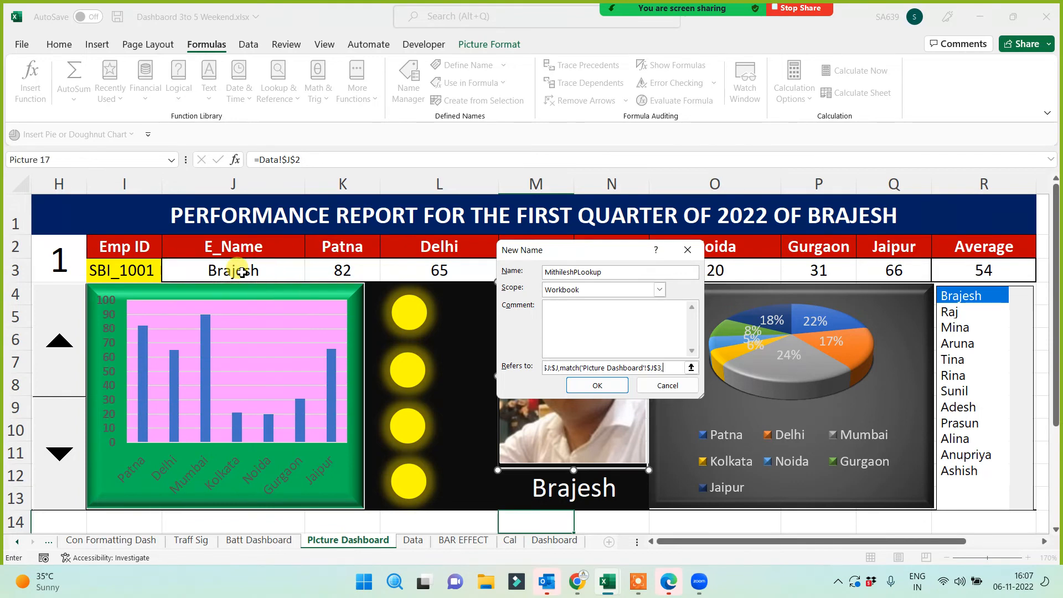
left_click(412, 542)
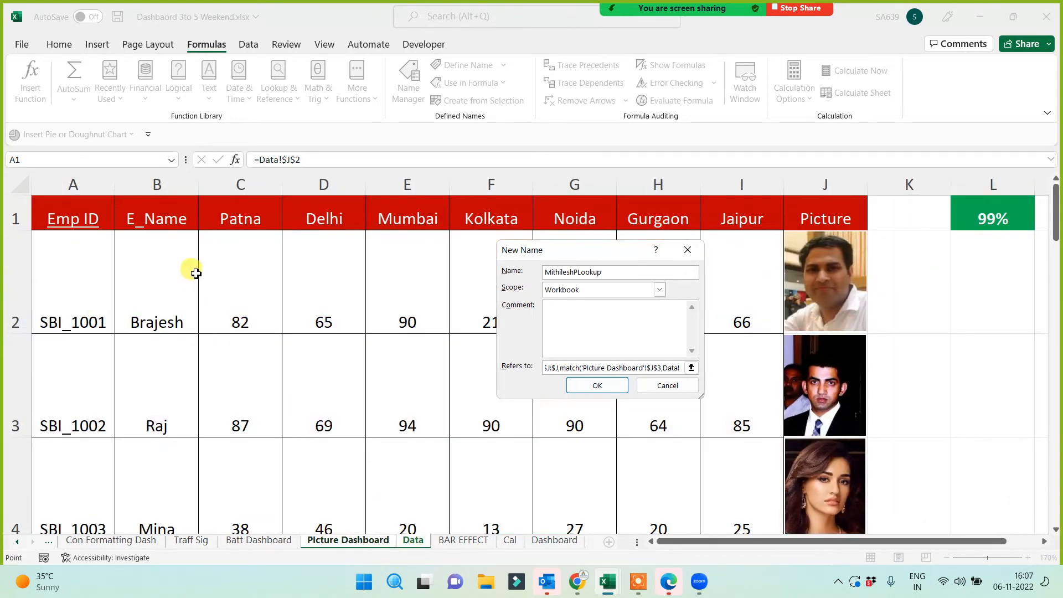
left_click(151, 185)
type(",0))")
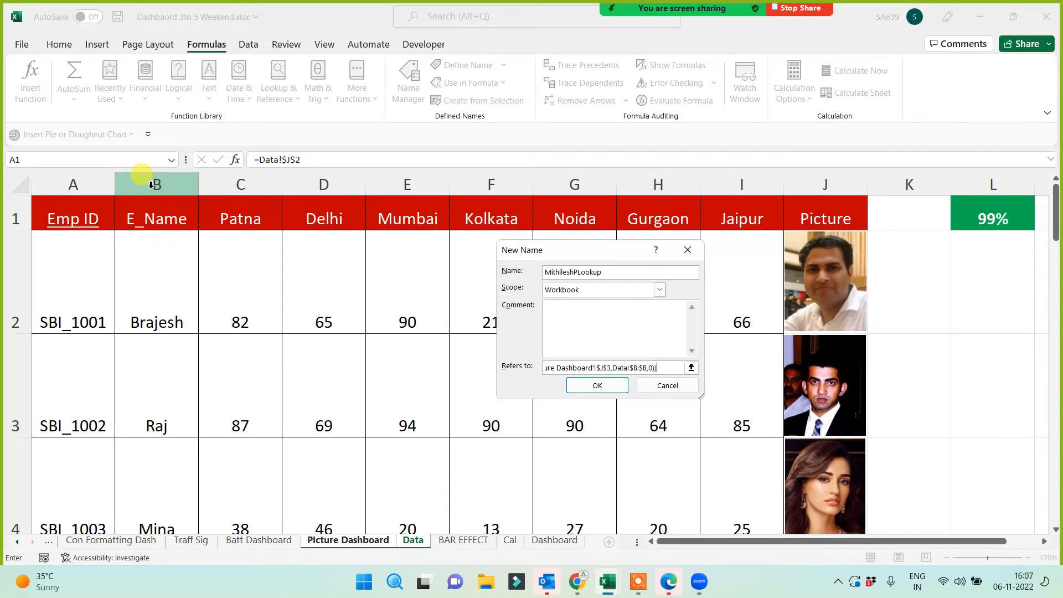
left_click(607, 387)
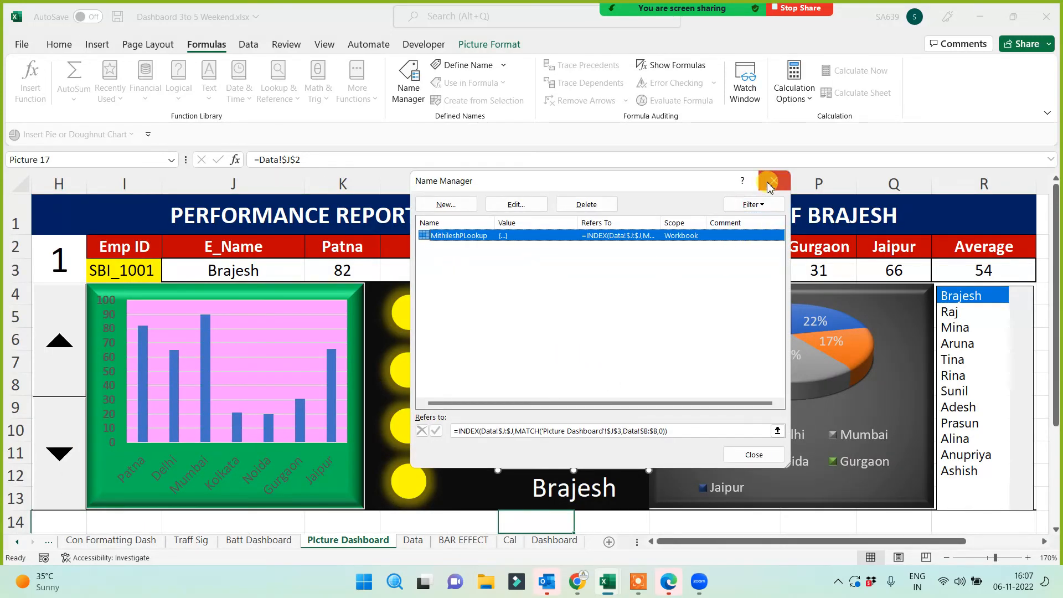
left_click(771, 181)
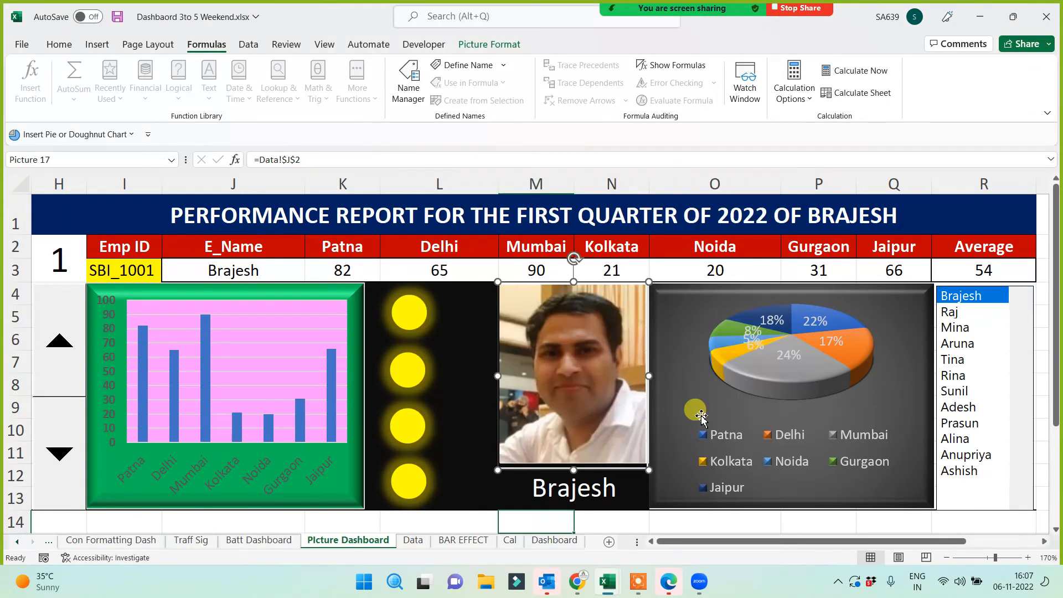
Switch among the first three employees in the list box and return to the first, checking the photo against the displayed name.
left_click(960, 313)
left_click(954, 327)
left_click(959, 310)
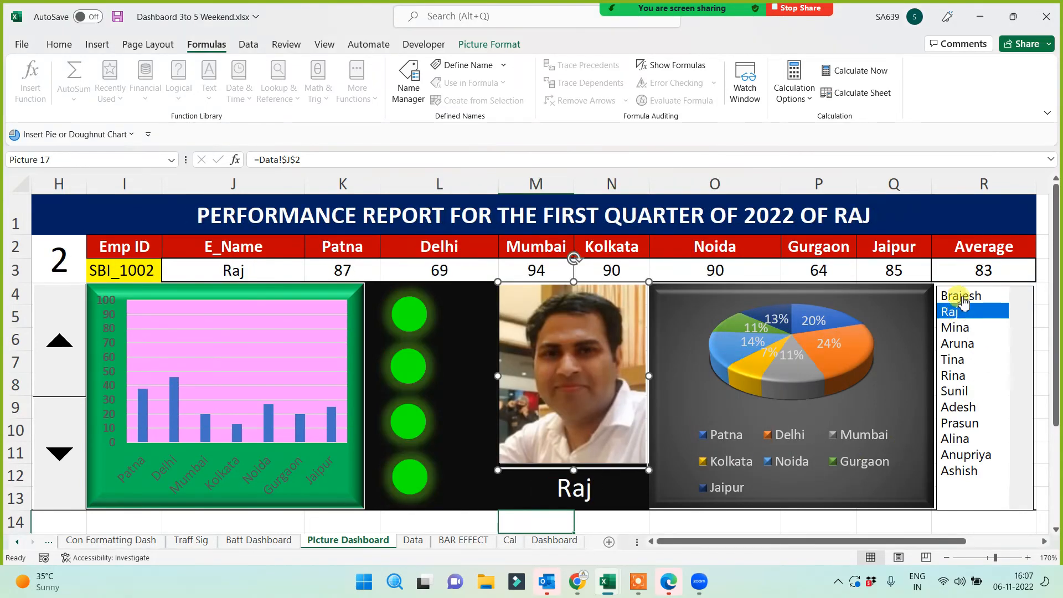
left_click(964, 301)
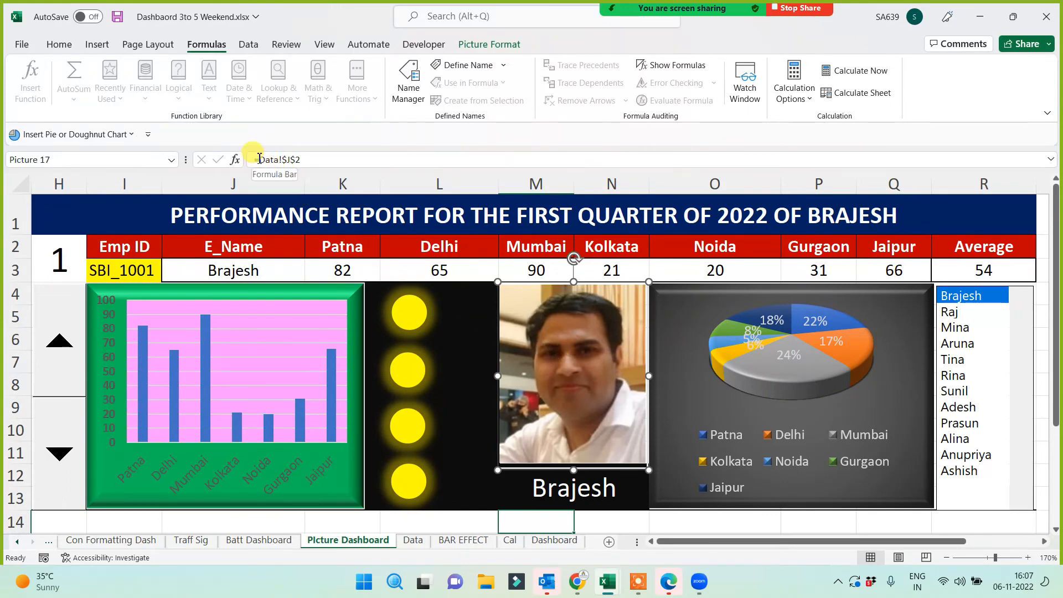
Replace the linked photo's Data!$J$2 reference with the defined name ending in PLookup, and deselect the photo.
left_click_drag(261, 159, 341, 163)
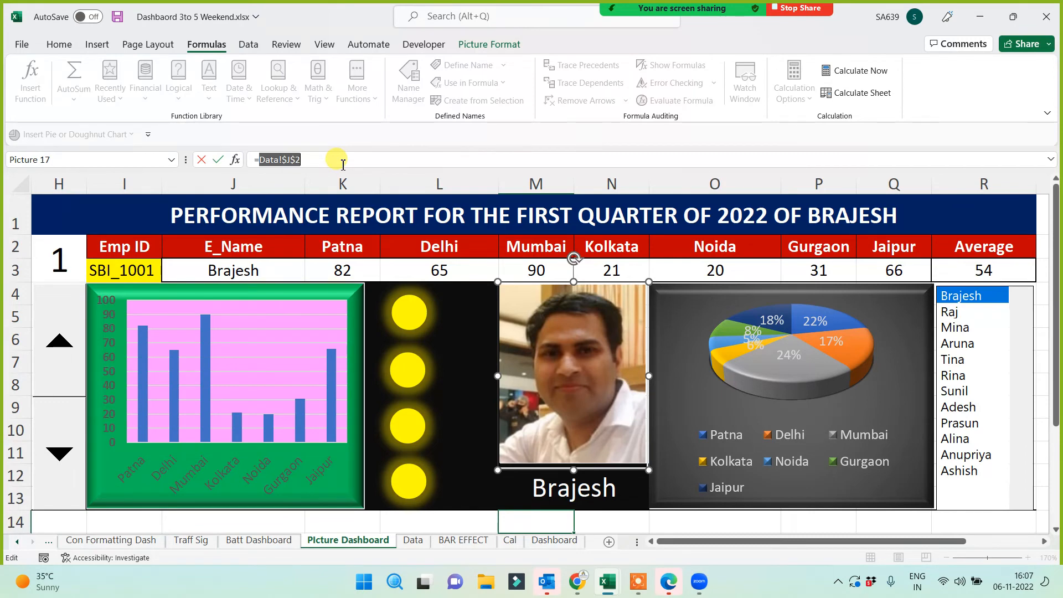
type("mi")
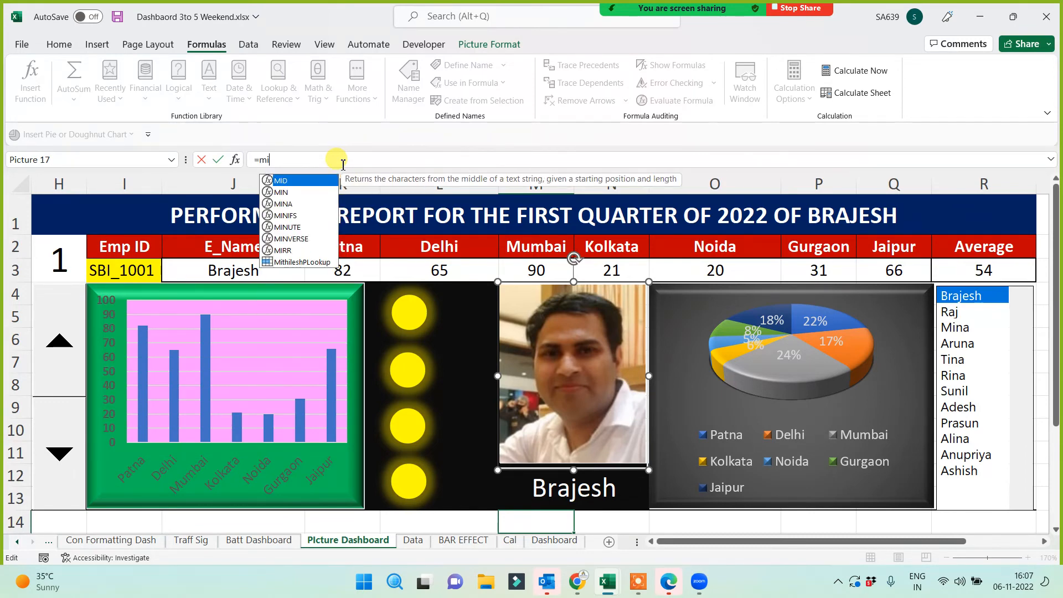
key("Down")
key("Down")
key("Down")
key("Down")
key("Down")
key("Down")
key("Down")
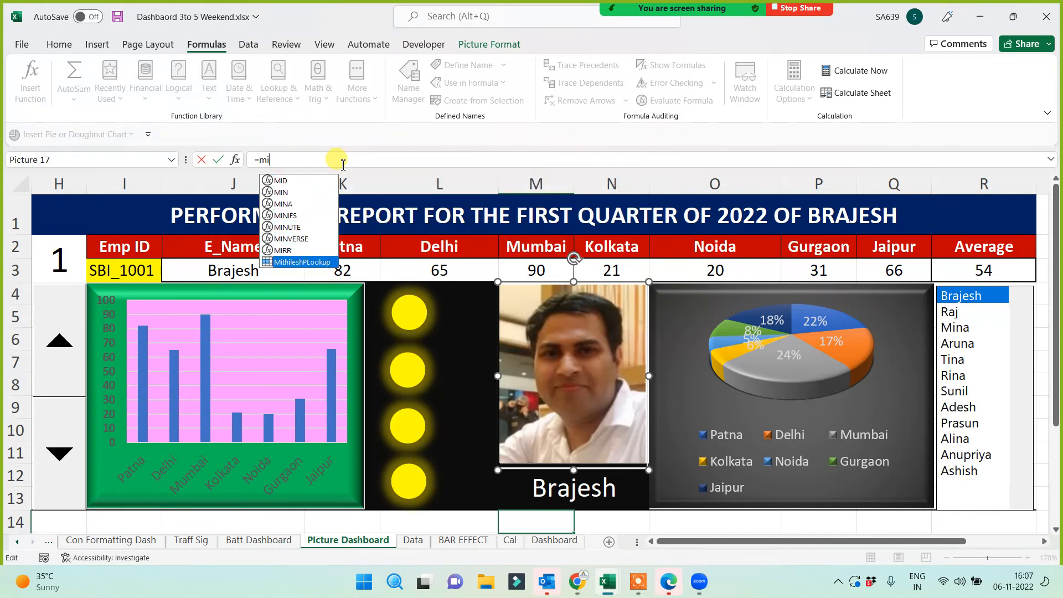
key("Tab")
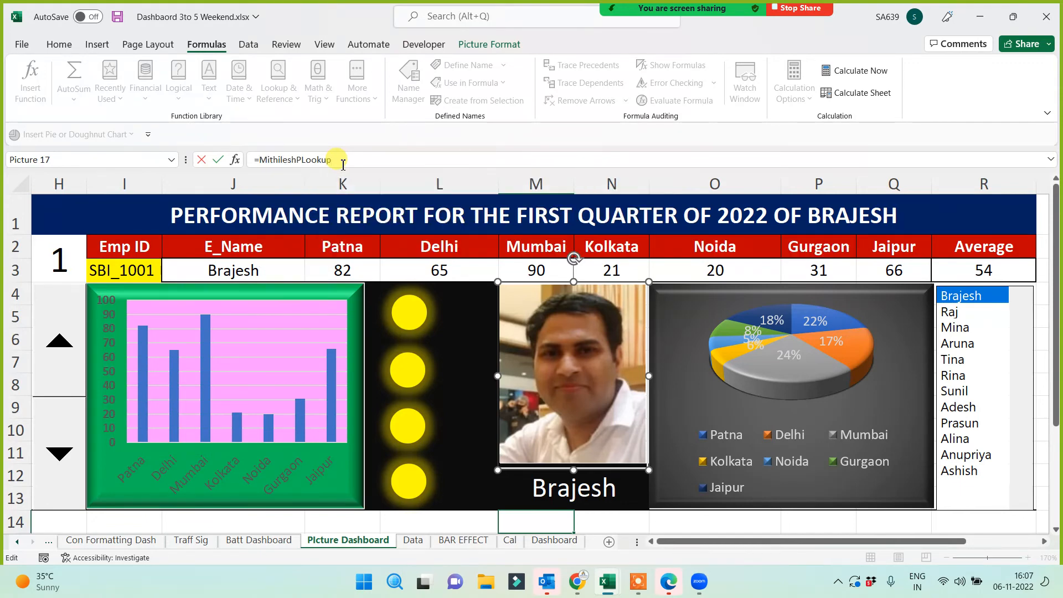
key("Return")
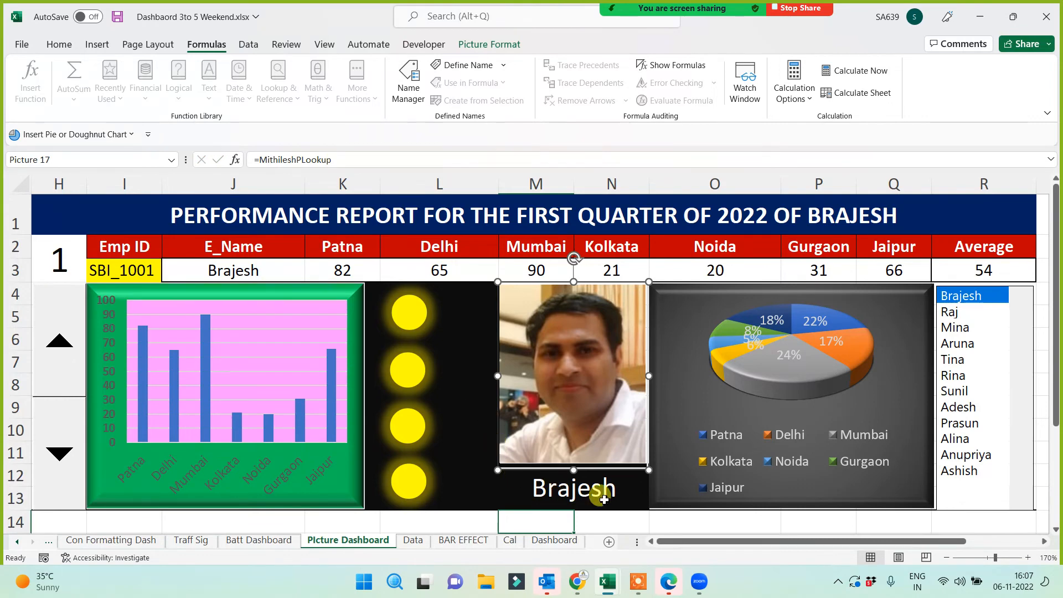
left_click(638, 519)
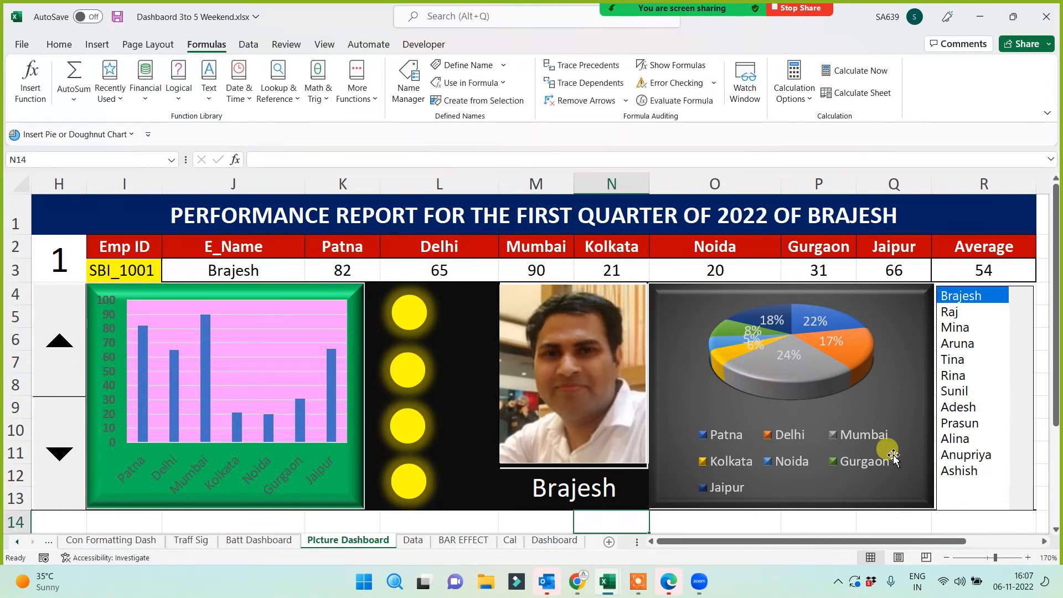
Select the second through seventh employees in the list box one by one to test the photo lookup.
left_click(962, 314)
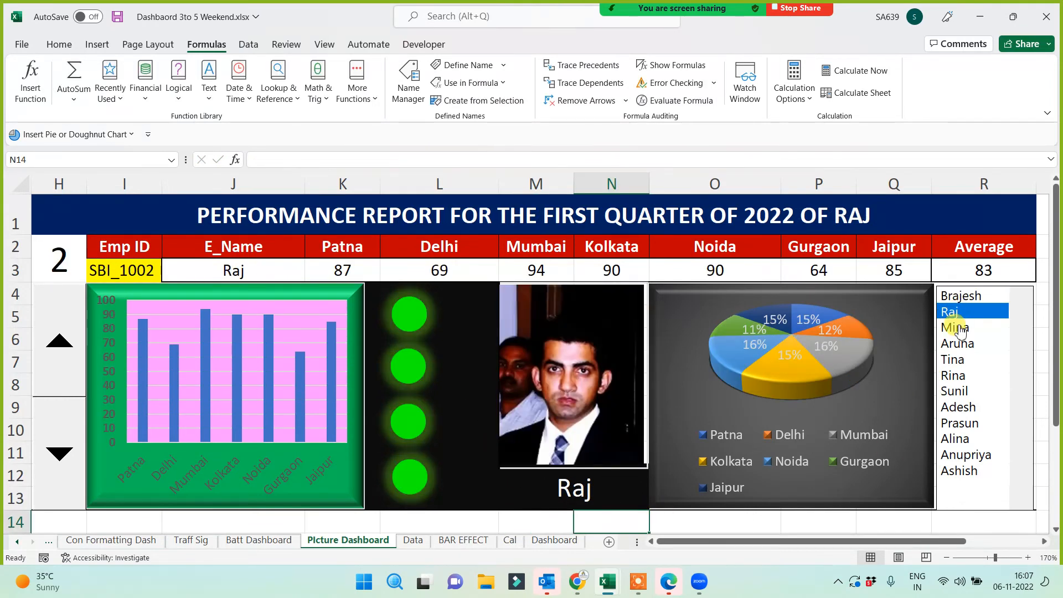
left_click(961, 330)
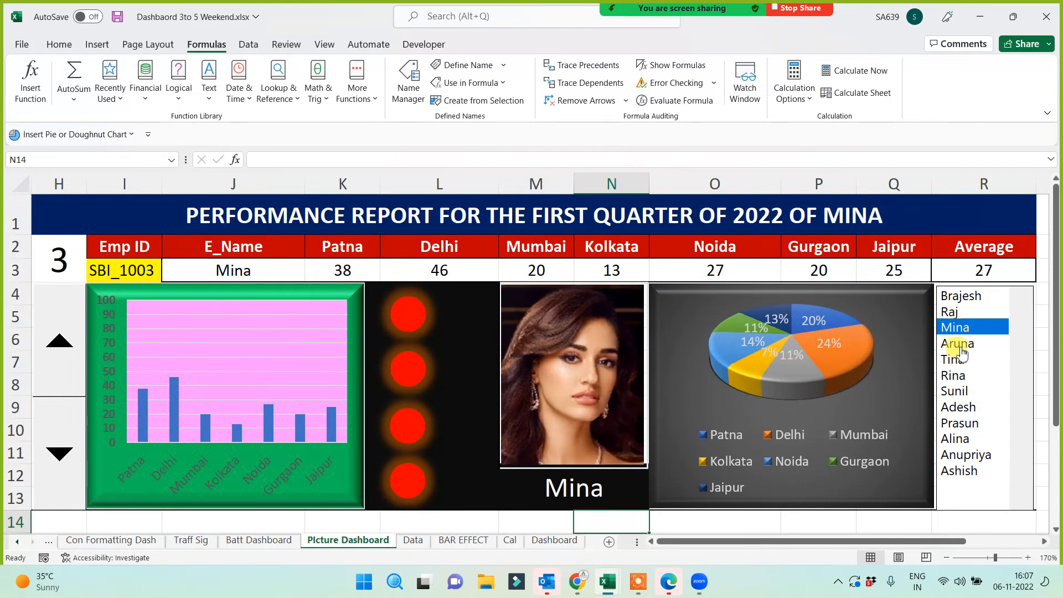
left_click(963, 344)
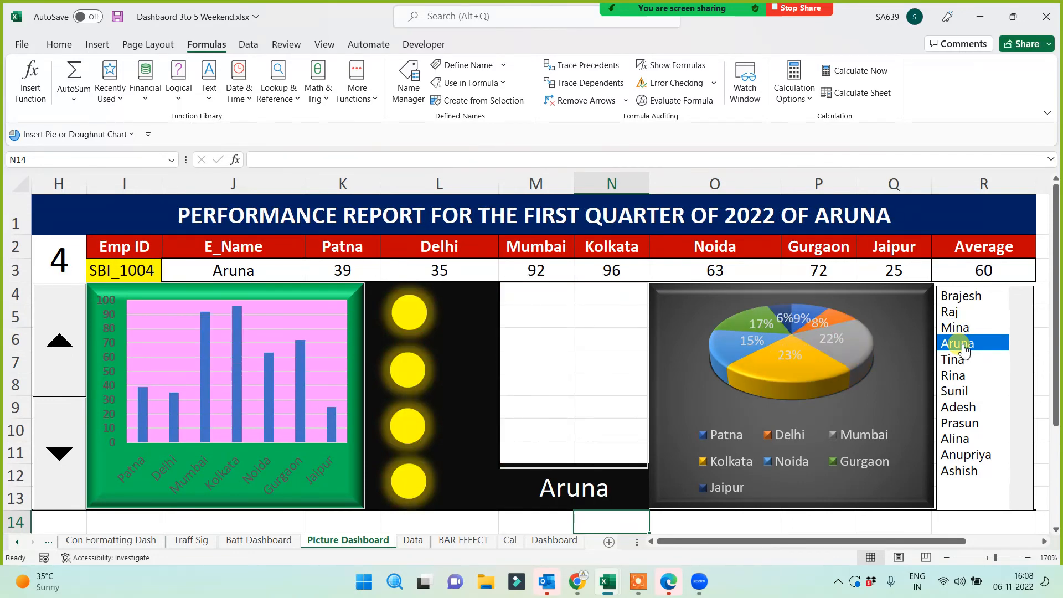
left_click(961, 360)
left_click(967, 377)
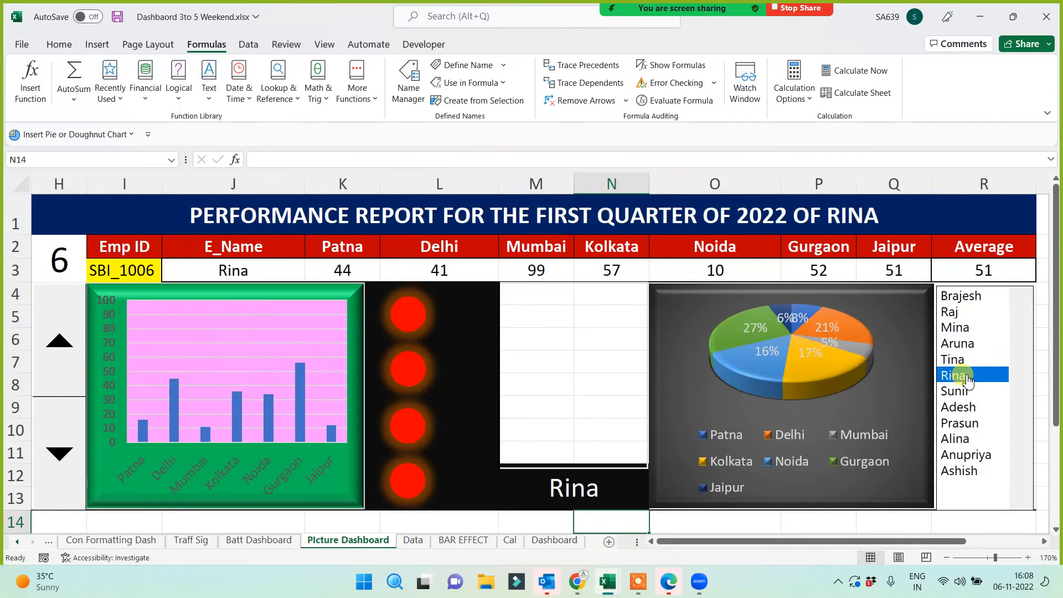
left_click(966, 394)
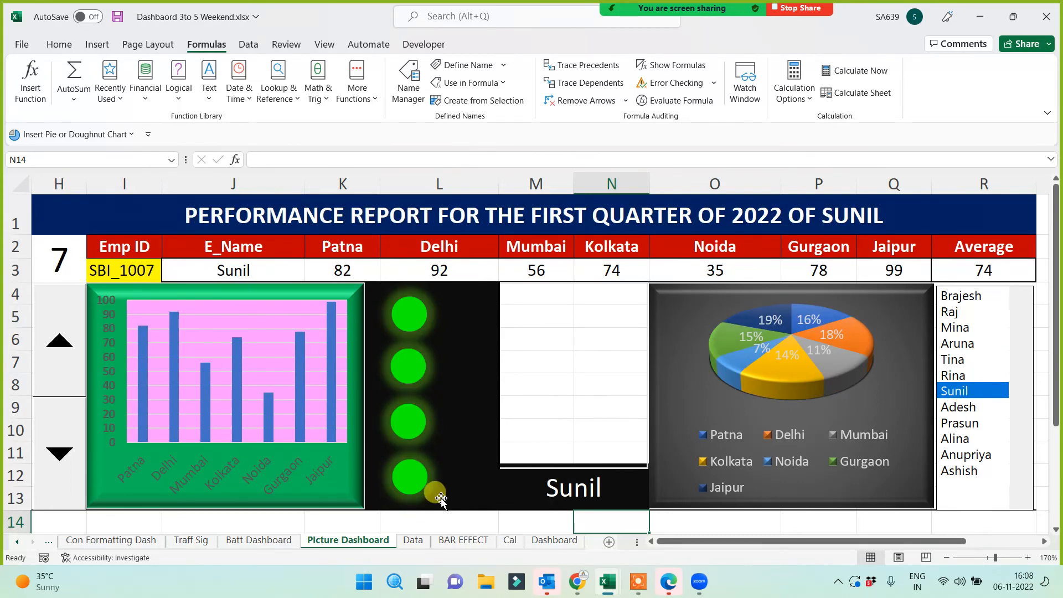
Insert the picture WhatsApp Image 2022-09-12 at 13.20.39.jpeg from the Downloads folder at cell J5 of the Data sheet.
left_click(413, 540)
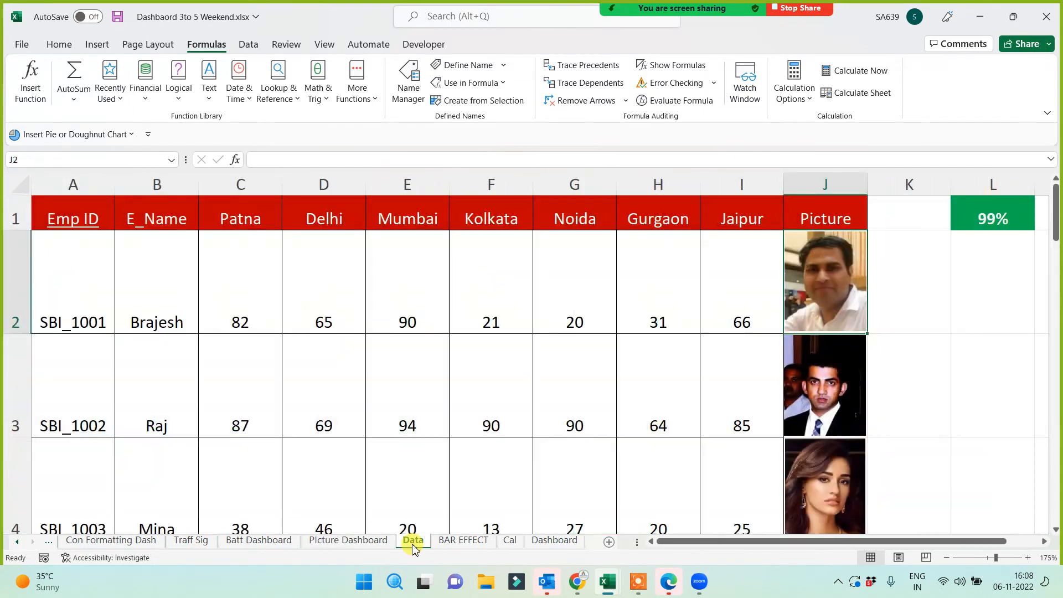
scroll(641, 384, "down", 1)
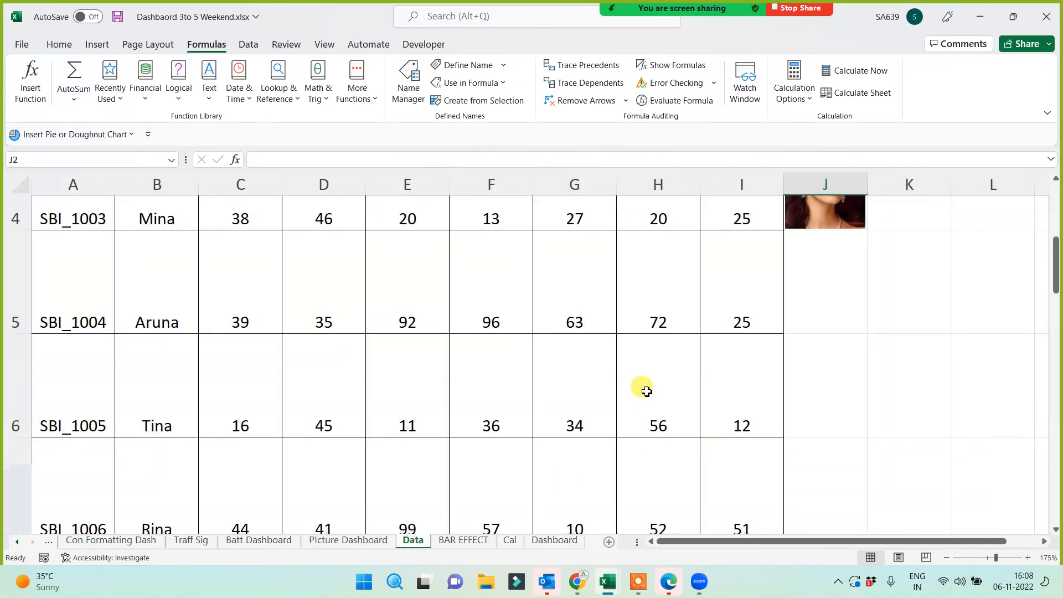
left_click(831, 299)
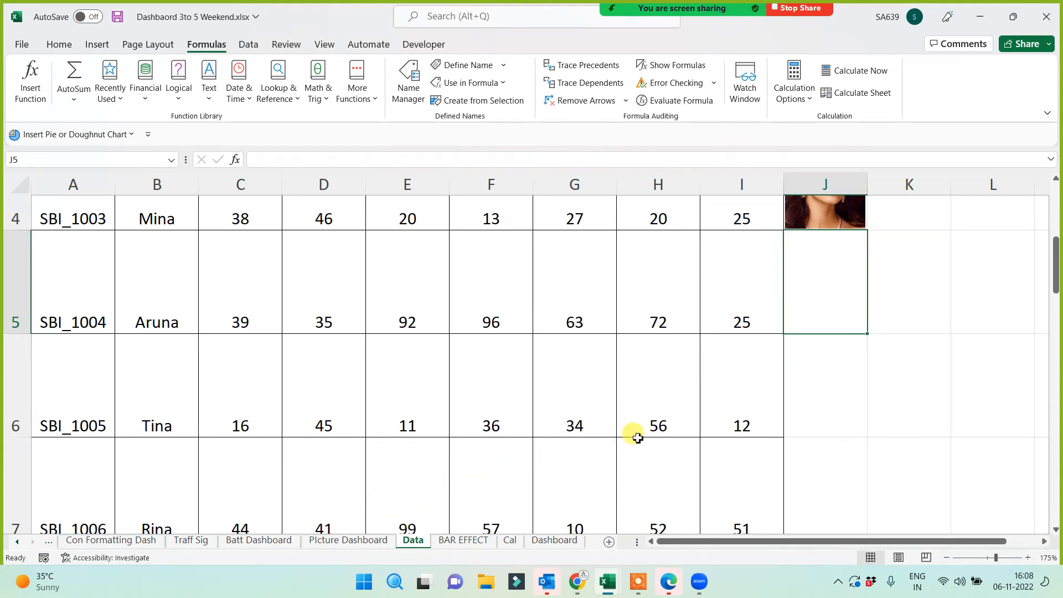
left_click(97, 44)
left_click(176, 88)
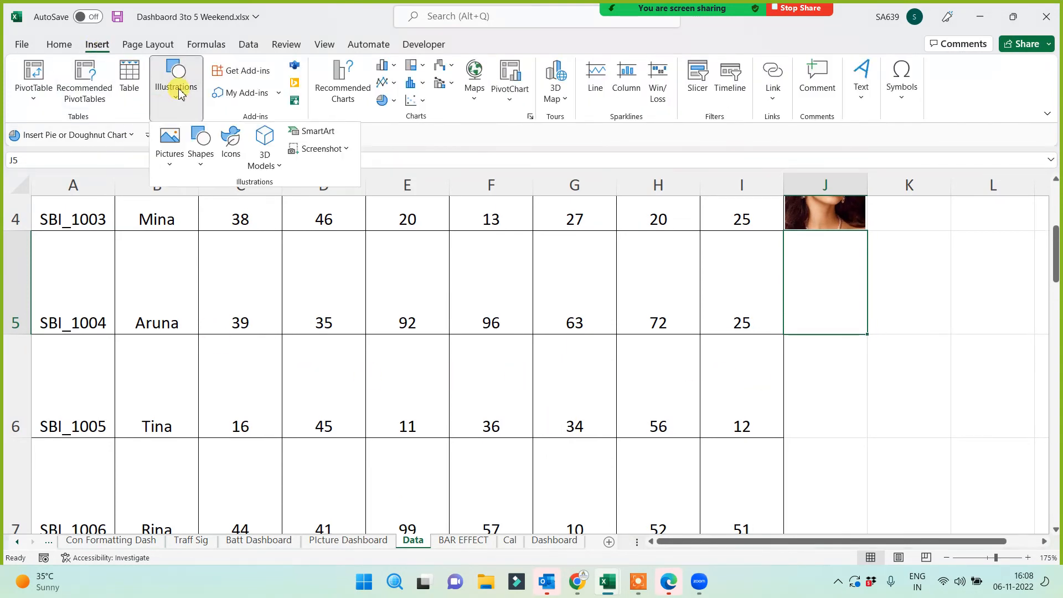
left_click(170, 145)
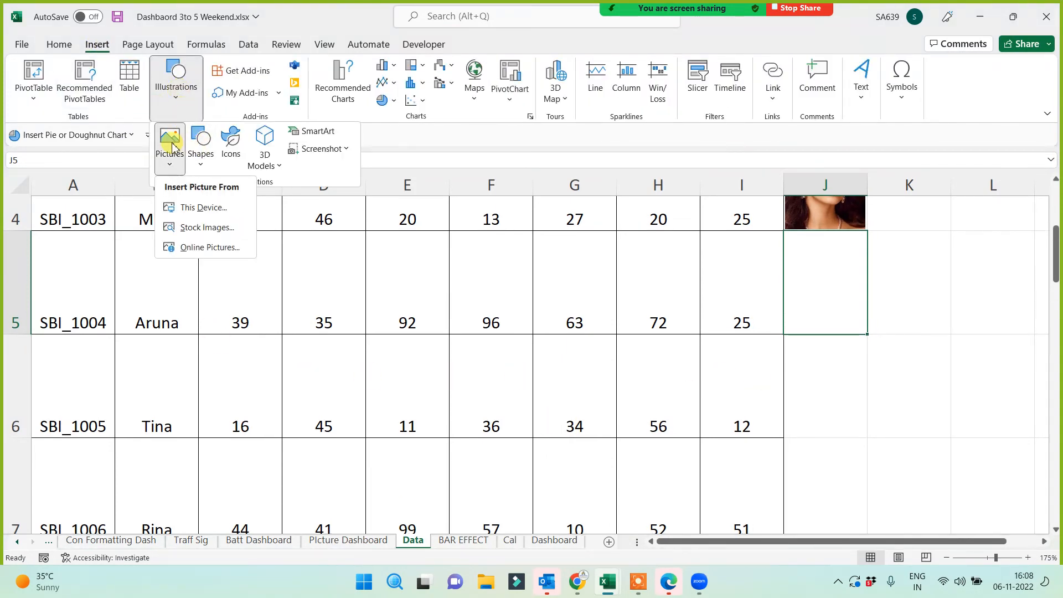
left_click(195, 209)
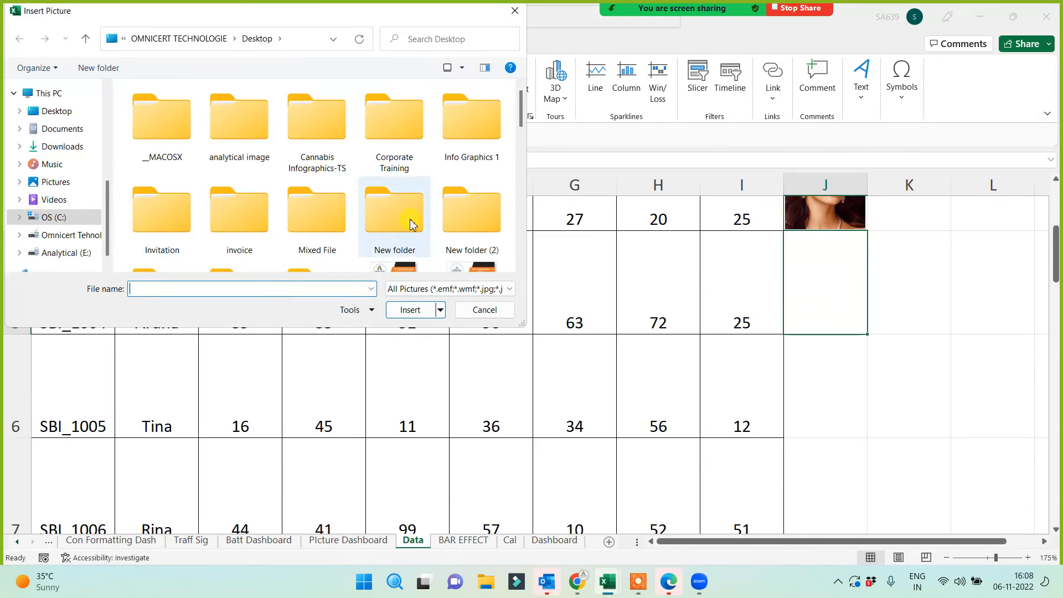
mouse_move(519, 123)
left_mouse_down()
mouse_move(523, 241)
mouse_move(521, 116)
left_mouse_up()
left_click(60, 147)
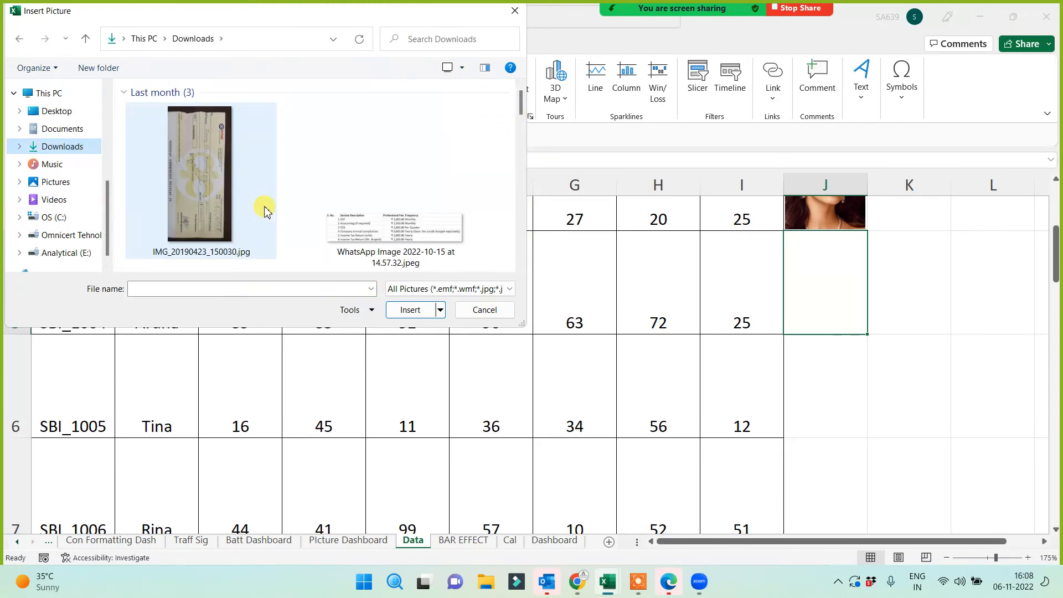
scroll(265, 211, "down", 5)
left_click(192, 197)
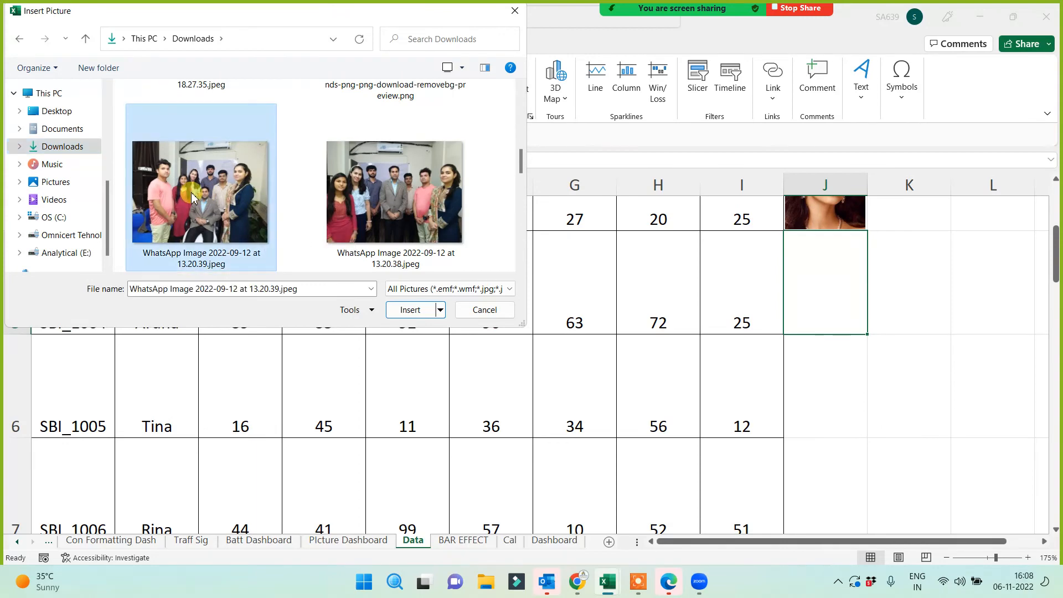
double_click(192, 197)
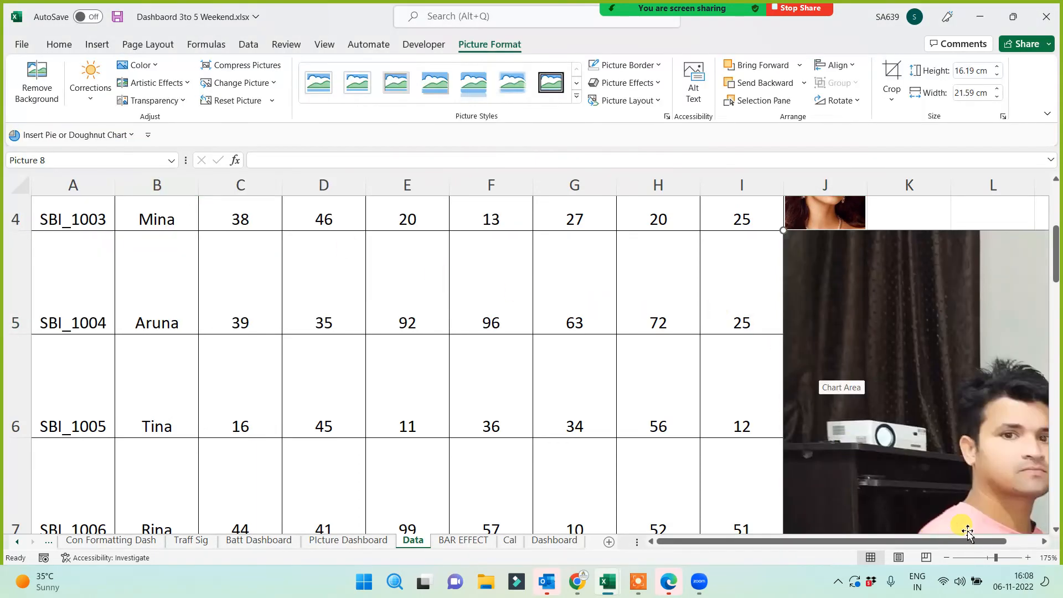
Set the inserted group photo's height to 6 cm and move it over columns D to H.
left_click(973, 71)
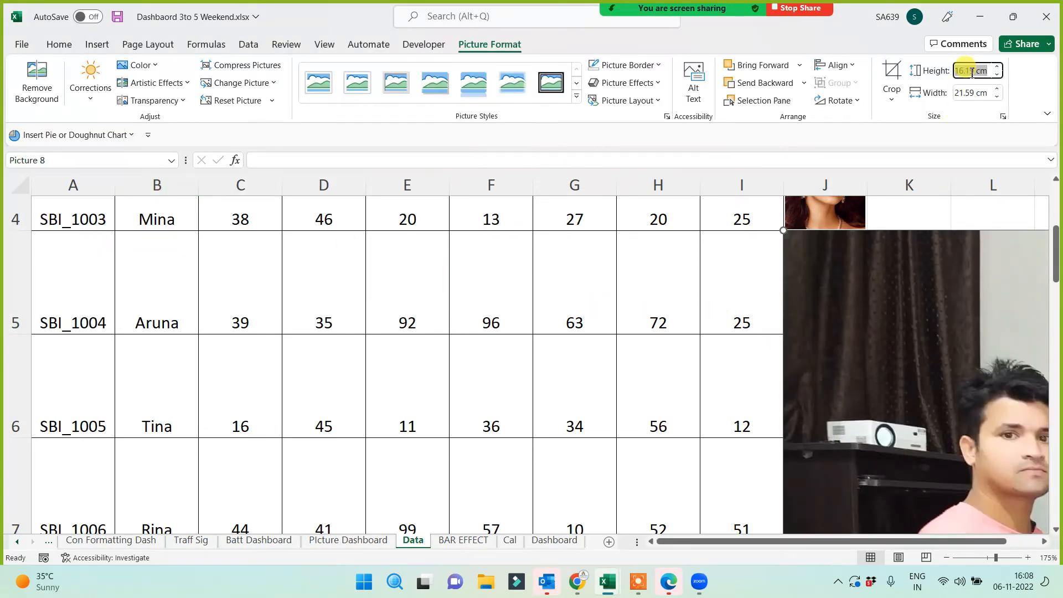
type("6")
key("Return")
left_click_drag(911, 368, 436, 359)
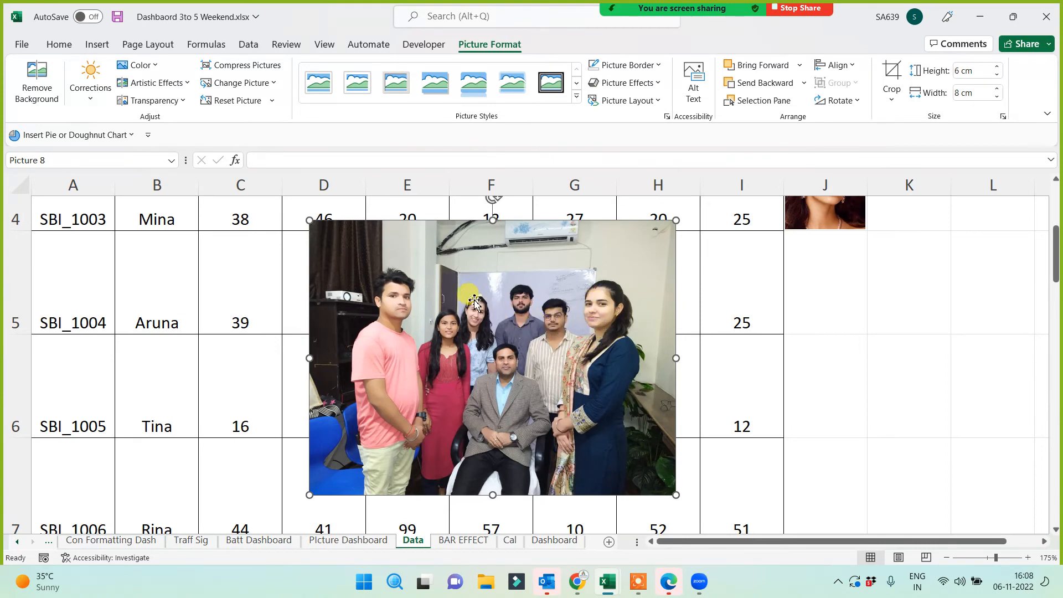
Crop the group photo to the woman in the light blue top and fit the cropped picture into cell J5.
left_click(891, 72)
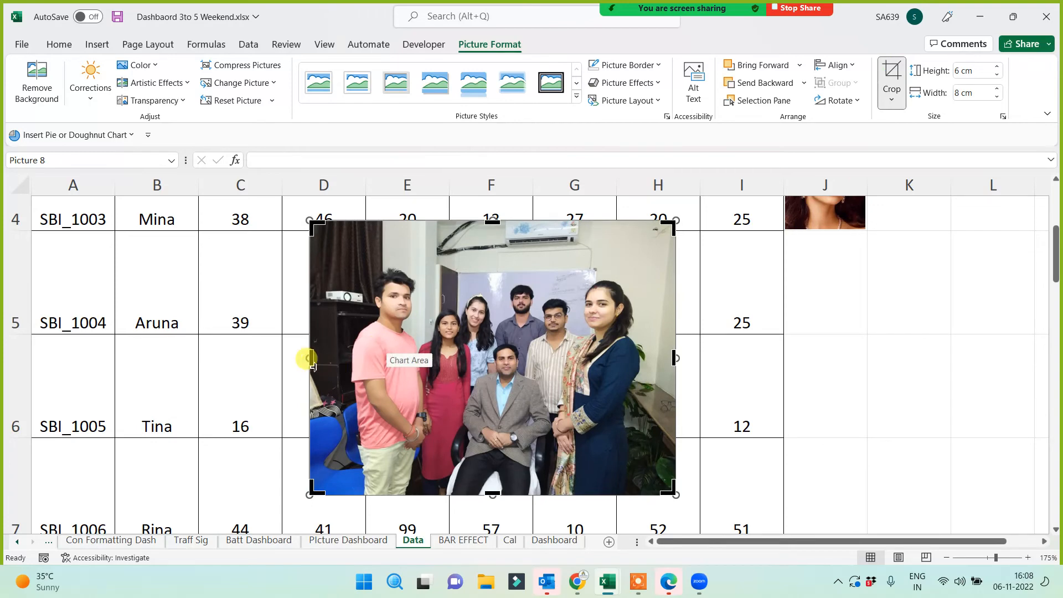
left_click_drag(310, 360, 459, 372)
left_click_drag(675, 359, 493, 360)
left_click_drag(475, 222, 478, 293)
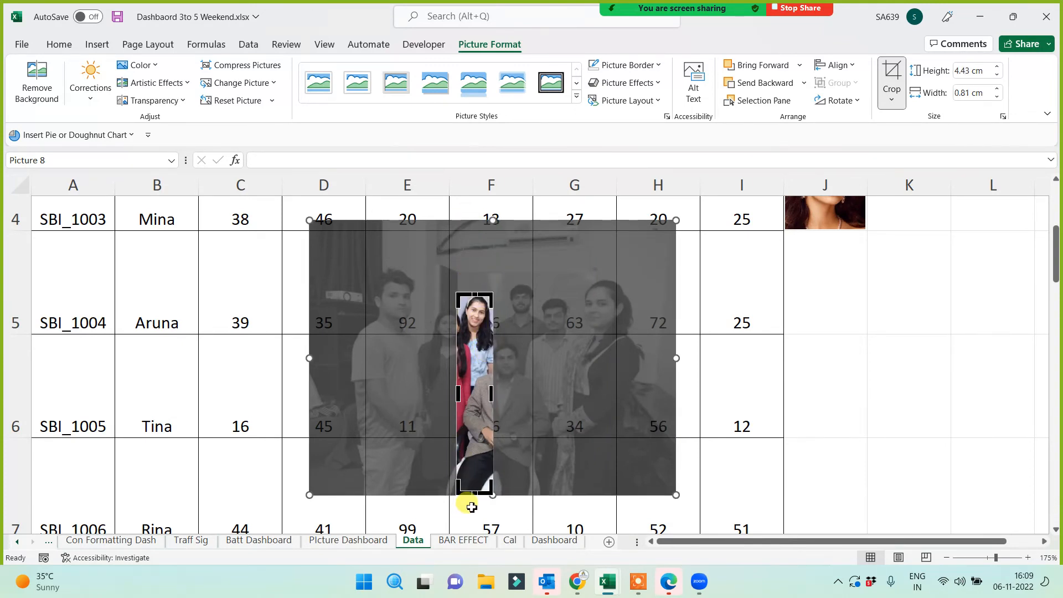
left_click_drag(476, 494, 828, 334)
left_click(898, 77)
left_click(827, 396)
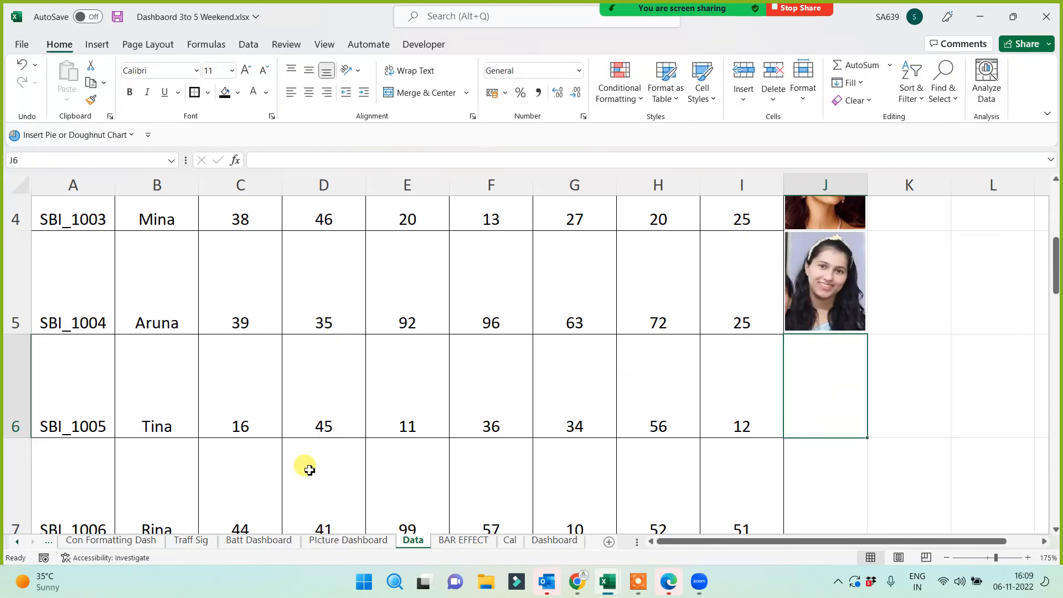
Switch among the first four employees in the PIcture Dashboard list box, comparing each linked photo with the displayed name.
left_click(323, 543)
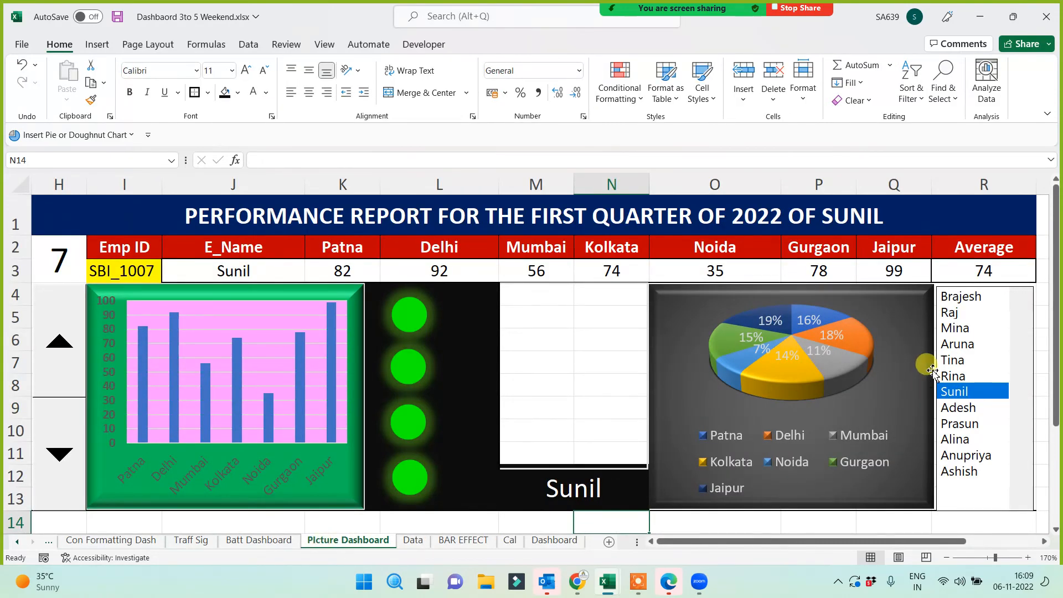
left_click(961, 344)
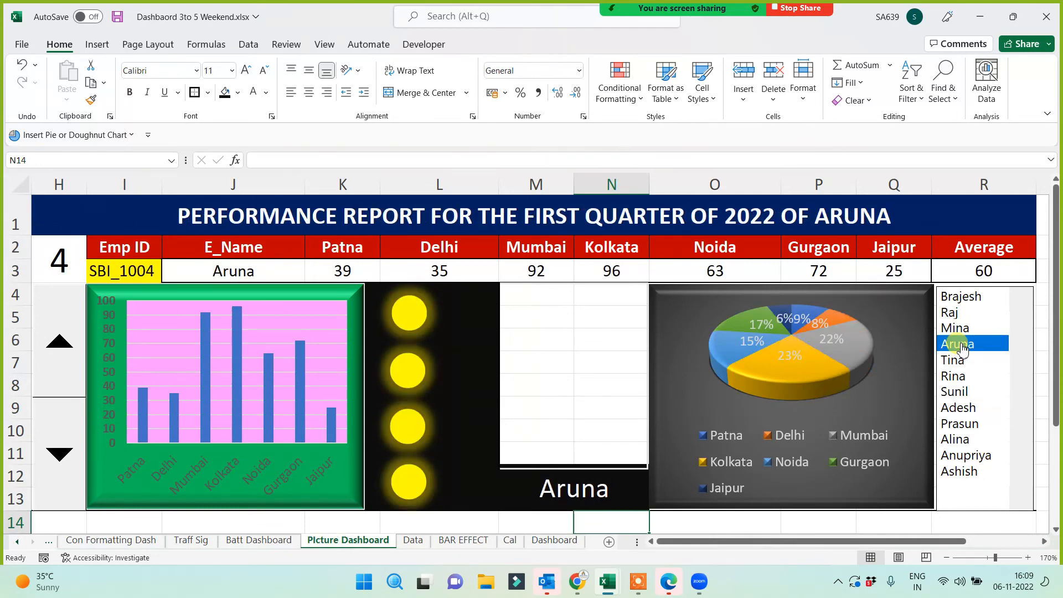
left_click(962, 330)
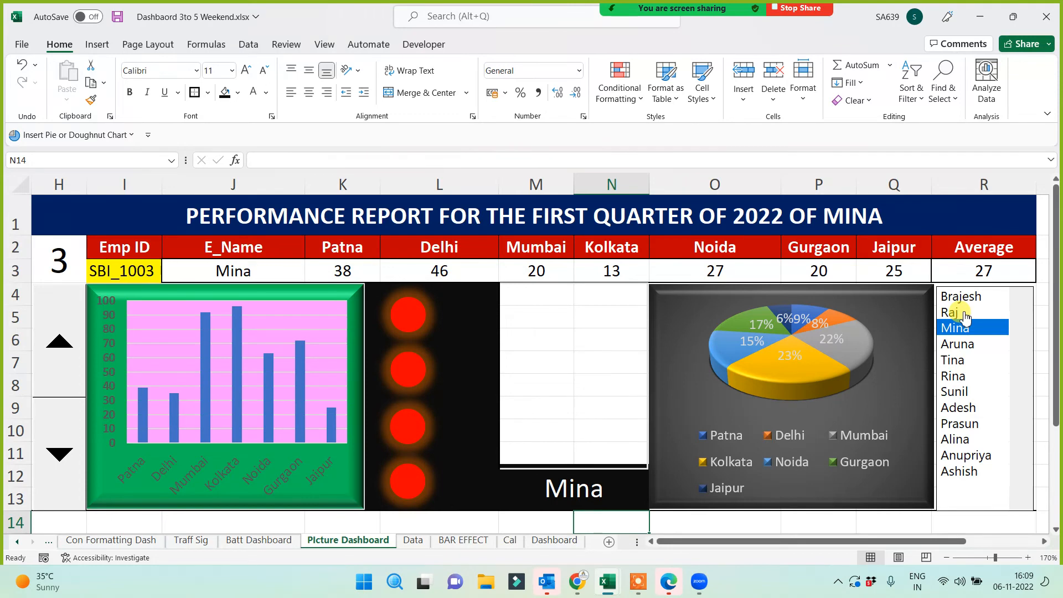
left_click(965, 314)
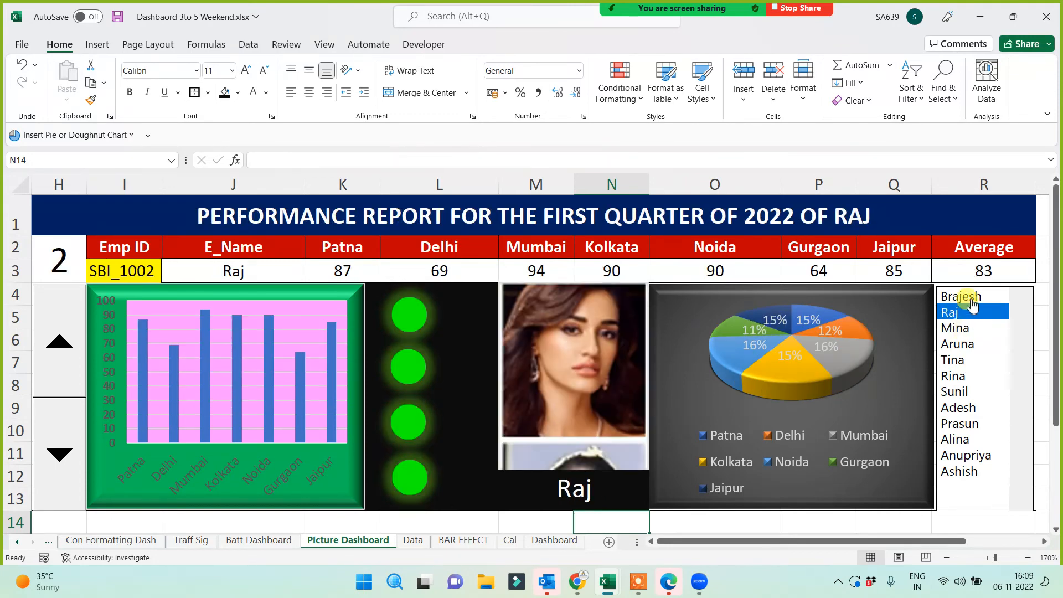
left_click(964, 297)
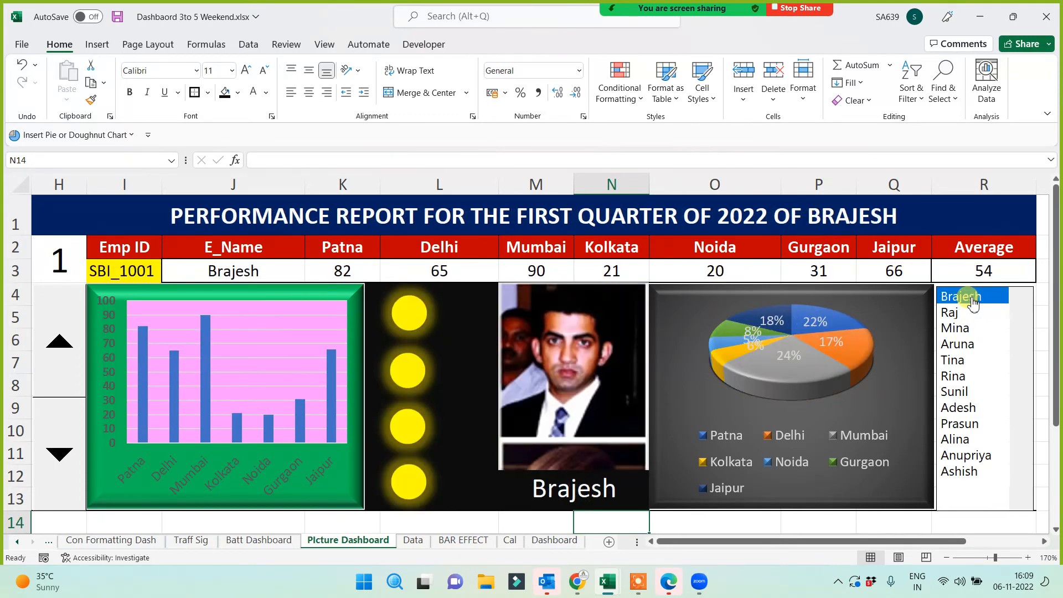
left_click(962, 313)
left_click(964, 328)
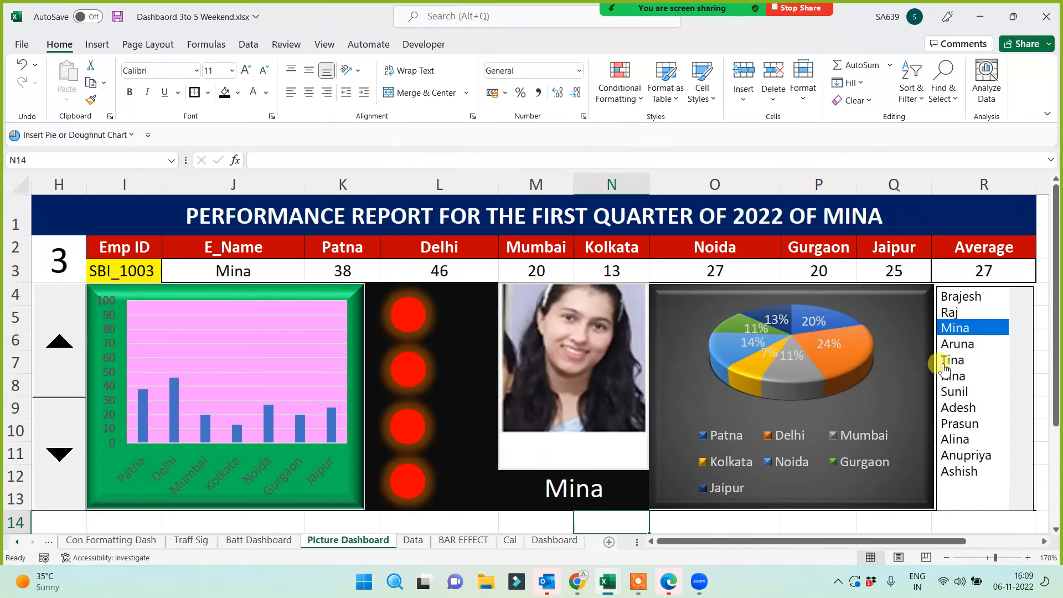
left_click(959, 344)
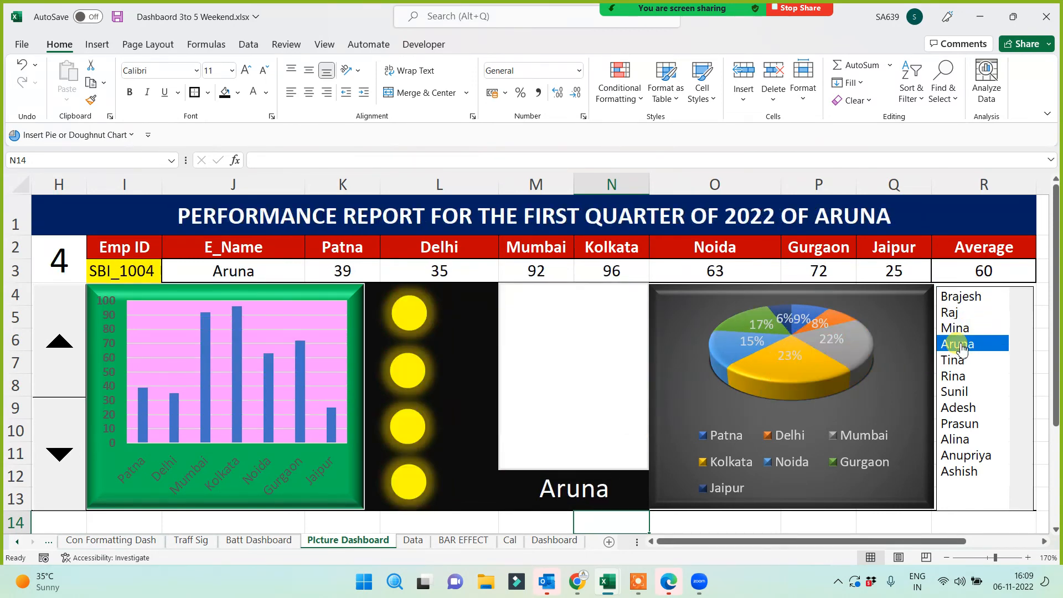
left_click(958, 328)
left_click(963, 313)
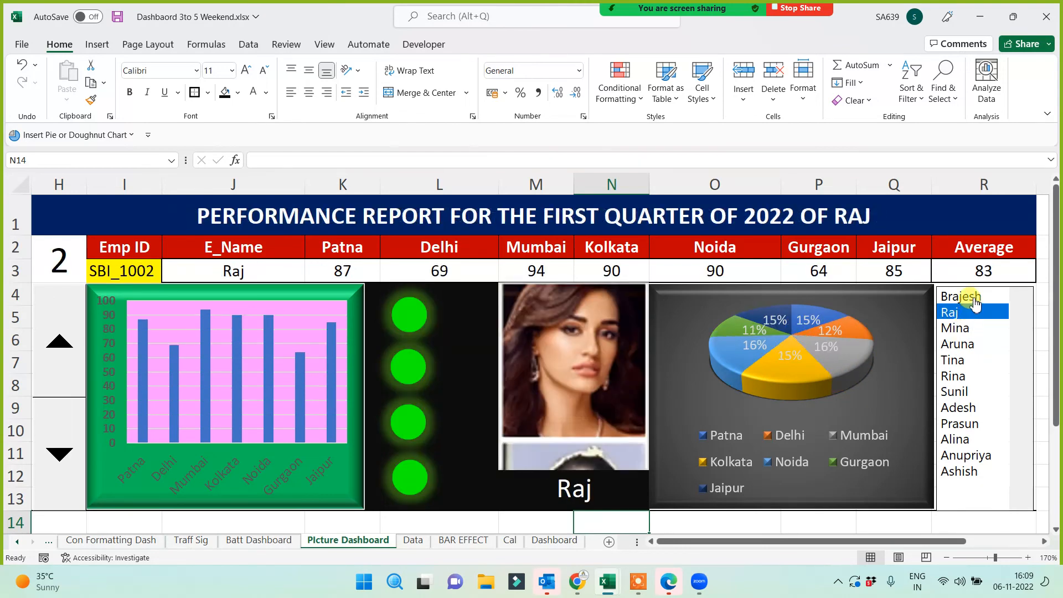
left_click(973, 299)
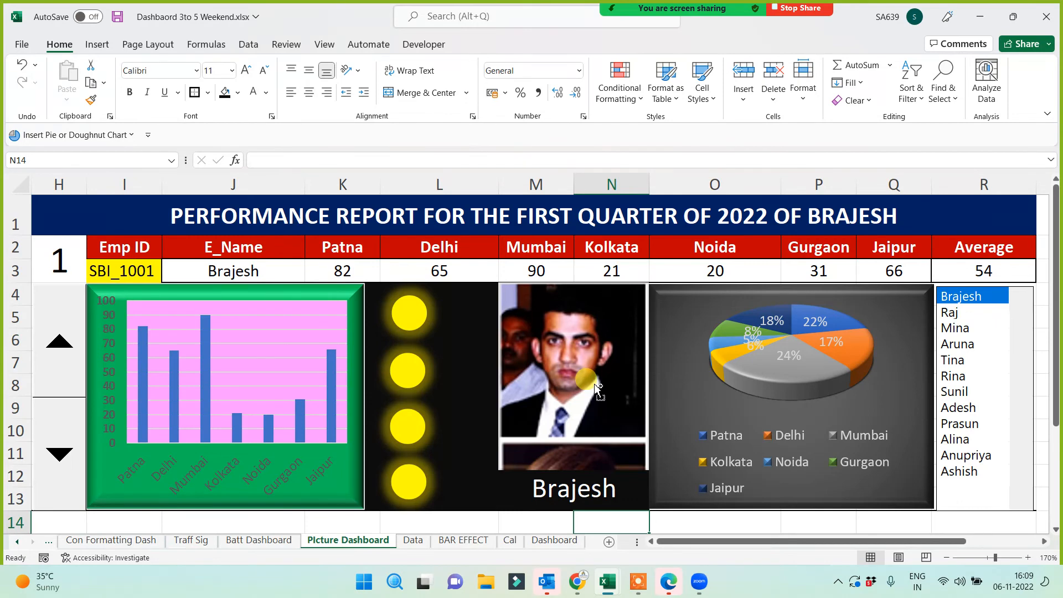
On the Data sheet, stretch the cropped photo in J5 downward to fill the full cell height.
key("ctrl+Page_Down")
left_click(897, 336)
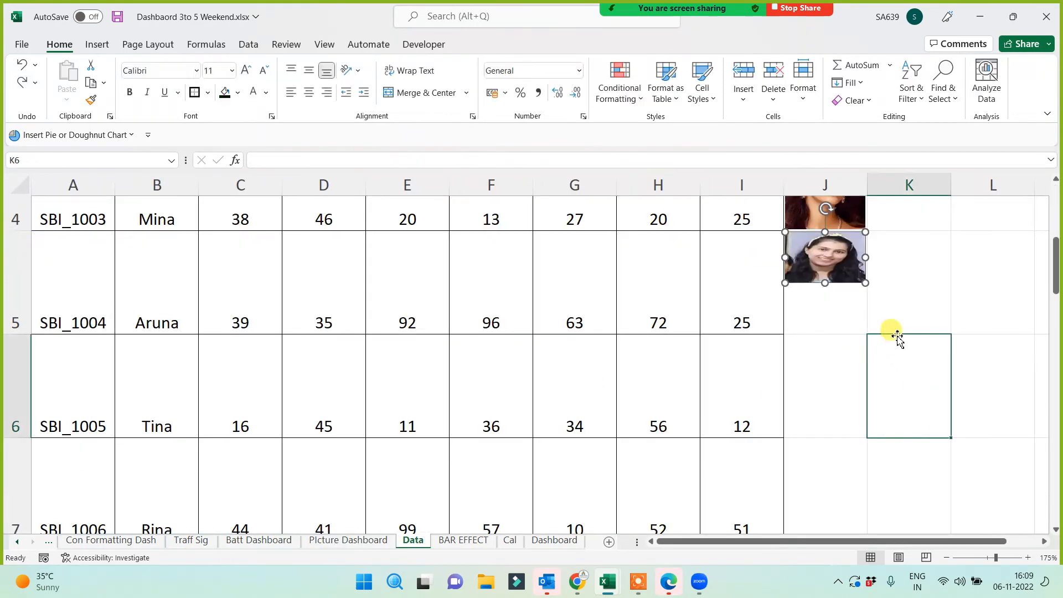
scroll(897, 332, "up", 1)
scroll(914, 332, "down", 2)
scroll(892, 356, "up", 2)
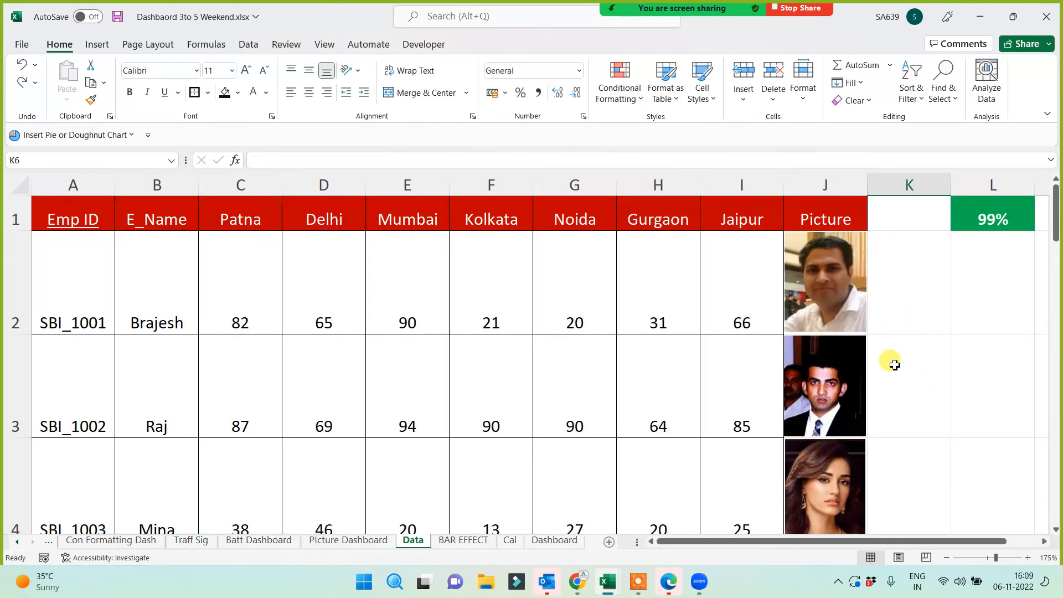
scroll(895, 365, "down", 1)
left_click(827, 284)
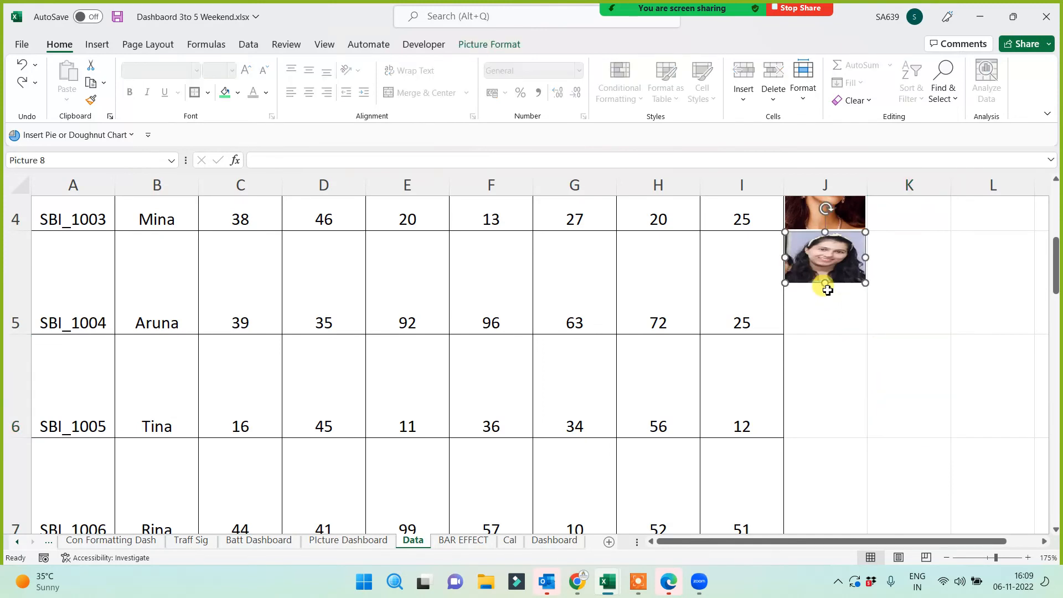
left_click_drag(829, 289, 826, 332)
left_click(825, 366)
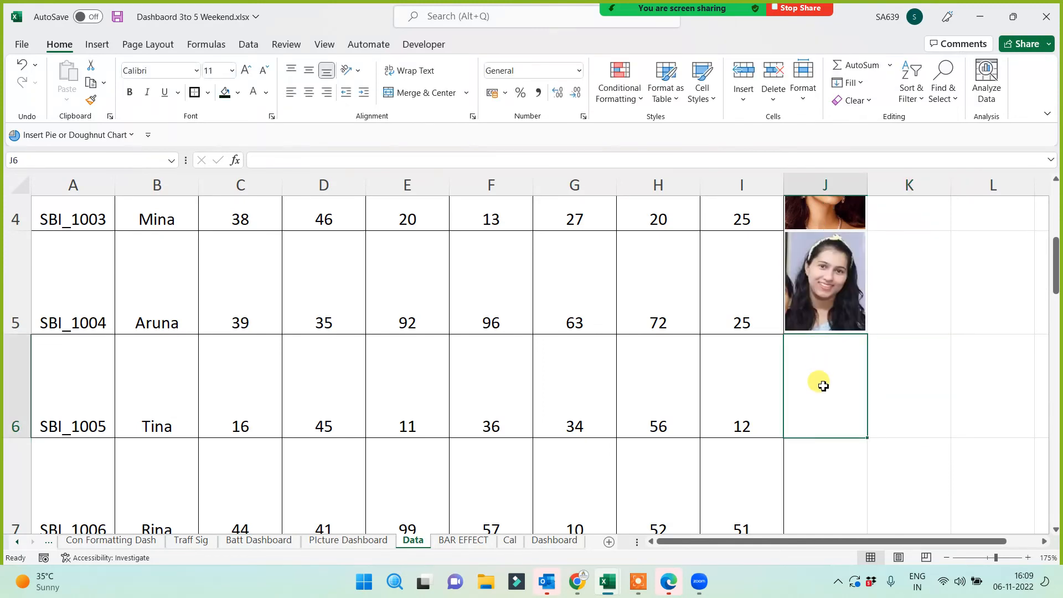
Alternate between the first two employees on the PIcture Dashboard sheet to recheck the linked photo.
left_click(375, 542)
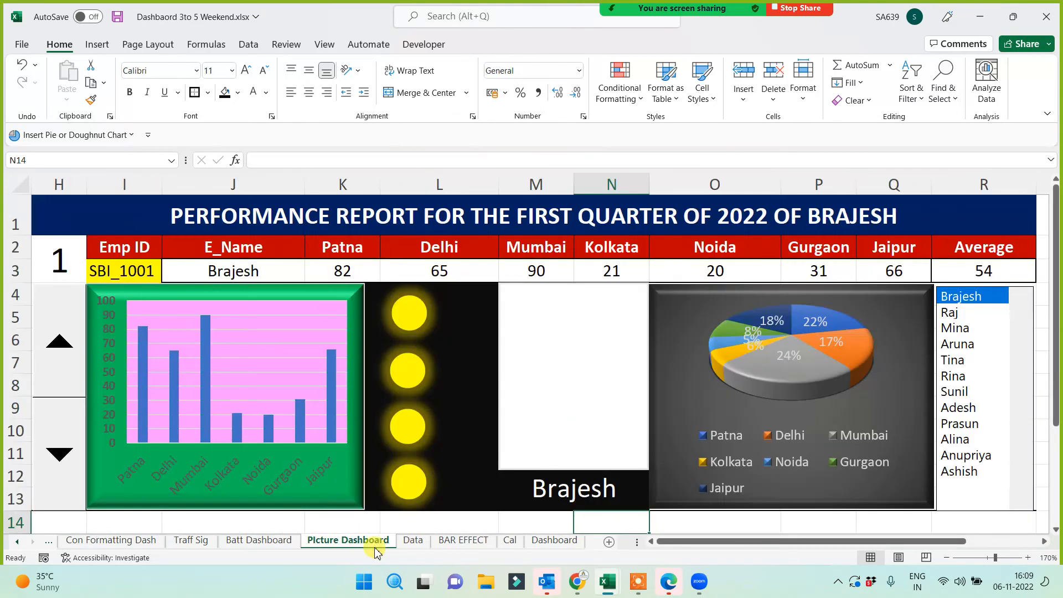
left_click(960, 315)
left_click(963, 299)
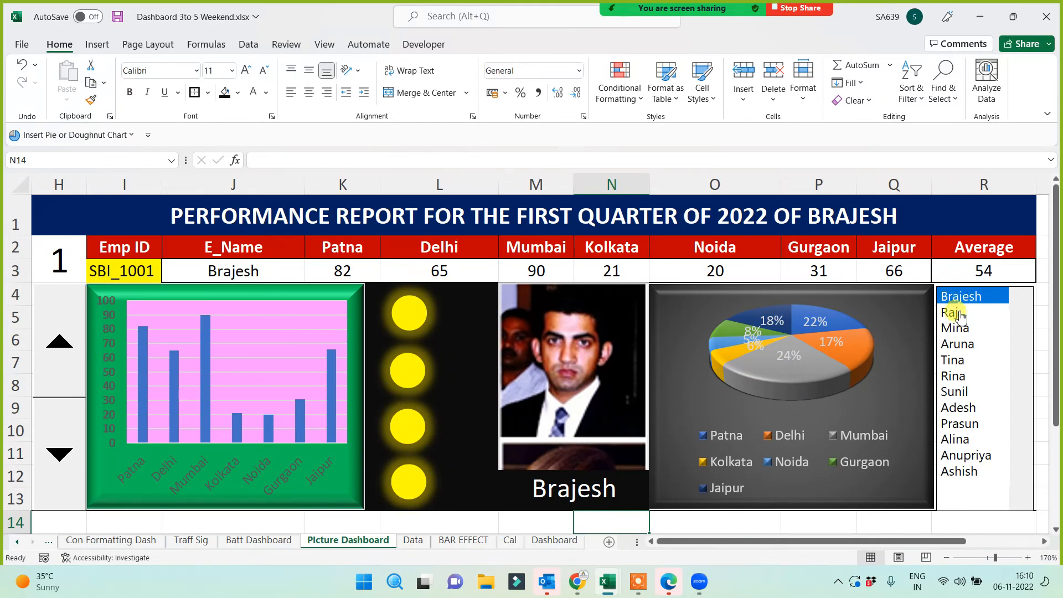
left_click(961, 313)
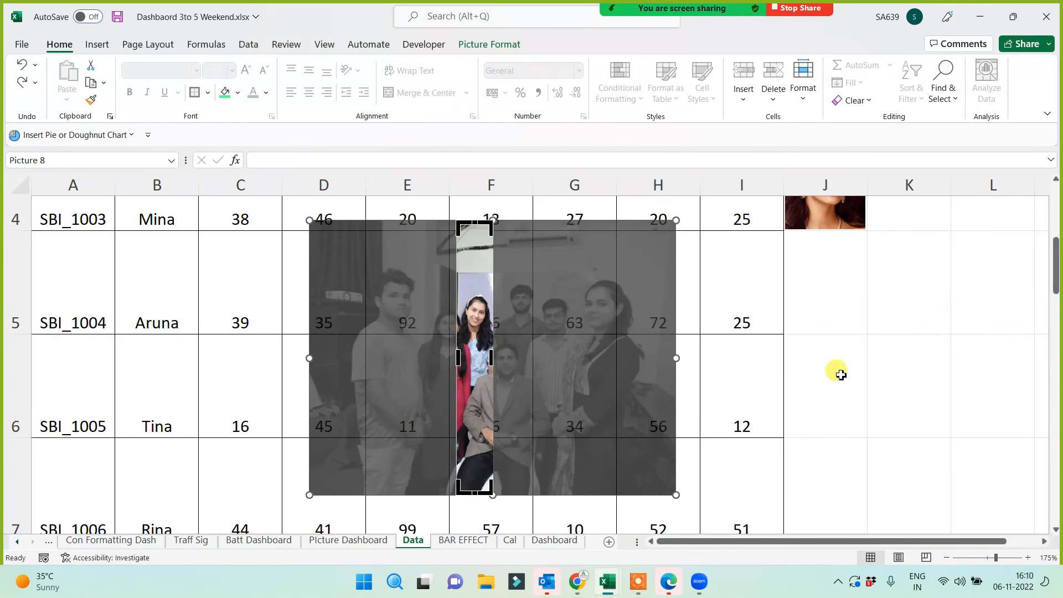
Delete the cropped group photo from the Data sheet and select cell J5.
key("Delete")
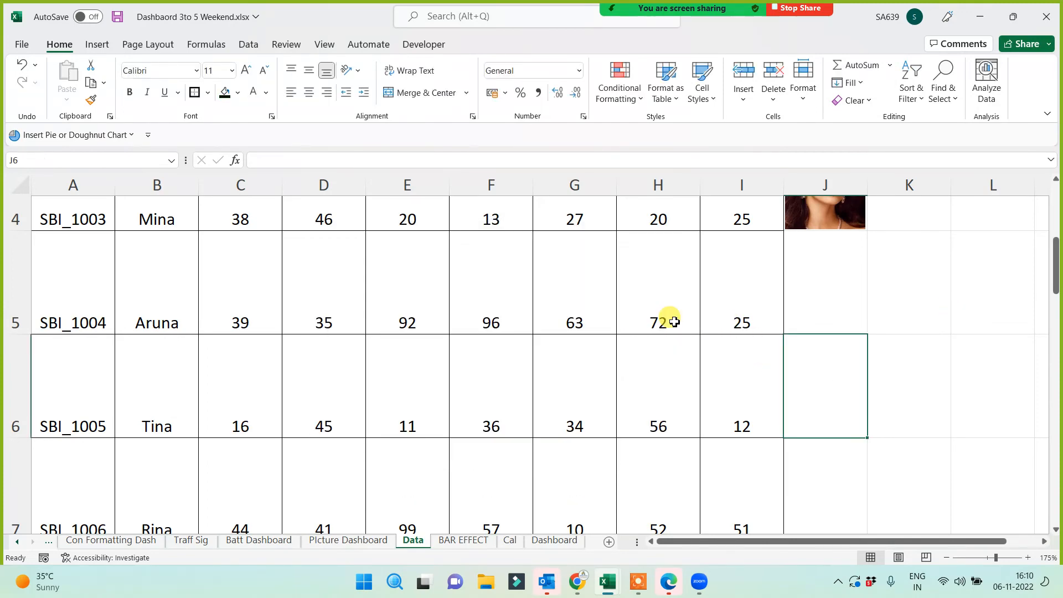
left_click(828, 304)
Select the first and second employees on the PIcture Dashboard sheet to test the lookup without the added photo.
left_click(346, 546)
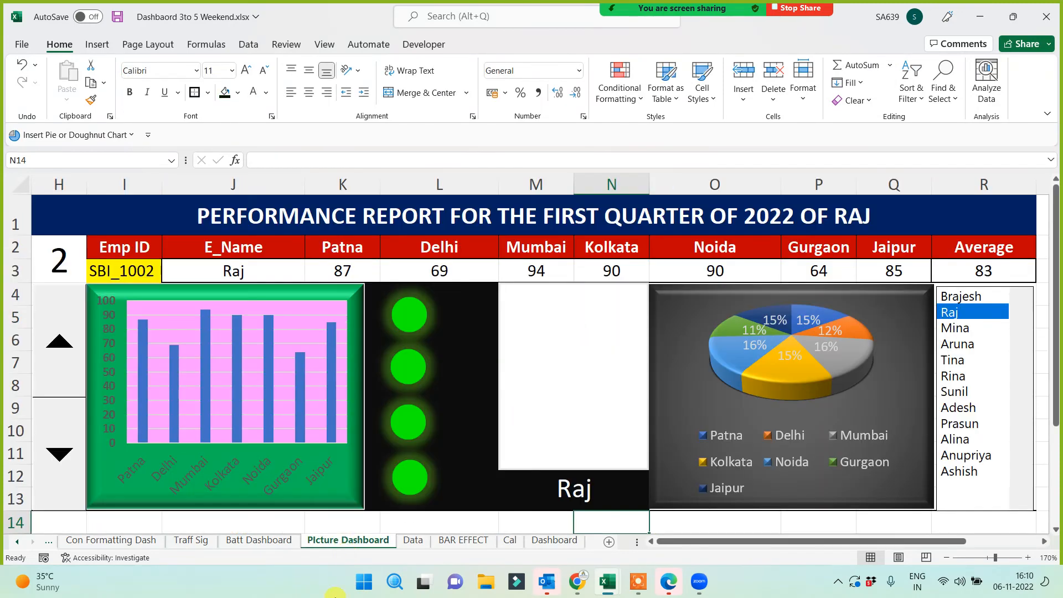
left_click(960, 299)
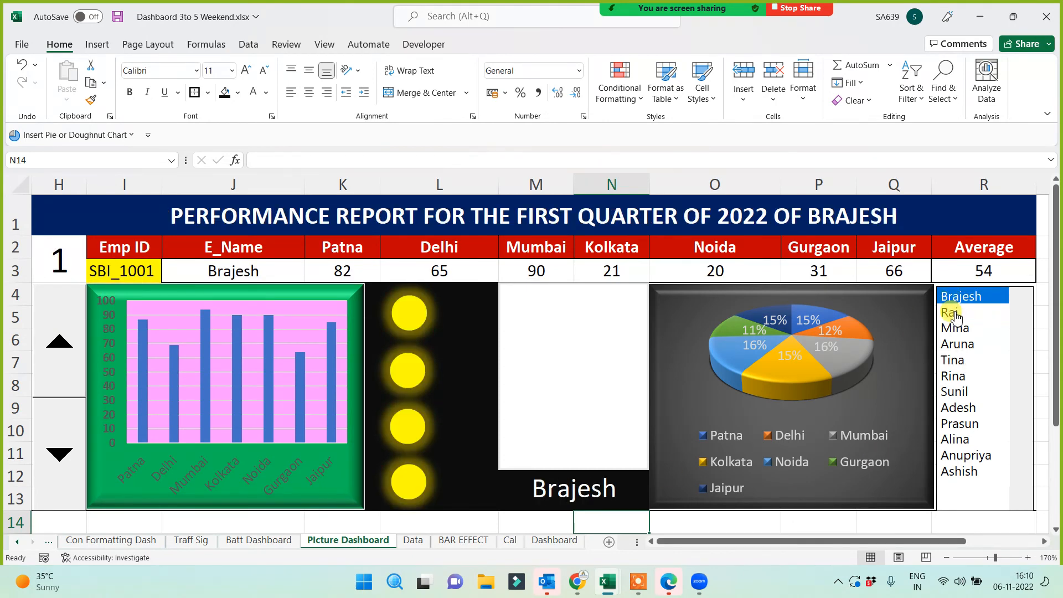
left_click(955, 311)
Undo the group photo changes on the Data sheet back to before its insertion at J5.
left_click(641, 443)
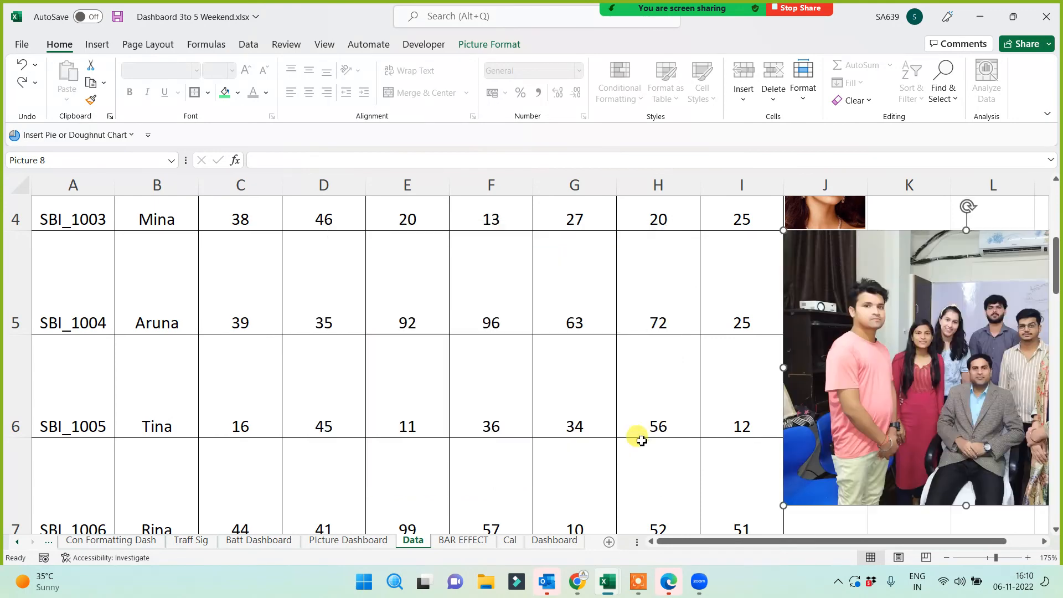
key("ctrl+z")
key("ctrl+z")
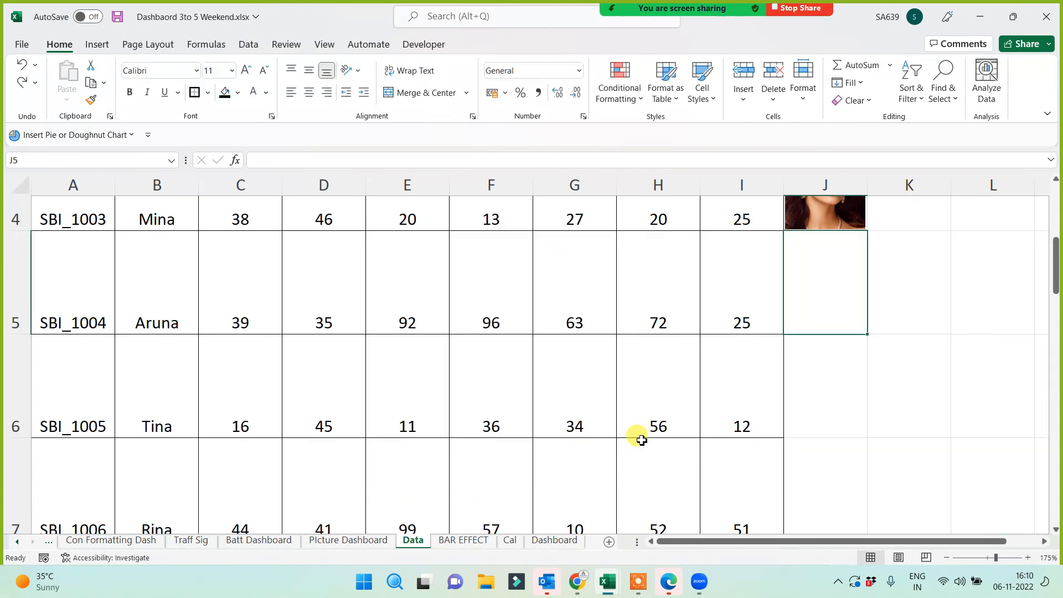
Return to the PIcture Dashboard sheet and select the first and second employees to check the linked photo.
key("ctrl+Tab")
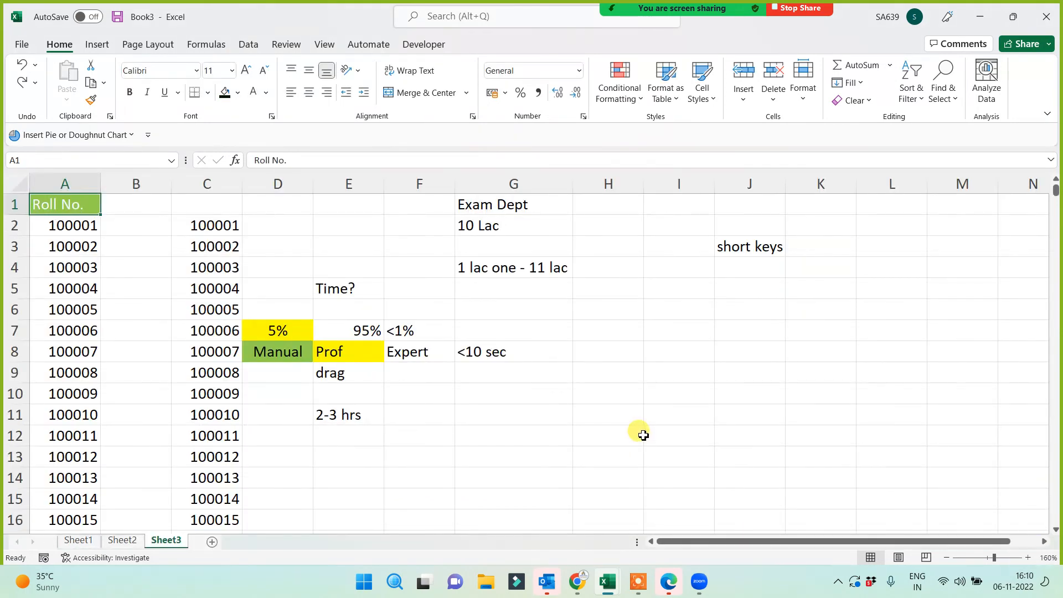
key("ctrl+Tab")
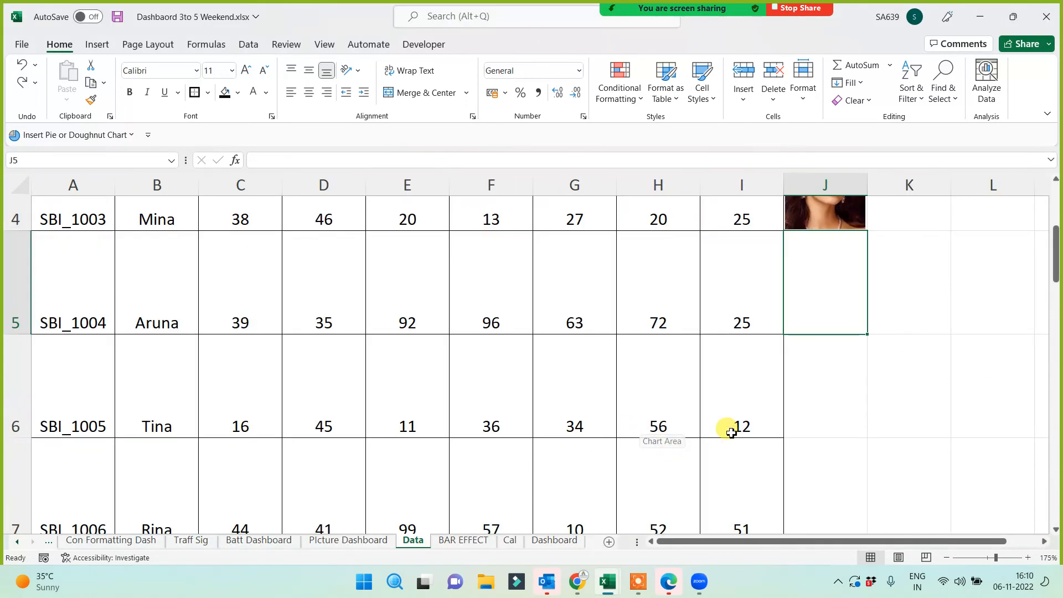
left_click(363, 541)
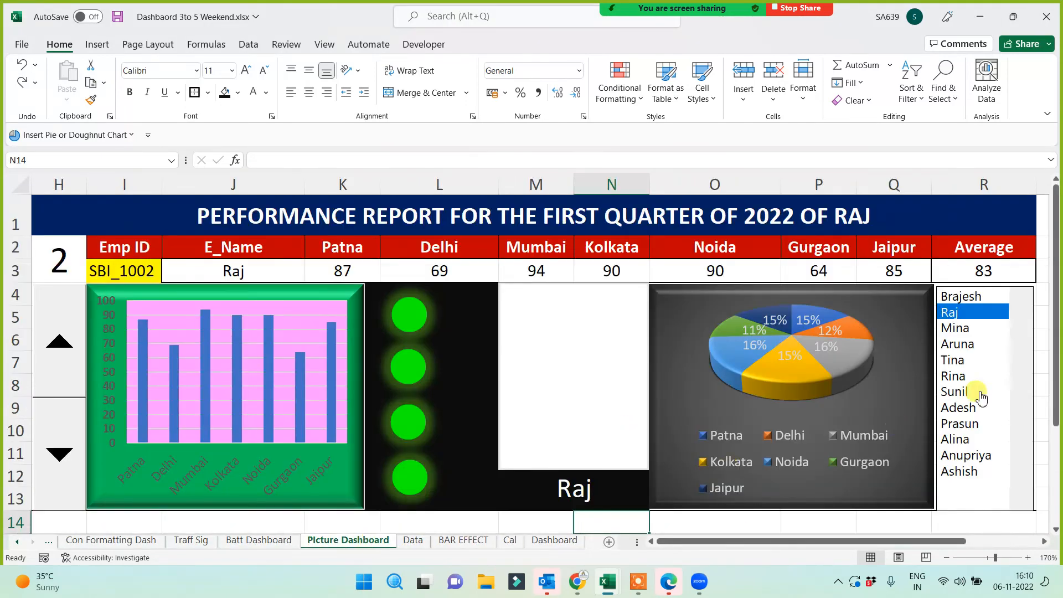
left_click(968, 297)
left_click(967, 313)
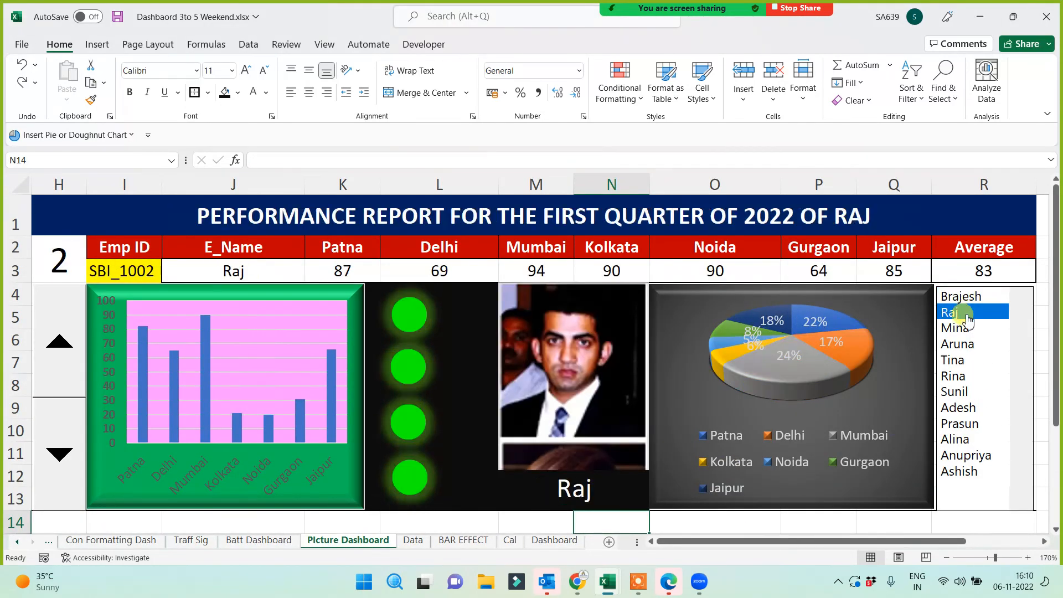
Inspect the linked photo's formula and select the third, fourth and first employees to compare the photos shown.
left_click(562, 375)
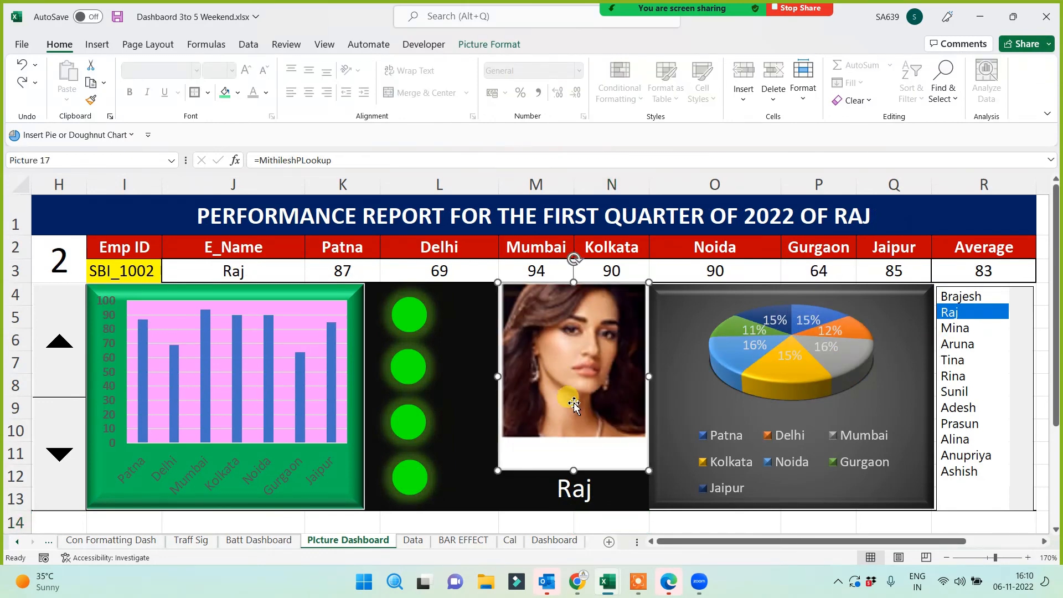
left_click(955, 328)
left_click(957, 345)
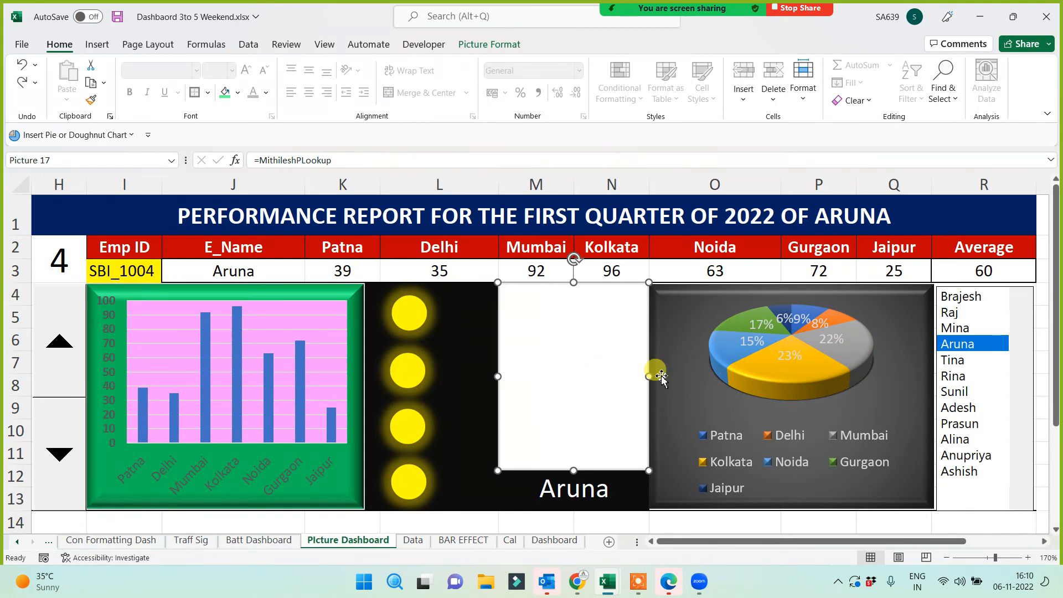
key("Escape")
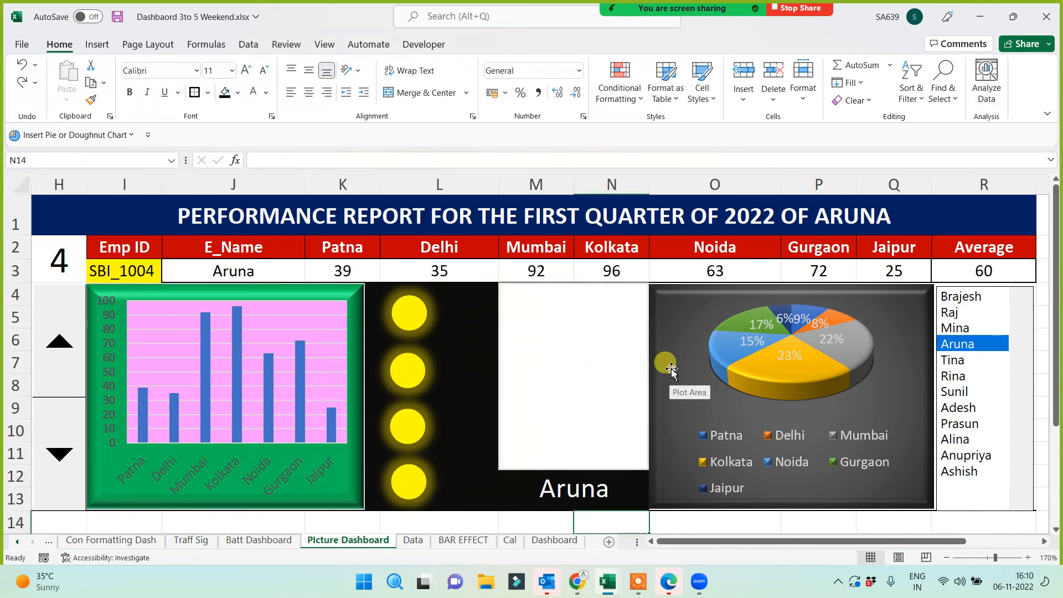
left_click(958, 329)
left_click(975, 299)
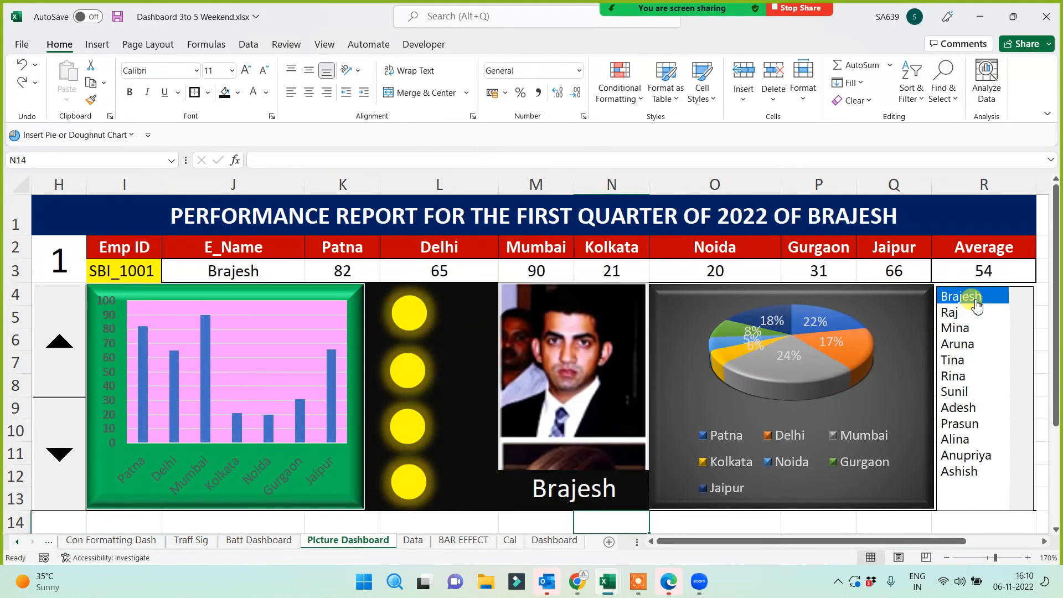
Delete the linked photo from the PIcture Dashboard sheet and select cell M4.
left_click(588, 410)
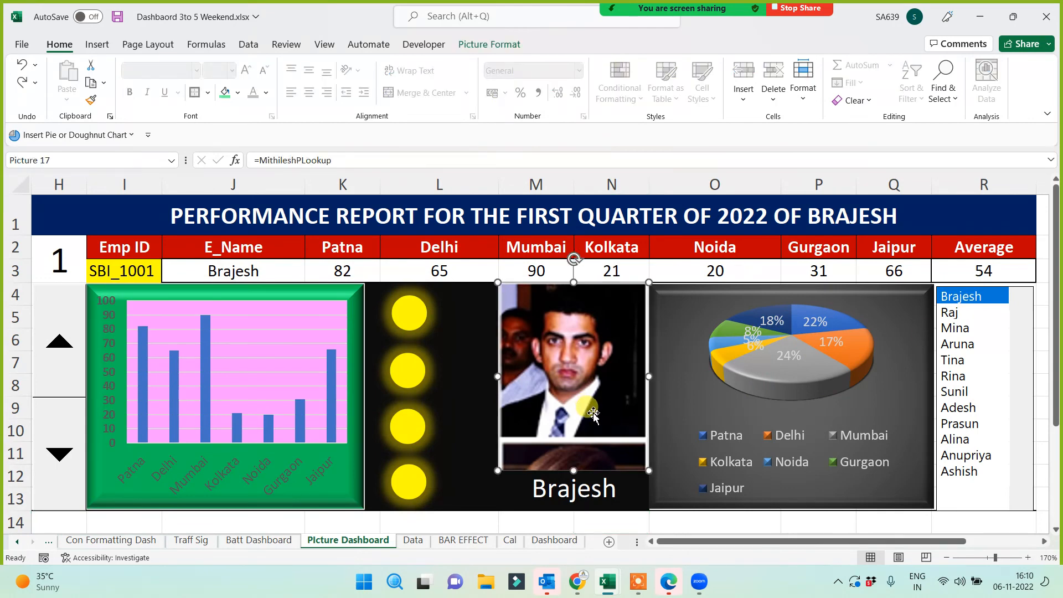
key("Delete")
left_click(548, 341)
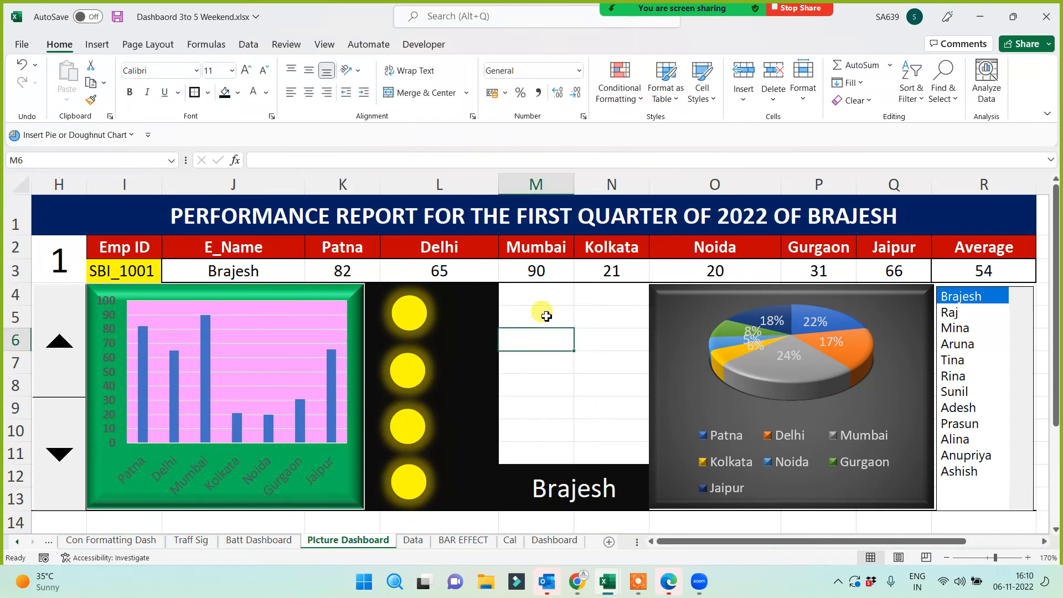
left_click(543, 299)
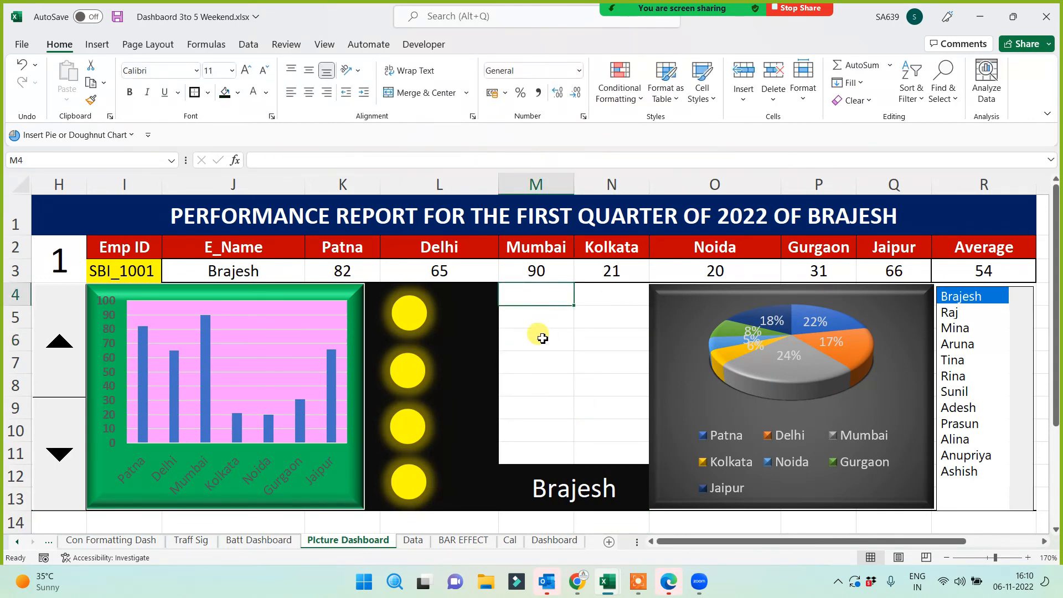
Copy Data cell J2, paste it as a linked picture at M4 on PIcture Dashboard, and enlarge it to about 4.18 × 3.35 cm.
left_click(412, 540)
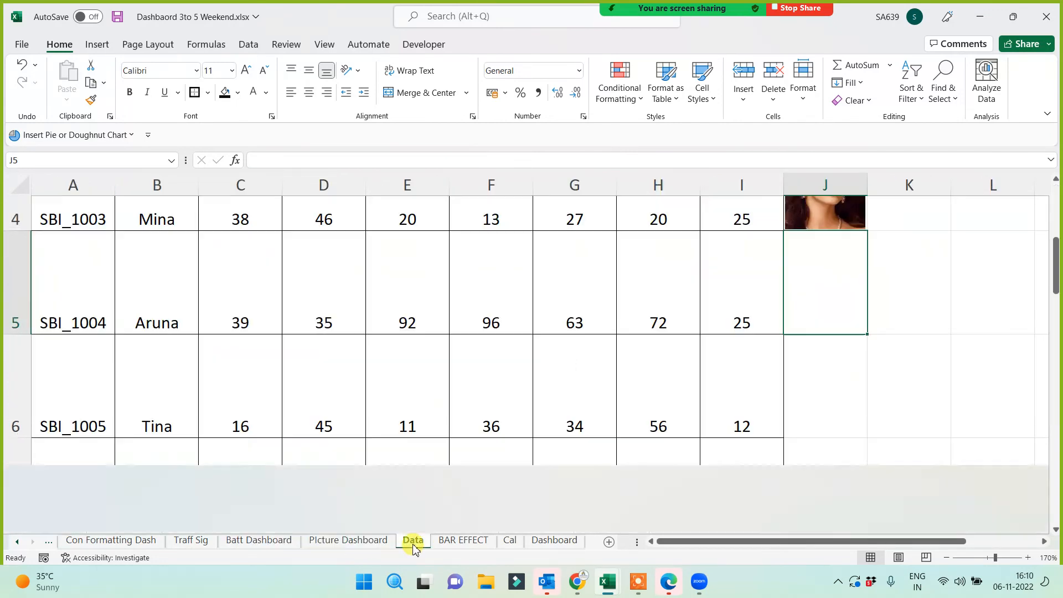
scroll(857, 305, "up", 3)
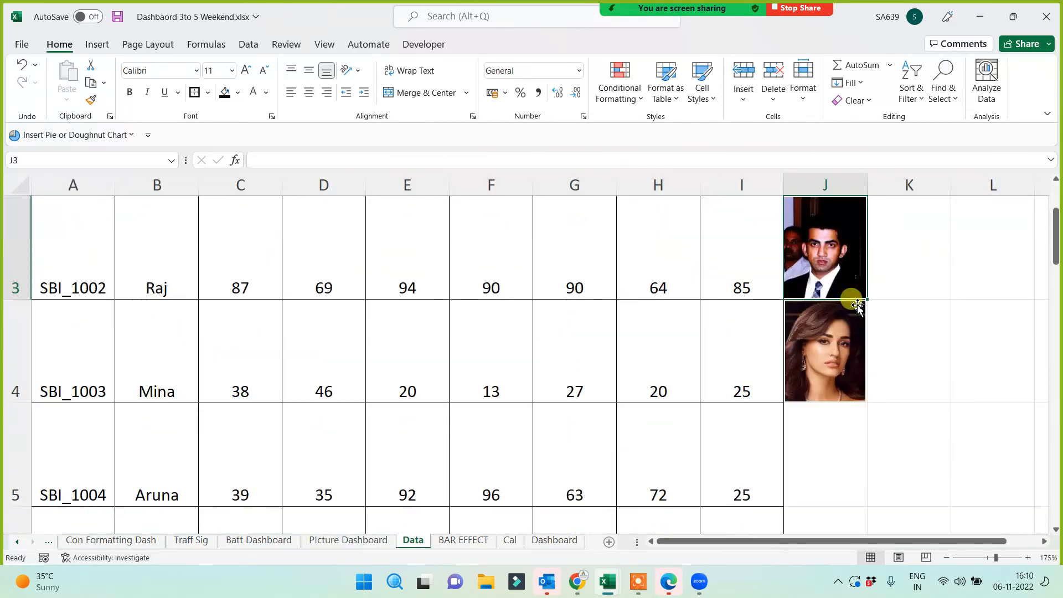
left_click(857, 304)
key("ctrl+c")
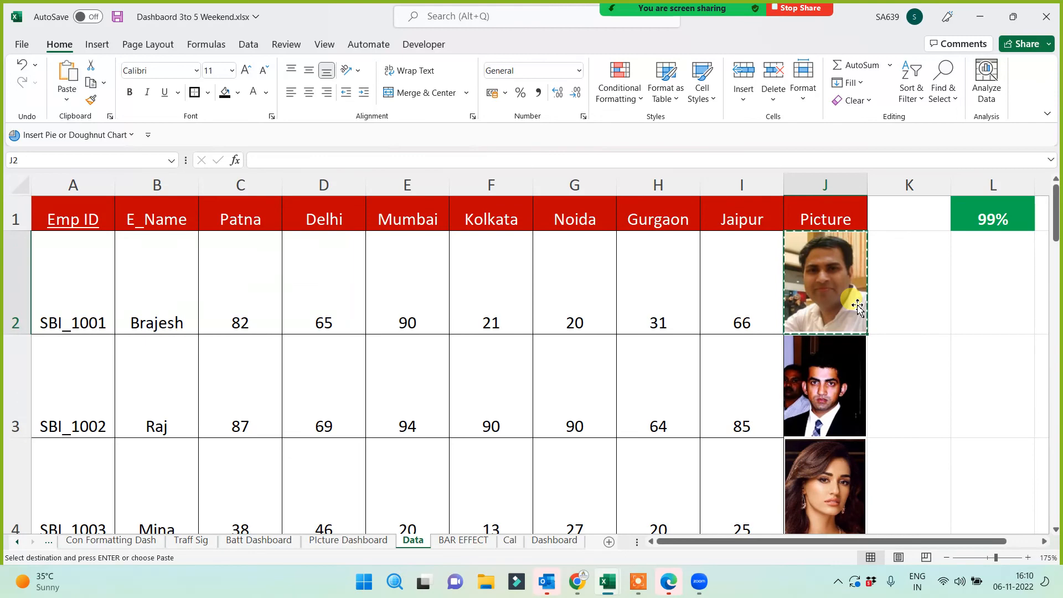
left_click(349, 542)
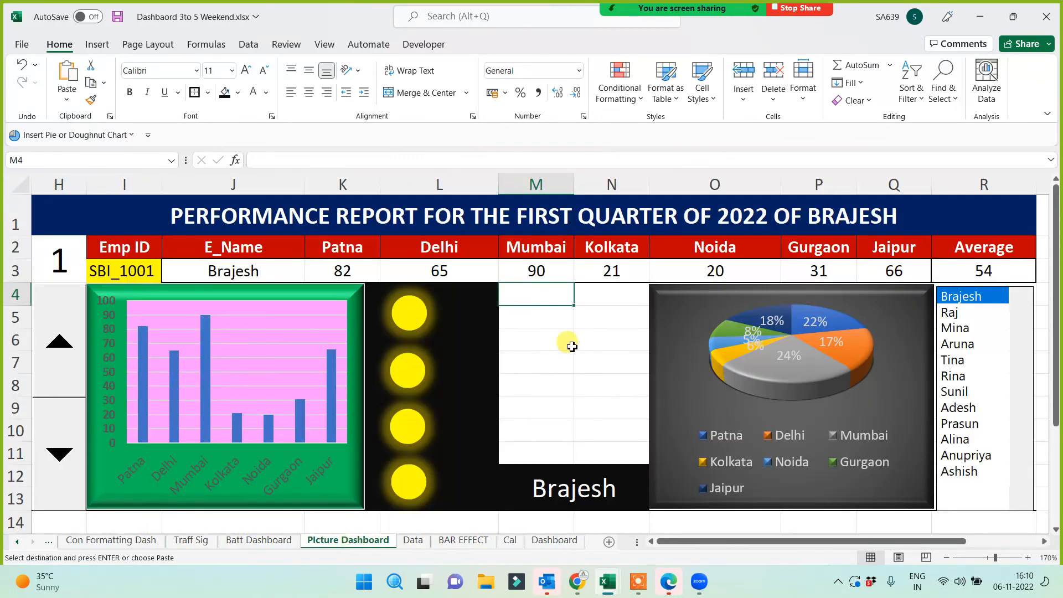
left_click(72, 102)
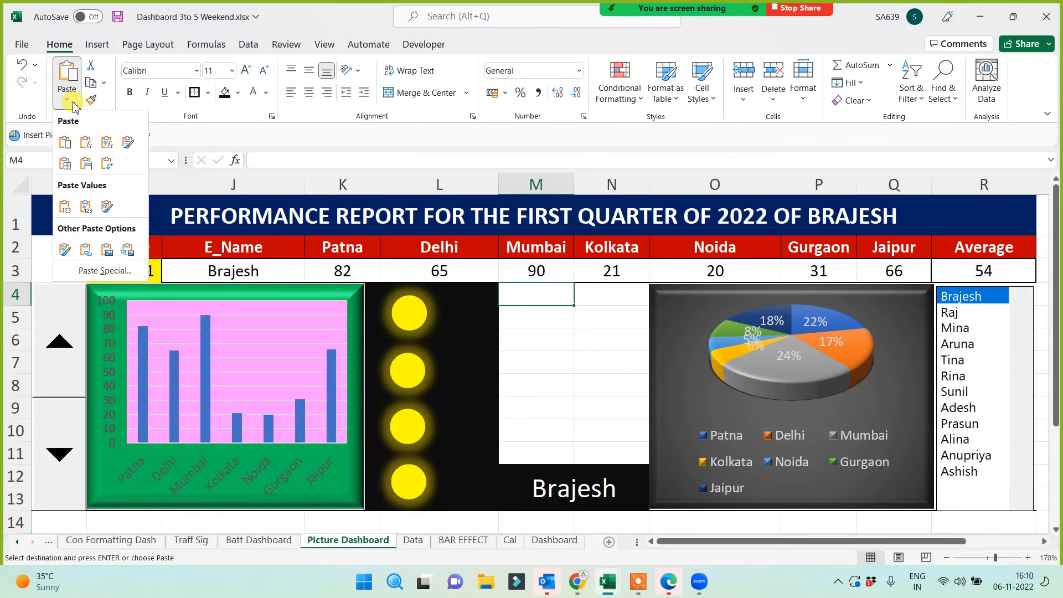
left_click(129, 250)
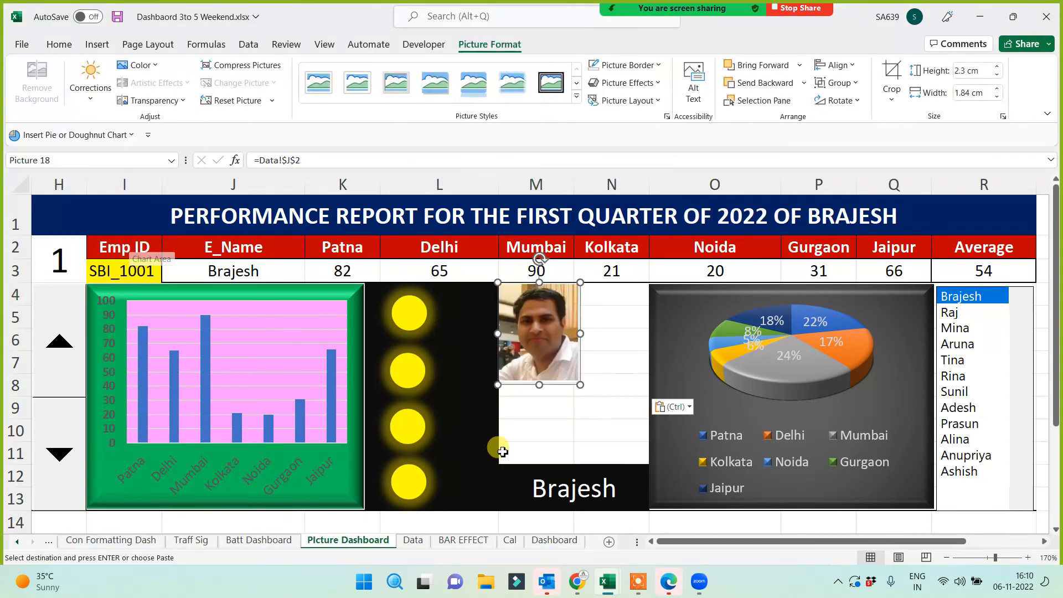
left_click_drag(580, 384, 649, 466)
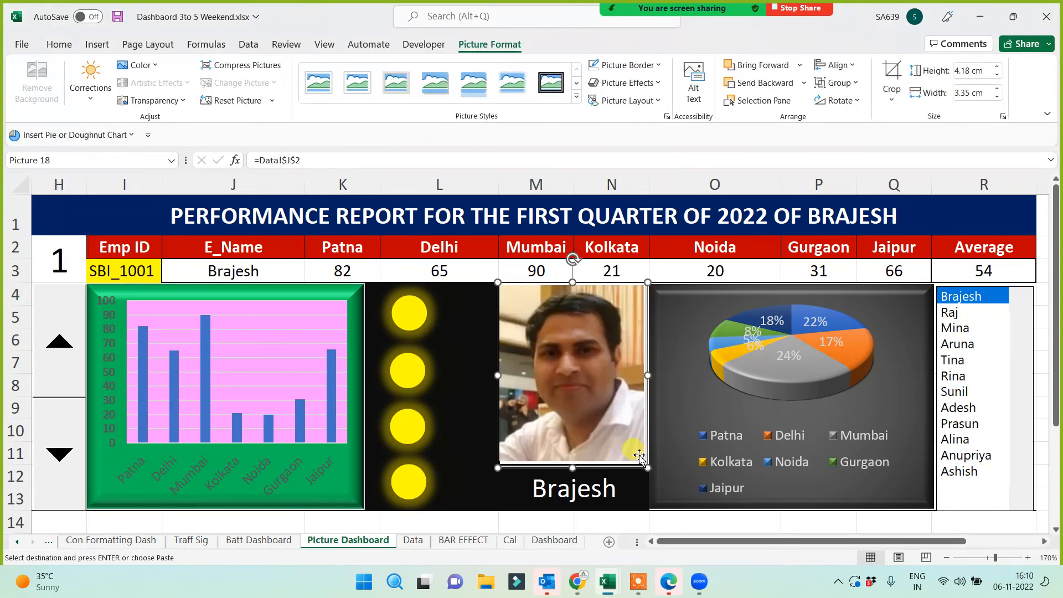
Start a new workbook-scoped defined name called rajnikanth.
left_click(209, 45)
left_click(402, 95)
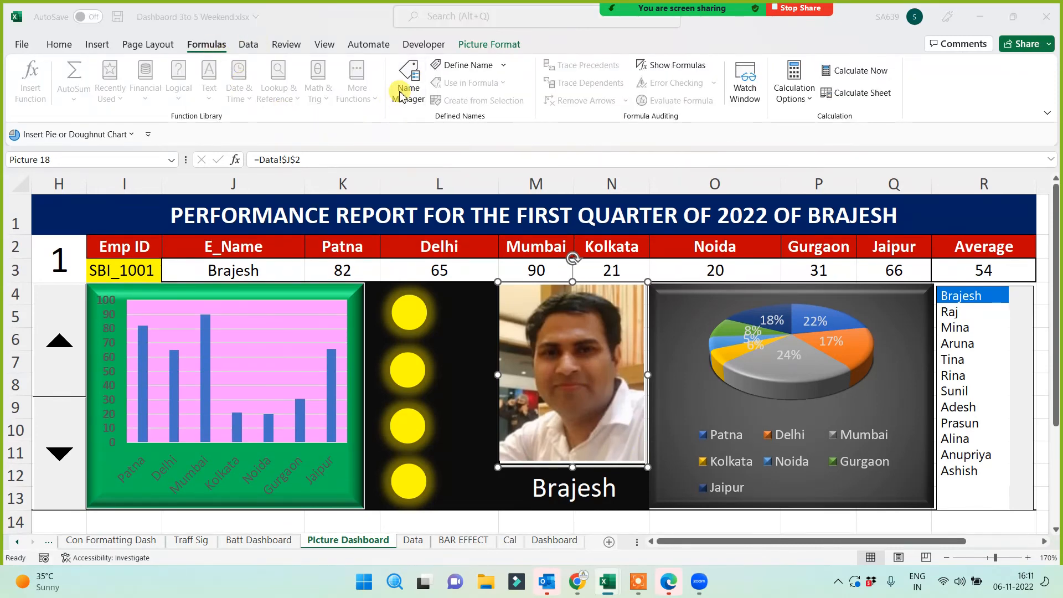
left_click(452, 210)
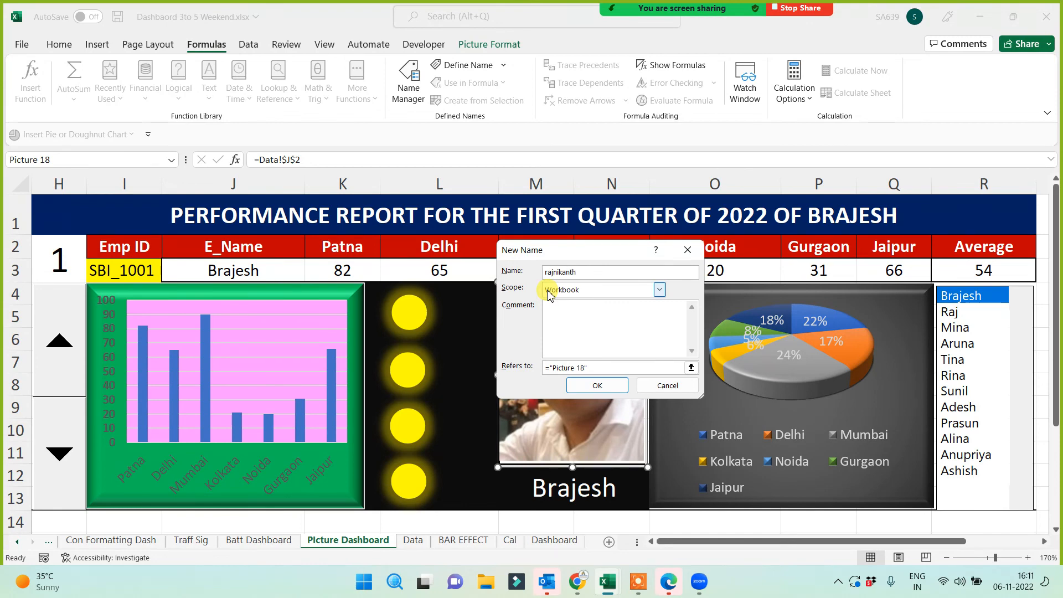
Replace the new name's reference with the formula start =index(Data!$J:$J,match(.
left_click_drag(609, 368, 532, 372)
type("=")
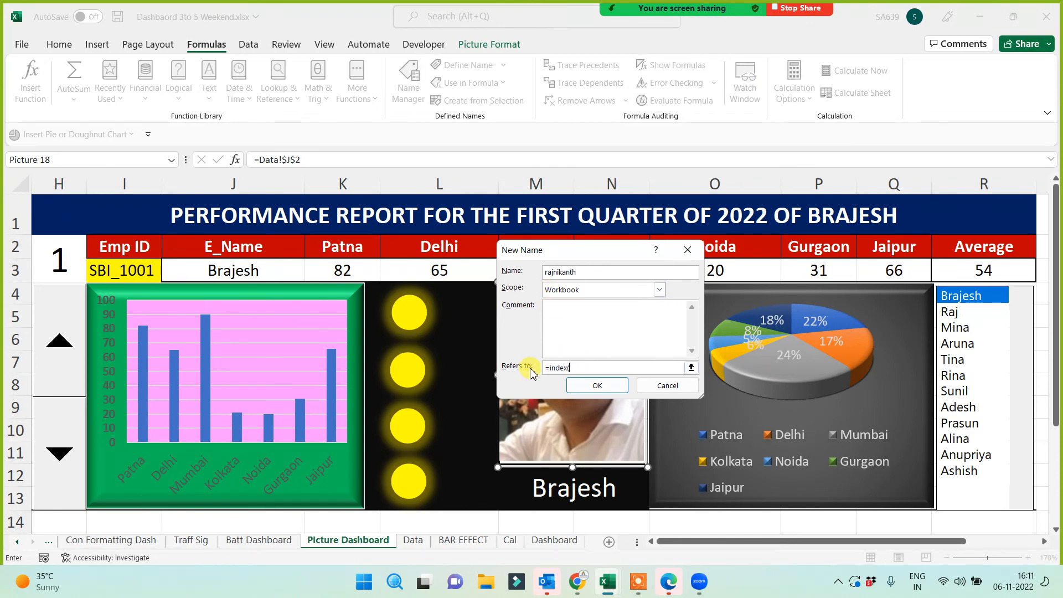
type("index(")
left_click(412, 541)
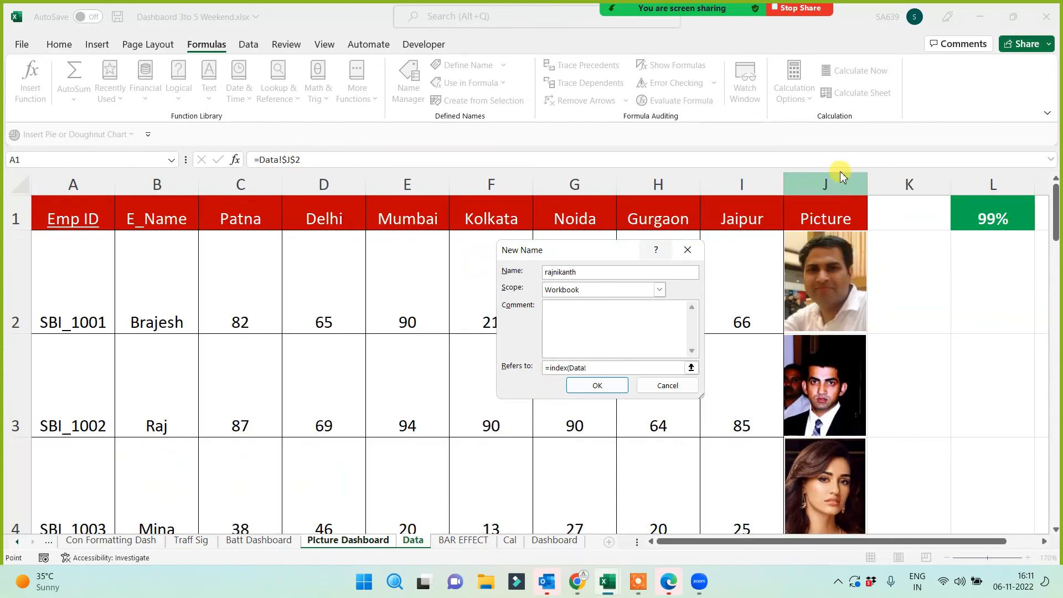
left_click(826, 183)
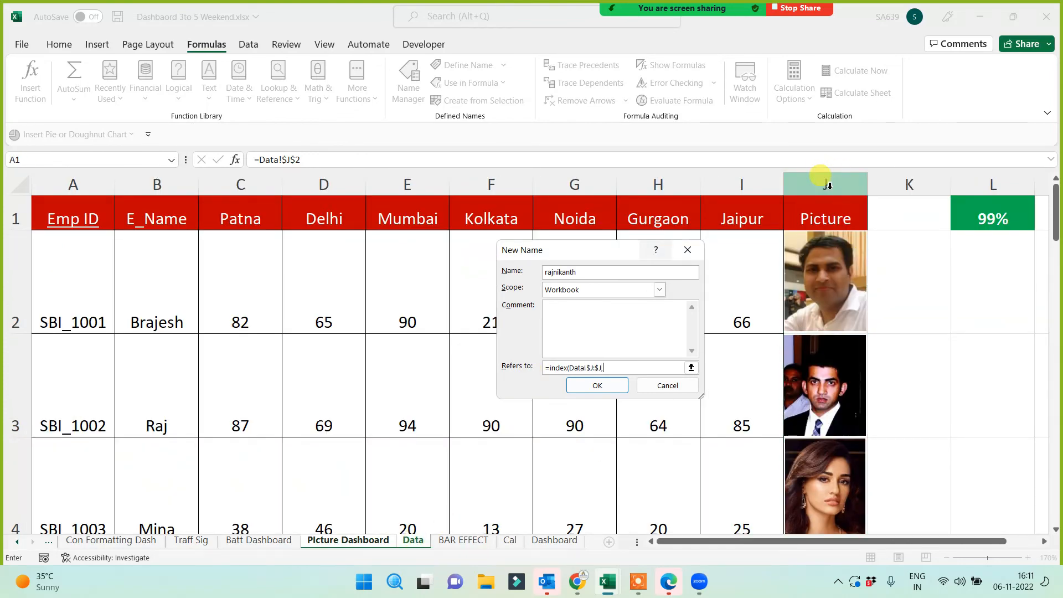
type(",matc")
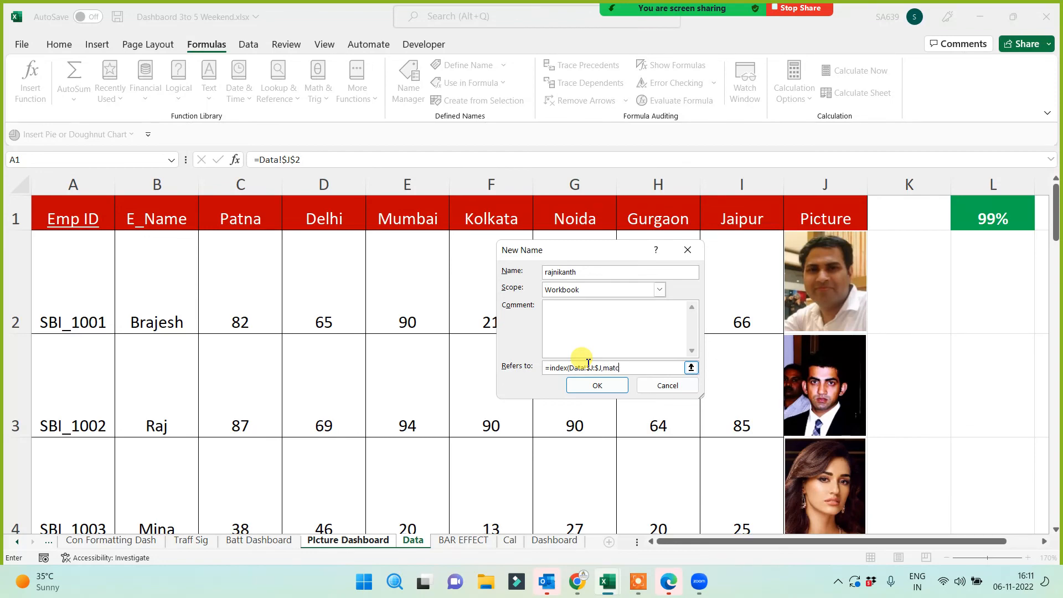
type("h(")
Try to complete the MATCH with a PIcture Dashboard lookup value, Data!$B:$B and match type 0, and save the name.
left_click(409, 540)
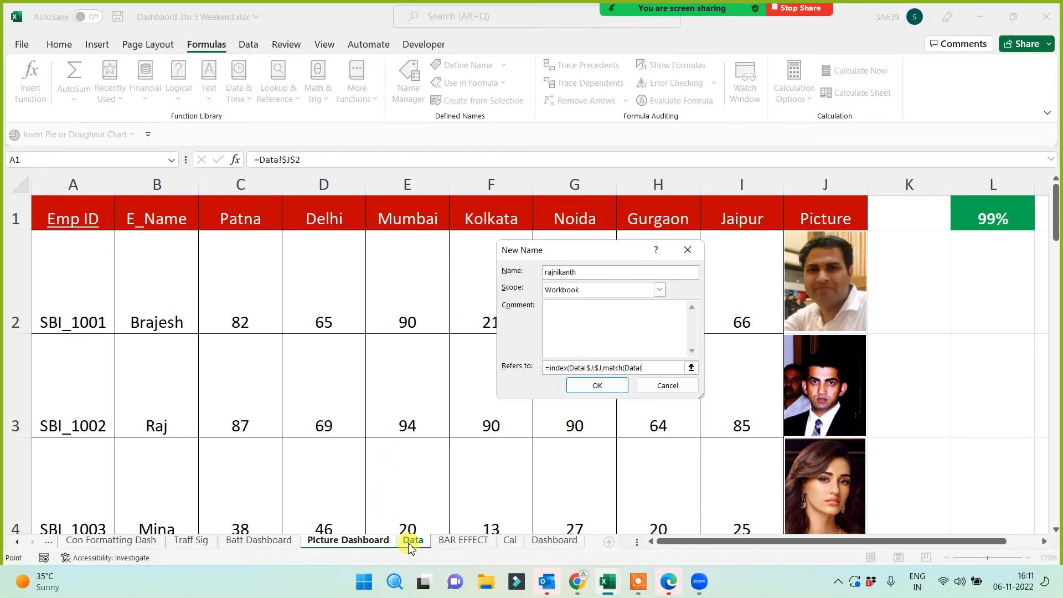
left_click(375, 546)
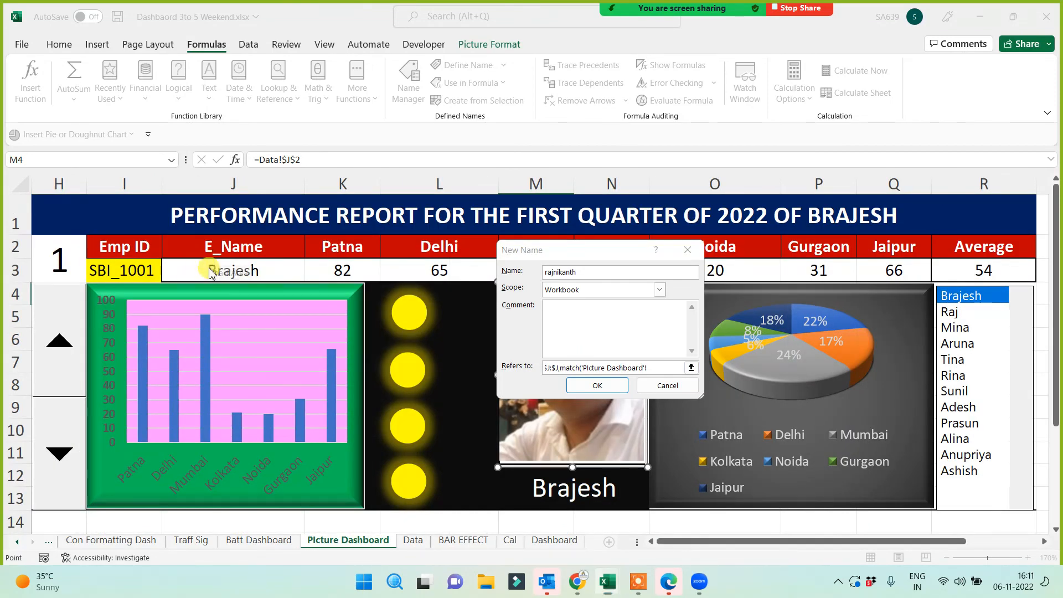
type(",")
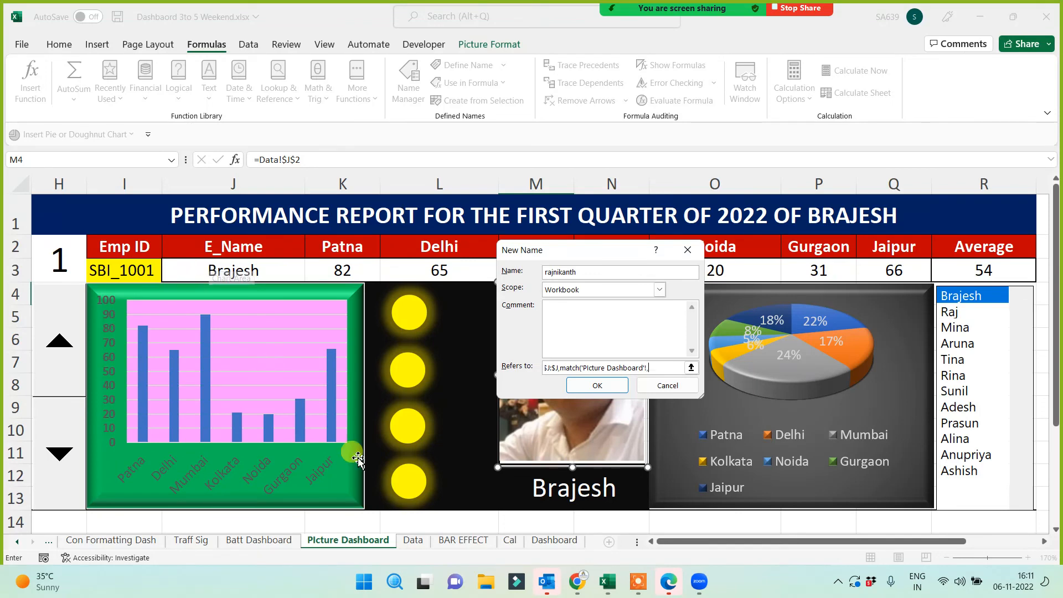
left_click(413, 540)
left_click(152, 182)
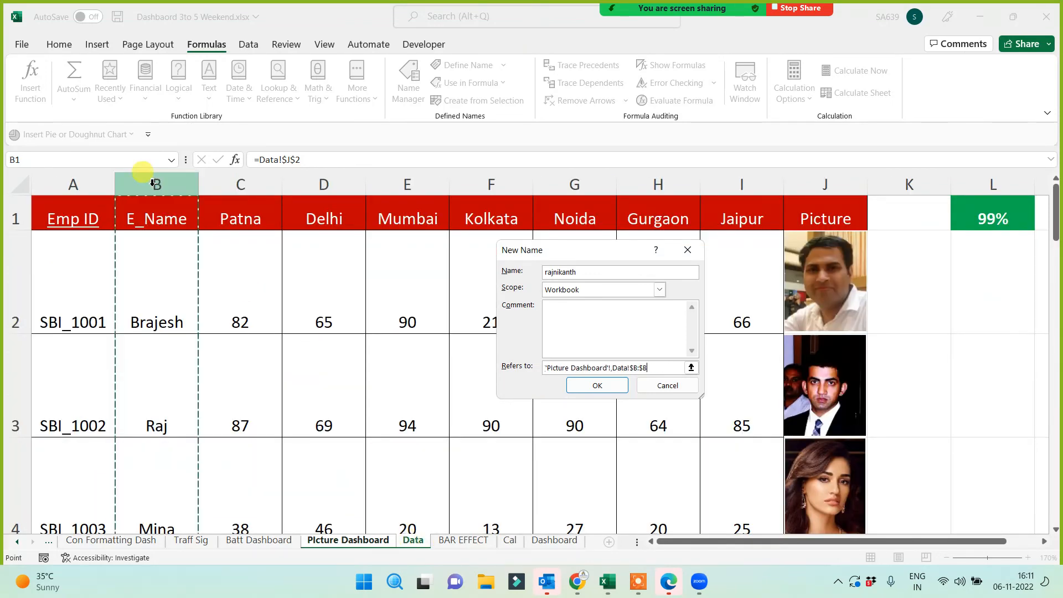
type(",0))")
key("Return")
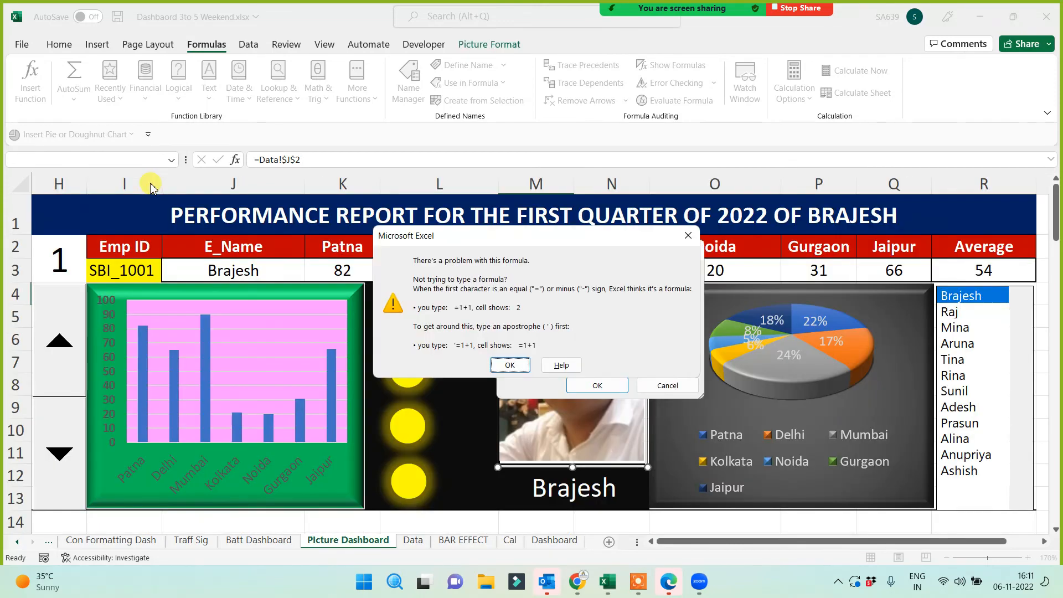
left_click(508, 366)
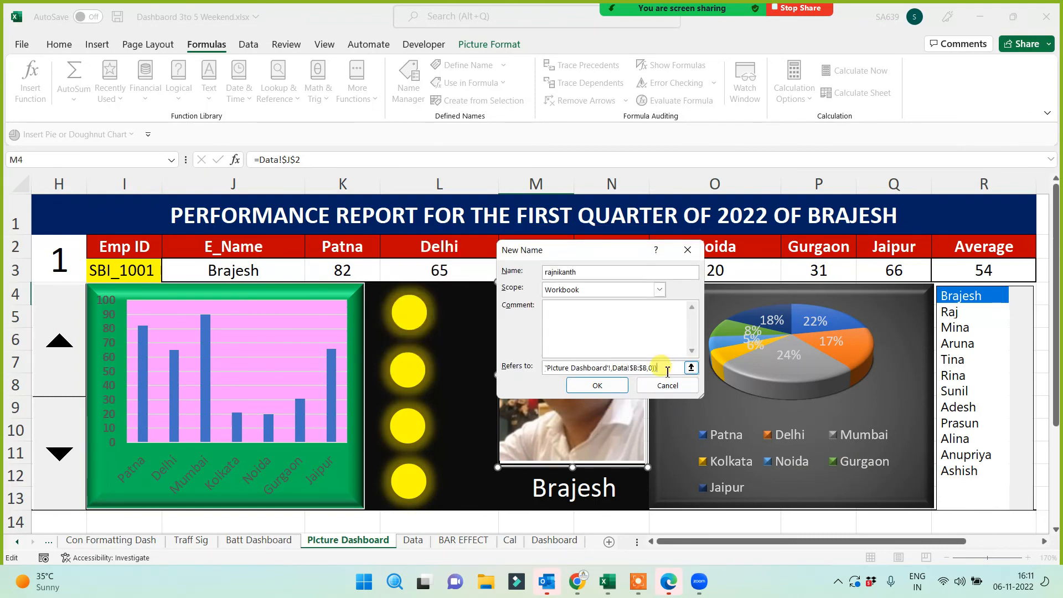
left_click(588, 390)
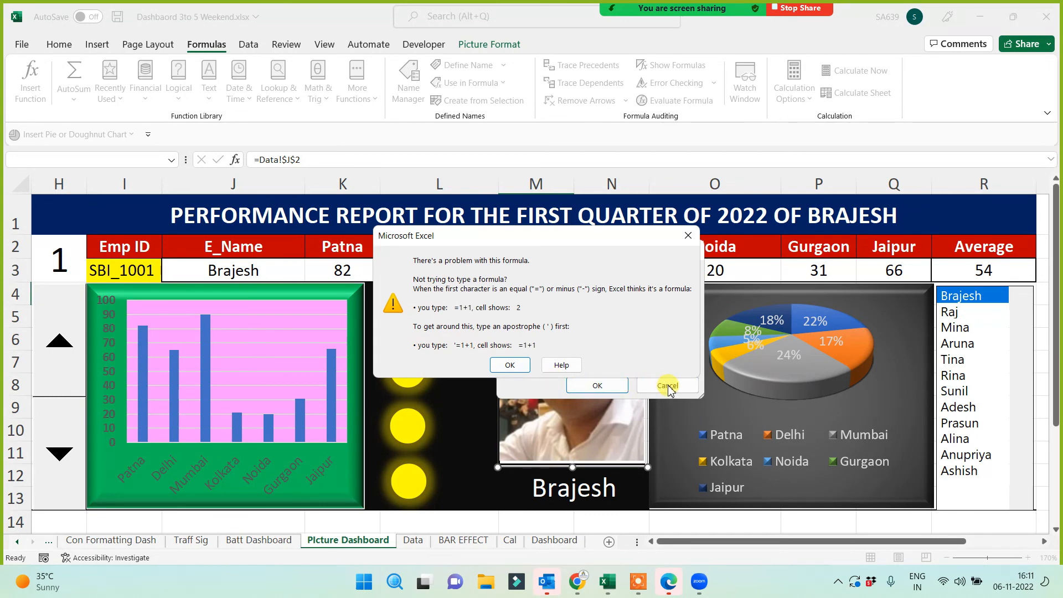
left_click(507, 364)
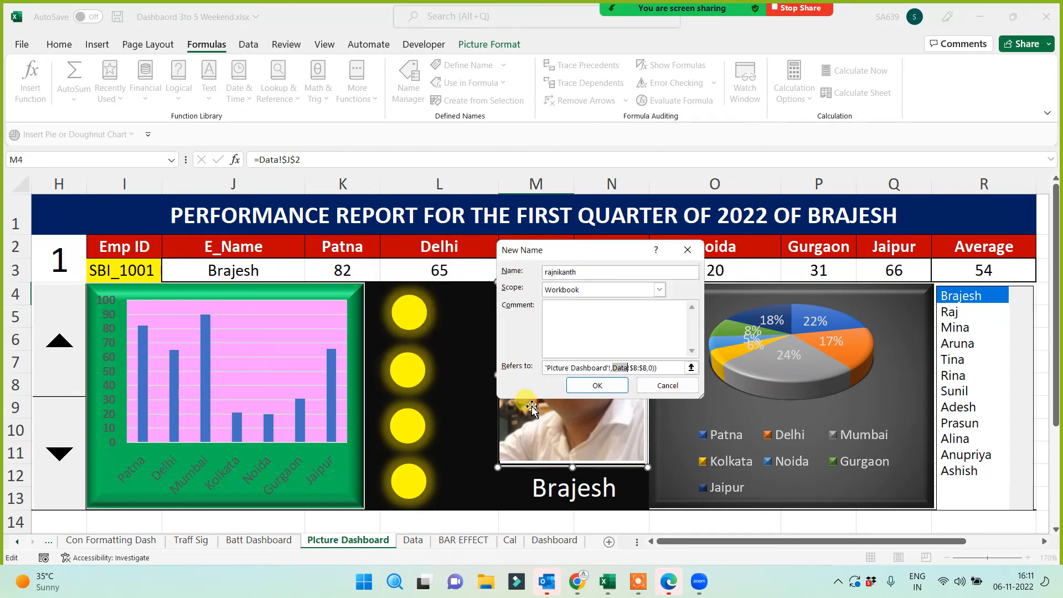
Clear the faulty formula in the rajnikanth name's reference and restart it as =index(Data!$J:$J,match(.
left_click_drag(682, 368, 542, 366)
key("BackSpace")
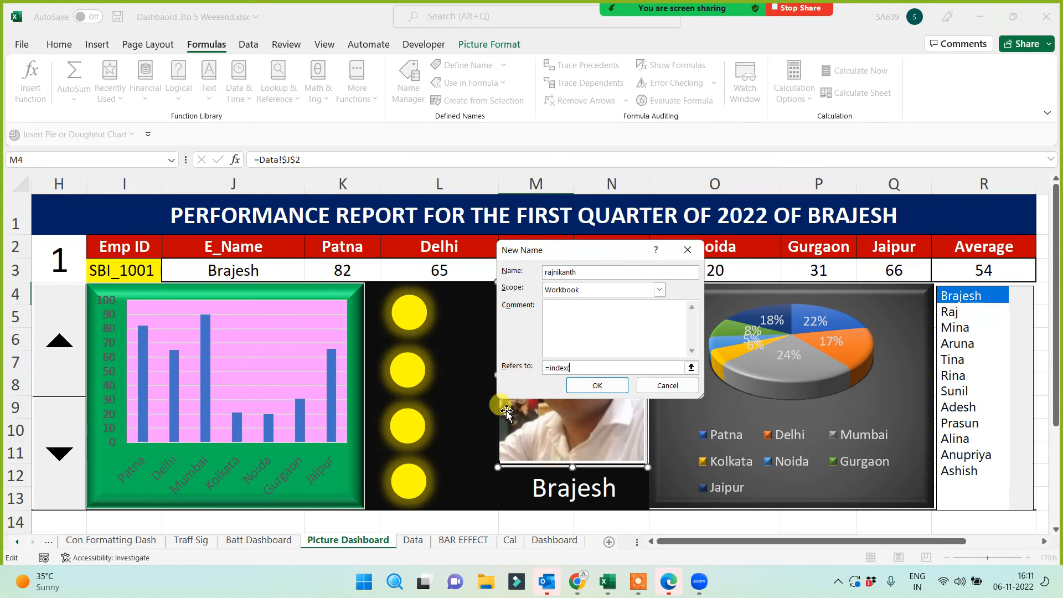
left_click(413, 540)
left_click(816, 179)
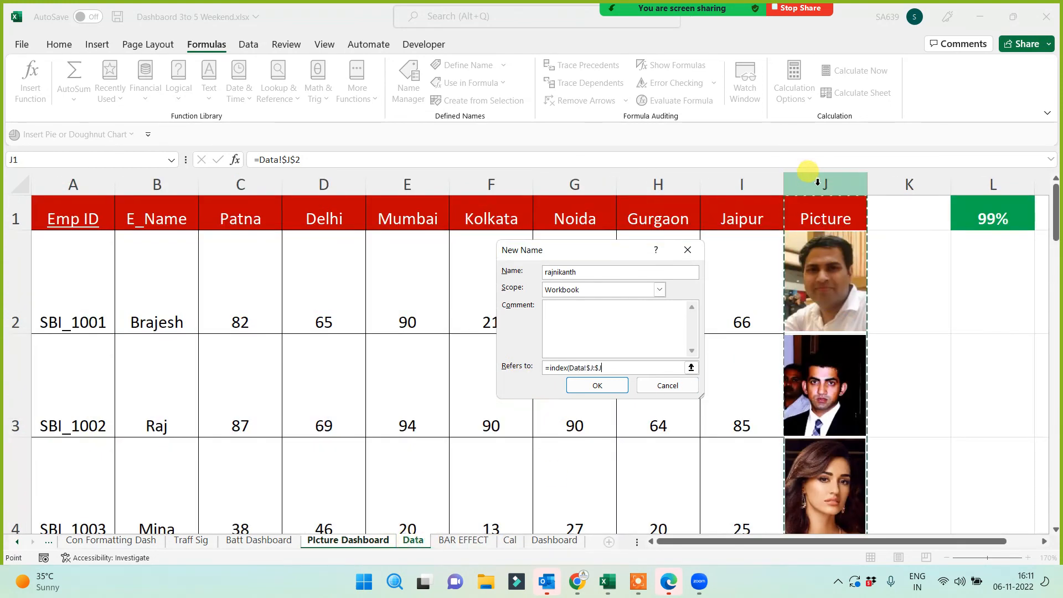
type(",match(")
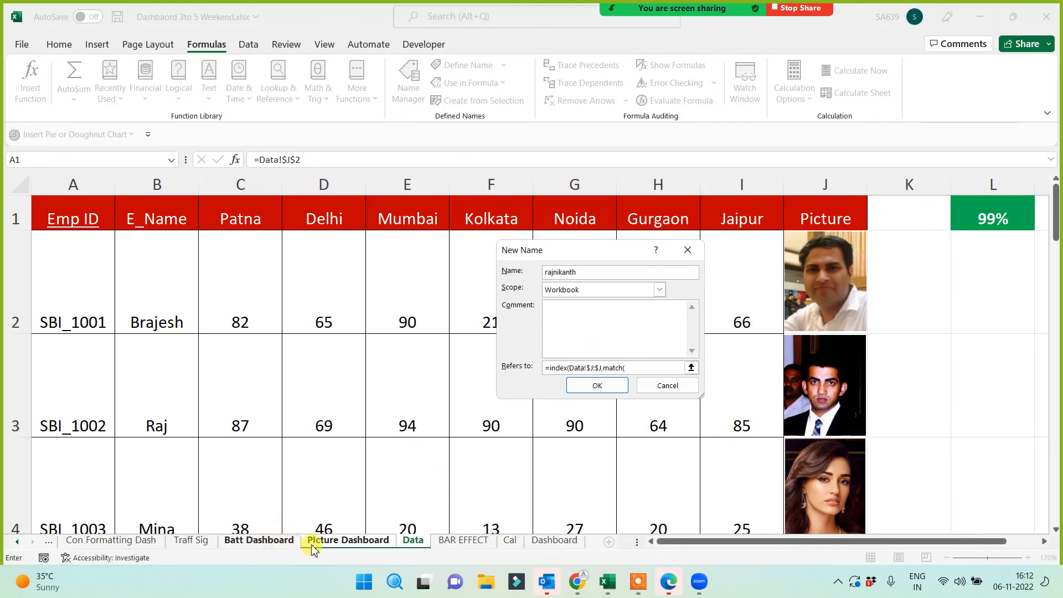
Complete the MATCH with lookup value 'PIcture Dashboard'!$J$3, lookup range Data!$B:$B and match type 0, then save the name and close the Name Manager.
left_click(359, 542)
type("match(")
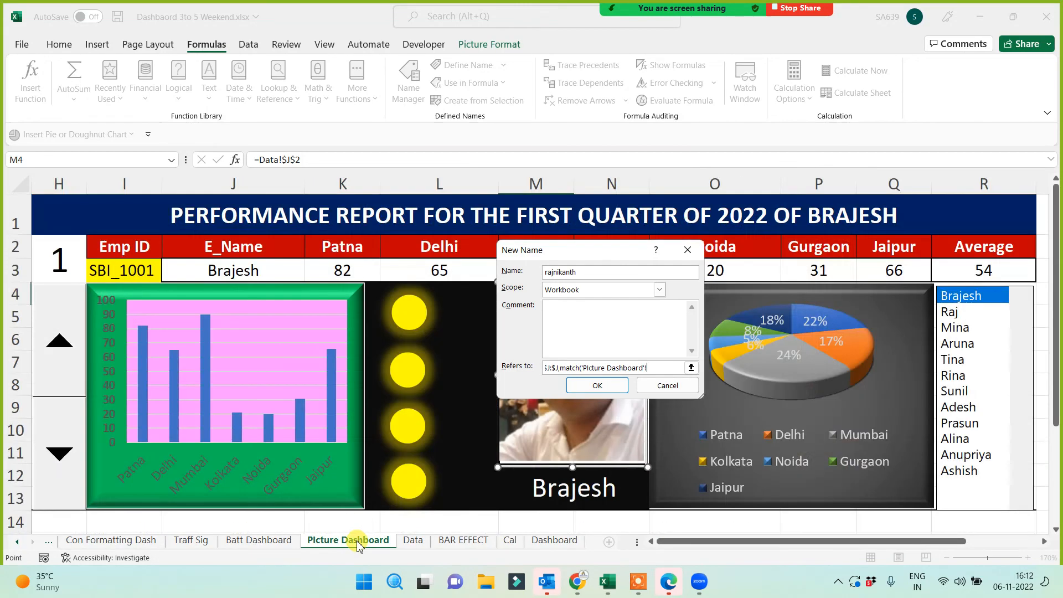
left_click(220, 271)
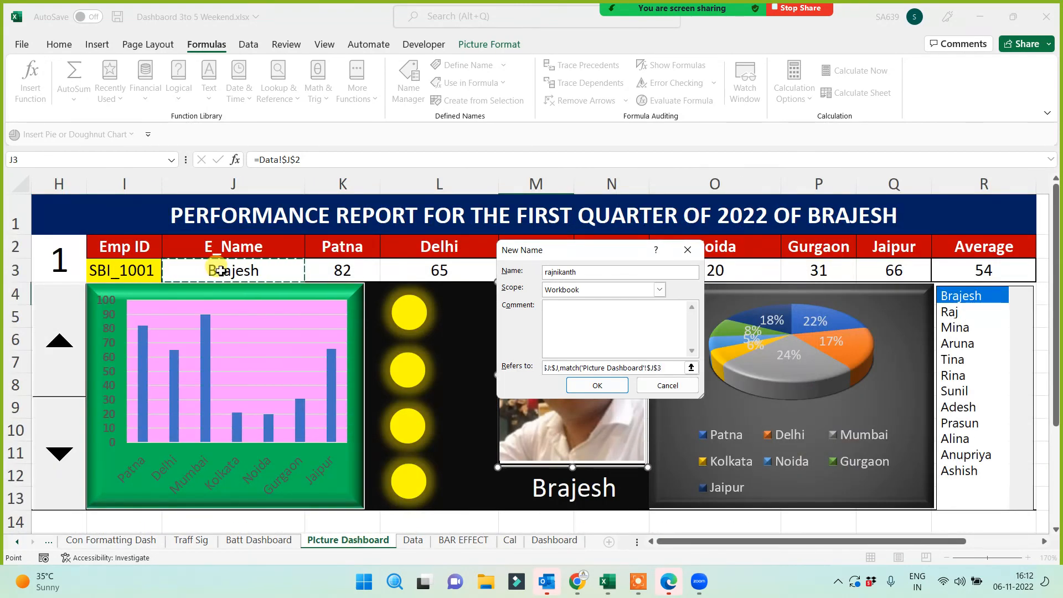
type(",Data!")
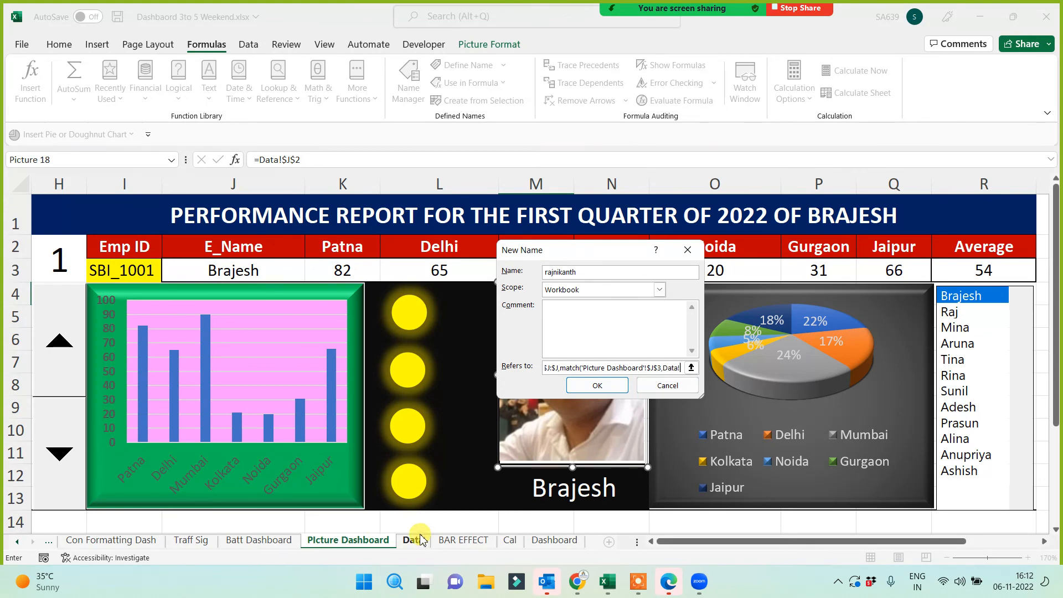
left_click(414, 541)
left_click(159, 185)
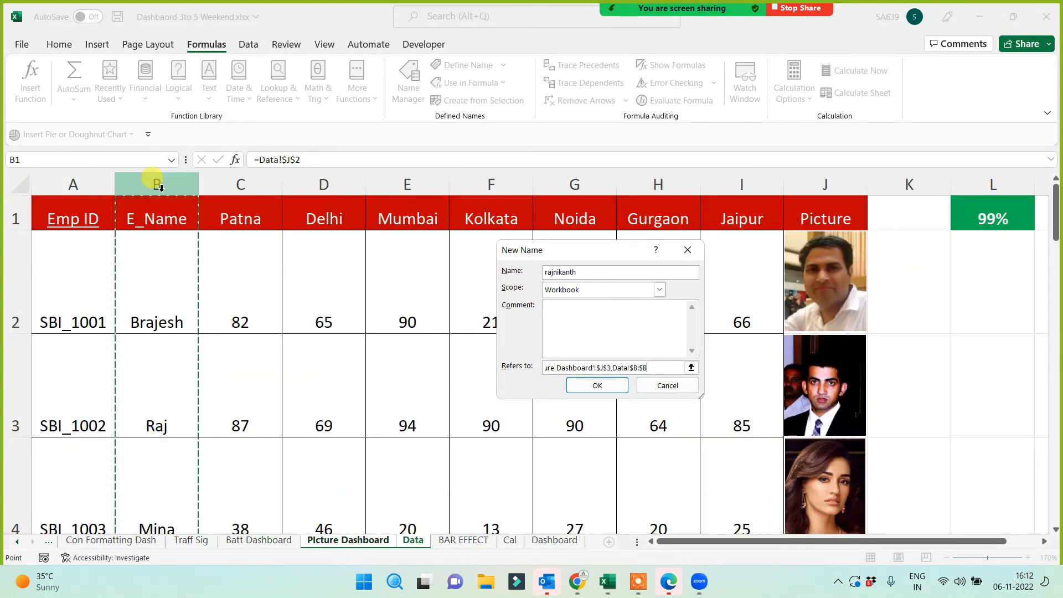
type(",")
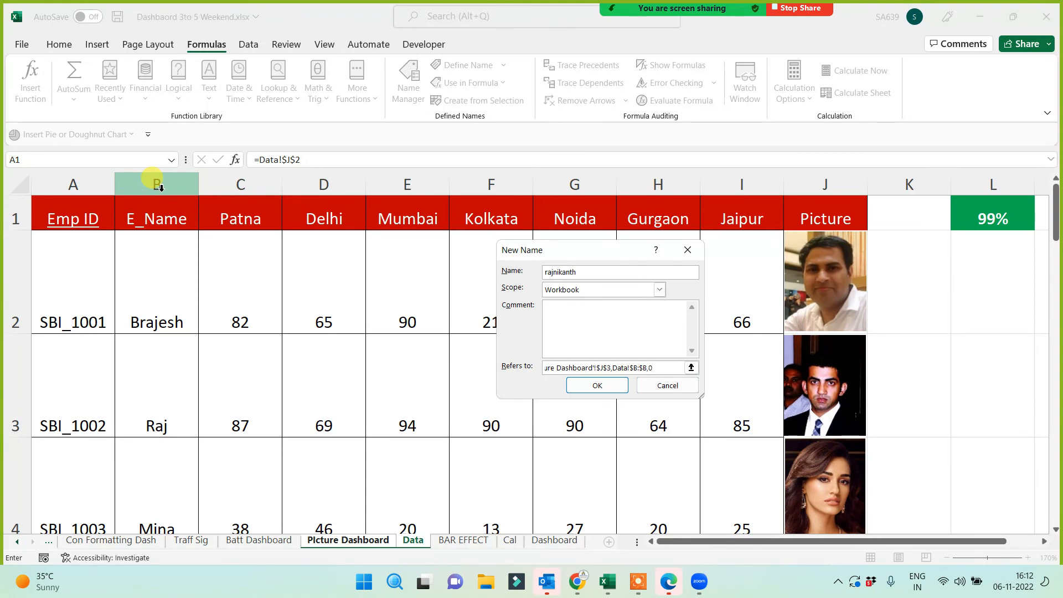
type("0))")
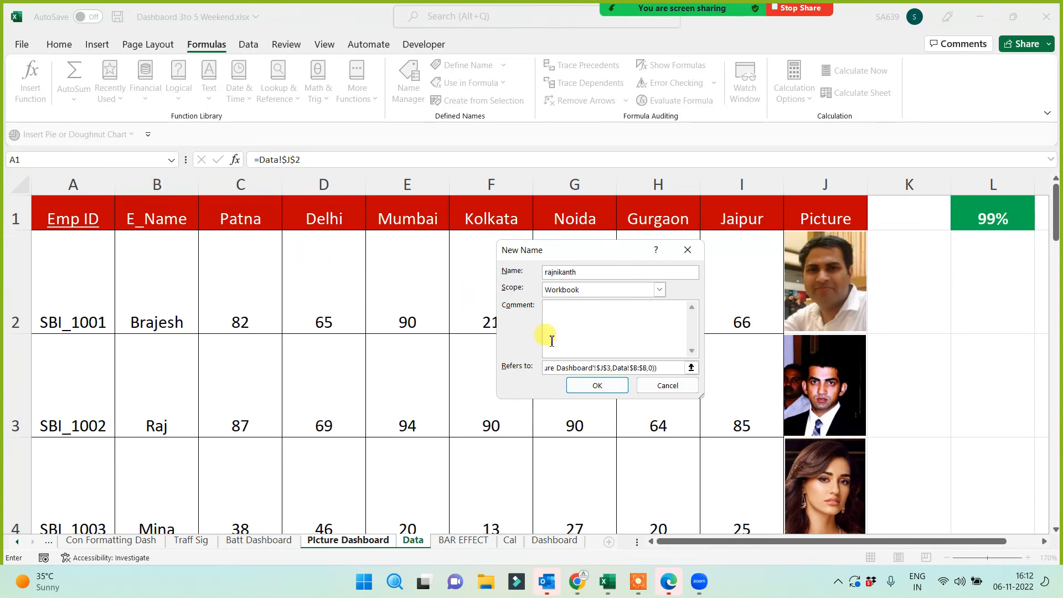
left_click(604, 389)
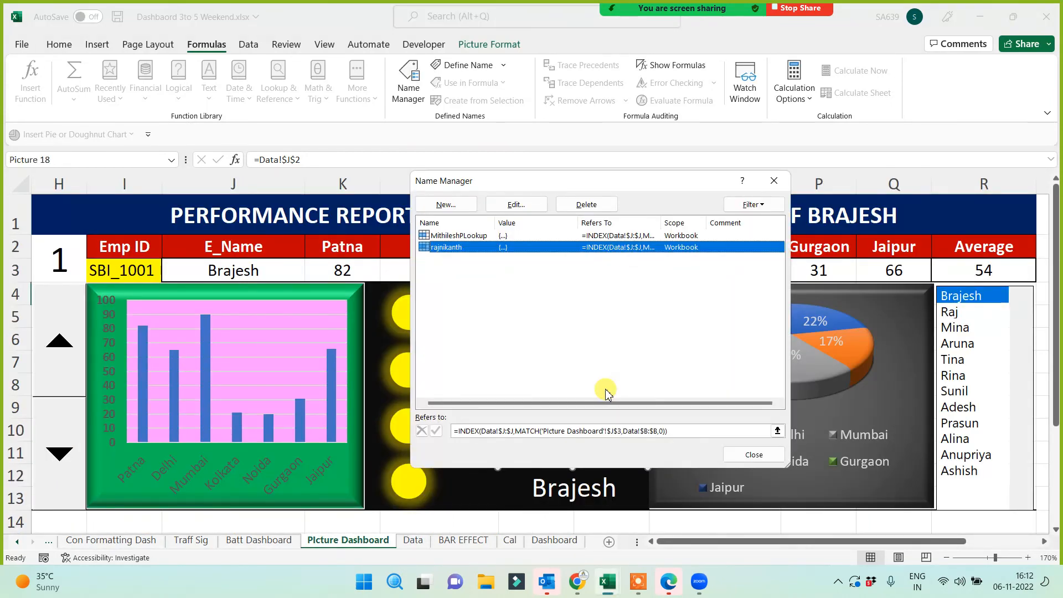
left_click(774, 182)
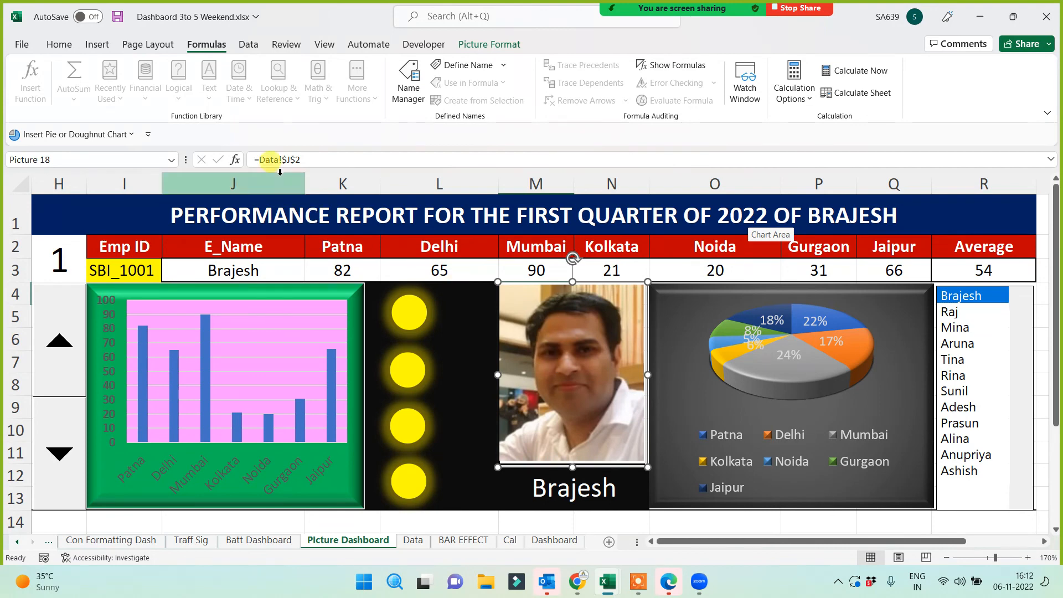
Change the linked employee picture's formula on PIcture Dashboard to =rajnikanth.
left_click(310, 164)
key("BackSpace")
key("BackSpace")
key("BackSpace")
key("BackSpace")
key("BackSpace")
key("BackSpace")
key("BackSpace")
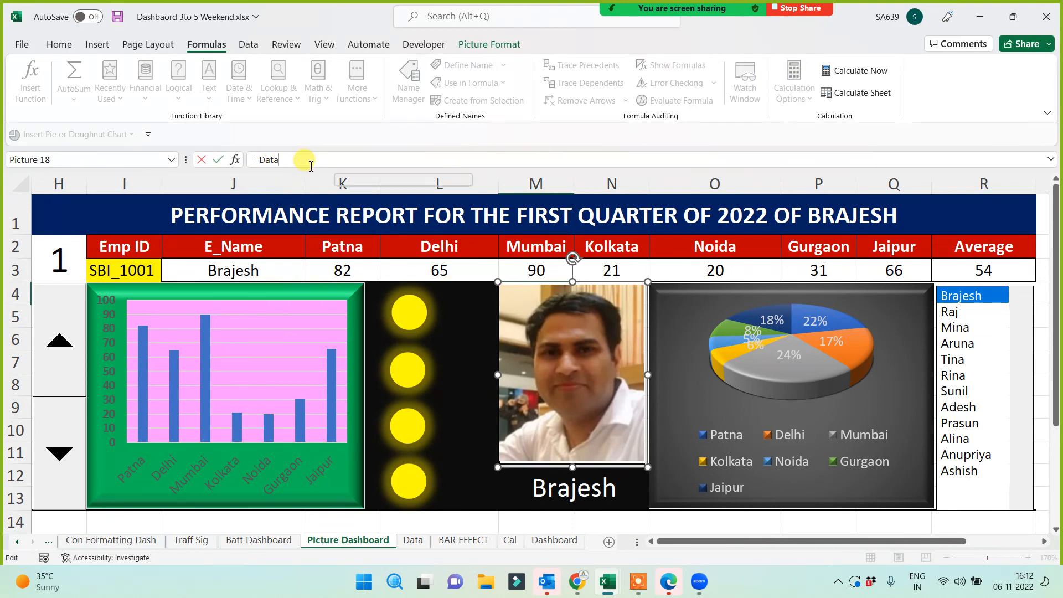
type("raj")
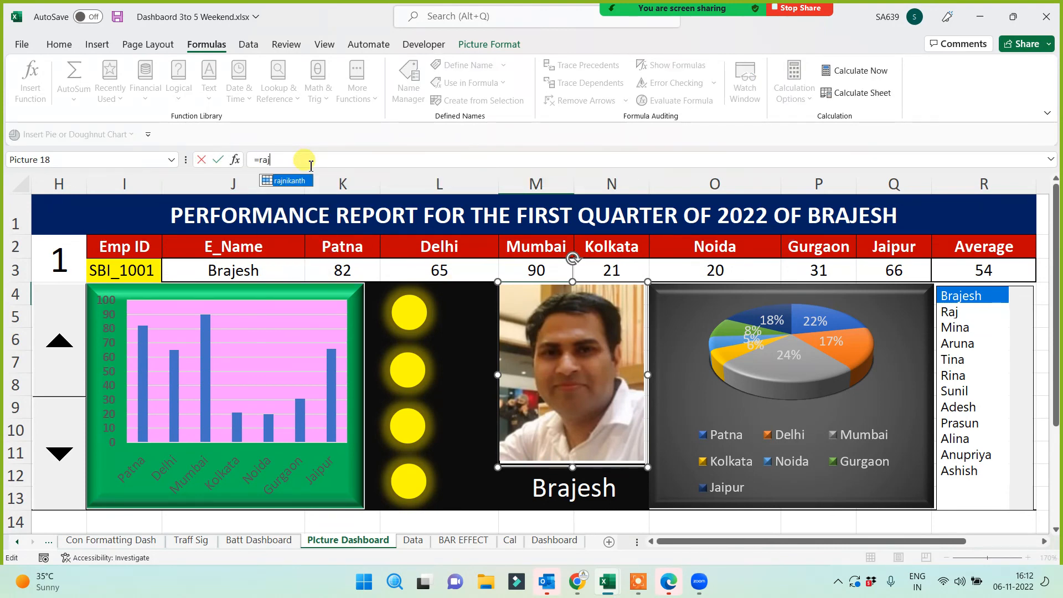
key("Tab")
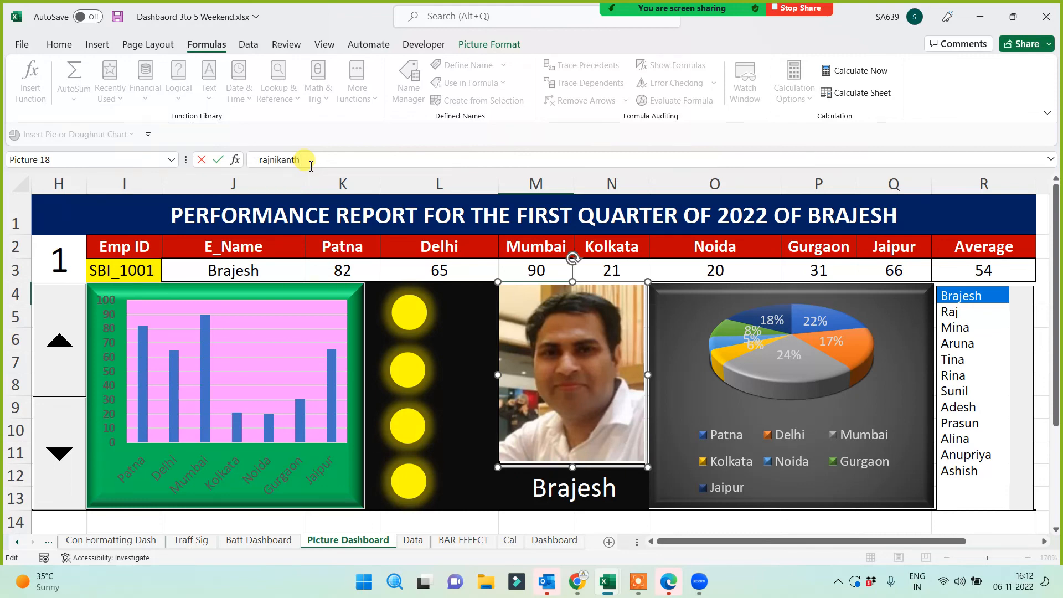
key("Return")
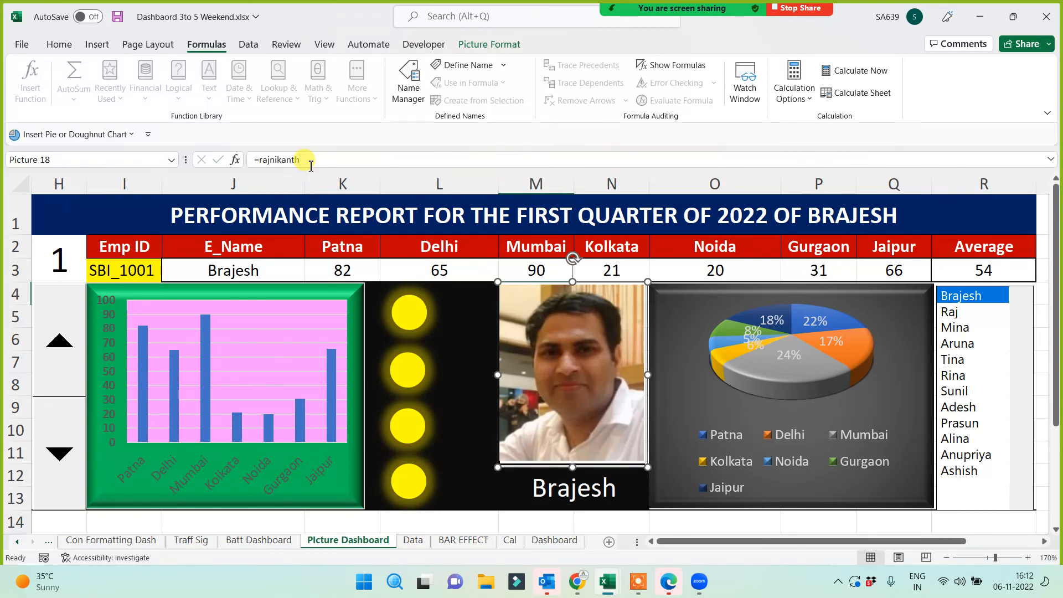
Test the linked photo by switching among the first three employees in the list, leave the second one selected, and save the workbook.
left_click(964, 328)
left_click(967, 312)
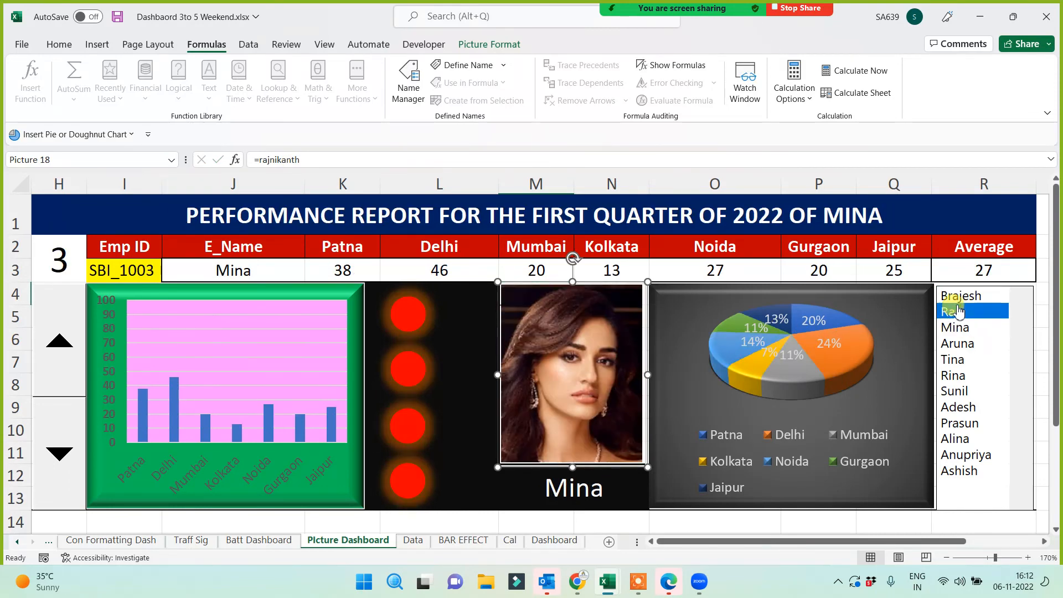
left_click(964, 298)
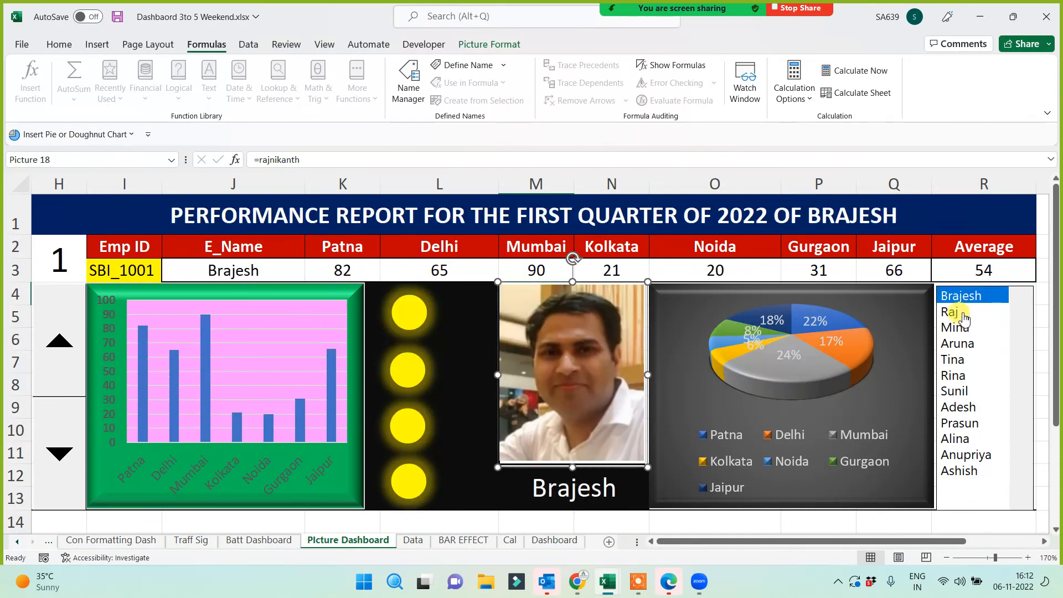
left_click(965, 313)
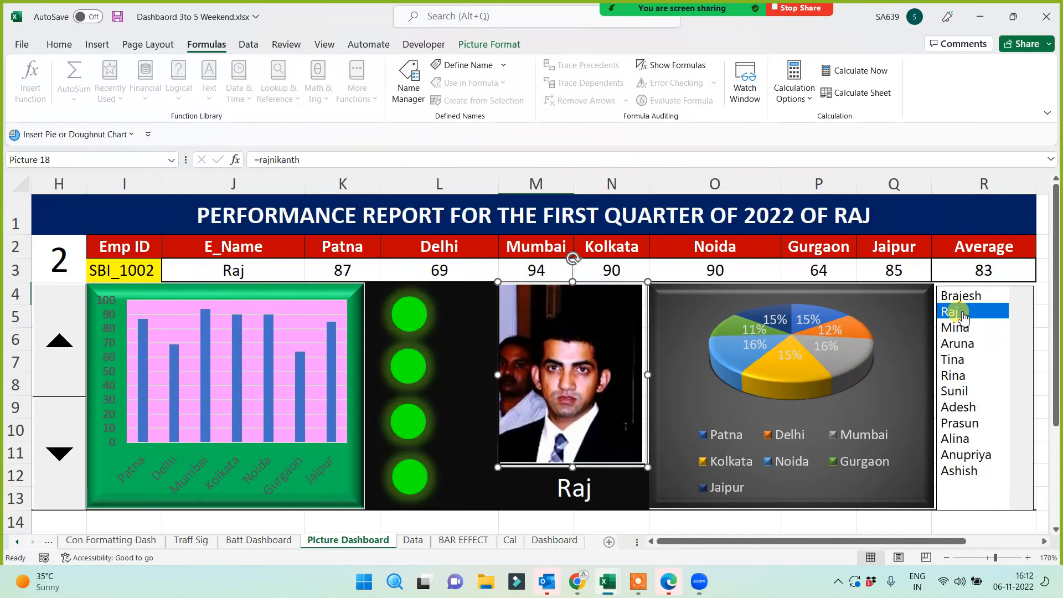
left_click(964, 328)
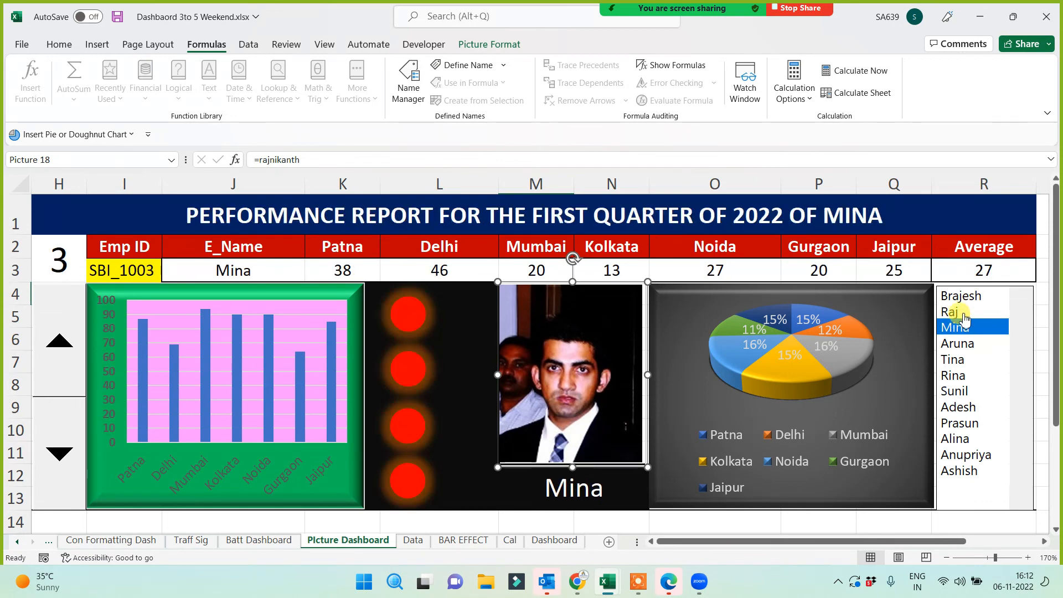
left_click(966, 313)
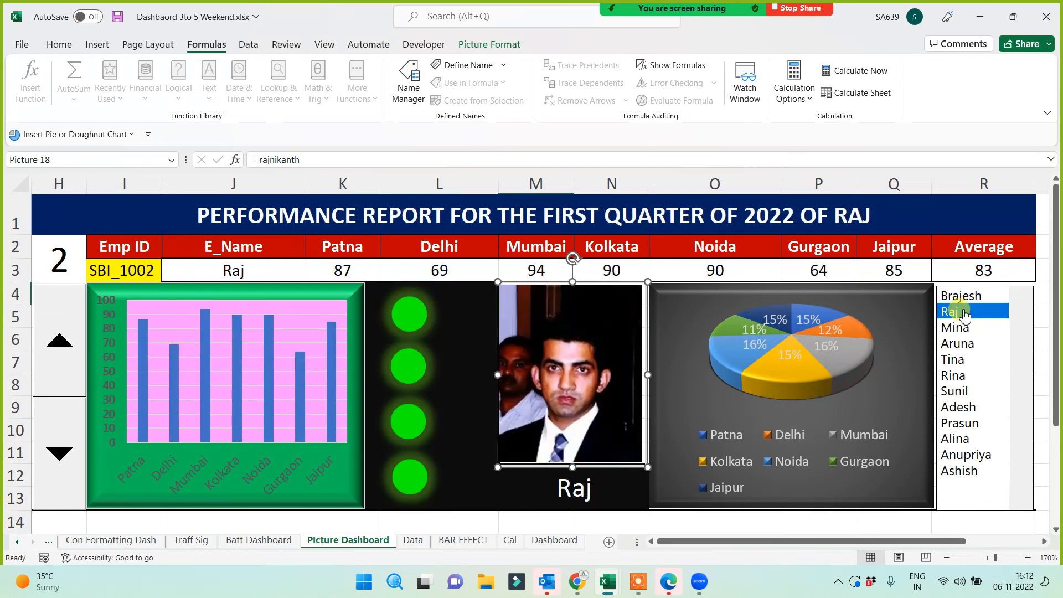
left_click(750, 524)
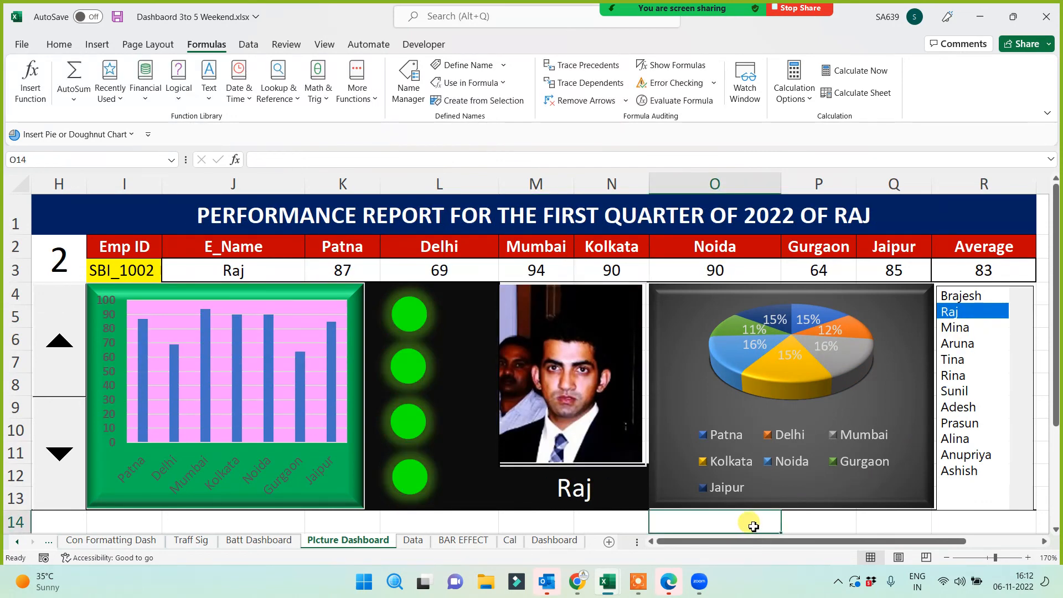
key("ctrl+s")
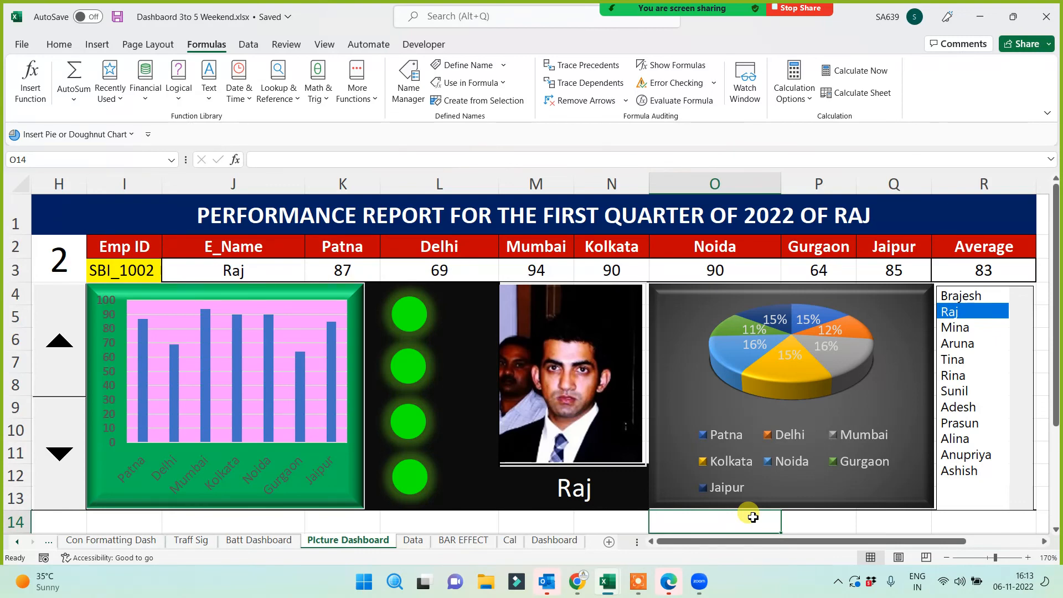
Check the photo for the third and fourth employees, return to the second employee, and close the dashboard workbook.
left_click(956, 328)
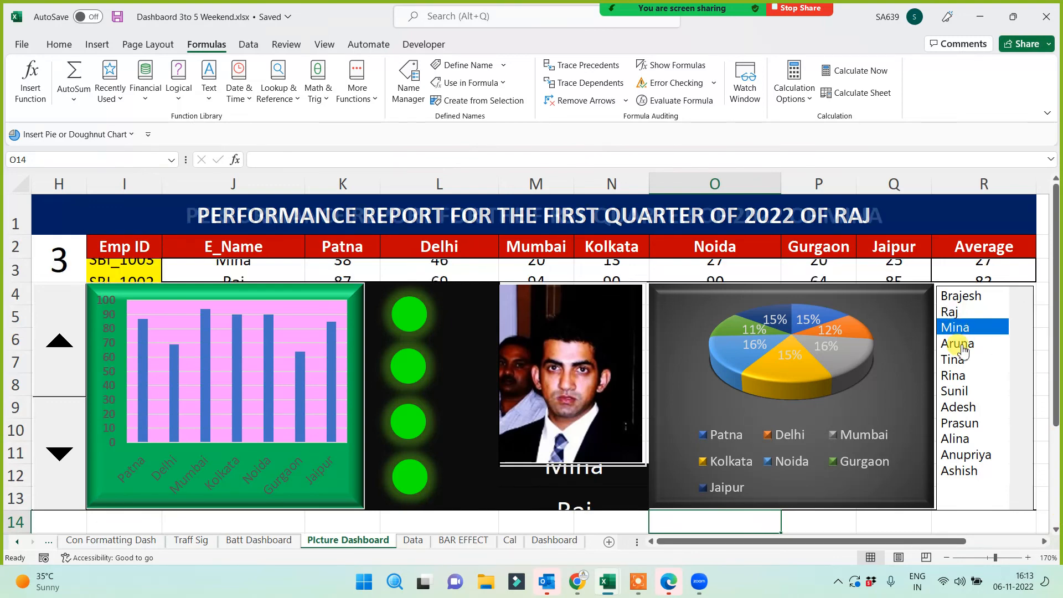
left_click(964, 351)
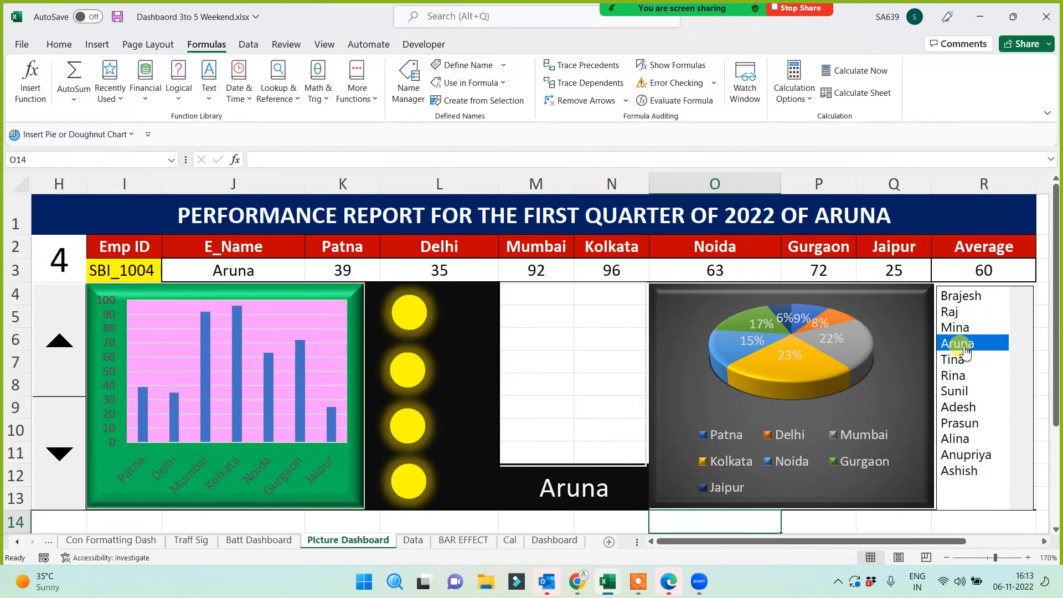
left_click(952, 313)
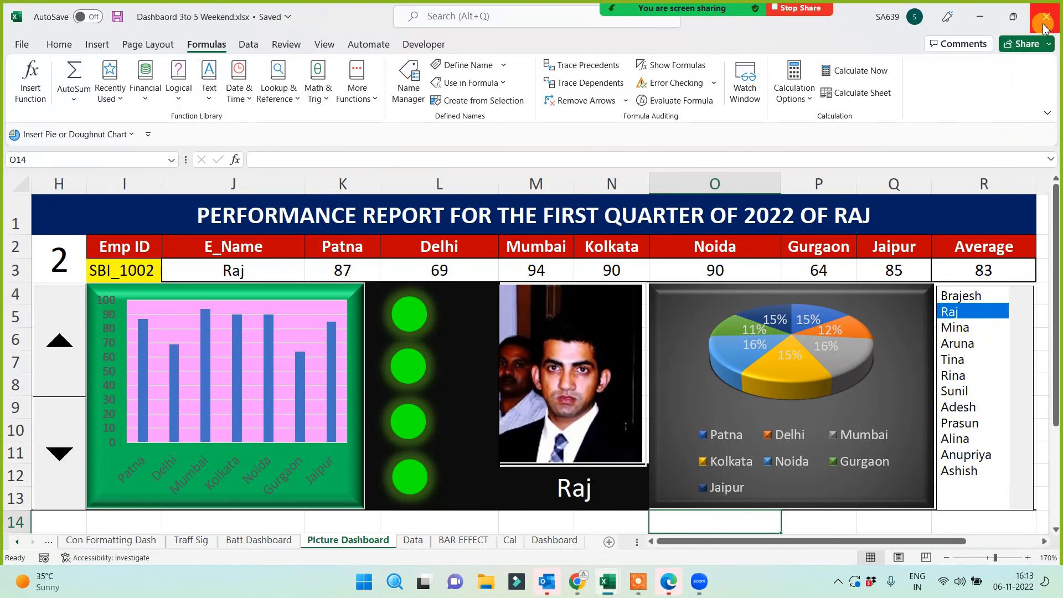
left_click(1044, 26)
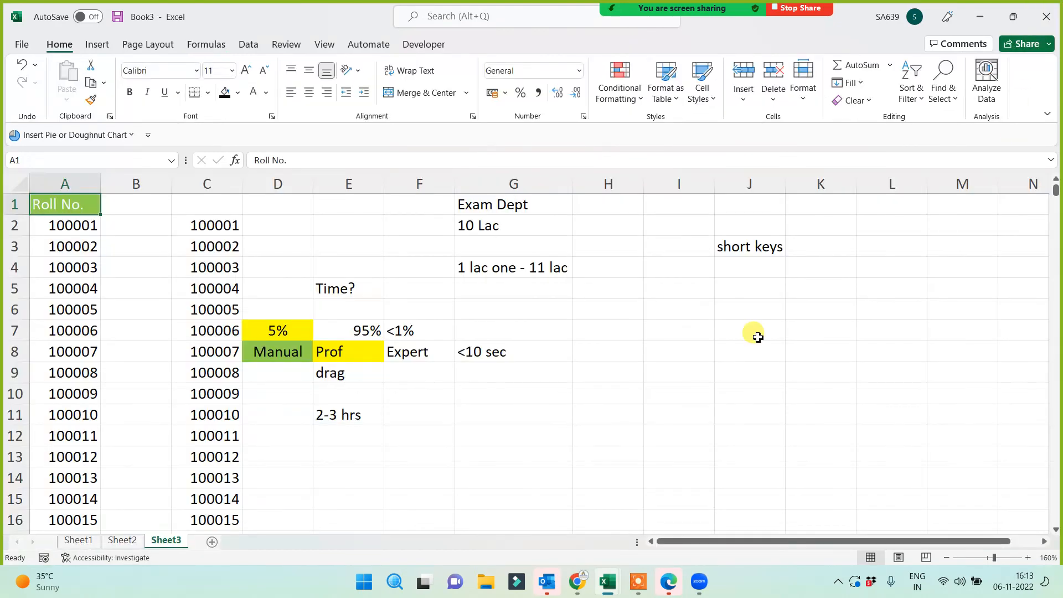